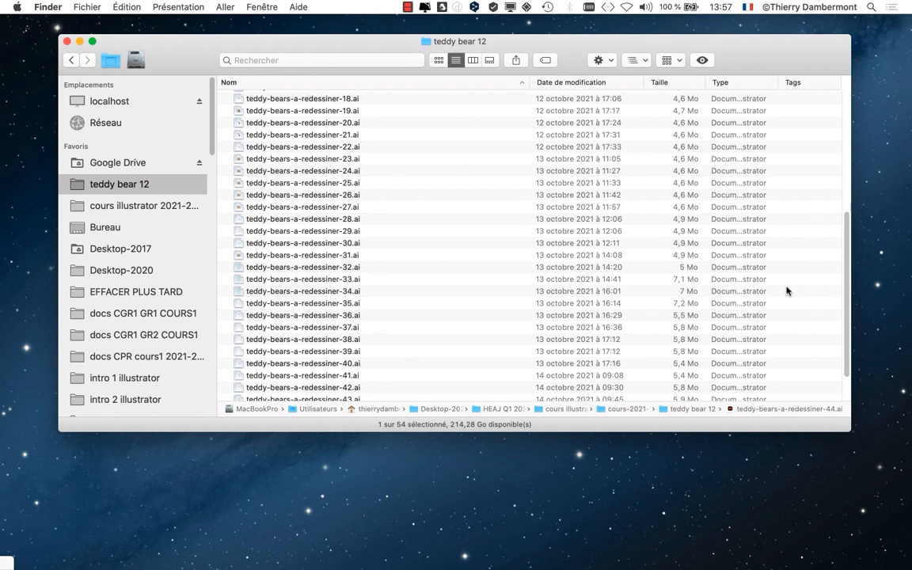
# Step: Open the file teddy-bears-a-redessiner-44.ai from the teddy bear 12 folder in Illustrator
pyautogui.scroll(-3, 443, 170)
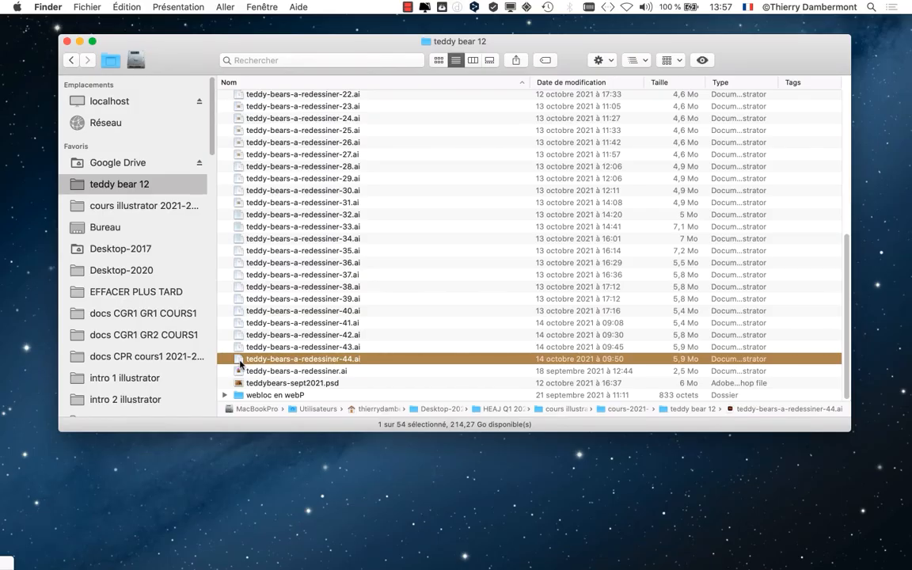
pyautogui.doubleClick(240, 360)
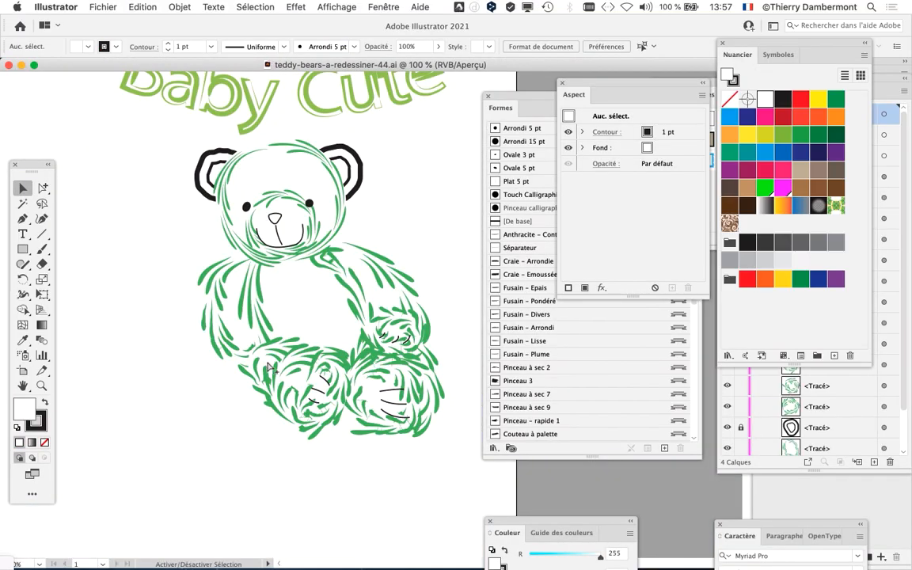
# Step: Inspect the brush-stroked paths of the bear's body by selecting its arm beside the belly and its foot in turn
pyautogui.scroll(2, 348, 277)
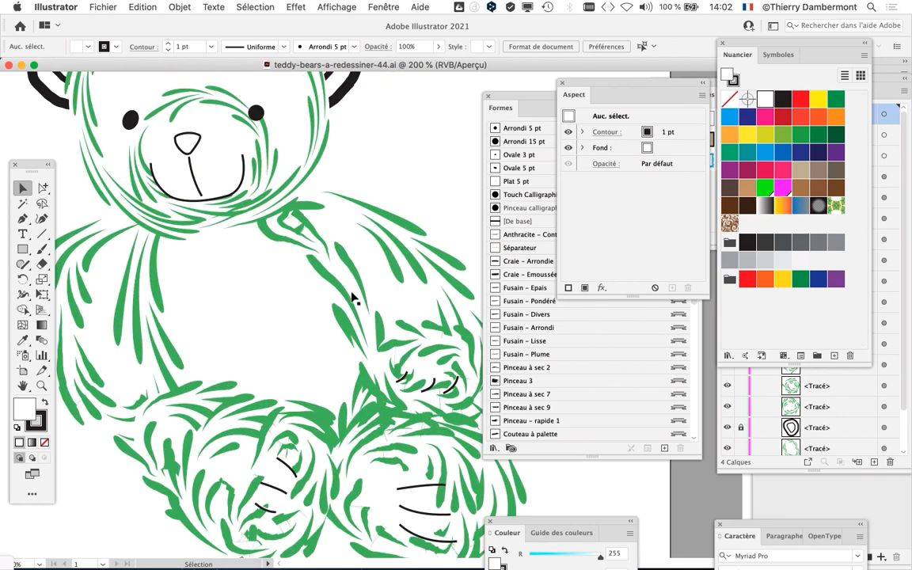
pyautogui.click(352, 297)
pyautogui.scroll(-5, 361, 279)
pyautogui.hscroll(5, 361, 278)
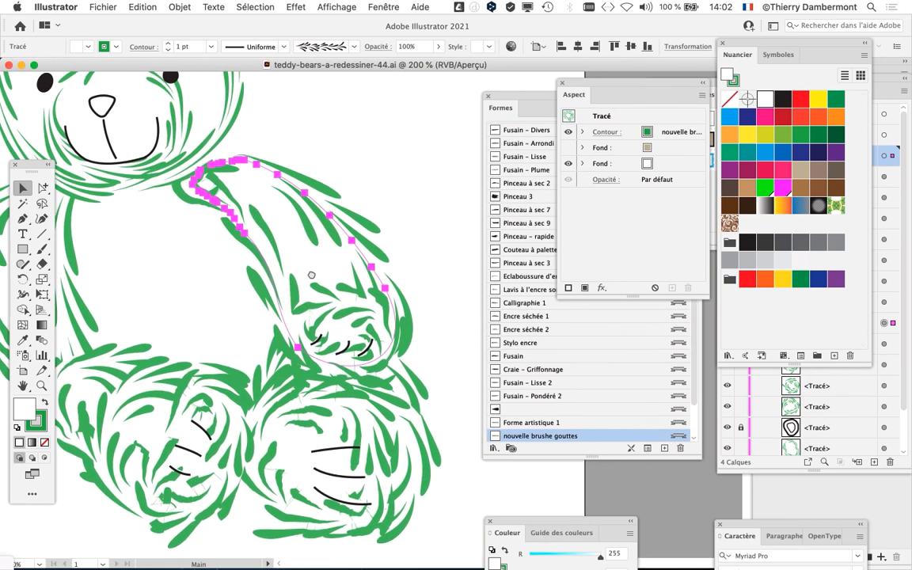
pyautogui.click(262, 325)
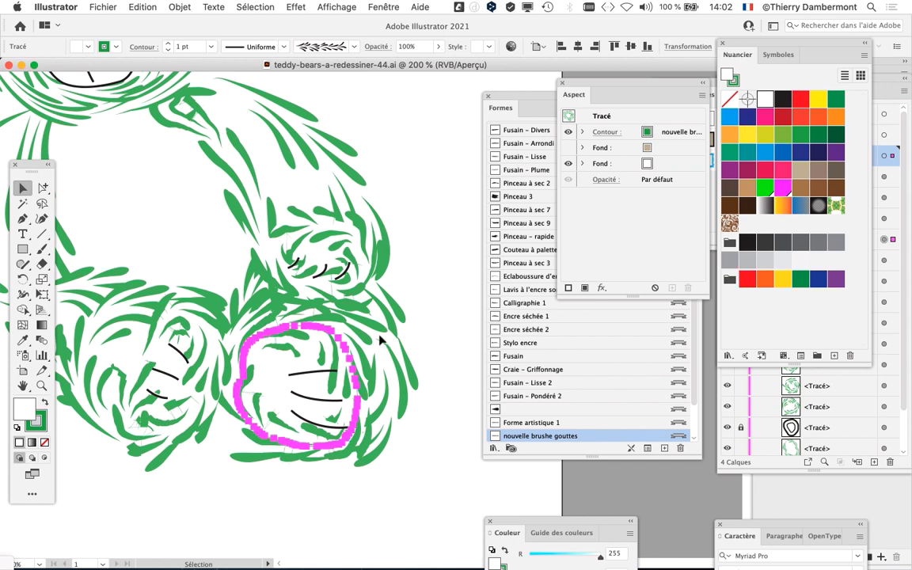
pyautogui.scroll(2, 283, 329)
pyautogui.hscroll(-5, 283, 328)
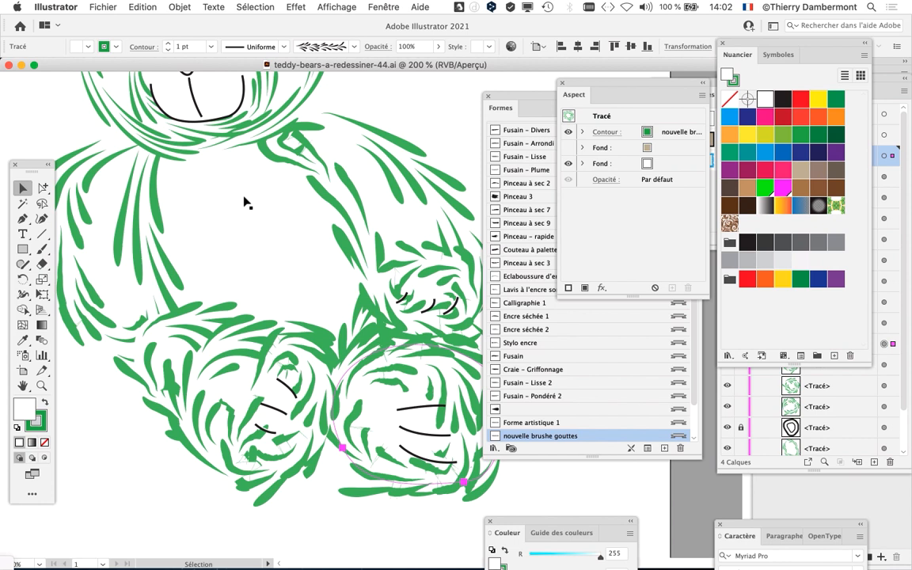
# Step: Compare the bear artwork in outline and preview display, ending in outline
pyautogui.press('super')
pyautogui.press('super+y')
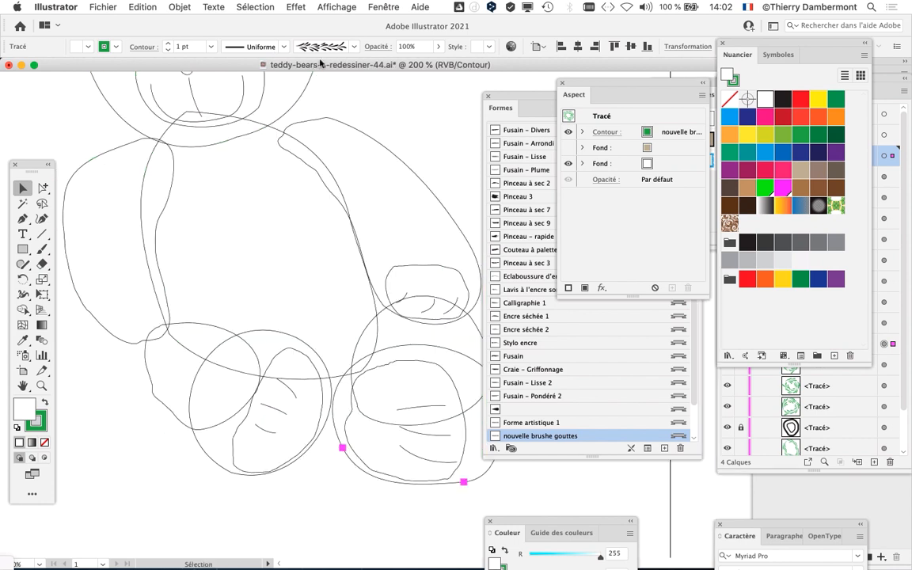
pyautogui.click(331, 7)
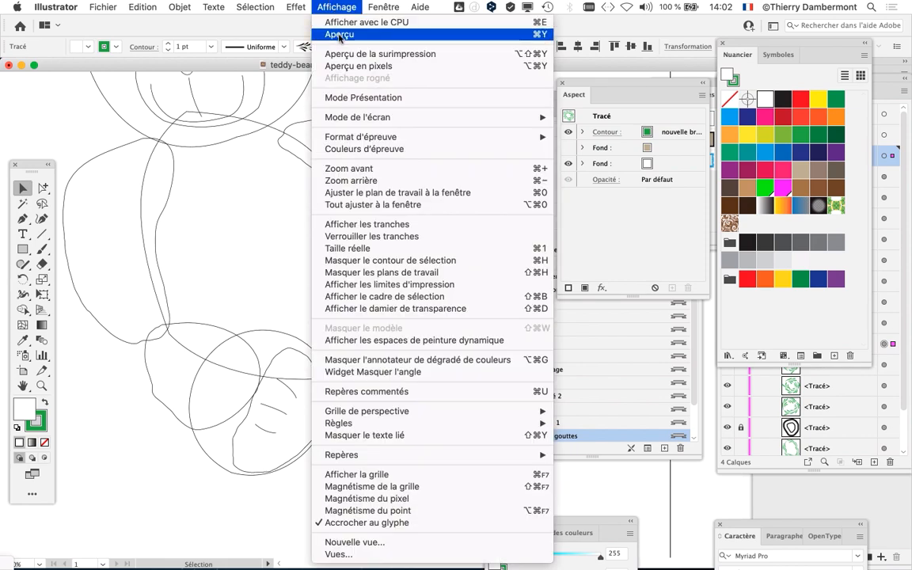
pyautogui.click(334, 34)
pyautogui.click(334, 6)
pyautogui.click(334, 34)
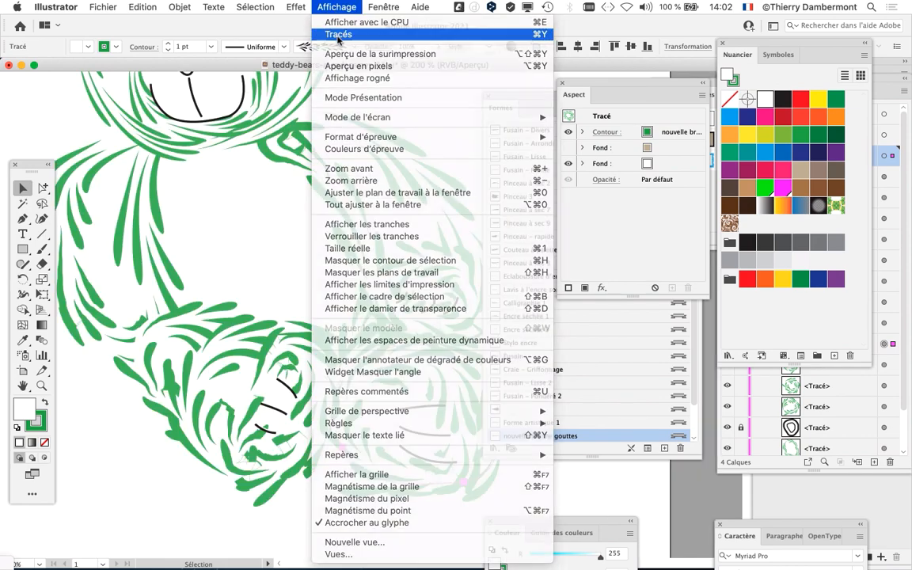
# Step: Select the bear's two arm paths in turn, ending with the arm whose paw rests above the foot, and return the artwork to preview
pyautogui.click(349, 132)
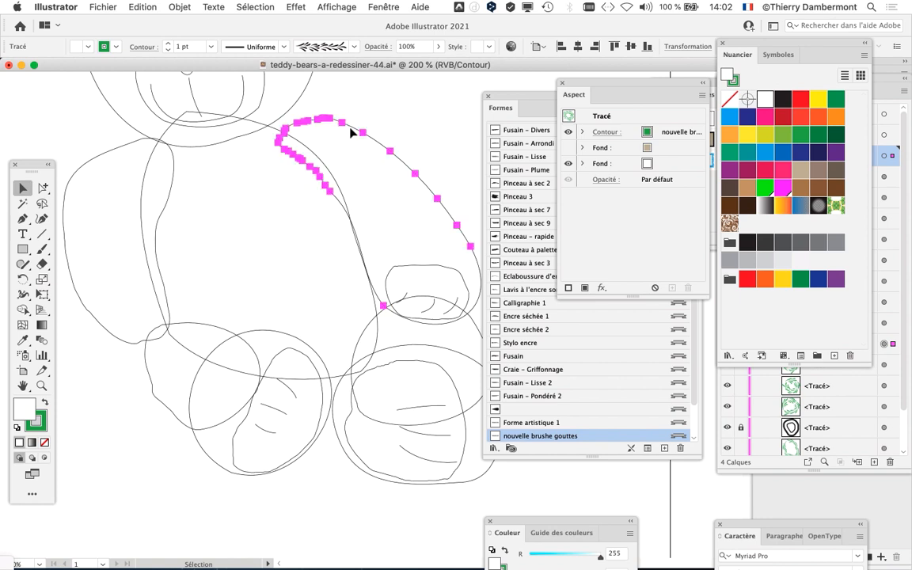
pyautogui.click(144, 158)
pyautogui.click(125, 145)
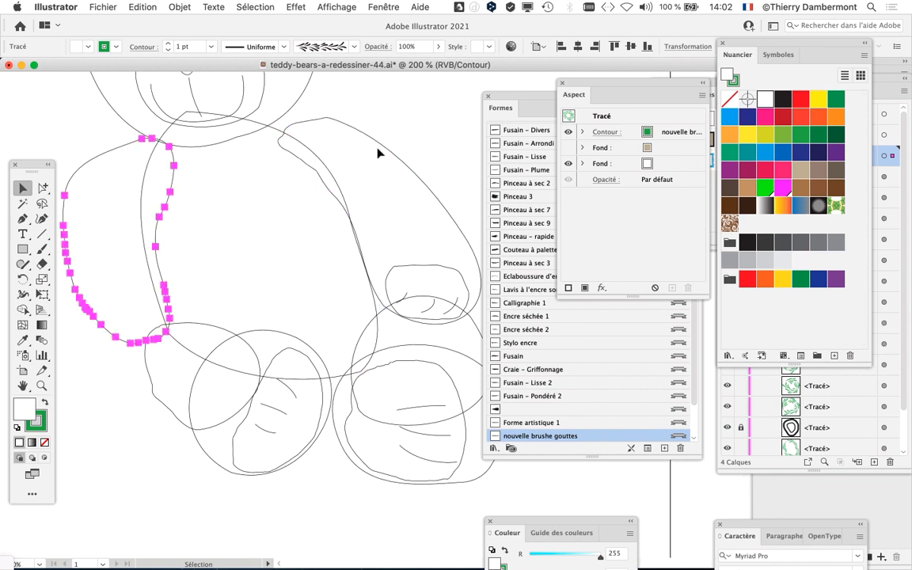
pyautogui.click(391, 152)
pyautogui.moveTo(369, 203); pyautogui.dragTo(228, 212)
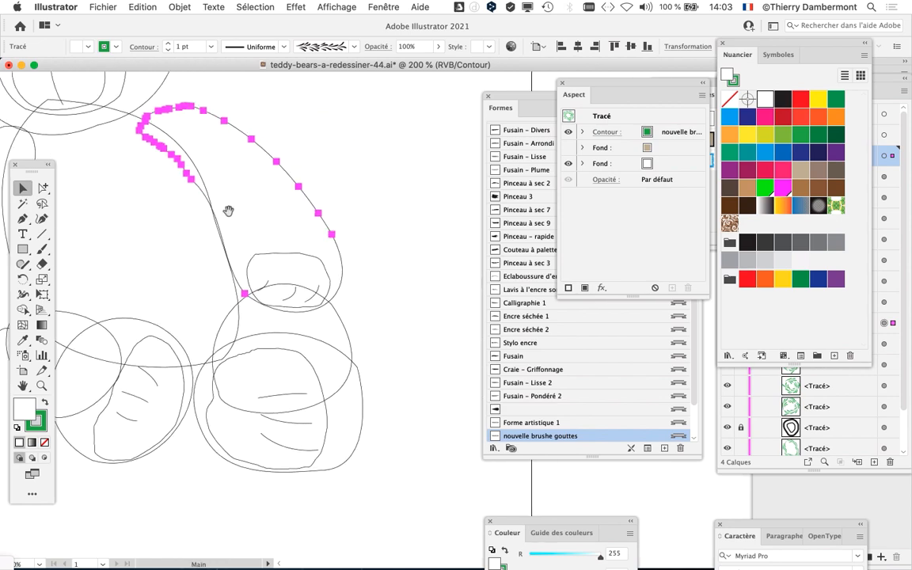
pyautogui.press('super+y')
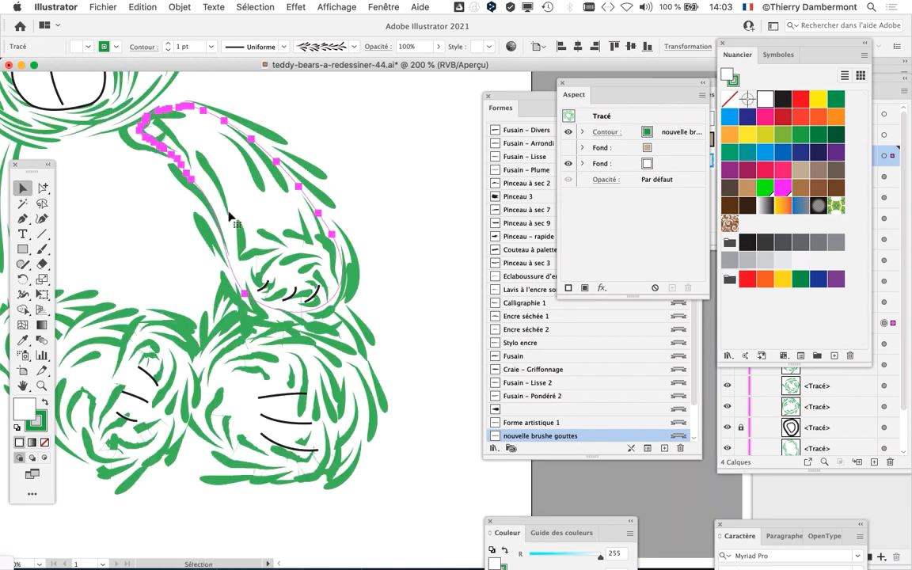
# Step: Move the tools palette higher in the workspace and hide the other floating panels
pyautogui.moveTo(230, 216); pyautogui.dragTo(273, 276)
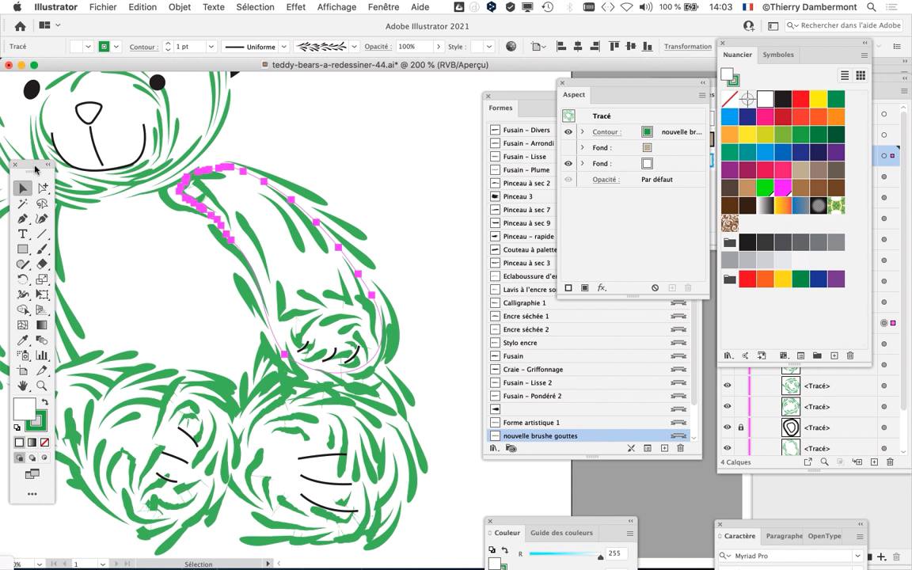
pyautogui.moveTo(35, 168); pyautogui.dragTo(42, 81)
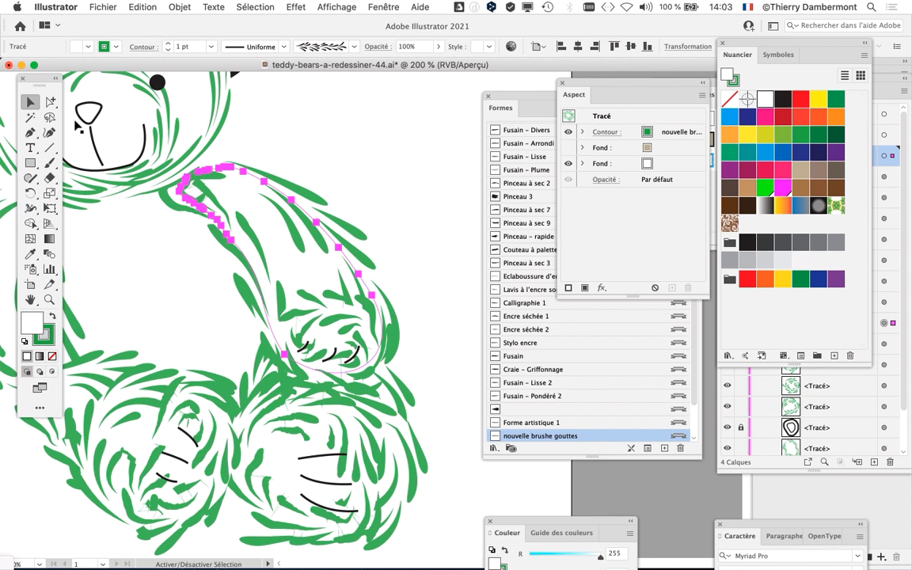
pyautogui.hotkey('shift', 'Tab')
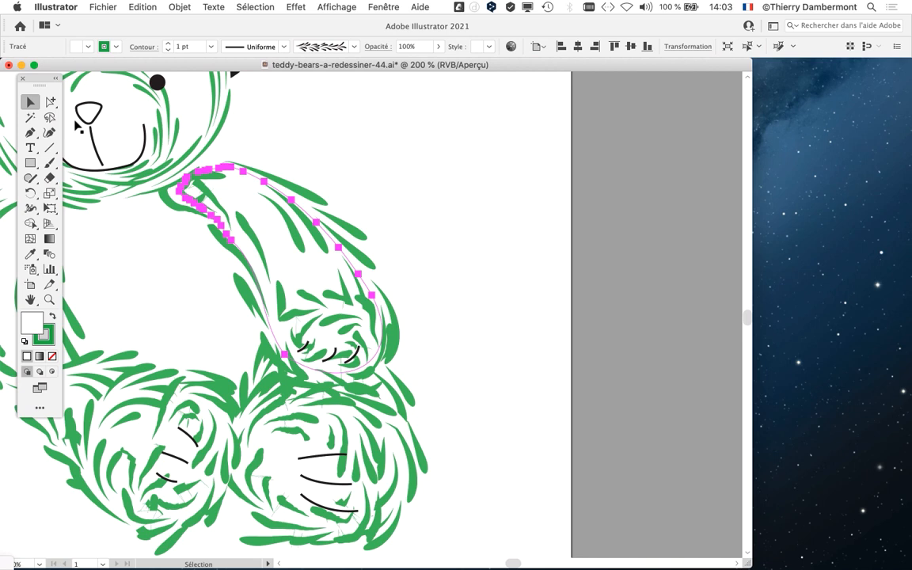
# Step: Display the Formes (brushes) panel
pyautogui.click(384, 7)
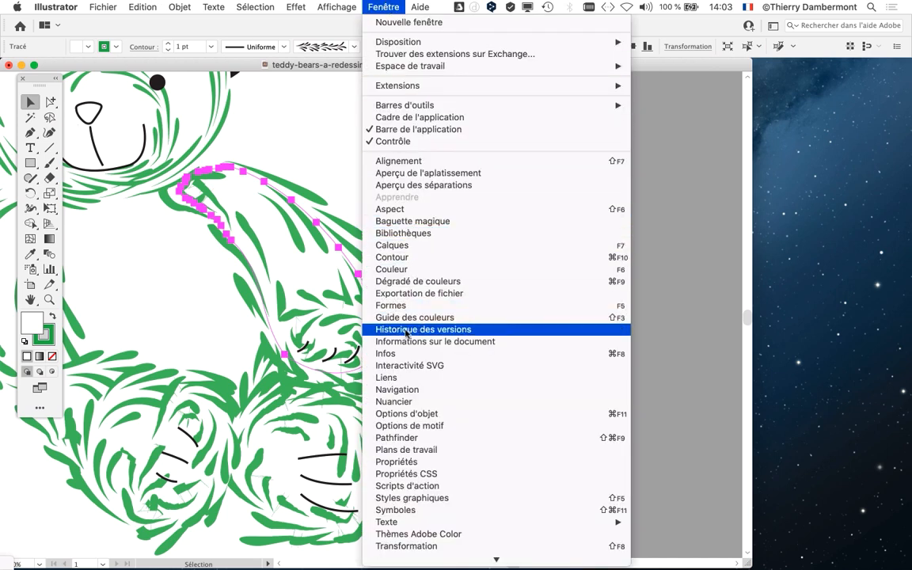
pyautogui.click(395, 306)
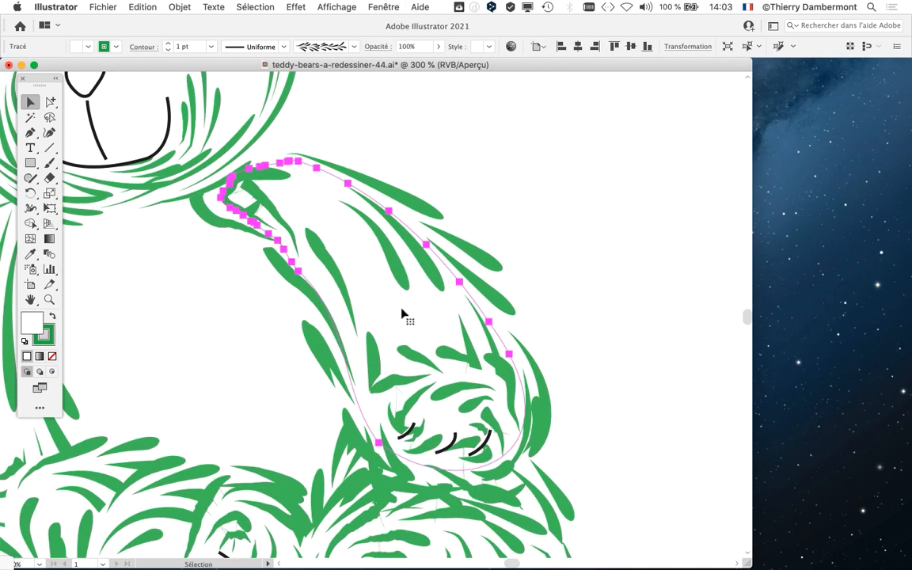
pyautogui.click(383, 8)
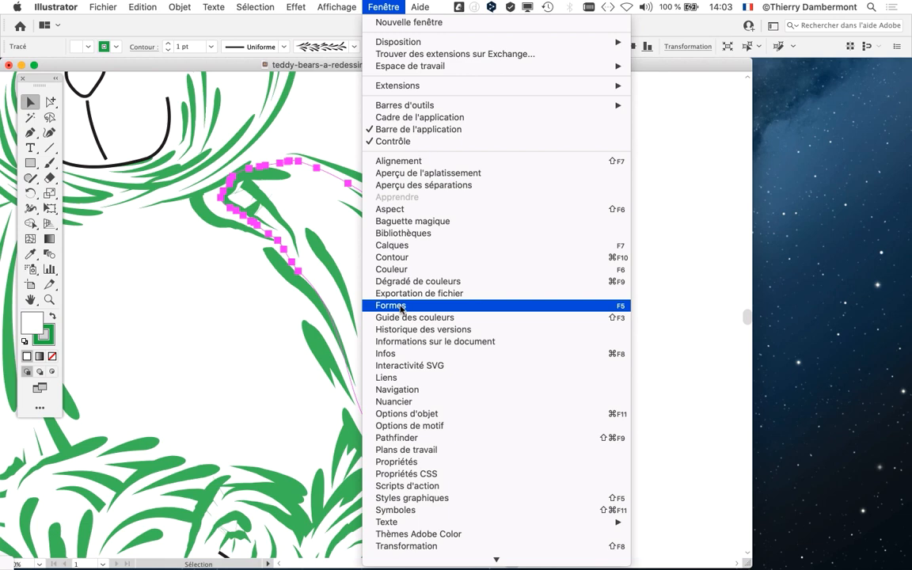
pyautogui.click(401, 307)
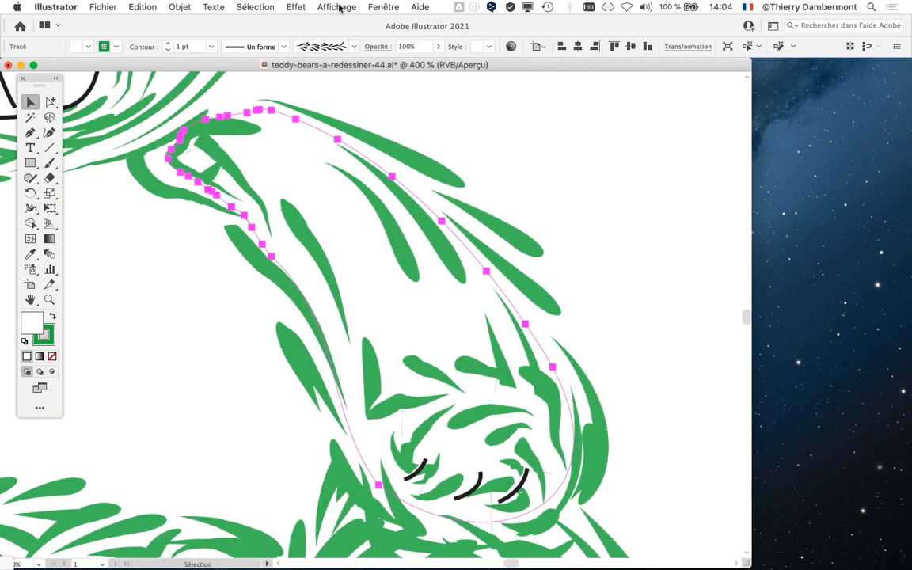
pyautogui.click(383, 7)
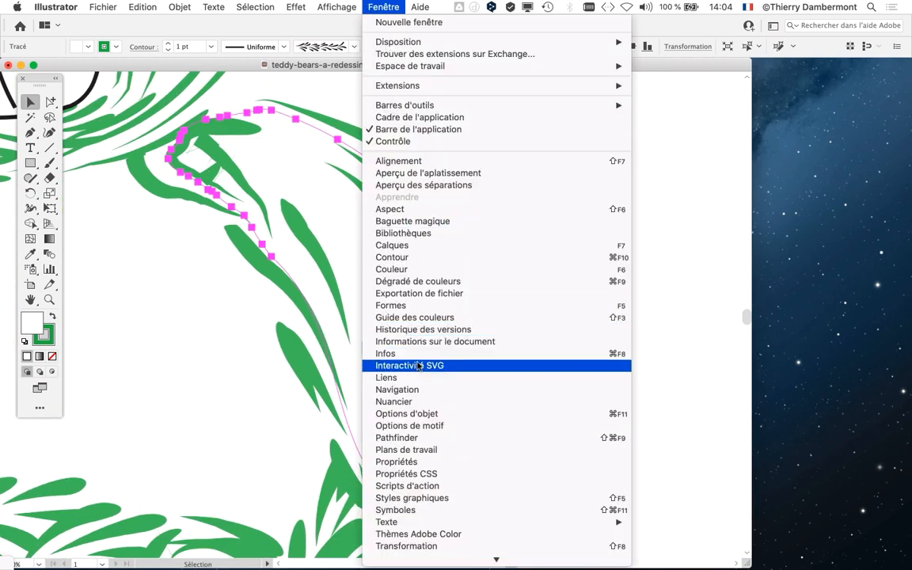
pyautogui.click(384, 305)
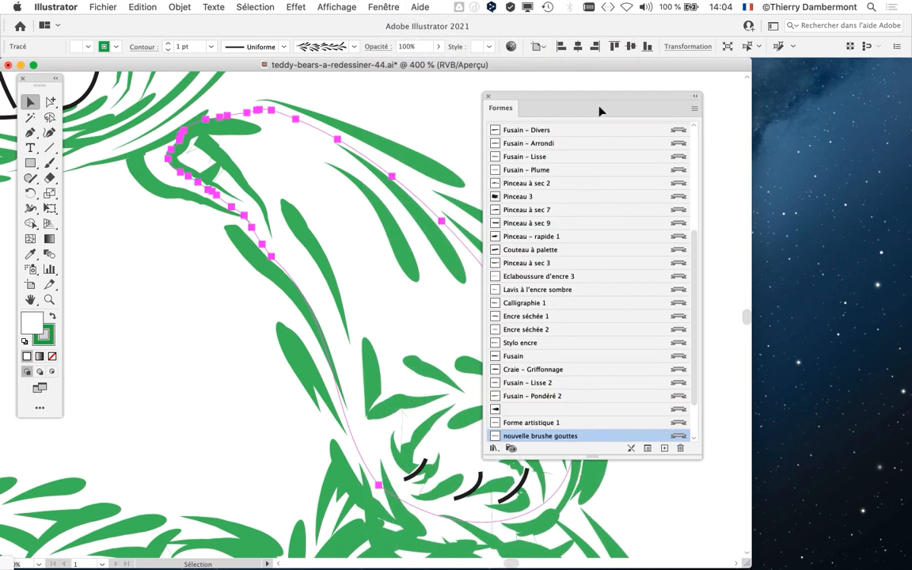
# Step: Move the Formes panel off the bear's arm and review its display options, such as Affichage par liste, without changing them
pyautogui.moveTo(557, 98)
pyautogui.mouseDown()
pyautogui.moveTo(594, 88)
pyautogui.moveTo(655, 94)
pyautogui.moveTo(648, 89)
pyautogui.mouseUp()
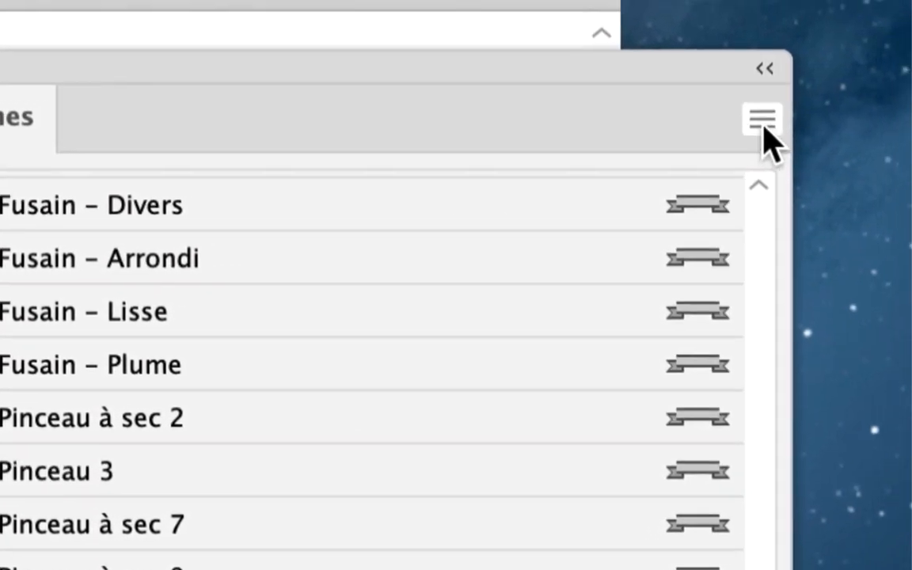
pyautogui.click(881, 121)
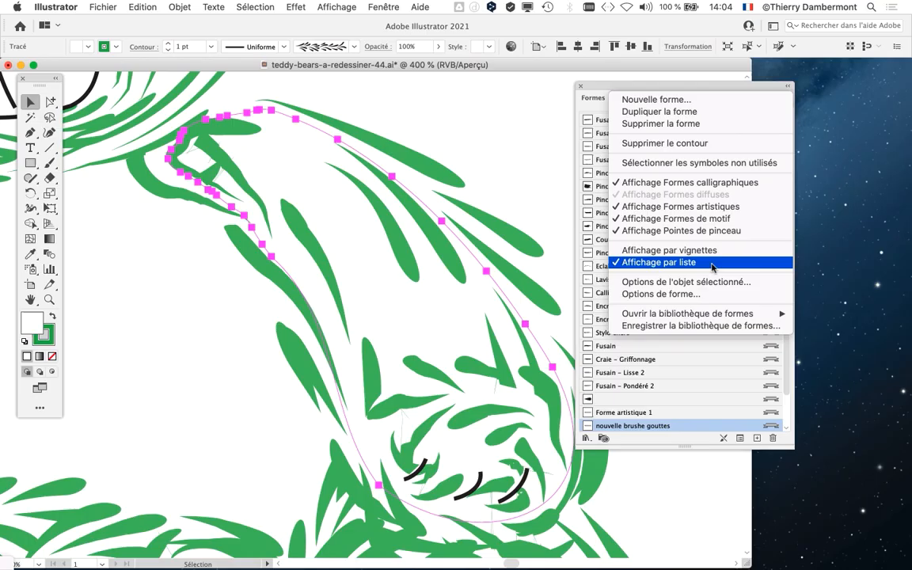
pyautogui.click(586, 79)
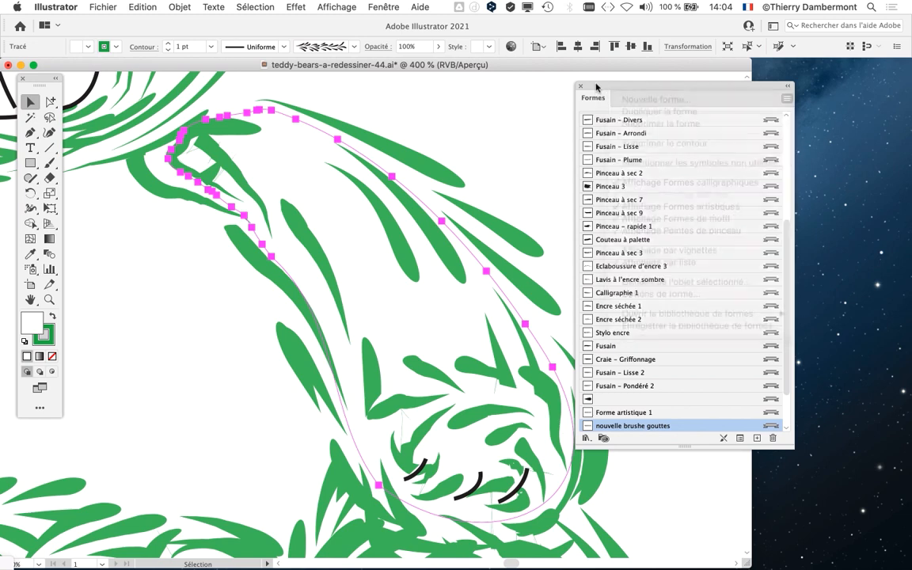
# Step: Lengthen the Formes panel to list more brushes and place it beside the bear's head
pyautogui.moveTo(590, 86); pyautogui.dragTo(475, 28)
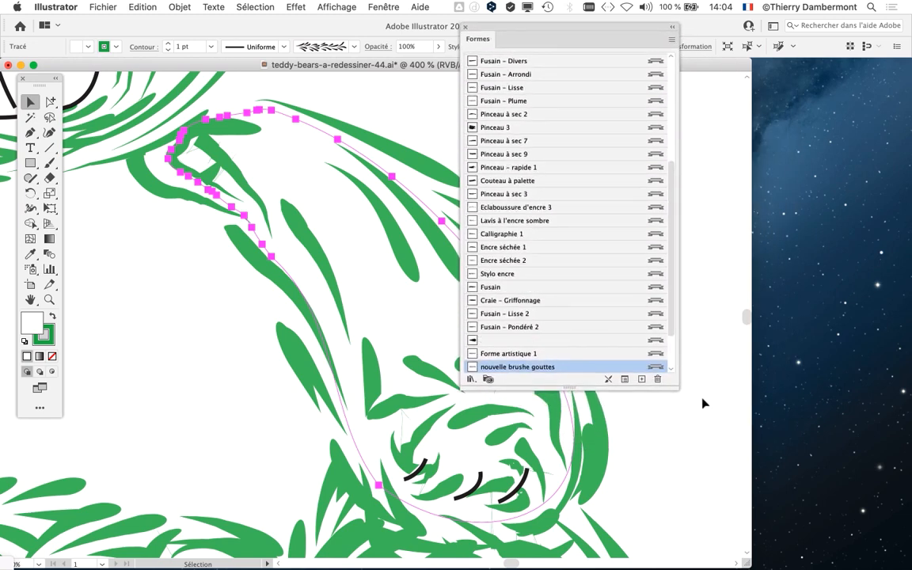
pyautogui.moveTo(673, 386)
pyautogui.mouseDown()
pyautogui.moveTo(688, 515)
pyautogui.moveTo(701, 526)
pyautogui.moveTo(678, 536)
pyautogui.mouseUp()
pyautogui.moveTo(468, 26); pyautogui.dragTo(624, 18)
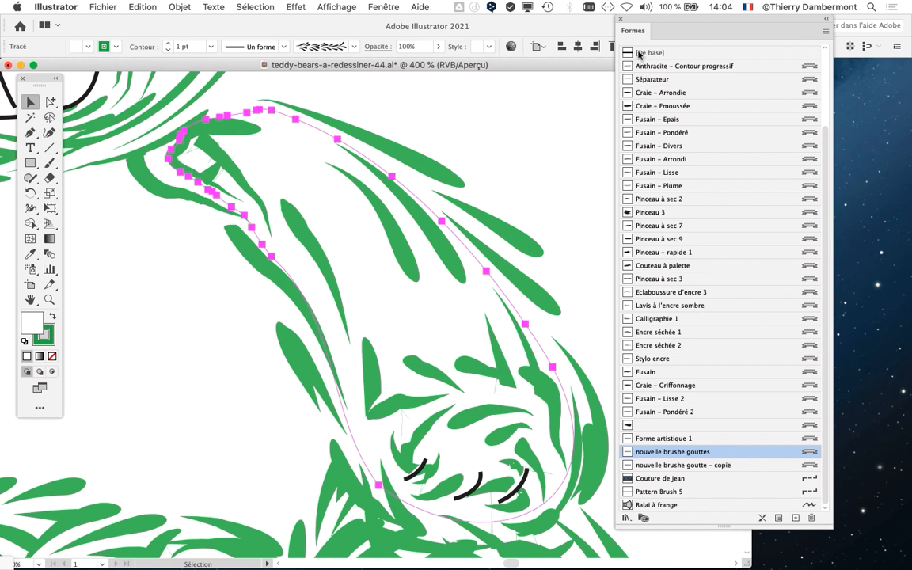
pyautogui.moveTo(635, 26)
pyautogui.mouseDown()
pyautogui.moveTo(578, 71)
pyautogui.moveTo(536, 131)
pyautogui.mouseUp()
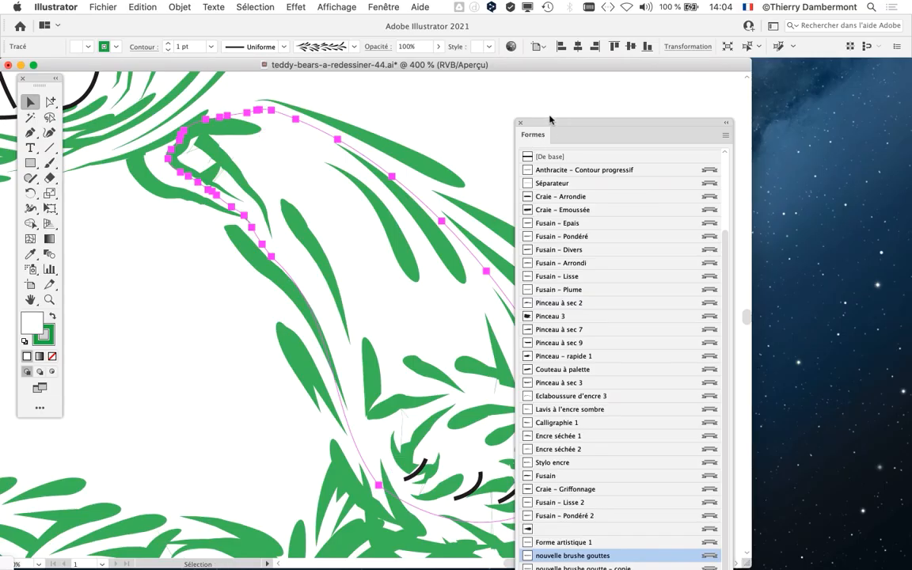
pyautogui.moveTo(550, 121); pyautogui.dragTo(547, 29)
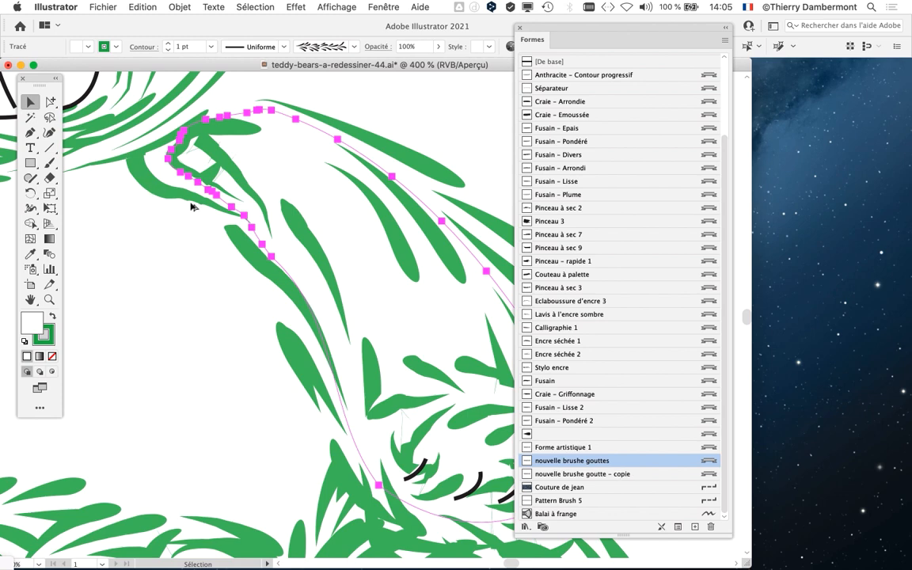
pyautogui.scroll(-5, 191, 207)
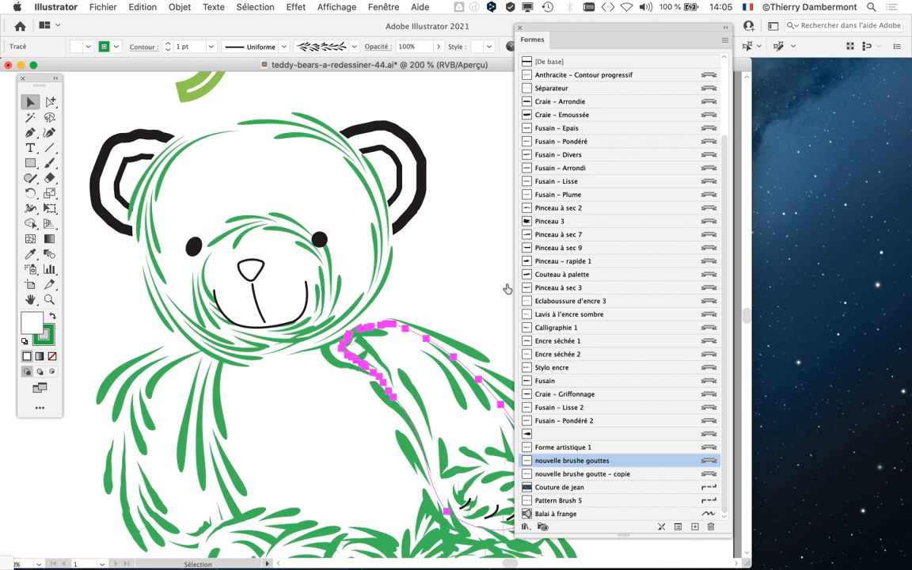
pyautogui.moveTo(557, 36); pyautogui.dragTo(578, 30)
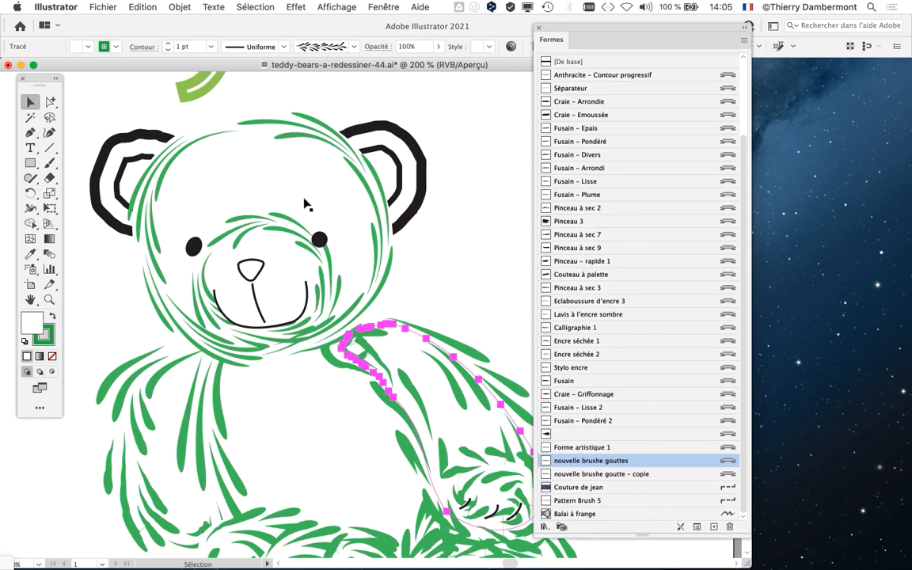
# Step: Show the artwork in outline and select the bear's muzzle path and its head path, using Direct Selection for the head
pyautogui.press('super+y')
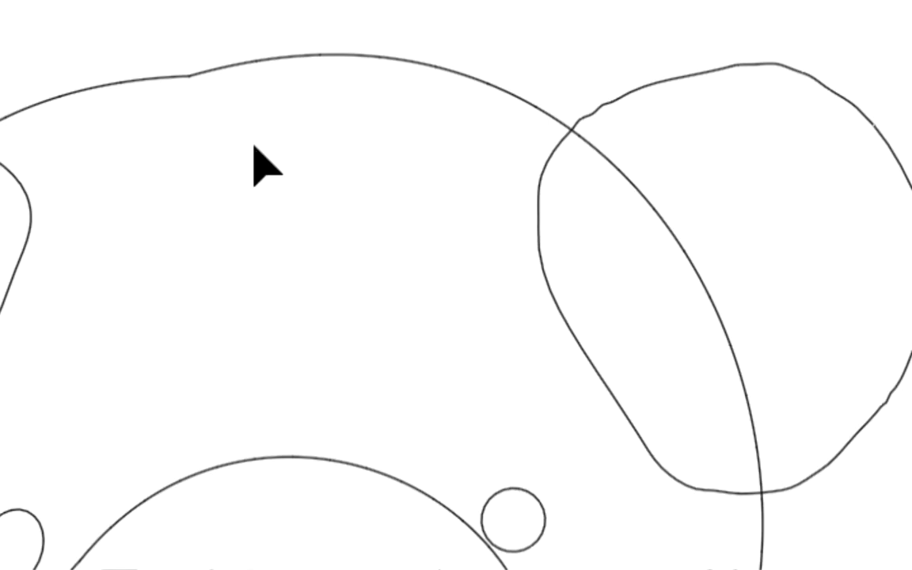
pyautogui.scroll(2, 255, 148)
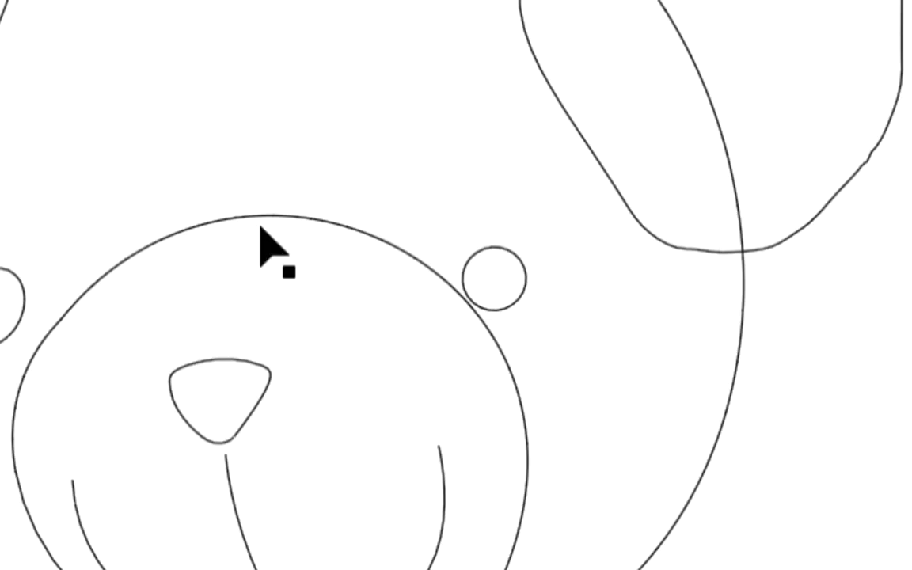
pyautogui.click(261, 229)
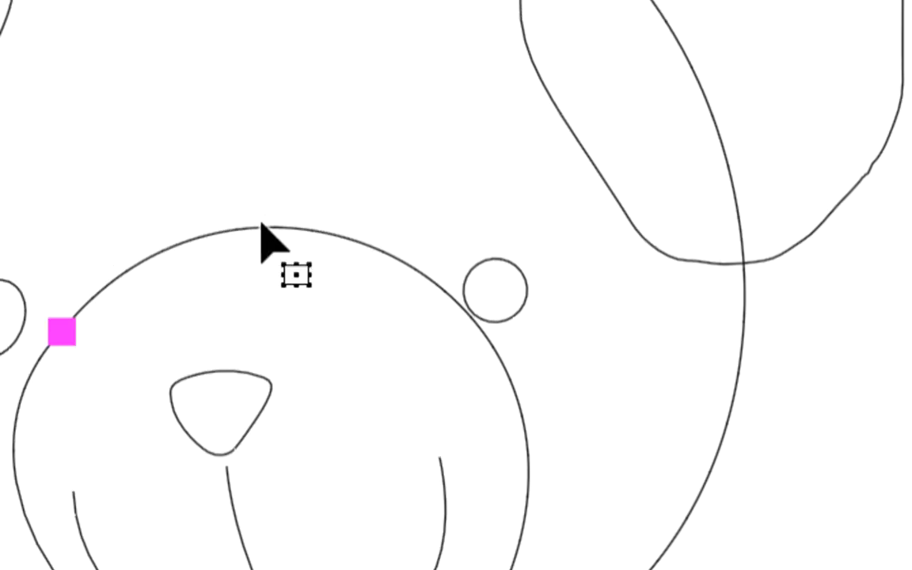
pyautogui.press('a')
pyautogui.click(246, 151)
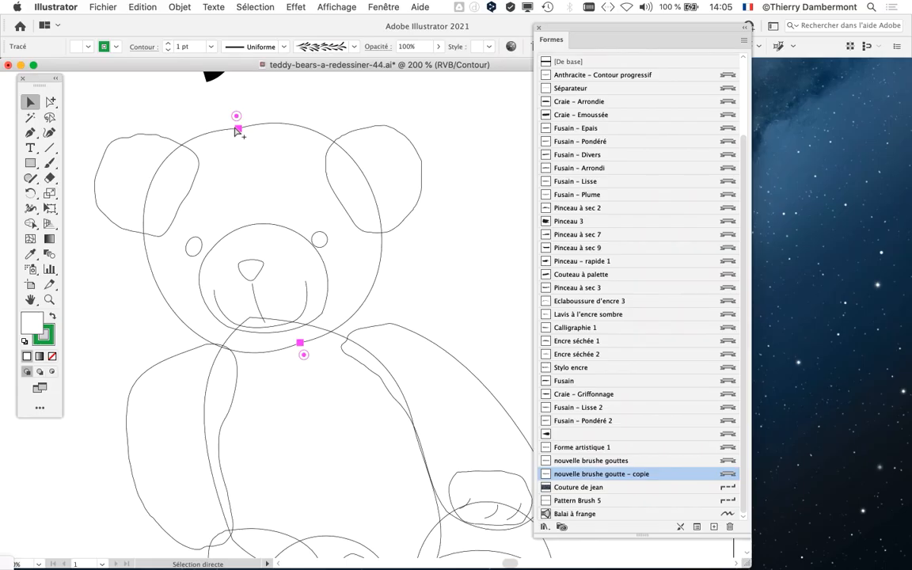
# Step: Shorten and widen the Formes panel, and review the art brush options of "nouvelle brushe goutte – copie" without changing them
pyautogui.press('v')
pyautogui.moveTo(744, 535); pyautogui.dragTo(807, 389)
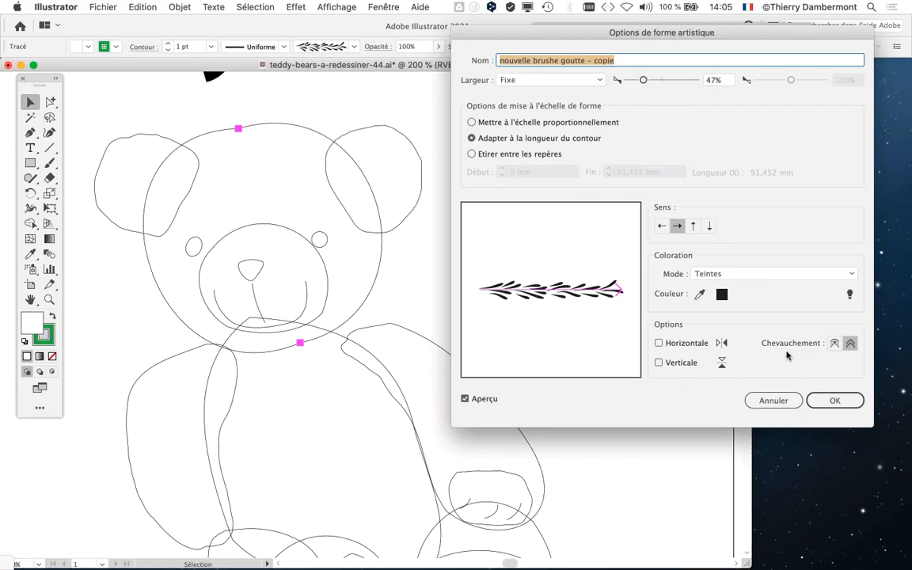
pyautogui.click(834, 400)
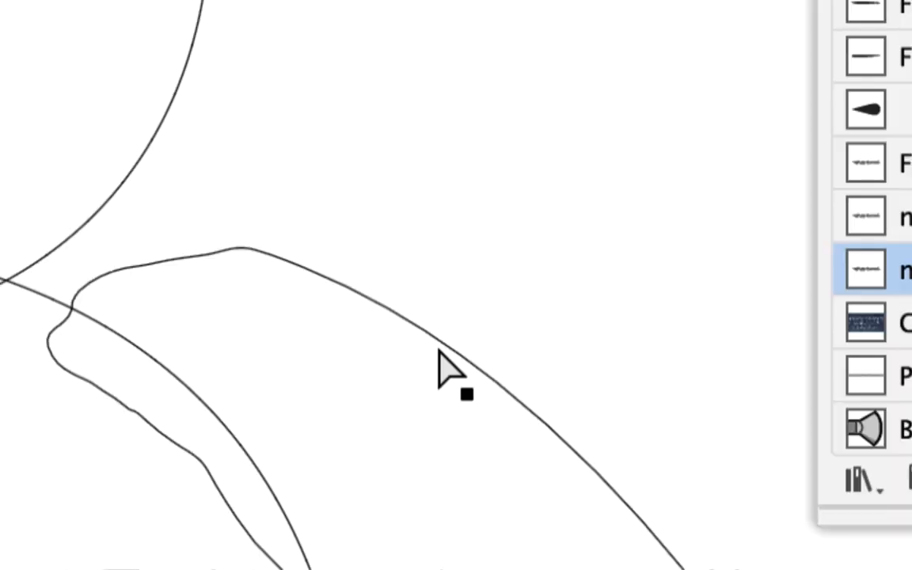
# Step: Select the arm path beside the bear's head and review the width and other options of its brush, "nouvelle brushe gouttes"
pyautogui.press('v')
pyautogui.click(440, 350)
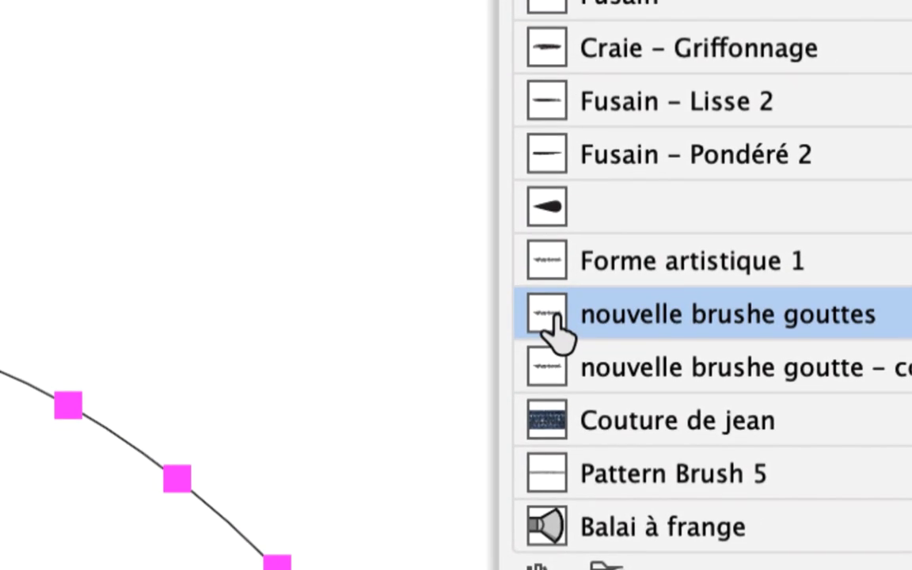
pyautogui.doubleClick(555, 318)
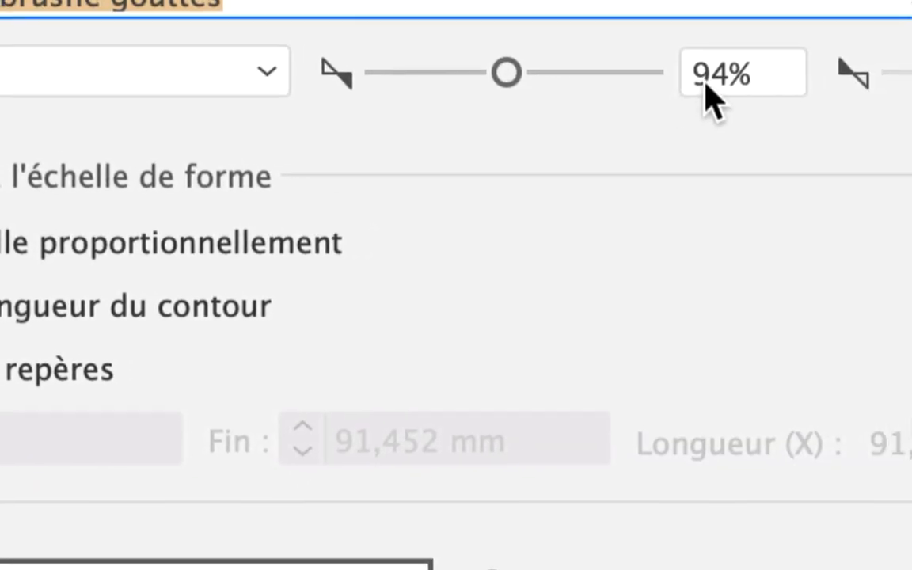
pyautogui.click(796, 61)
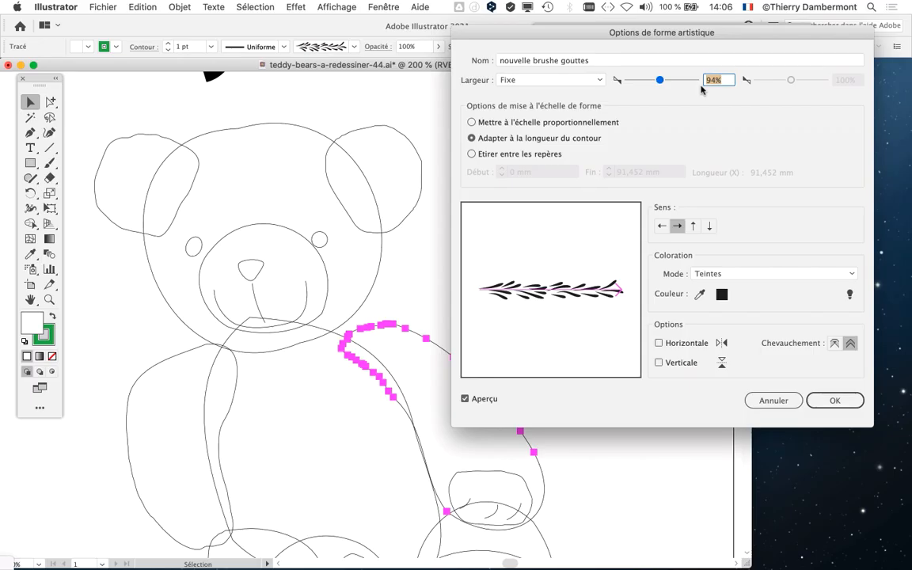
pyautogui.click(823, 401)
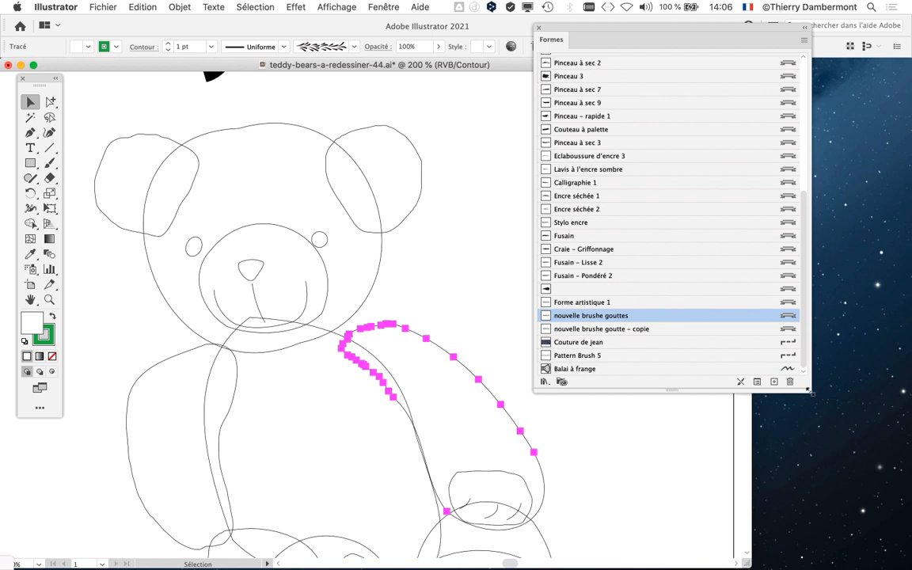
# Step: Narrow the Formes panel and place it clear of the bear, and return the artwork from outline to preview display
pyautogui.moveTo(807, 388)
pyautogui.mouseDown()
pyautogui.moveTo(758, 374)
pyautogui.moveTo(760, 396)
pyautogui.moveTo(760, 367)
pyautogui.moveTo(761, 384)
pyautogui.mouseUp()
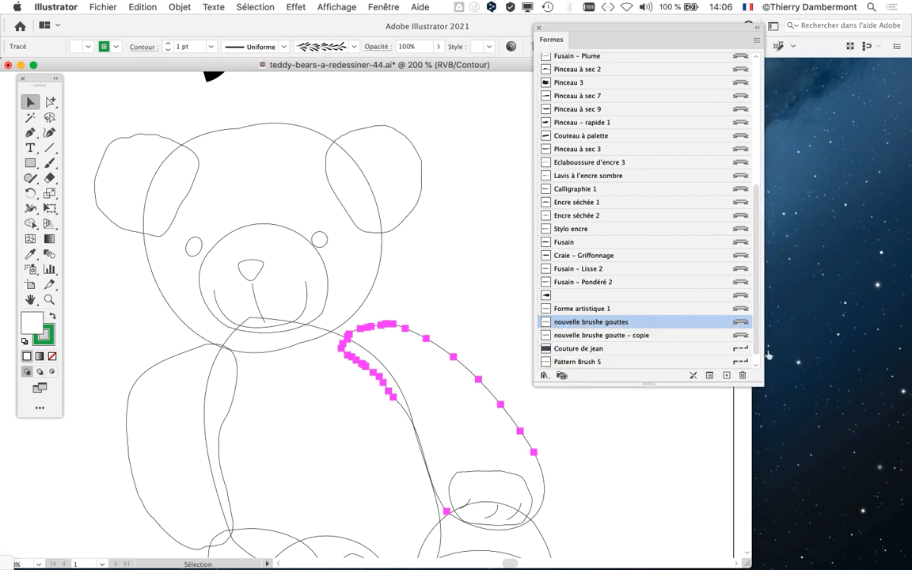
pyautogui.moveTo(606, 34)
pyautogui.mouseDown()
pyautogui.moveTo(688, 91)
pyautogui.moveTo(704, 92)
pyautogui.moveTo(701, 100)
pyautogui.mouseUp()
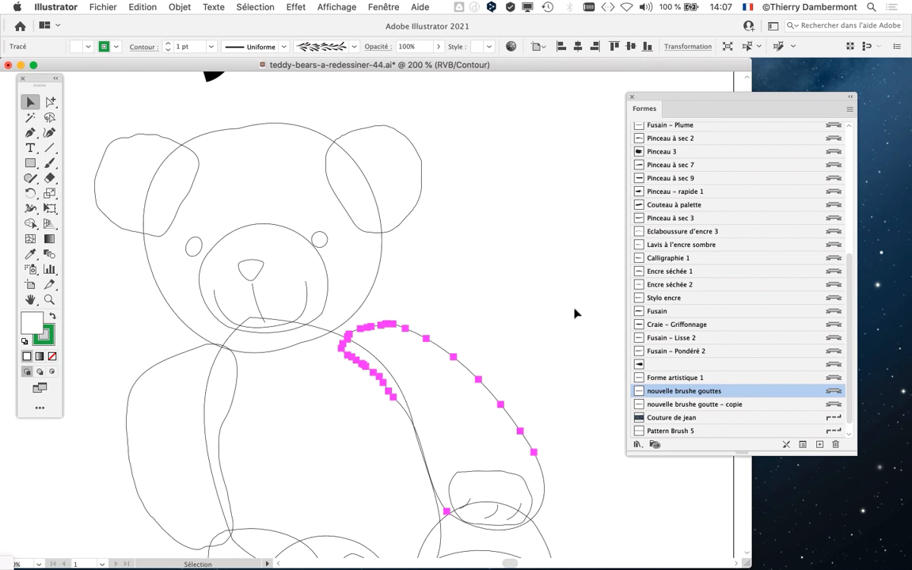
pyautogui.press('super')
pyautogui.press('super+y')
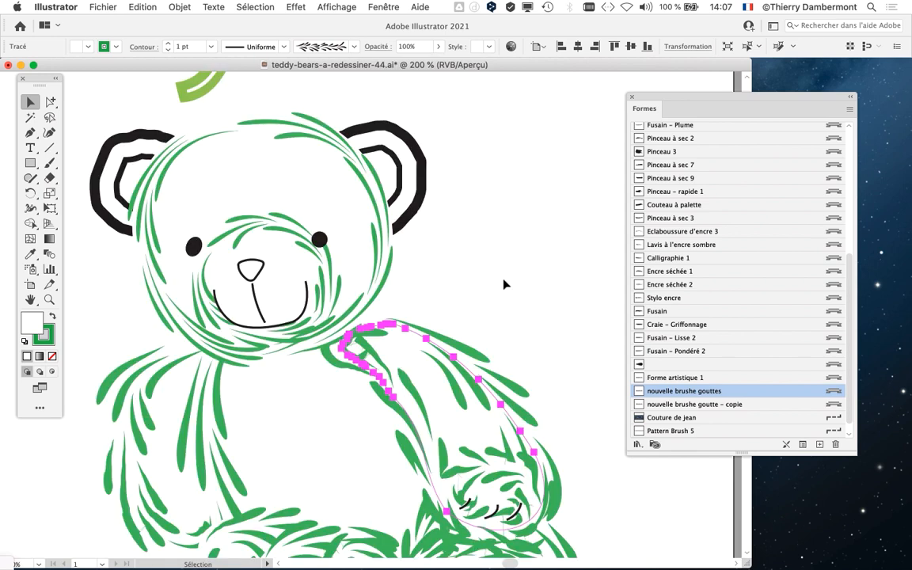
pyautogui.moveTo(657, 96); pyautogui.dragTo(639, 70)
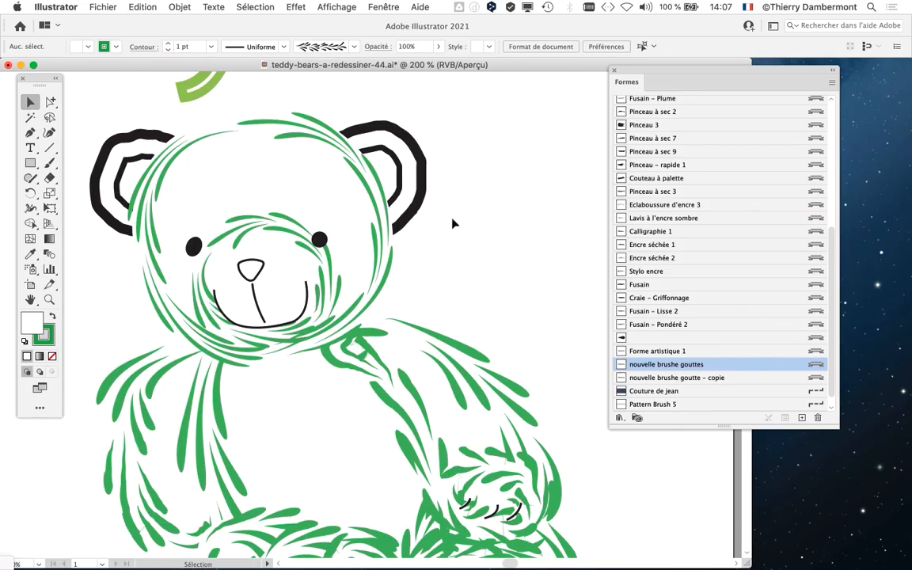
# Step: Delete the brush "nouvelle brushe goutte – copie" with the option Décomposer les contours, expanding the strokes that use it
pyautogui.scroll(-2, 474, 302)
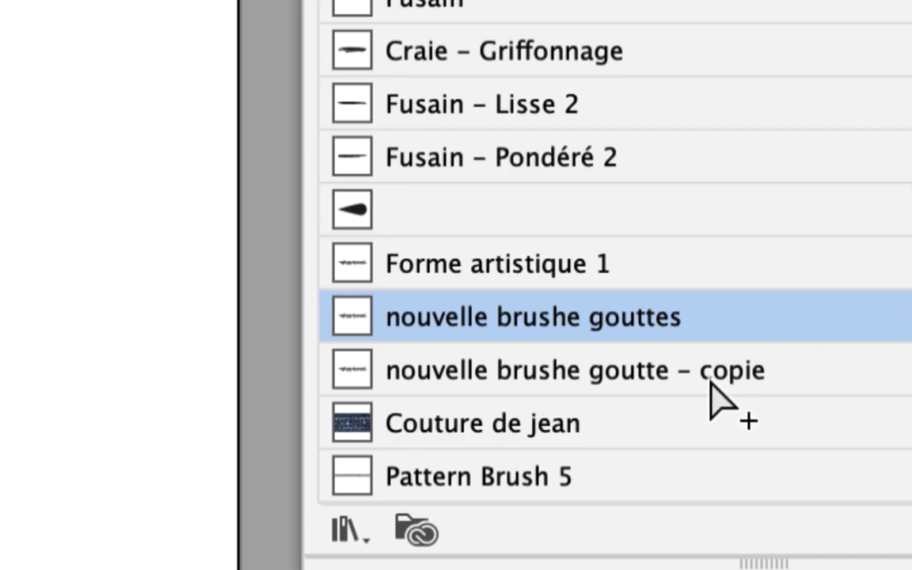
pyautogui.click(711, 388)
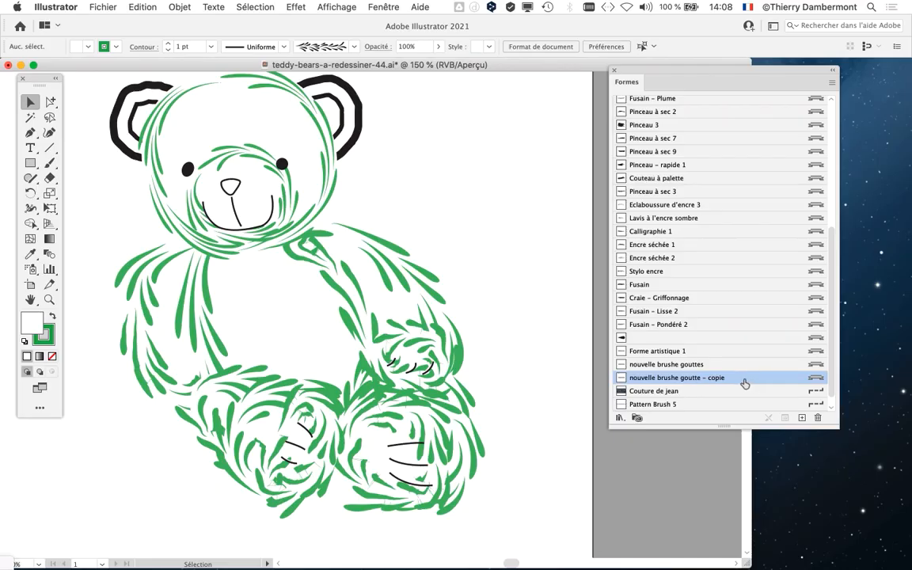
pyautogui.moveTo(730, 76); pyautogui.dragTo(613, 99)
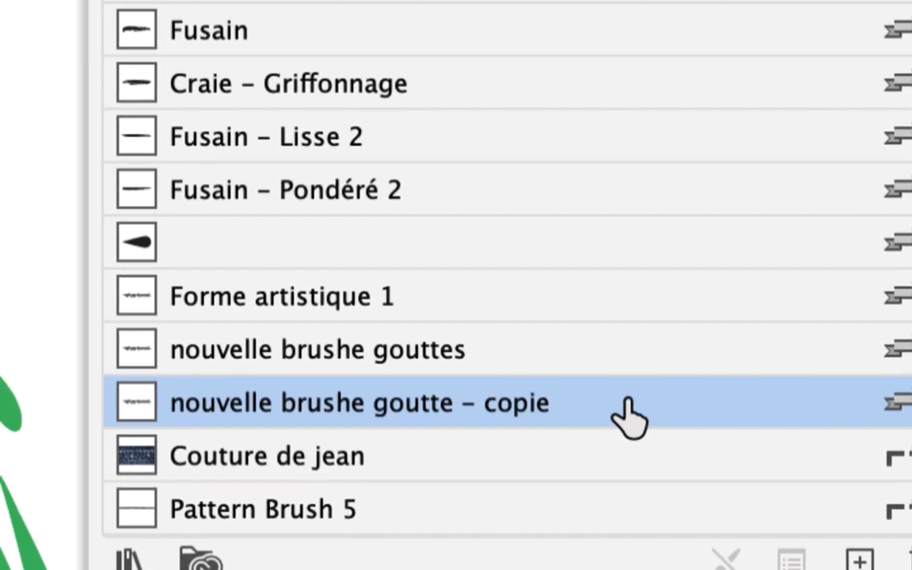
pyautogui.moveTo(626, 403)
pyautogui.mouseDown()
pyautogui.moveTo(656, 408)
pyautogui.moveTo(829, 536)
pyautogui.mouseUp()
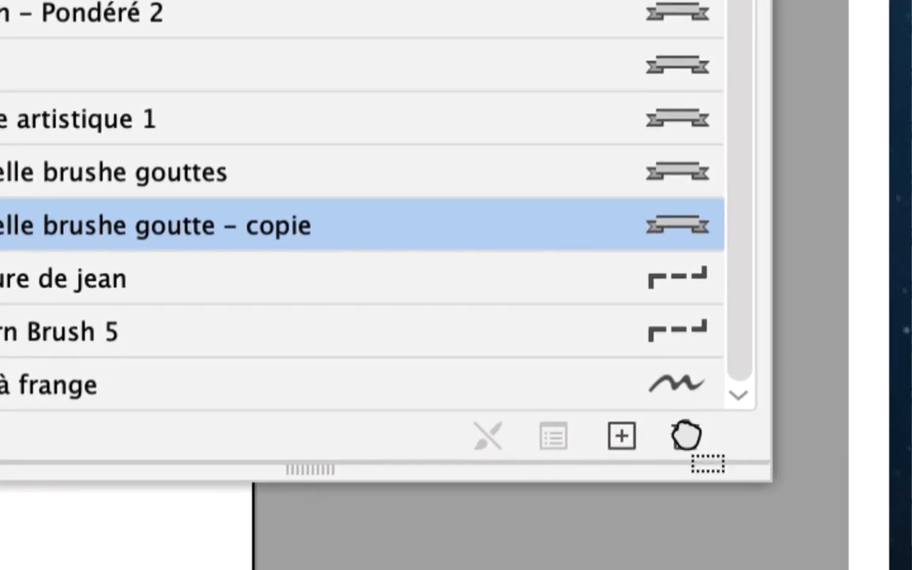
pyautogui.moveTo(686, 435); pyautogui.dragTo(686, 435)
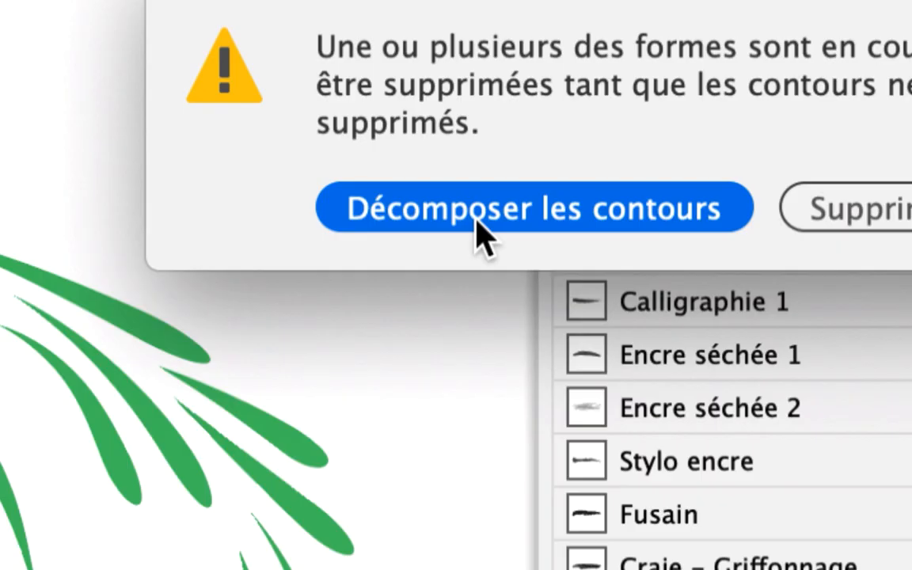
pyautogui.click(476, 221)
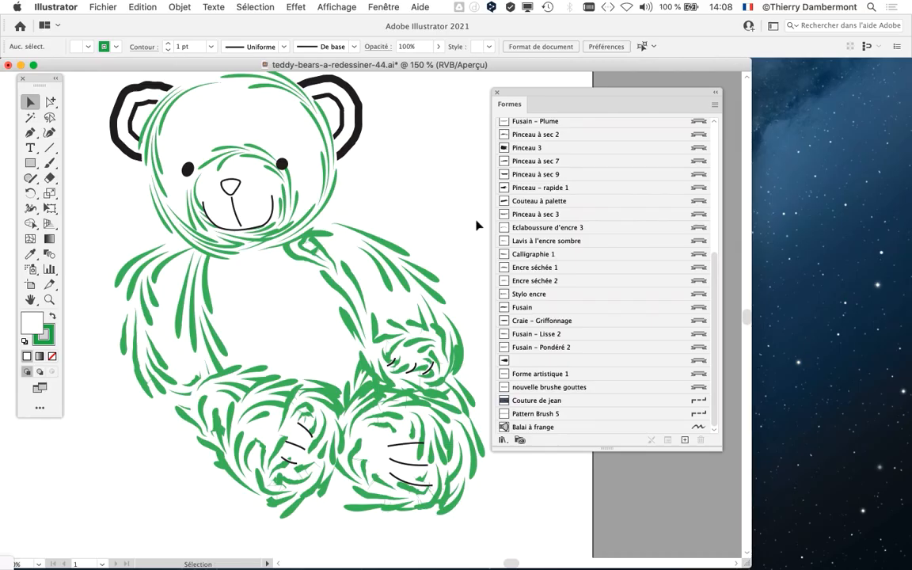
# Step: Select the expanded fur strokes around the bear's head to examine their anchor points, and deselect them
pyautogui.scroll(2, 323, 190)
pyautogui.click(321, 187)
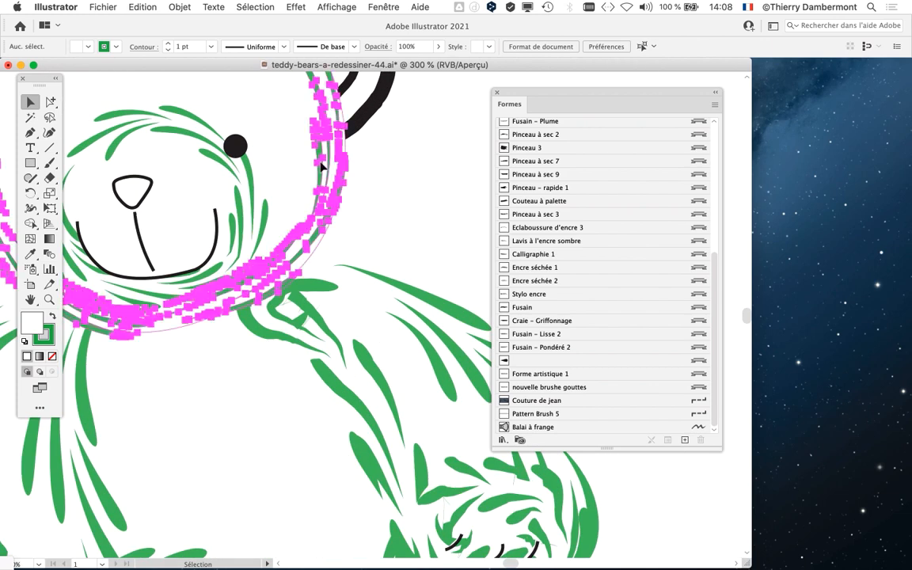
pyautogui.scroll(3, 342, 239)
pyautogui.hscroll(-2, 342, 239)
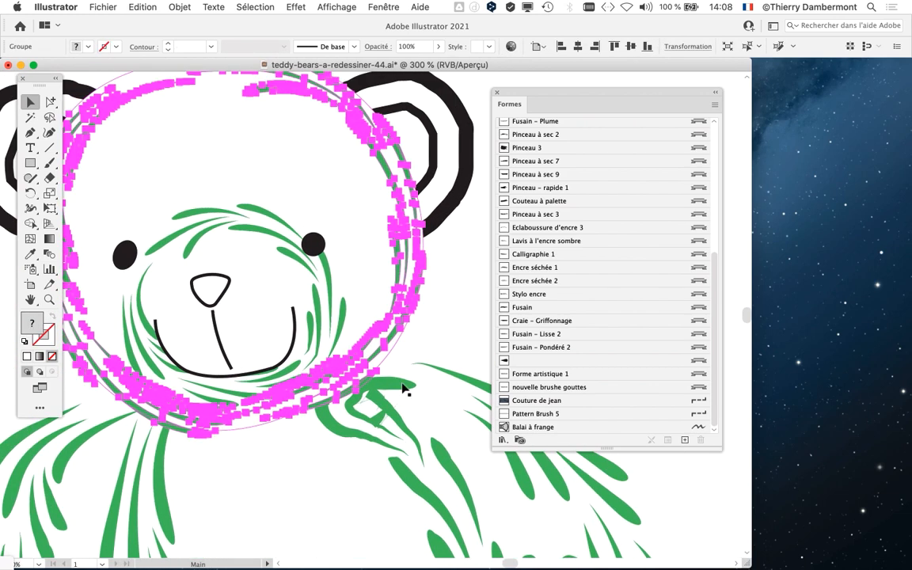
pyautogui.press('super+h')
pyautogui.click(445, 357)
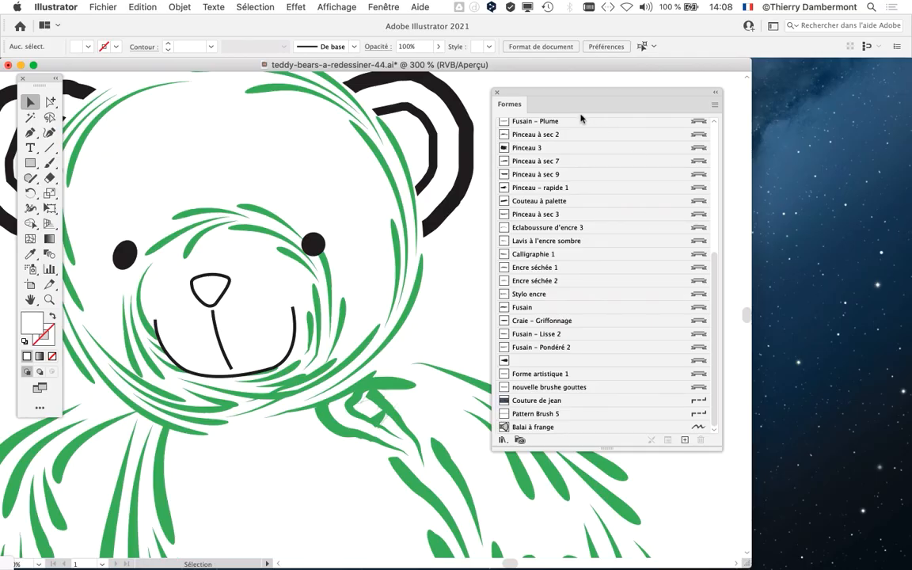
# Step: Compare the expanded head and muzzle strokes with the arm's selected brushed path in outline display, and restore the preview
pyautogui.moveTo(552, 96); pyautogui.dragTo(751, 116)
pyautogui.scroll(2, 600, 238)
pyautogui.hscroll(-3, 600, 238)
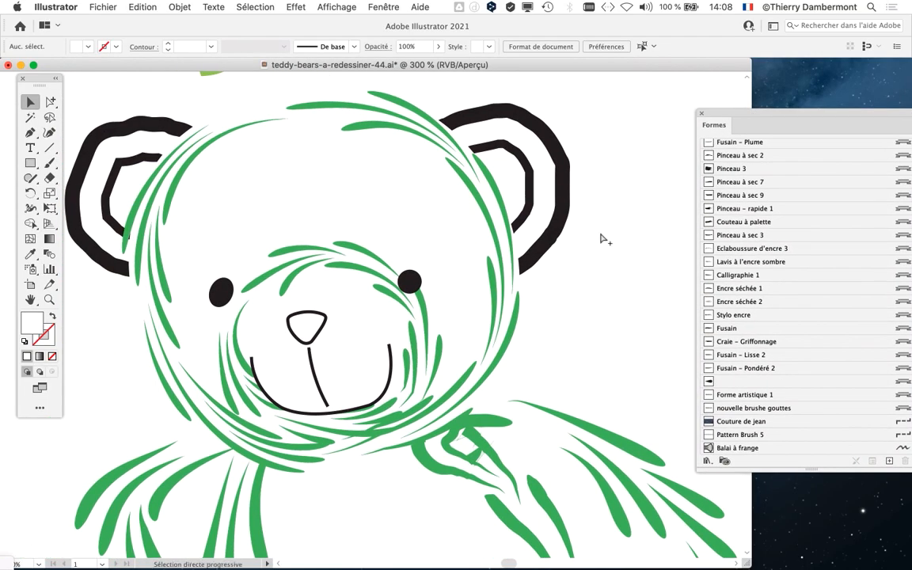
pyautogui.press('super+y')
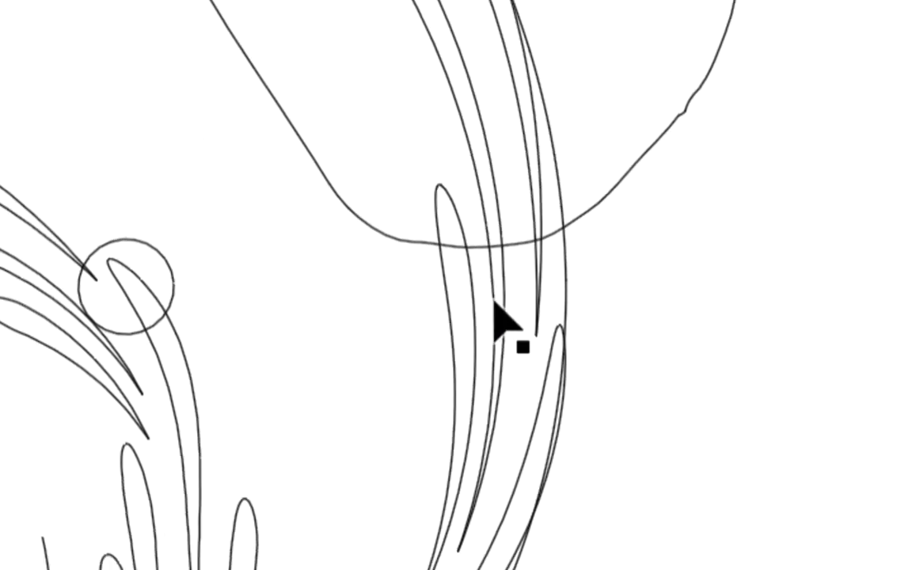
pyautogui.press('a')
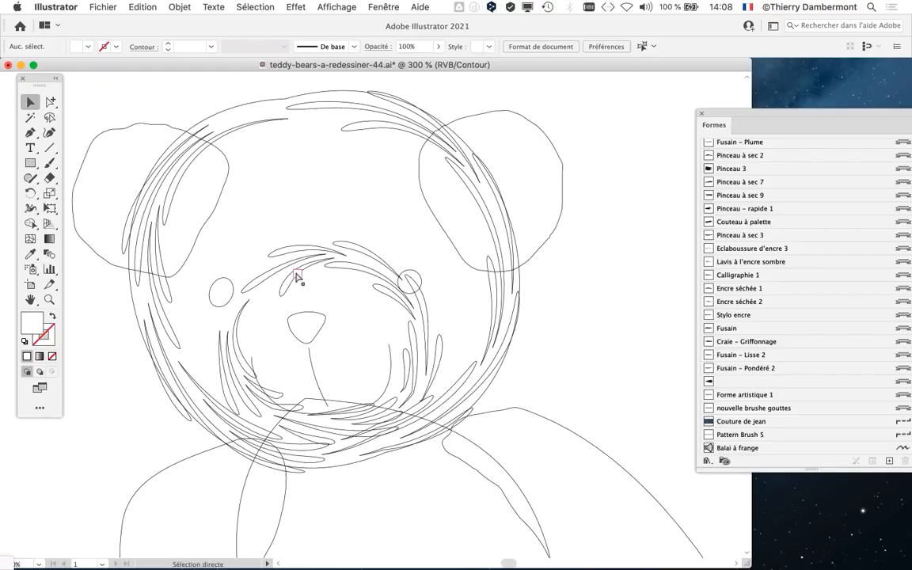
pyautogui.moveTo(522, 428); pyautogui.dragTo(388, 254)
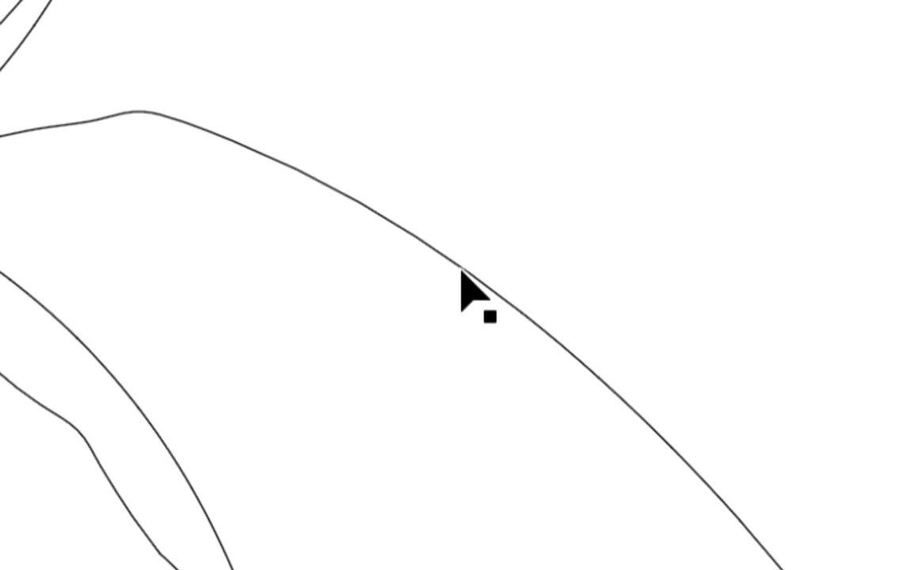
pyautogui.click(463, 273)
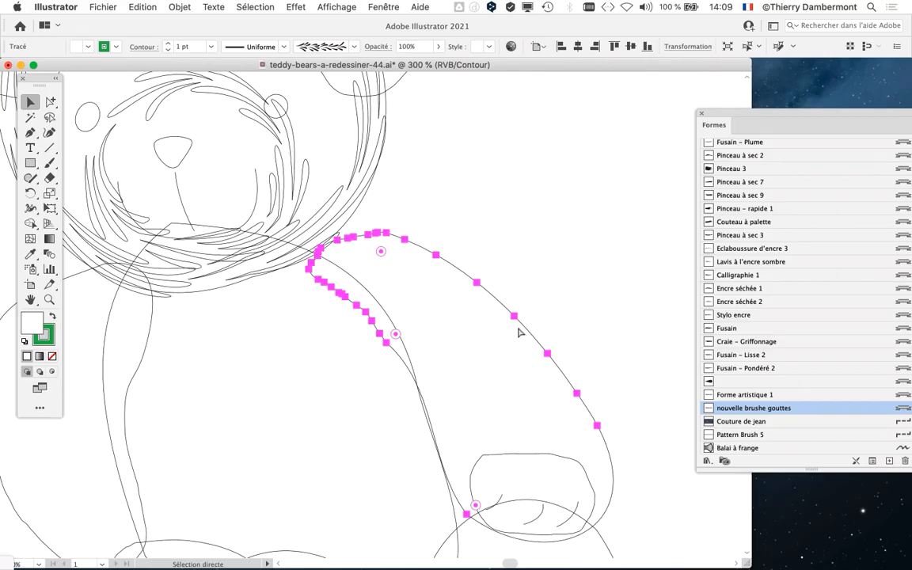
pyautogui.hotkey('ctrl', 'y')
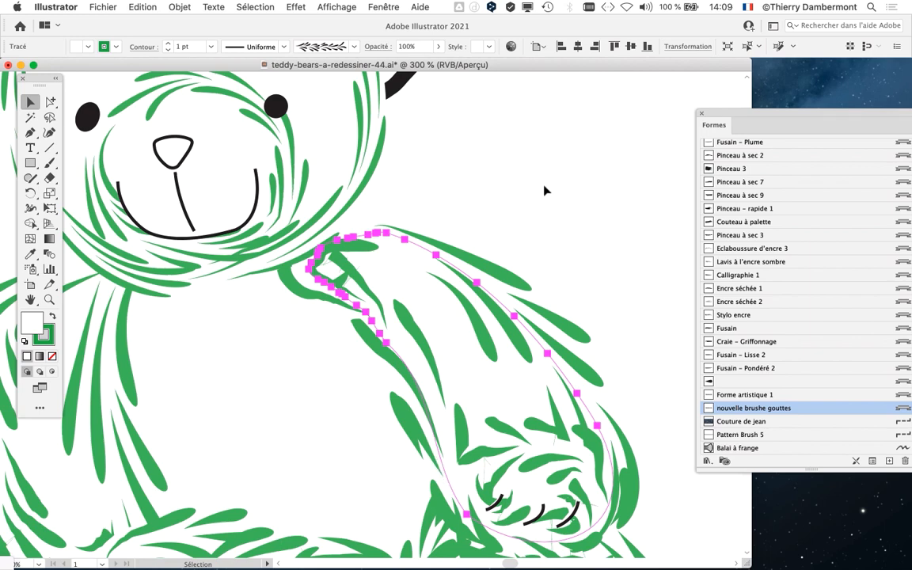
# Step: Undo the deletion of the brush "nouvelle brushe goutte – copie" and bring the Formes panel back beside the bear's head
pyautogui.scroll(-1, 544, 189)
pyautogui.moveTo(541, 203); pyautogui.dragTo(554, 320)
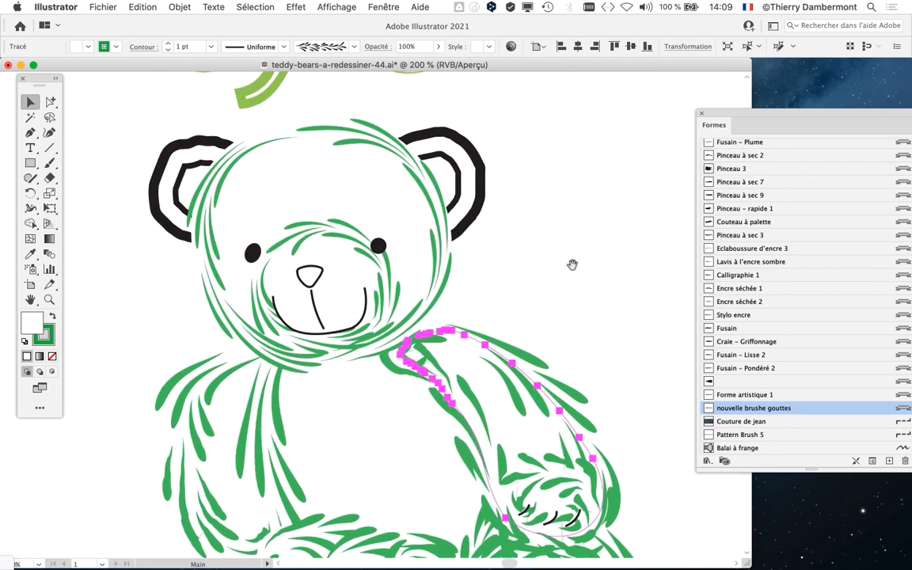
pyautogui.hscroll(2, 586, 237)
pyautogui.scroll(-1, 585, 237)
pyautogui.moveTo(754, 117)
pyautogui.mouseDown()
pyautogui.moveTo(578, 111)
pyautogui.moveTo(550, 92)
pyautogui.mouseUp()
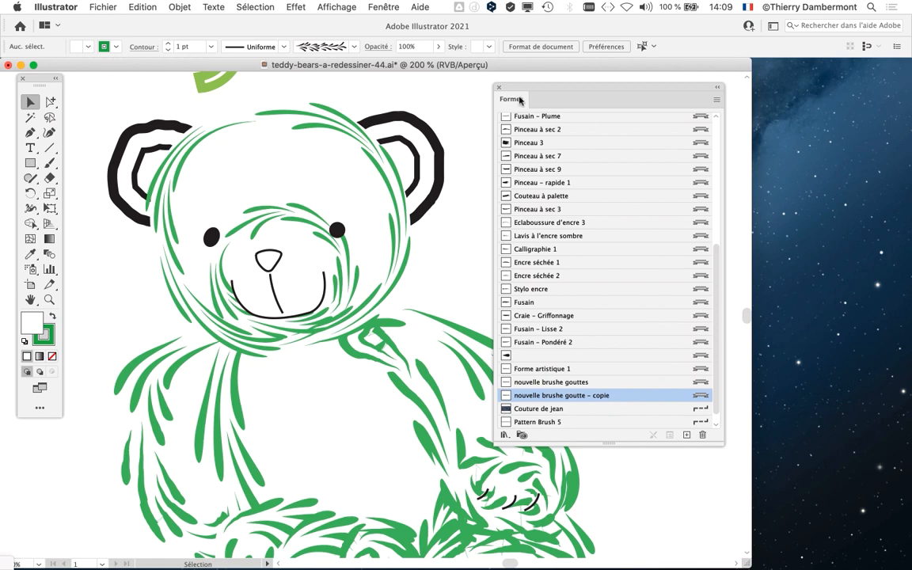
# Step: Delete the brush "nouvelle brushe goutte – copie" with the option Supprimer les contours, removing its effect from the head and muzzle paths
pyautogui.moveTo(528, 89); pyautogui.dragTo(547, 93)
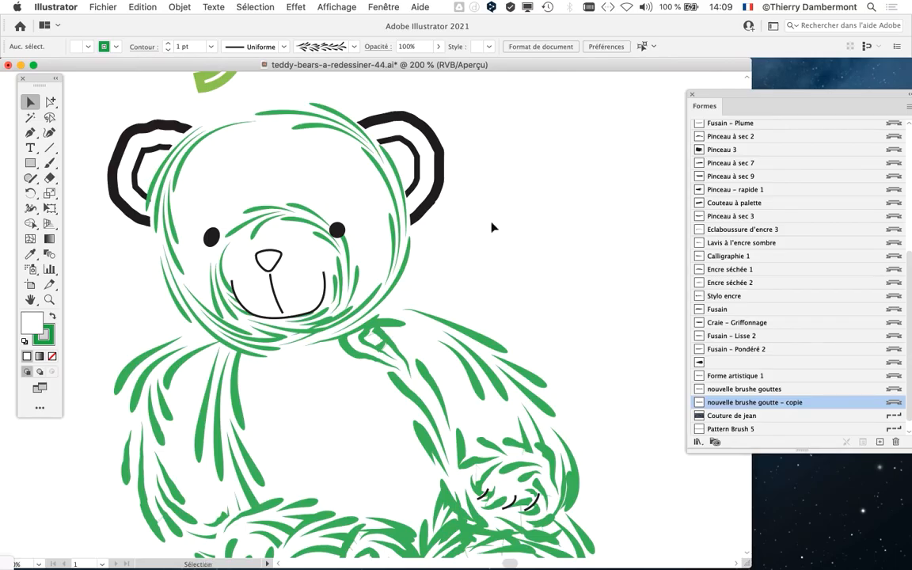
pyautogui.moveTo(729, 108); pyautogui.dragTo(516, 102)
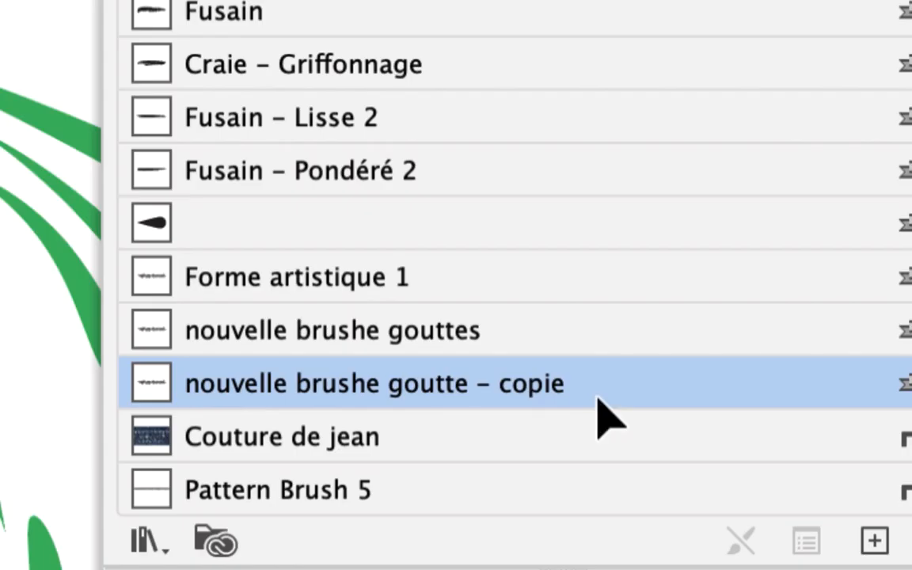
pyautogui.moveTo(598, 416)
pyautogui.mouseDown()
pyautogui.moveTo(596, 407)
pyautogui.moveTo(627, 411)
pyautogui.moveTo(666, 429)
pyautogui.mouseUp()
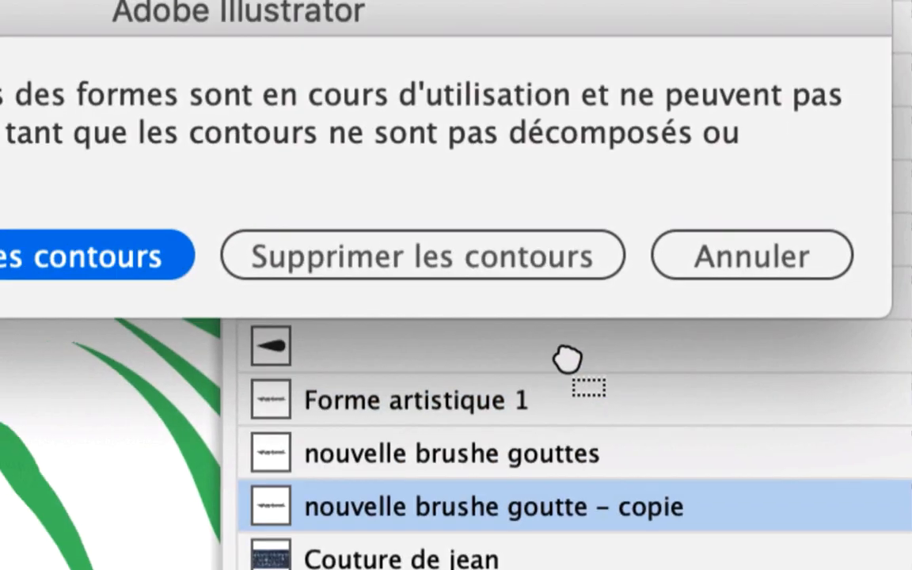
pyautogui.click(529, 335)
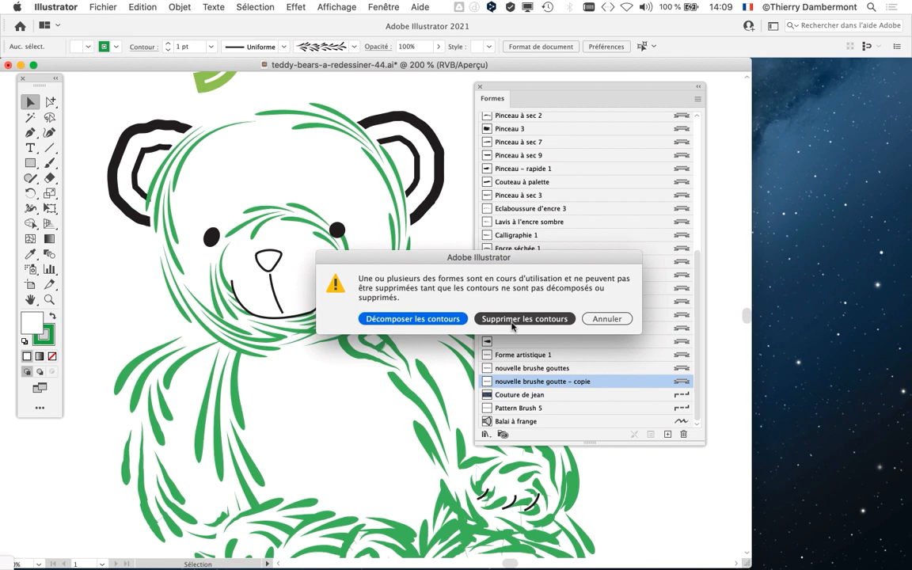
pyautogui.click(512, 319)
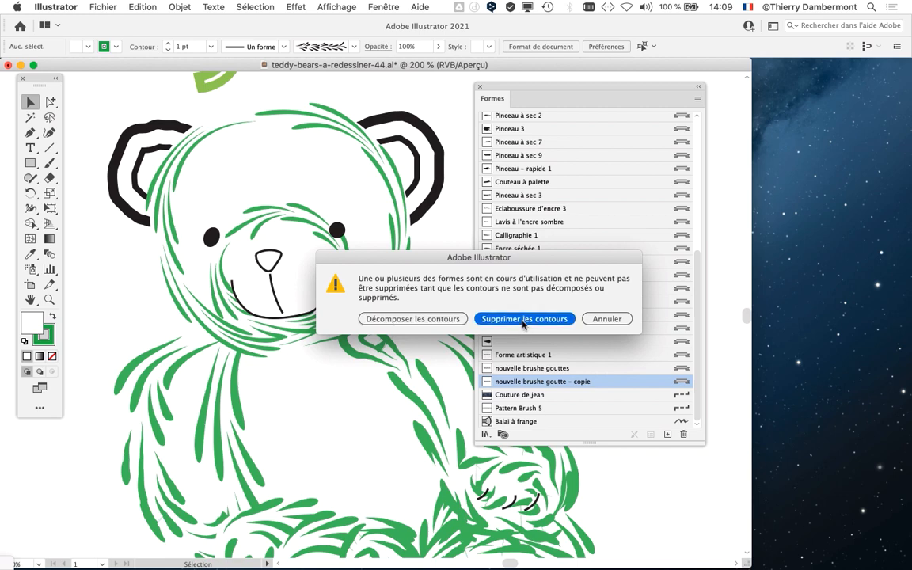
# Step: Move the Formes panel away from the bear and select the plain head path and the muzzle path in turn
pyautogui.moveTo(515, 94); pyautogui.dragTo(704, 101)
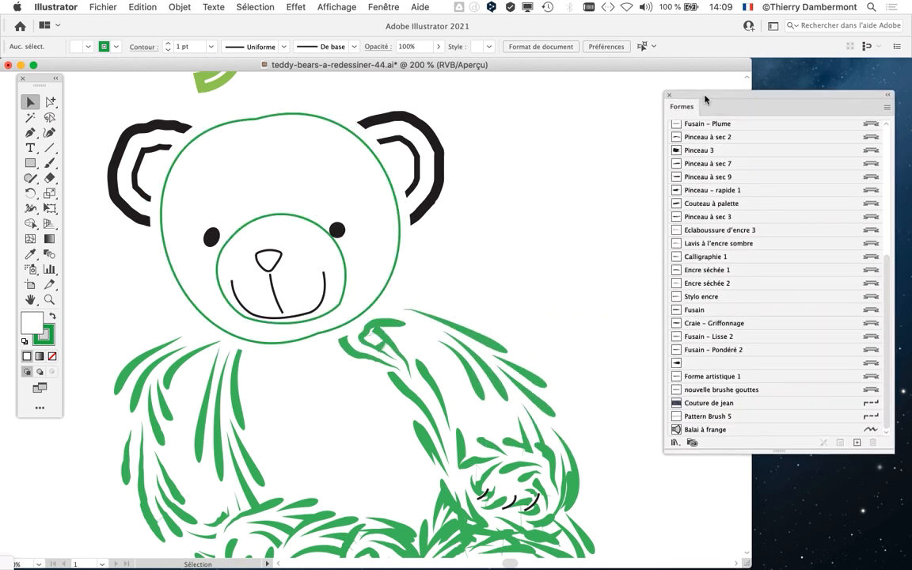
pyautogui.click(311, 121)
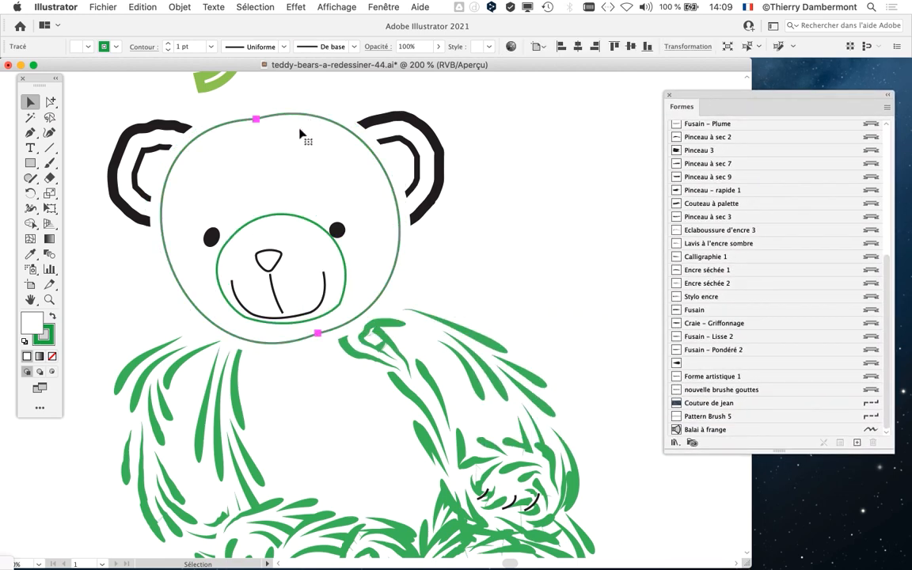
pyautogui.click(266, 222)
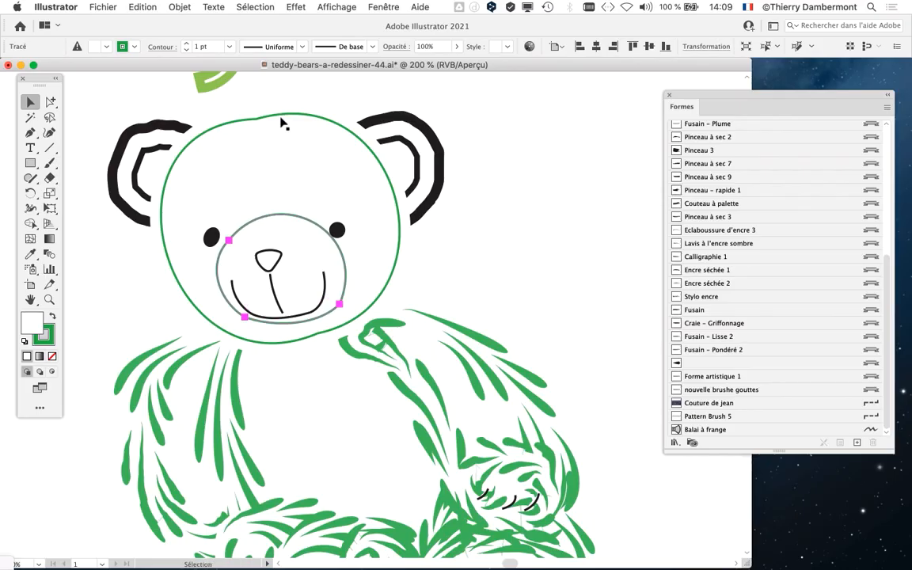
# Step: Deselect the head path and save the document under the new name teddy-bears-a-redessiner-45.ai in the teddy bear 12 folder
pyautogui.click(281, 117)
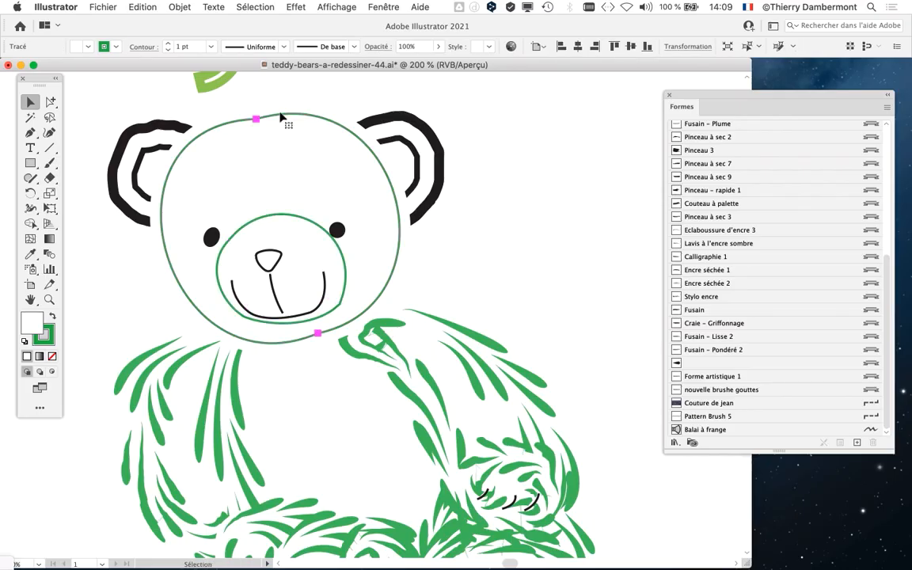
pyautogui.click(517, 266)
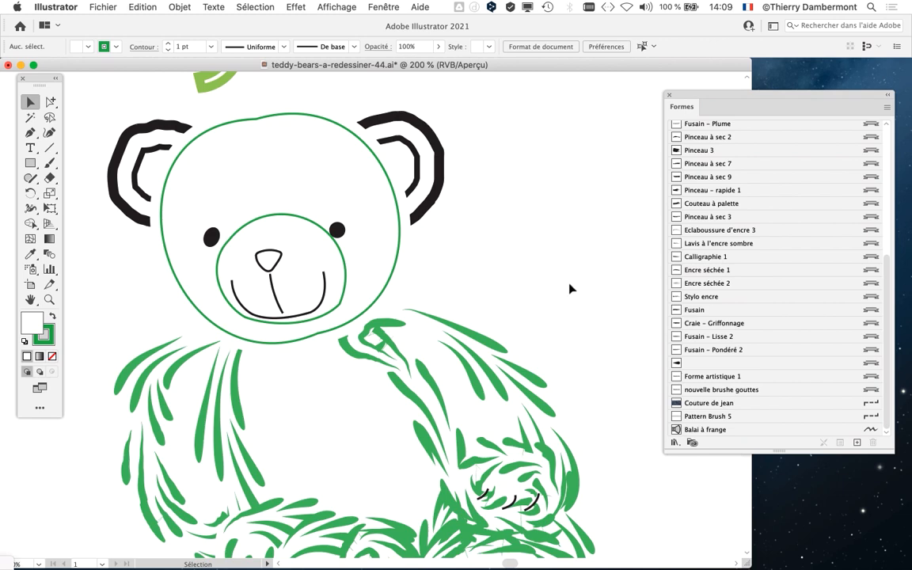
pyautogui.click(107, 6)
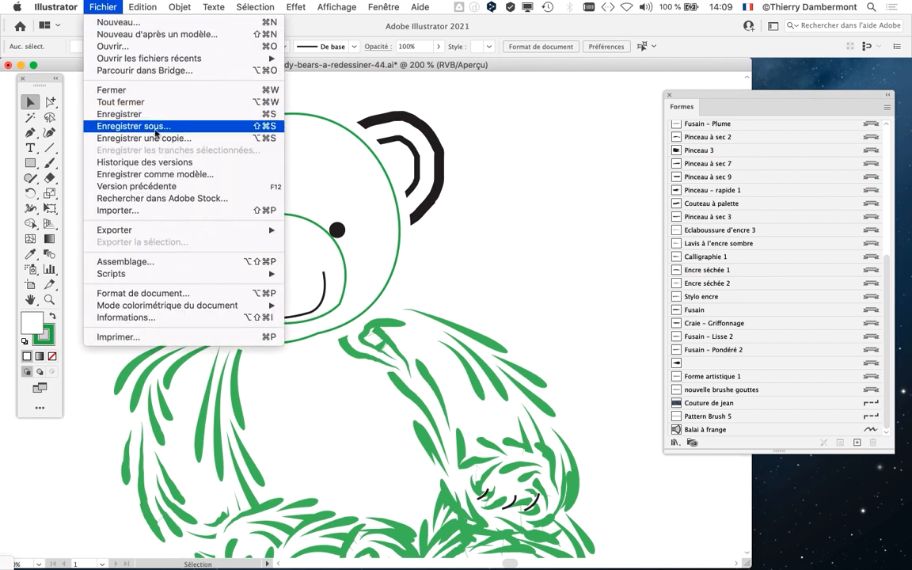
pyautogui.click(133, 126)
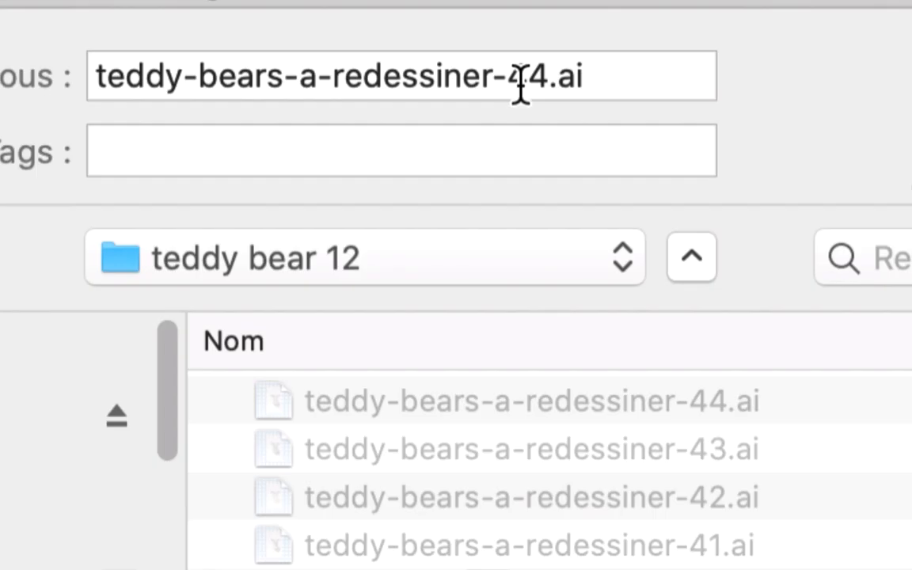
pyautogui.click(520, 84)
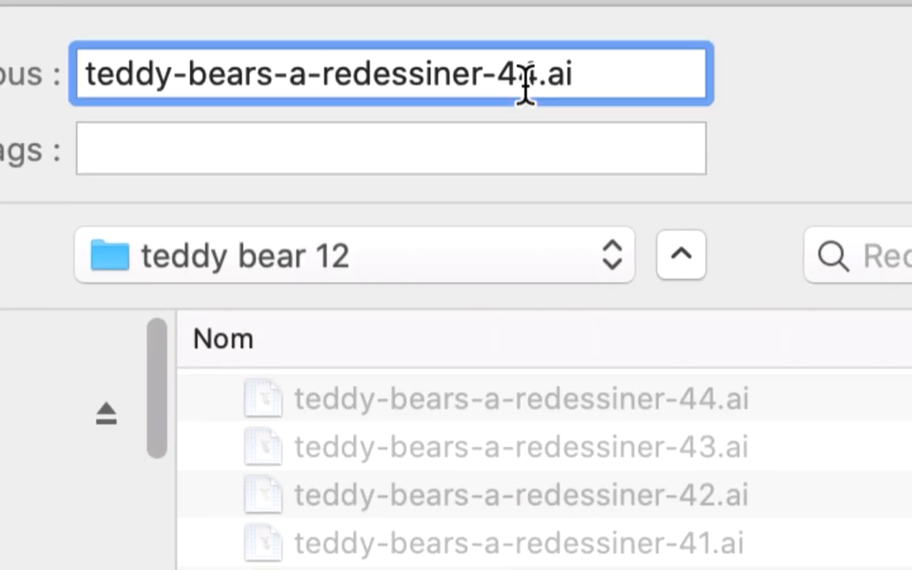
pyautogui.moveTo(527, 84); pyautogui.dragTo(548, 87)
pyautogui.write('5')
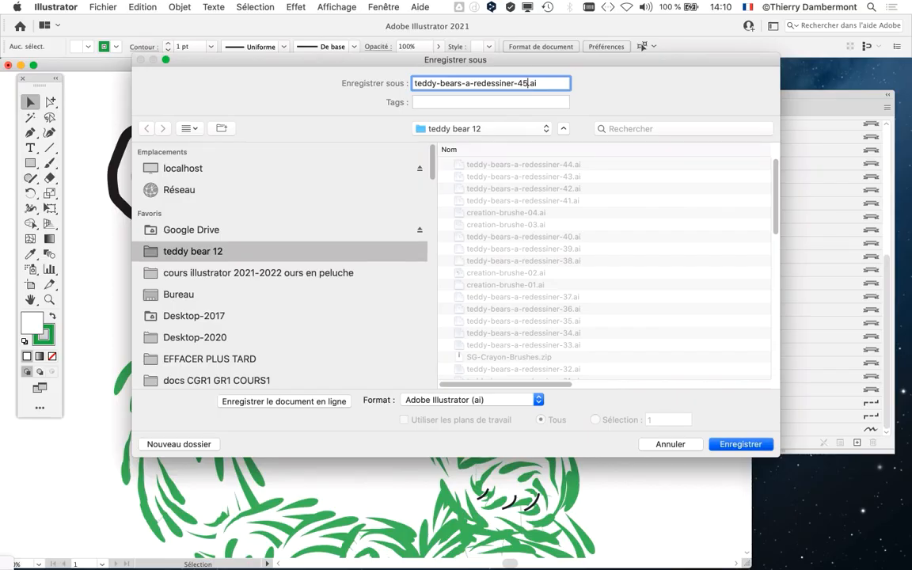
pyautogui.press('Return')
pyautogui.press('Return')
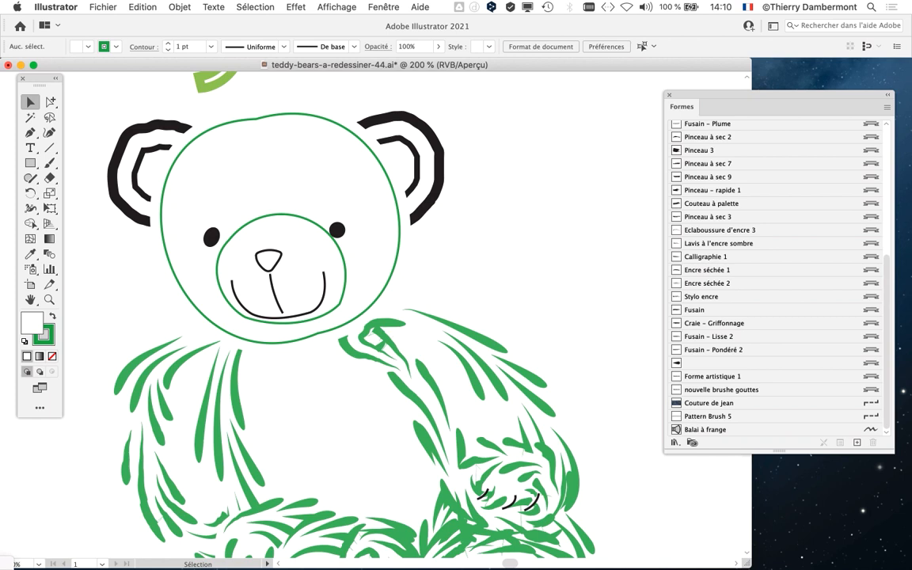
# Step: Select the head and muzzle paths together and apply the brush "nouvelle brushe gouttes" to them
pyautogui.press('shift')
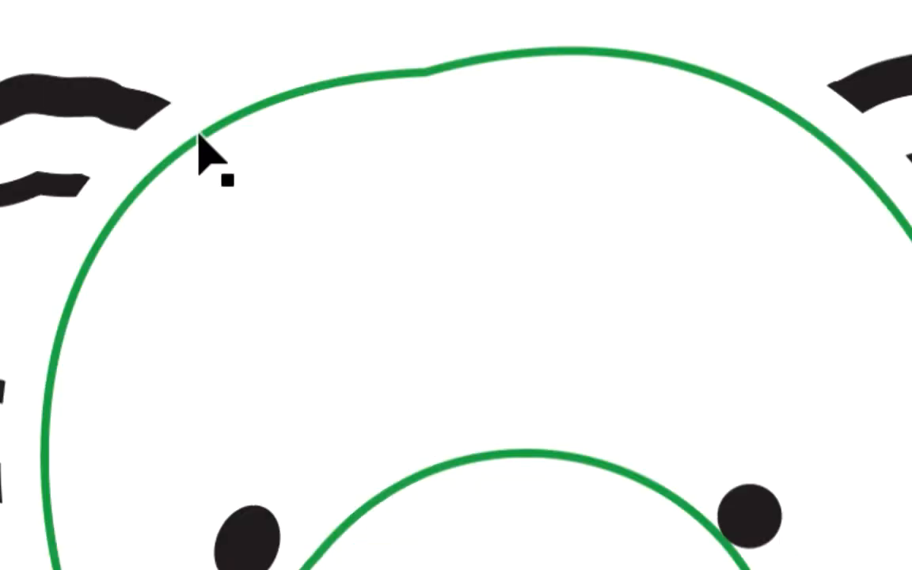
pyautogui.click(199, 136)
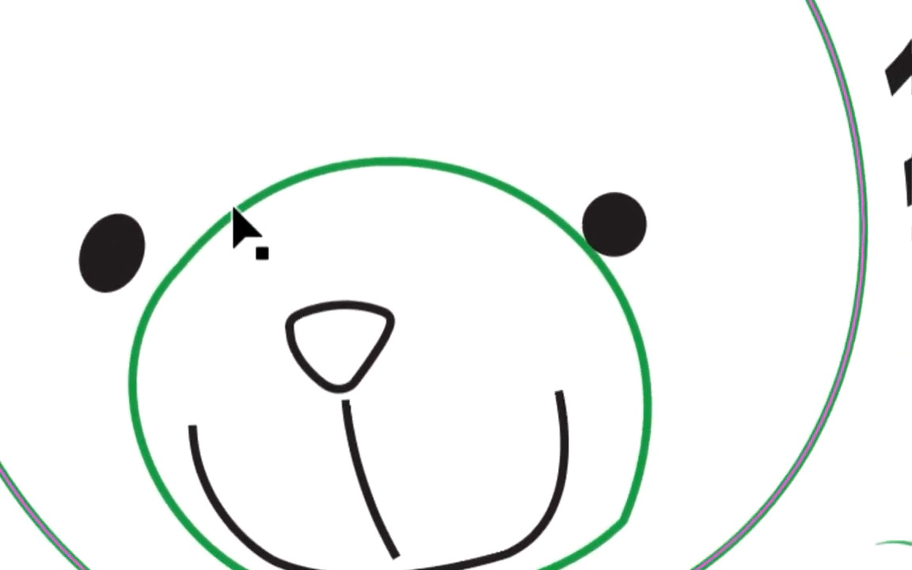
pyautogui.click(304, 305)
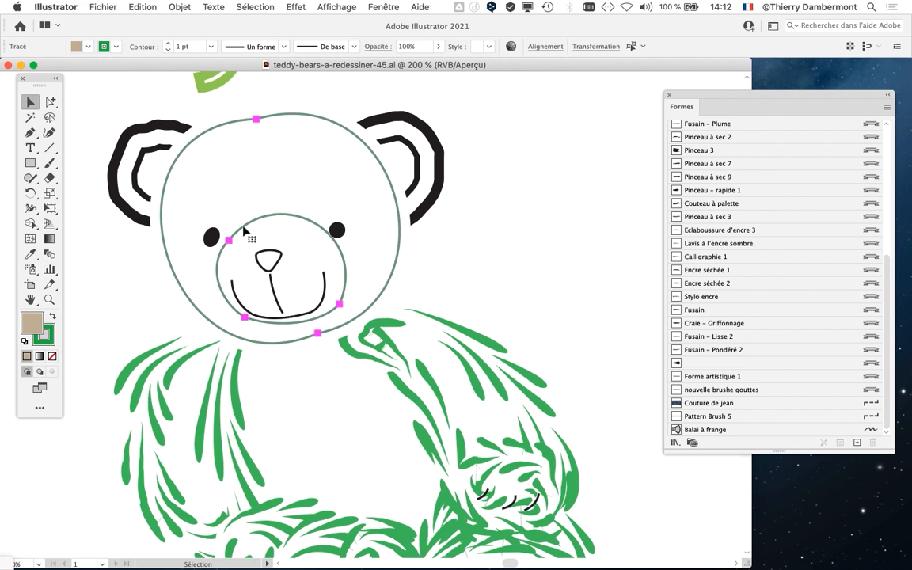
pyautogui.moveTo(717, 95)
pyautogui.mouseDown()
pyautogui.moveTo(552, 35)
pyautogui.moveTo(532, 7)
pyautogui.mouseUp()
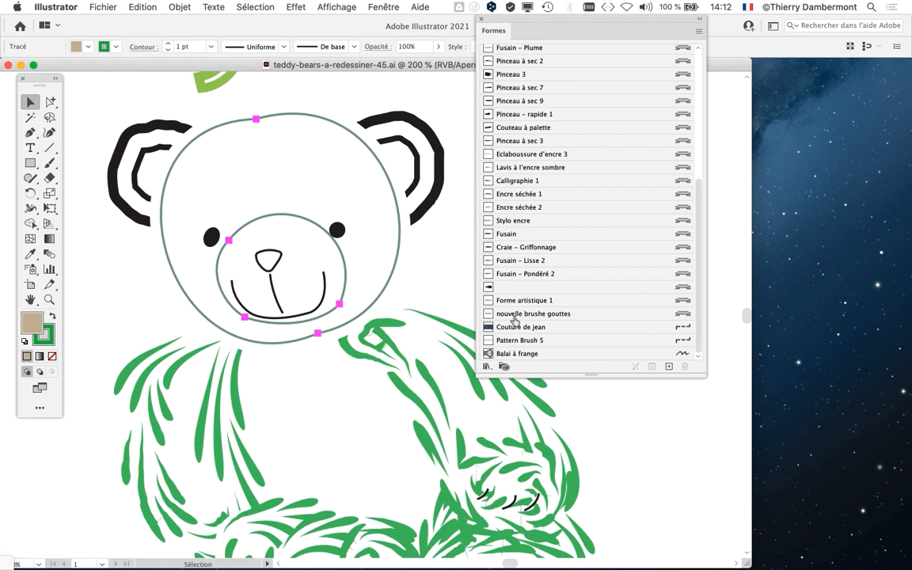
pyautogui.press('a')
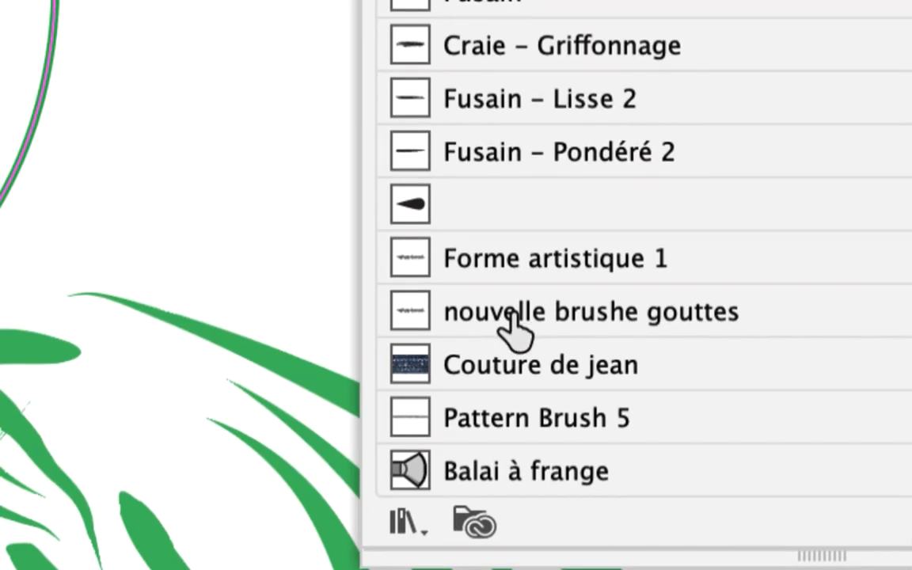
pyautogui.click(514, 310)
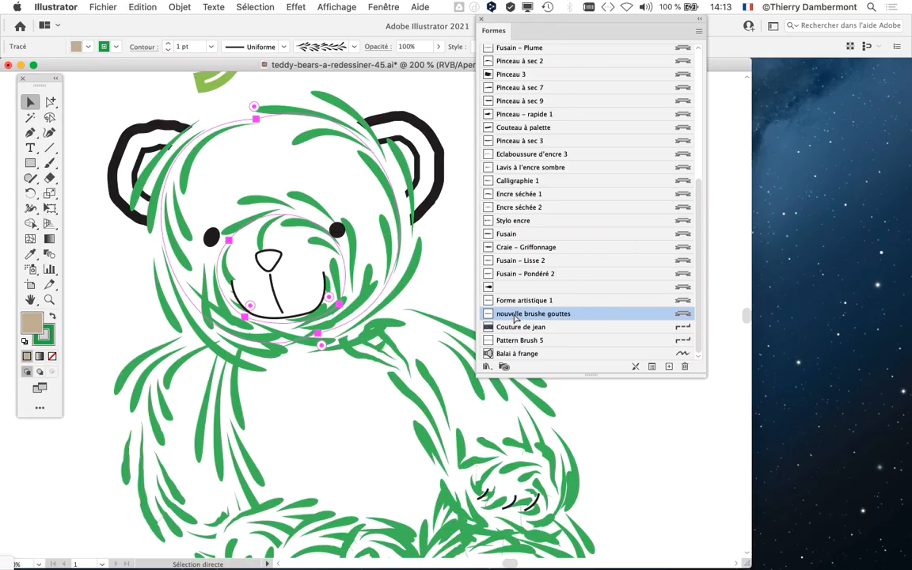
# Step: Open the Contour panel and arrange it and the Formes panel side by side, clear of the bear's head
pyautogui.moveTo(513, 21); pyautogui.dragTo(678, 110)
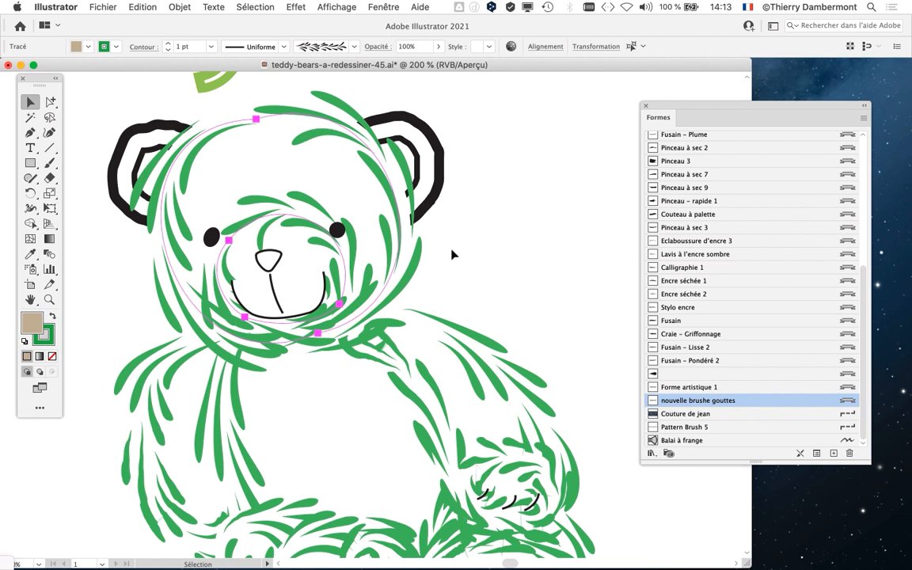
pyautogui.moveTo(685, 103); pyautogui.dragTo(639, 89)
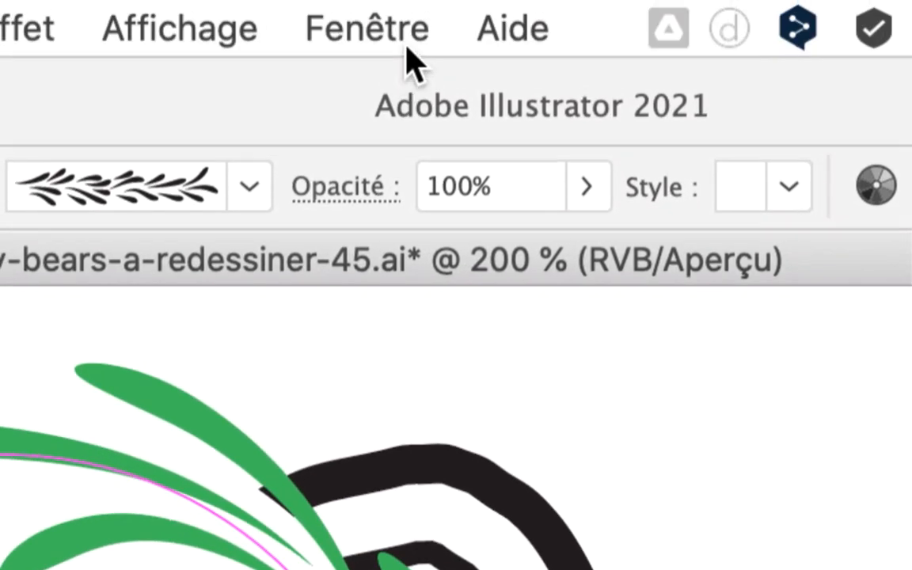
pyautogui.click(417, 34)
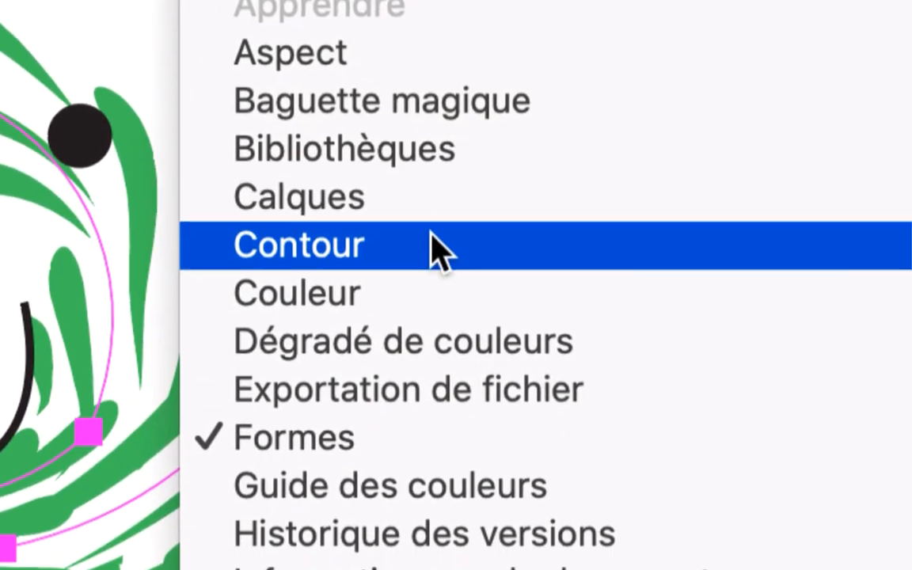
pyautogui.click(432, 239)
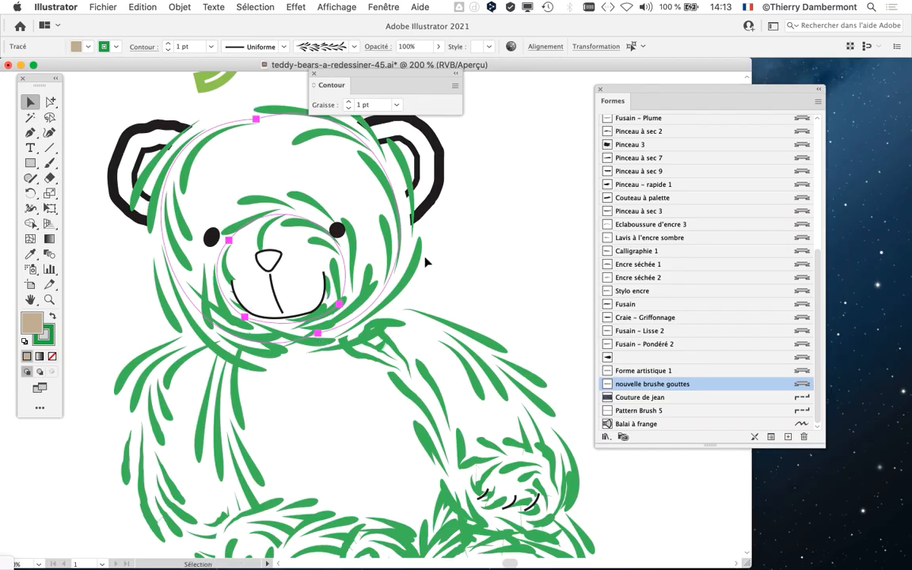
pyautogui.moveTo(638, 90); pyautogui.dragTo(766, 104)
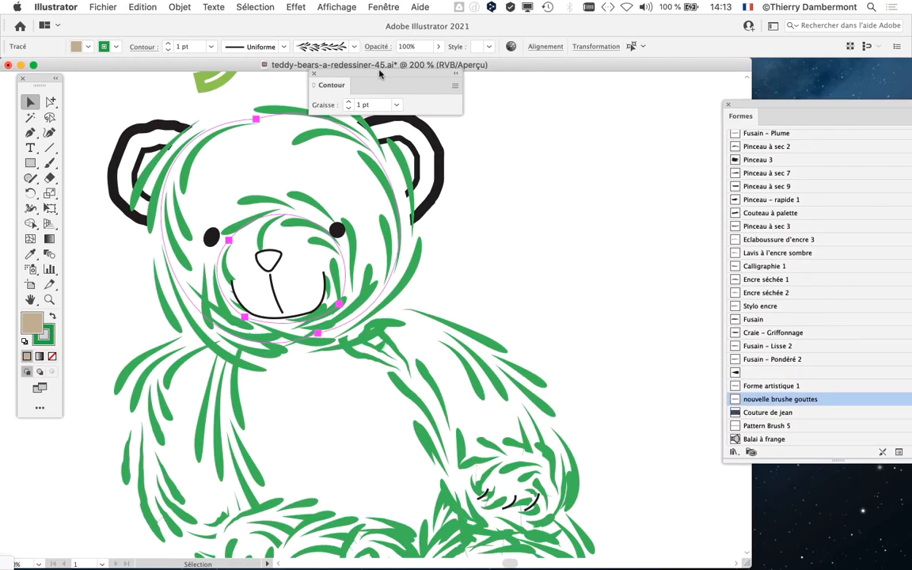
pyautogui.moveTo(384, 79); pyautogui.dragTo(589, 173)
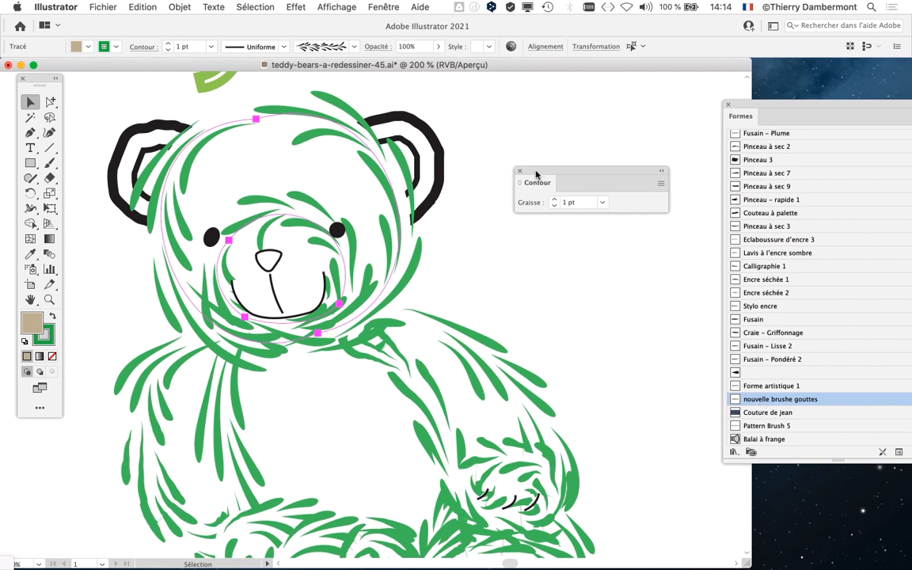
pyautogui.moveTo(523, 175); pyautogui.dragTo(512, 87)
pyautogui.moveTo(756, 105); pyautogui.dragTo(705, 77)
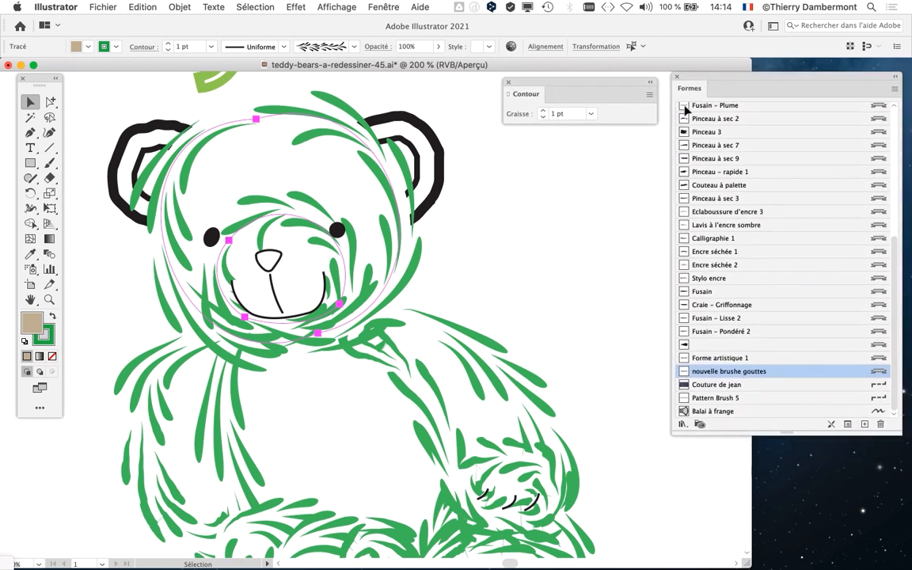
# Step: Deselect the head and muzzle paths, then place the Contour panel beside the tools and bring the Formes panel nearer the bear
pyautogui.scroll(-1, 499, 250)
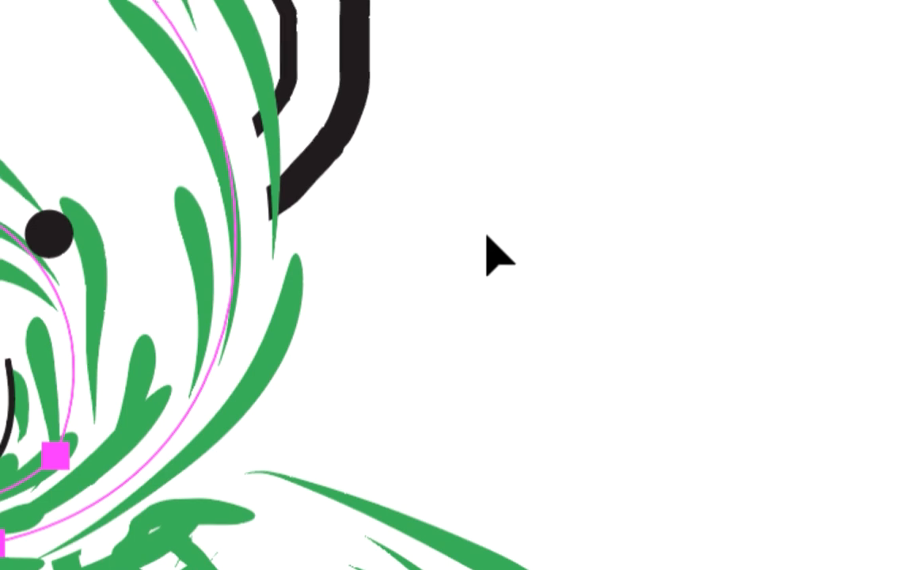
pyautogui.click(487, 238)
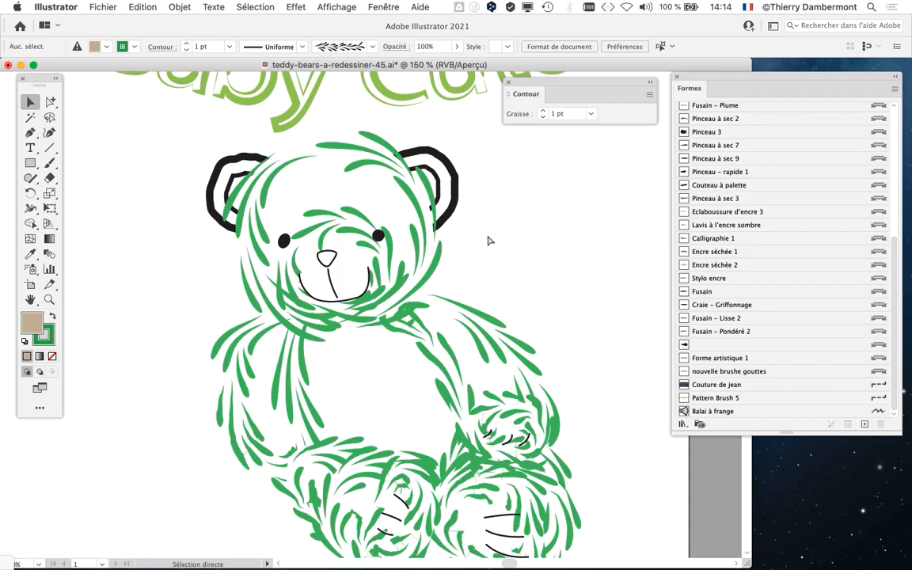
pyautogui.moveTo(499, 77); pyautogui.dragTo(82, 81)
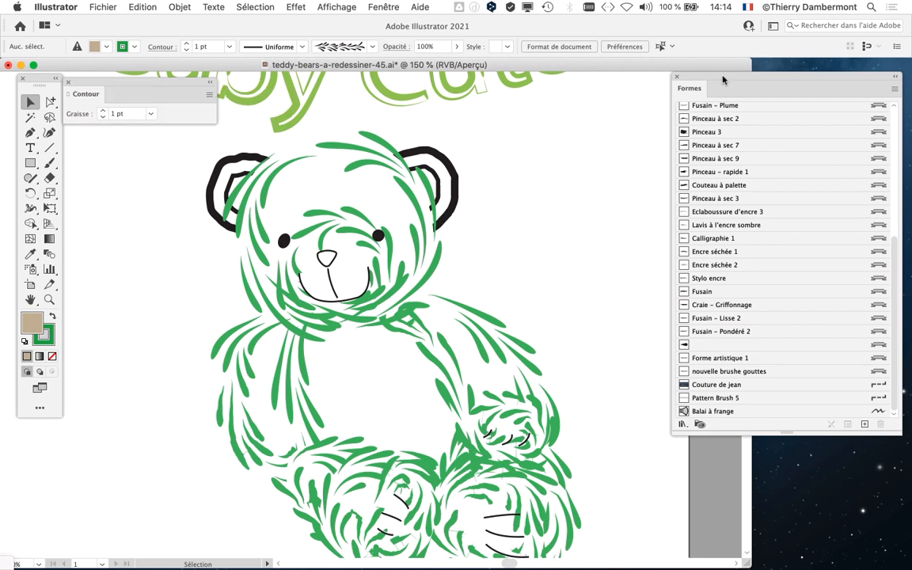
pyautogui.moveTo(704, 80); pyautogui.dragTo(596, 48)
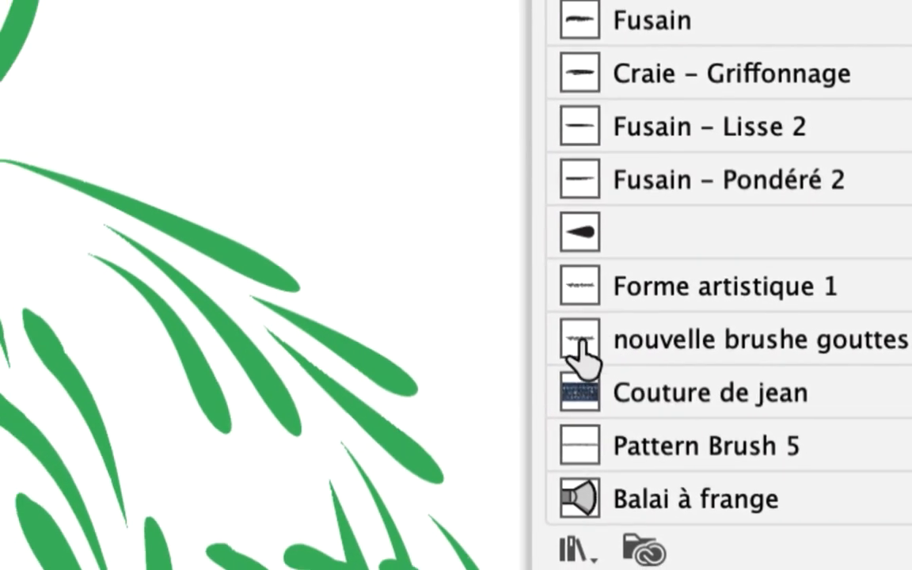
# Step: Set the fixed width of the brush "nouvelle brushe gouttes" to 54% and apply the change to the existing strokes
pyautogui.doubleClick(506, 340)
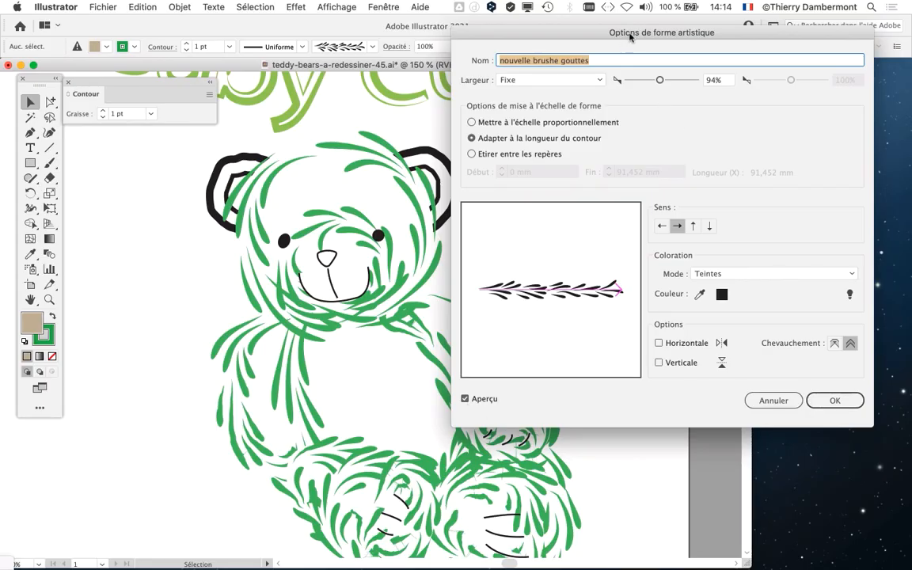
pyautogui.moveTo(645, 33); pyautogui.dragTo(696, 43)
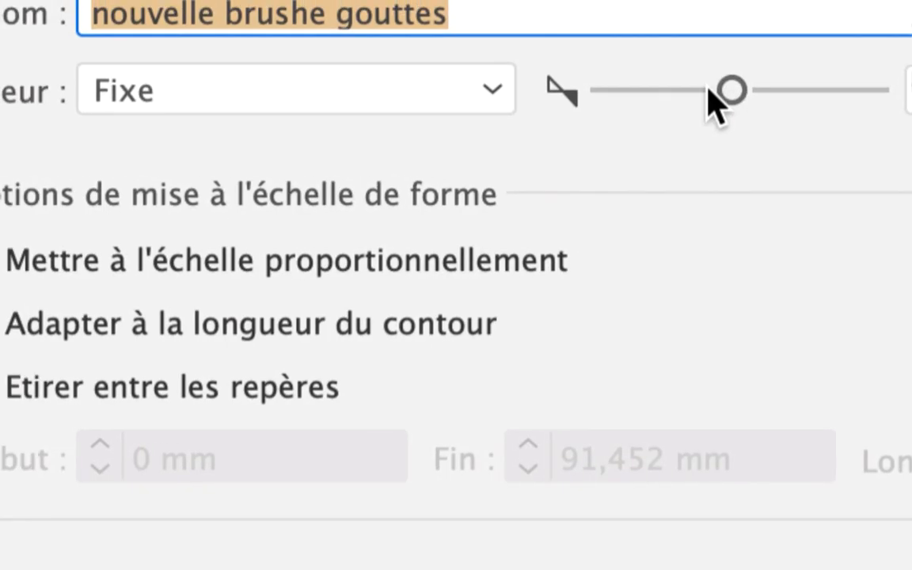
pyautogui.click(669, 81)
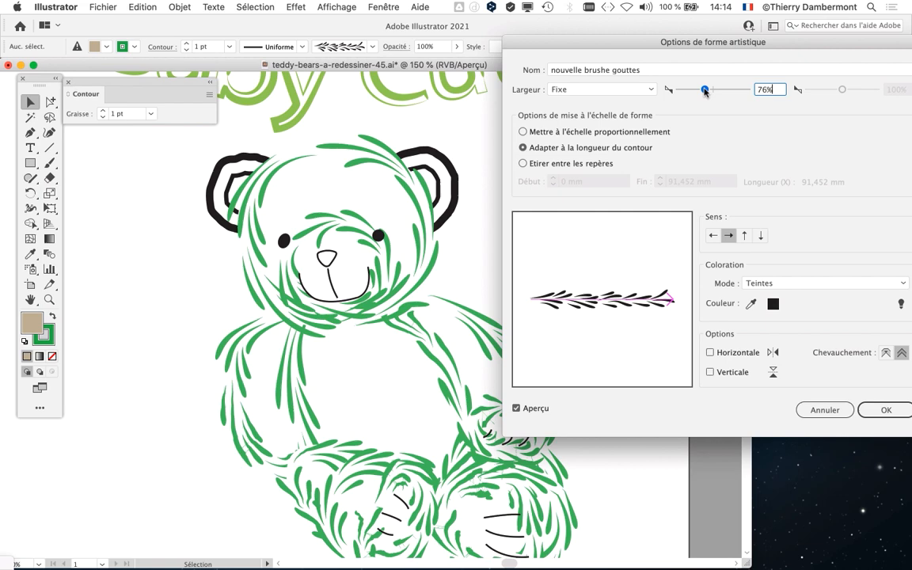
pyautogui.moveTo(705, 92); pyautogui.dragTo(697, 90)
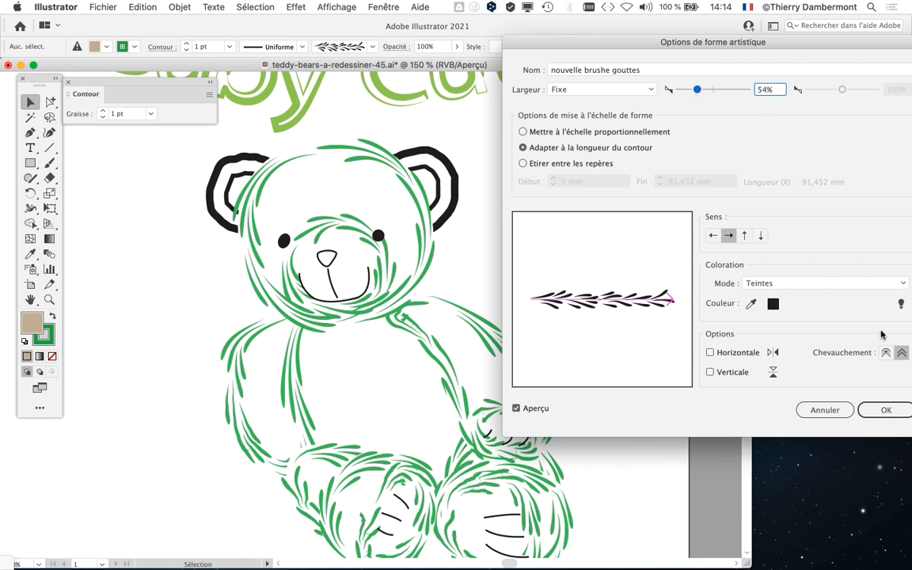
pyautogui.click(885, 409)
pyautogui.moveTo(738, 205); pyautogui.dragTo(622, 90)
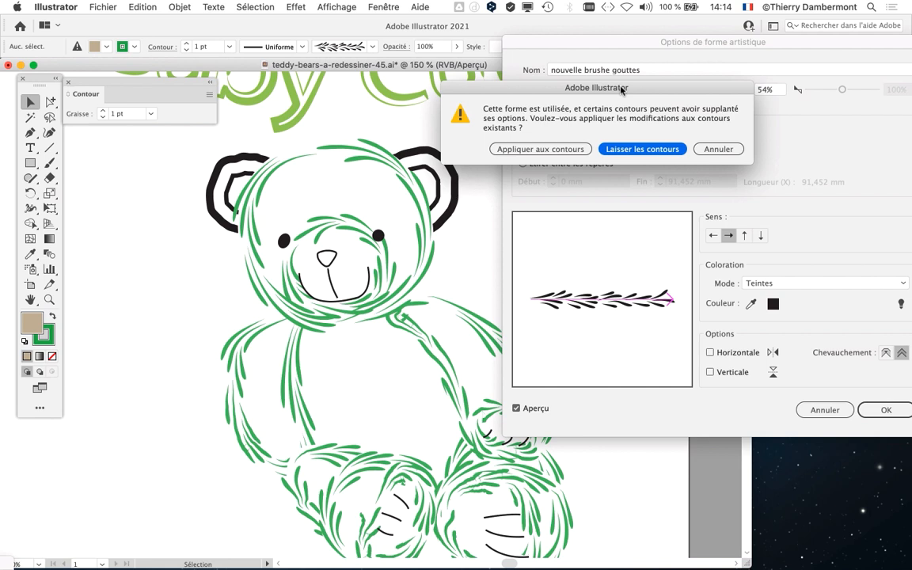
pyautogui.click(523, 152)
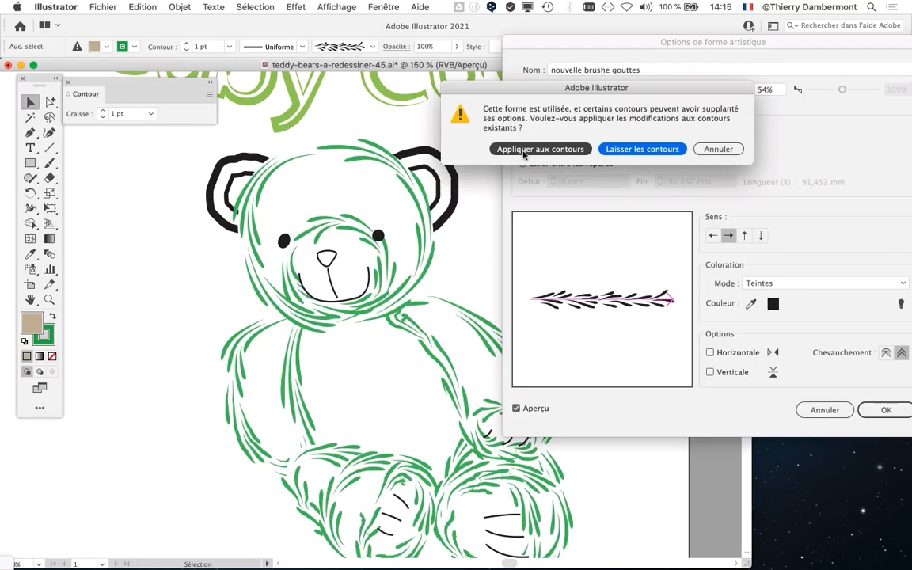
pyautogui.click(523, 153)
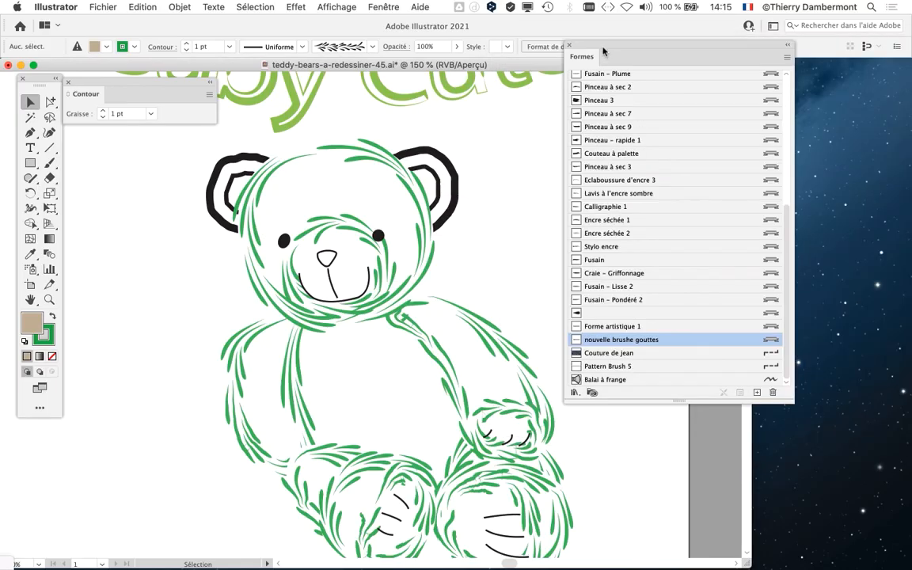
# Step: Move the Formes panel farther from the bear and select the head and muzzle paths together in outline view
pyautogui.moveTo(602, 51); pyautogui.dragTo(689, 67)
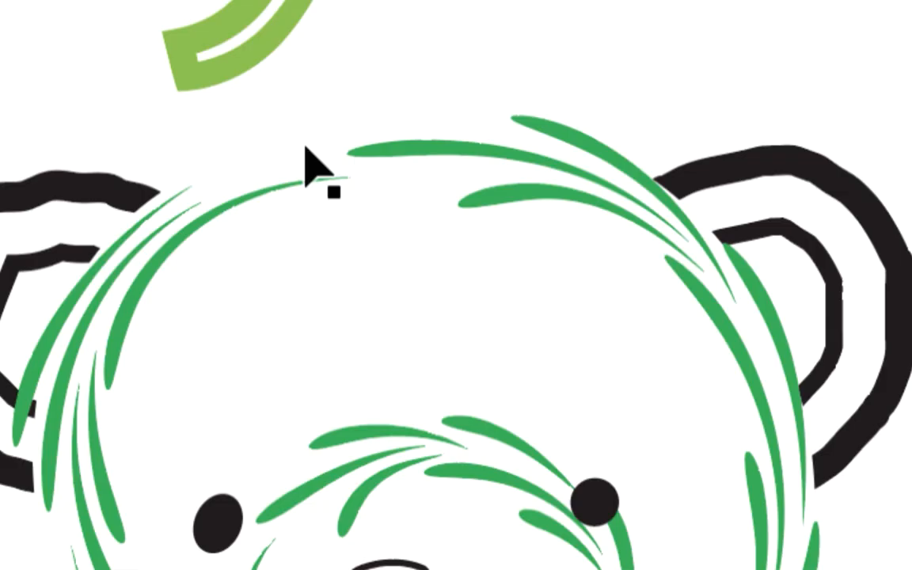
pyautogui.hotkey('ctrl', 'y')
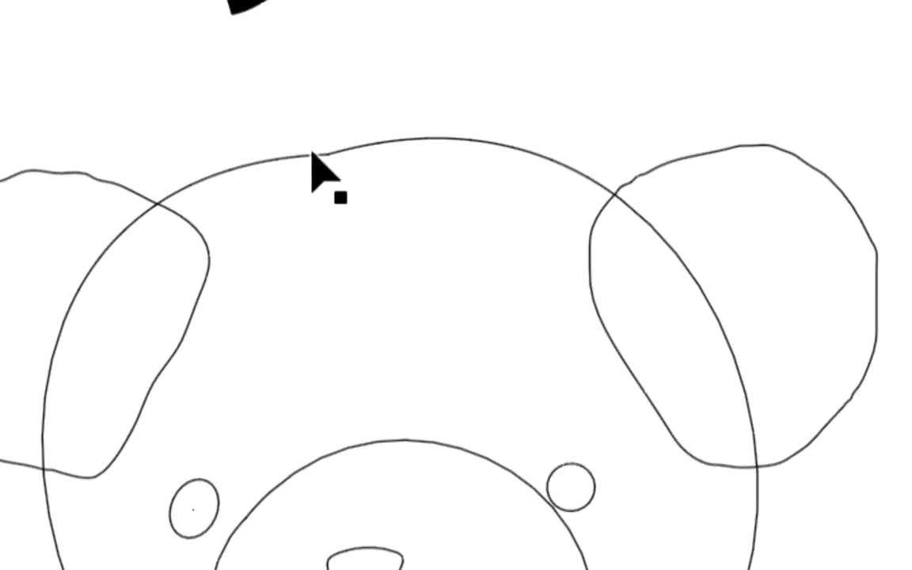
pyautogui.click(325, 240)
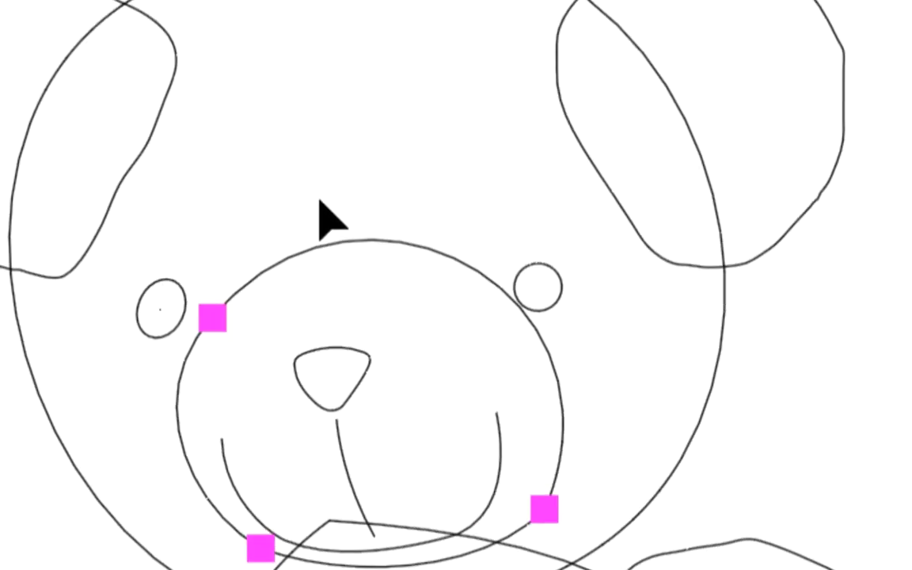
pyautogui.hotkey('ctrl', '-')
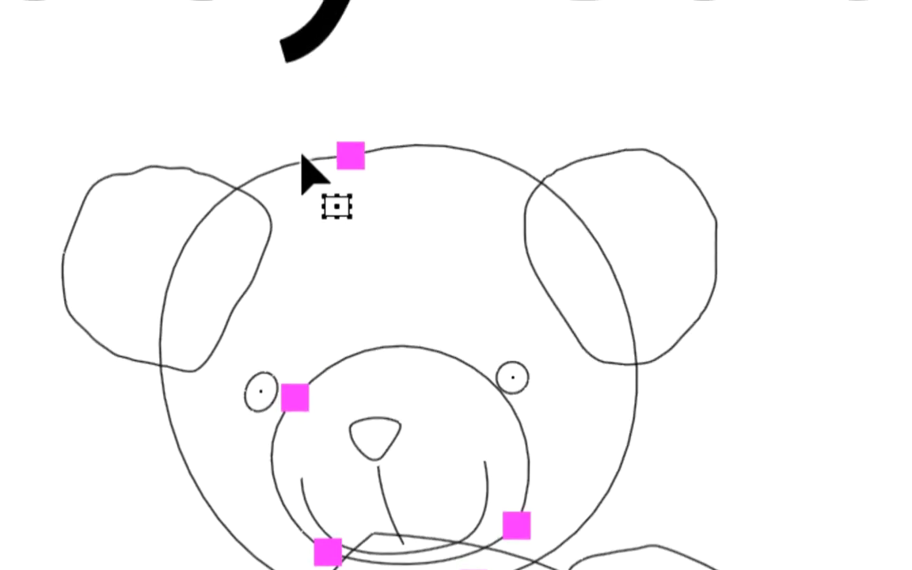
pyautogui.click(279, 92)
pyautogui.click(299, 156)
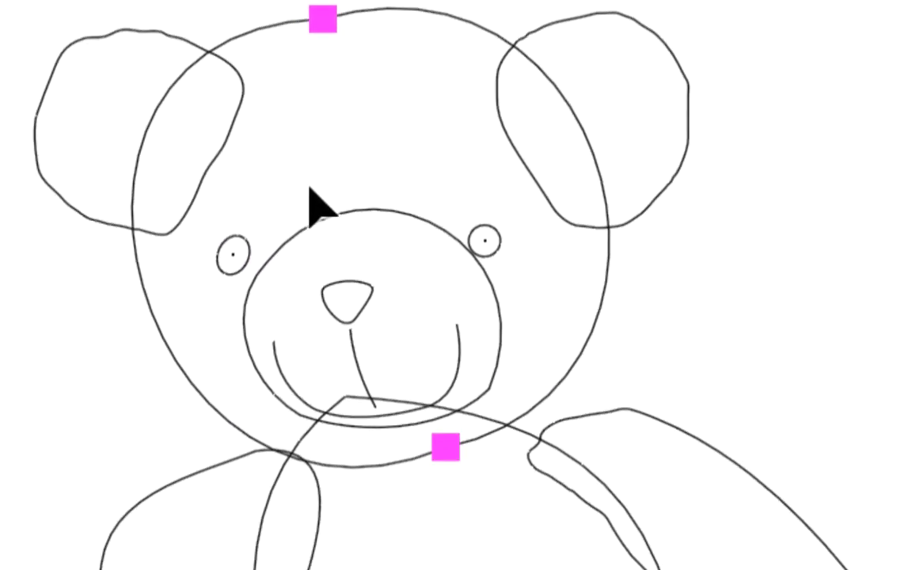
pyautogui.keyDown('shift'); pyautogui.click(313, 197); pyautogui.keyUp('shift')
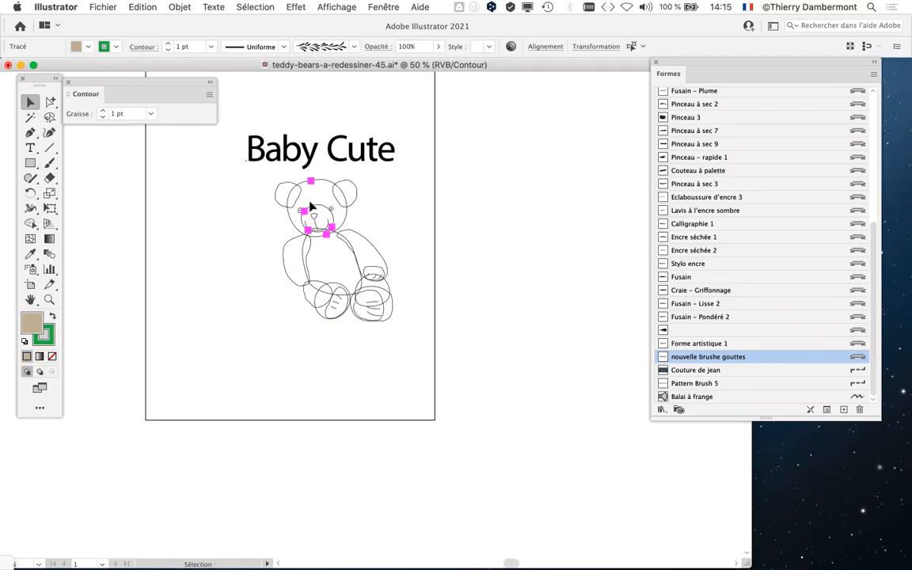
# Step: Return to preview display with both paths still selected and place the Contour panel beside the bear's ear
pyautogui.press('super+plus')
pyautogui.press('super+plus')
pyautogui.press('super+plus')
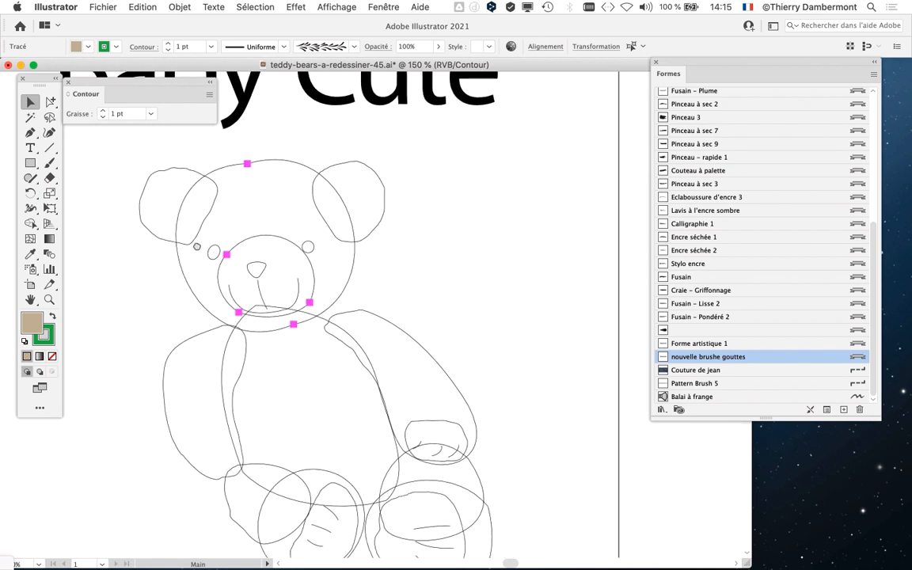
pyautogui.press('super+y')
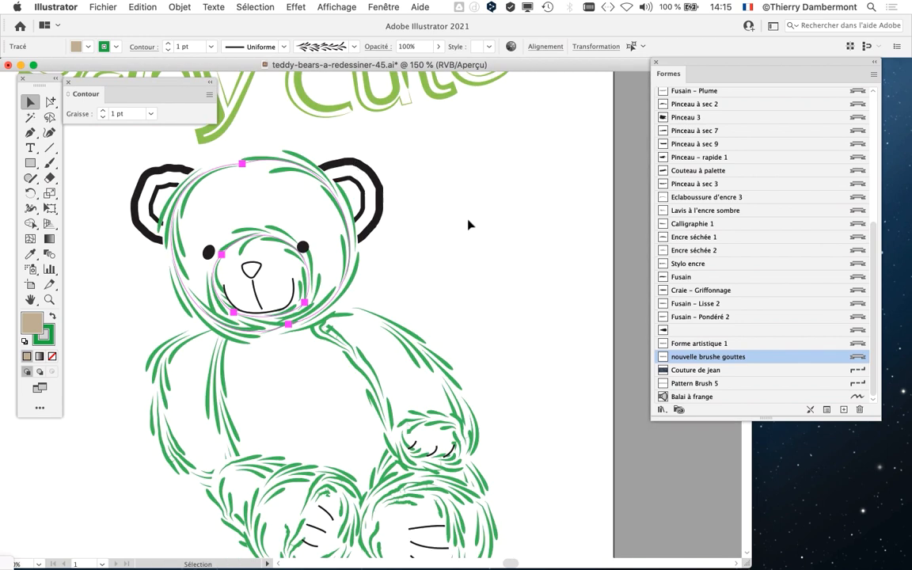
pyautogui.press('super+plus')
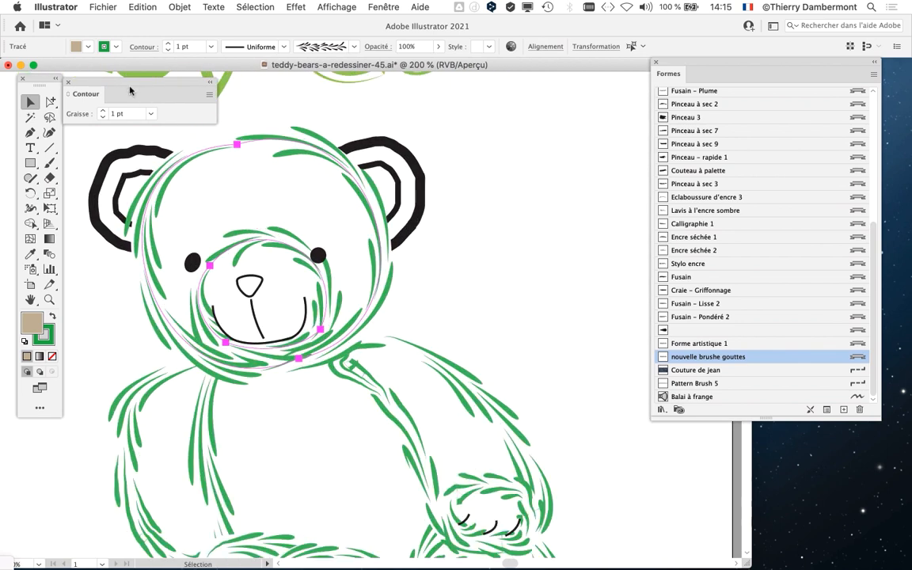
pyautogui.moveTo(140, 87); pyautogui.dragTo(513, 169)
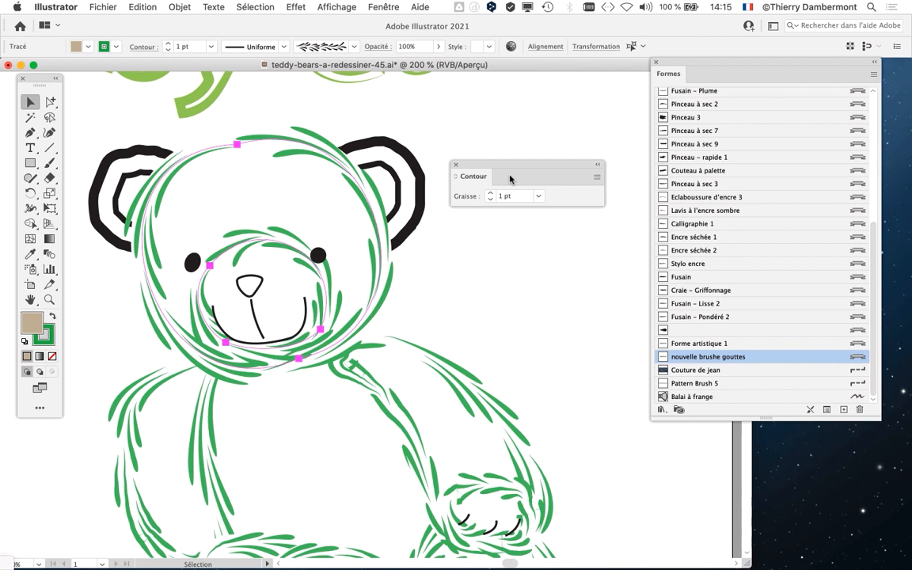
pyautogui.moveTo(509, 172); pyautogui.dragTo(491, 123)
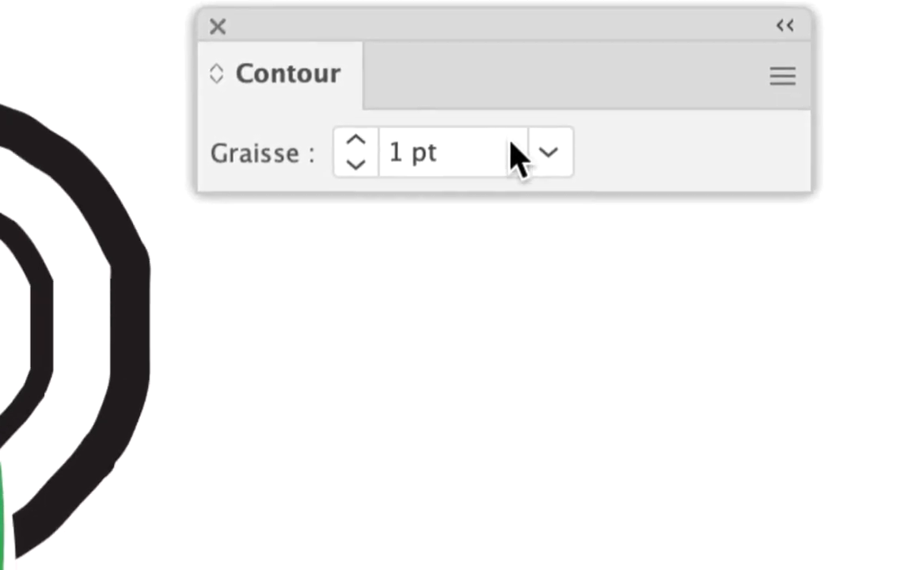
# Step: Try stroke weights of 0,5 pt and 0,6 pt on the selected head and muzzle paths
pyautogui.click(523, 150)
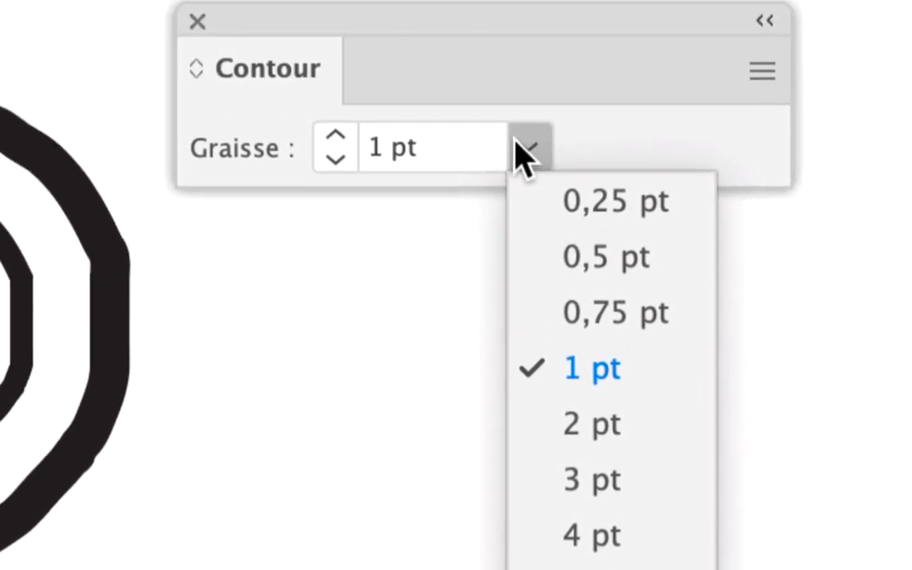
pyautogui.click(497, 55)
pyautogui.click(497, 55)
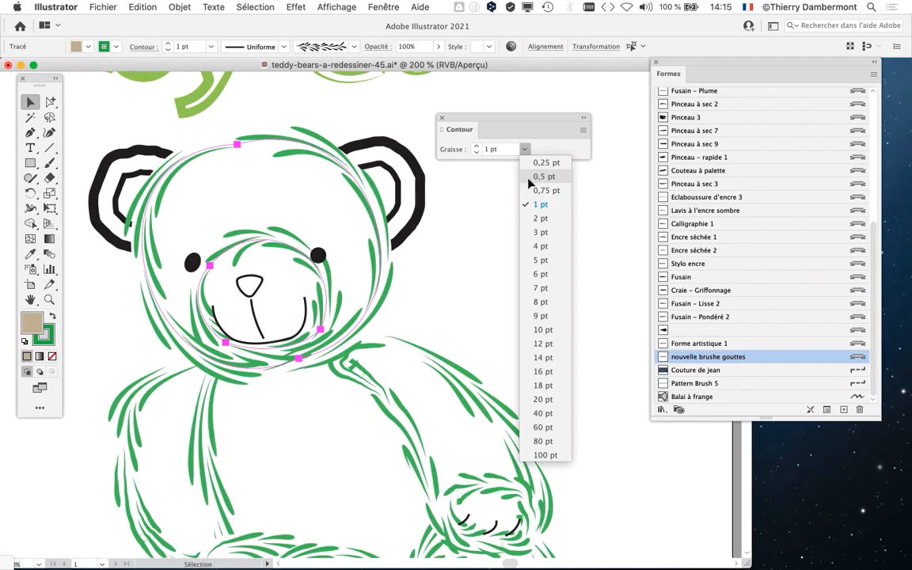
pyautogui.click(524, 175)
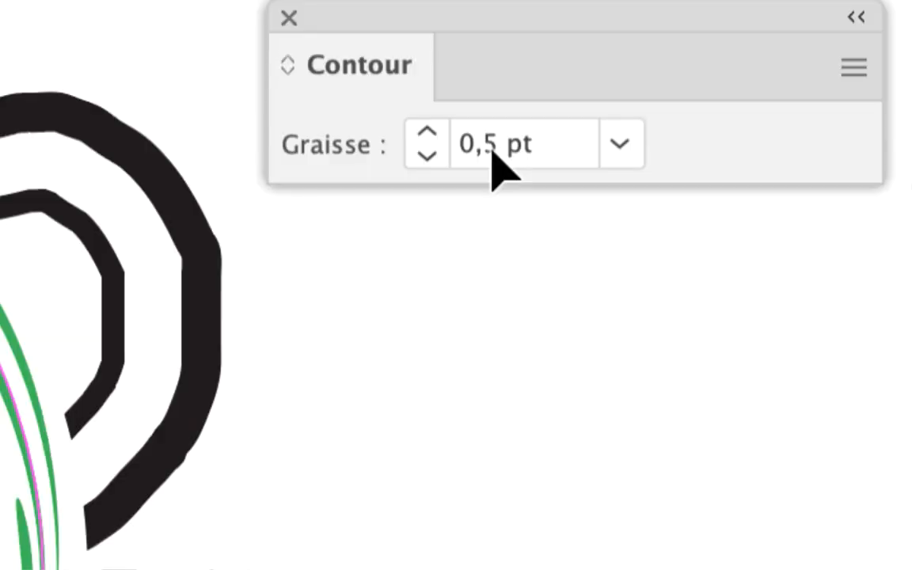
pyautogui.doubleClick(490, 144)
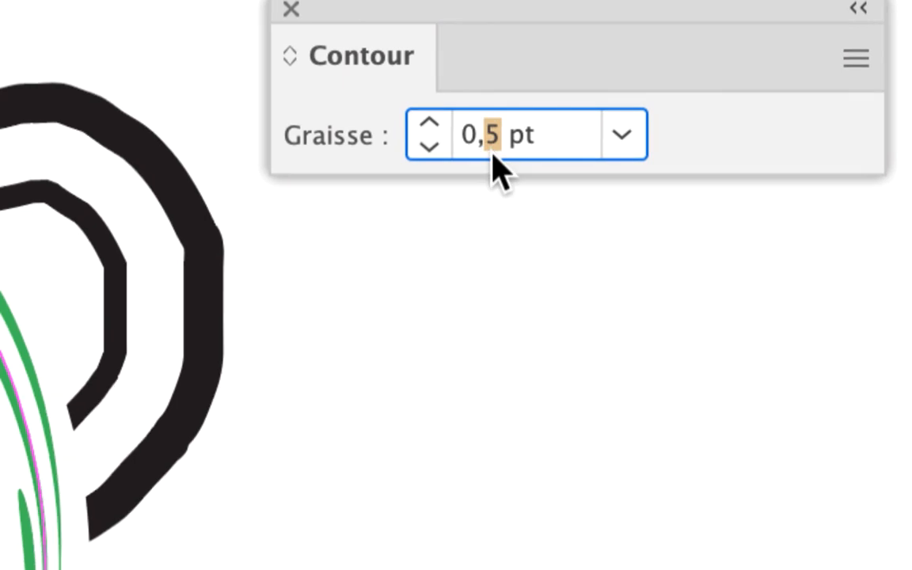
pyautogui.write('6')
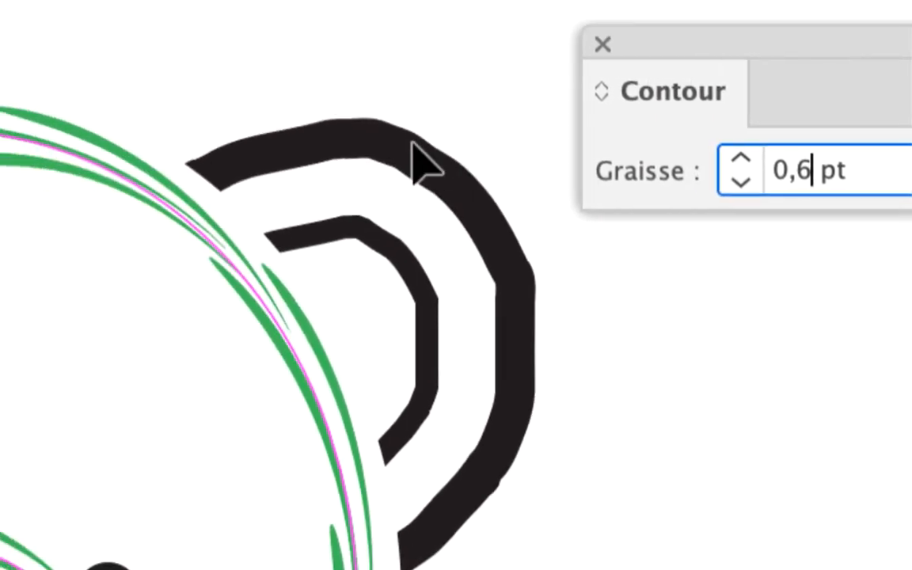
pyautogui.press('Return')
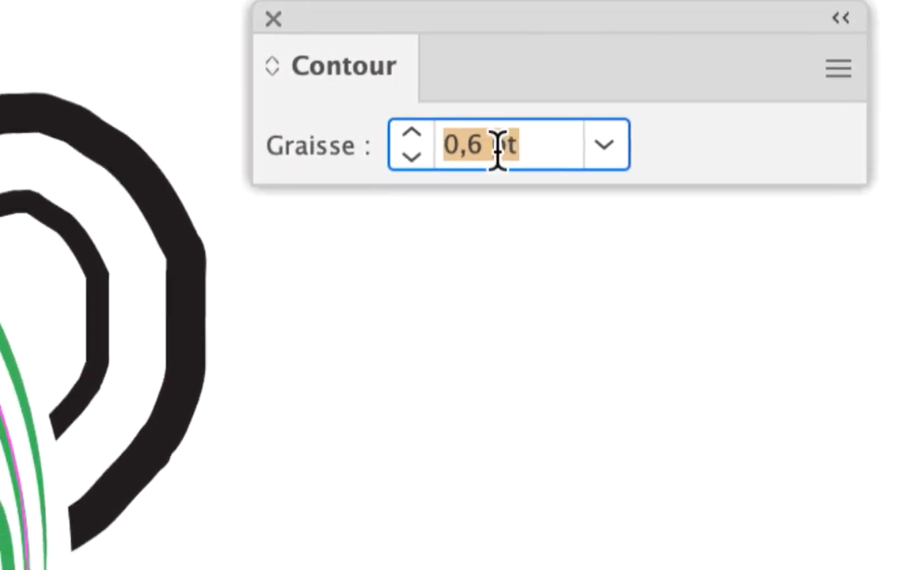
# Step: Set the stroke weight of the selected head and muzzle paths to 0,7 pt
pyautogui.click(640, 161)
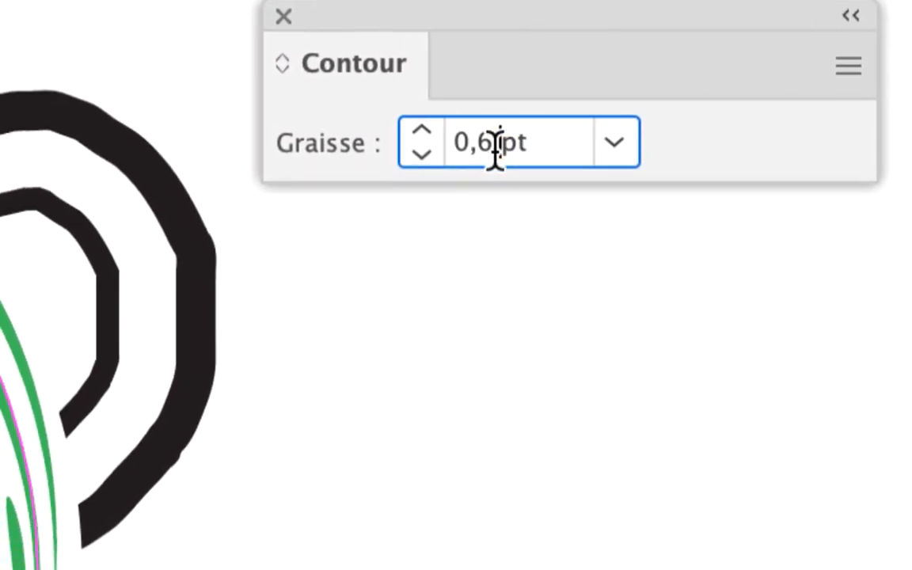
pyautogui.doubleClick(631, 160)
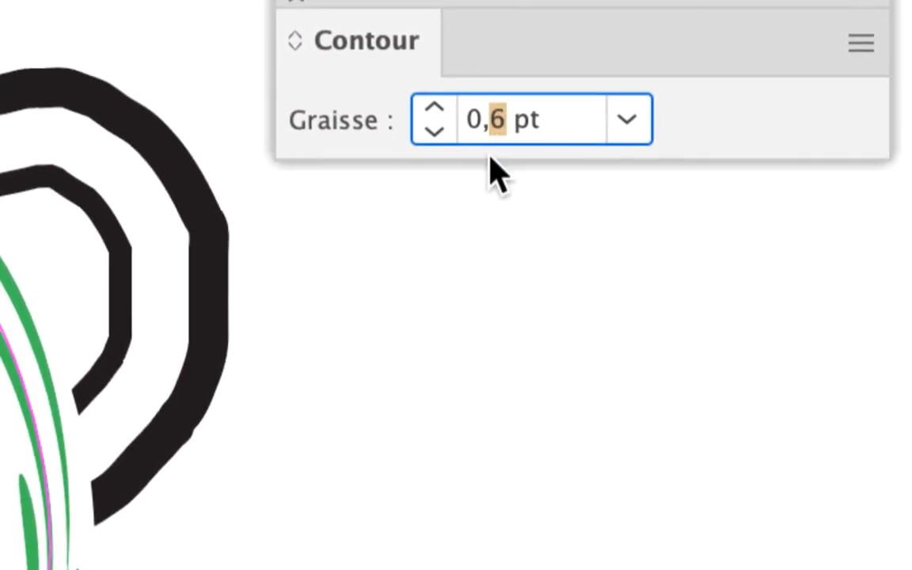
pyautogui.write('7')
pyautogui.press('Return')
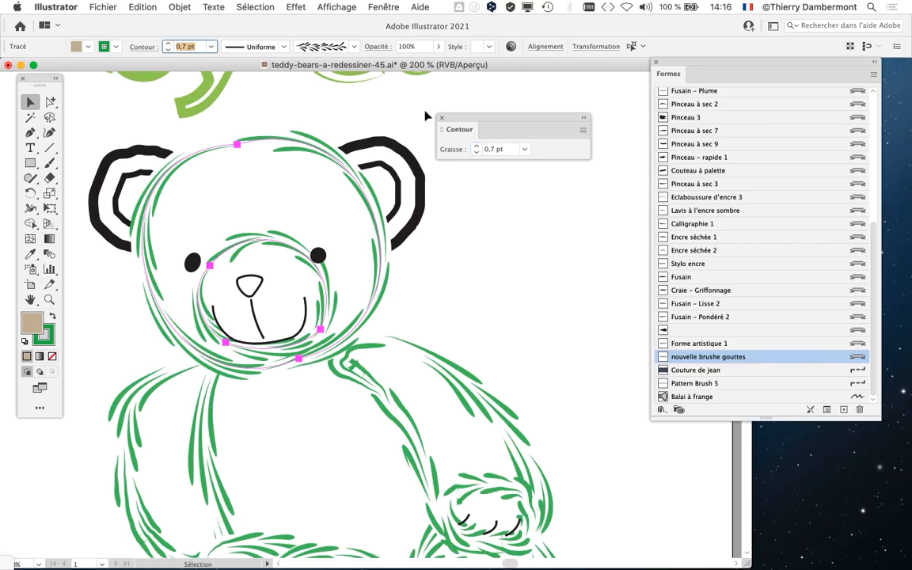
# Step: Close the Contour panel and deselect the head and muzzle paths
pyautogui.scroll(-1, 449, 298)
pyautogui.click(451, 292)
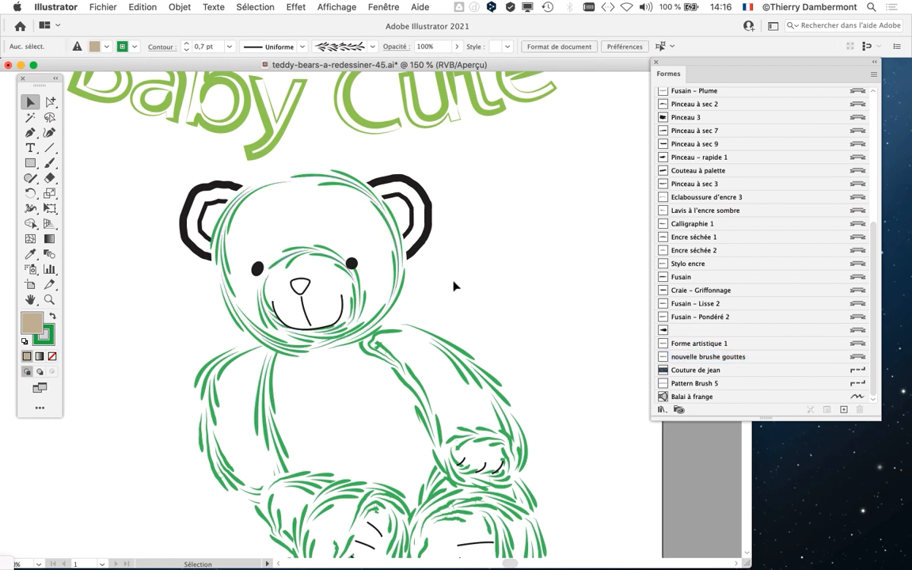
pyautogui.scroll(-1, 426, 292)
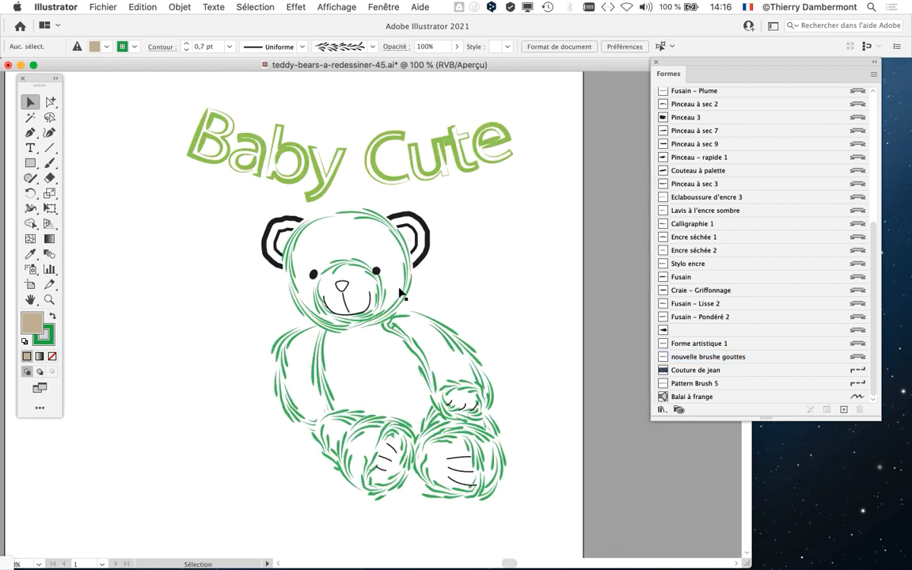
pyautogui.scroll(2, 388, 336)
pyautogui.scroll(1, 326, 265)
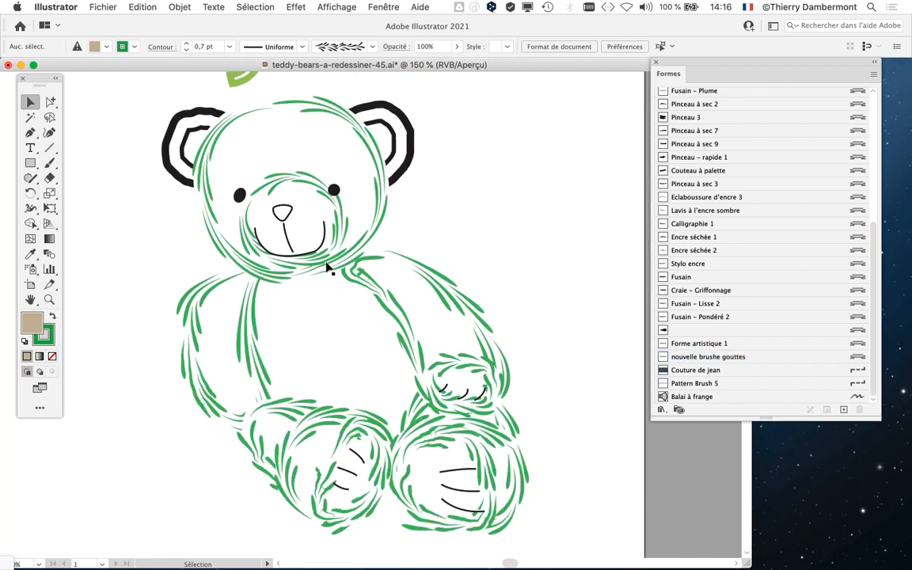
pyautogui.scroll(2, 326, 265)
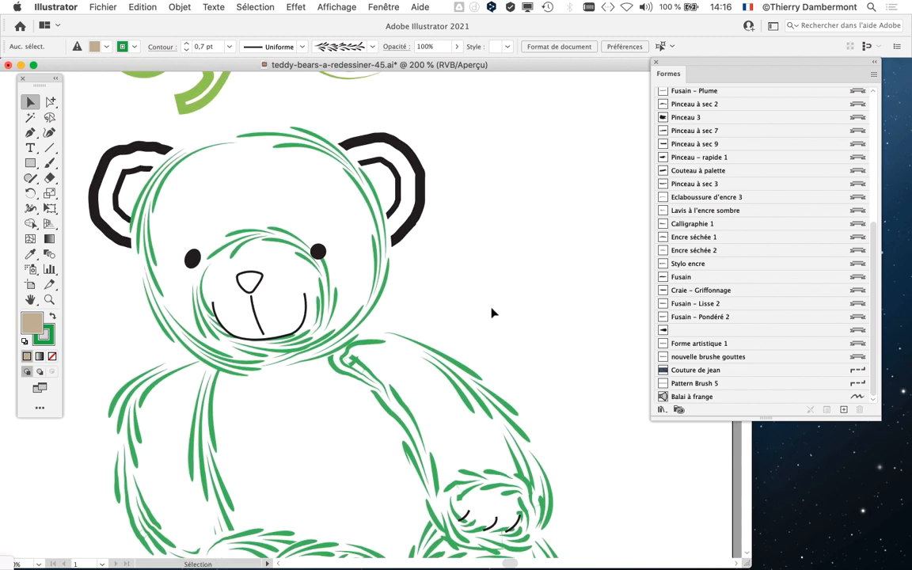
# Step: Save the drawing as teddy-bears-a-redessiner-46.ai in the folder "teddy bear 12", accepting the Illustrator 2020 save options
pyautogui.click(104, 7)
pyautogui.click(238, 125)
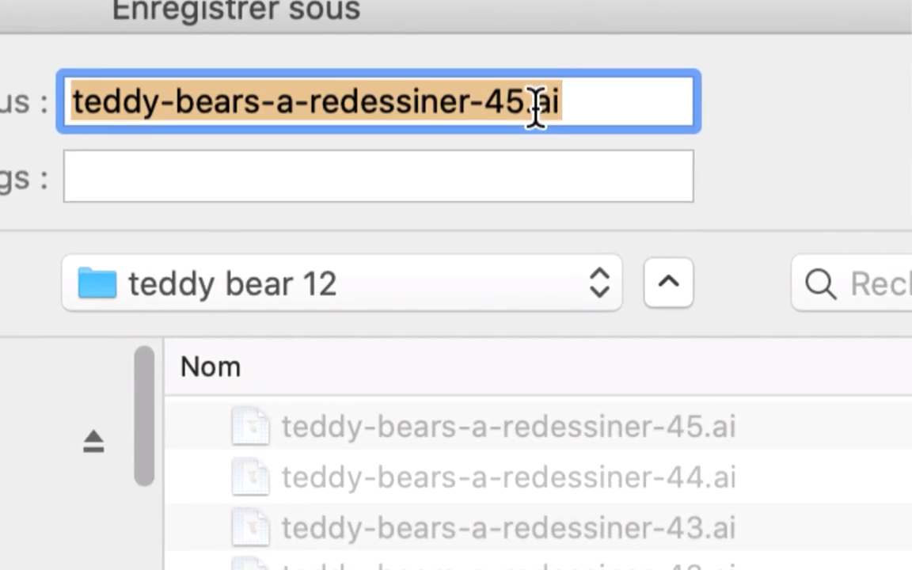
pyautogui.click(511, 102)
pyautogui.moveTo(511, 102); pyautogui.dragTo(527, 102)
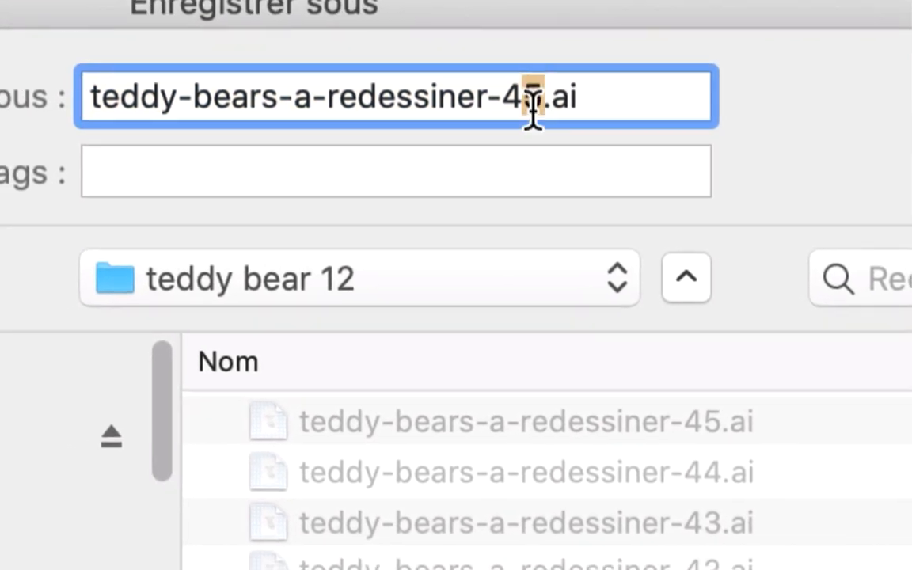
pyautogui.write('6')
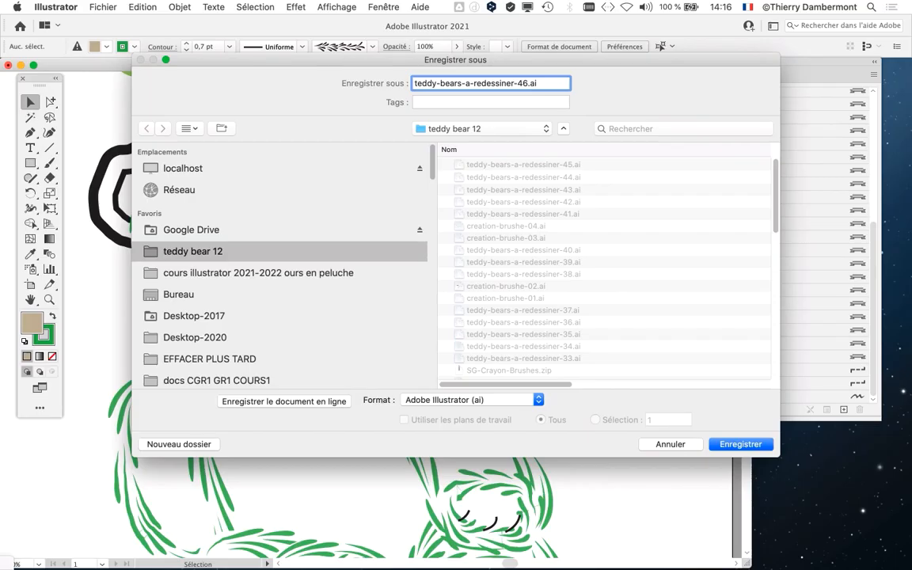
pyautogui.press('Return')
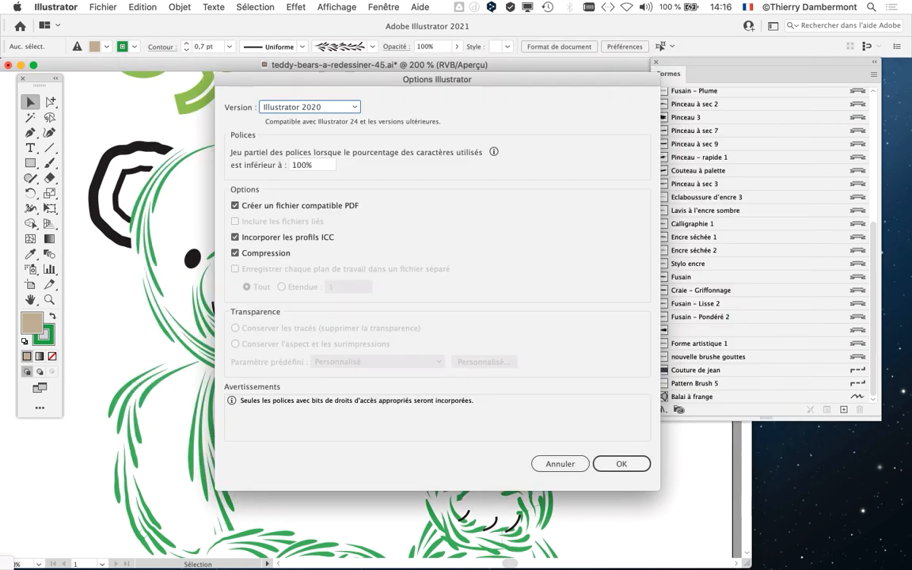
pyautogui.press('Return')
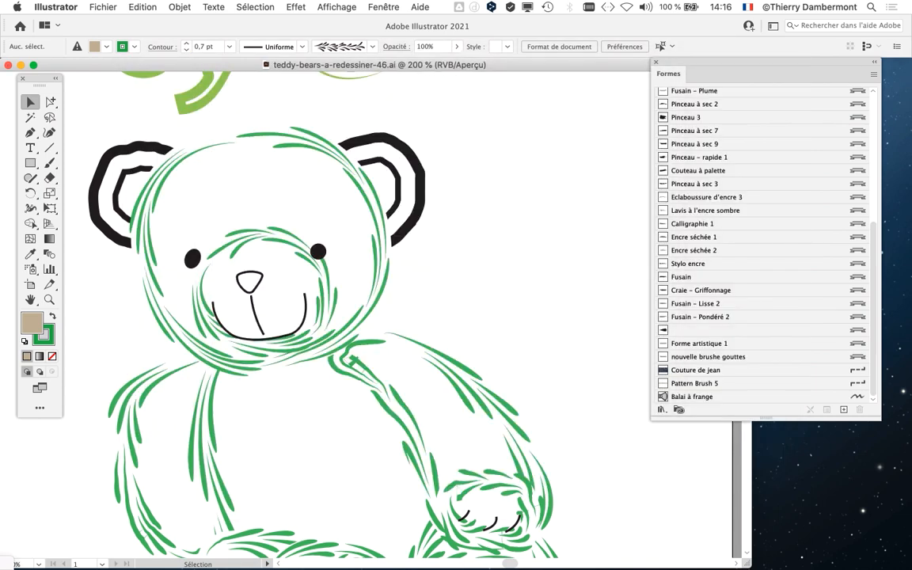
# Step: Open the Calques panel to list the drawing's layers and paths
pyautogui.press('super+minus')
pyautogui.press('super+minus')
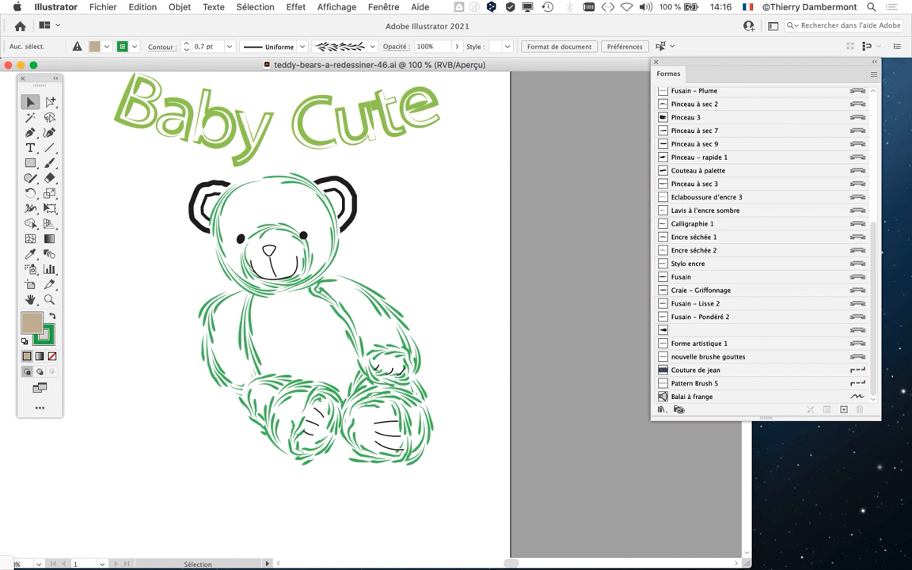
pyautogui.moveTo(299, 199); pyautogui.dragTo(311, 296)
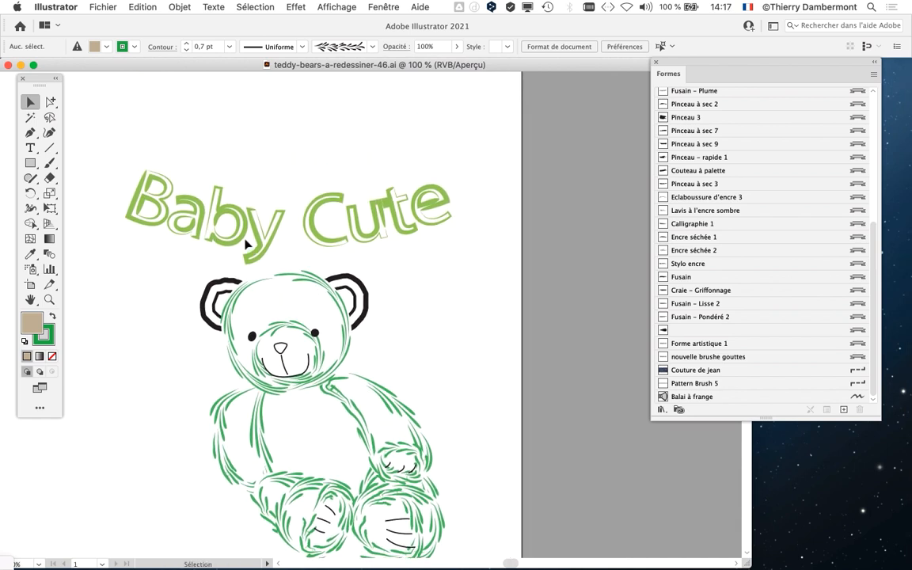
pyautogui.click(388, 6)
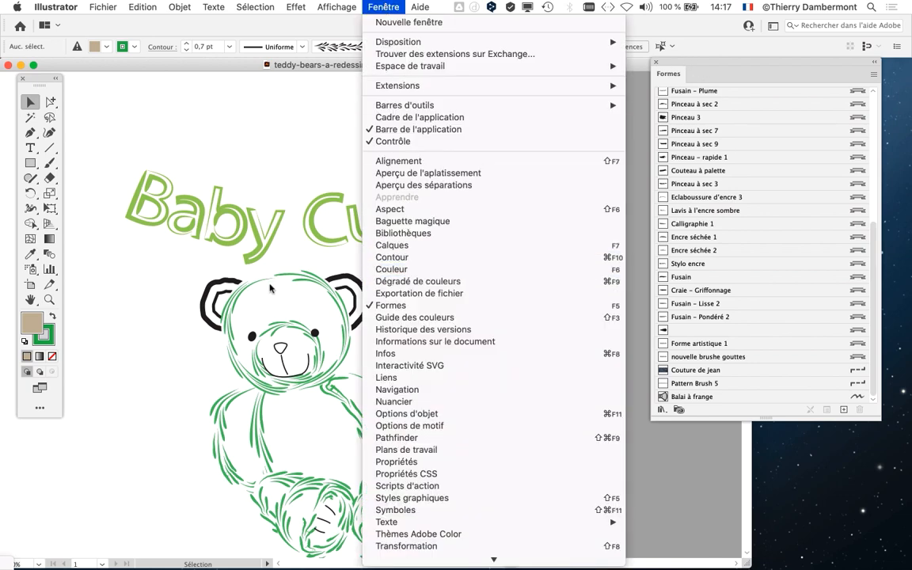
pyautogui.click(163, 273)
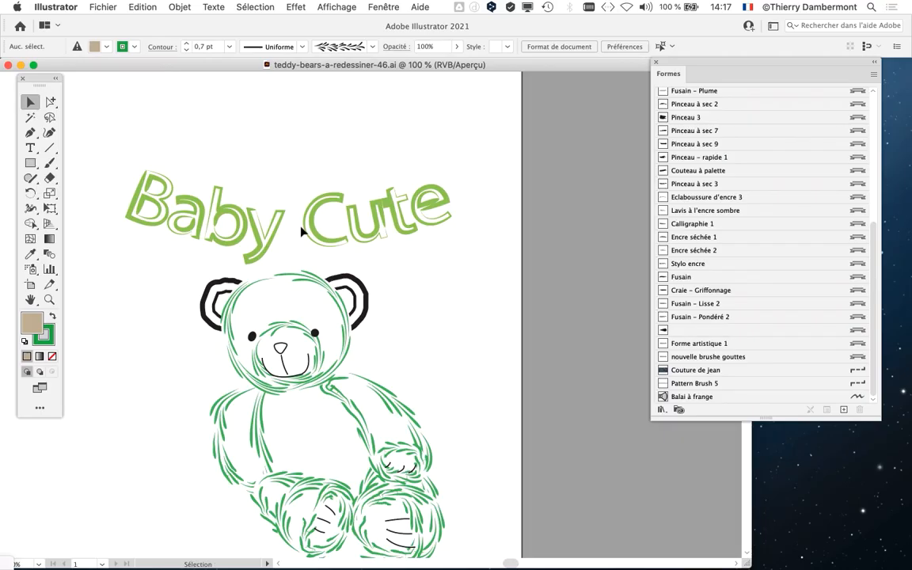
pyautogui.scroll(-3, 271, 224)
pyautogui.click(383, 7)
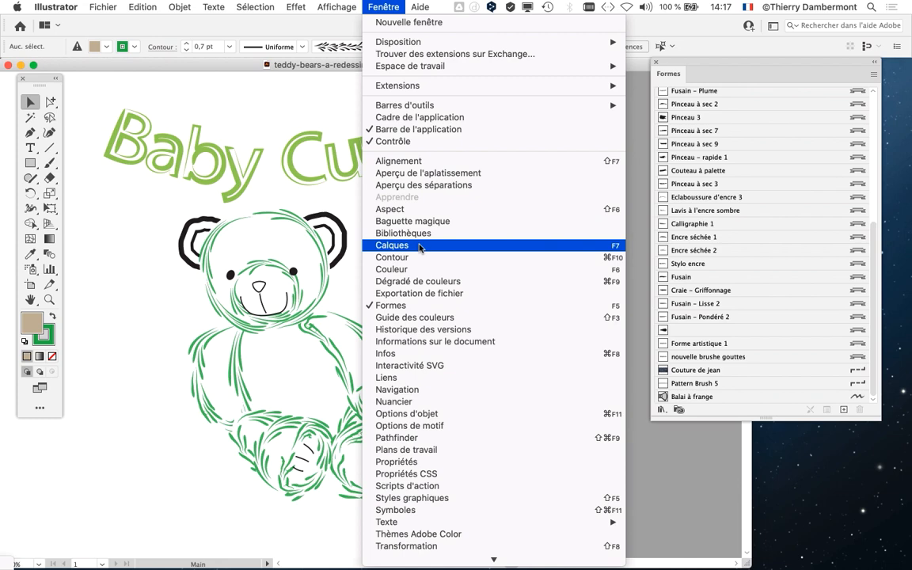
pyautogui.click(421, 247)
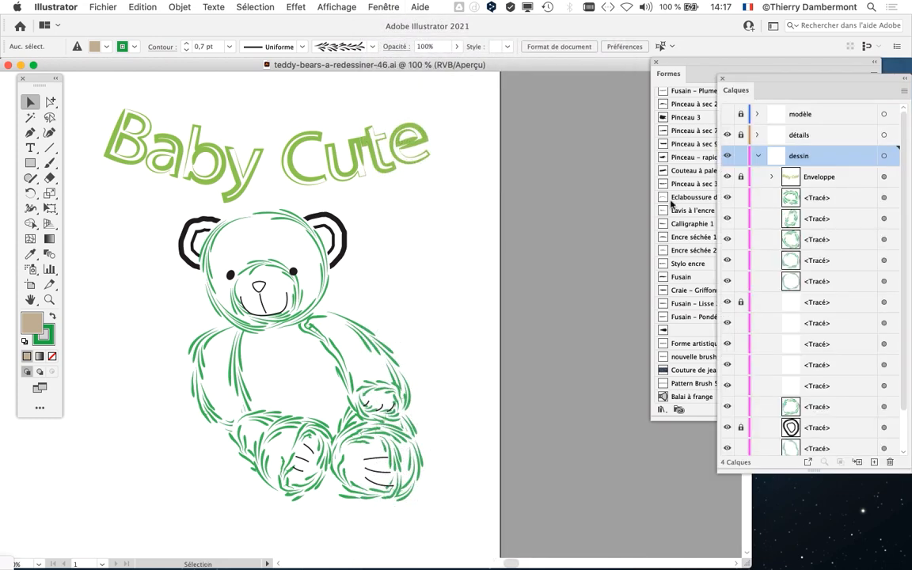
# Step: Rearrange the Calques and Formes panels clear of the bear and review the contents of the dessin layer
pyautogui.moveTo(736, 78); pyautogui.dragTo(452, 62)
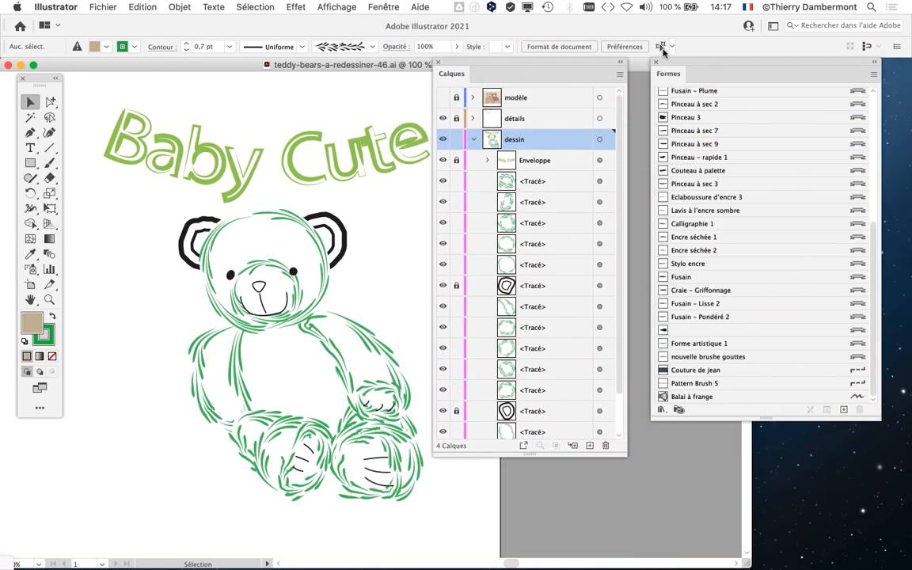
pyautogui.moveTo(667, 62); pyautogui.dragTo(843, 129)
pyautogui.moveTo(475, 60); pyautogui.dragTo(619, 47)
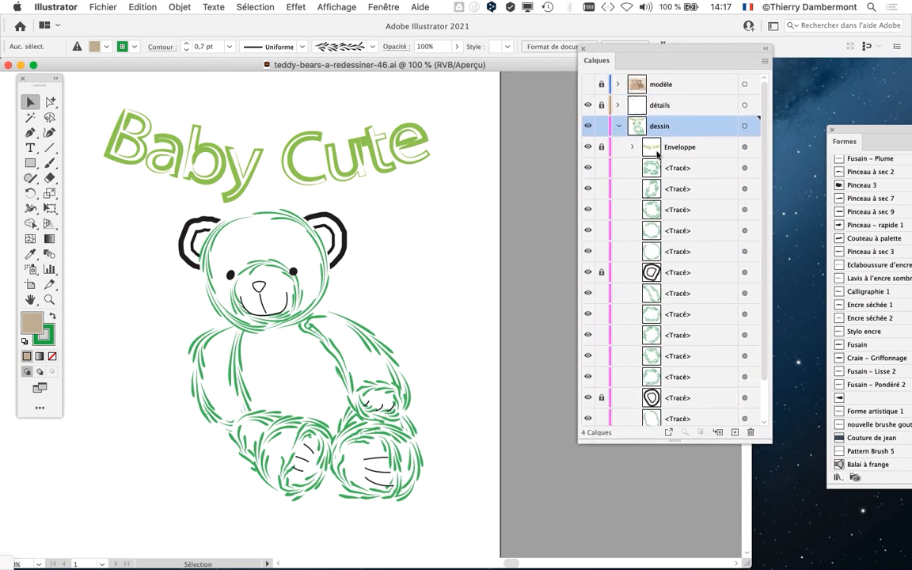
pyautogui.scroll(-2, 656, 154)
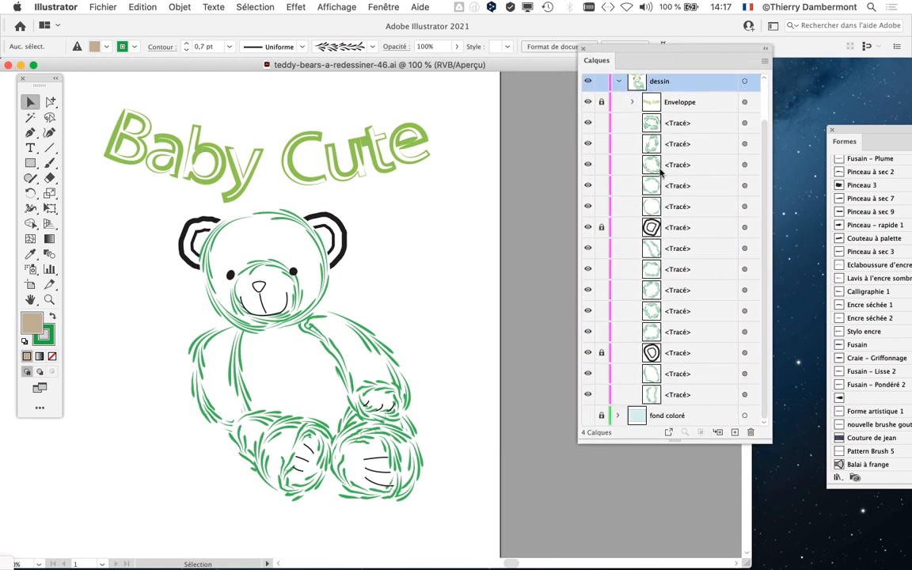
pyautogui.scroll(2, 661, 164)
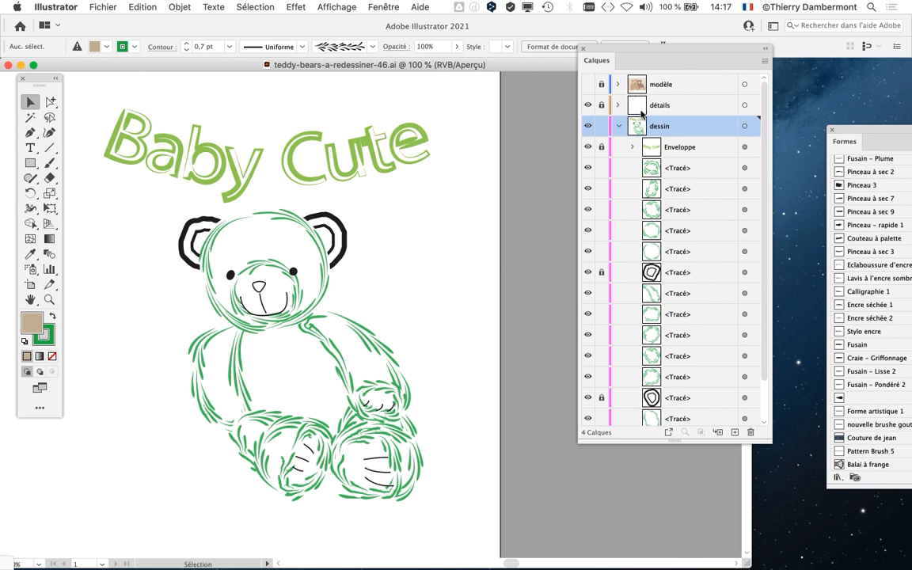
# Step: Toggle the visibility of the détails and dessin layers off and on to check what each contains
pyautogui.click(587, 106)
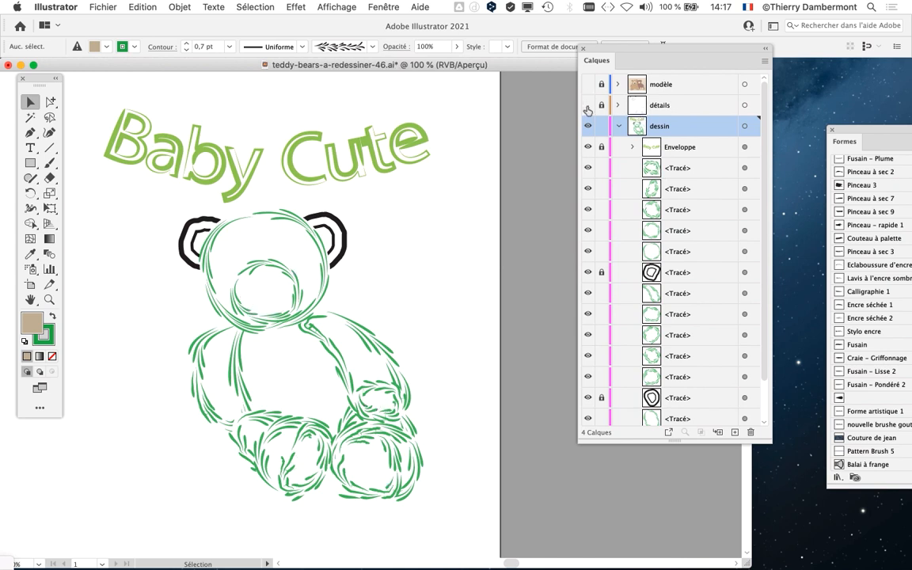
pyautogui.click(587, 106)
pyautogui.click(588, 126)
pyautogui.click(587, 125)
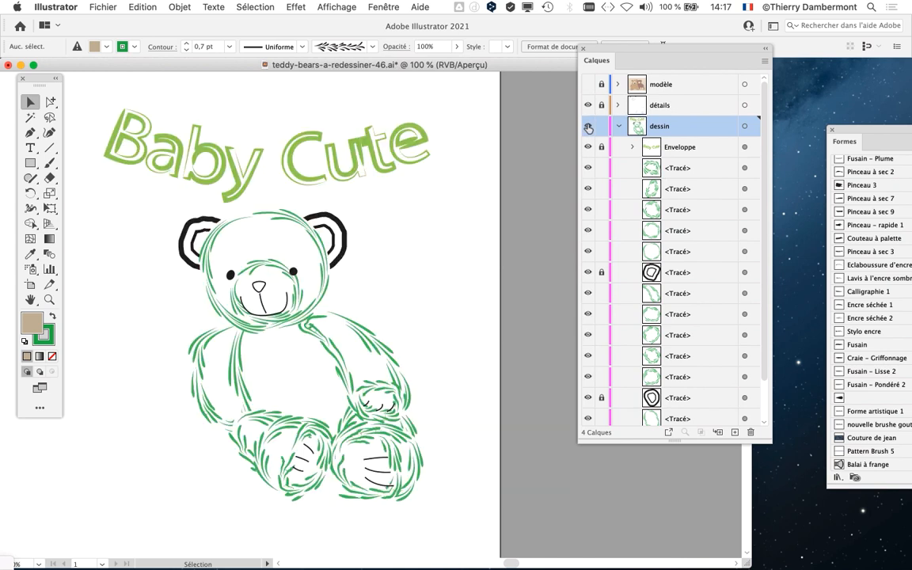
pyautogui.click(587, 126)
pyautogui.click(588, 126)
# Step: Unlock the Enveloppe object in the dessin layer and target it to select the "Baby Cute" lettering
pyautogui.click(703, 148)
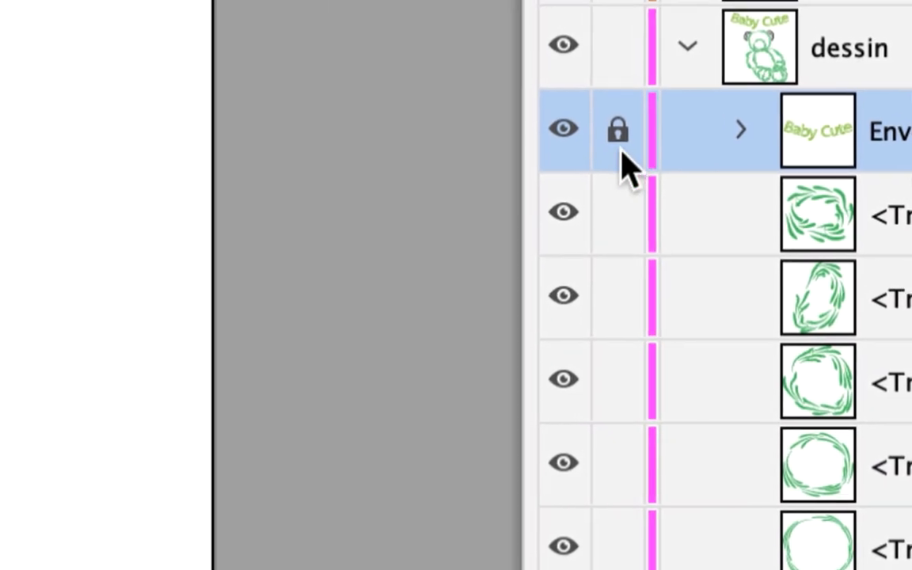
pyautogui.click(459, 130)
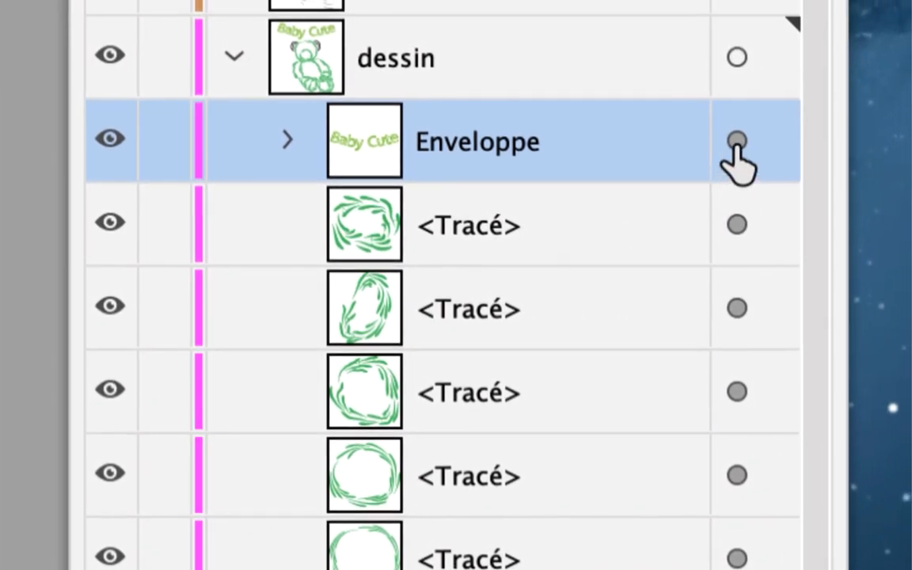
pyautogui.click(790, 128)
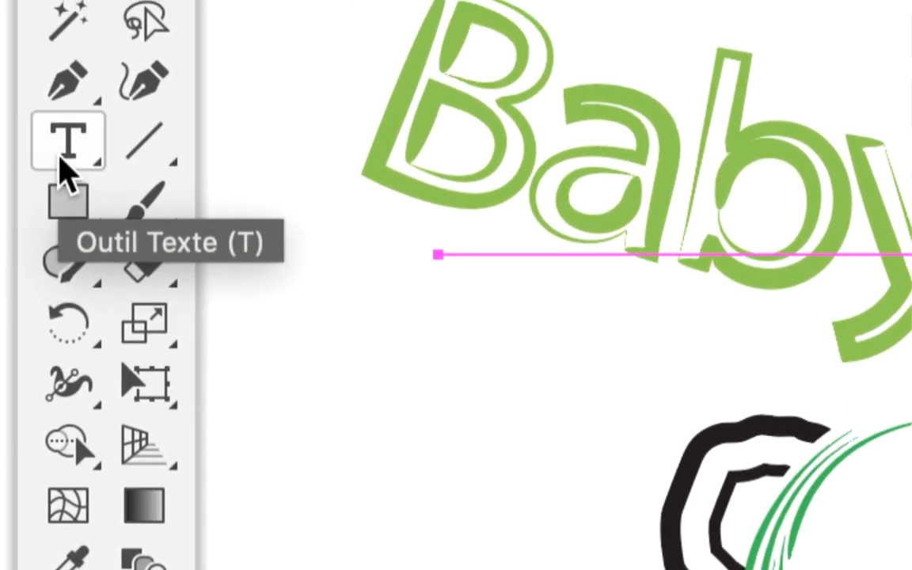
# Step: Check in outline view that "Baby Cute" is live text by selecting all its characters, and return to preview
pyautogui.click(61, 159)
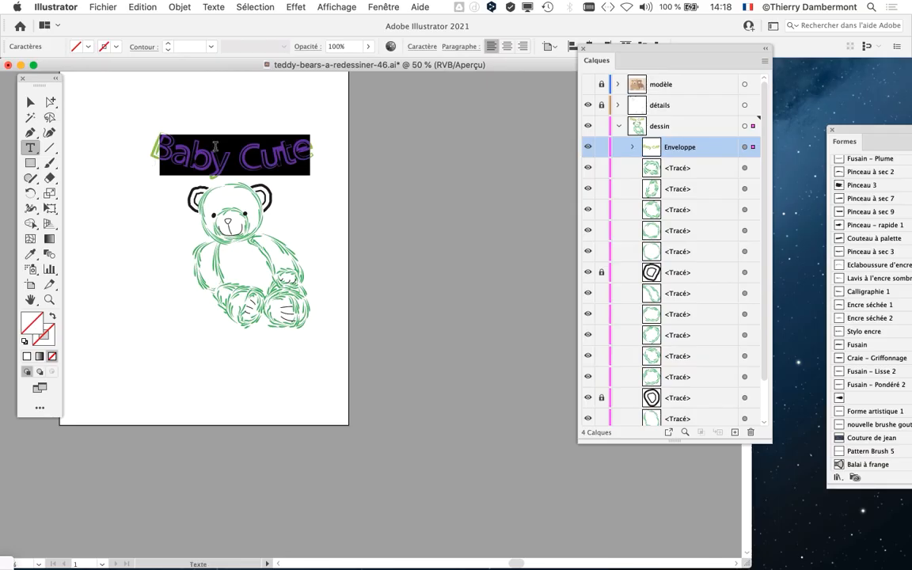
pyautogui.click(217, 147)
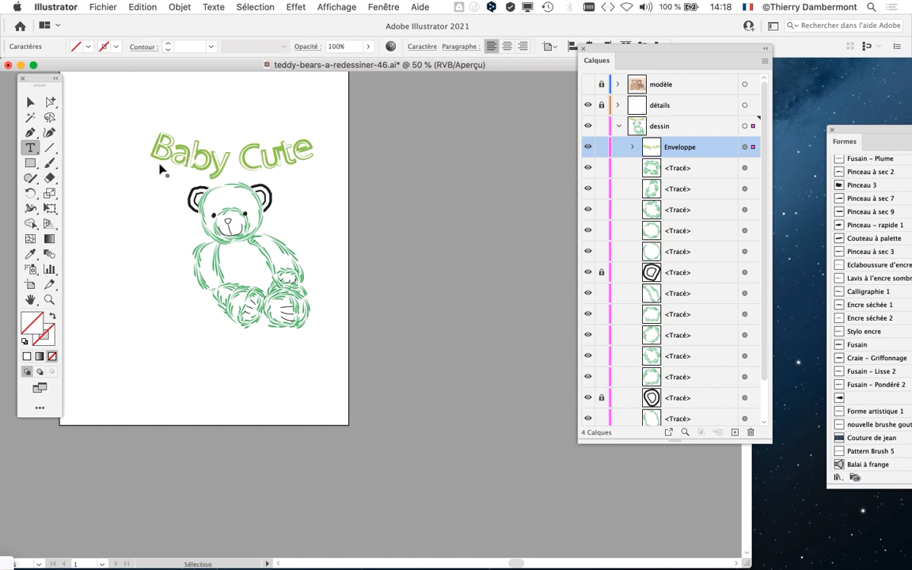
pyautogui.press('super+y')
pyautogui.scroll(2, 162, 151)
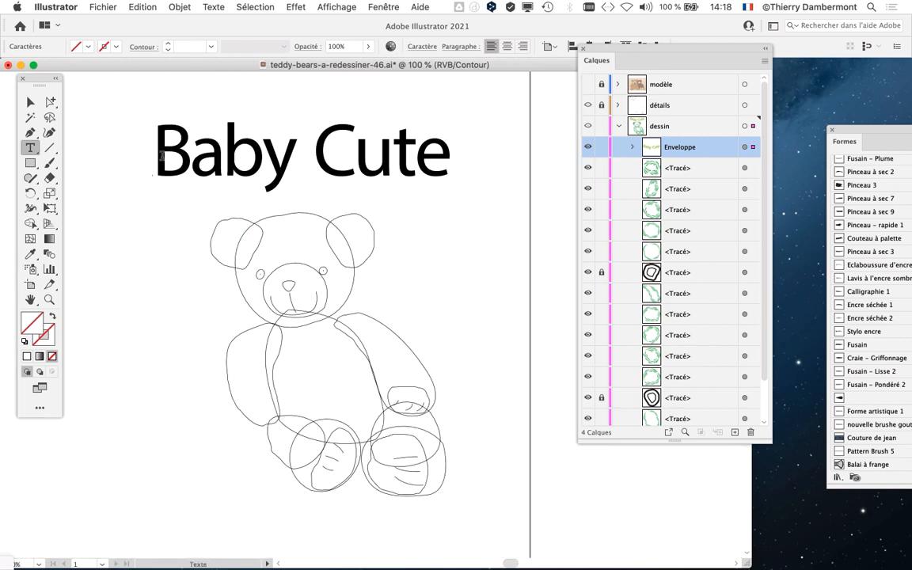
pyautogui.moveTo(160, 155); pyautogui.dragTo(445, 158)
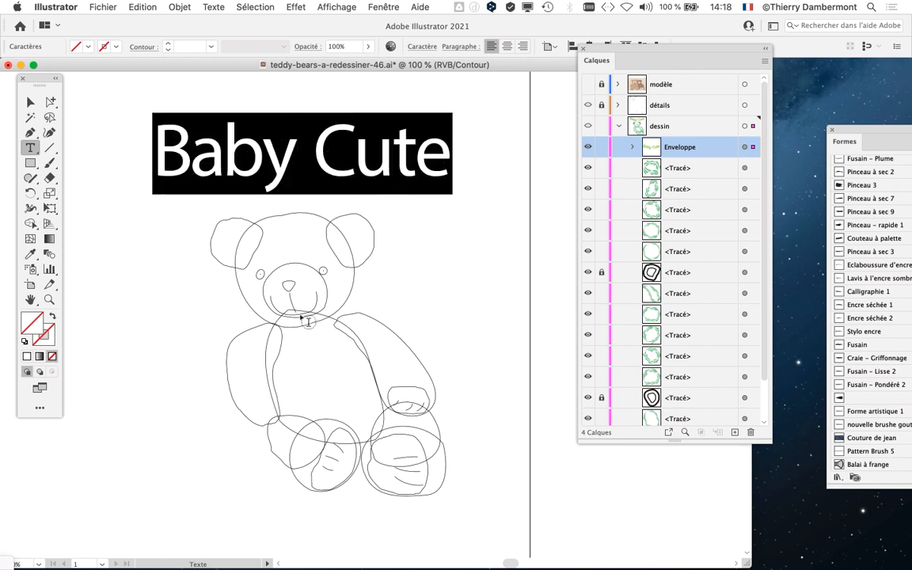
pyautogui.press('super+y')
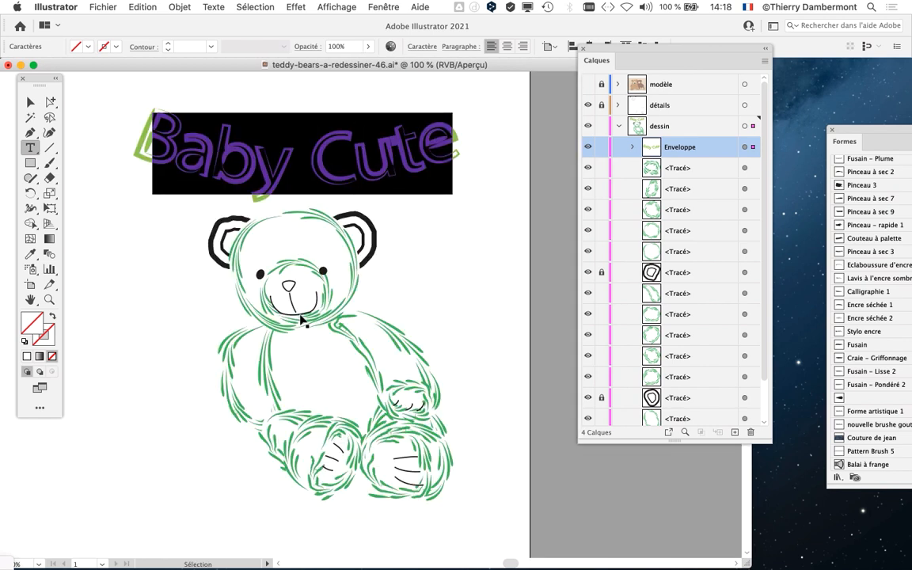
# Step: Try deleting the selected "Baby Cute" characters and undo the deletion
pyautogui.press('space')
pyautogui.keyDown('super'); pyautogui.click(261, 178); pyautogui.keyUp('super')
pyautogui.press('BackSpace')
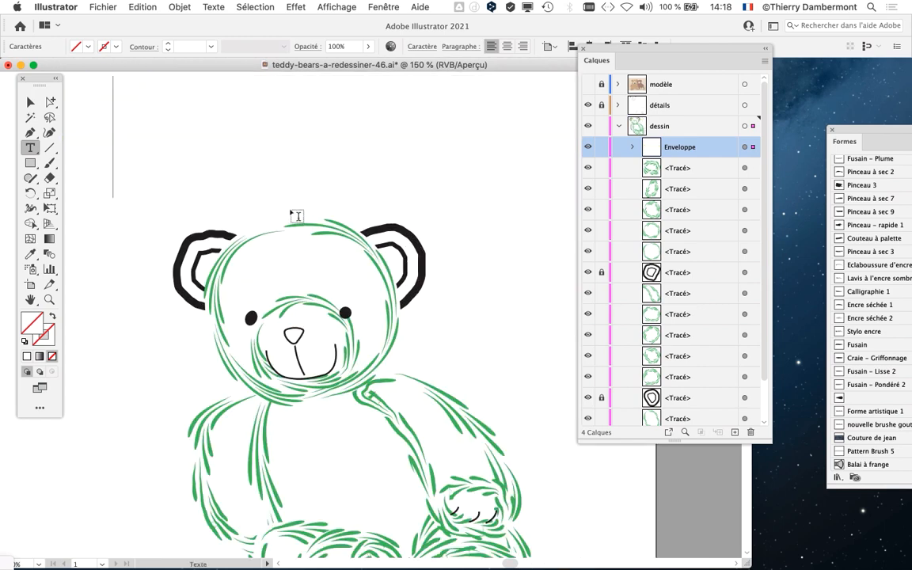
pyautogui.press('super+z')
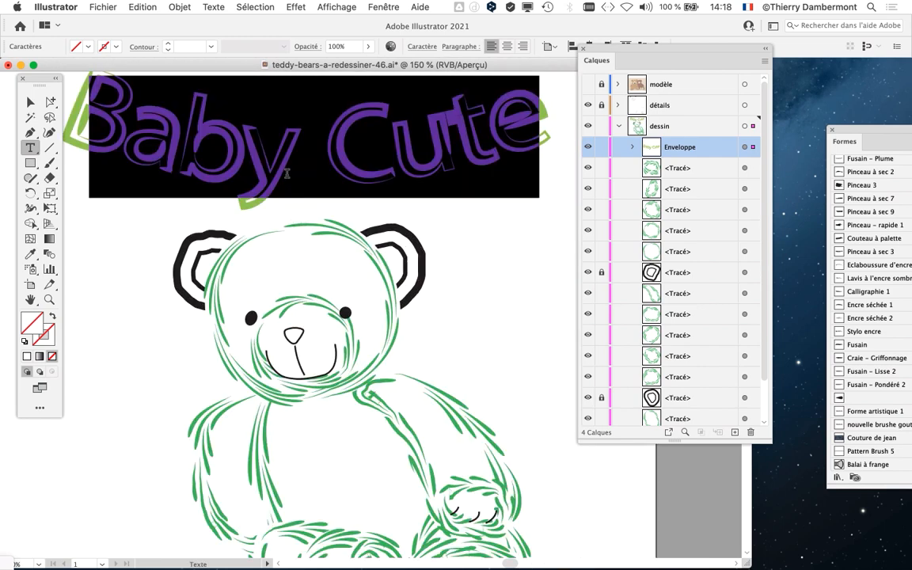
# Step: Leave text editing with the "Baby Cute" envelope selected and move the Calques panel off the lettering
pyautogui.press('Escape')
pyautogui.click(30, 101)
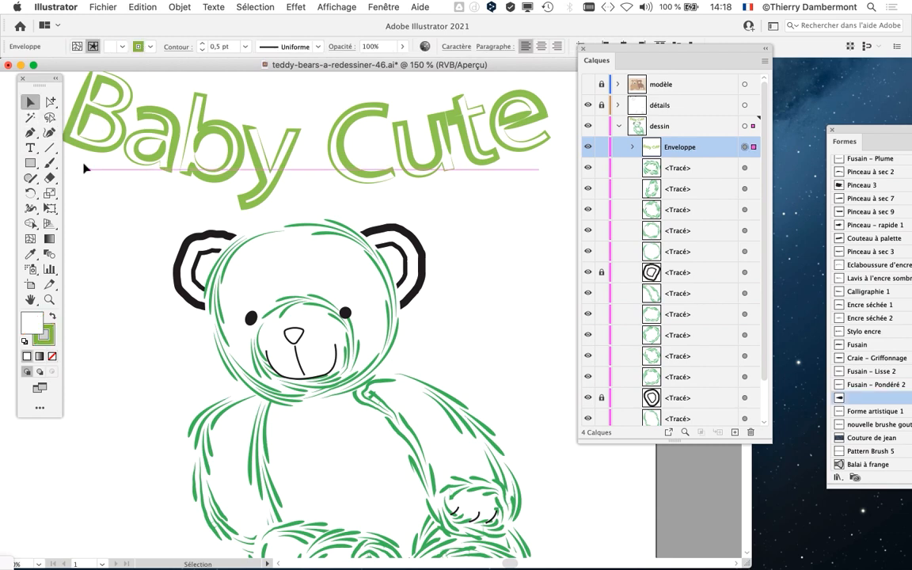
pyautogui.scroll(2, 136, 146)
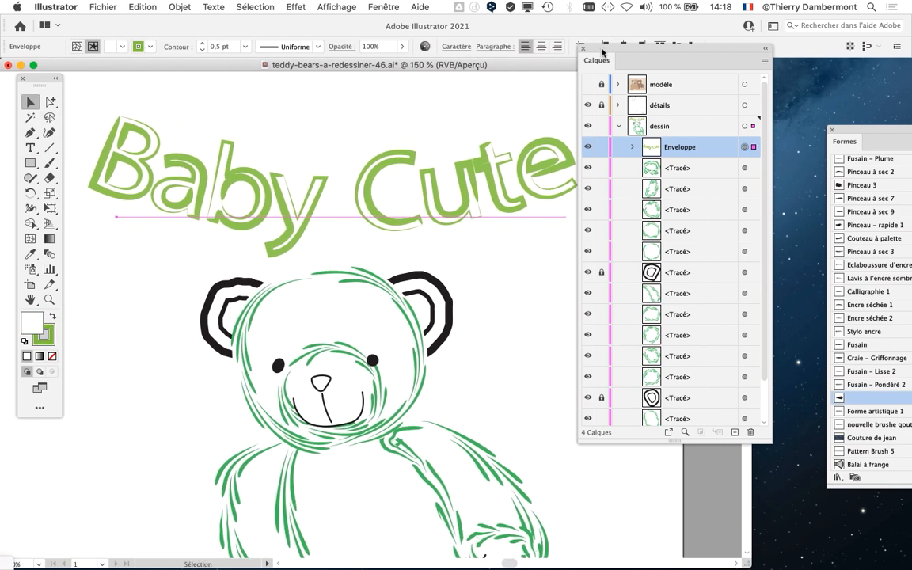
pyautogui.moveTo(601, 51); pyautogui.dragTo(706, 70)
pyautogui.hscroll(-3, 310, 179)
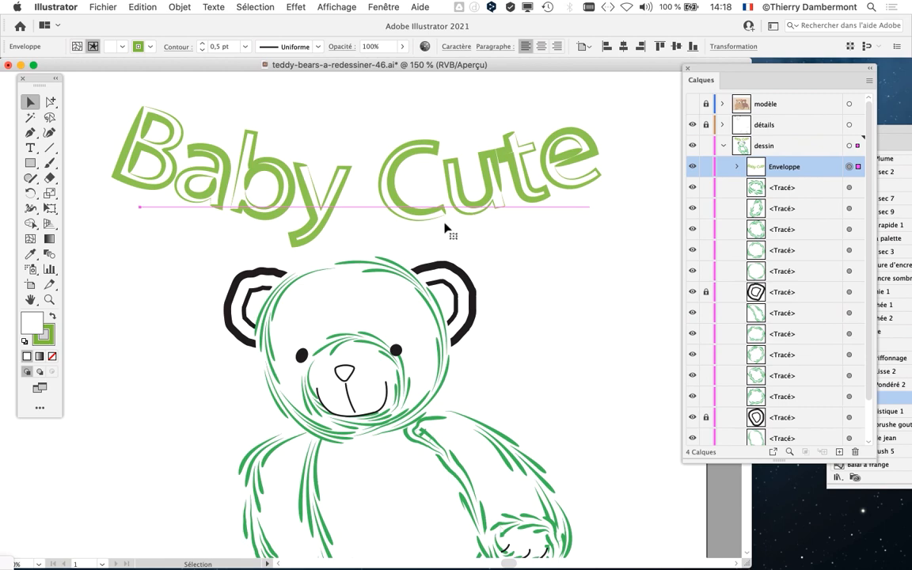
# Step: Apply the "nouvelle brushe gouttes" brush from the Formes panel to the contour of the "Baby Cute" lettering
pyautogui.click(383, 7)
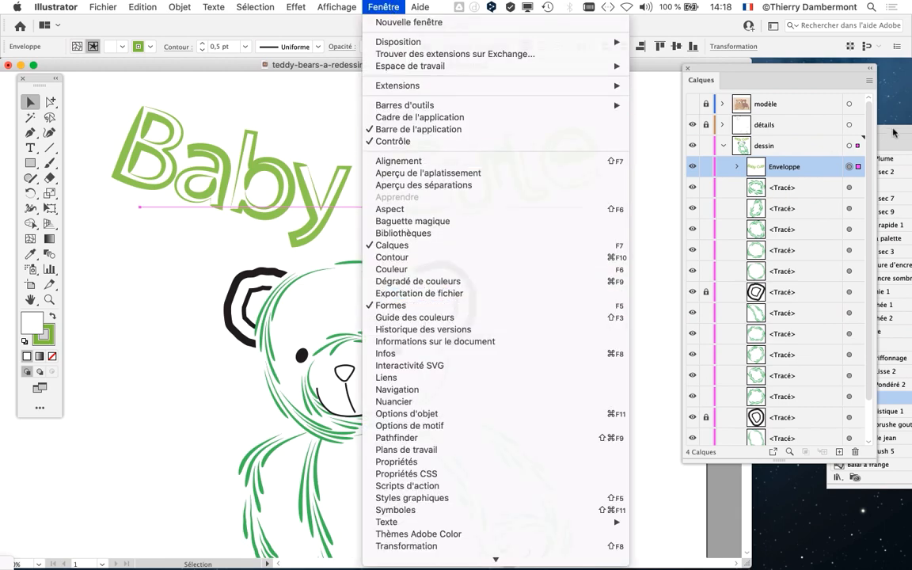
pyautogui.click(404, 308)
pyautogui.moveTo(839, 119)
pyautogui.mouseDown()
pyautogui.moveTo(610, 101)
pyautogui.moveTo(500, 58)
pyautogui.mouseUp()
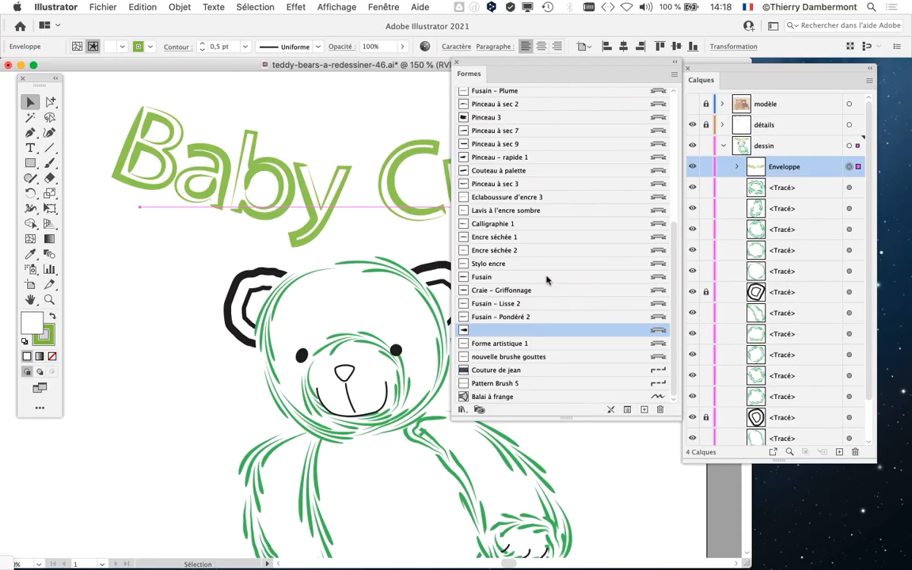
pyautogui.scroll(3, 668, 19)
pyautogui.scroll(3, 545, 279)
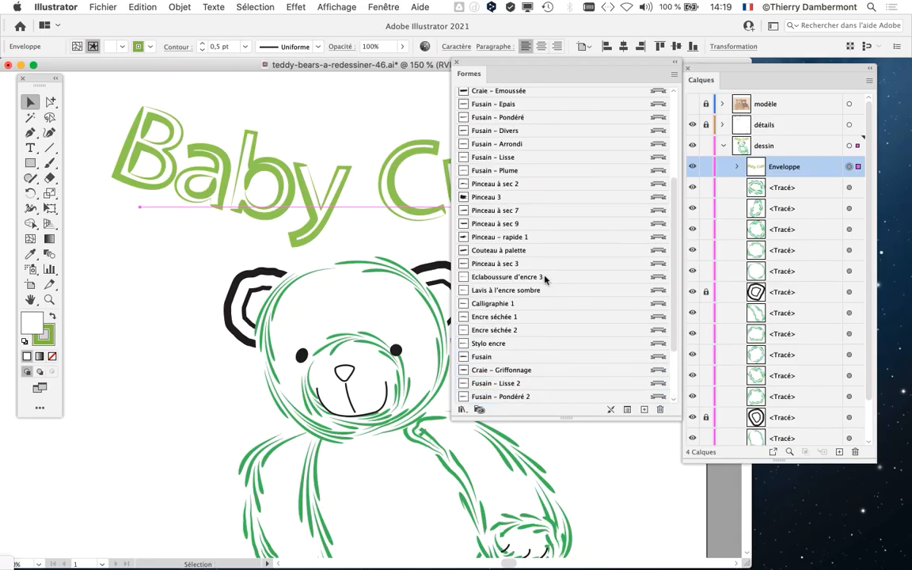
pyautogui.scroll(-1, 544, 279)
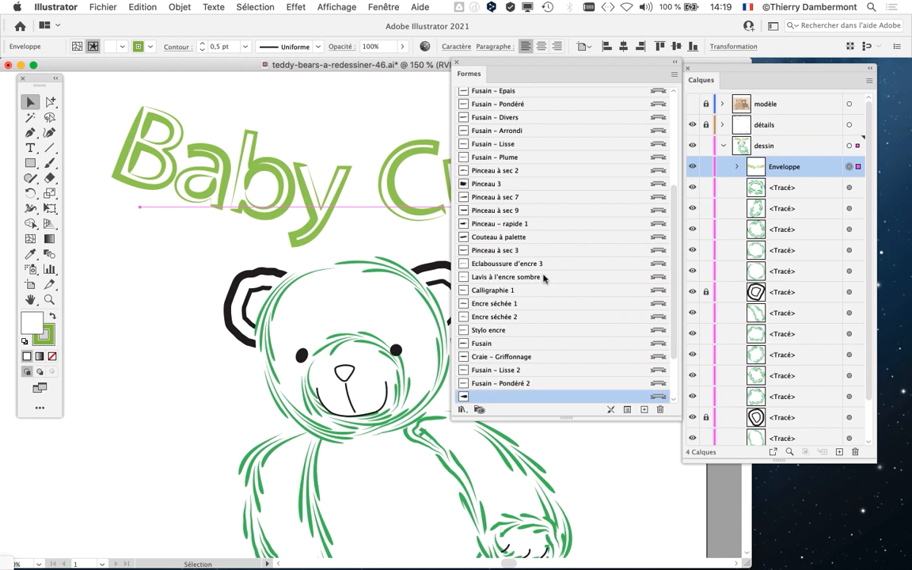
pyautogui.scroll(-5, 545, 279)
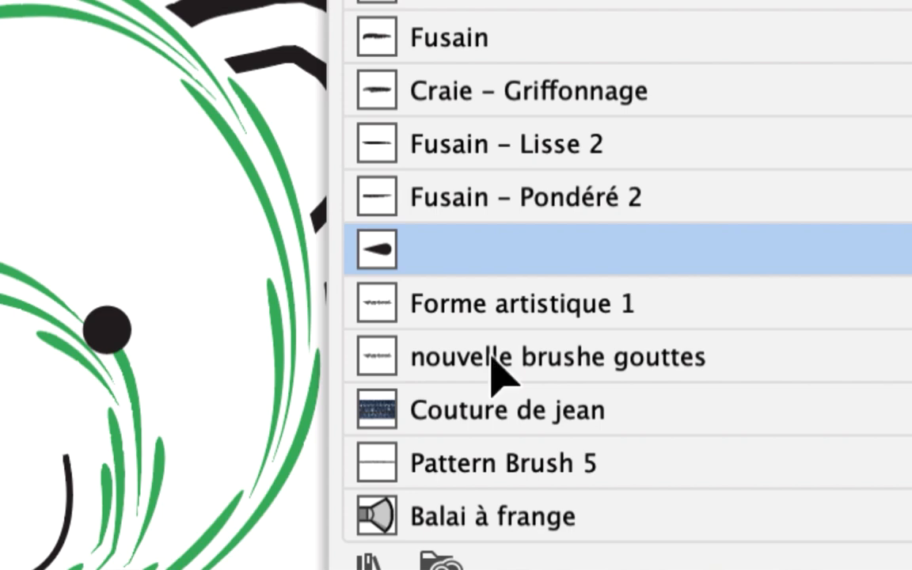
pyautogui.click(492, 360)
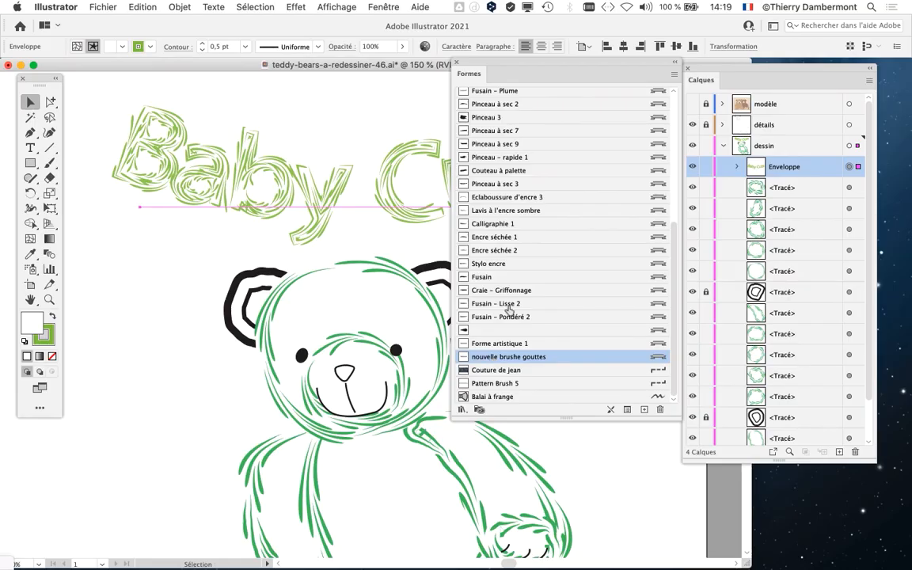
# Step: Move the Formes panel off the "Baby Cute" lettering and inspect its drop-shaped strokes up close
pyautogui.moveTo(490, 57)
pyautogui.mouseDown()
pyautogui.moveTo(645, 59)
pyautogui.moveTo(511, 270)
pyautogui.mouseUp()
pyautogui.scroll(2, 320, 187)
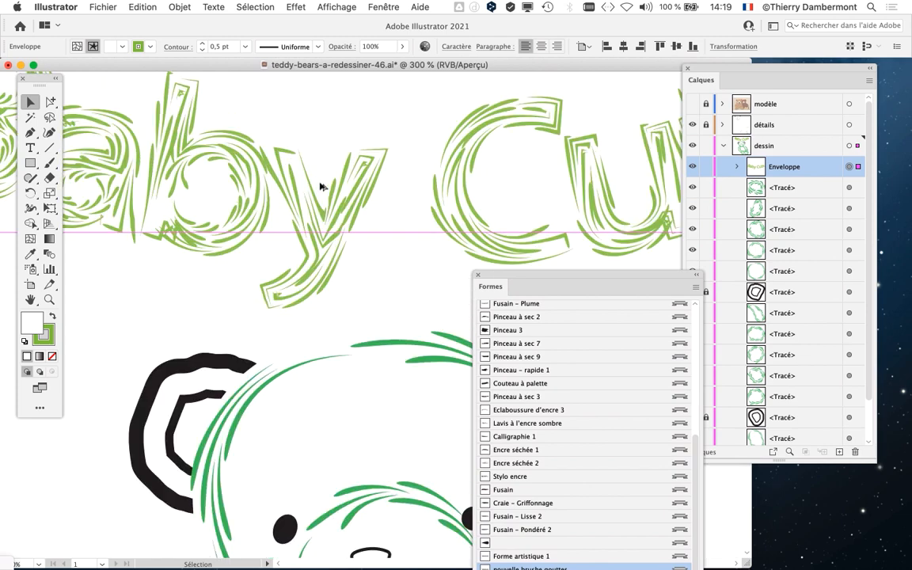
pyautogui.scroll(-2, 320, 187)
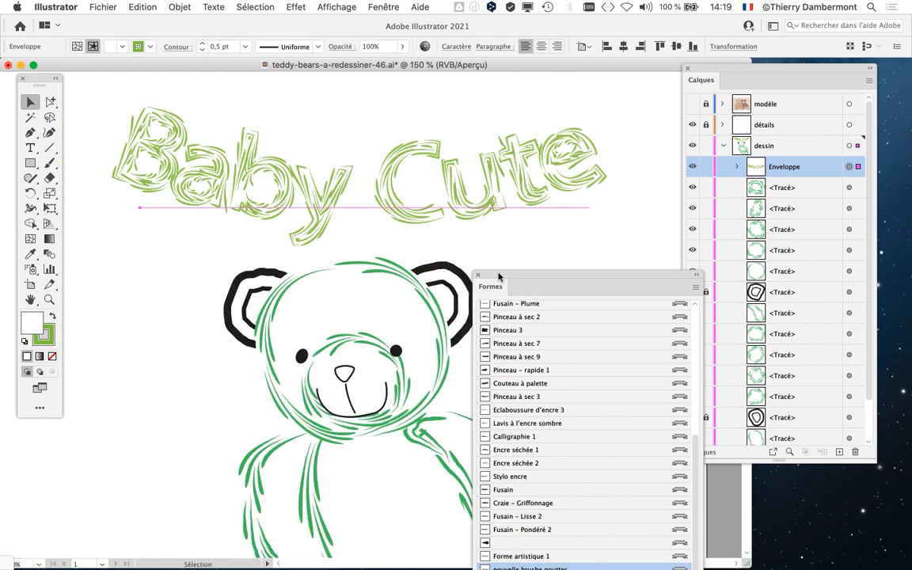
pyautogui.moveTo(515, 279); pyautogui.dragTo(240, 367)
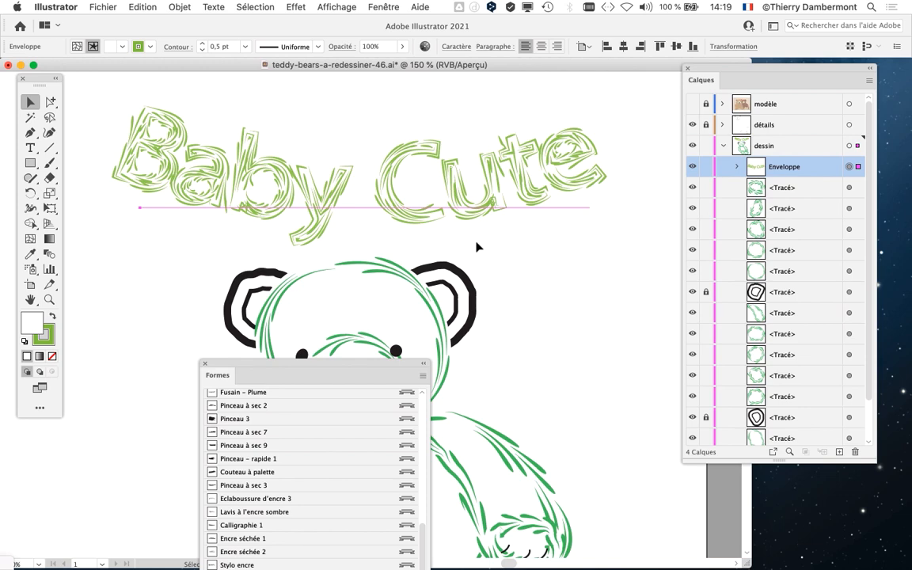
pyautogui.moveTo(372, 364); pyautogui.dragTo(276, 284)
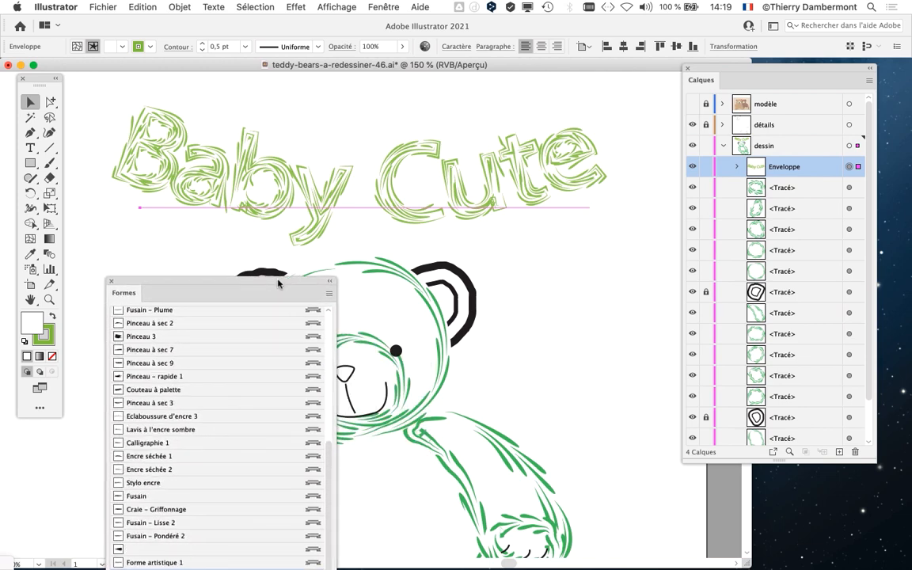
# Step: Open the Aspect panel for the envelope, place it beside the Calques panel and widen it to show full brush names
pyautogui.click(383, 7)
pyautogui.click(380, 209)
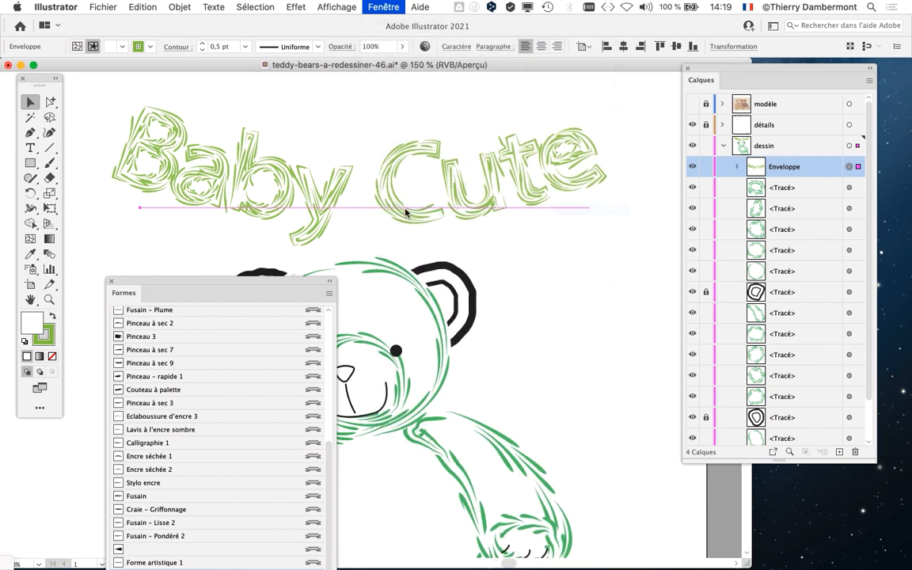
pyautogui.moveTo(591, 85); pyautogui.dragTo(460, 85)
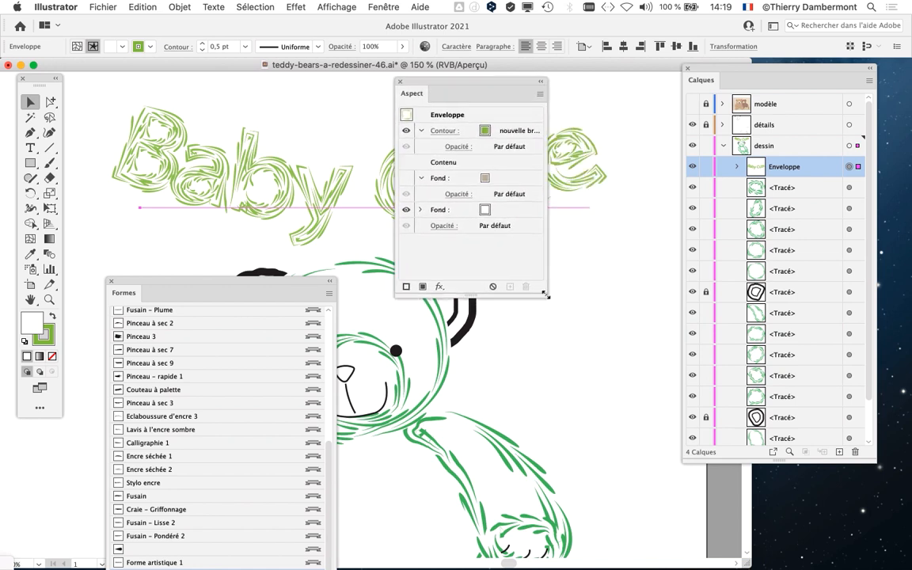
pyautogui.moveTo(546, 295); pyautogui.dragTo(660, 259)
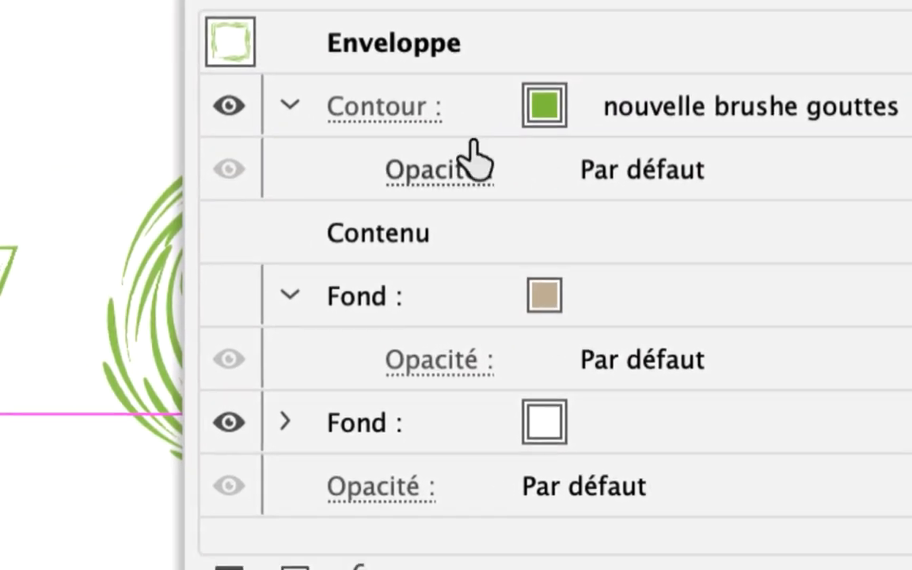
# Step: Set the weight of the envelope's "nouvelle brushe gouttes" contour to 0,3 pt
pyautogui.click(403, 121)
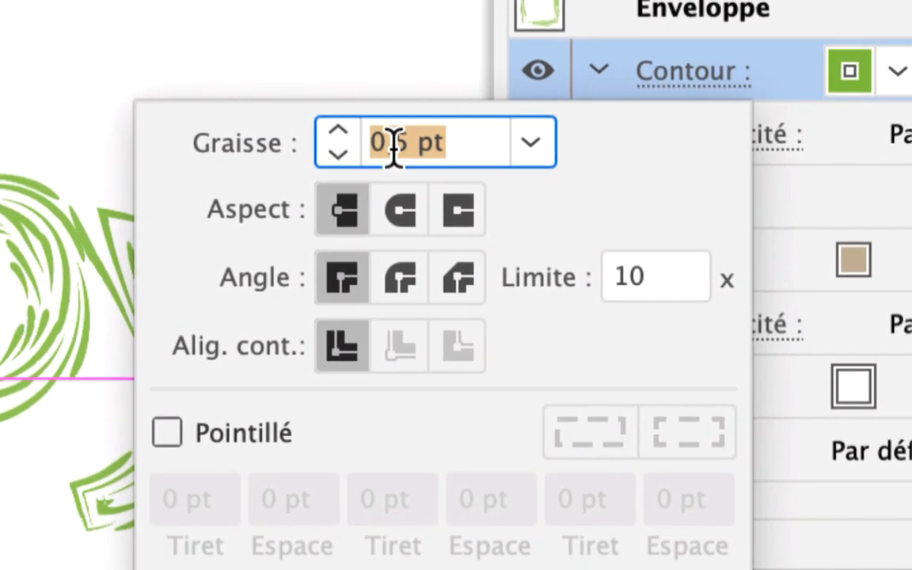
pyautogui.click(394, 145)
pyautogui.hotkey('shift', 'Right')
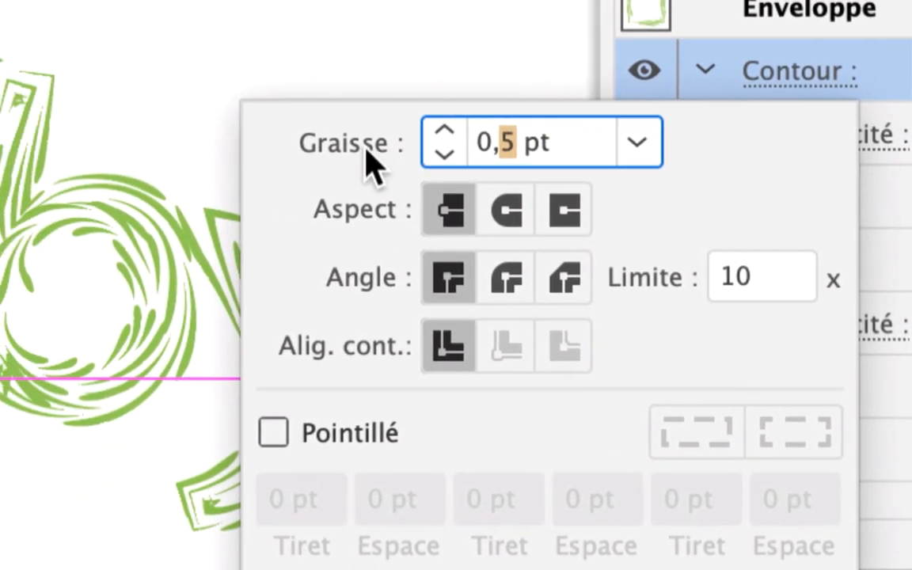
pyautogui.write('3')
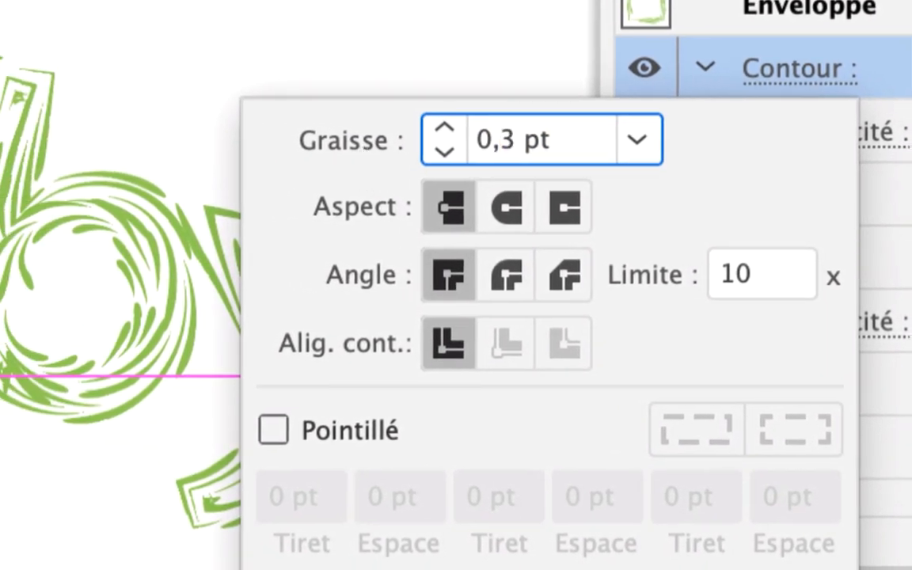
pyautogui.press('Tab')
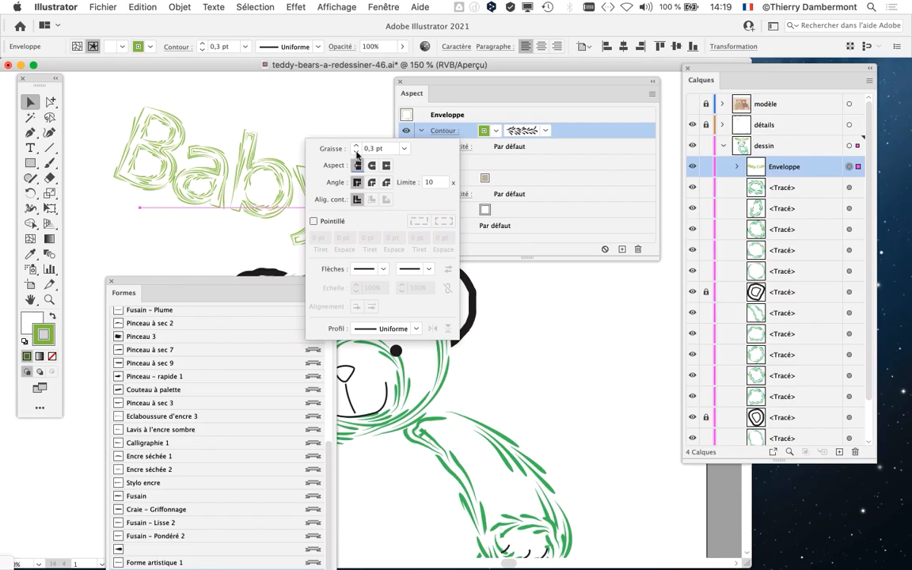
pyautogui.click(496, 130)
pyautogui.click(495, 130)
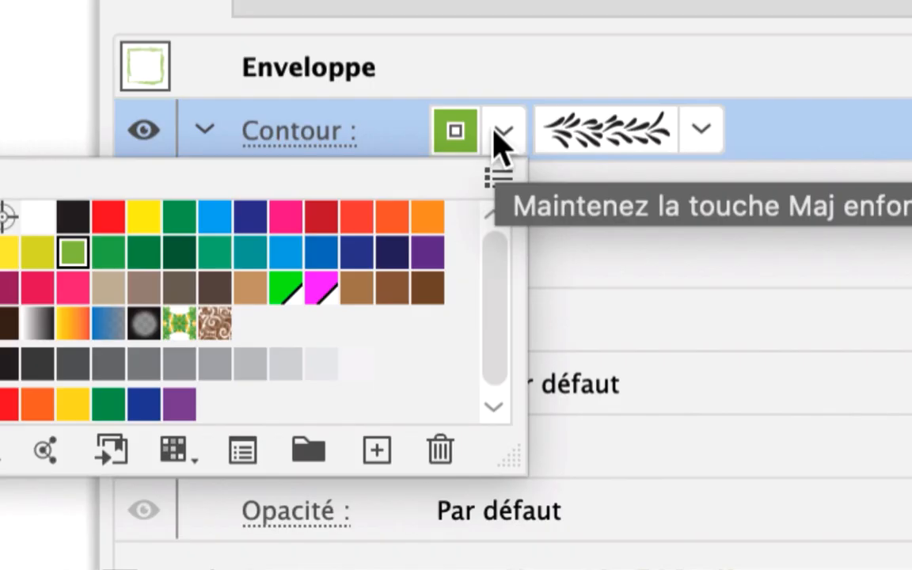
pyautogui.click(496, 132)
pyautogui.click(496, 131)
pyautogui.click(496, 132)
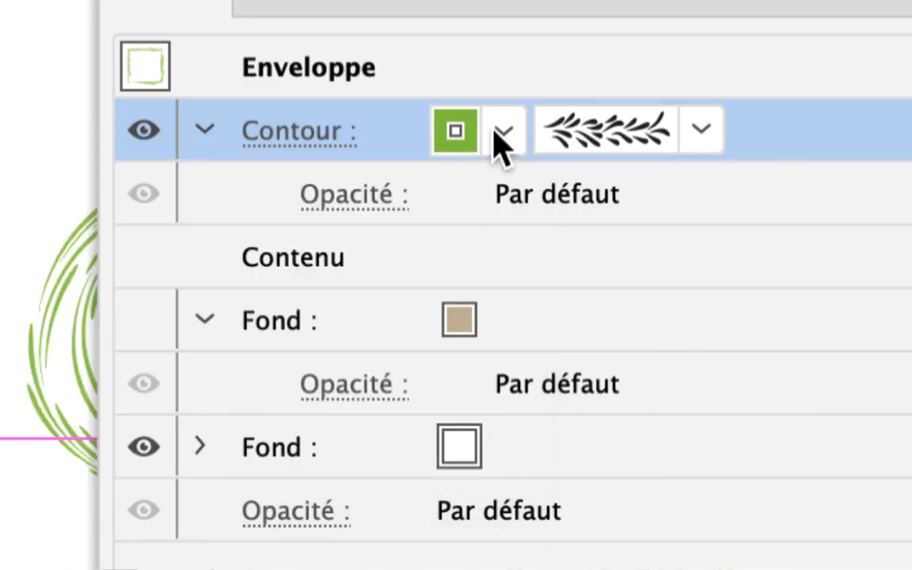
# Step: Open the Nuancier panel, recolour the lettering's contour dark blue, and move the Aspect panel off the lettering
pyautogui.click(383, 7)
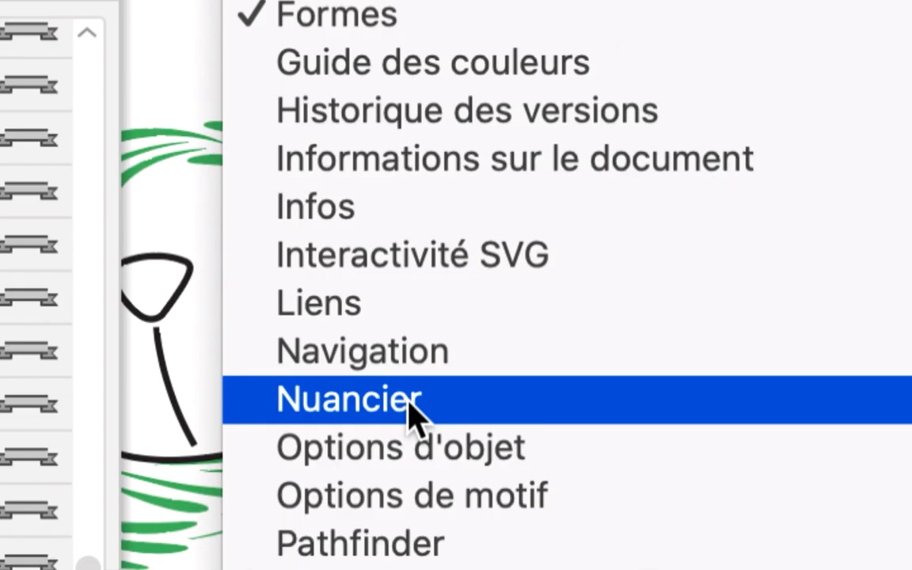
pyautogui.click(412, 407)
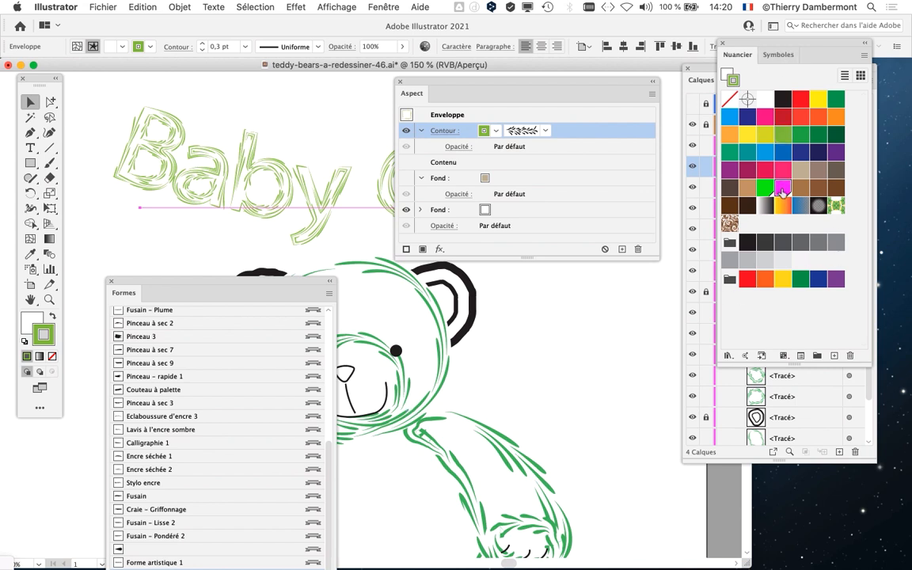
pyautogui.click(781, 186)
pyautogui.click(799, 153)
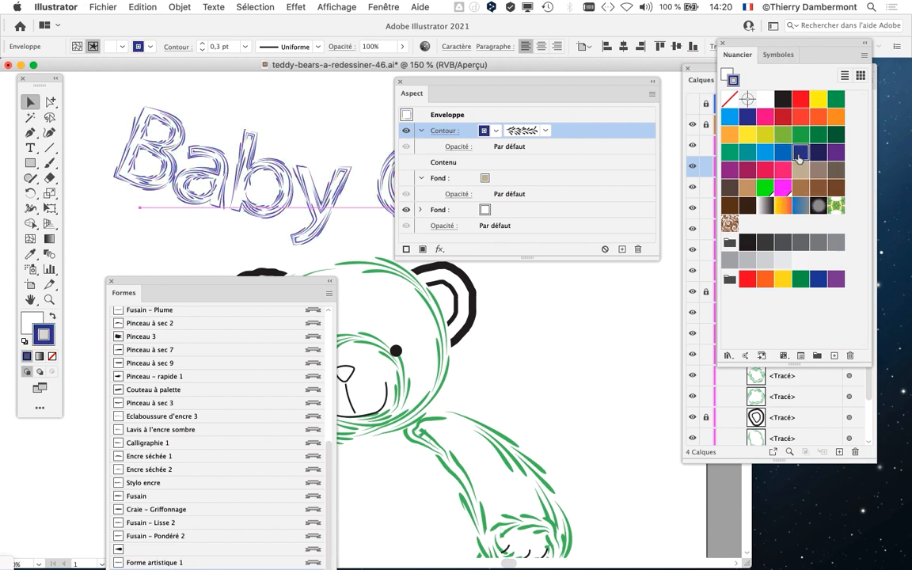
pyautogui.moveTo(460, 85); pyautogui.dragTo(517, 288)
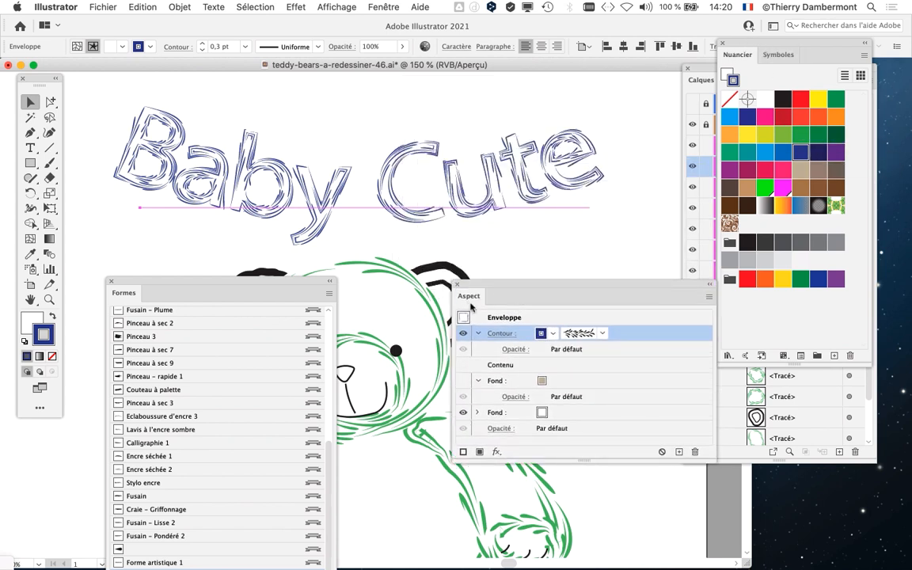
pyautogui.moveTo(470, 303); pyautogui.dragTo(429, 293)
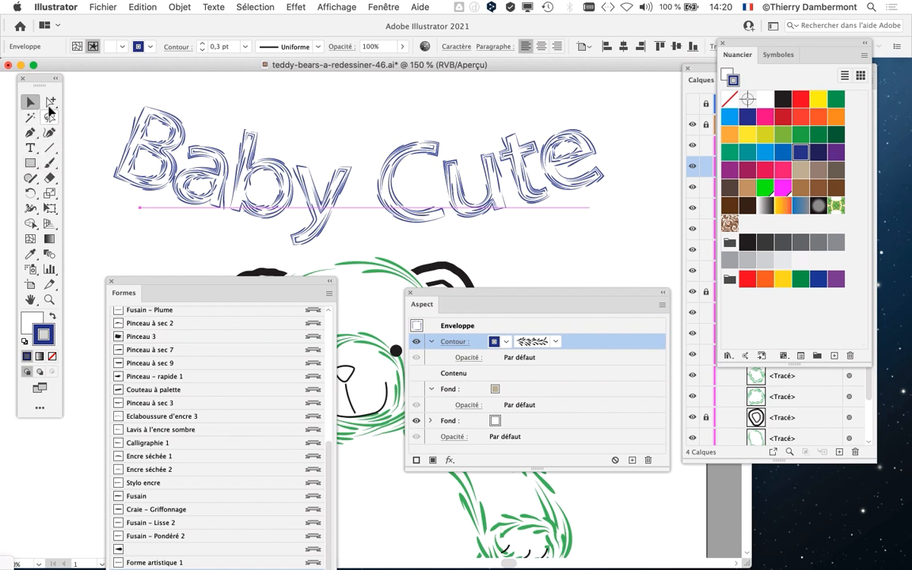
# Step: Replace the word "Baby" with "Super" in the envelope text while in outline view, and return to the preview display
pyautogui.press('super+y')
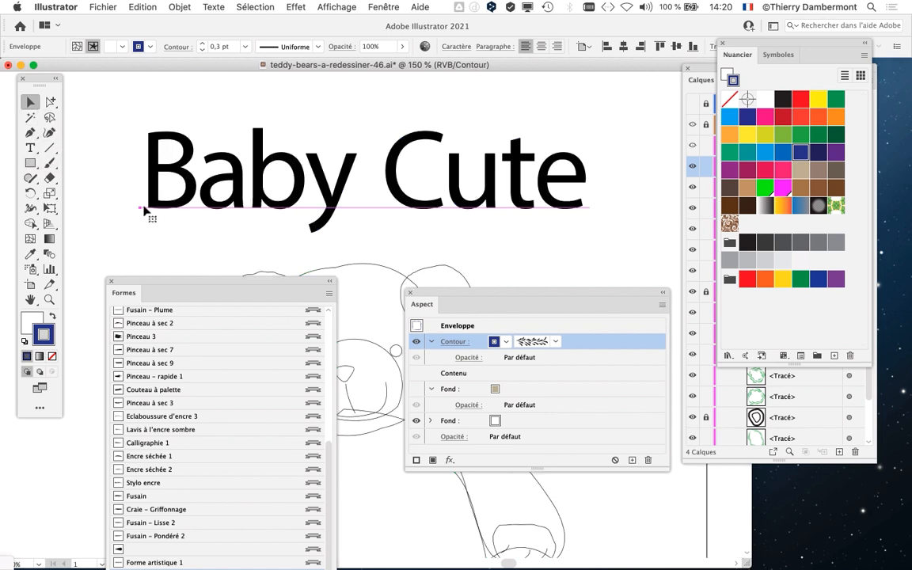
pyautogui.click(31, 148)
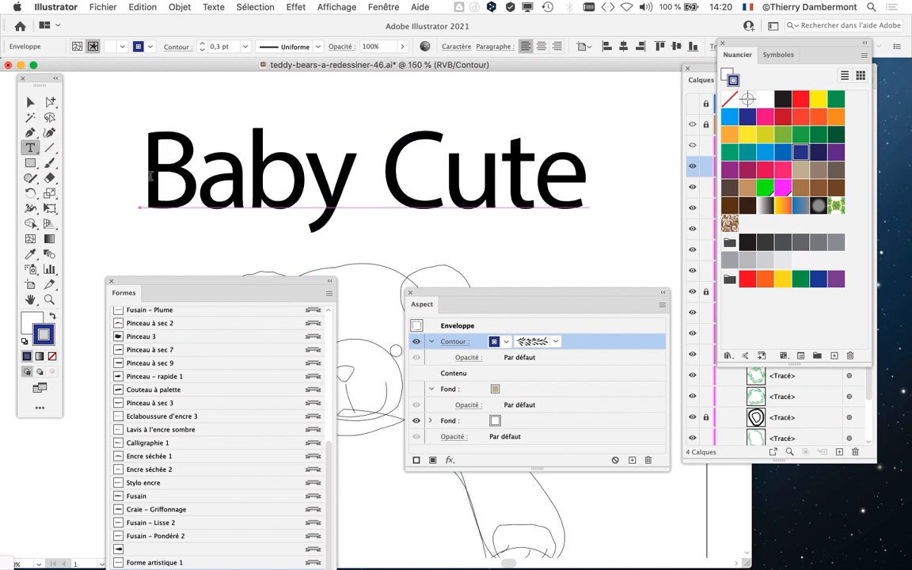
pyautogui.moveTo(149, 175); pyautogui.dragTo(331, 181)
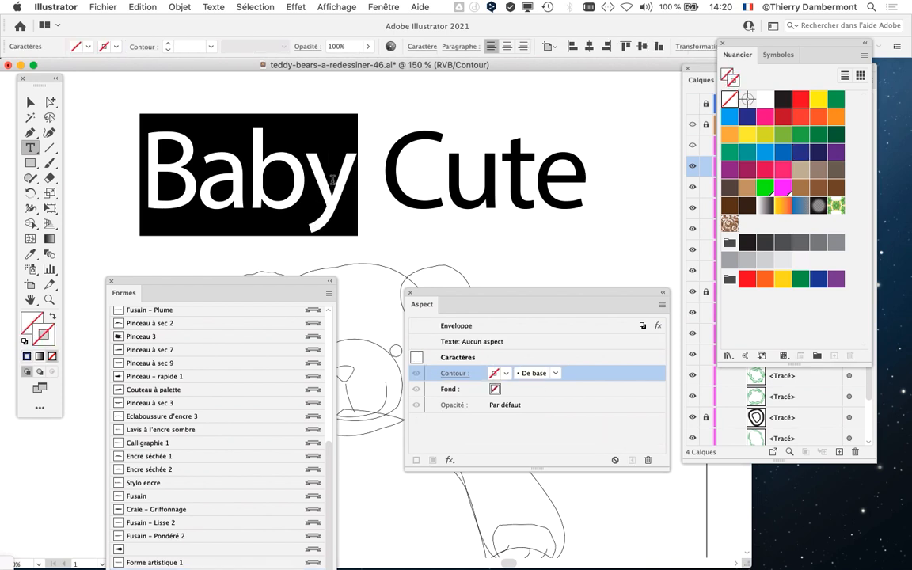
pyautogui.write('Super')
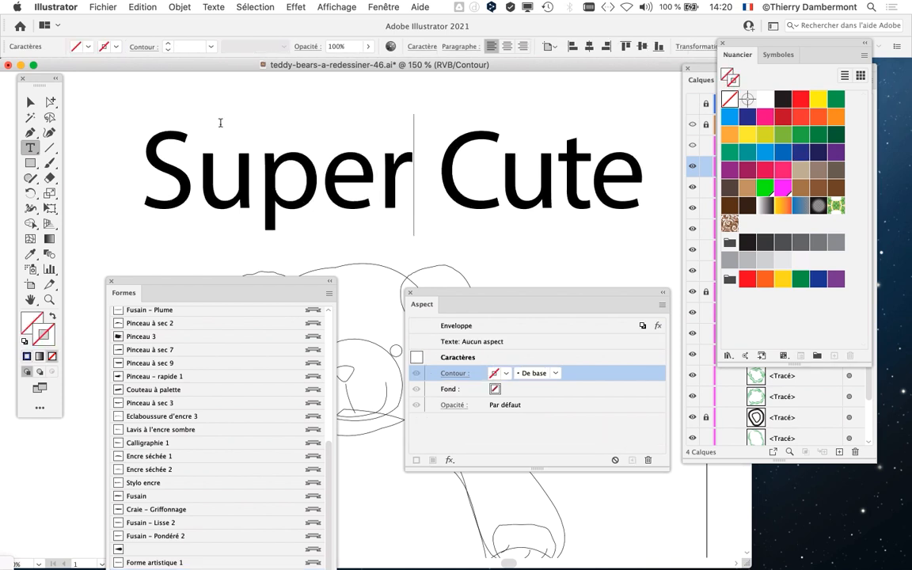
pyautogui.click(32, 102)
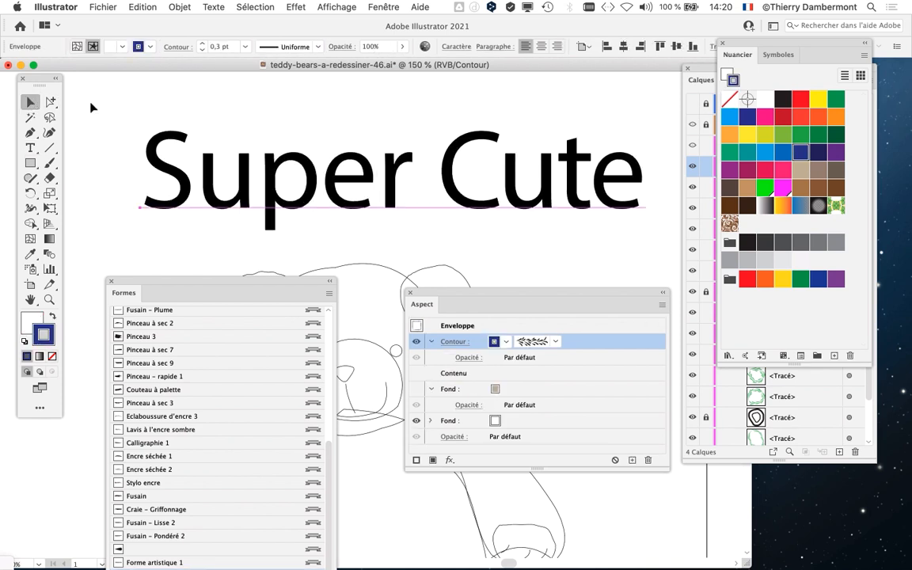
pyautogui.press('super+y')
pyautogui.hscroll(3, 237, 158)
pyautogui.scroll(-1, 237, 159)
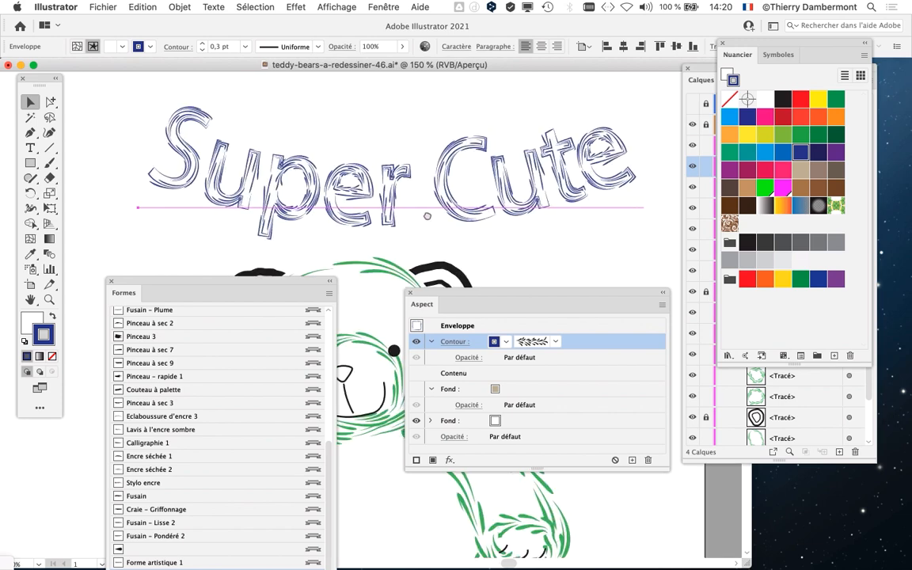
pyautogui.scroll(2, 409, 241)
pyautogui.hscroll(-1, 409, 241)
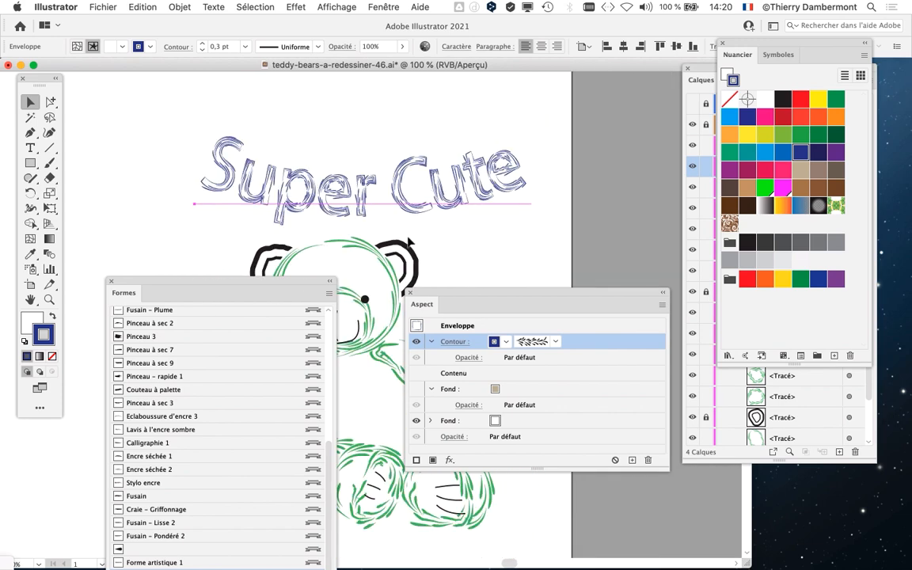
# Step: Switch to outline view, highlight the whole "Super Cute" text, and leave text editing with the envelope selected
pyautogui.press('super+y')
pyautogui.click(32, 149)
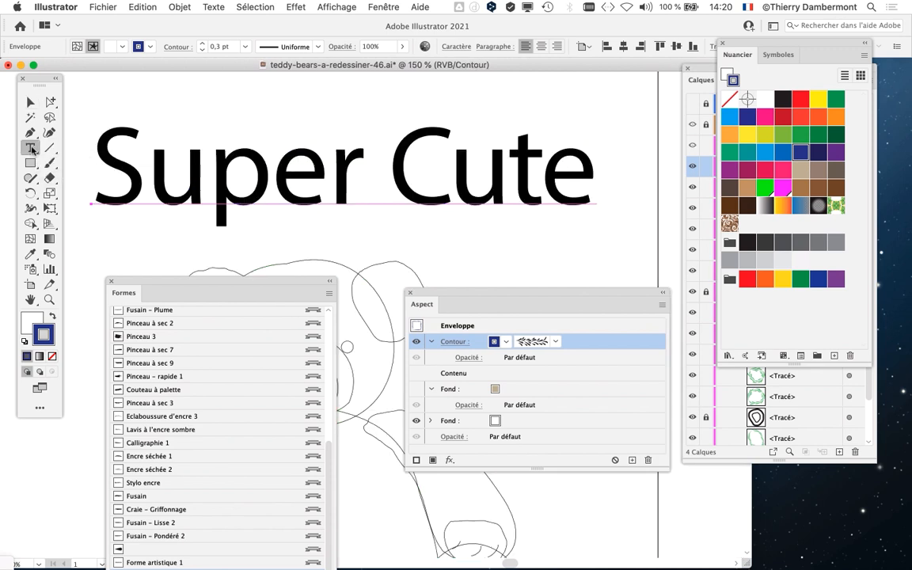
pyautogui.moveTo(98, 183); pyautogui.dragTo(598, 183)
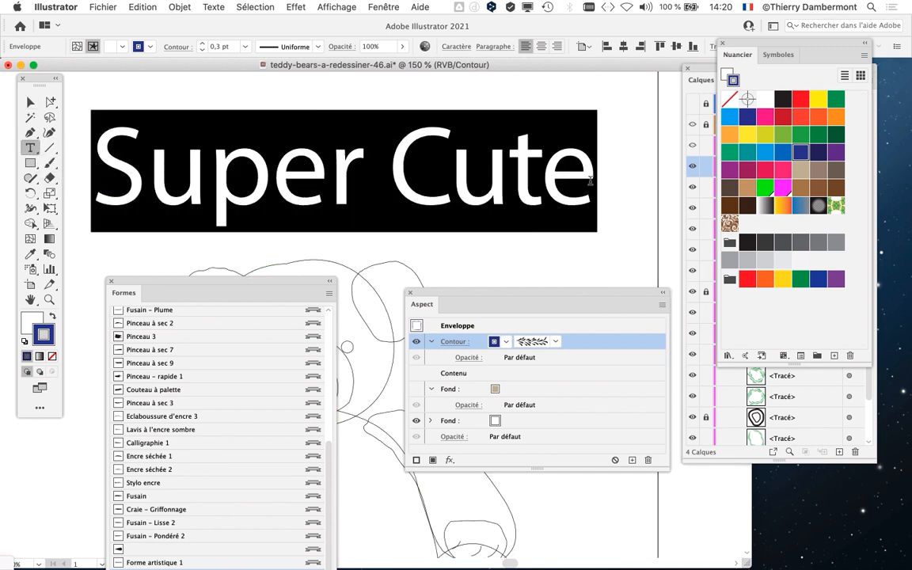
pyautogui.click(36, 100)
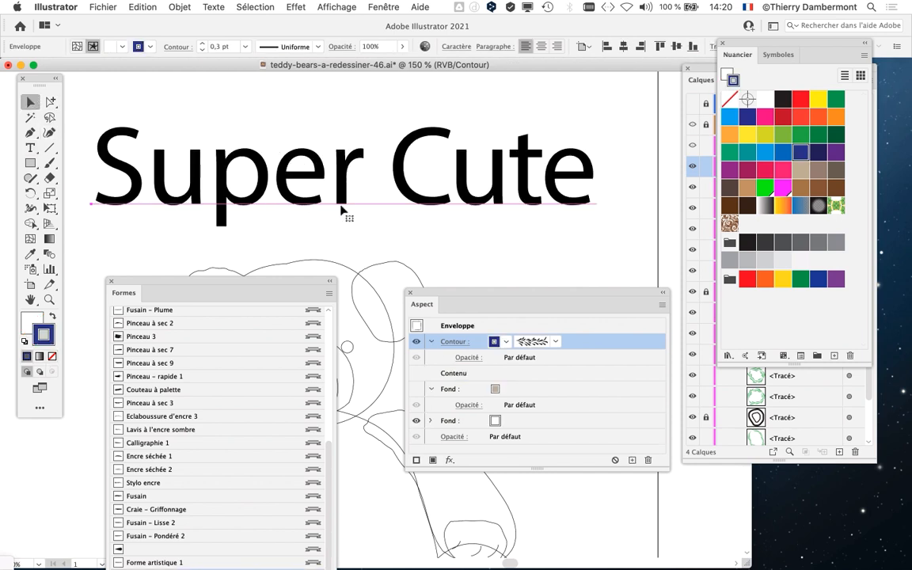
# Step: Open the Caractère panel and place it next to the "Super Cute" lettering
pyautogui.click(376, 6)
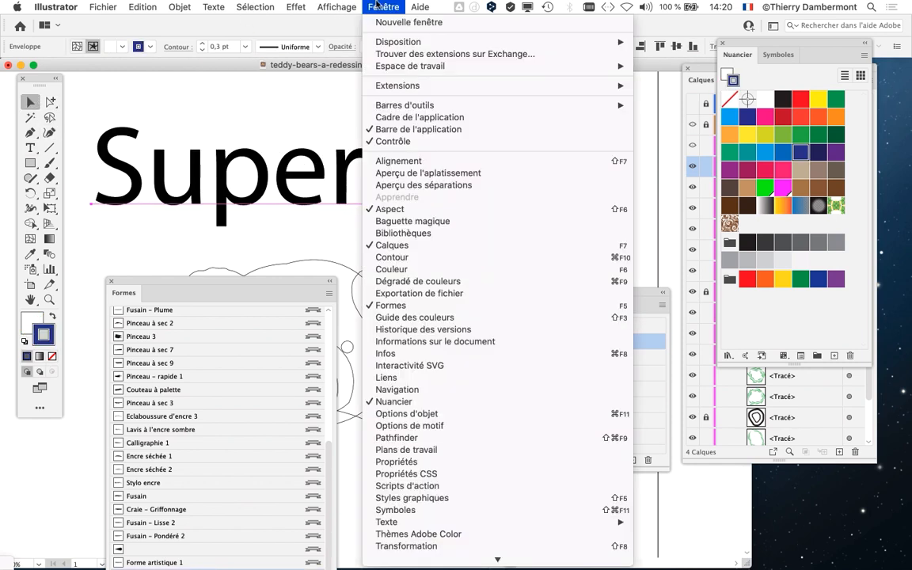
pyautogui.moveTo(412, 522)
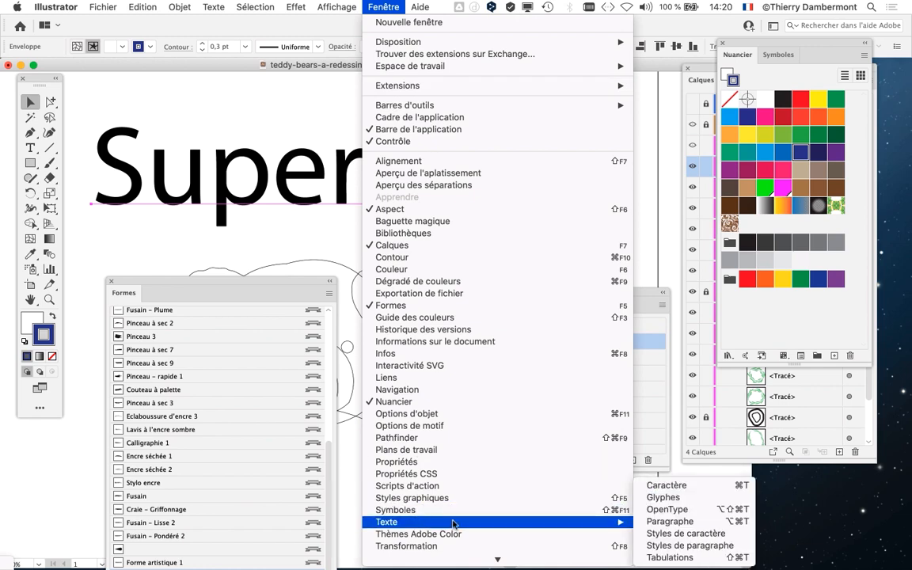
pyautogui.click(652, 486)
pyautogui.moveTo(727, 524); pyautogui.dragTo(463, 158)
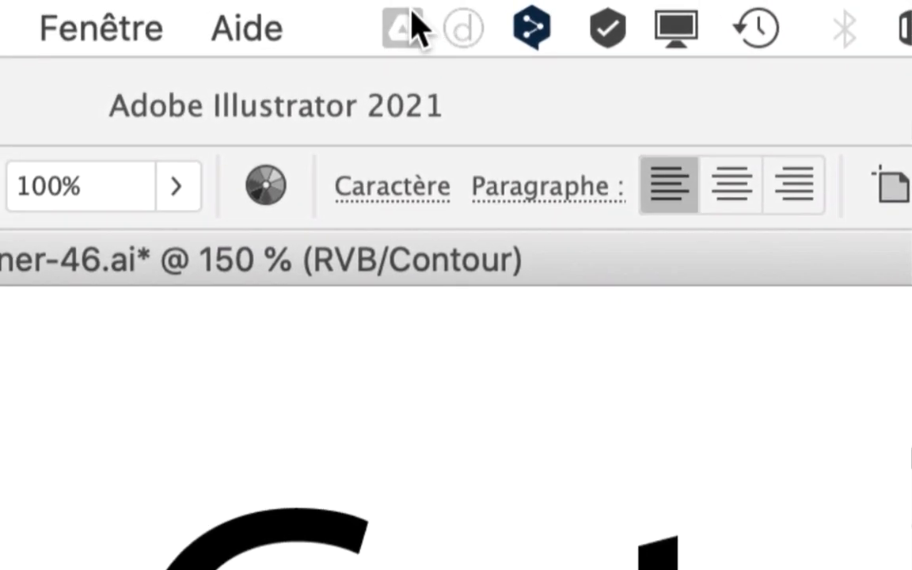
pyautogui.click(362, 22)
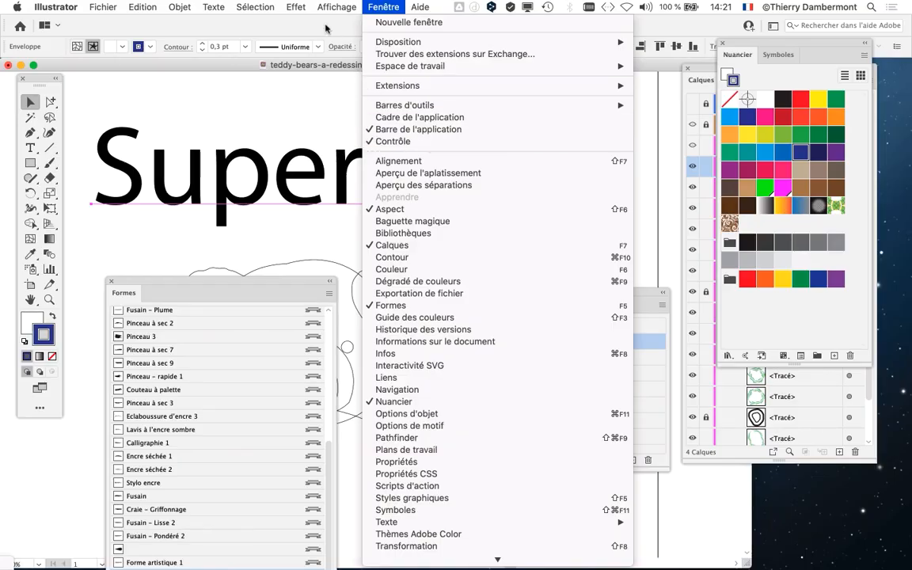
pyautogui.click(295, 27)
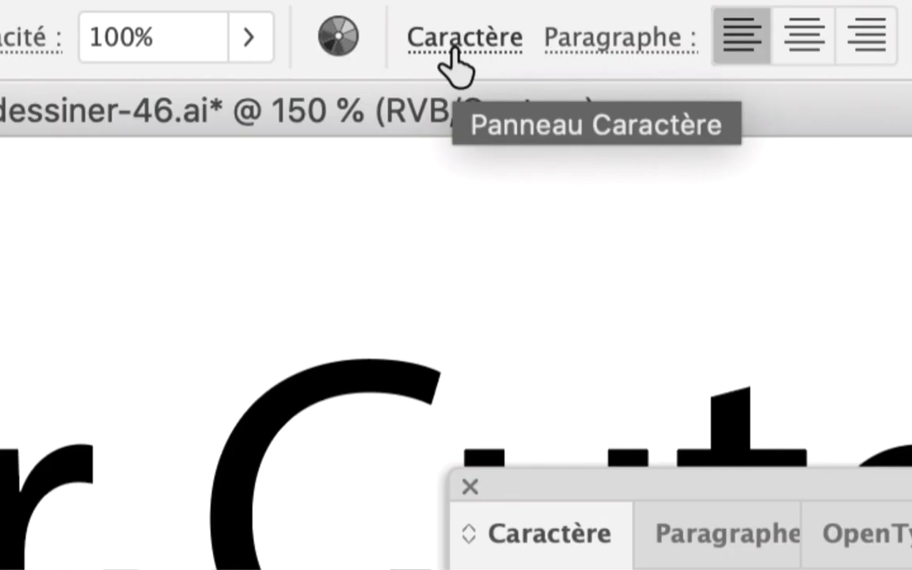
pyautogui.click(453, 62)
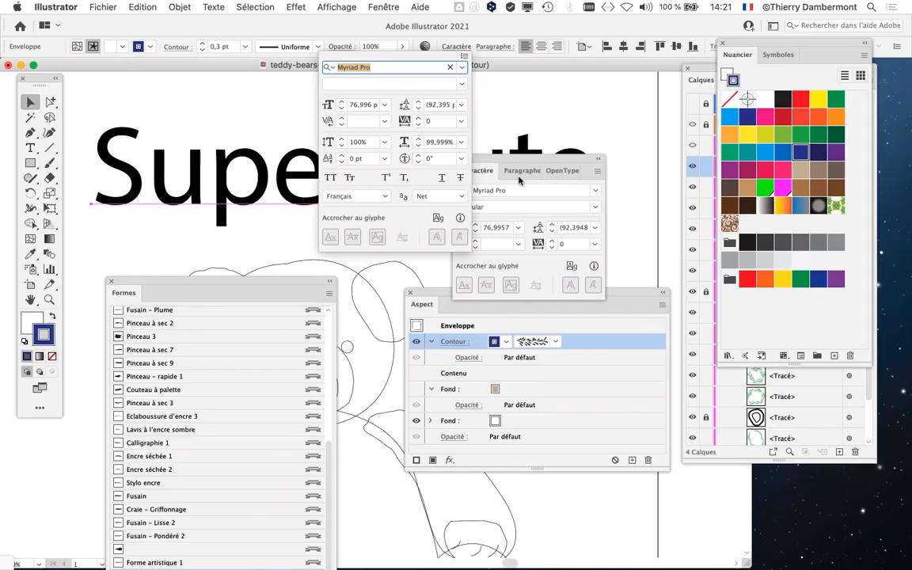
pyautogui.click(543, 158)
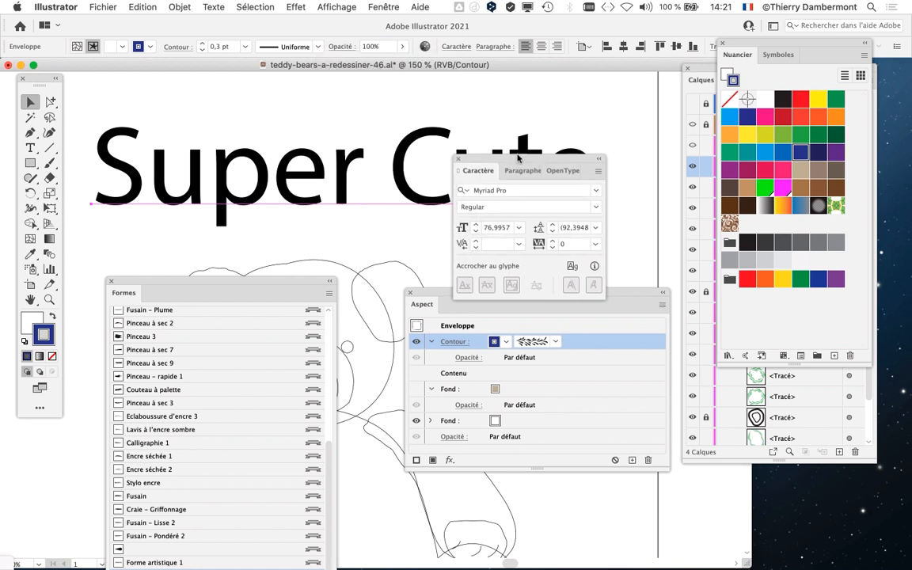
# Step: Move the Caractère panel up beside the lettering, browse the font list with live previews, and set the "Super Cute" text to Athelas
pyautogui.moveTo(543, 157); pyautogui.dragTo(608, 87)
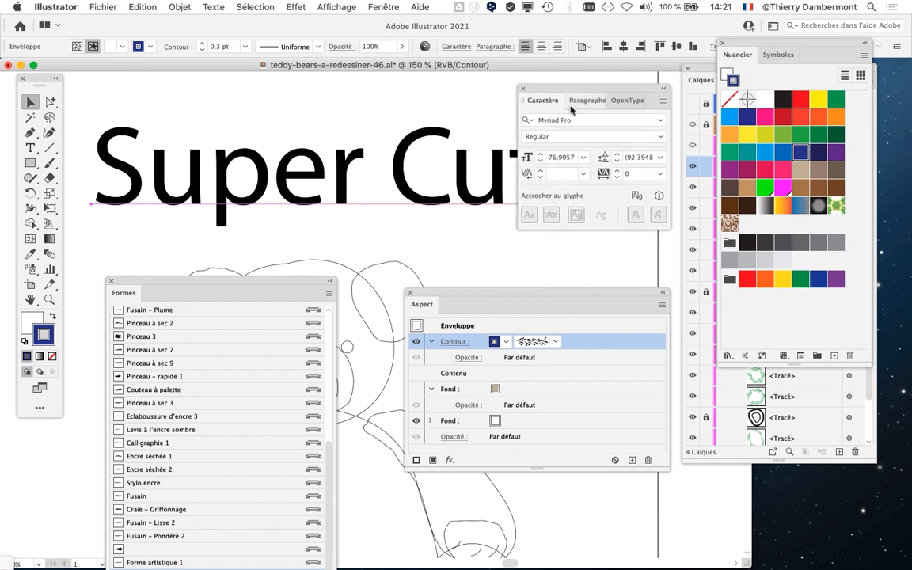
pyautogui.click(660, 122)
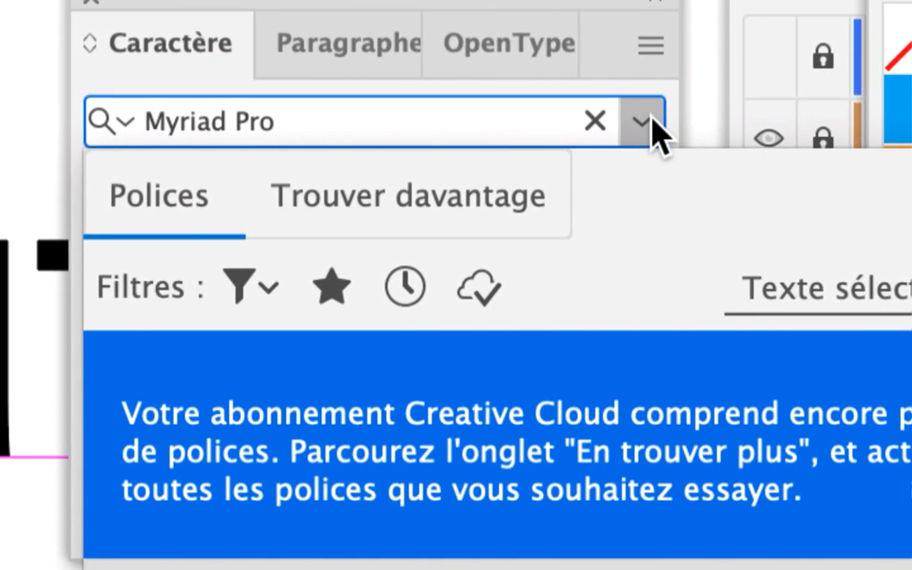
pyautogui.click(828, 123)
pyautogui.click(653, 120)
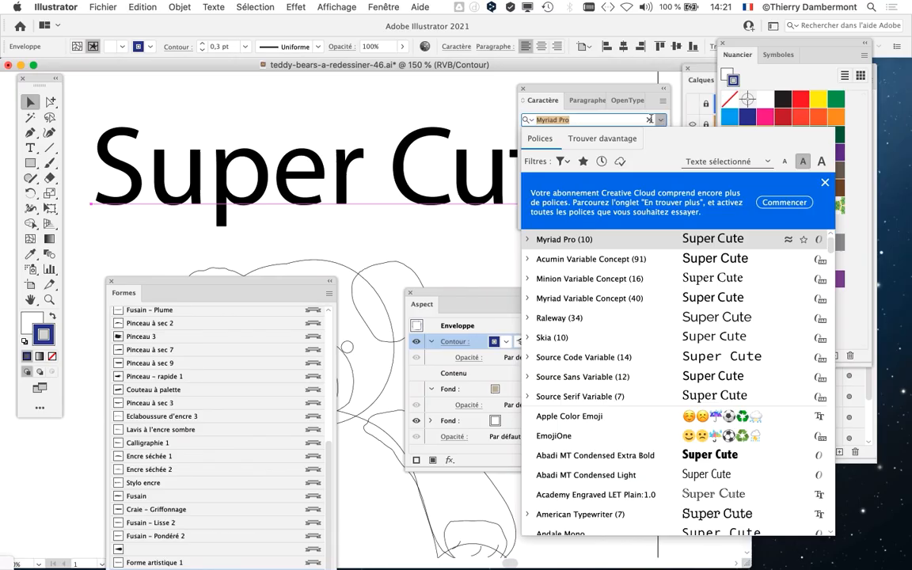
pyautogui.scroll(-3, 608, 419)
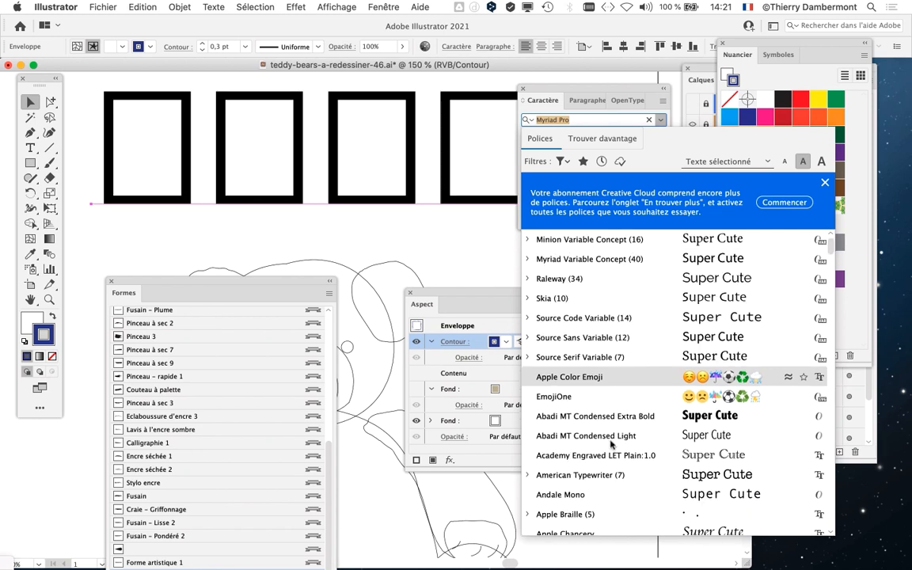
pyautogui.scroll(-6, 602, 452)
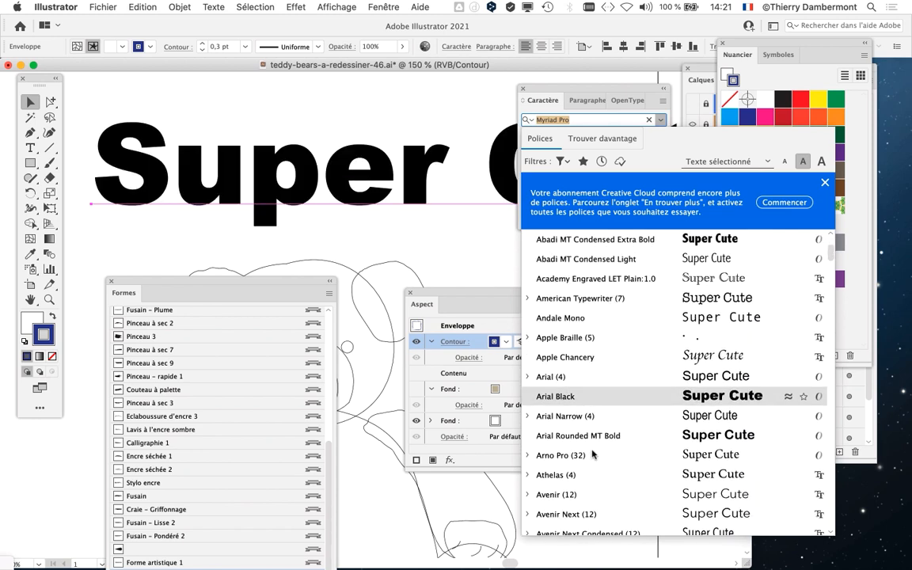
pyautogui.scroll(-2, 602, 443)
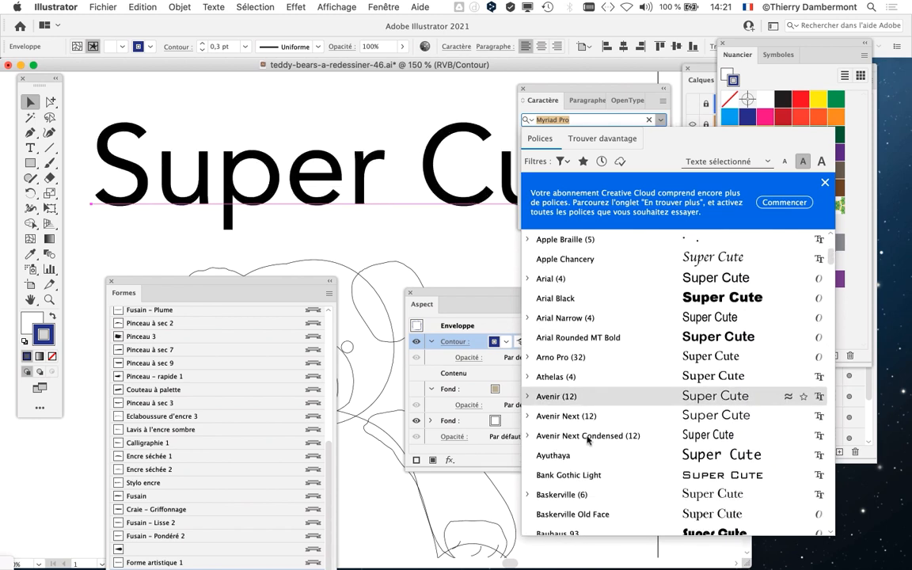
pyautogui.scroll(-2, 616, 442)
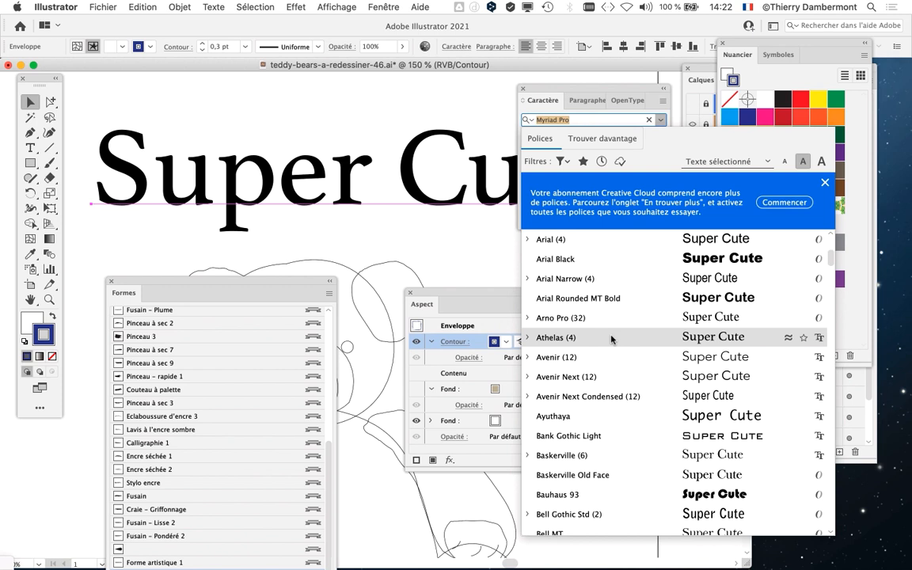
pyautogui.click(611, 338)
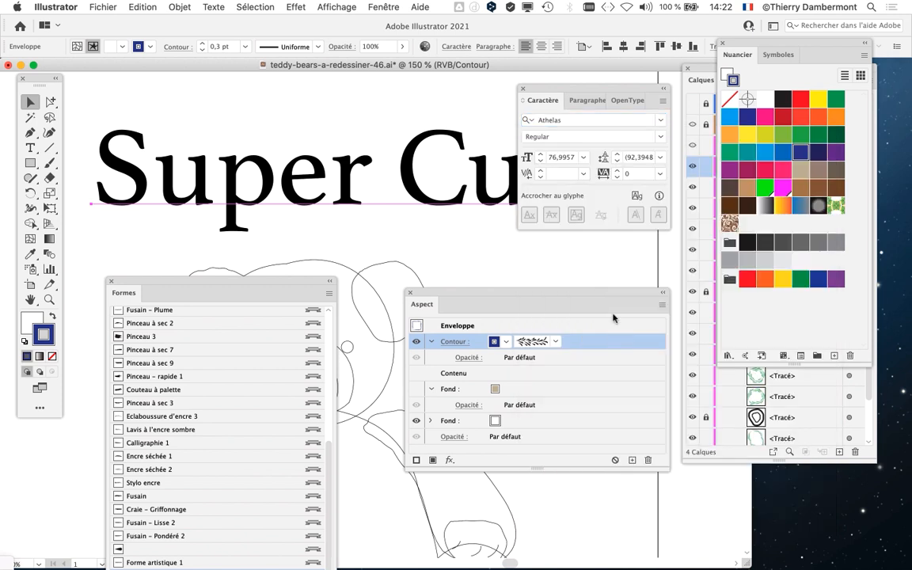
# Step: Move the Caractère panel off the lettering, return to the preview display, and shift the Aspect panel down away from the bear
pyautogui.moveTo(540, 101); pyautogui.dragTo(591, 259)
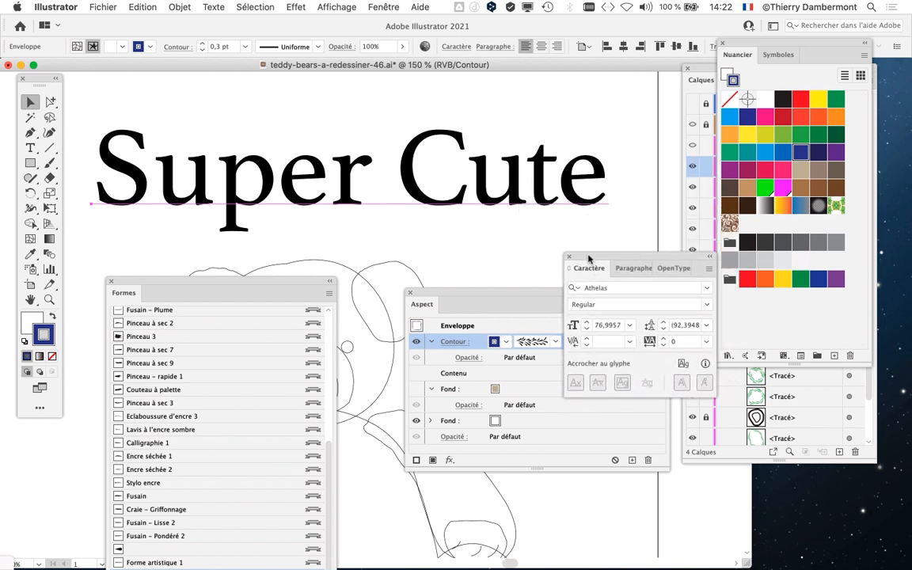
pyautogui.press('super+y')
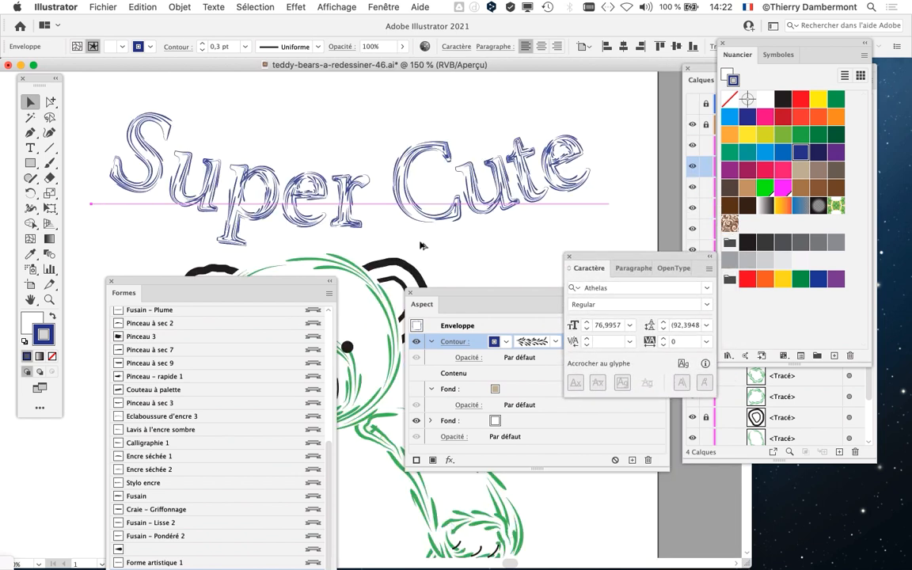
pyautogui.scroll(-1, 422, 245)
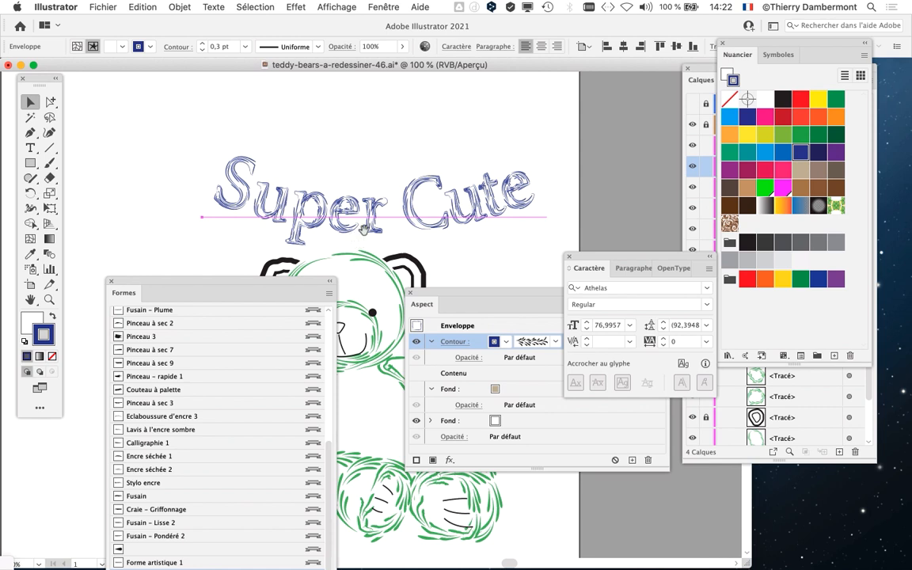
pyautogui.scroll(-5, 362, 227)
pyautogui.hscroll(5, 362, 227)
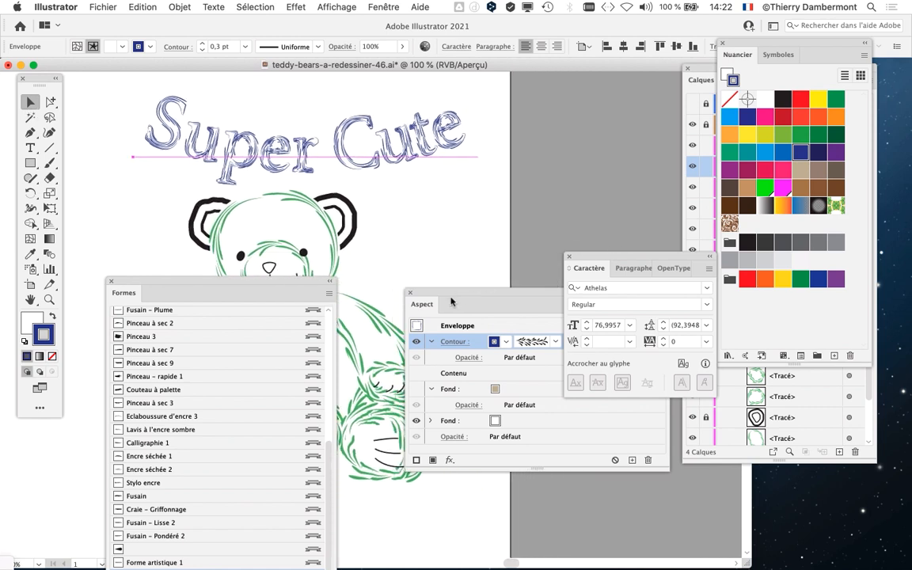
pyautogui.moveTo(440, 300); pyautogui.dragTo(422, 438)
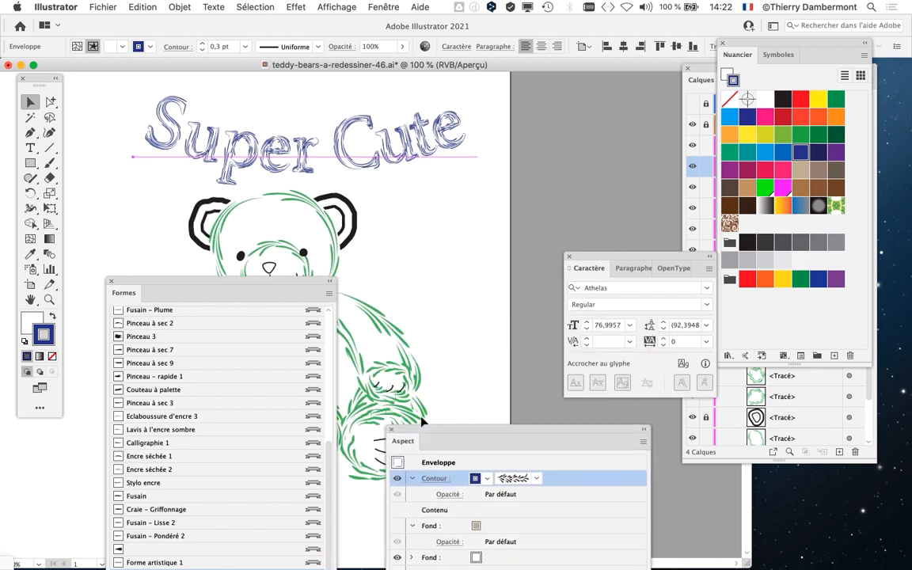
# Step: Lock the Enveloppe object in the dessin layer and clear the Calques, Formes and Aspect panels away from the bear
pyautogui.click(702, 71)
pyautogui.moveTo(702, 71); pyautogui.dragTo(524, 92)
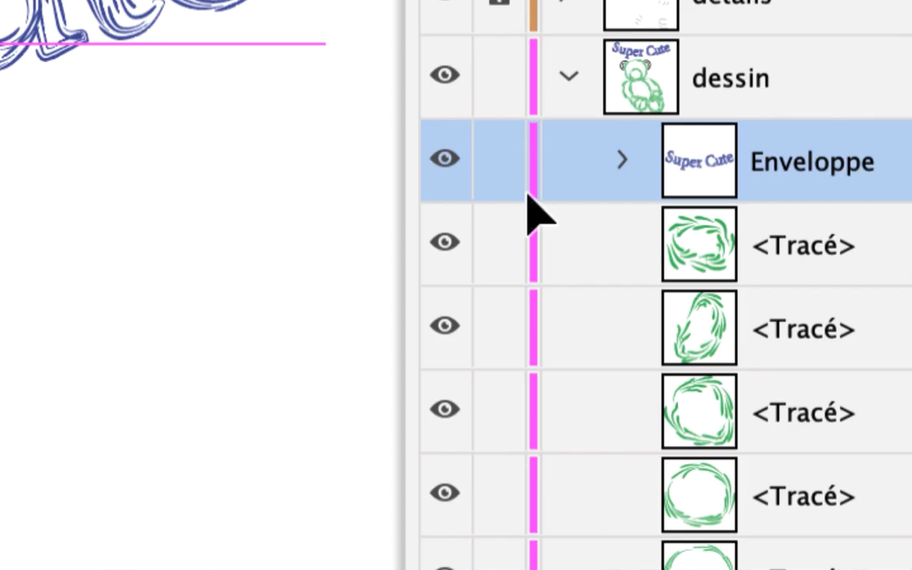
pyautogui.click(522, 188)
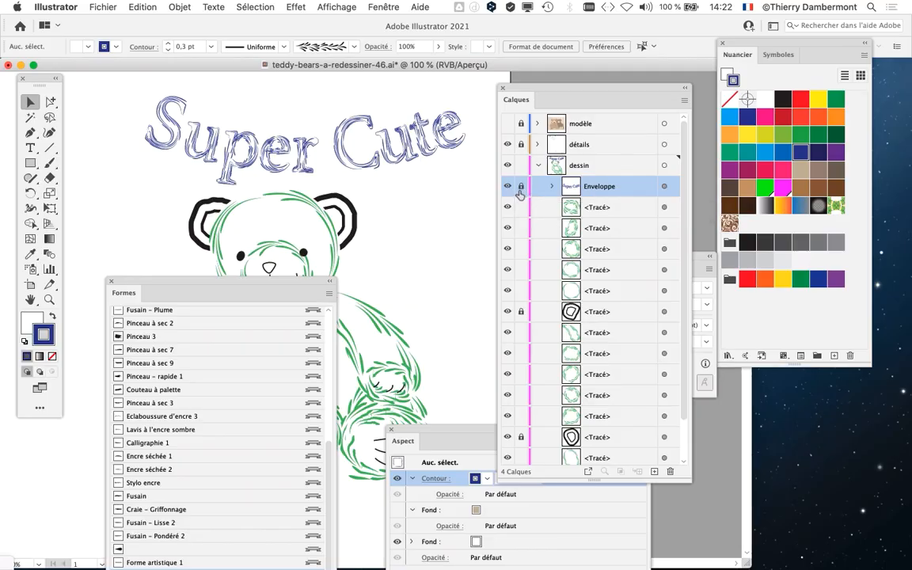
pyautogui.click(285, 134)
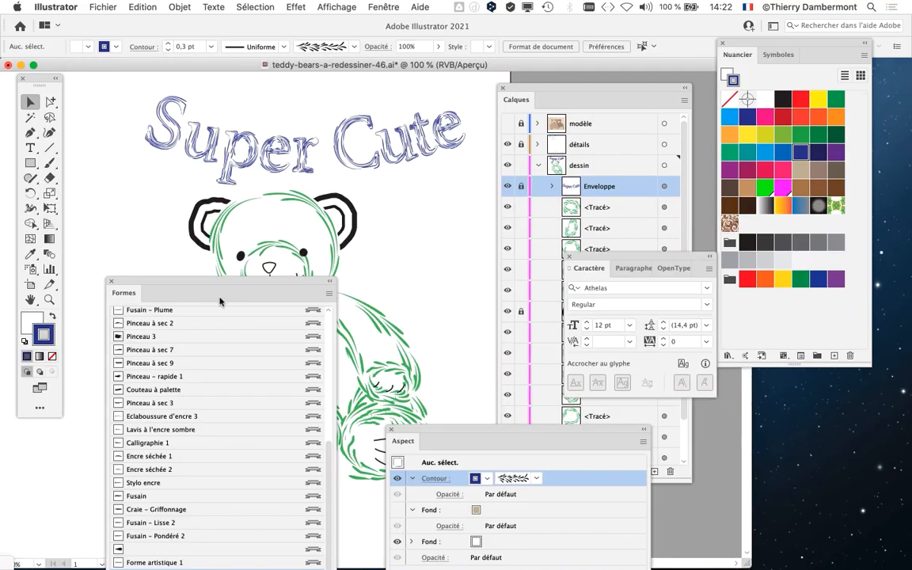
pyautogui.moveTo(116, 284)
pyautogui.mouseDown()
pyautogui.moveTo(737, 385)
pyautogui.moveTo(764, 487)
pyautogui.moveTo(720, 424)
pyautogui.mouseUp()
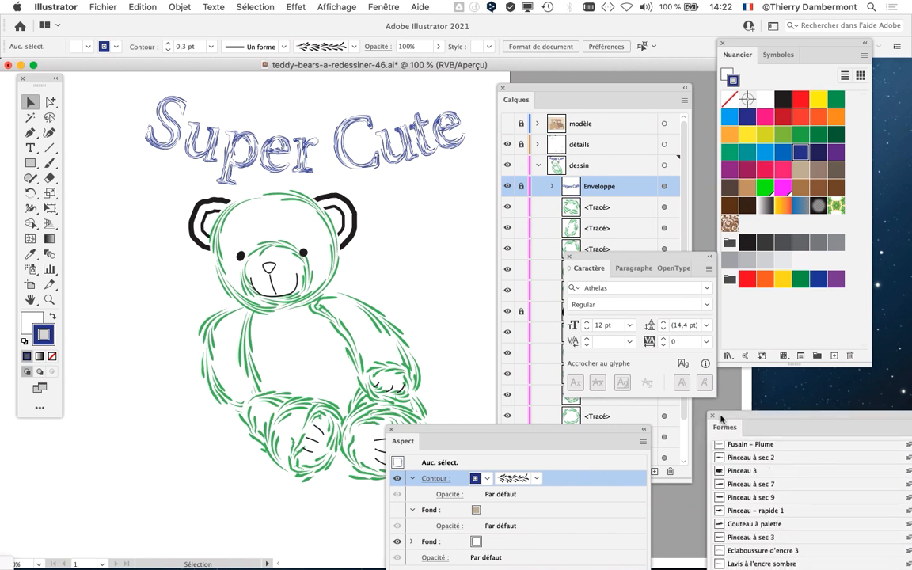
pyautogui.moveTo(597, 431); pyautogui.dragTo(158, 464)
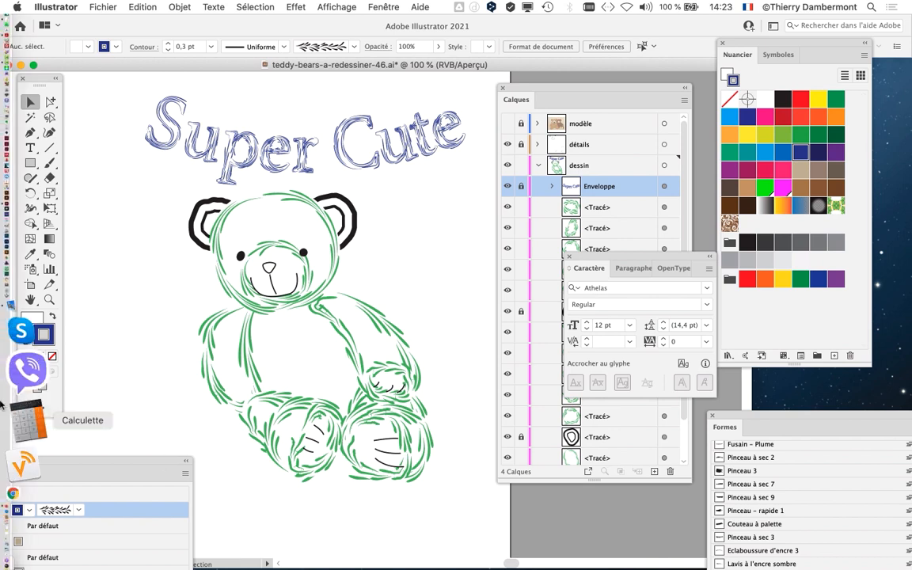
# Step: Switch to Firefox, open the Adobe Fonts site from the "typekit" search, and look over its home page
pyautogui.click(20, 380)
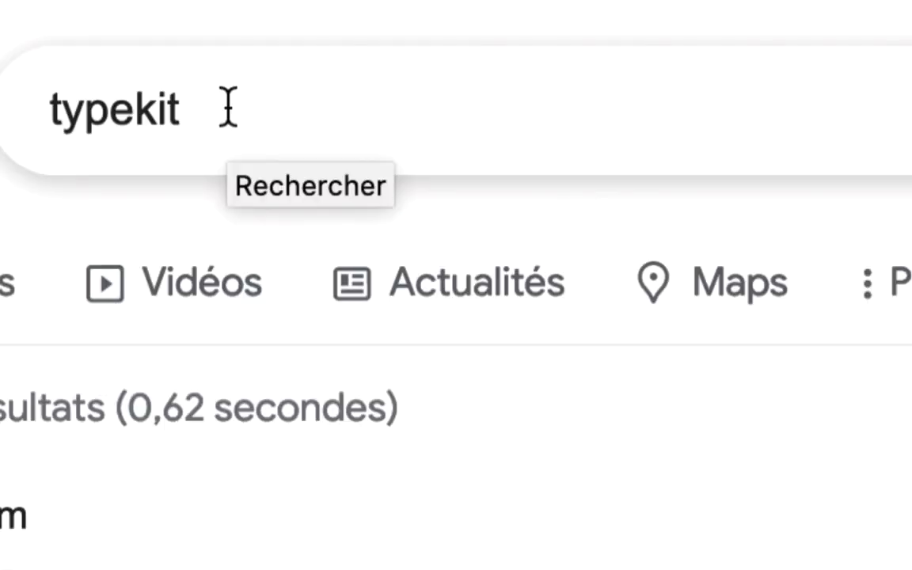
pyautogui.click(230, 107)
pyautogui.moveTo(229, 108); pyautogui.dragTo(172, 108)
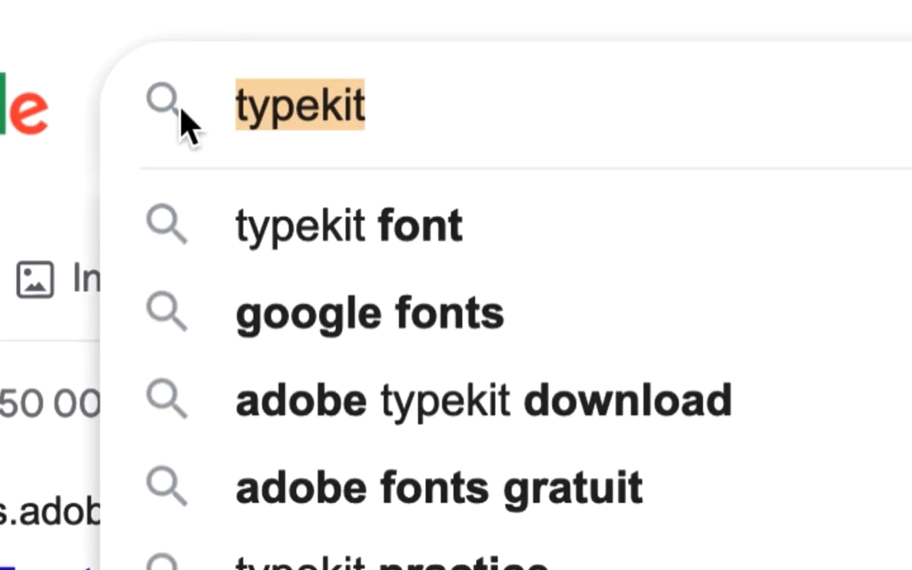
pyautogui.click(625, 203)
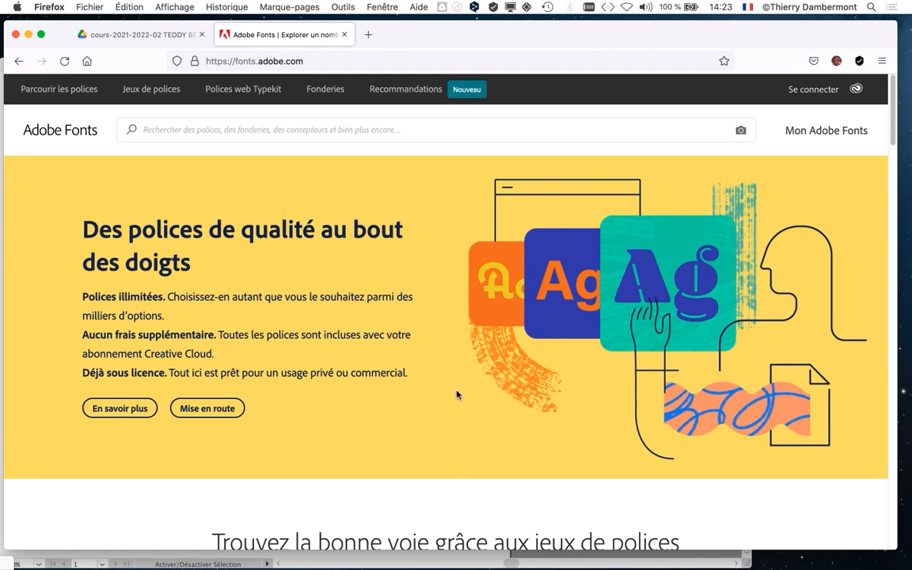
pyautogui.scroll(-2, 449, 382)
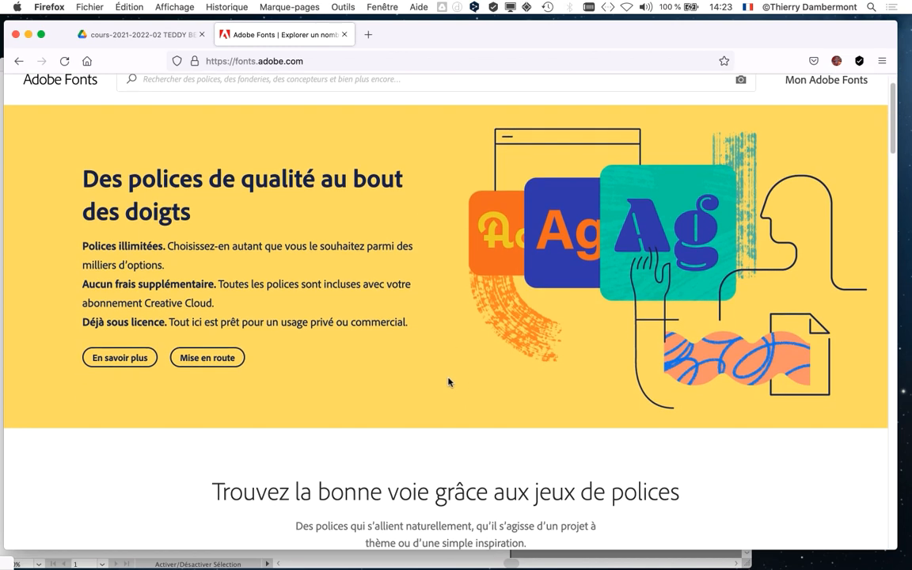
pyautogui.scroll(-1, 448, 382)
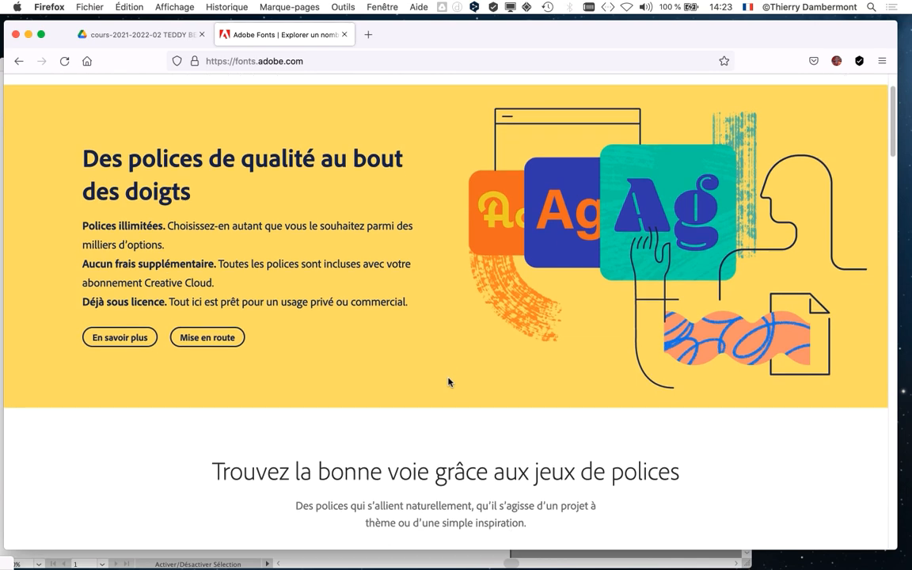
pyautogui.scroll(-8, 448, 382)
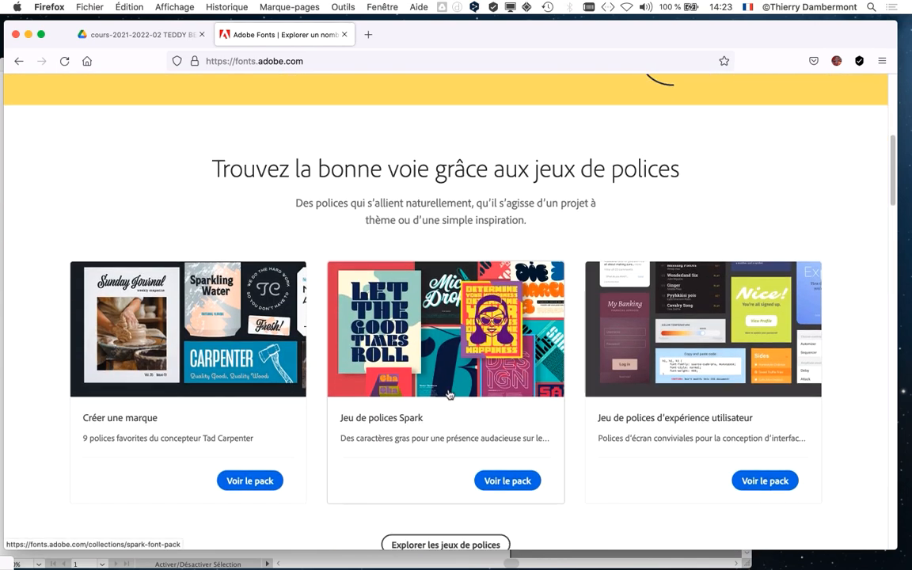
pyautogui.scroll(-7, 448, 393)
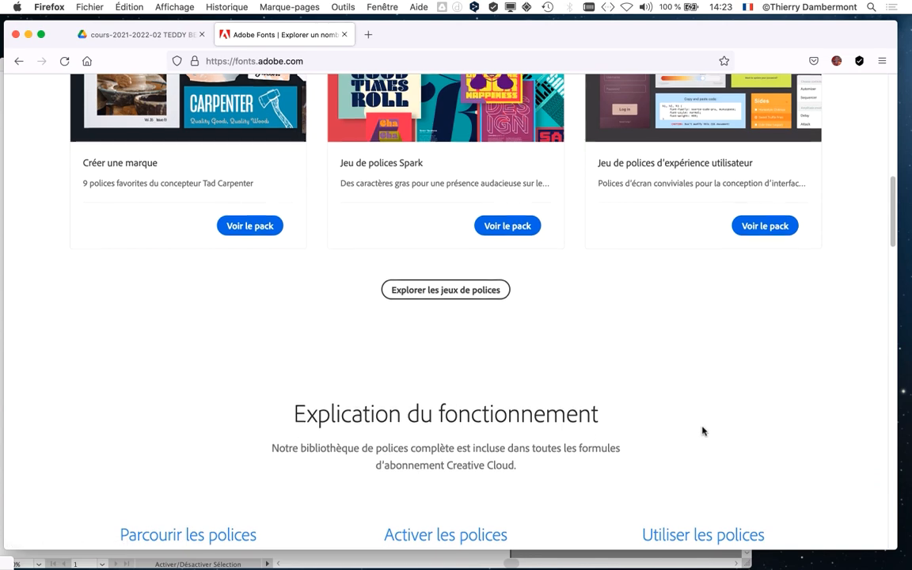
pyautogui.scroll(-6, 702, 431)
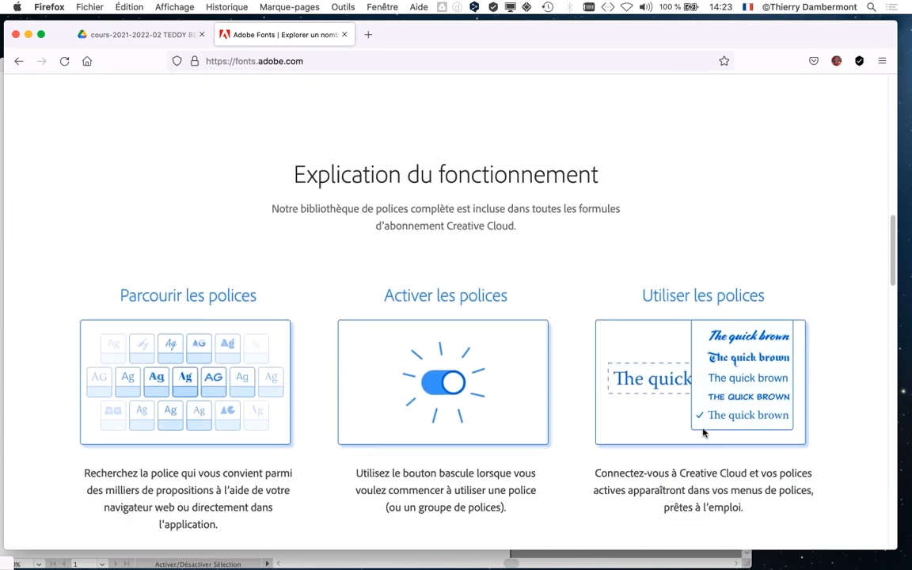
pyautogui.press('Home')
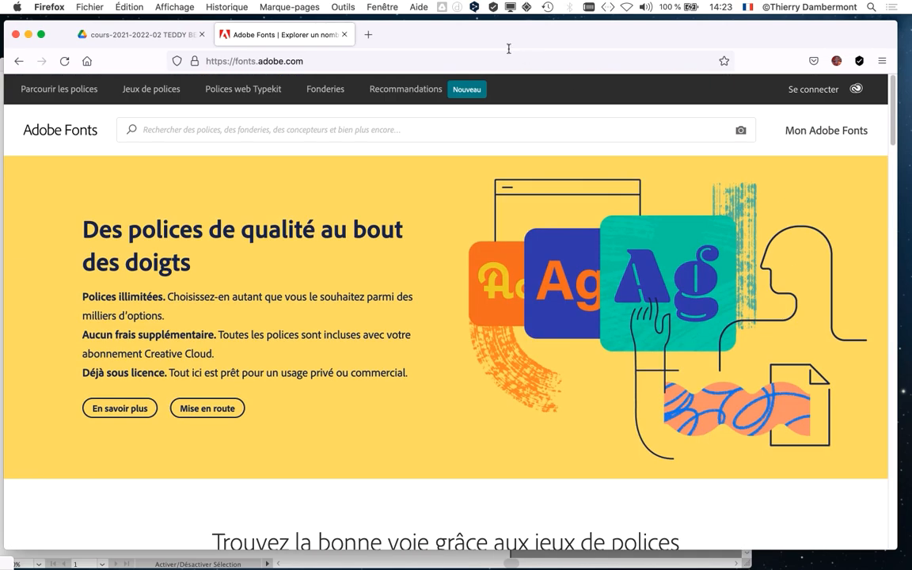
# Step: Search for "google fonts" in a new tab, open the Google Fonts site, and browse its font families
pyautogui.click(368, 34)
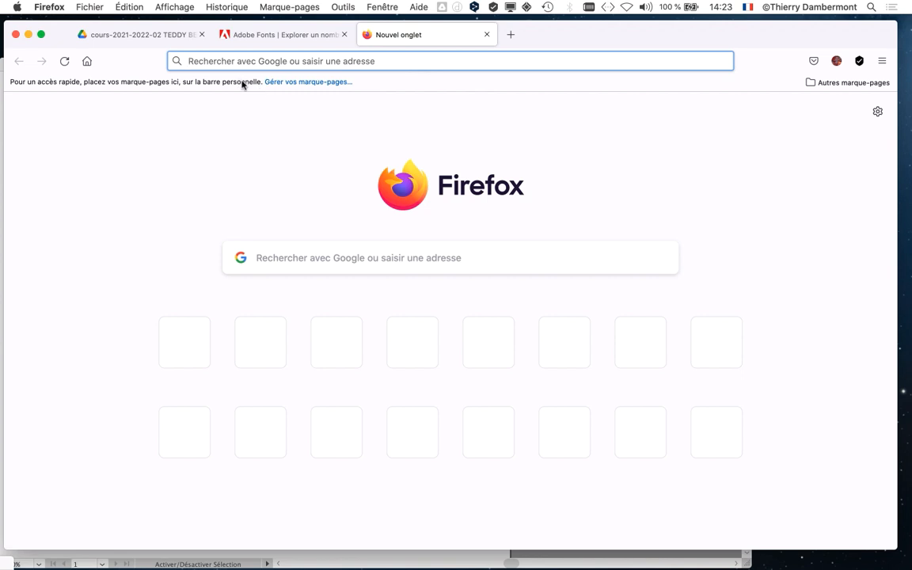
pyautogui.click(271, 258)
pyautogui.write('goo')
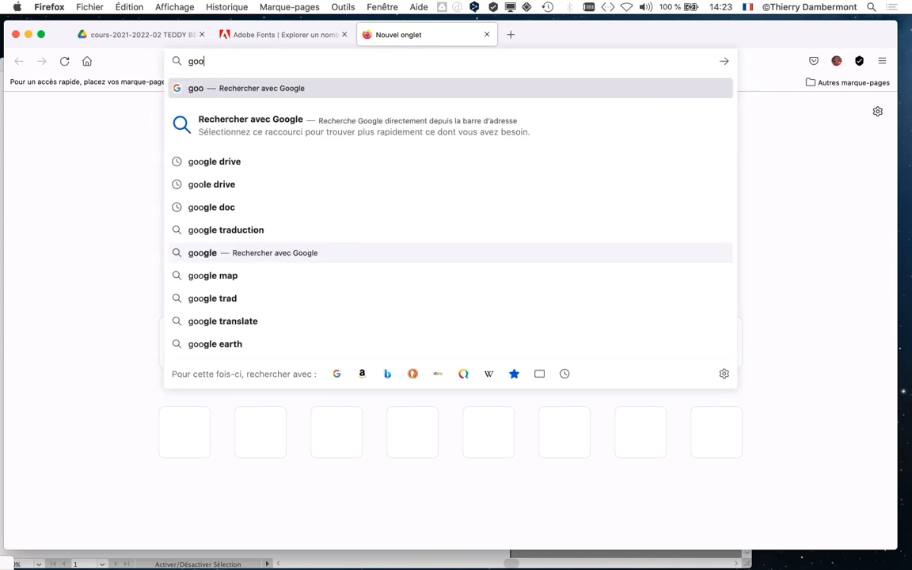
pyautogui.write('gle fonts')
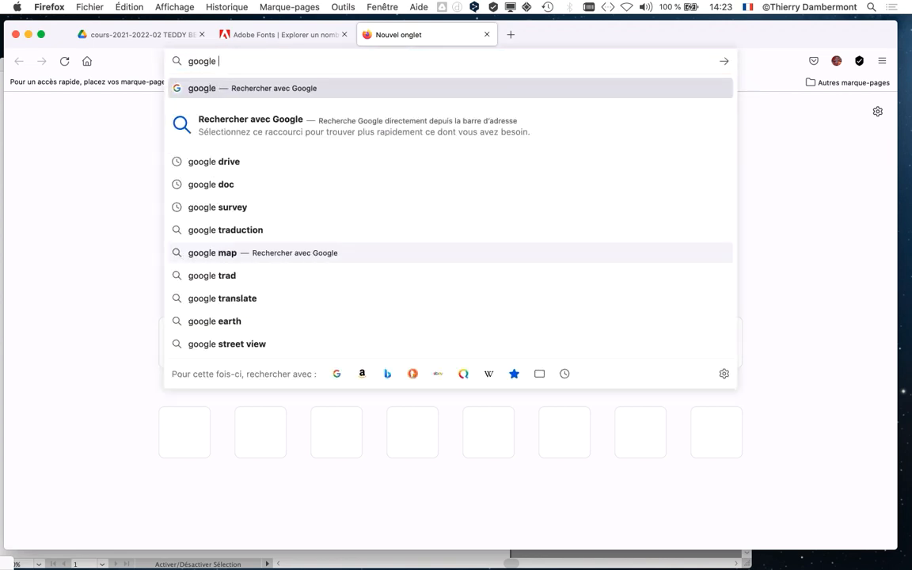
pyautogui.press('Return')
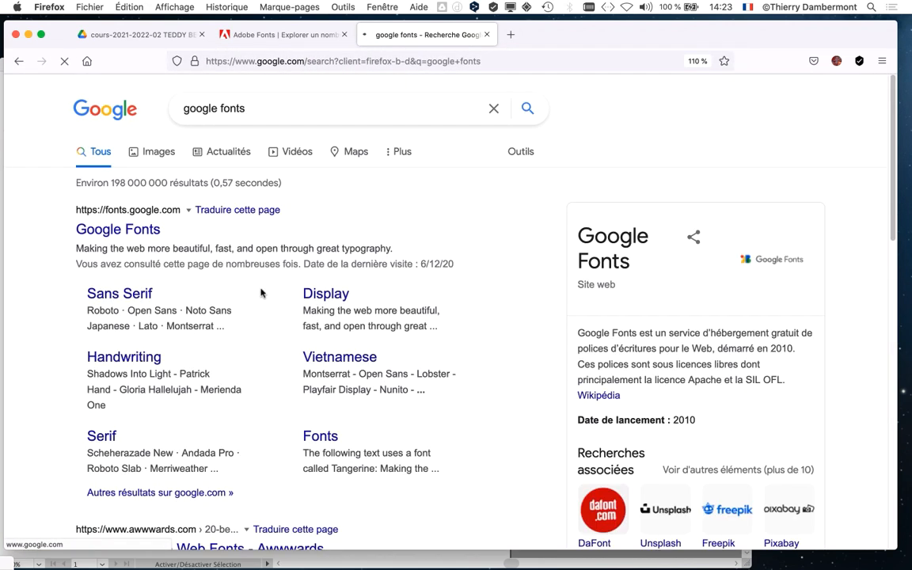
pyautogui.click(94, 225)
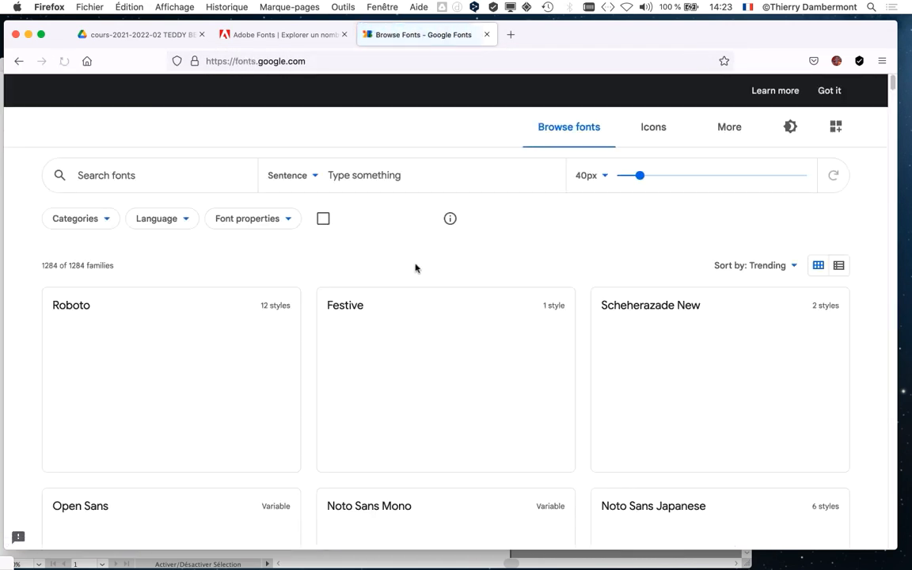
pyautogui.scroll(-2, 528, 366)
pyautogui.scroll(-5, 527, 366)
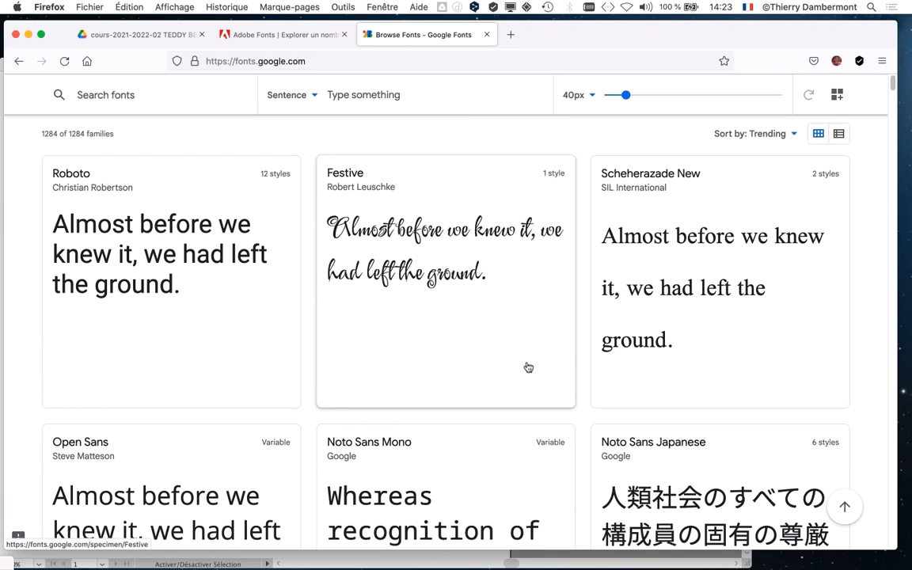
pyautogui.scroll(-5, 525, 371)
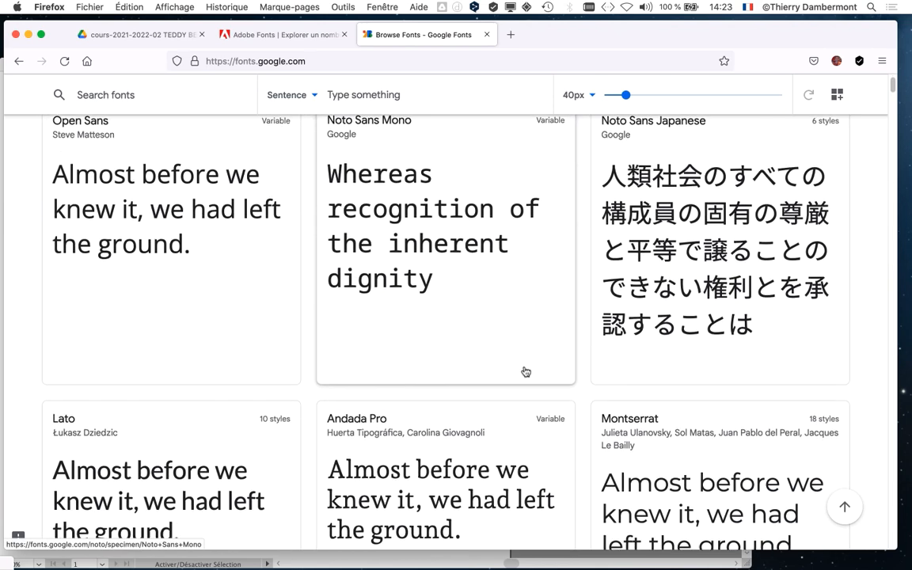
pyautogui.scroll(-4, 524, 371)
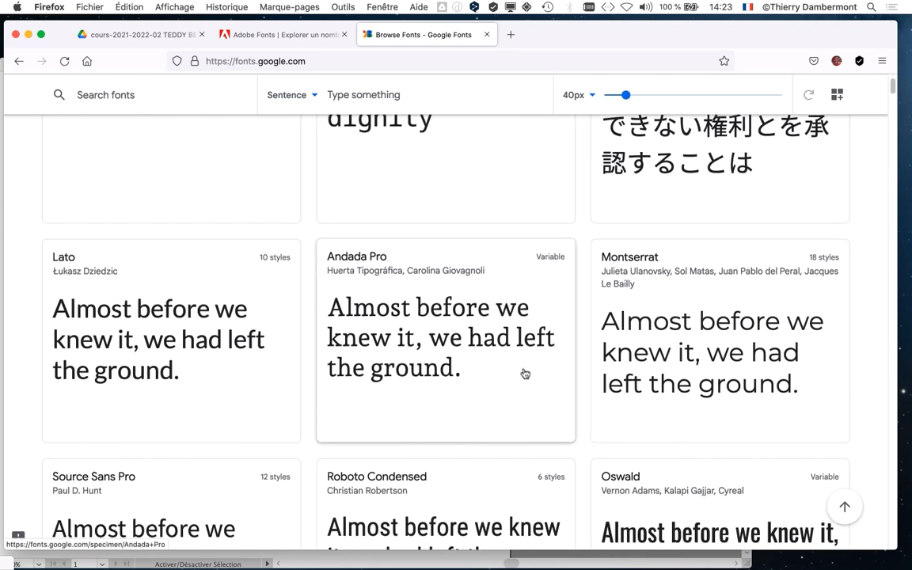
# Step: Look through the font families listed on Google Fonts, from the trending fonts down past Merriweather and Playfair Display
pyautogui.scroll(-5, 521, 378)
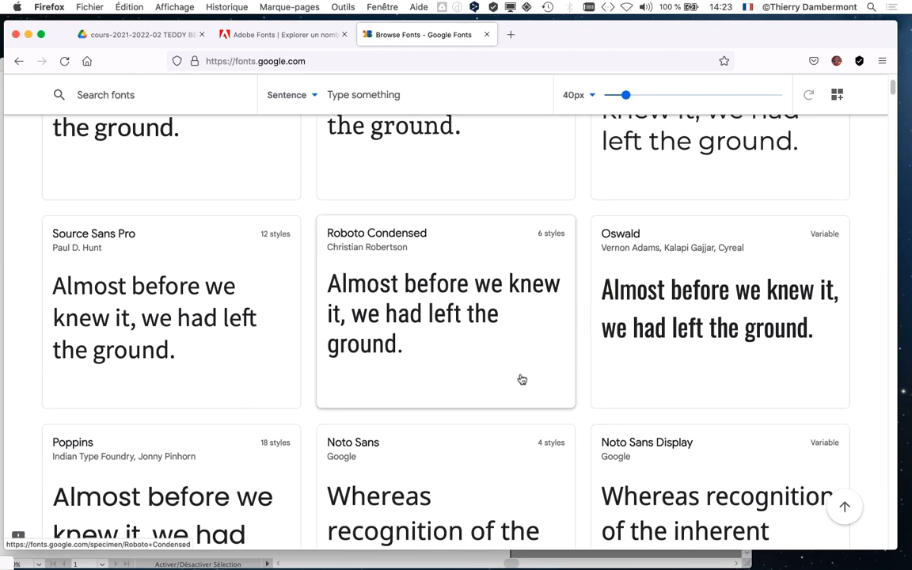
pyautogui.scroll(-5, 521, 379)
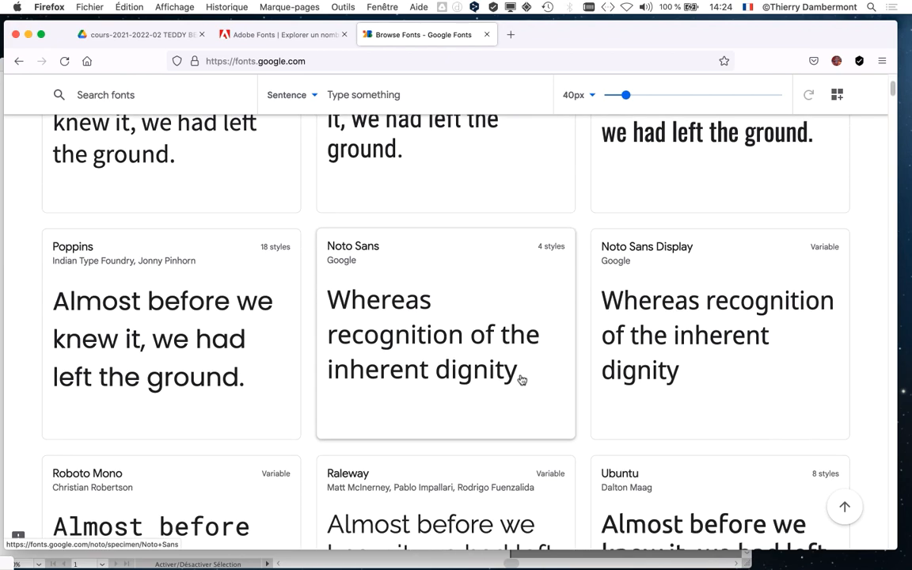
pyautogui.scroll(-10, 521, 382)
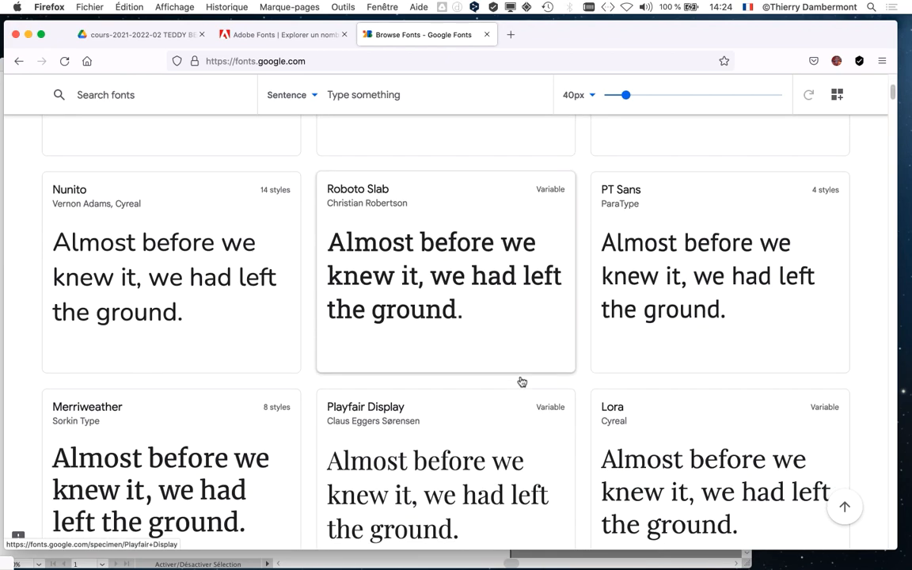
pyautogui.scroll(20, 519, 381)
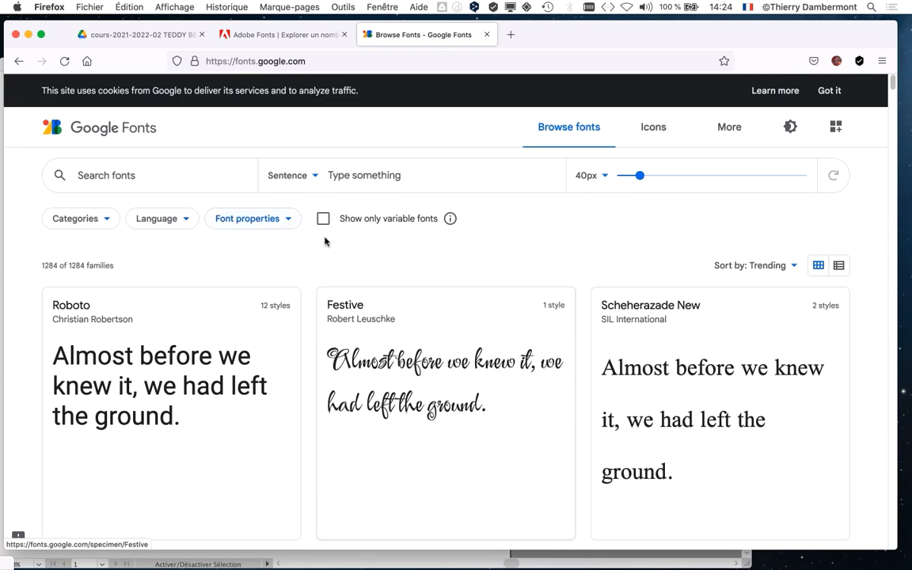
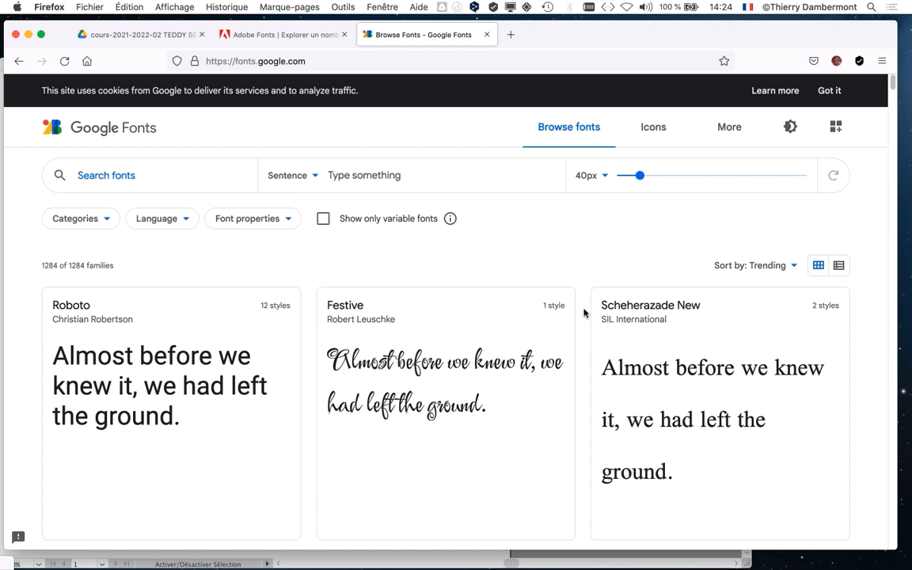
pyautogui.scroll(-8, 583, 314)
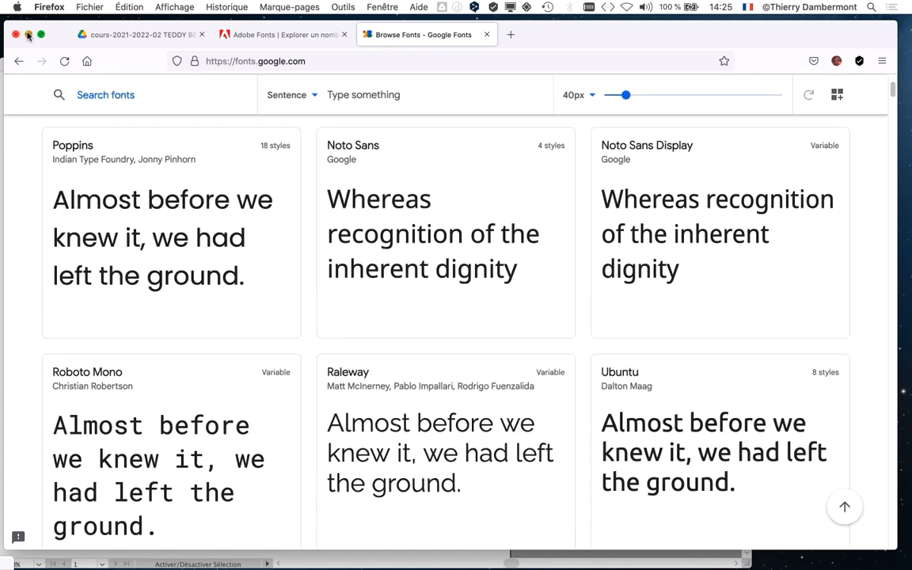
# Step: Return to Illustrator and examine the green drop-shaped strokes on the bear's body and paws up close
pyautogui.press('super+h')
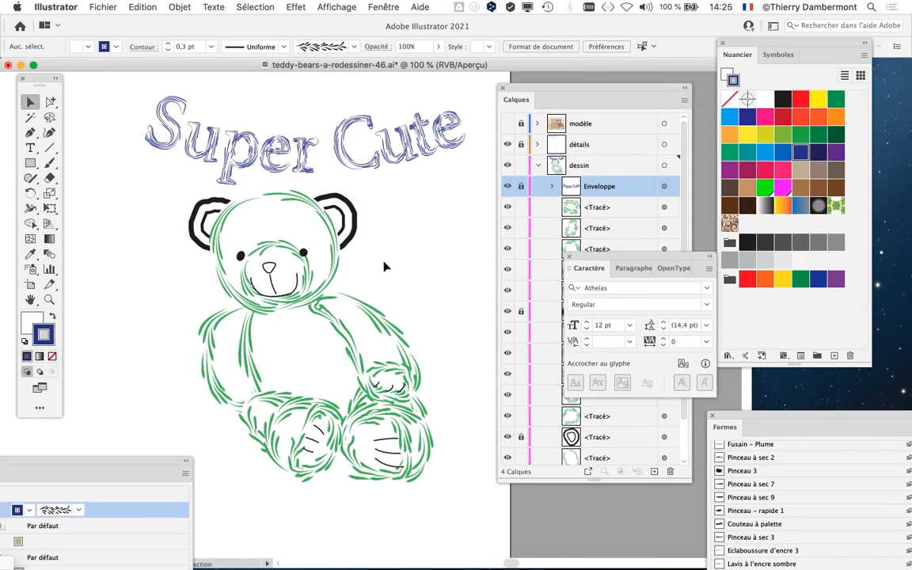
pyautogui.press('super+minus')
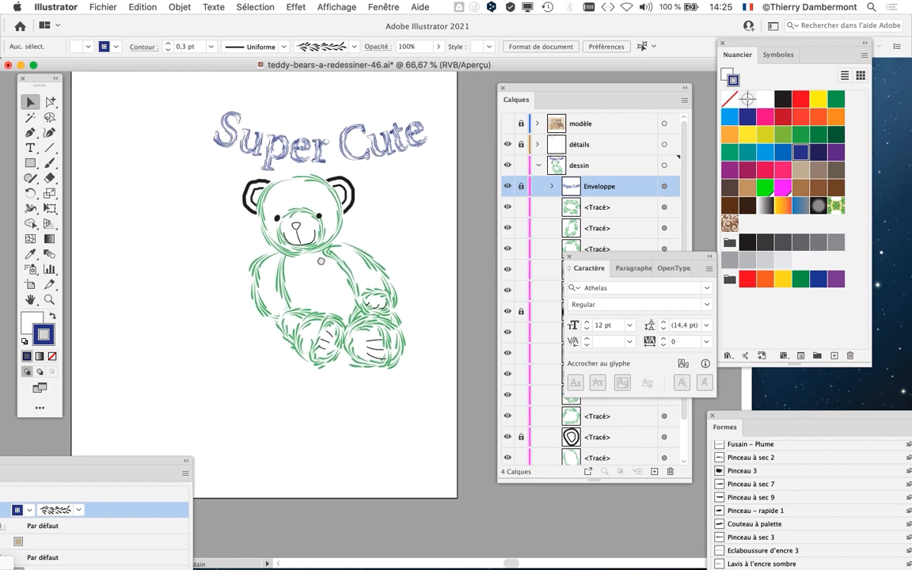
pyautogui.press('super+plus')
pyautogui.press('super+plus')
pyautogui.moveTo(299, 266); pyautogui.dragTo(309, 311)
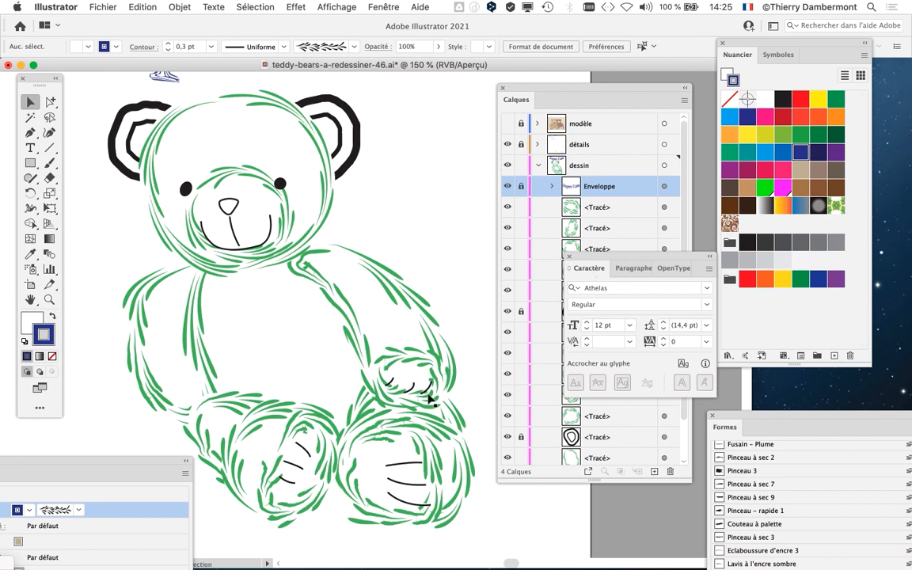
pyautogui.press('super+plus')
pyautogui.press('super+plus')
pyautogui.moveTo(370, 307); pyautogui.dragTo(307, 253)
pyautogui.press('super+minus')
pyautogui.press('super+minus')
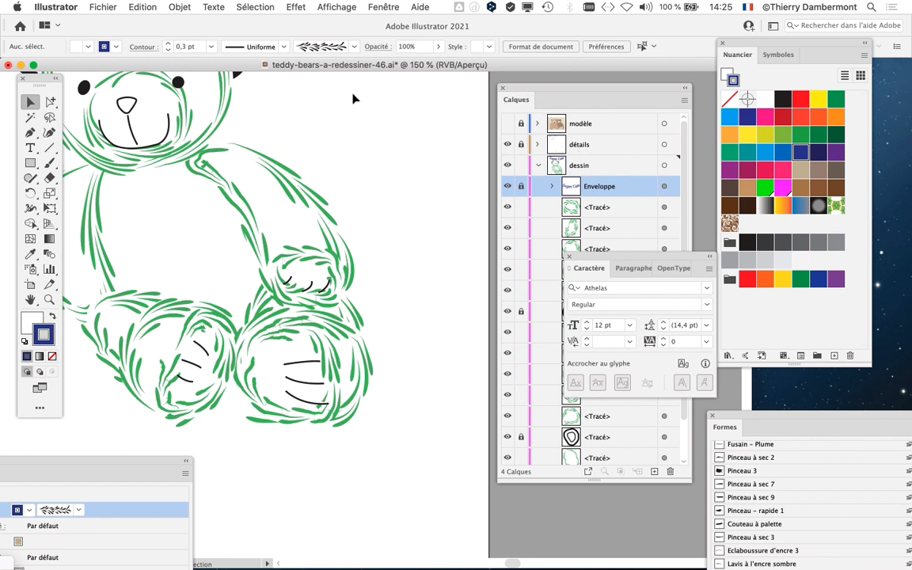
# Step: Switch to Finder and open creation-brushe-04.ai from the teddy bear 12 folder
pyautogui.press('super+Tab')
pyautogui.press('super+Tab')
pyautogui.press('super+Tab')
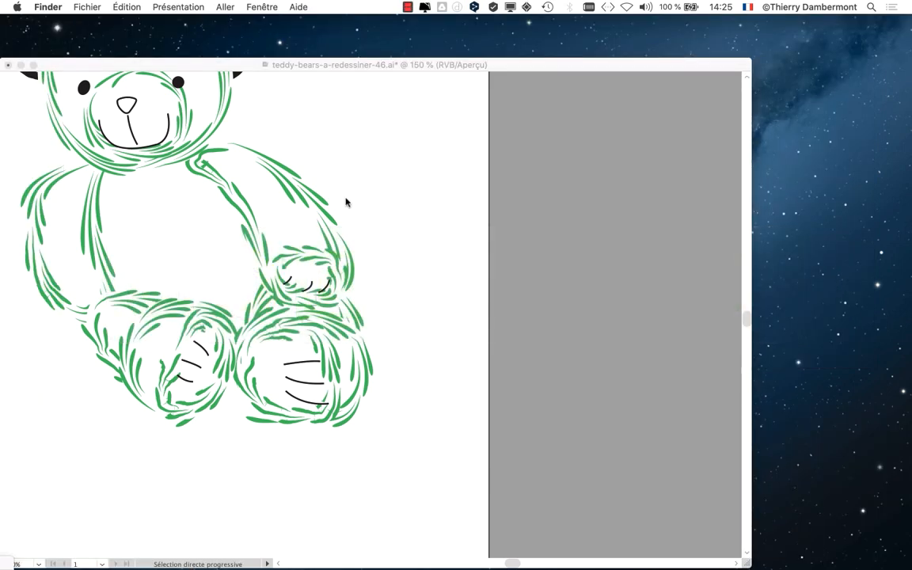
pyautogui.click(93, 8)
pyautogui.click(144, 23)
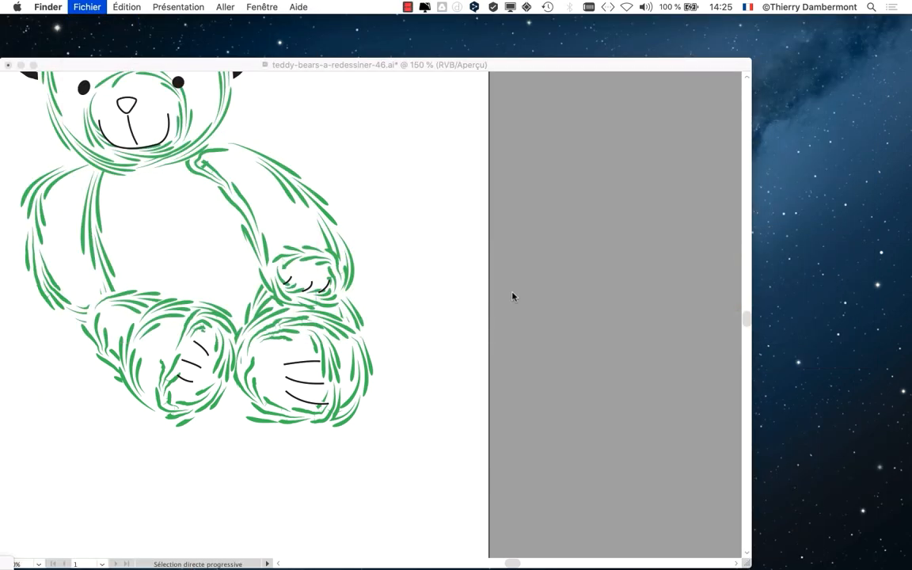
pyautogui.click(119, 205)
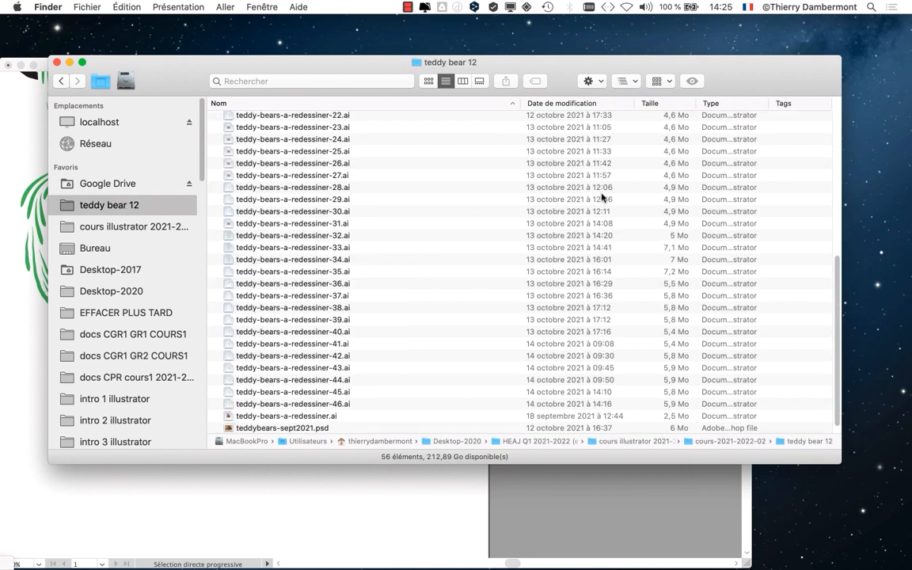
pyautogui.scroll(10, 551, 303)
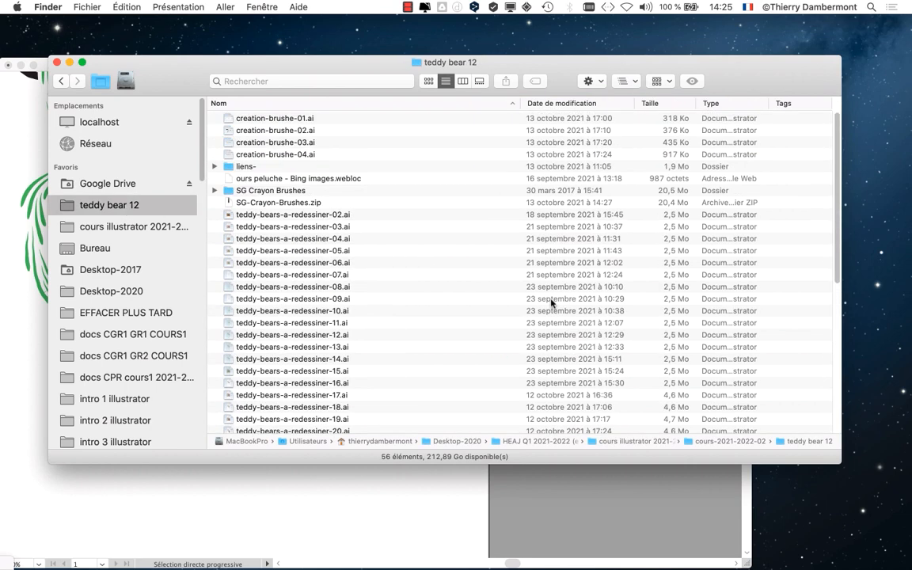
pyautogui.click(273, 156)
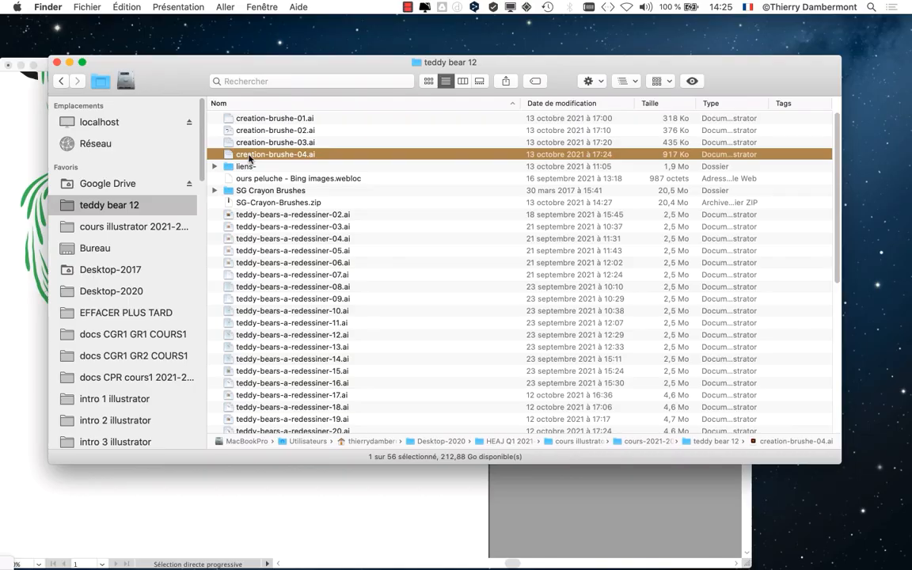
pyautogui.doubleClick(228, 158)
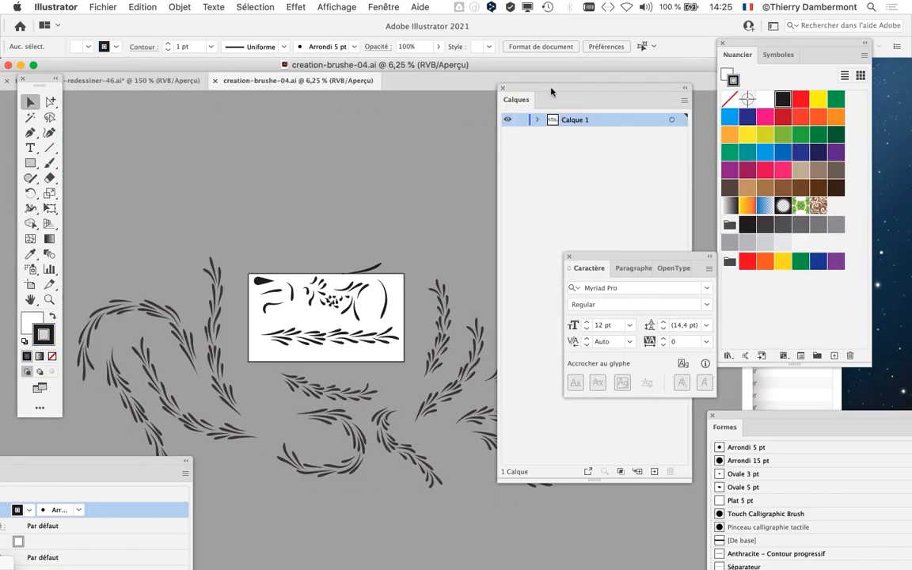
# Step: Move the Calques panel away from the artwork and look over the curved leaf branches around the artboard
pyautogui.moveTo(550, 92); pyautogui.dragTo(641, 76)
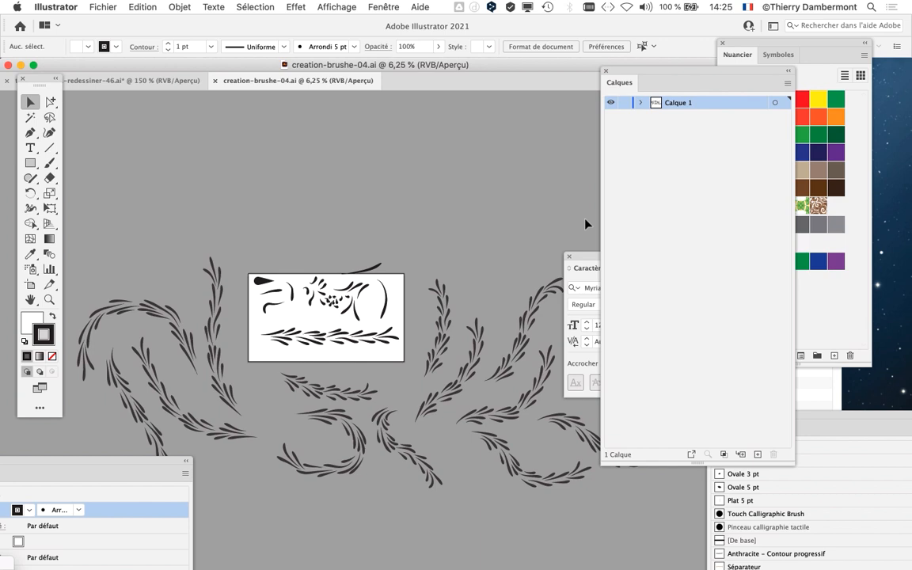
pyautogui.press('super+minus')
pyautogui.scroll(-5, 332, 253)
pyautogui.hscroll(5, 332, 253)
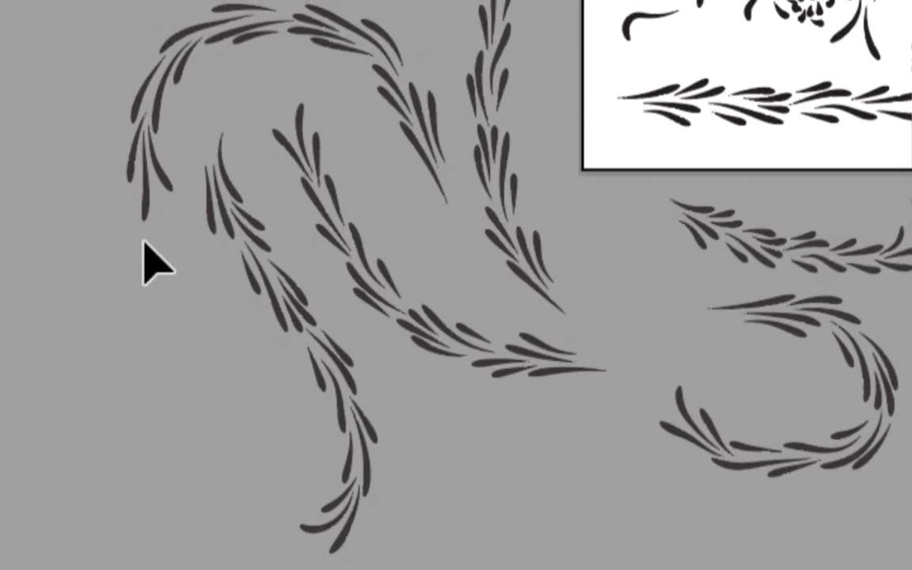
pyautogui.moveTo(146, 242); pyautogui.dragTo(183, 256)
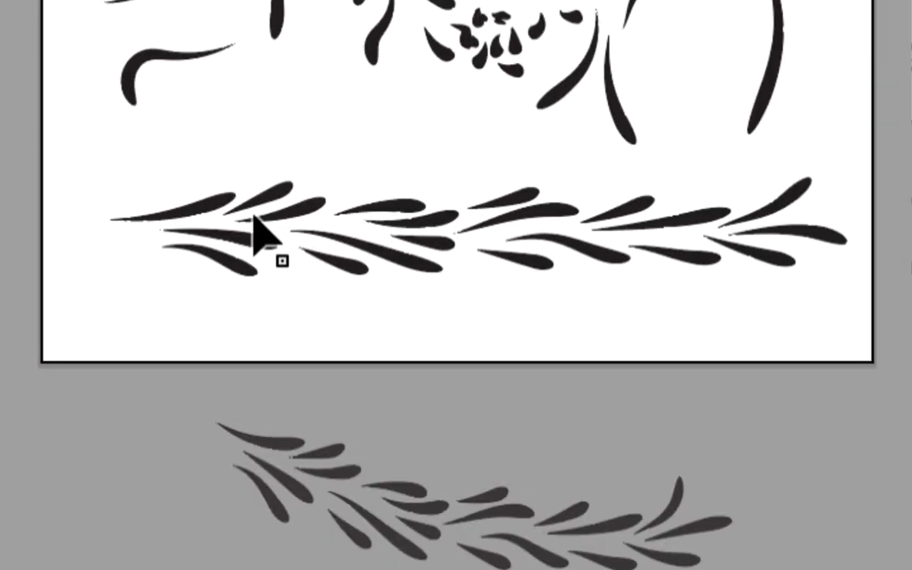
# Step: Select individual drops in the horizontal leaf branch on the artboard to inspect the paths behind them
pyautogui.click(266, 213)
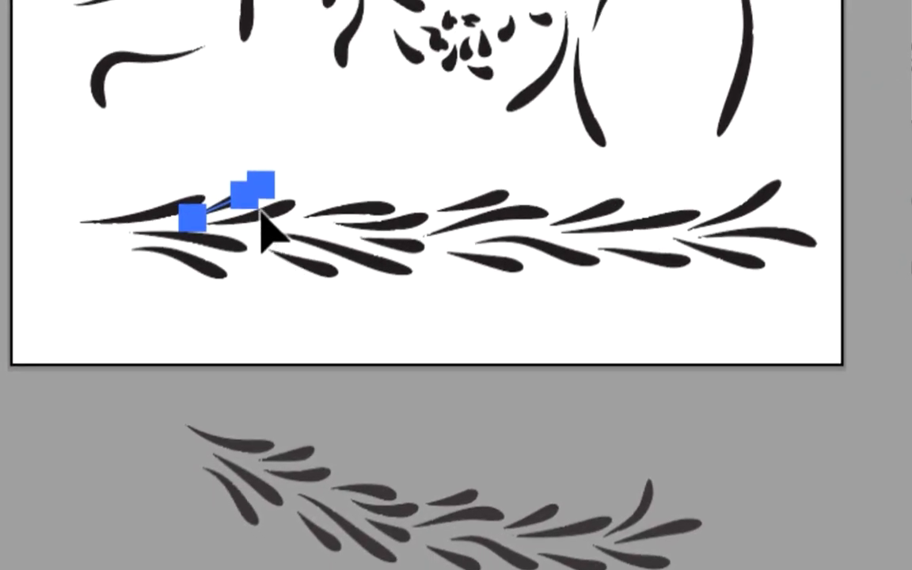
pyautogui.click(335, 262)
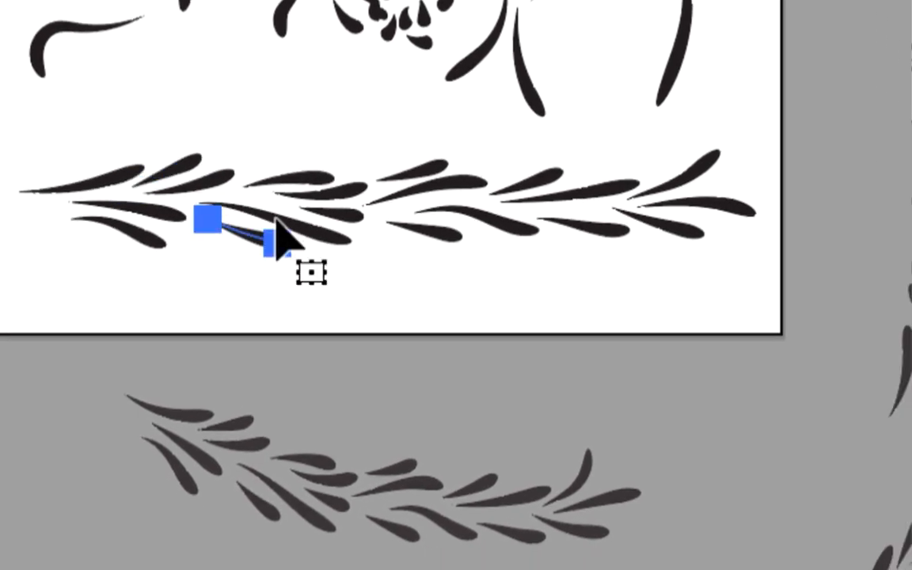
pyautogui.scroll(6, 279, 231)
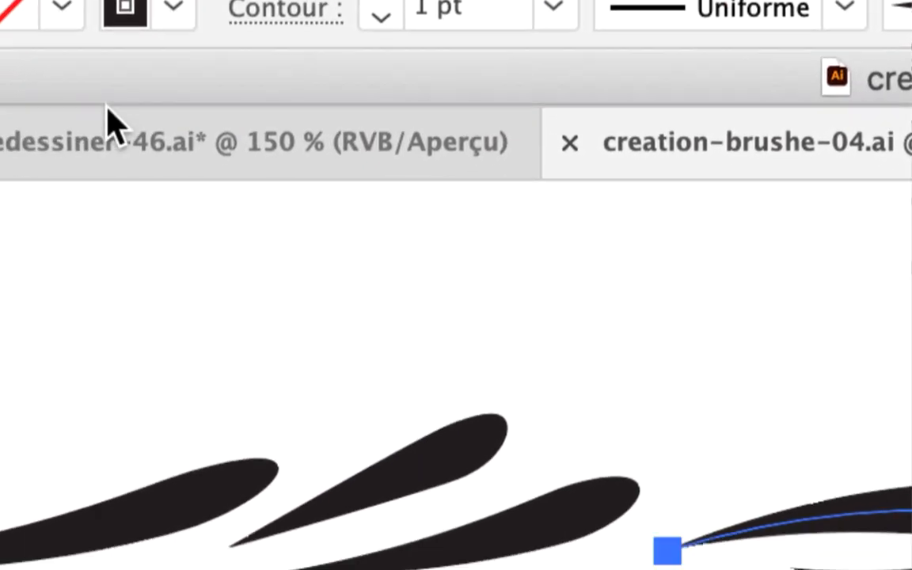
pyautogui.scroll(-4, 138, 210)
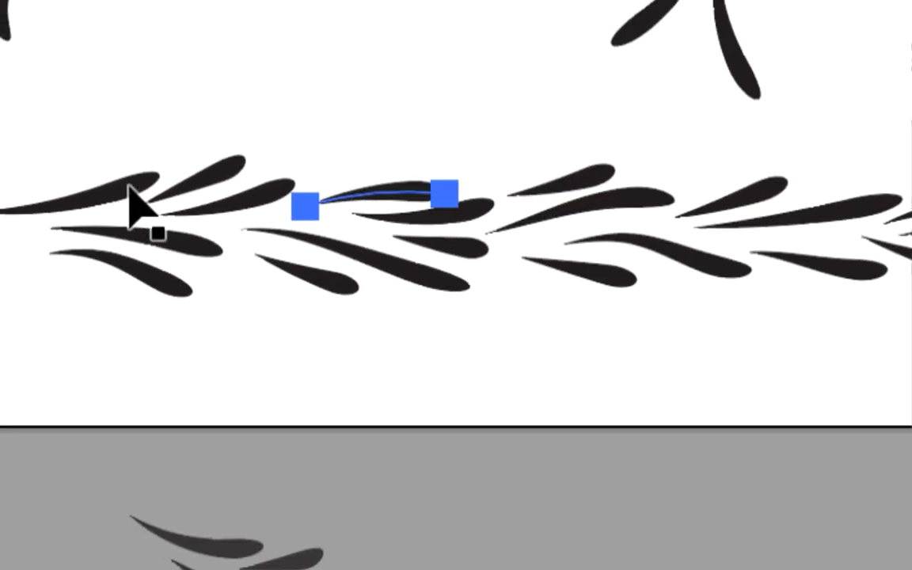
# Step: Inspect the teardrop shape in the artboard's corner and compare it with the drops of the horizontal leaf branch
pyautogui.scroll(-3, 130, 202)
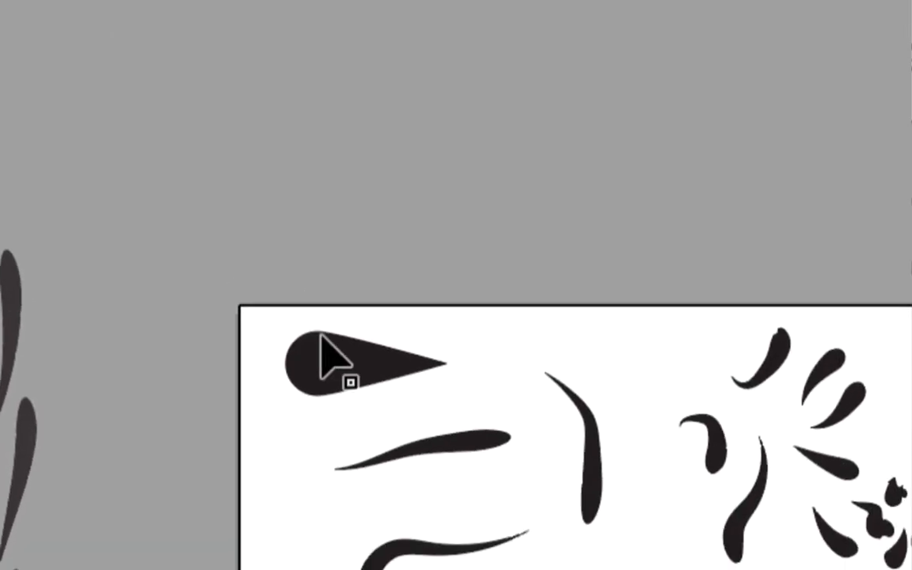
pyautogui.click(321, 341)
pyautogui.click(357, 411)
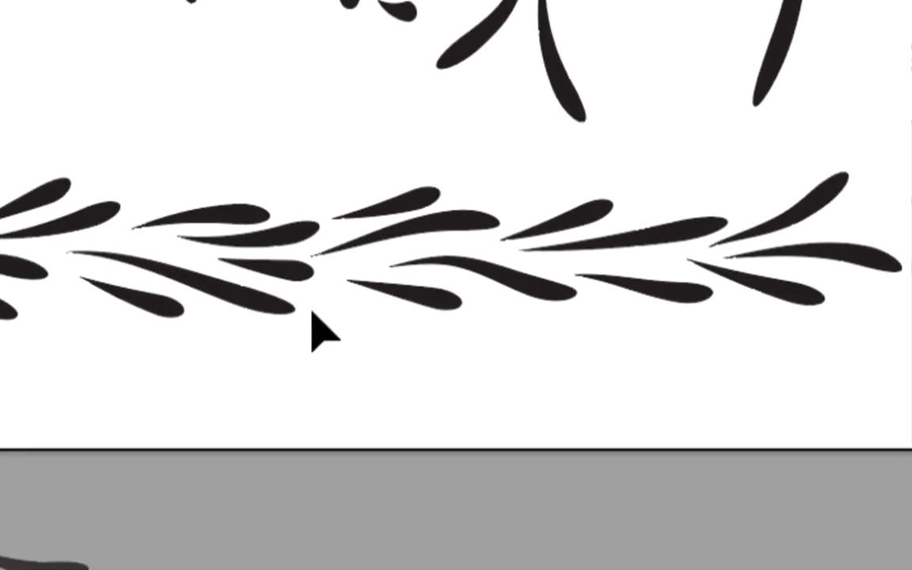
pyautogui.click(311, 315)
pyautogui.click(299, 334)
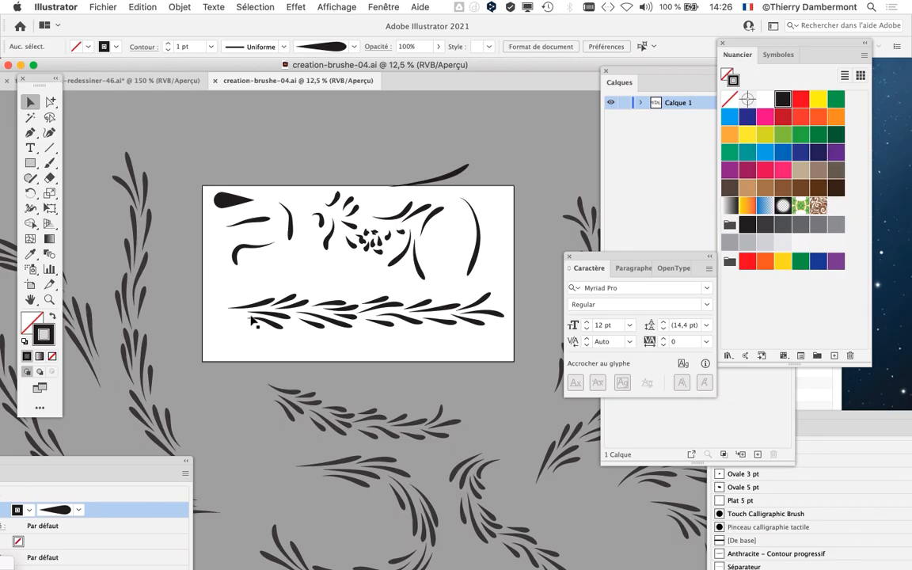
# Step: Select the leaf branch just below the artboard with the Sélection directe tool to show its path's anchor points
pyautogui.scroll(-5, 316, 340)
pyautogui.scroll(2, 317, 237)
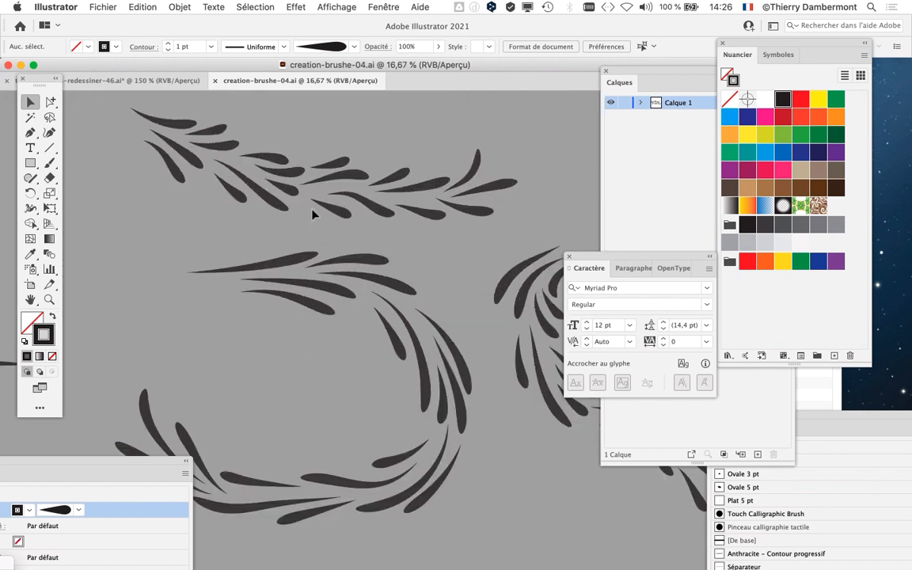
pyautogui.click(294, 188)
pyautogui.moveTo(295, 188); pyautogui.dragTo(252, 252)
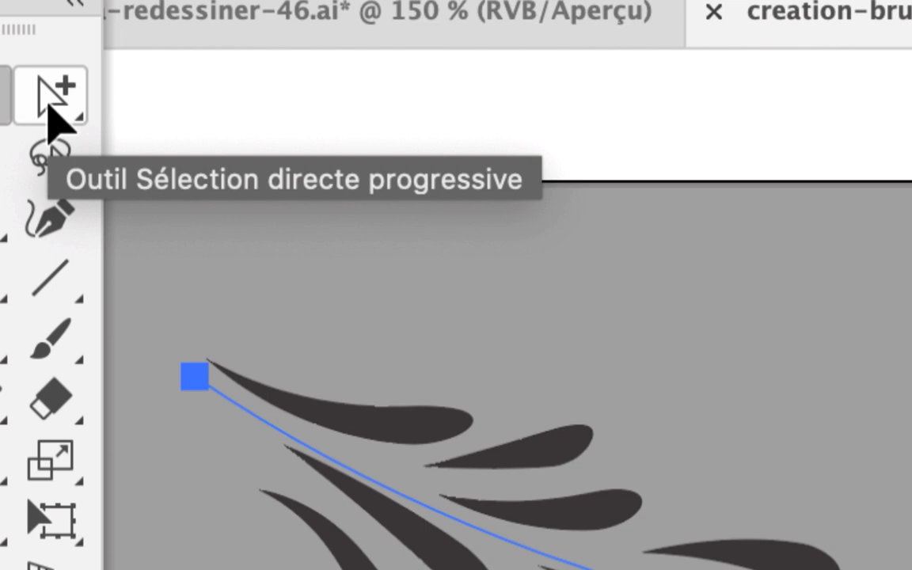
pyautogui.click(51, 103)
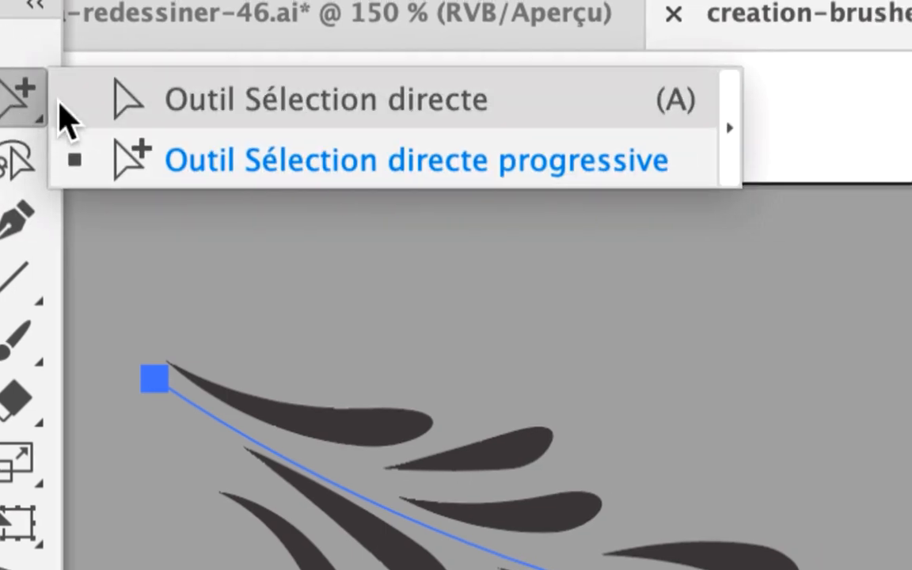
pyautogui.click(131, 100)
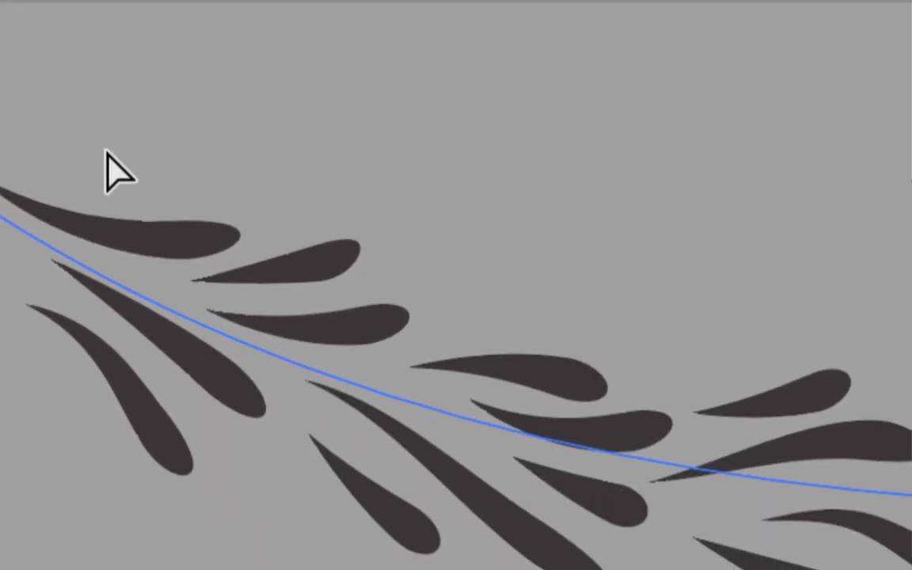
pyautogui.click(106, 168)
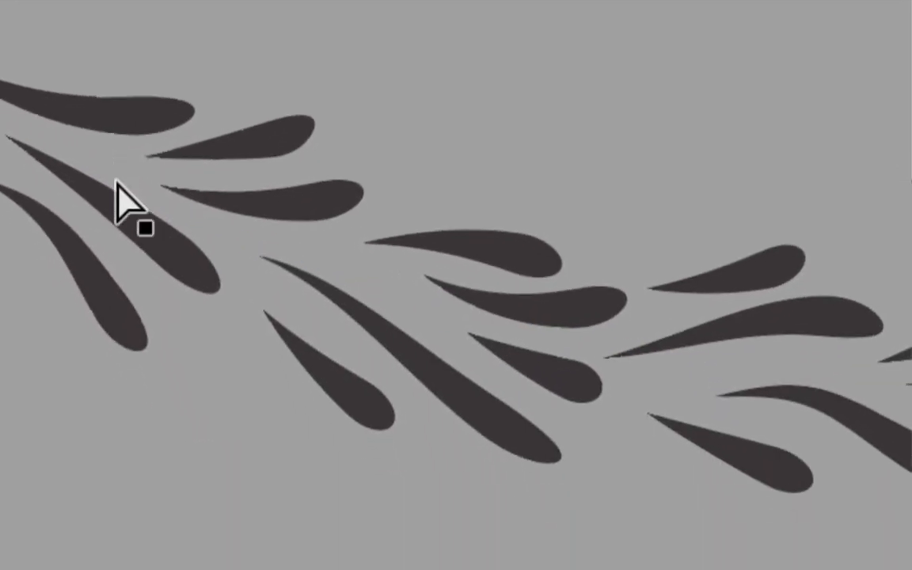
pyautogui.click(117, 201)
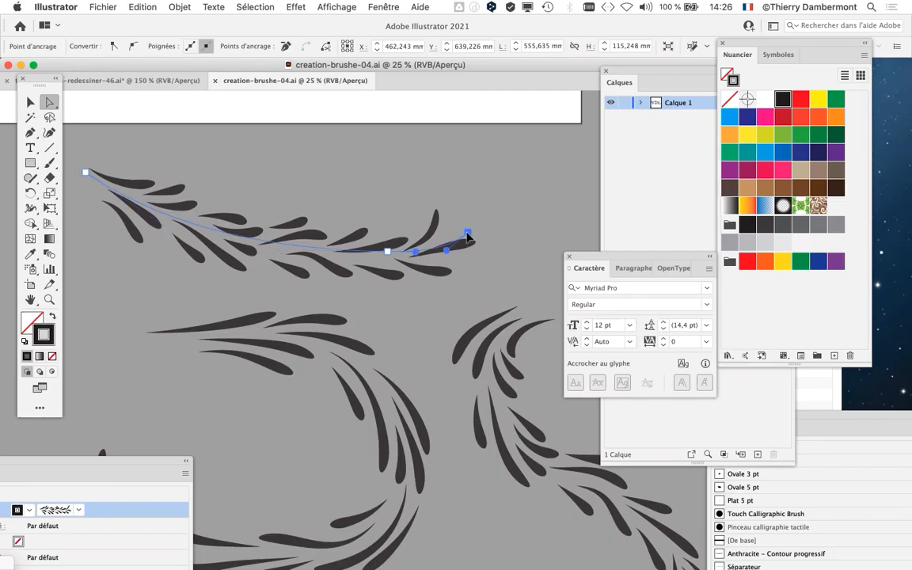
# Step: Reshape the branch into a wave by moving its end points, middle anchor and start handle, and check the bare path in outline display
pyautogui.moveTo(468, 232)
pyautogui.mouseDown()
pyautogui.moveTo(466, 163)
pyautogui.moveTo(537, 181)
pyautogui.mouseUp()
pyautogui.moveTo(387, 252)
pyautogui.mouseDown()
pyautogui.moveTo(363, 211)
pyautogui.moveTo(350, 158)
pyautogui.mouseUp()
pyautogui.moveTo(85, 174)
pyautogui.mouseDown()
pyautogui.moveTo(126, 249)
pyautogui.moveTo(147, 261)
pyautogui.mouseUp()
pyautogui.moveTo(235, 323)
pyautogui.mouseDown()
pyautogui.moveTo(122, 148)
pyautogui.moveTo(208, 156)
pyautogui.mouseUp()
pyautogui.moveTo(348, 159); pyautogui.dragTo(341, 253)
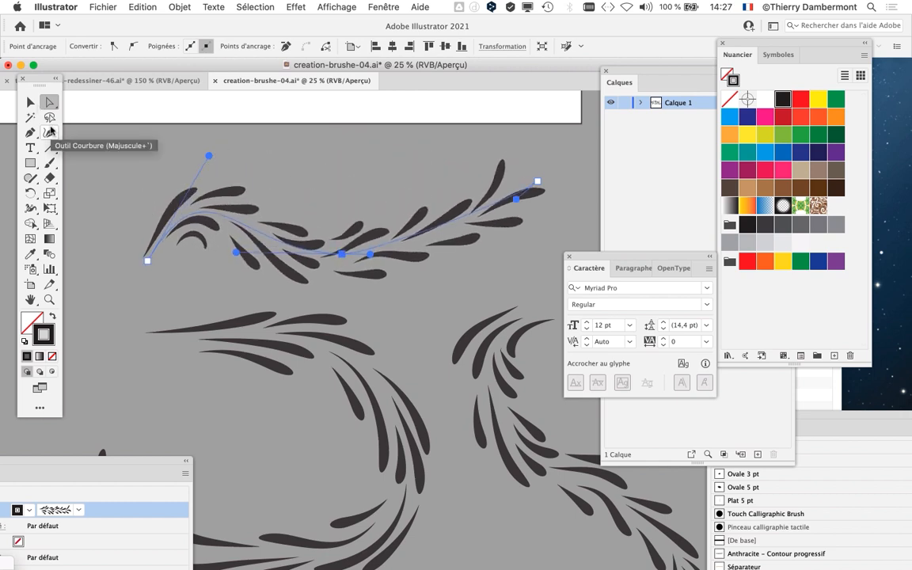
pyautogui.press('super+y')
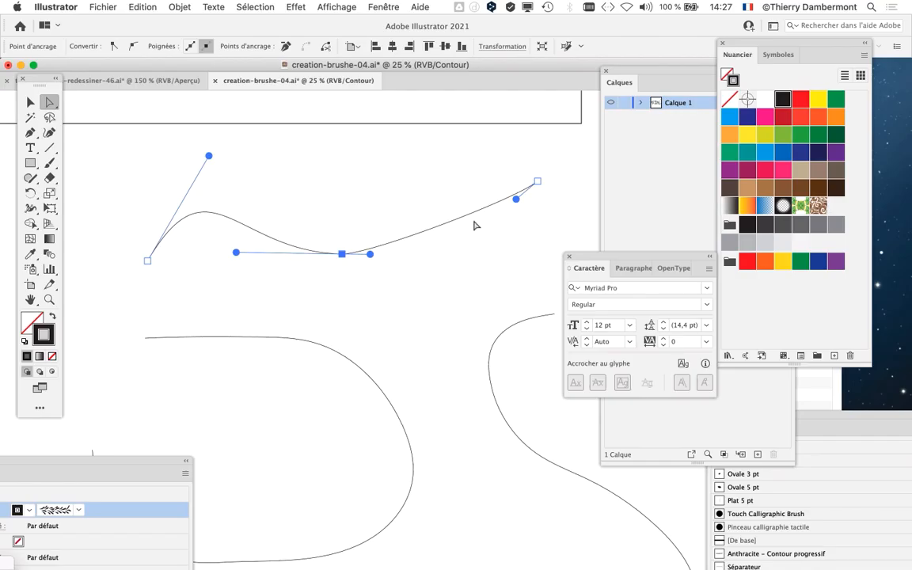
pyautogui.press('super+y')
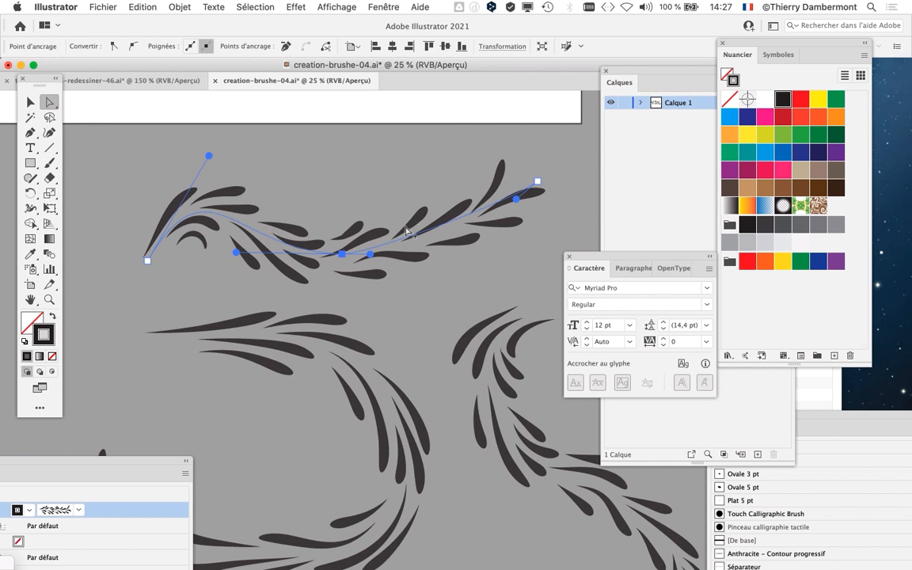
# Step: Select the wavy branch below the artboard with the Sélection tool and move the Caractère and Calques panels clear of the surrounding branches
pyautogui.scroll(-1, 406, 231)
pyautogui.press('v')
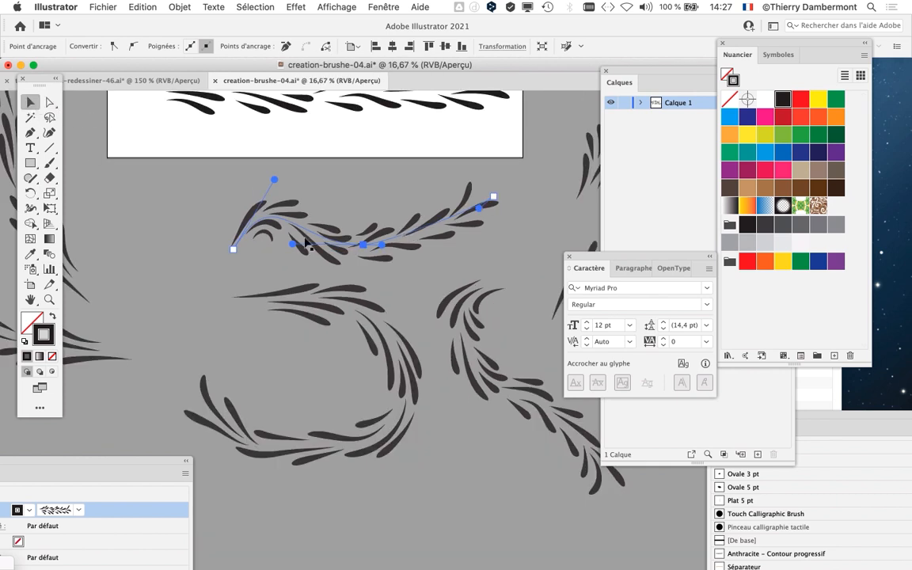
pyautogui.click(344, 219)
pyautogui.scroll(-2, 362, 281)
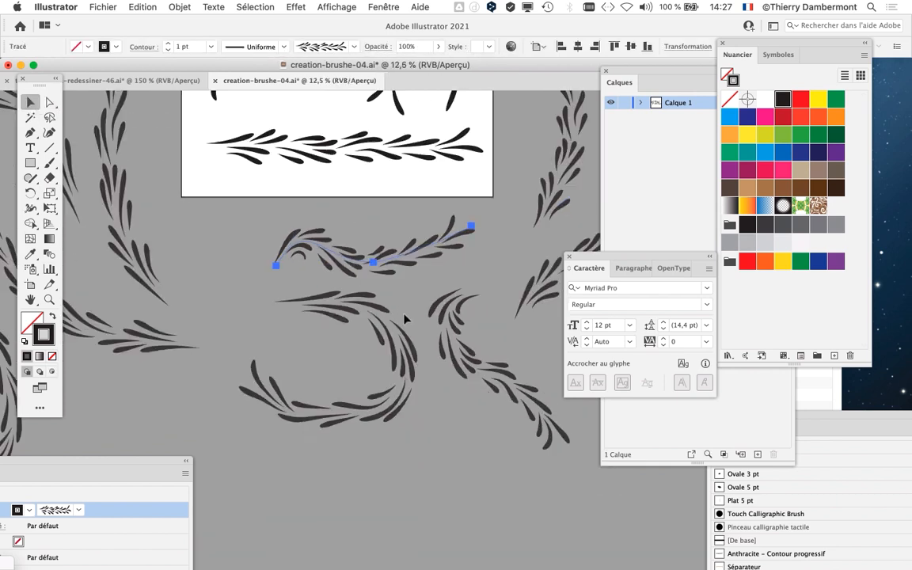
pyautogui.scroll(-1, 404, 320)
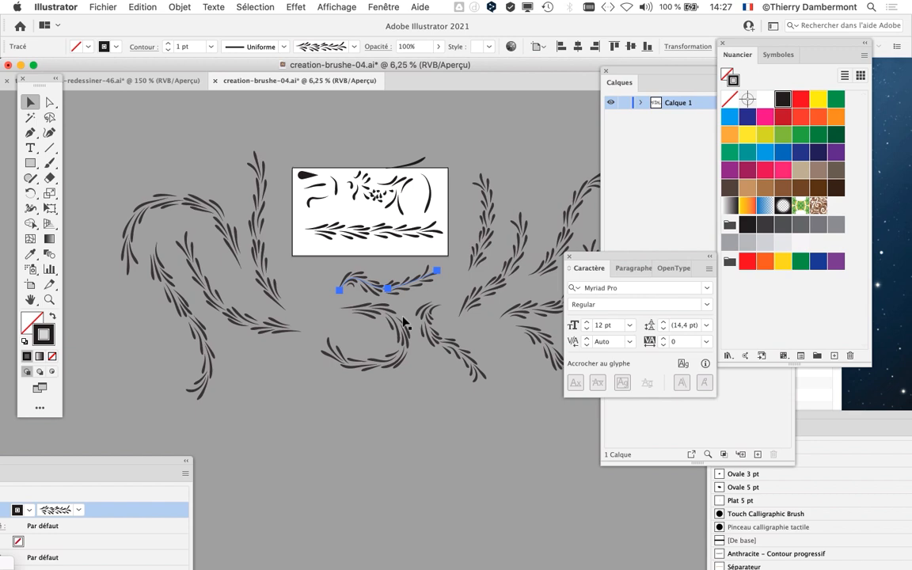
pyautogui.hscroll(5, 403, 320)
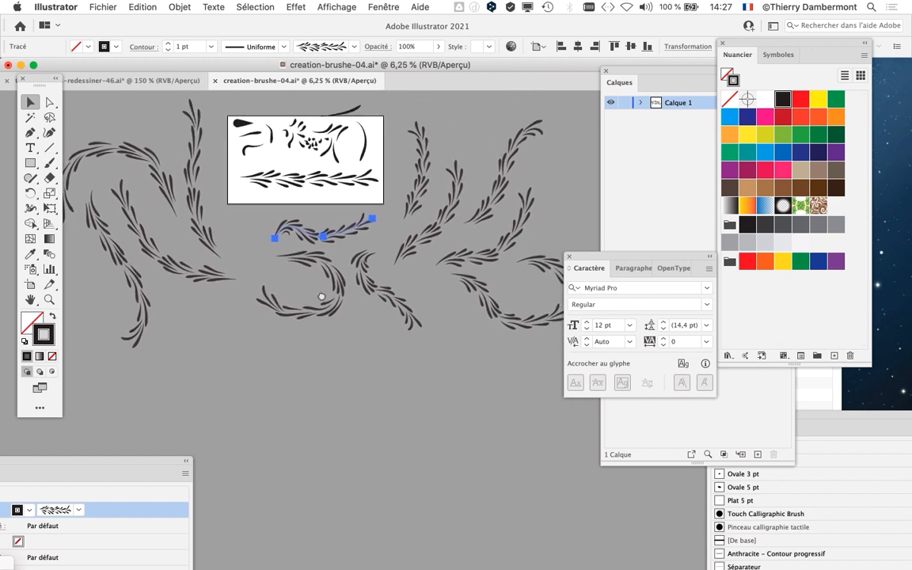
pyautogui.moveTo(586, 257); pyautogui.dragTo(445, 457)
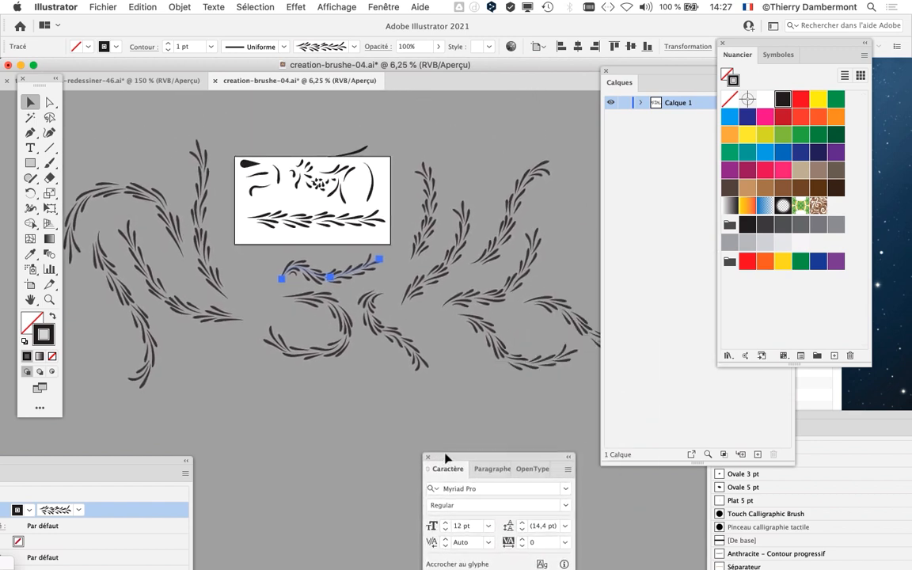
pyautogui.moveTo(654, 86); pyautogui.dragTo(779, 305)
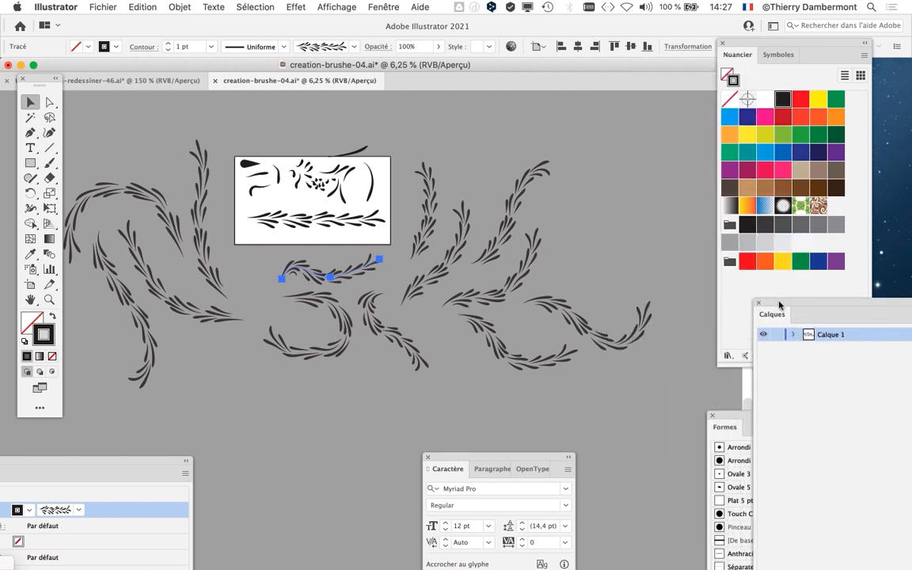
# Step: Try to select every similar branch by matching the wavy branch's Contour et fond, and clear that selection
pyautogui.click(263, 7)
pyautogui.moveTo(269, 126)
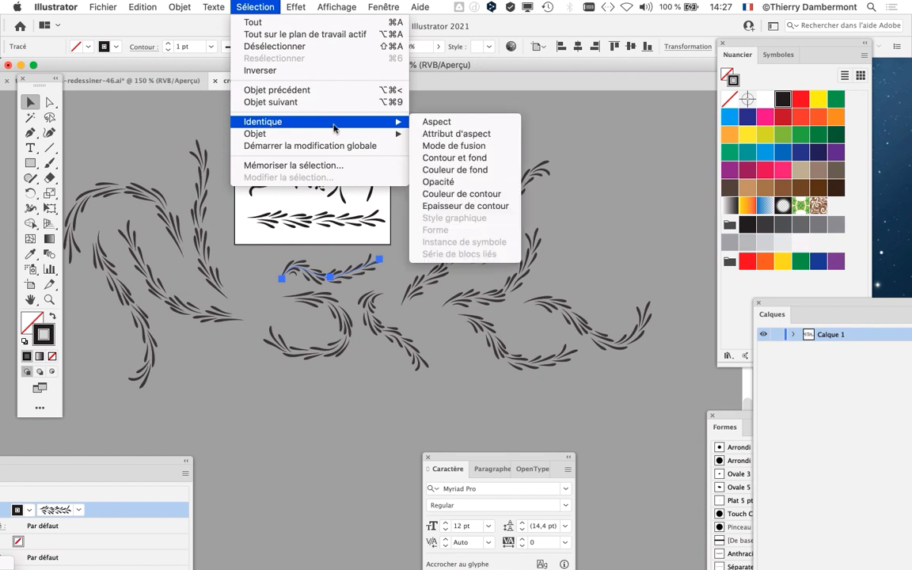
pyautogui.moveTo(412, 133)
pyautogui.moveTo(364, 121)
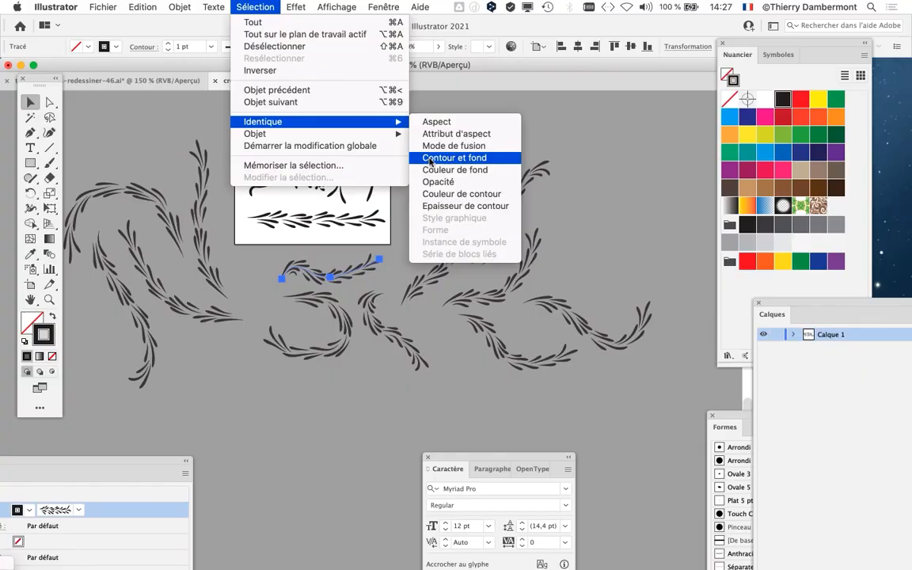
pyautogui.click(431, 160)
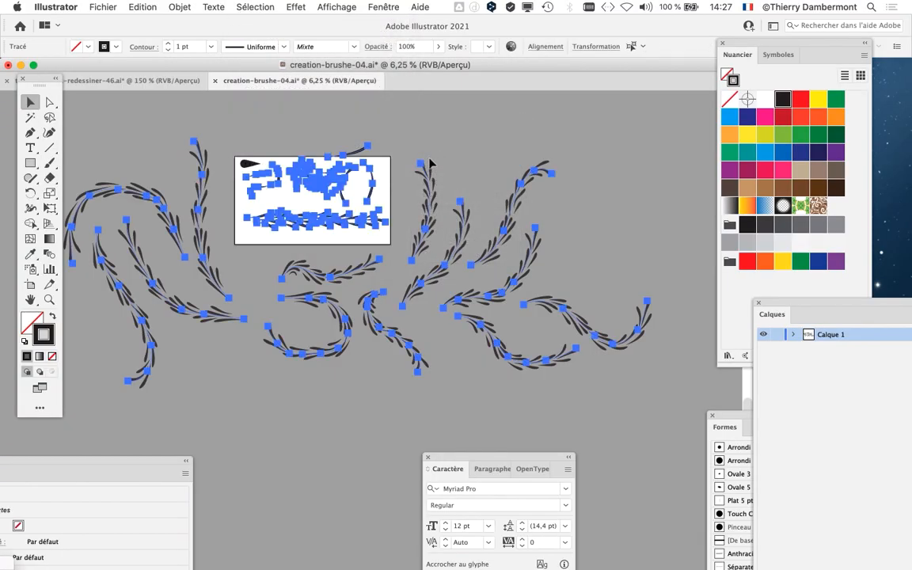
pyautogui.click(435, 143)
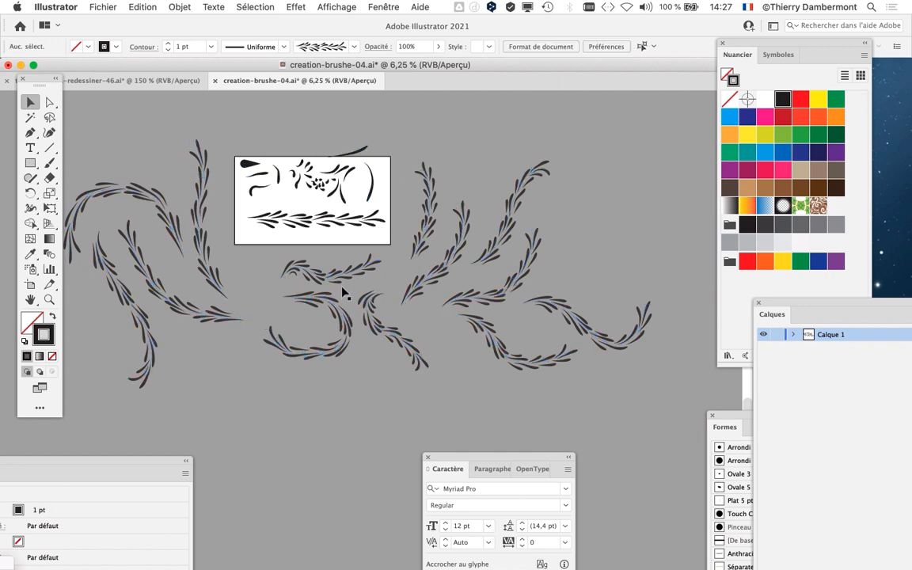
# Step: Select the wavy branch and extend the selection to all objects with an identical Aspect
pyautogui.click(343, 278)
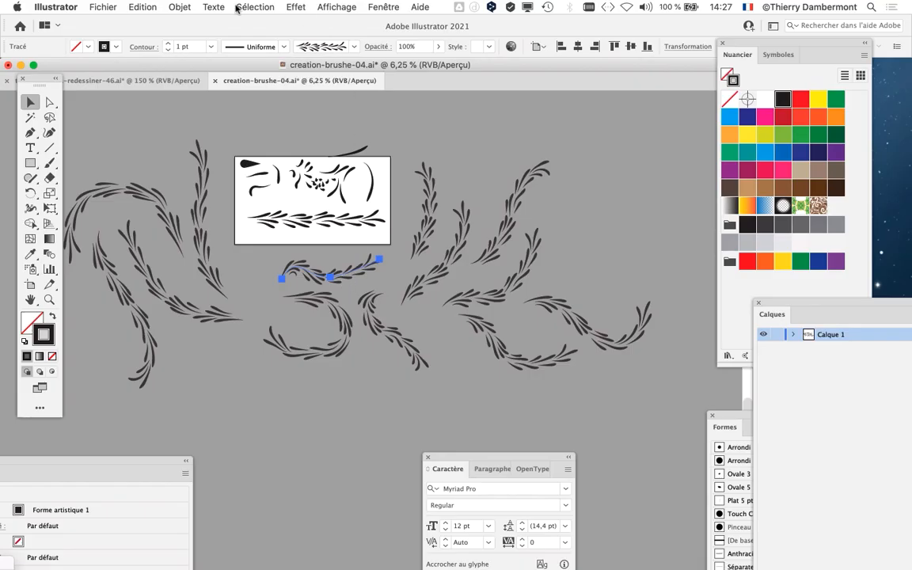
pyautogui.click(236, 8)
pyautogui.moveTo(356, 124)
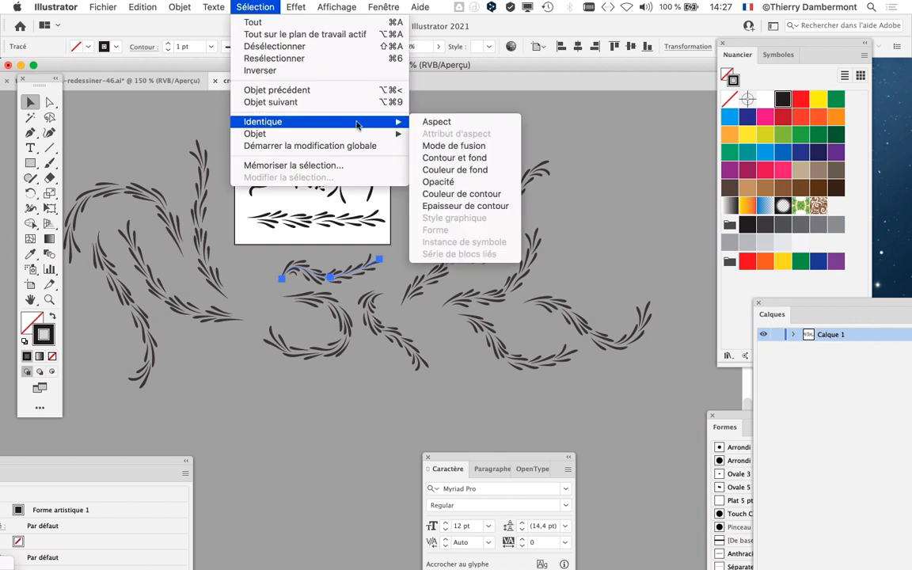
pyautogui.click(479, 122)
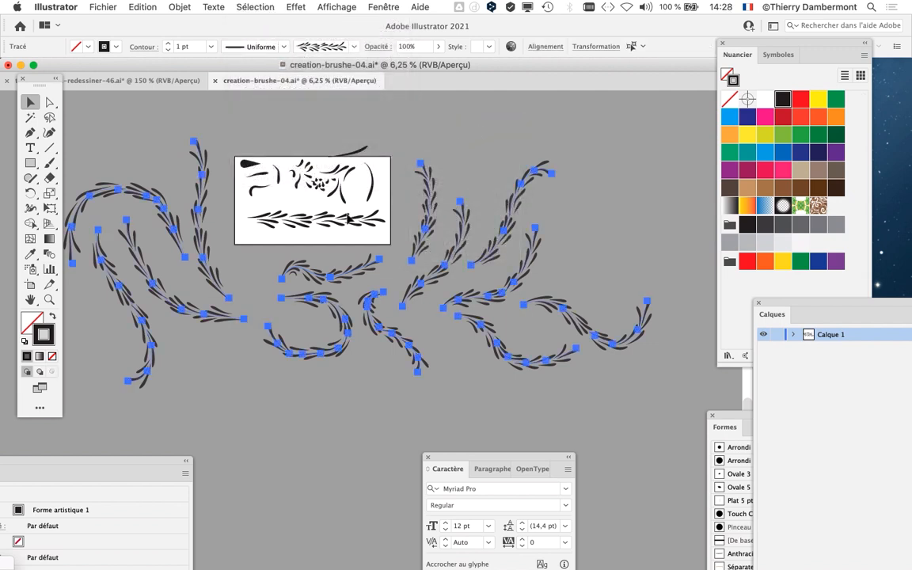
pyautogui.hscroll(-2, 349, 220)
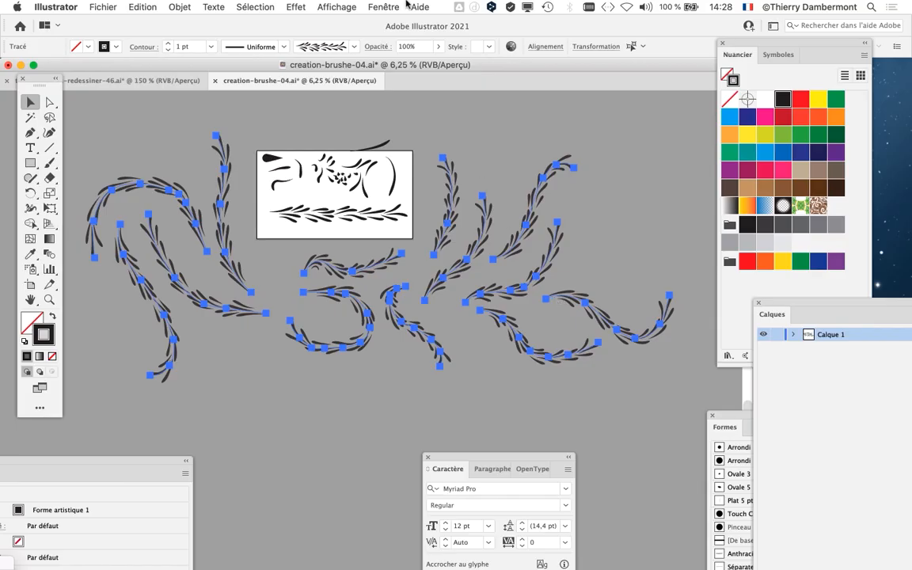
# Step: Bring the Aspect panel into full view and examine the Contour settings of the selected branches
pyautogui.click(389, 6)
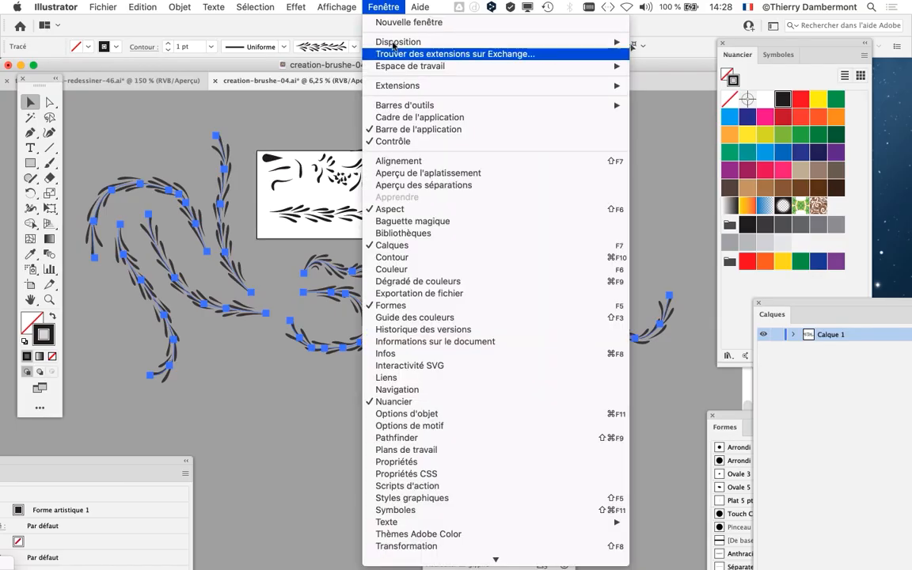
pyautogui.click(396, 208)
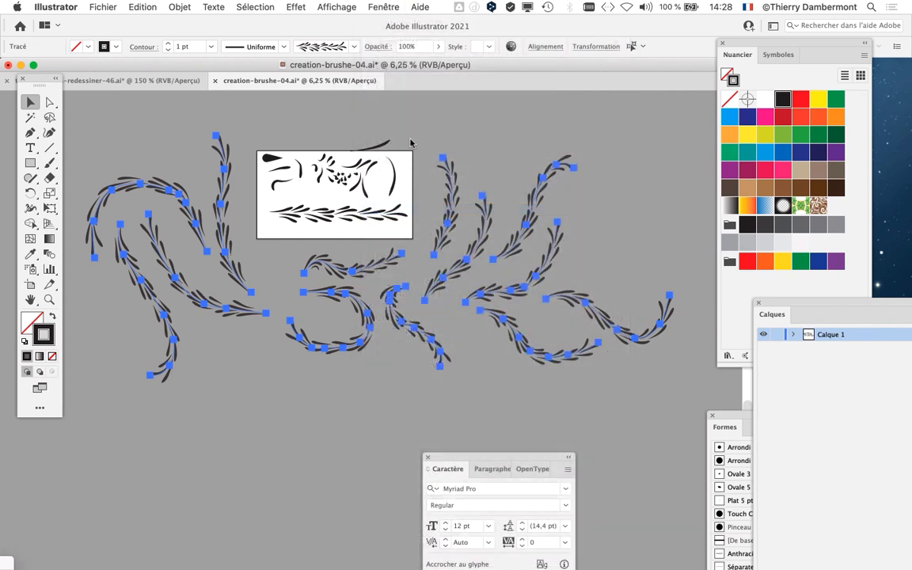
pyautogui.click(367, 7)
pyautogui.click(371, 206)
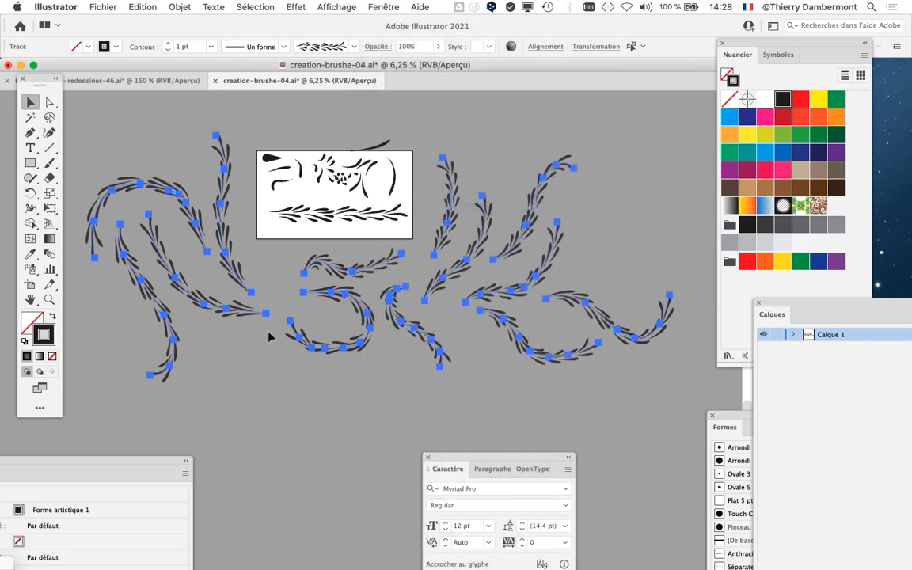
pyautogui.moveTo(143, 469); pyautogui.dragTo(654, 80)
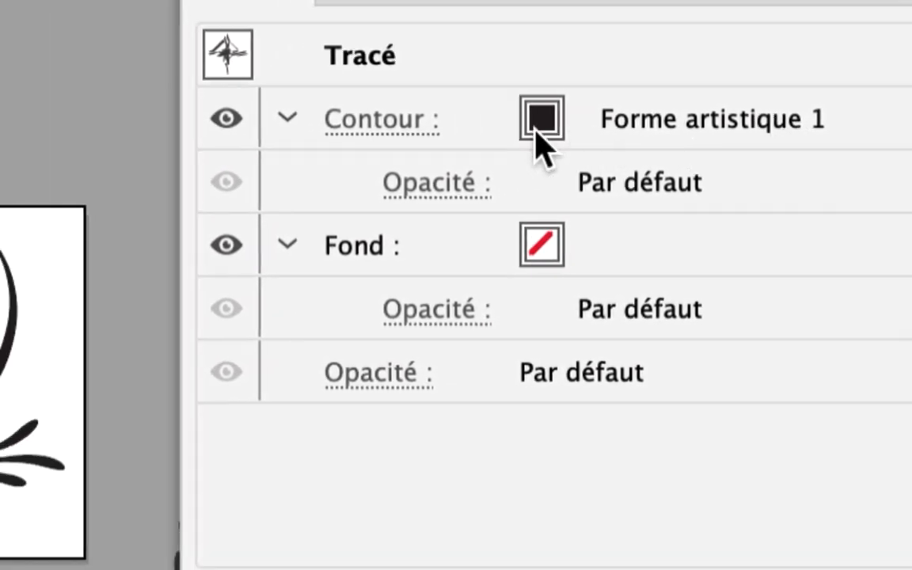
pyautogui.click(396, 120)
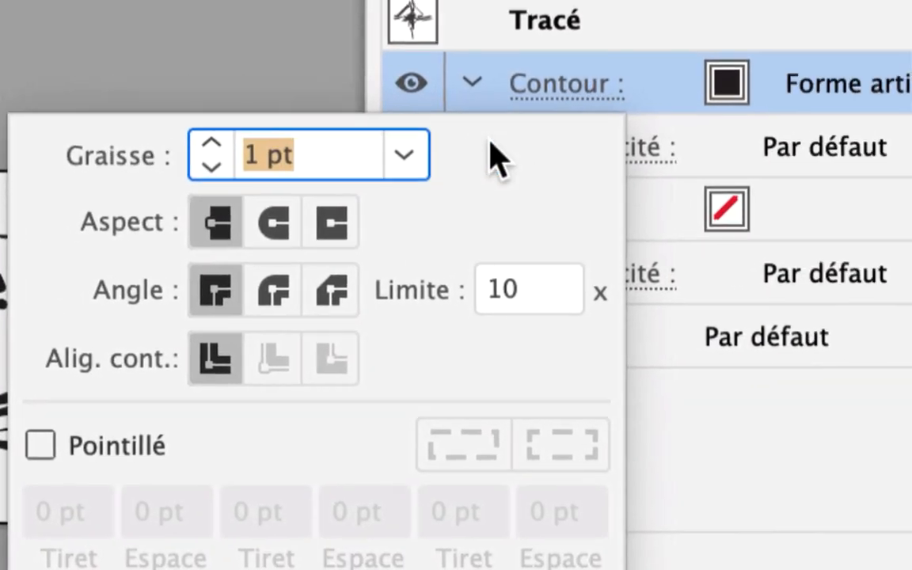
pyautogui.press('Escape')
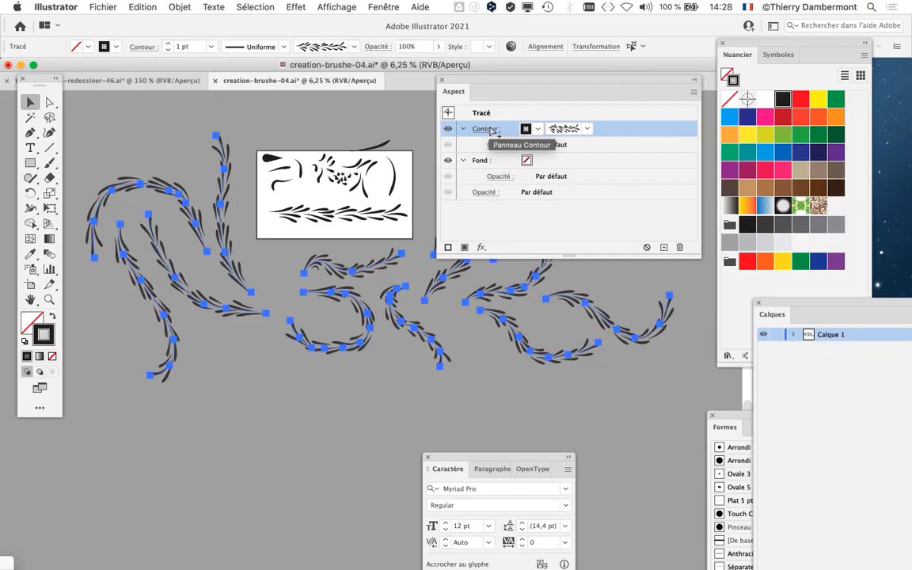
# Step: Delete all the selected leaf branches around the artboard and move the Aspect panel away from it
pyautogui.press('super+shift+a')
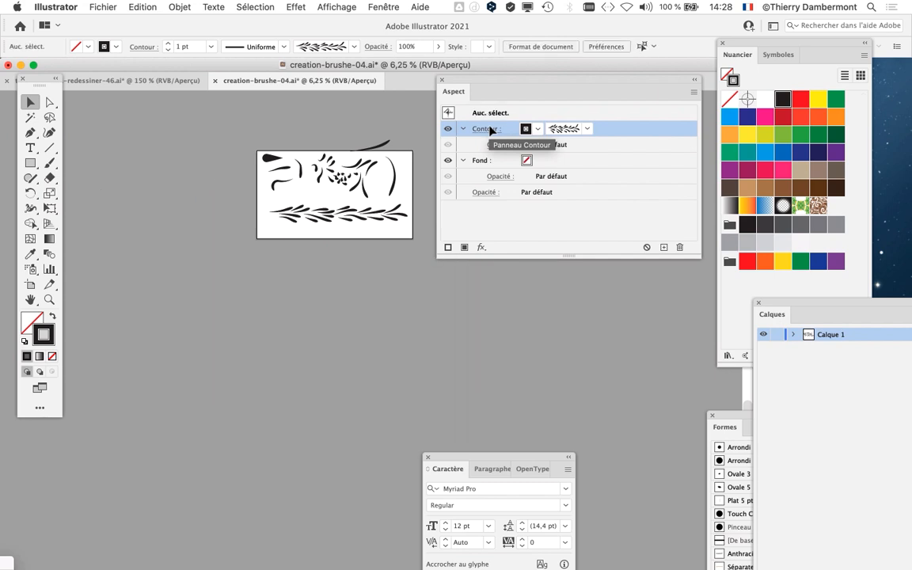
pyautogui.moveTo(440, 80); pyautogui.dragTo(515, 225)
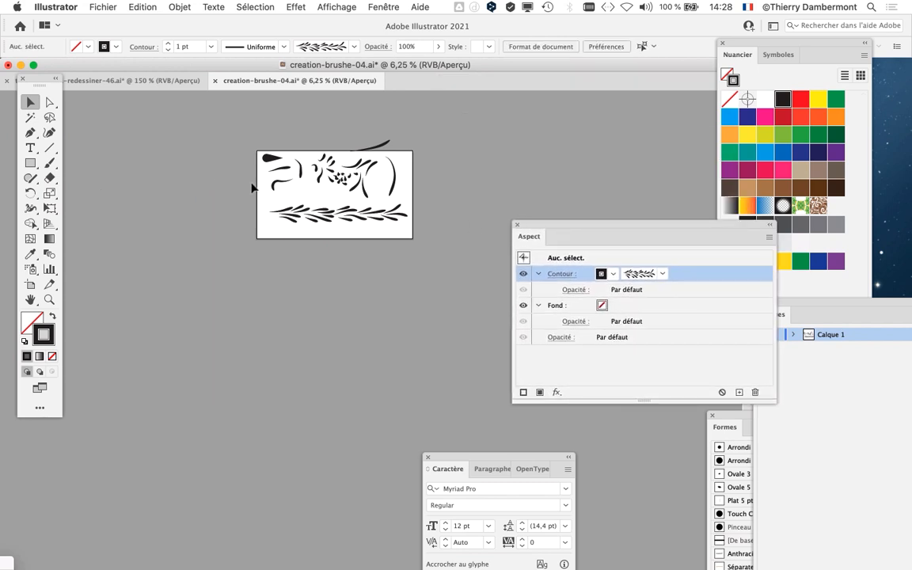
# Step: Save the document under the new name creation-brushe-05.ai in the teddy bear 12 folder
pyautogui.click(113, 5)
pyautogui.click(158, 124)
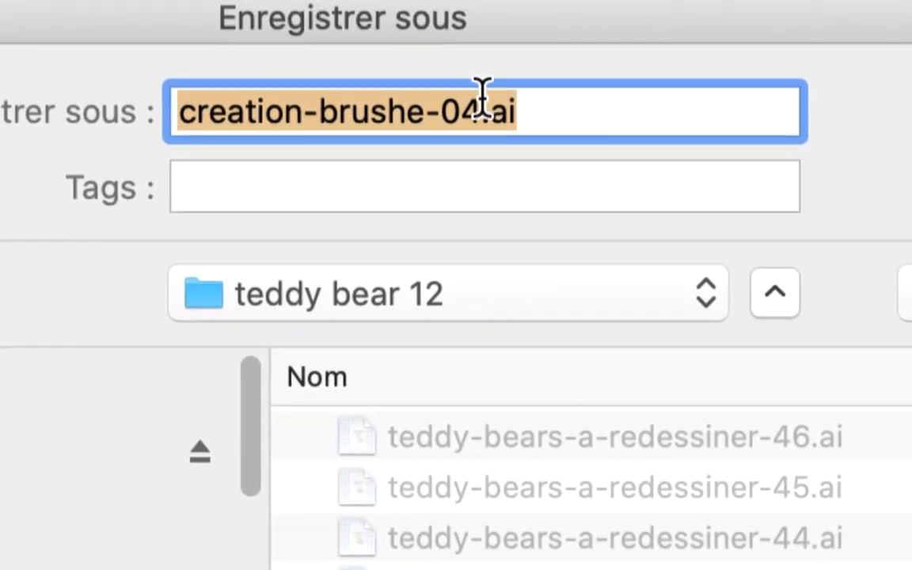
pyautogui.click(484, 107)
pyautogui.hotkey('shift', 'Left')
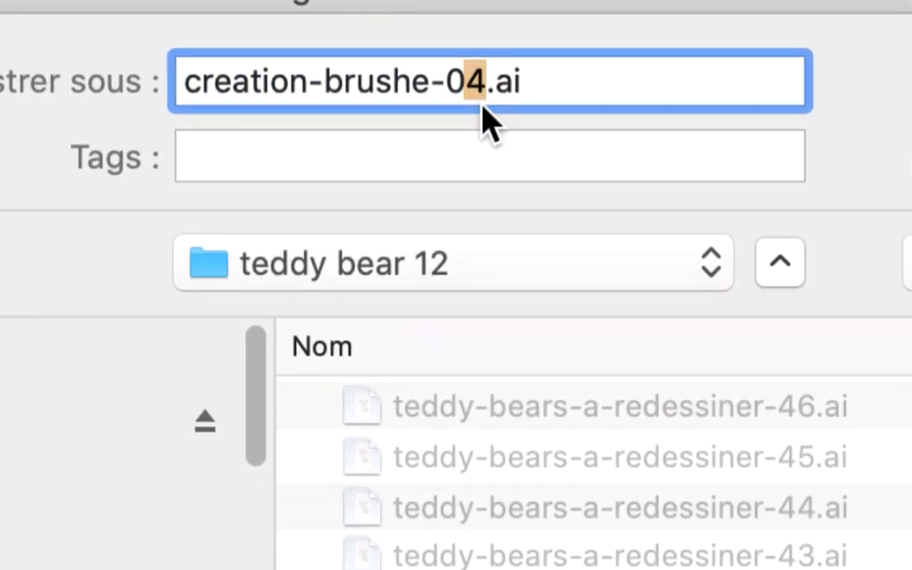
pyautogui.write('5')
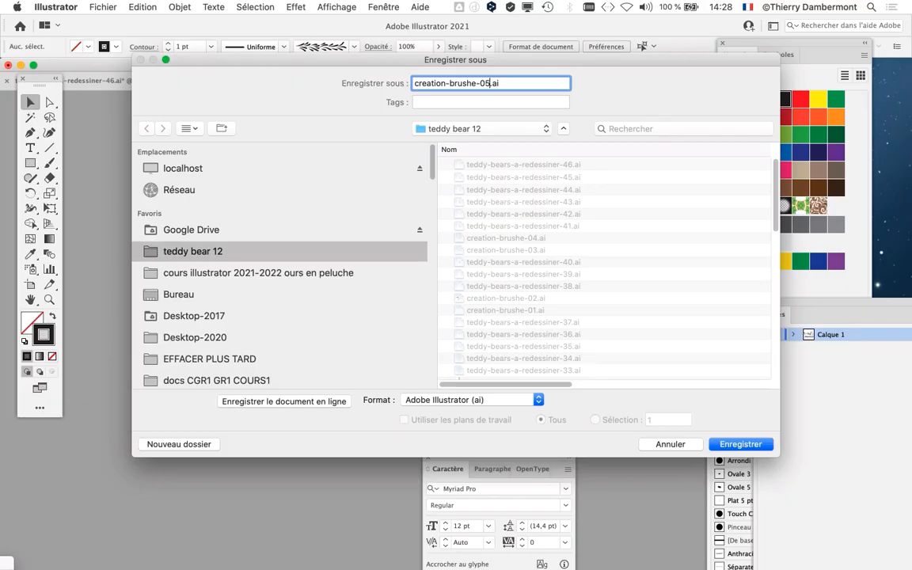
pyautogui.press('Return')
pyautogui.press('Return')
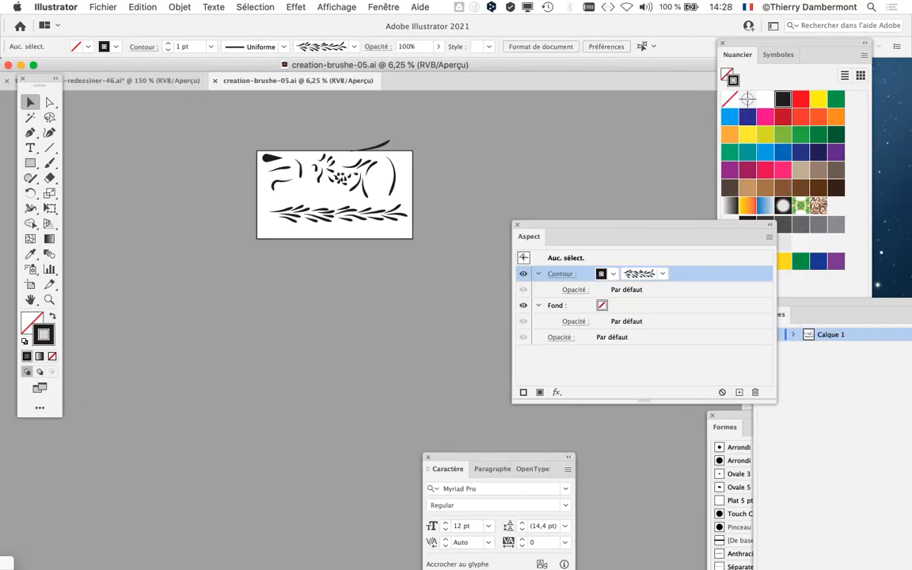
# Step: Review the Identique selection criteria without applying one, and show and hide the on-screen keyboard
pyautogui.click(254, 7)
pyautogui.moveTo(324, 121)
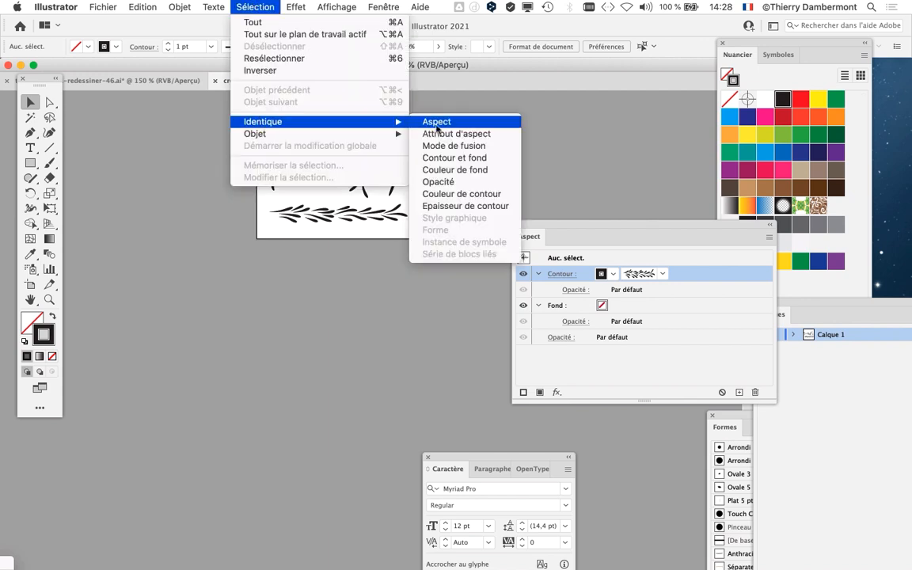
pyautogui.click(556, 100)
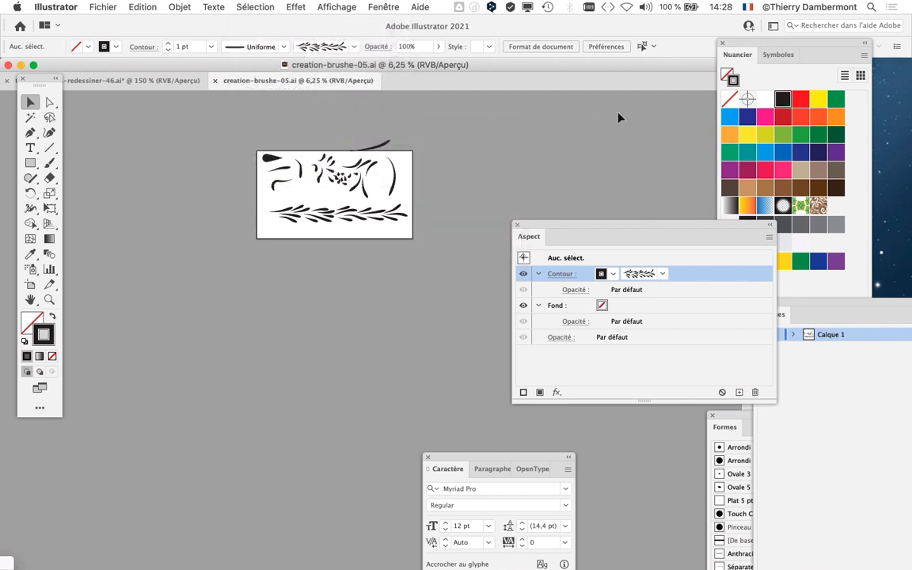
pyautogui.click(742, 7)
pyautogui.click(672, 190)
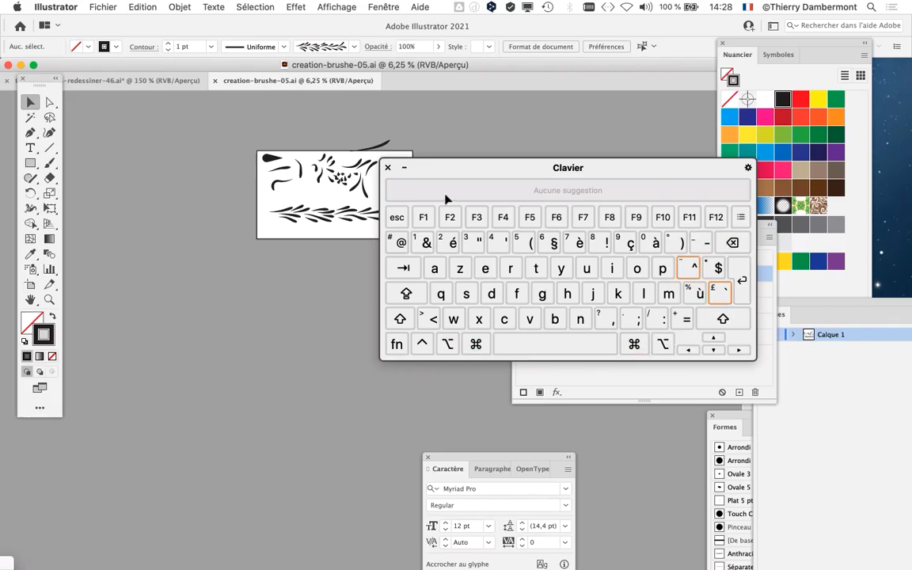
pyautogui.click(388, 167)
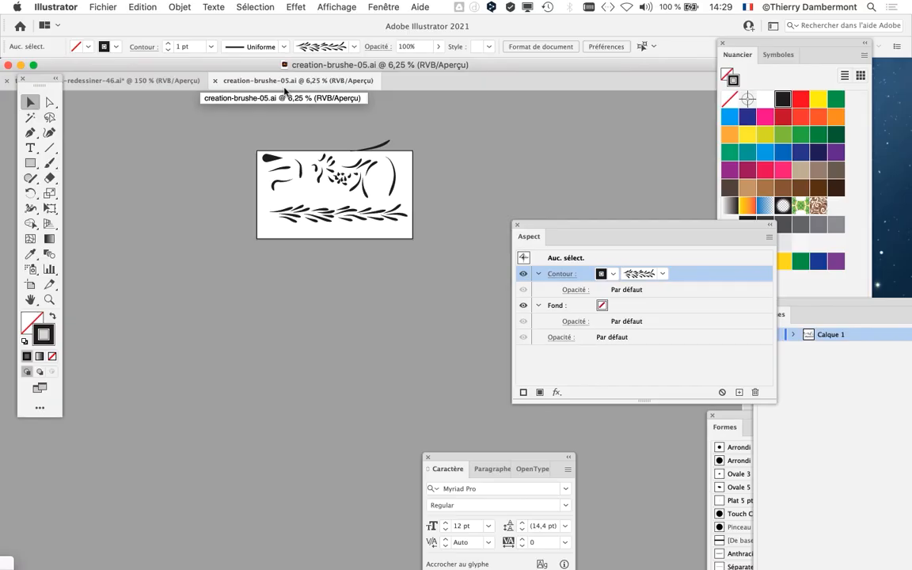
# Step: Move the Aspect panel off the artwork and select one upper drop near the start of the horizontal leaf branch to inspect its stroke
pyautogui.scroll(4, 355, 161)
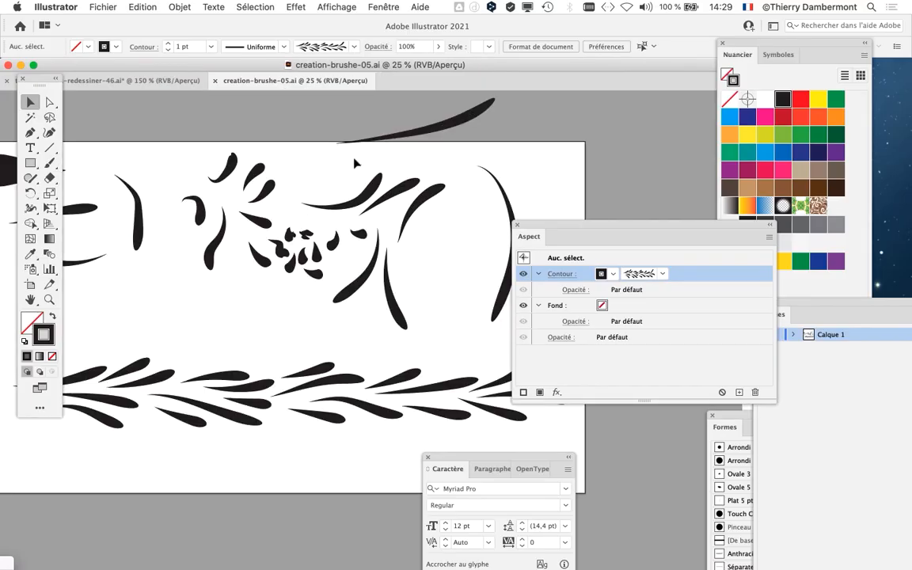
pyautogui.moveTo(312, 212); pyautogui.dragTo(407, 191)
pyautogui.moveTo(539, 226); pyautogui.dragTo(643, 98)
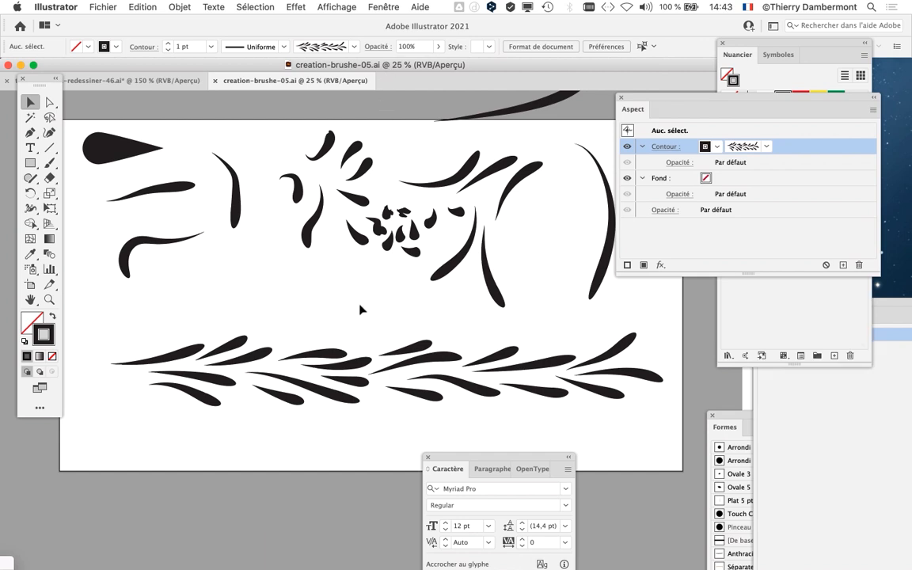
pyautogui.scroll(-1, 360, 309)
pyautogui.moveTo(363, 306); pyautogui.dragTo(281, 235)
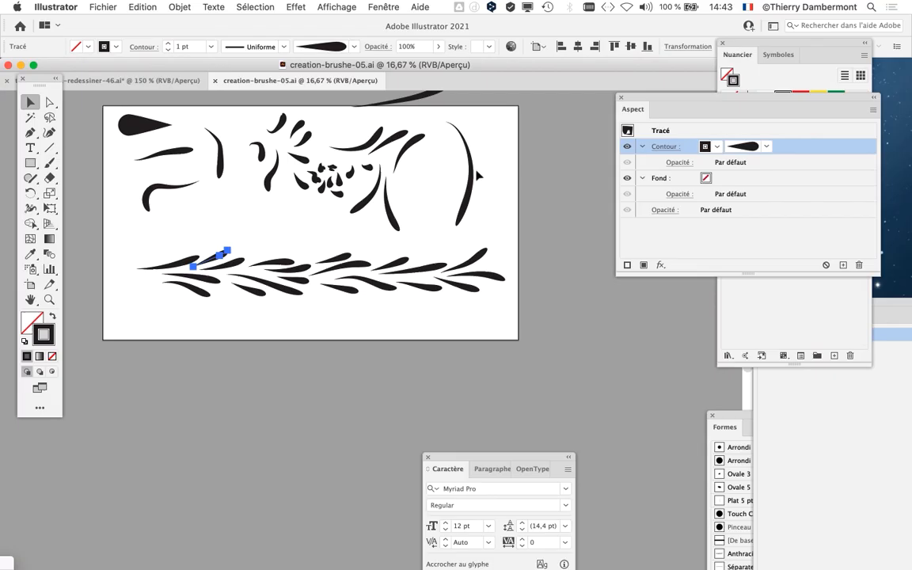
# Step: Close the Aspect panel and bring the full Formes panel beside the artboard to show the drop brush
pyautogui.click(622, 98)
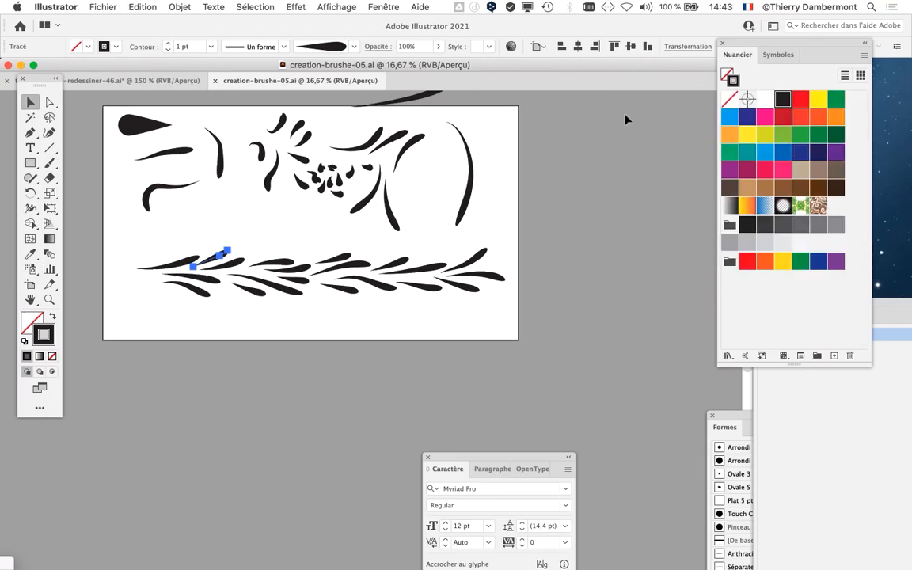
pyautogui.moveTo(736, 411); pyautogui.dragTo(475, 57)
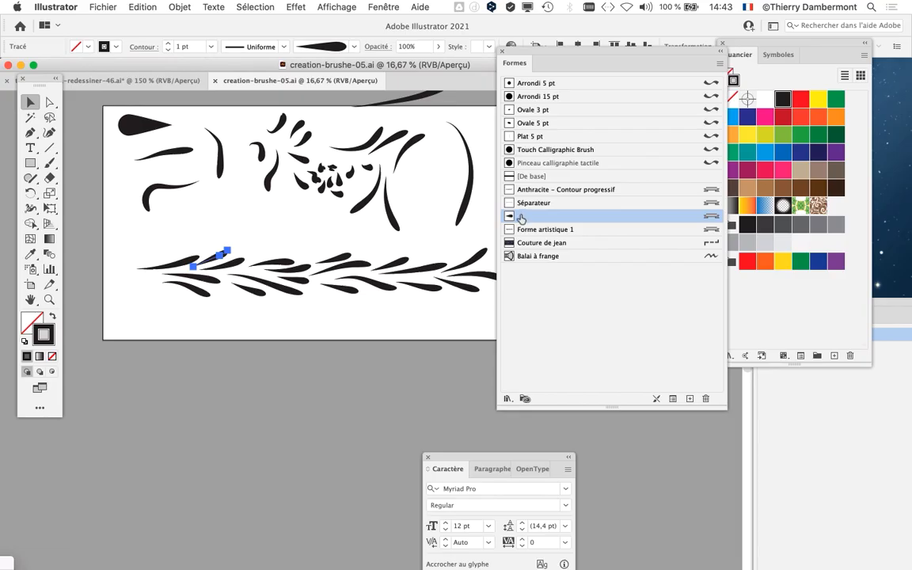
# Step: Move the Formes and Caractère panels clear of the artboard and deselect the drop
pyautogui.moveTo(527, 53); pyautogui.dragTo(618, 152)
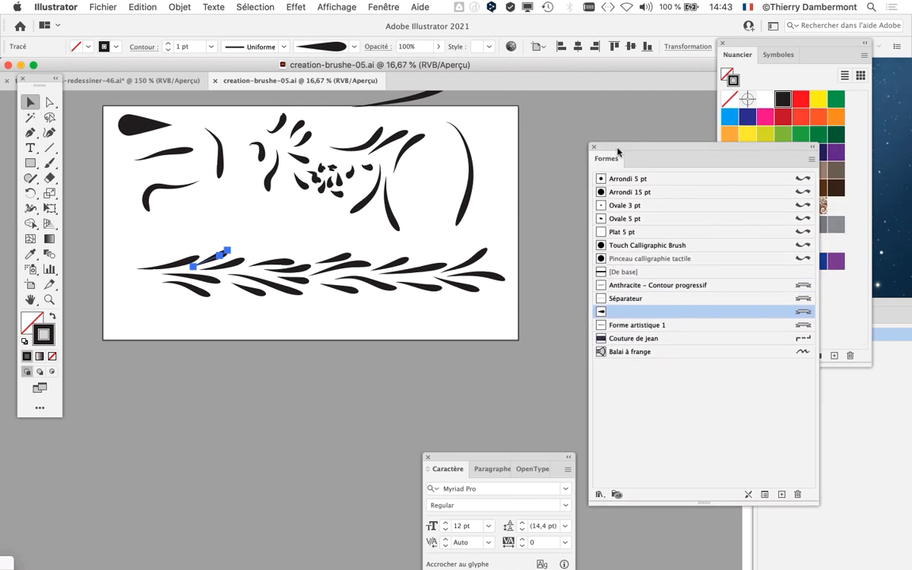
pyautogui.click(255, 321)
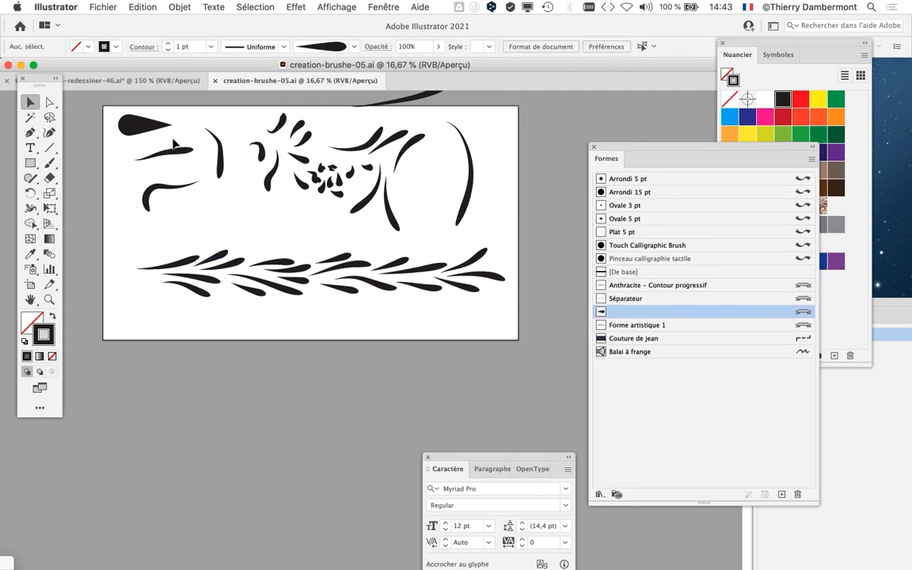
pyautogui.moveTo(449, 461); pyautogui.dragTo(214, 496)
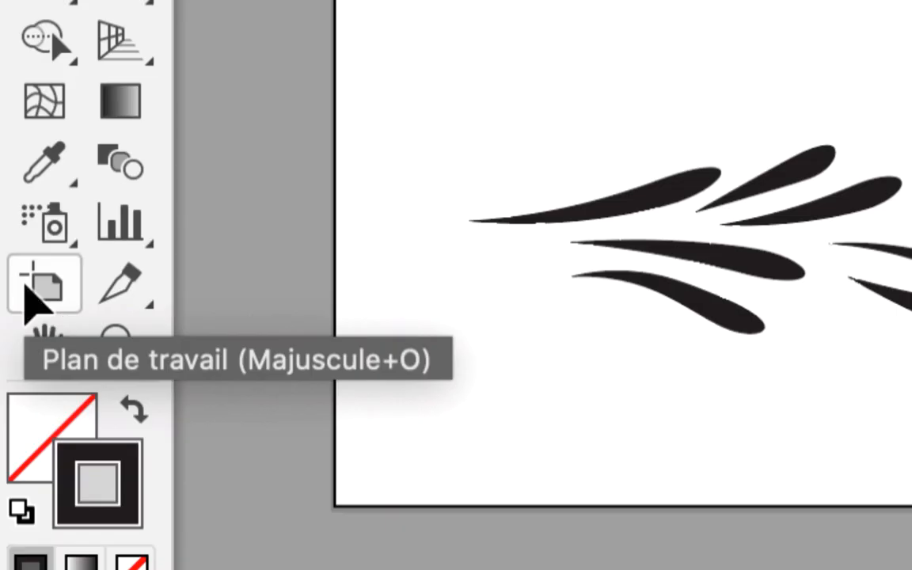
# Step: Enlarge the artboard on all sides to about 1069 by 875 mm, leaving free space below the leaf branch
pyautogui.click(35, 289)
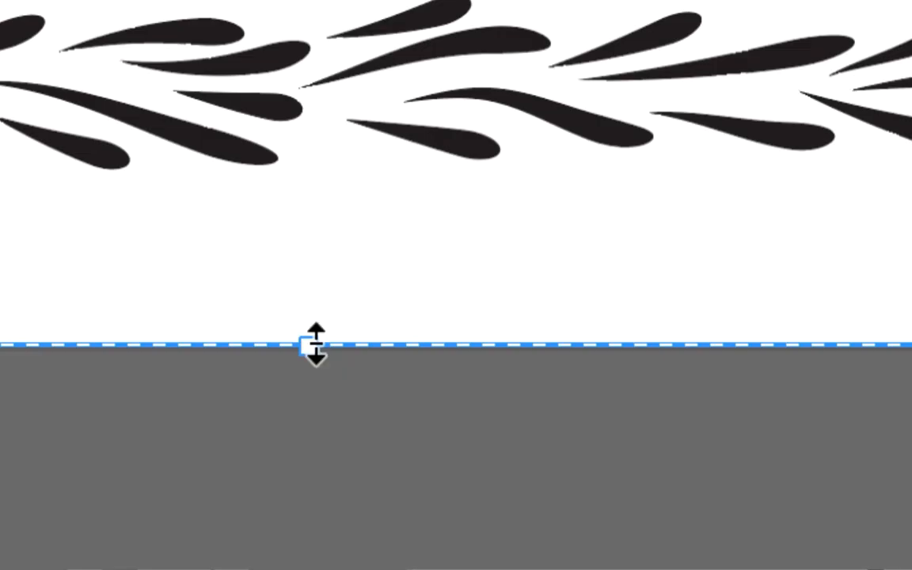
pyautogui.moveTo(315, 345); pyautogui.dragTo(310, 456)
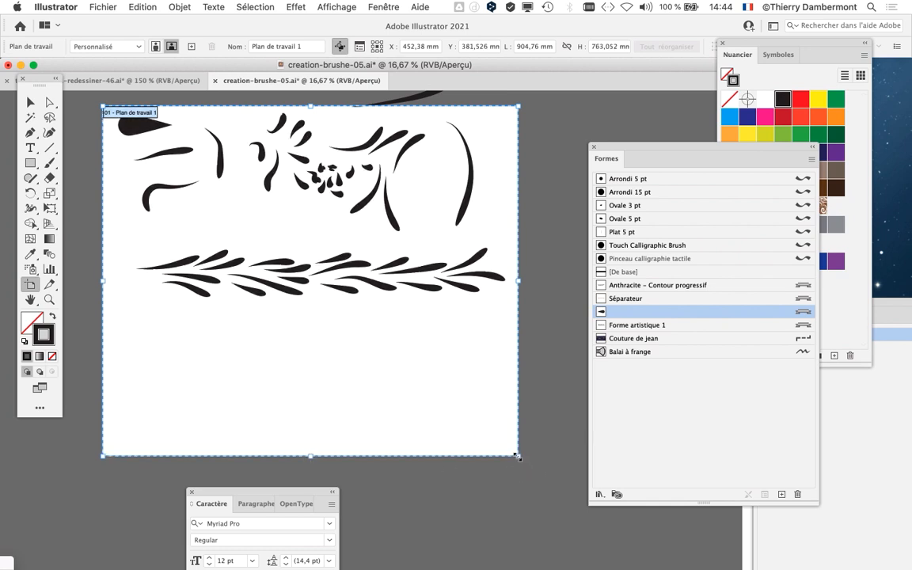
pyautogui.moveTo(516, 456); pyautogui.dragTo(571, 461)
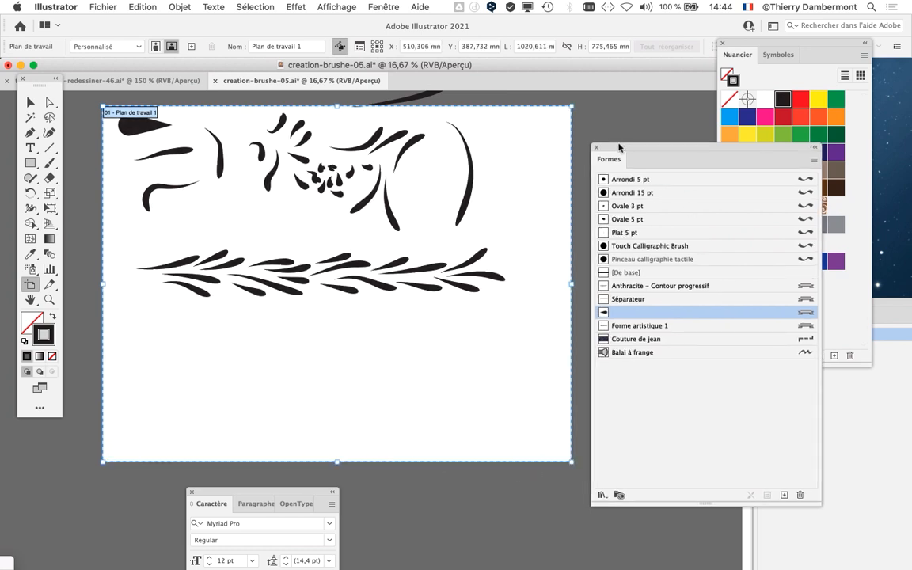
pyautogui.moveTo(102, 462); pyautogui.dragTo(80, 449)
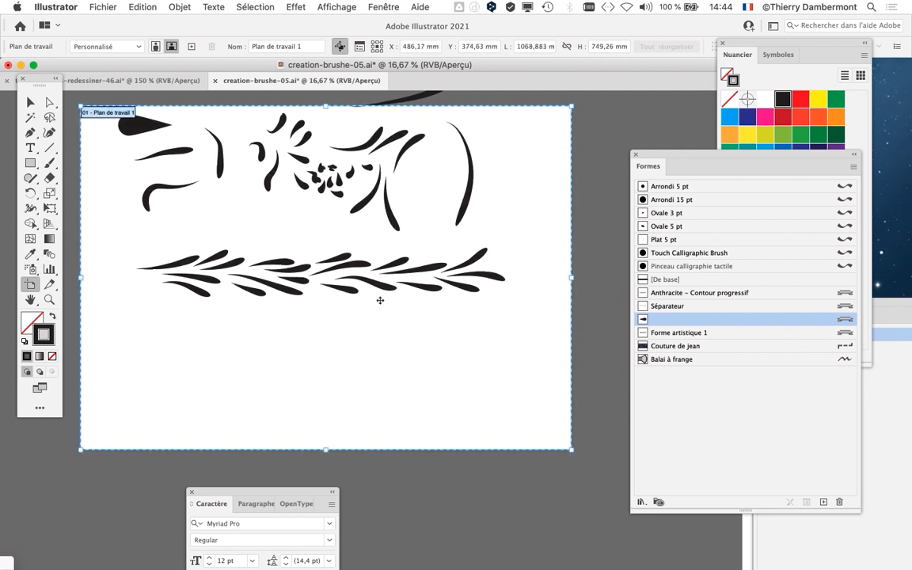
pyautogui.scroll(5, 348, 261)
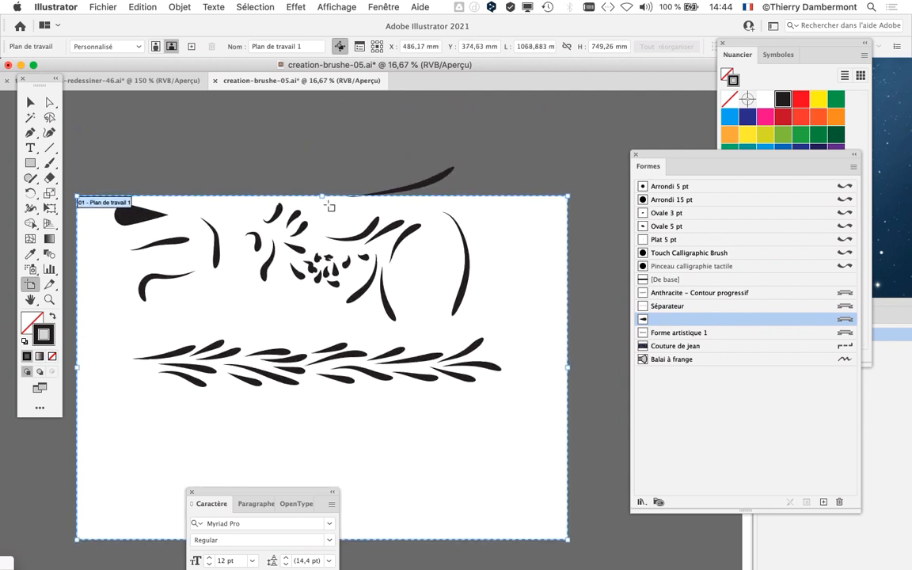
pyautogui.moveTo(321, 195); pyautogui.dragTo(322, 116)
pyautogui.scroll(-3, 356, 238)
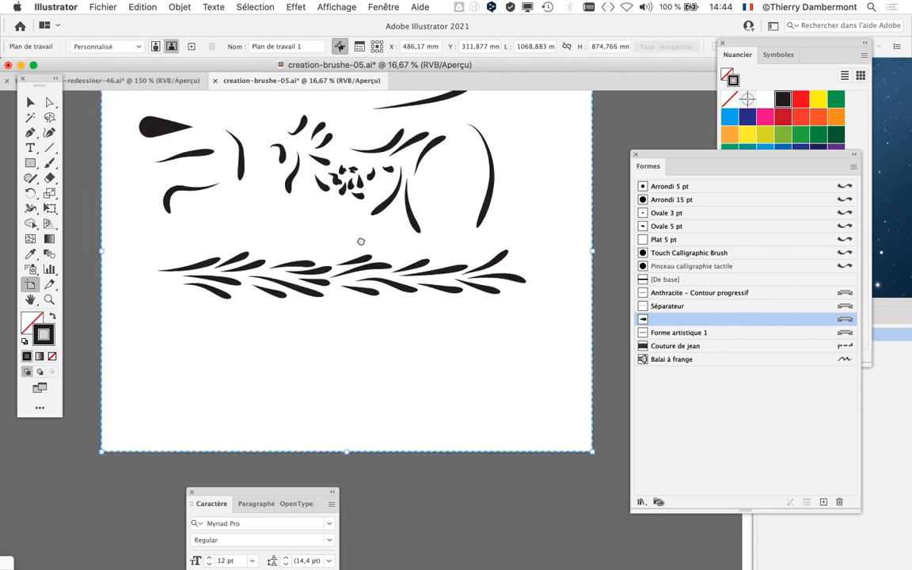
pyautogui.moveTo(348, 250); pyautogui.dragTo(360, 188)
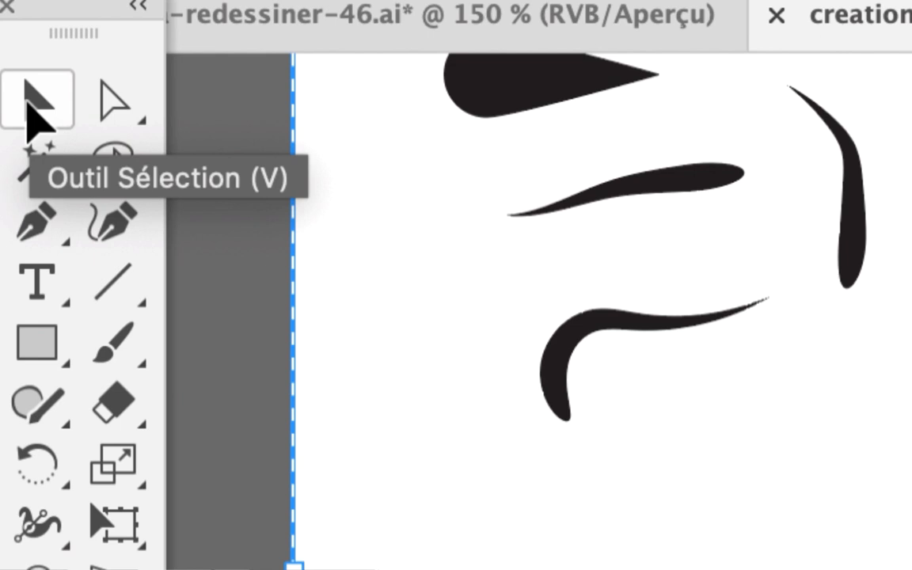
pyautogui.click(28, 103)
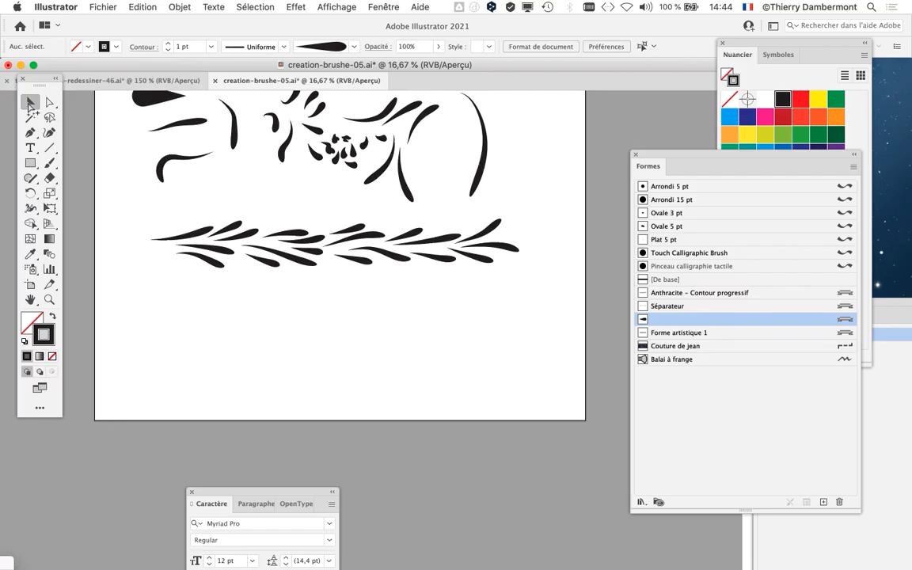
# Step: Duplicate the entire horizontal leaf branch straight down into the empty area beneath the original, leaving the copy deselected
pyautogui.keyDown('alt'); pyautogui.scroll(-1, 374, 340); pyautogui.keyUp('alt')
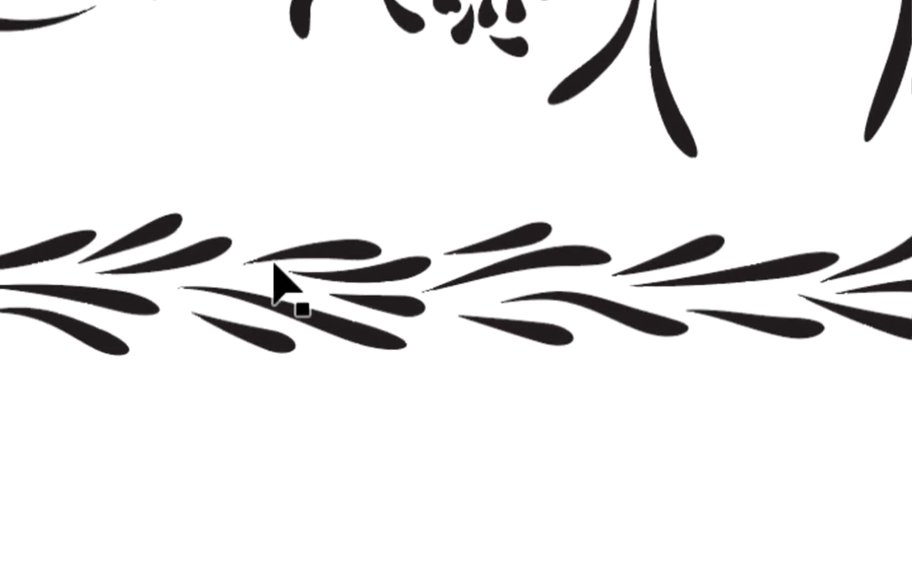
pyautogui.moveTo(112, 225); pyautogui.dragTo(483, 332)
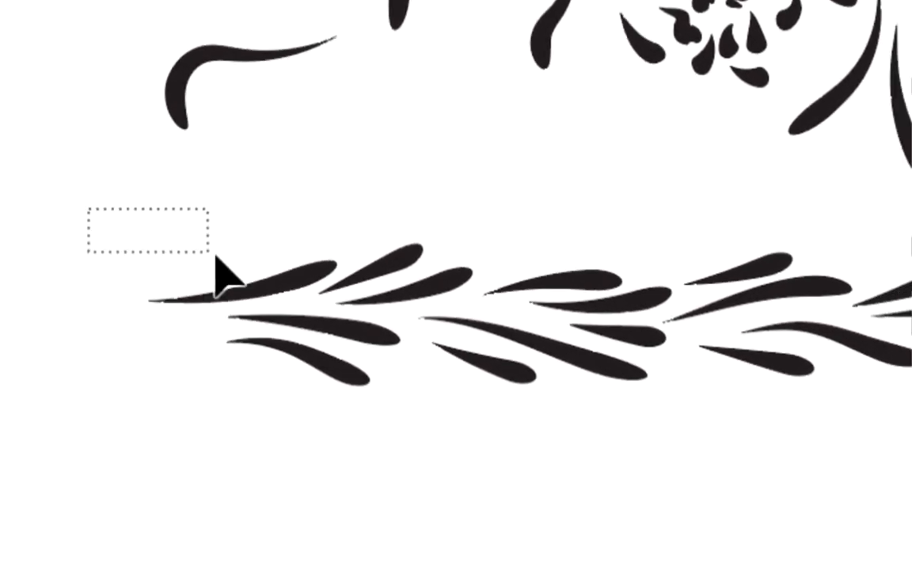
pyautogui.moveTo(264, 269)
pyautogui.mouseDown()
pyautogui.moveTo(370, 300)
pyautogui.moveTo(420, 301)
pyautogui.moveTo(427, 285)
pyautogui.mouseUp()
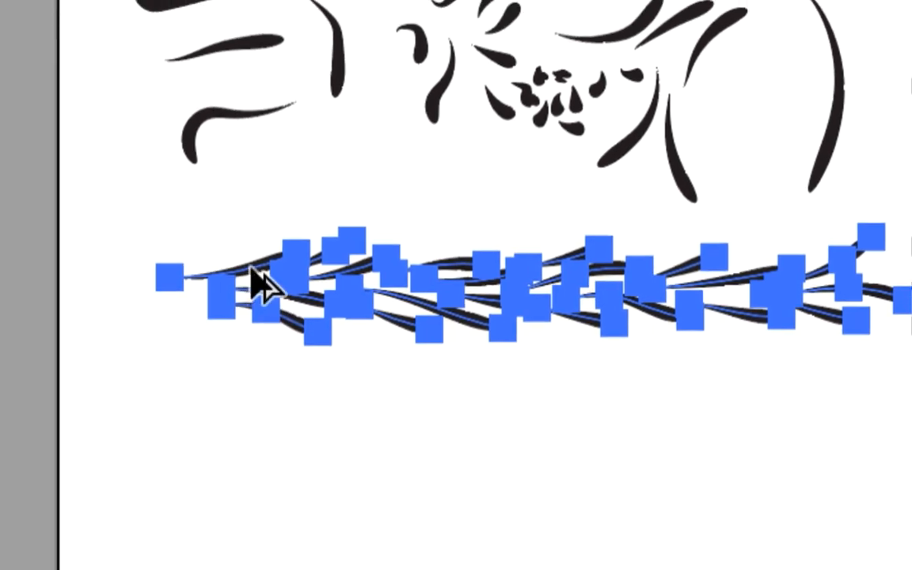
pyautogui.moveTo(261, 285); pyautogui.dragTo(254, 309)
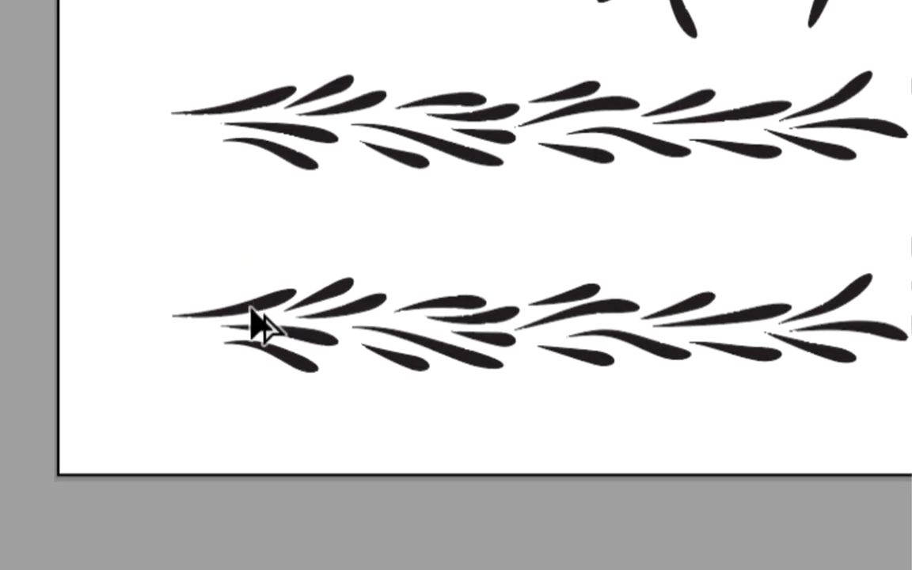
pyautogui.click(250, 308)
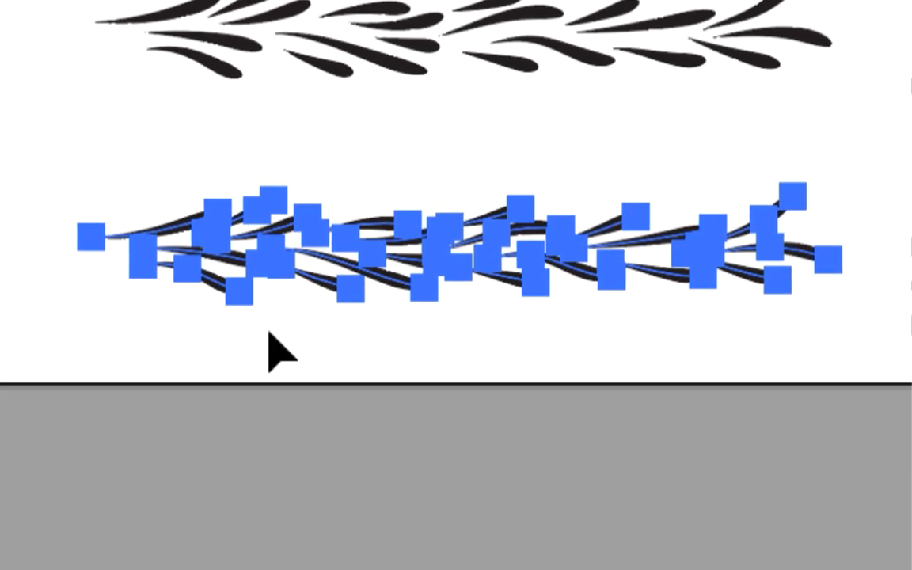
pyautogui.click(266, 332)
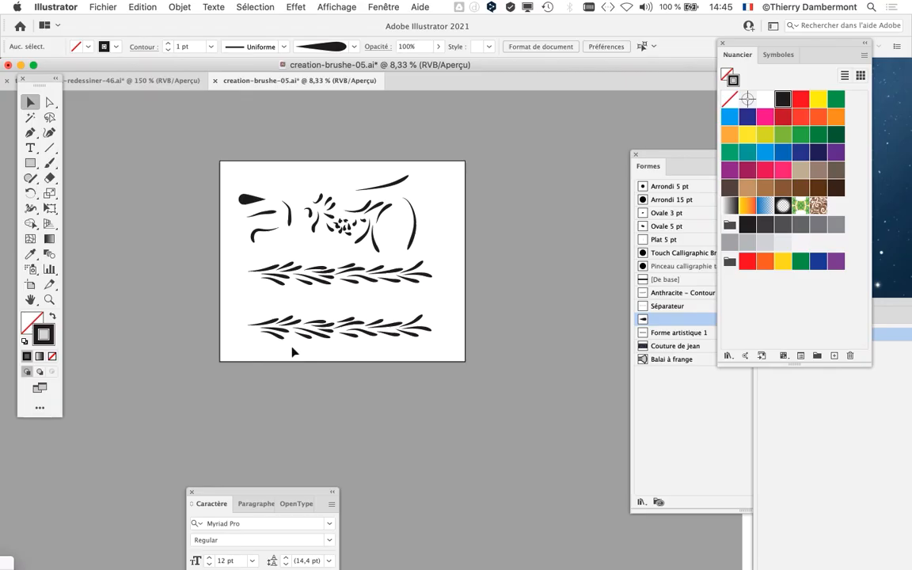
# Step: Select five drops along the central line of the lower leaf branch copy, including its end drop
pyautogui.scroll(2, 348, 358)
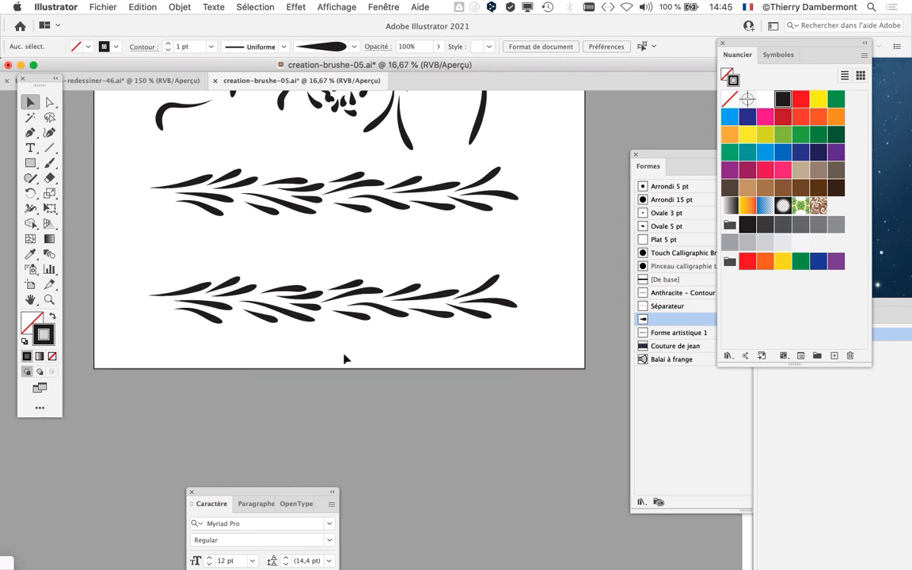
pyautogui.press('super+z')
pyautogui.scroll(3, 471, 348)
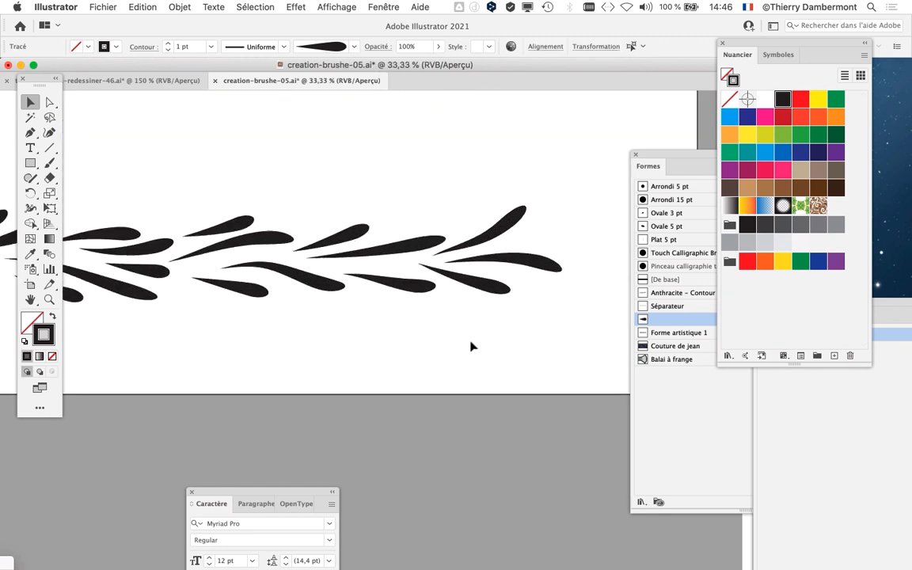
pyautogui.click(376, 203)
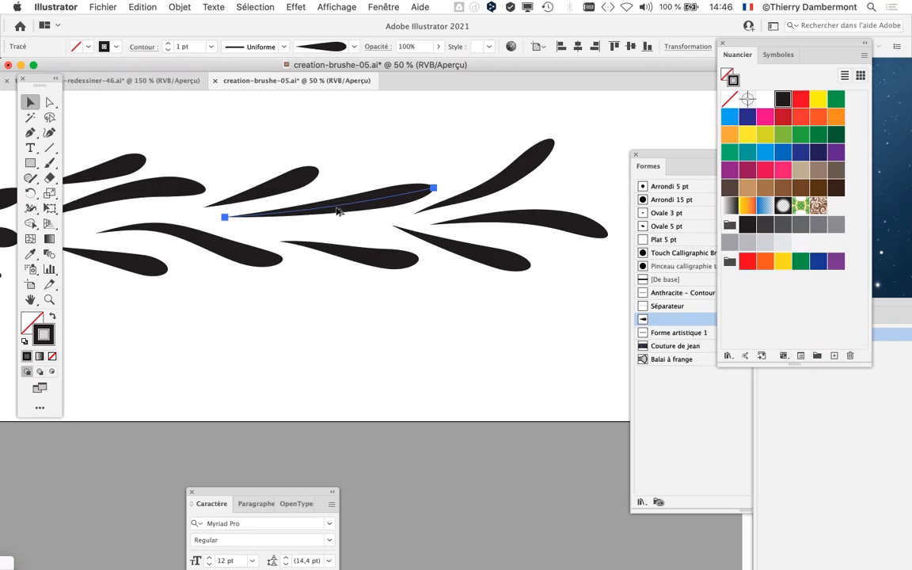
pyautogui.press('super+minus')
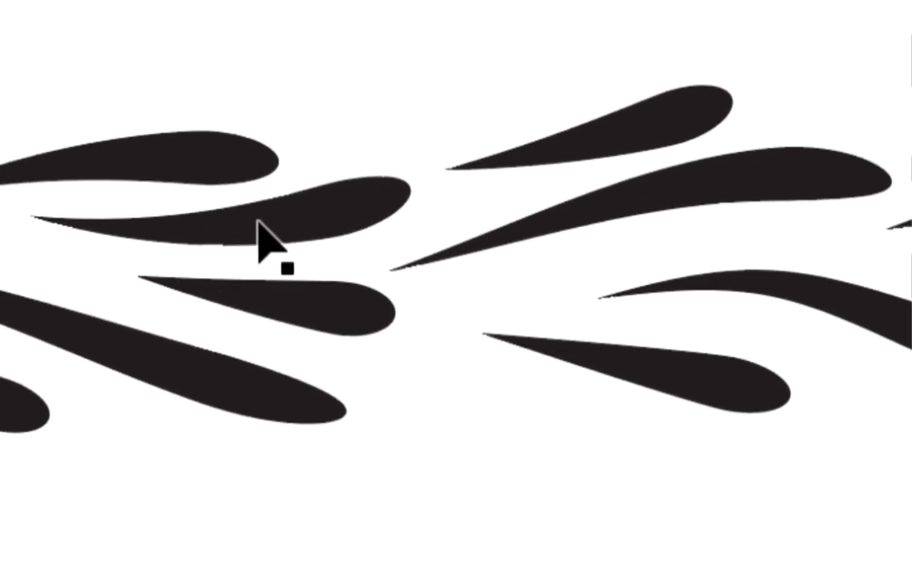
pyautogui.click(368, 116)
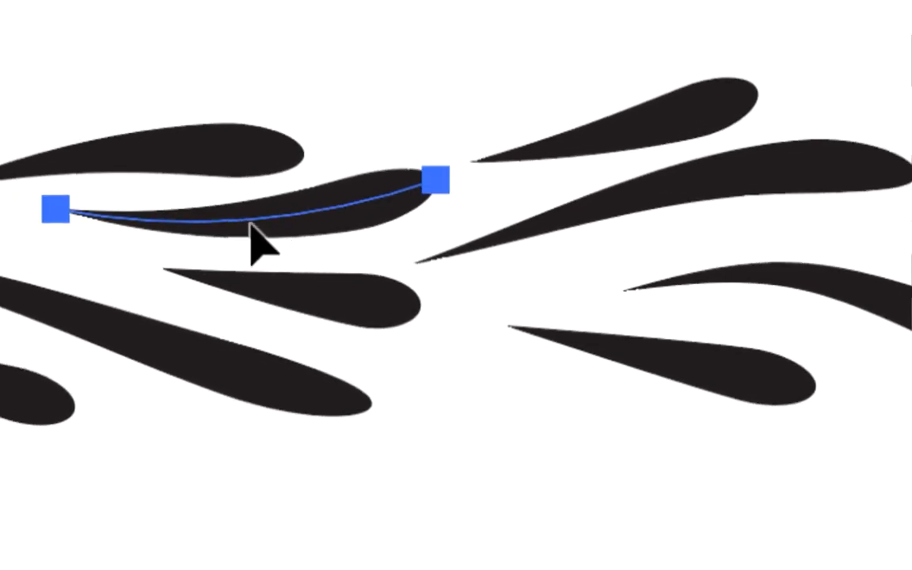
pyautogui.keyDown('shift'); pyautogui.click(223, 246); pyautogui.keyUp('shift')
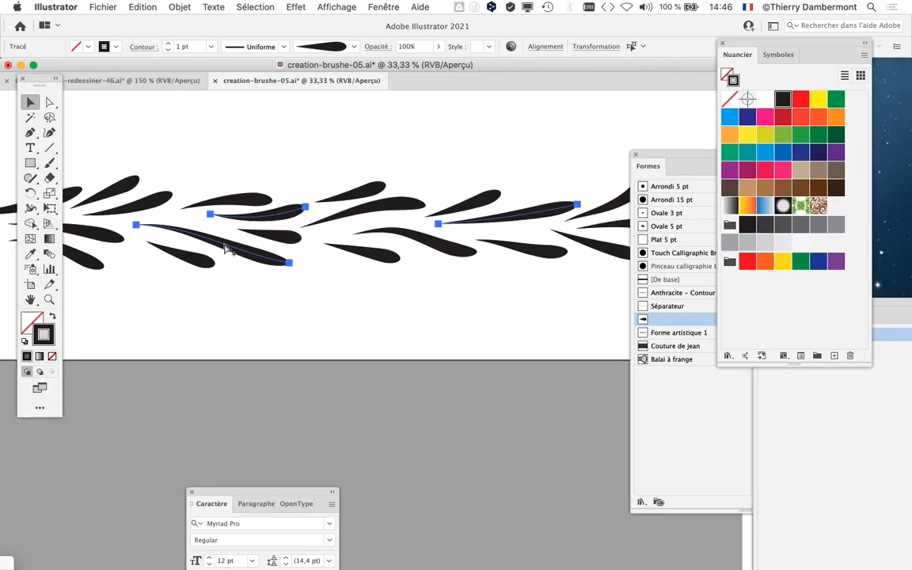
pyautogui.scroll(-2, 229, 251)
pyautogui.press('super+minus')
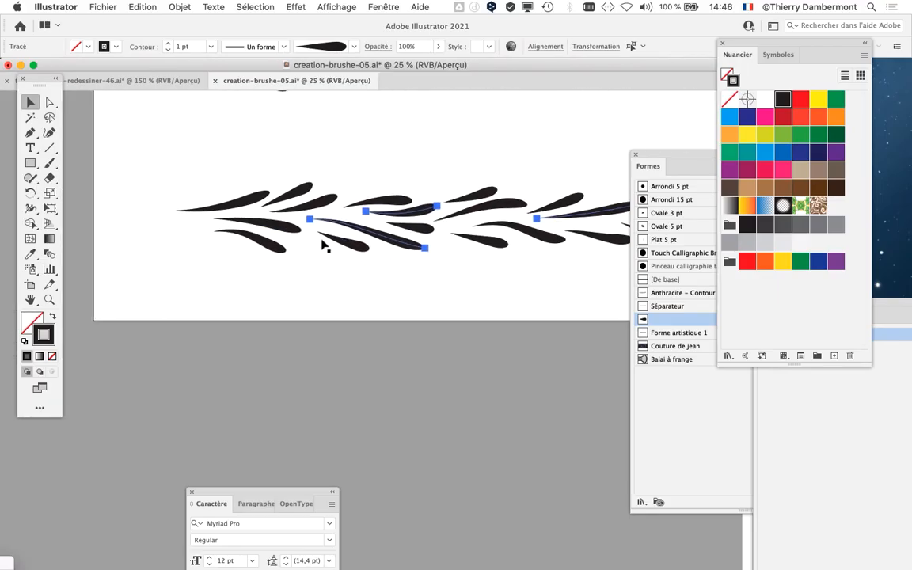
pyautogui.keyDown('shift'); pyautogui.click(270, 230); pyautogui.keyUp('shift')
pyautogui.moveTo(421, 266)
pyautogui.mouseDown()
pyautogui.moveTo(299, 252)
pyautogui.moveTo(311, 246)
pyautogui.mouseUp()
pyautogui.keyDown('shift'); pyautogui.click(611, 203); pyautogui.keyUp('shift')
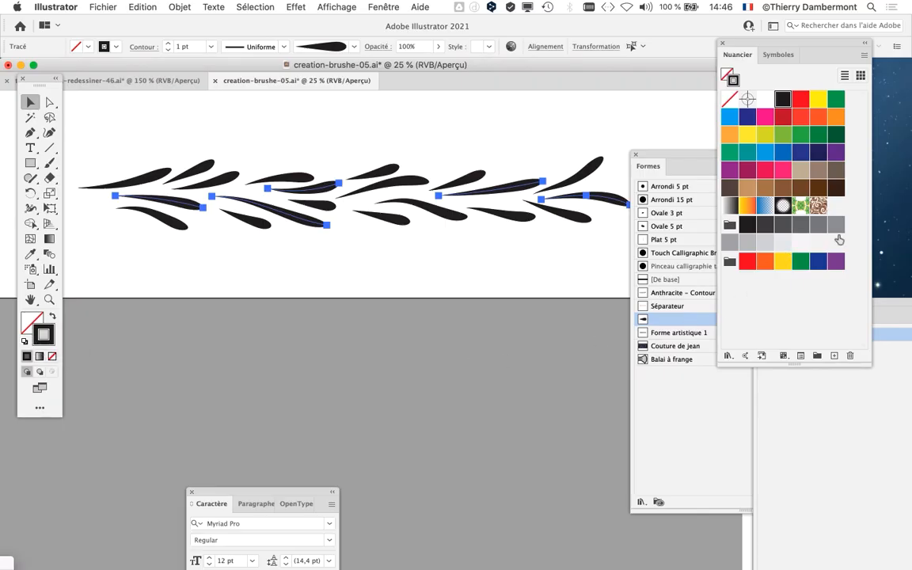
# Step: Widen the Nuancier panel beside the branch and apply a mid-grey swatch to the stroke of the five selected drops
pyautogui.moveTo(731, 41); pyautogui.dragTo(660, 49)
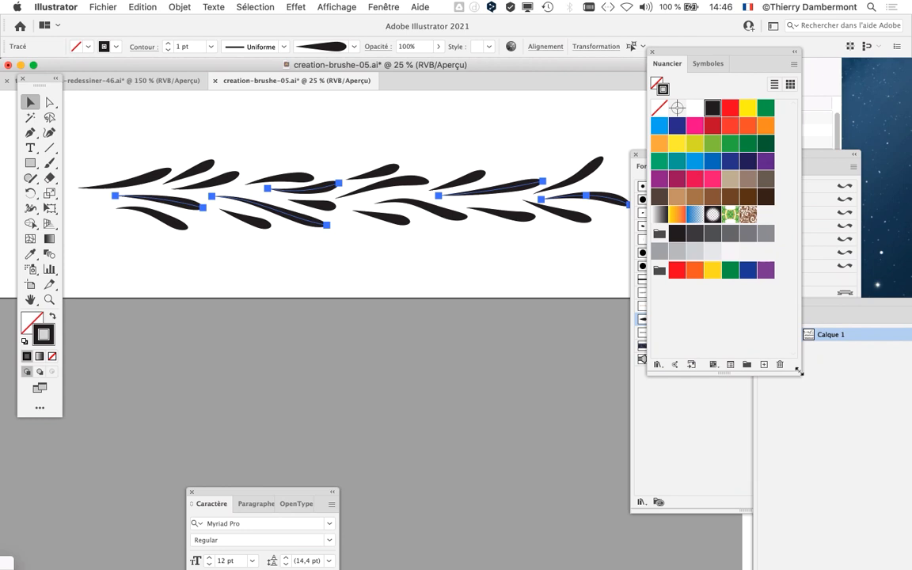
pyautogui.moveTo(798, 370); pyautogui.dragTo(906, 302)
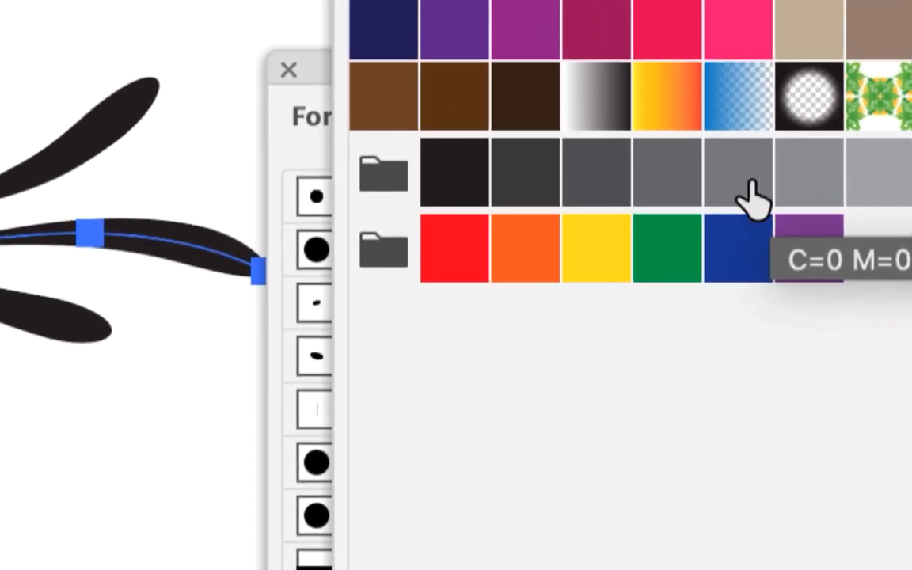
pyautogui.click(795, 194)
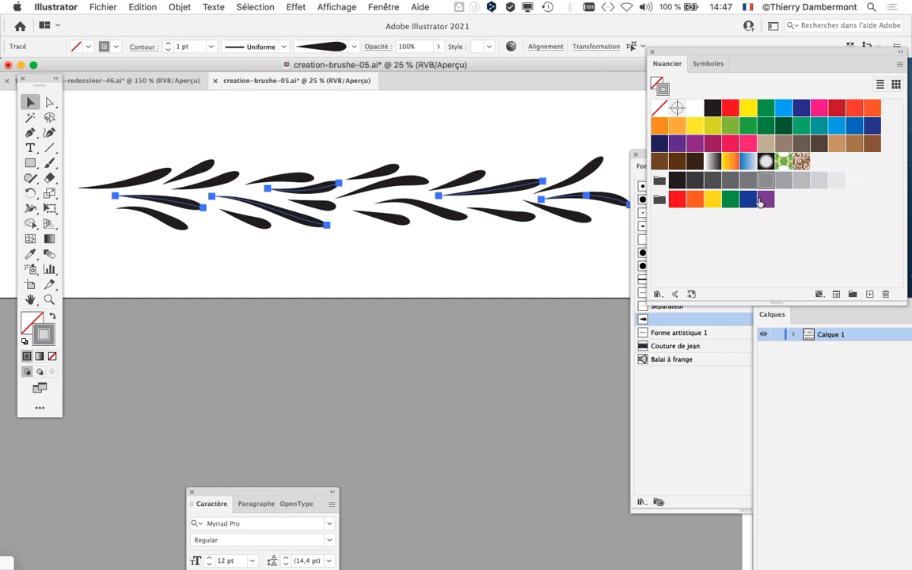
# Step: Move the Nuancier panel aside and place the Formes panel below the lower branch, clear of the selected drops
pyautogui.moveTo(688, 53); pyautogui.dragTo(764, 51)
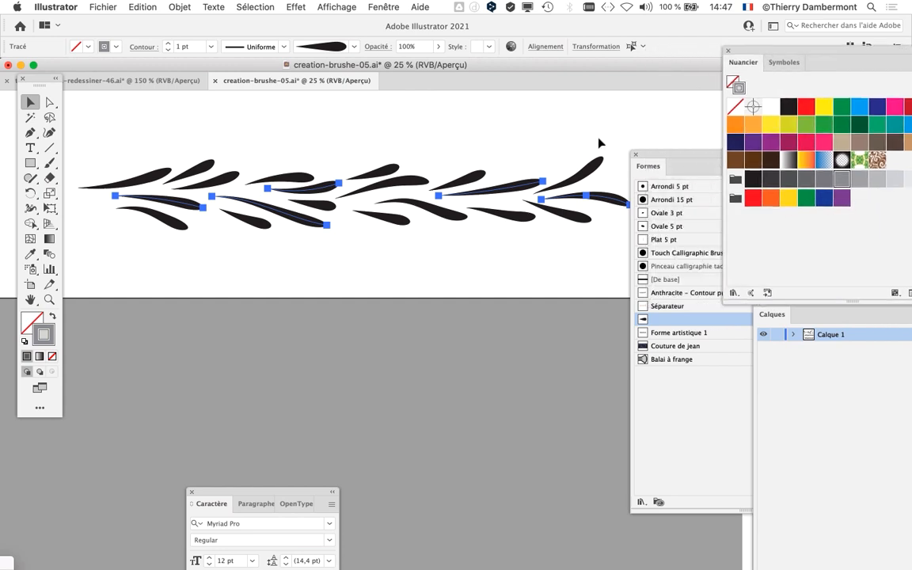
pyautogui.scroll(-5, 599, 143)
pyautogui.click(649, 158)
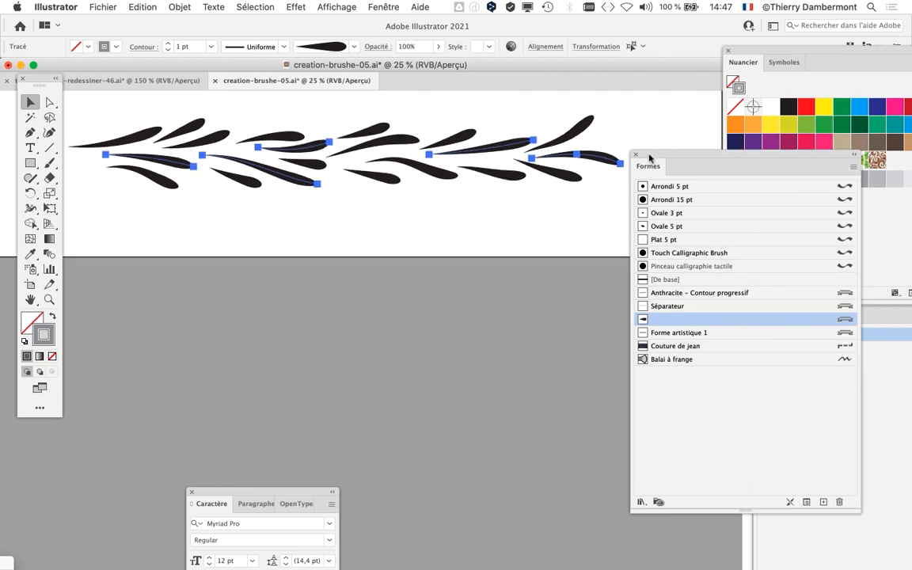
pyautogui.moveTo(649, 157)
pyautogui.mouseDown()
pyautogui.moveTo(580, 242)
pyautogui.moveTo(490, 243)
pyautogui.mouseUp()
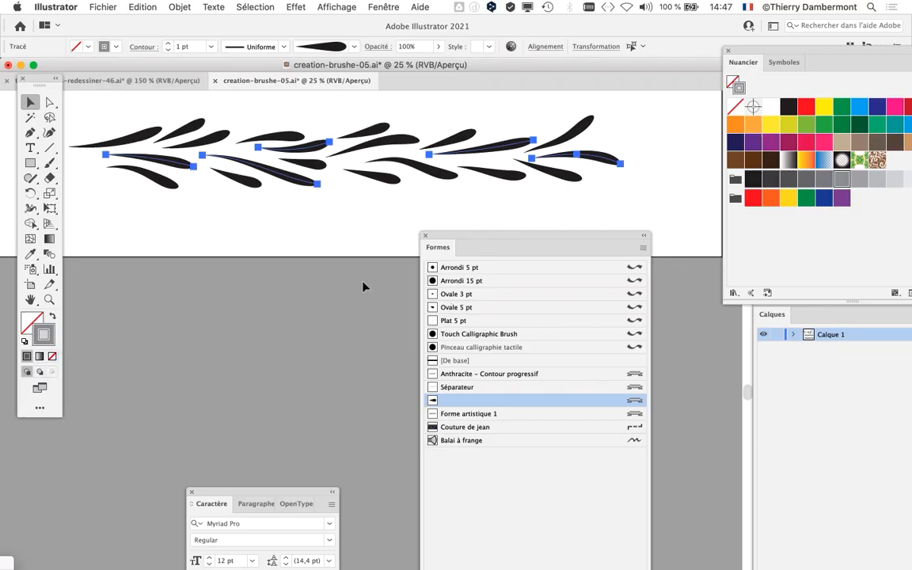
pyautogui.press('super+minus')
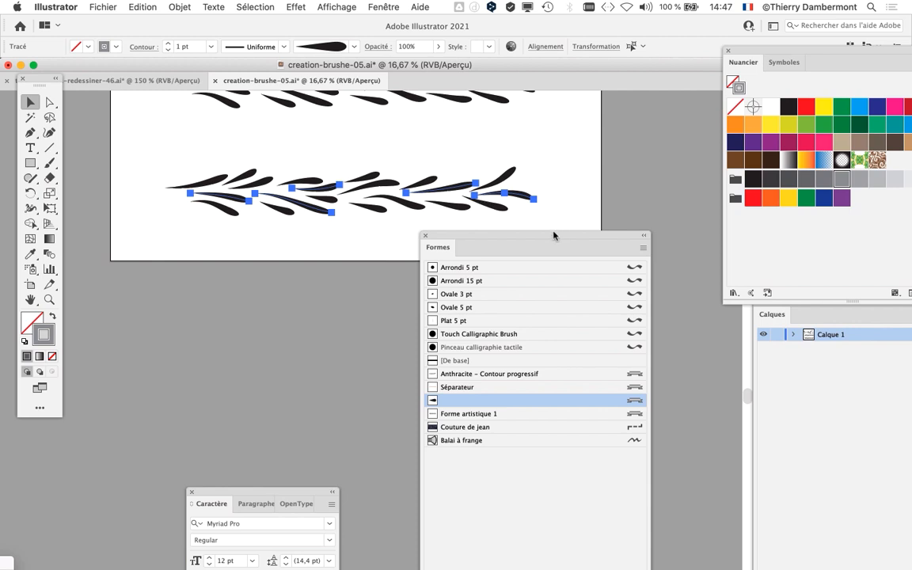
pyautogui.moveTo(553, 235); pyautogui.dragTo(393, 277)
# Step: Memorise the selection of the five grey-stroked drops under the name "Sélection 1 sur les gouttes de la brushe"
pyautogui.press('super+plus')
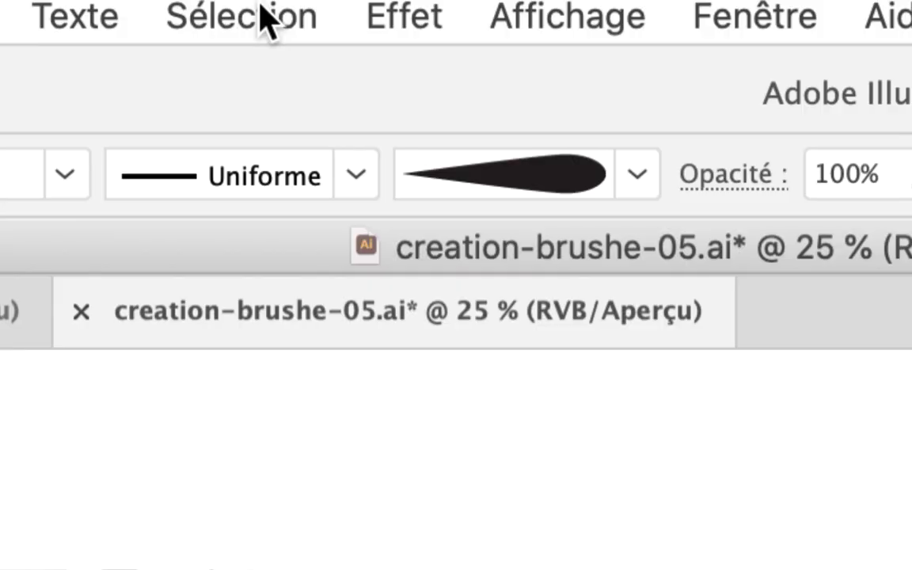
pyautogui.click(269, 17)
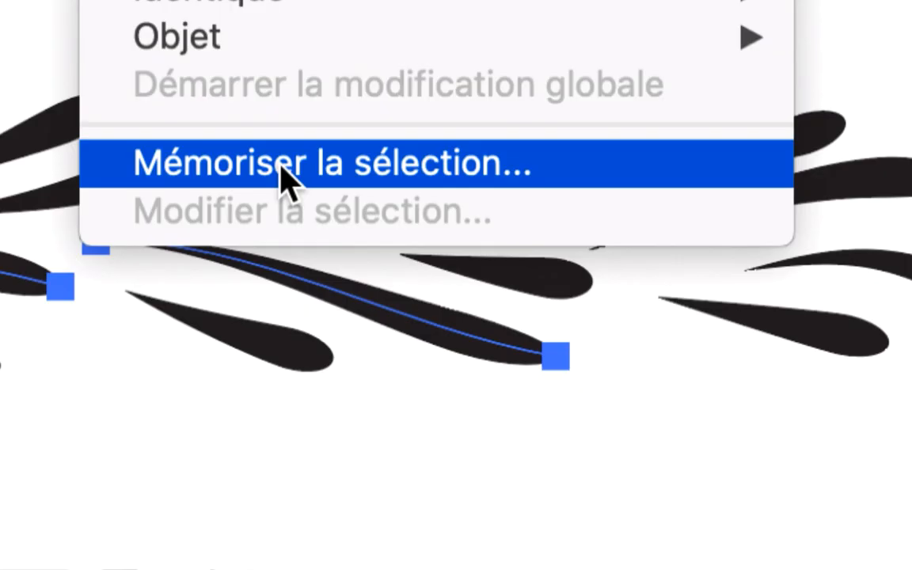
pyautogui.click(285, 179)
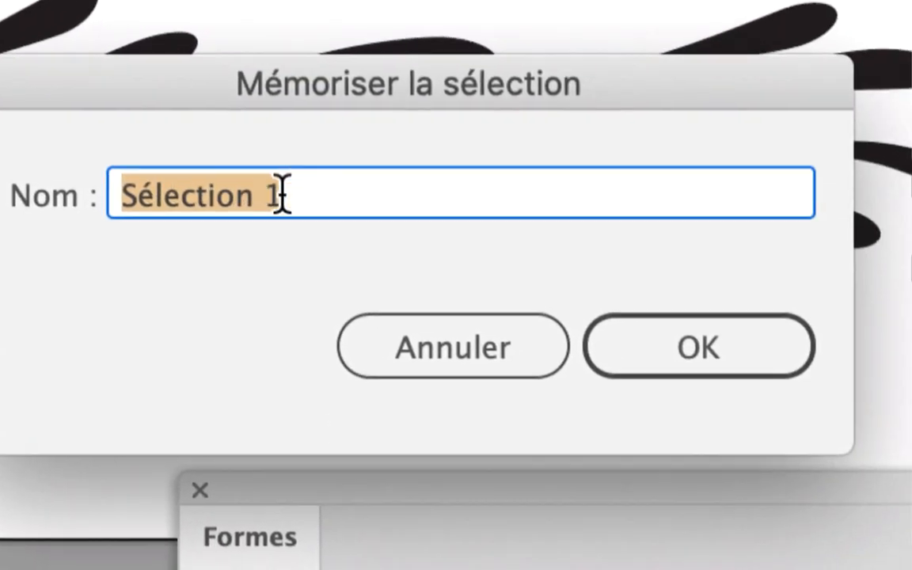
pyautogui.click(286, 305)
pyautogui.write('sur les ')
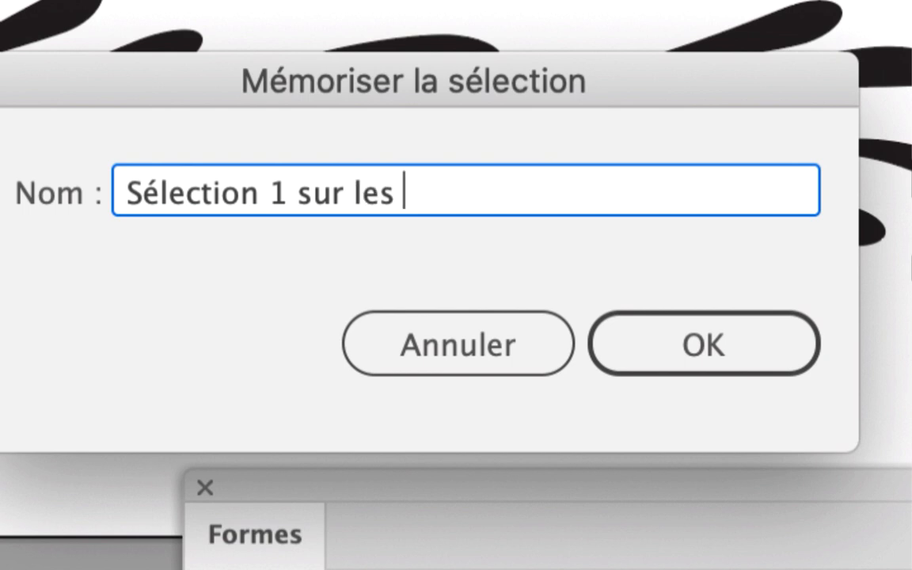
pyautogui.write('gouttes de la ')
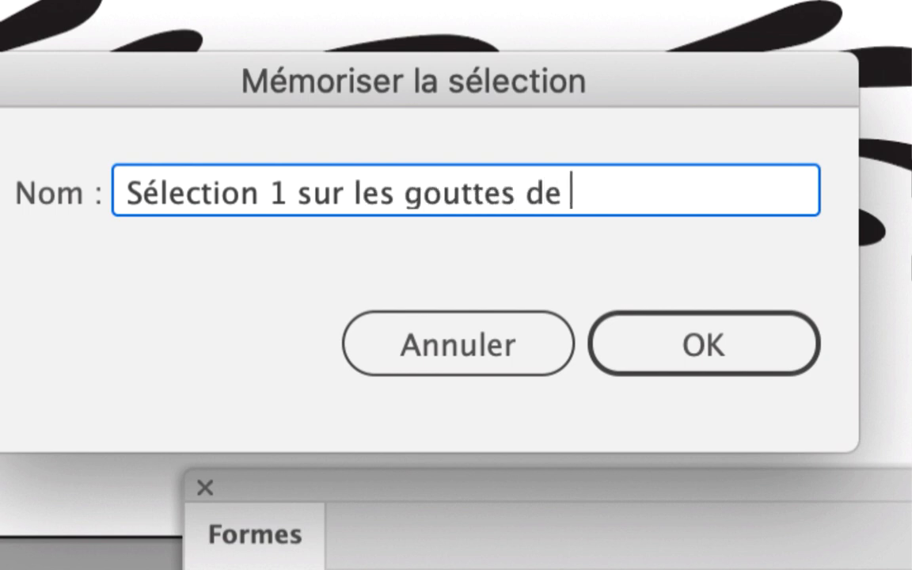
pyautogui.write('brushe')
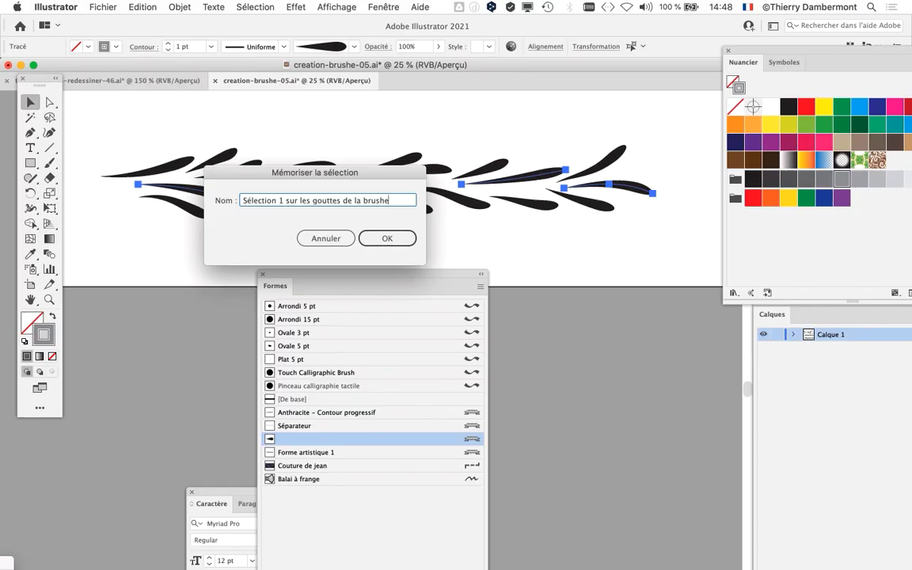
pyautogui.press('Return')
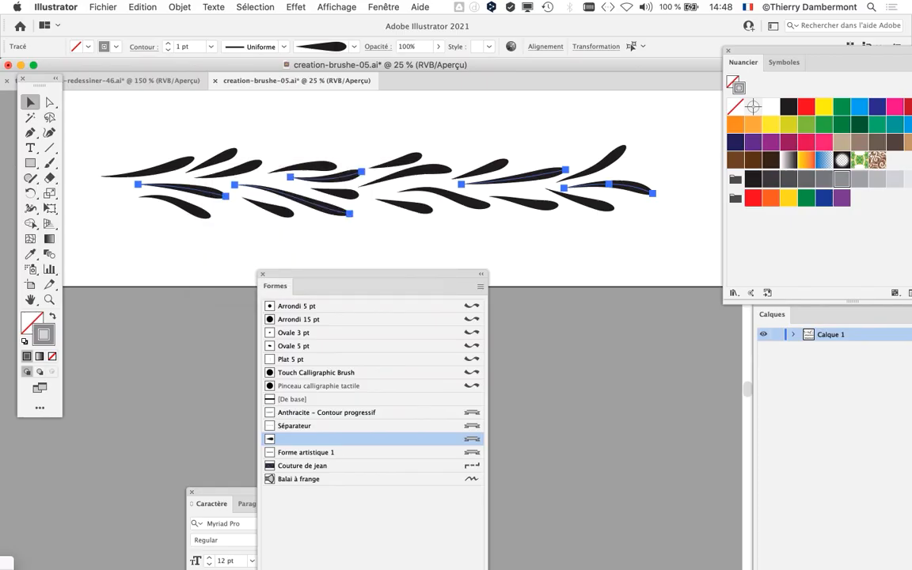
pyautogui.click(254, 7)
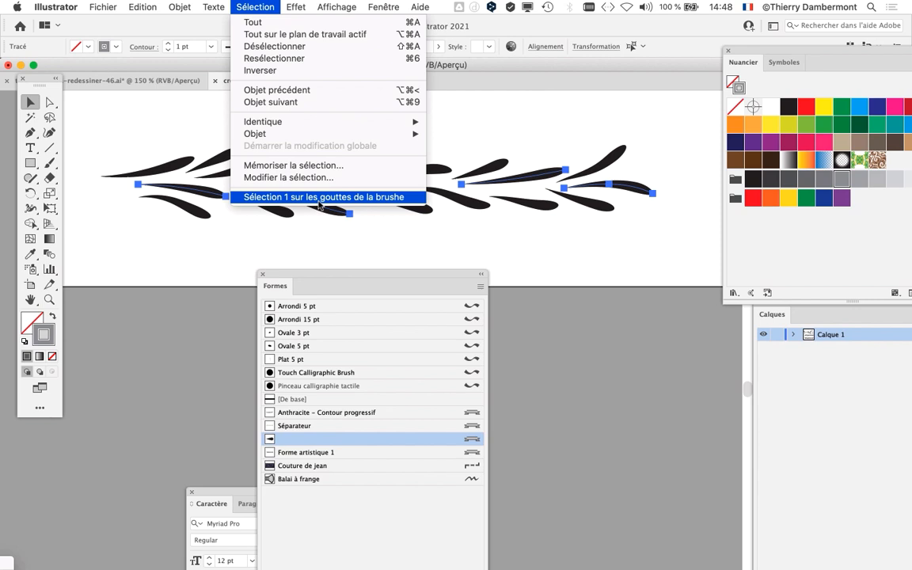
pyautogui.click(589, 244)
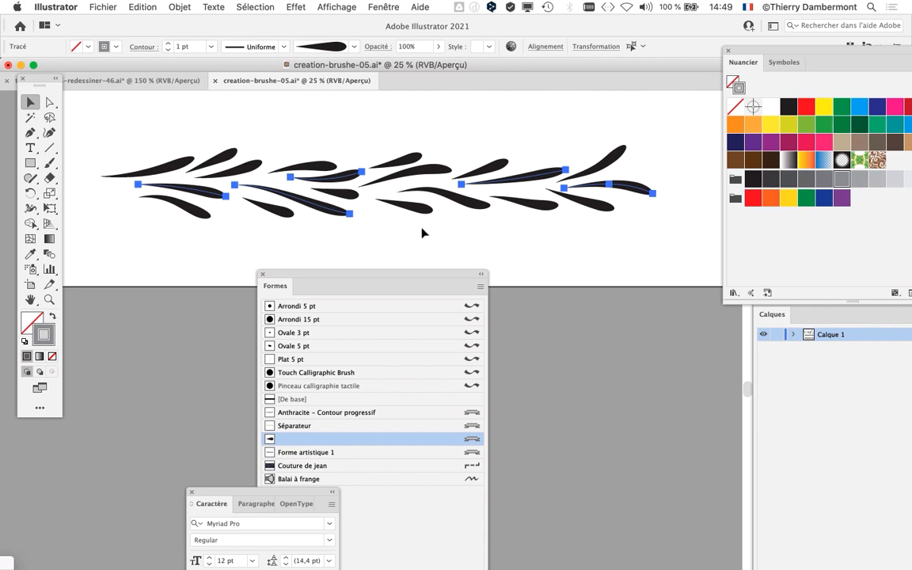
# Step: Move the Formes panel clear of the lower branch and deselect the five drops
pyautogui.moveTo(393, 278); pyautogui.dragTo(510, 260)
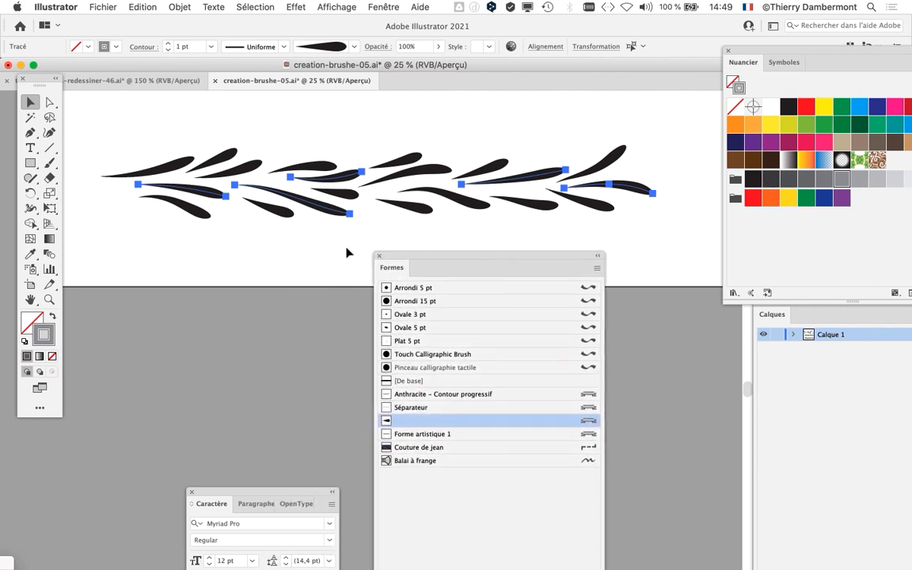
pyautogui.moveTo(400, 256); pyautogui.dragTo(485, 107)
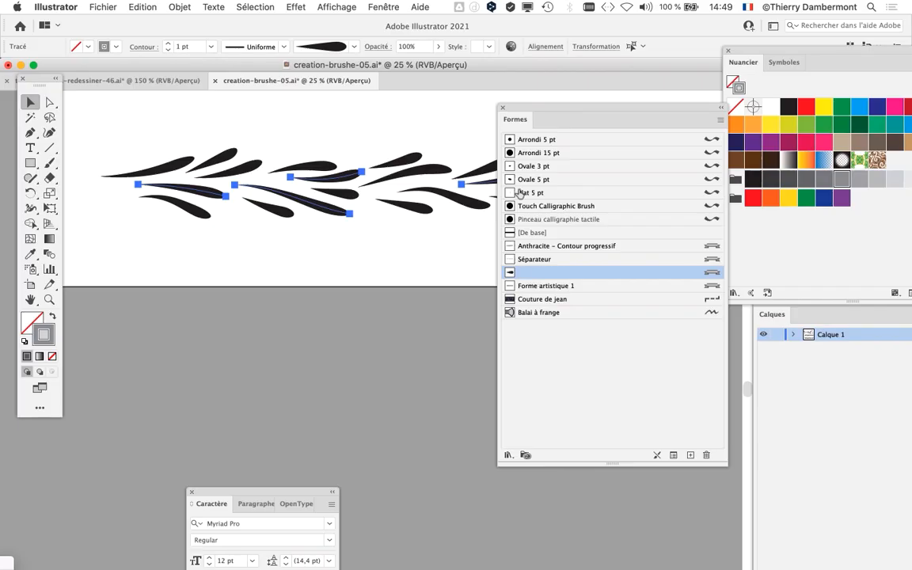
pyautogui.moveTo(527, 111); pyautogui.dragTo(550, 290)
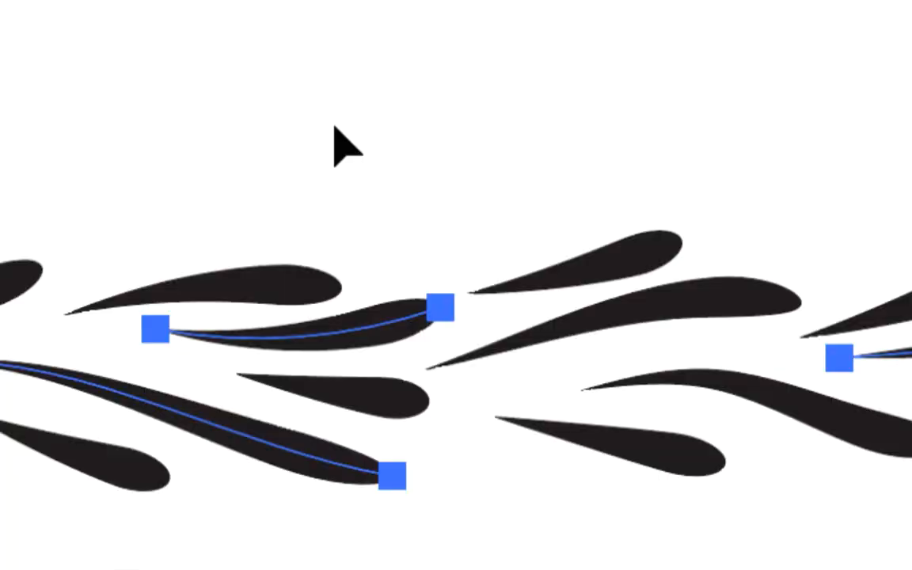
pyautogui.click(339, 147)
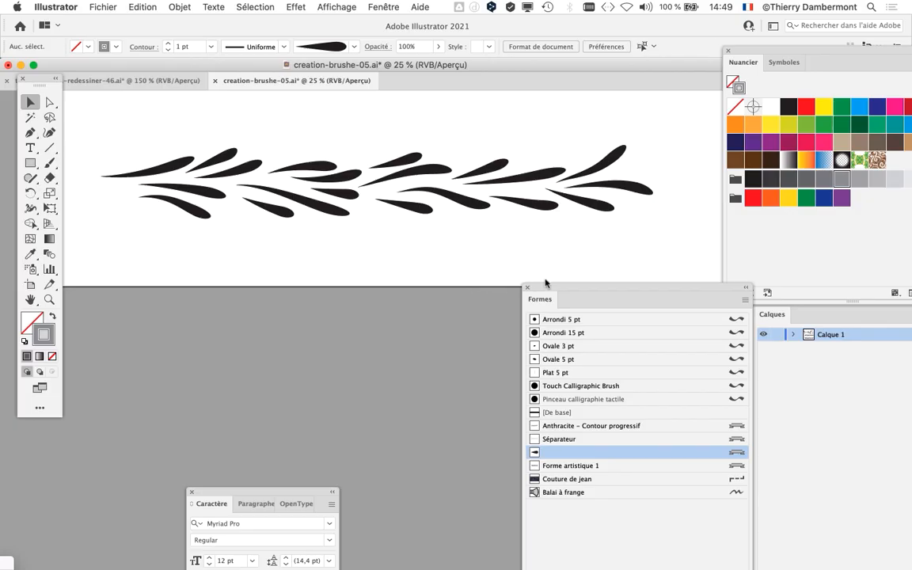
# Step: Set the unnamed drop-shaped art brush's coloration mode to Teintes and apply the change to the existing strokes
pyautogui.moveTo(545, 282)
pyautogui.mouseDown()
pyautogui.moveTo(544, 71)
pyautogui.moveTo(543, 82)
pyautogui.mouseUp()
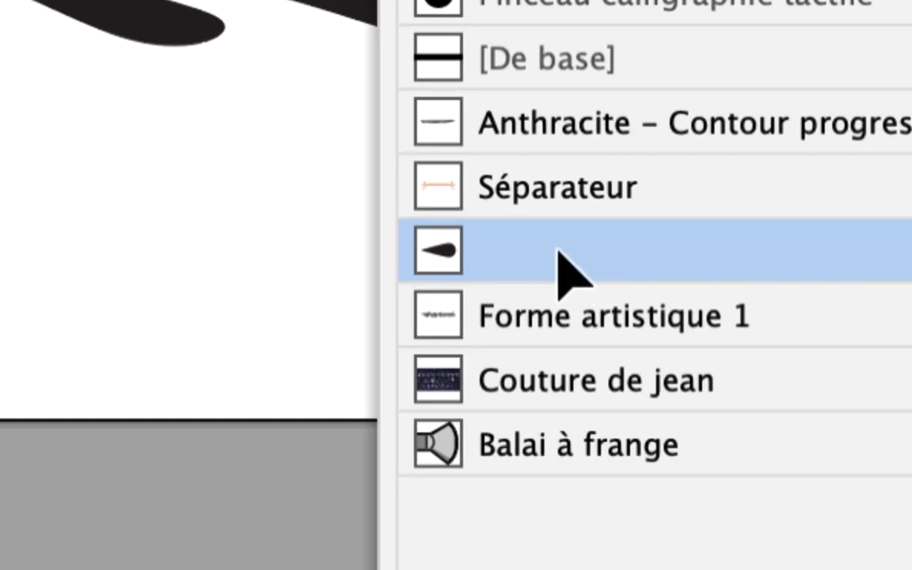
pyautogui.doubleClick(559, 252)
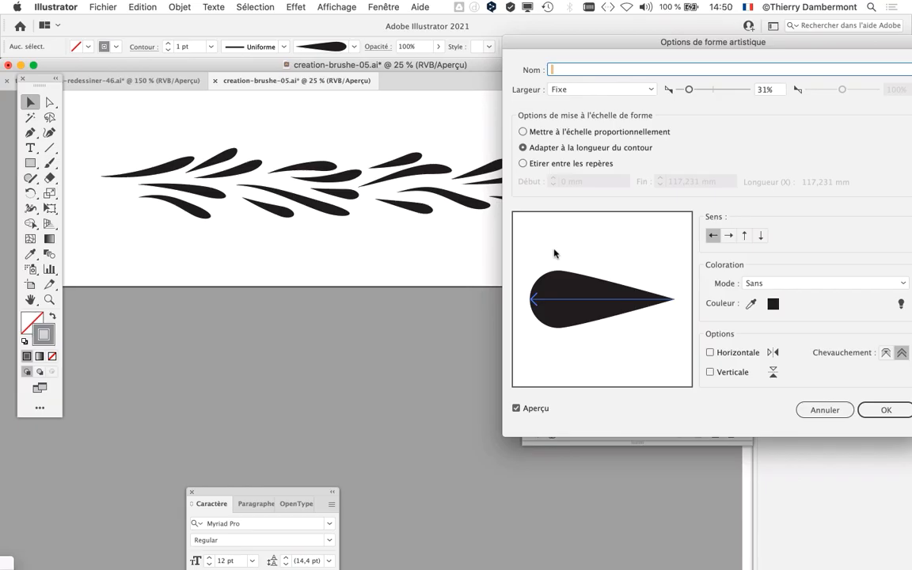
pyautogui.moveTo(586, 43)
pyautogui.mouseDown()
pyautogui.moveTo(512, 35)
pyautogui.moveTo(453, 53)
pyautogui.moveTo(465, 28)
pyautogui.mouseUp()
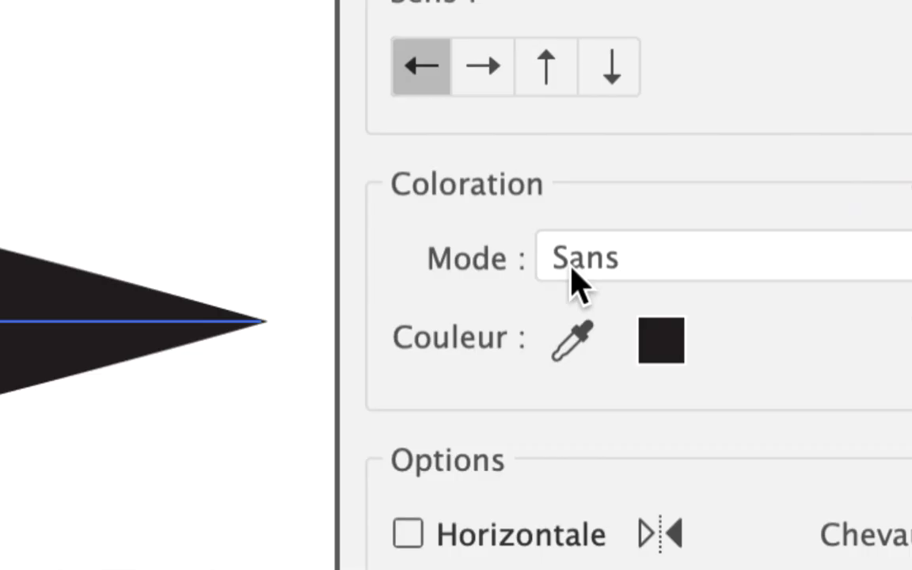
pyautogui.click(572, 270)
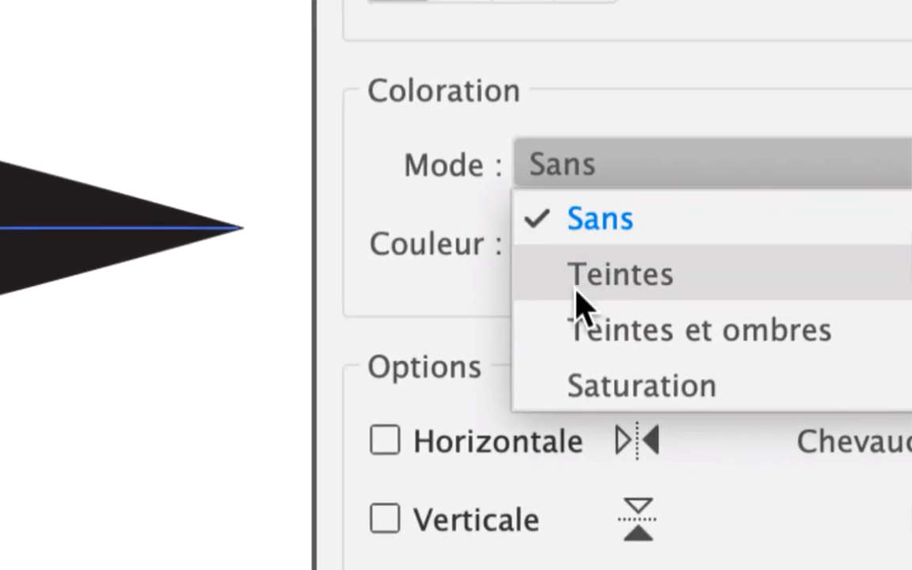
pyautogui.click(576, 305)
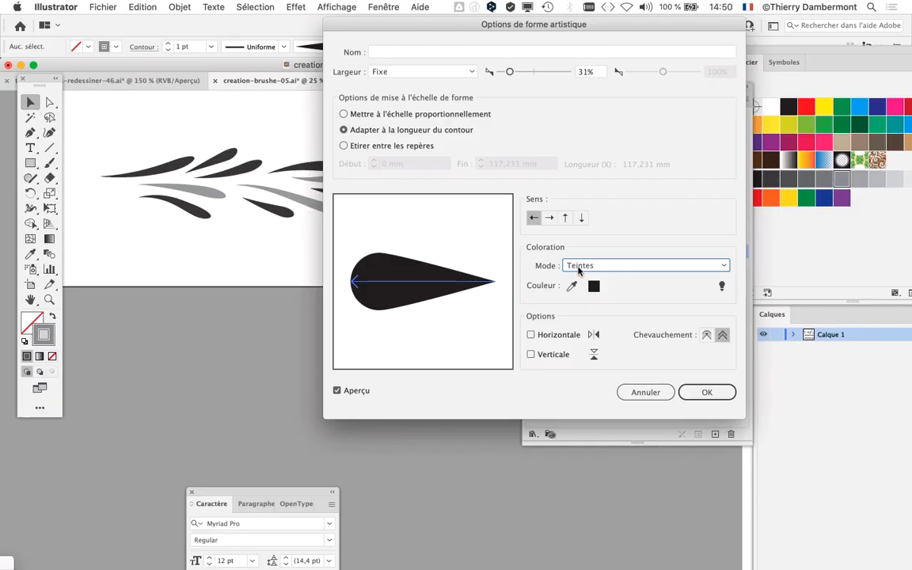
pyautogui.click(701, 391)
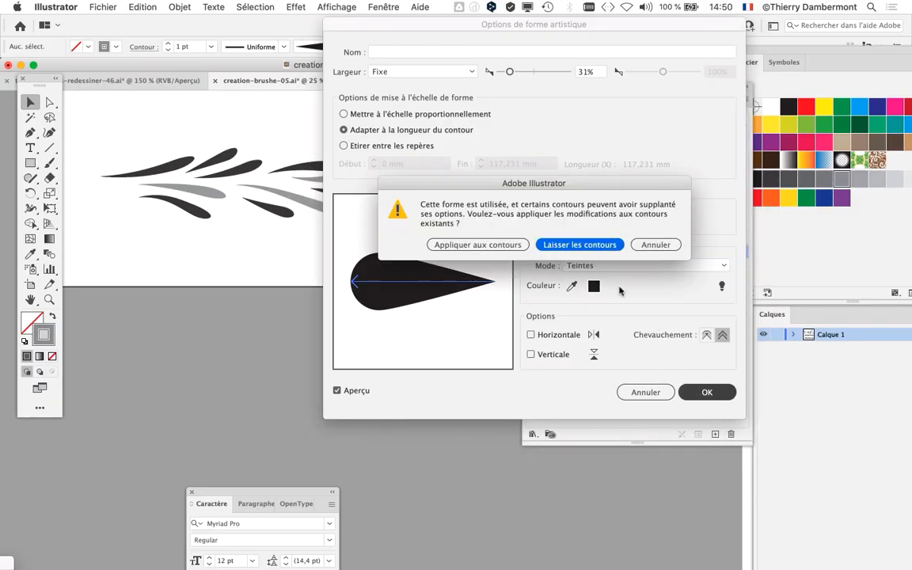
pyautogui.click(478, 247)
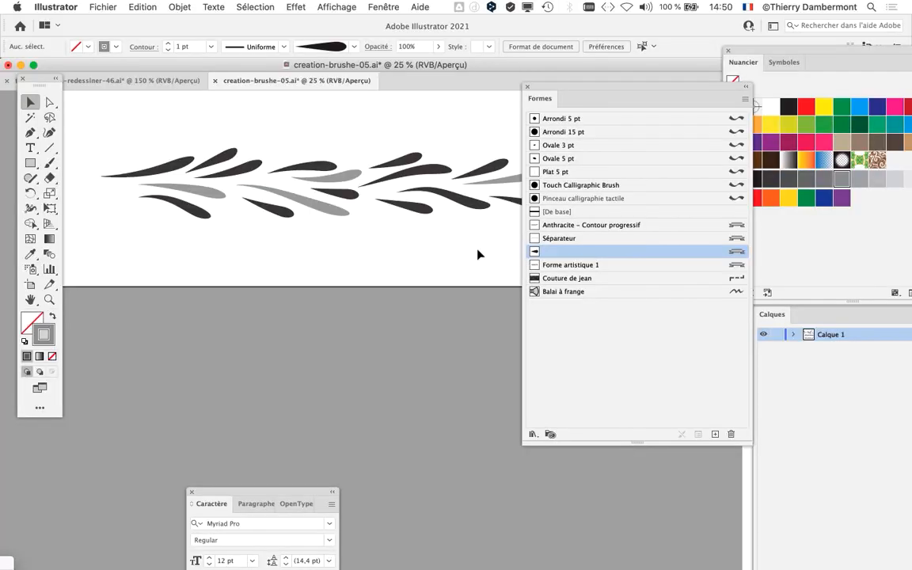
# Step: Place the Formes panel below the two-tone branch and select all of the branch's drops together
pyautogui.moveTo(540, 88); pyautogui.dragTo(565, 261)
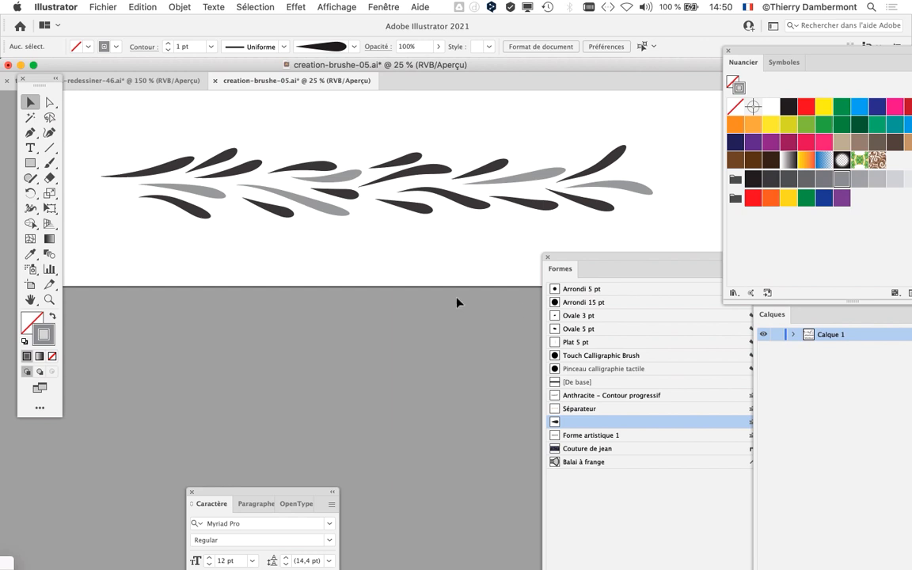
pyautogui.moveTo(603, 266)
pyautogui.mouseDown()
pyautogui.moveTo(483, 219)
pyautogui.moveTo(521, 219)
pyautogui.moveTo(485, 261)
pyautogui.mouseUp()
pyautogui.moveTo(101, 116)
pyautogui.mouseDown()
pyautogui.moveTo(197, 163)
pyautogui.moveTo(665, 243)
pyautogui.mouseUp()
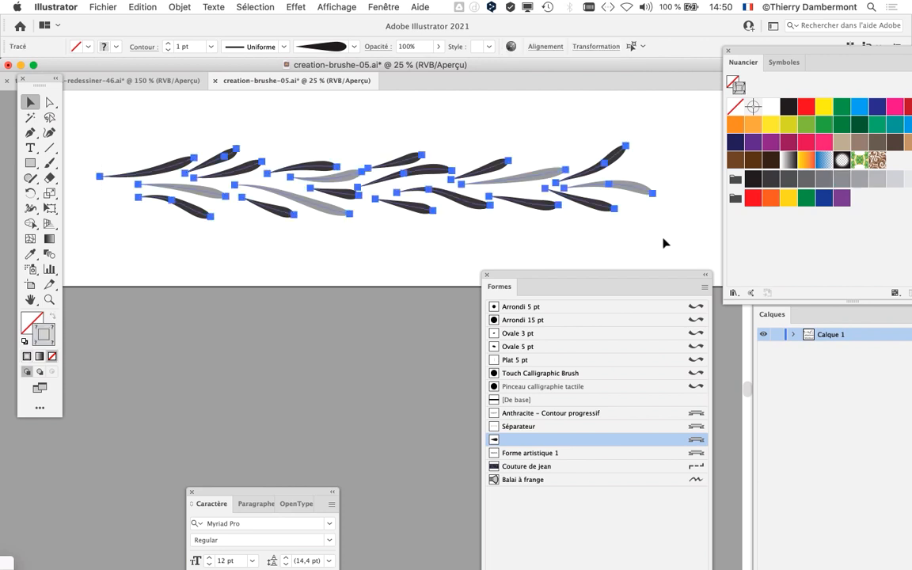
pyautogui.click(120, 139)
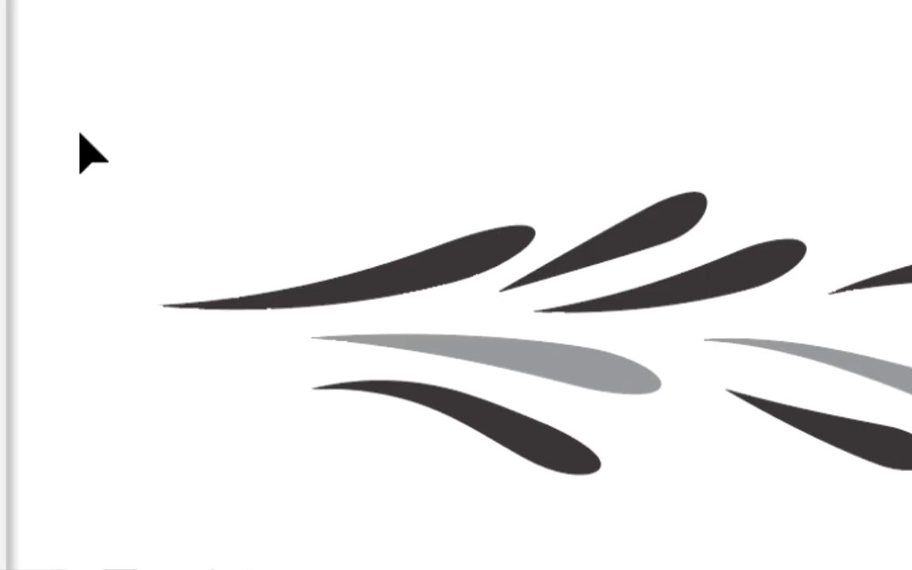
pyautogui.moveTo(79, 136)
pyautogui.mouseDown()
pyautogui.moveTo(185, 173)
pyautogui.moveTo(393, 218)
pyautogui.moveTo(556, 214)
pyautogui.mouseUp()
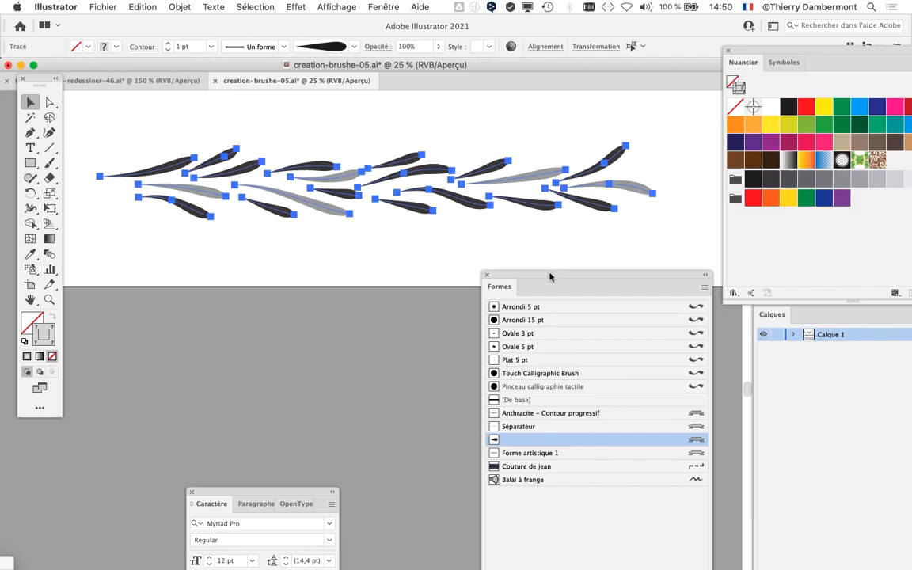
# Step: Create a new brush of type Forme artistique from the selected two-tone branch in the Formes panel
pyautogui.moveTo(489, 273); pyautogui.dragTo(545, 64)
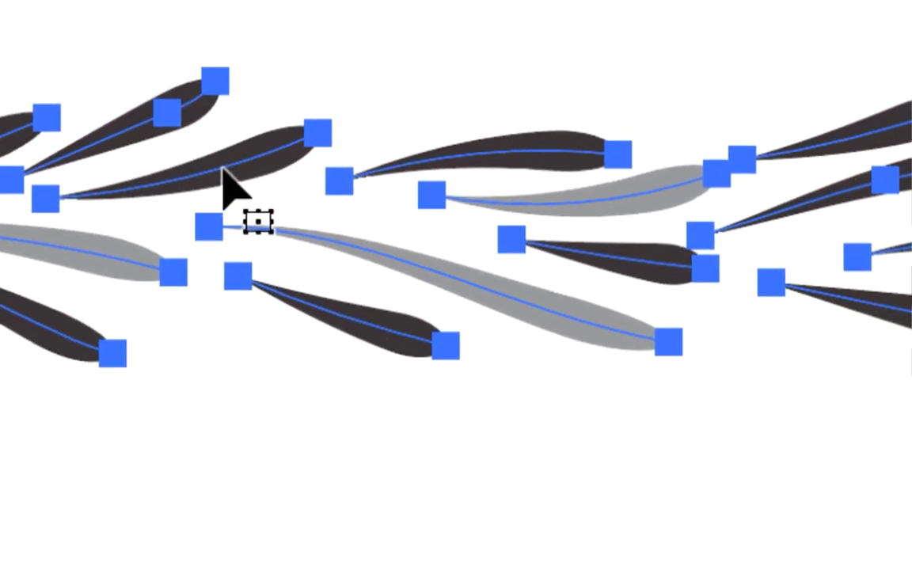
pyautogui.click(286, 156)
pyautogui.moveTo(286, 203)
pyautogui.mouseDown()
pyautogui.moveTo(385, 226)
pyautogui.moveTo(497, 272)
pyautogui.mouseUp()
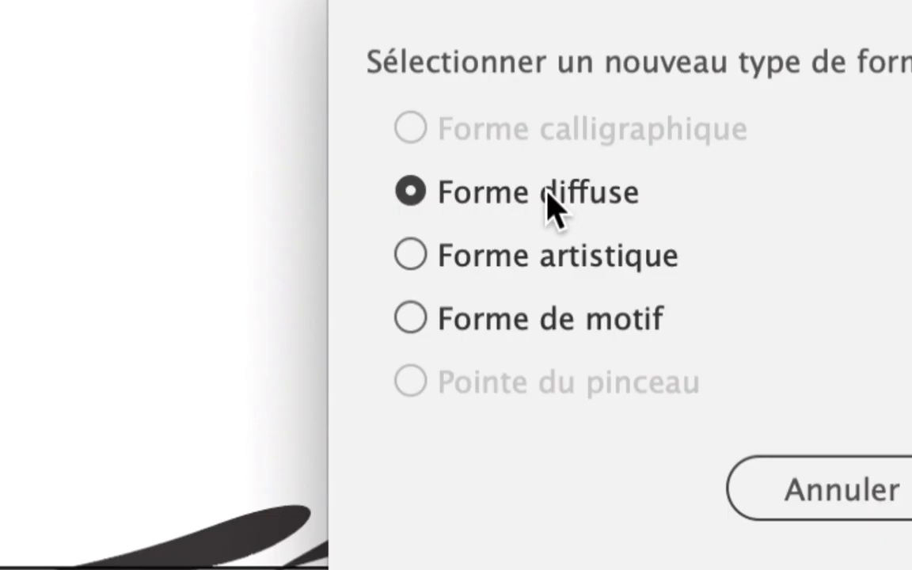
pyautogui.click(548, 260)
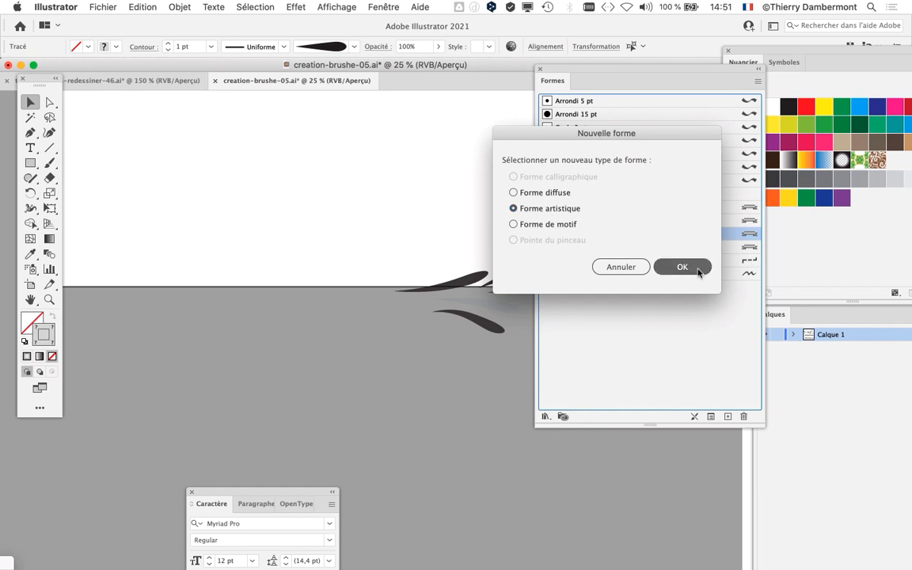
pyautogui.click(700, 266)
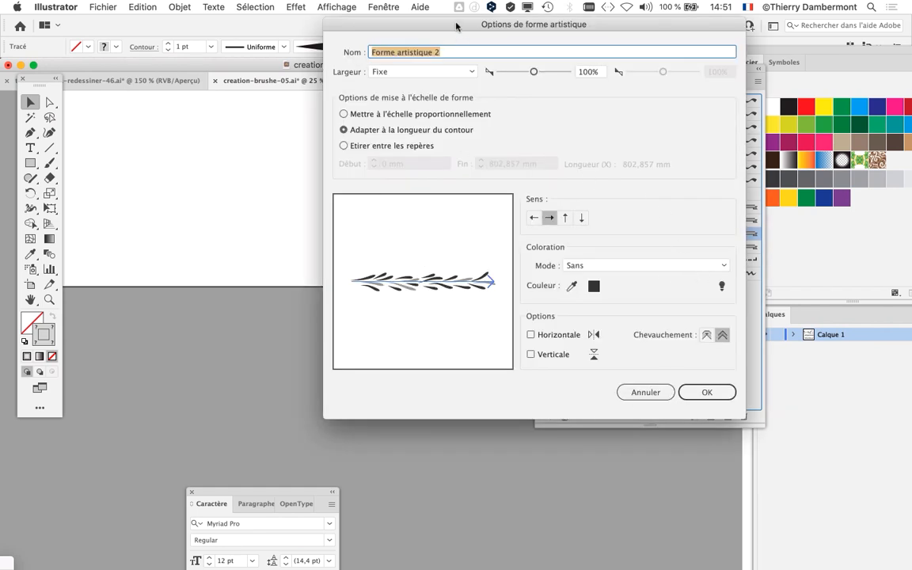
# Step: Name the new art brush "feuillage avec gris", accept its other default options and move the Formes panel higher
pyautogui.moveTo(475, 24)
pyautogui.mouseDown()
pyautogui.moveTo(506, 336)
pyautogui.moveTo(491, 368)
pyautogui.moveTo(510, 301)
pyautogui.mouseUp()
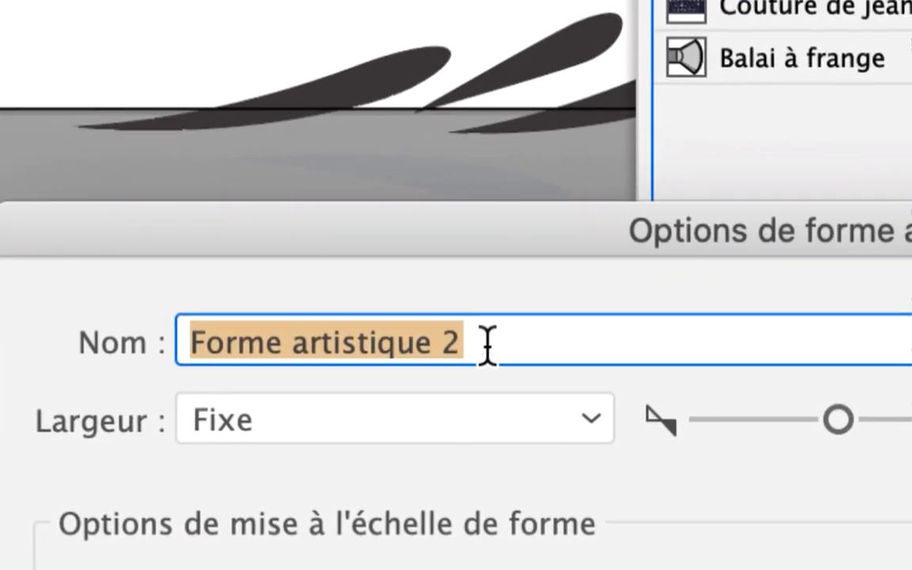
pyautogui.moveTo(486, 345); pyautogui.dragTo(146, 358)
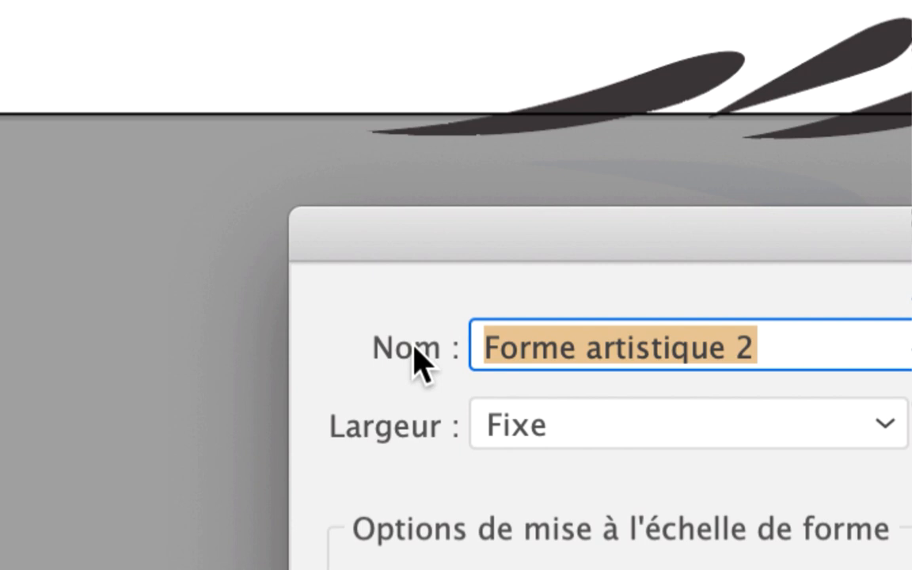
pyautogui.write('feuillage avec ')
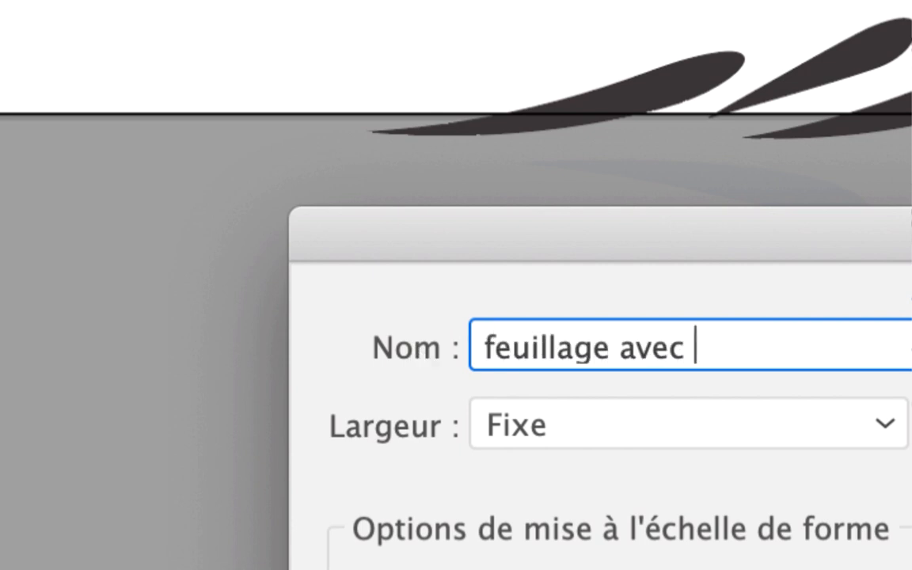
pyautogui.write('gris')
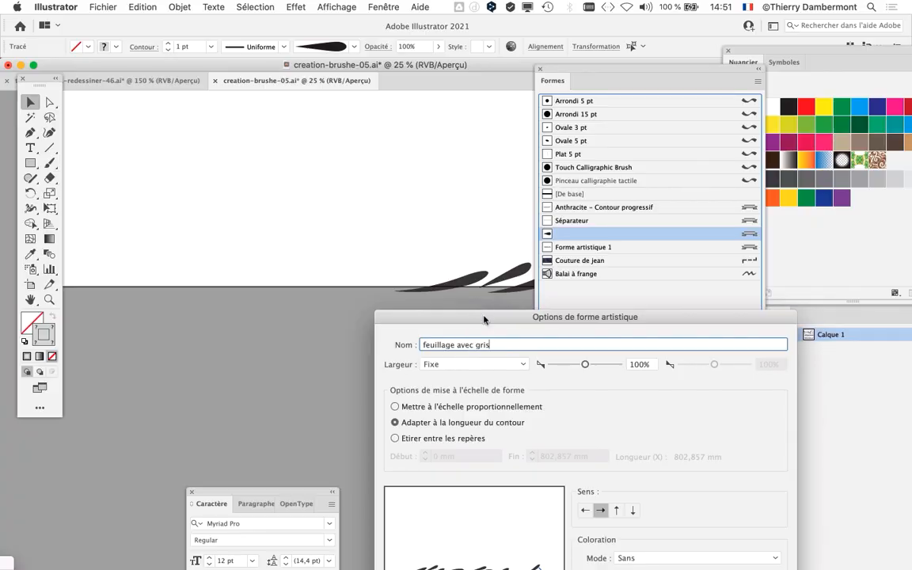
pyautogui.moveTo(482, 316); pyautogui.dragTo(231, 54)
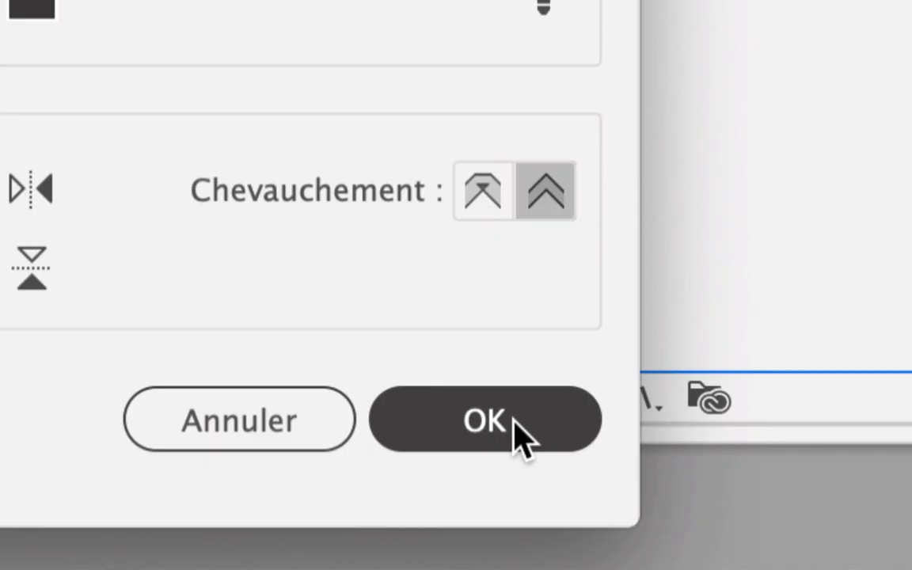
pyautogui.click(513, 432)
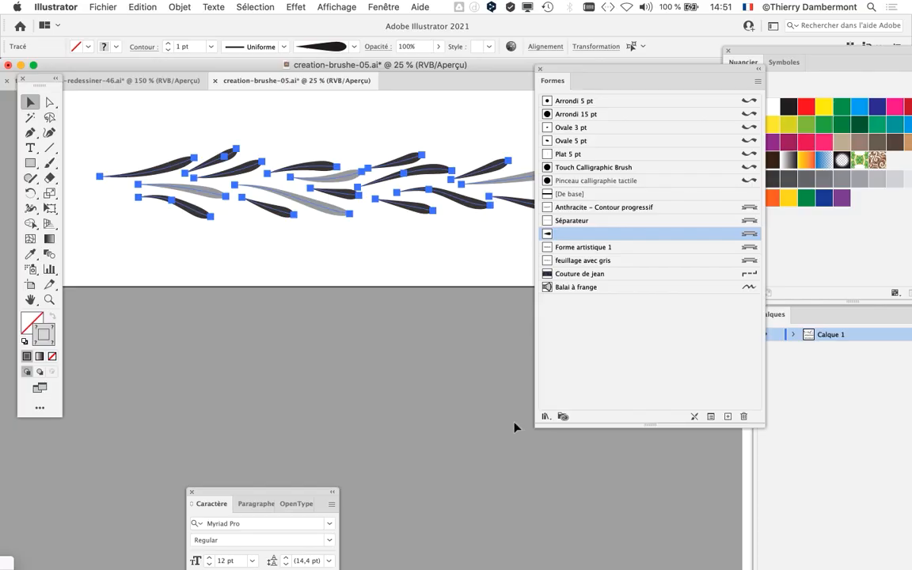
pyautogui.moveTo(563, 69); pyautogui.dragTo(573, 31)
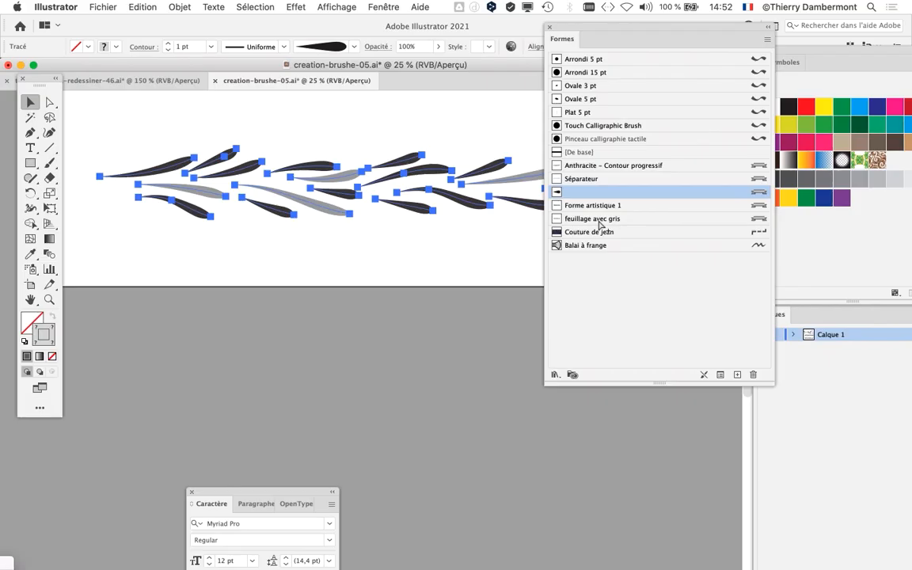
# Step: Try applying the "feuillage avec gris" brush to the selected branch drops, move the Formes panel aside and undo the brush change
pyautogui.click(599, 225)
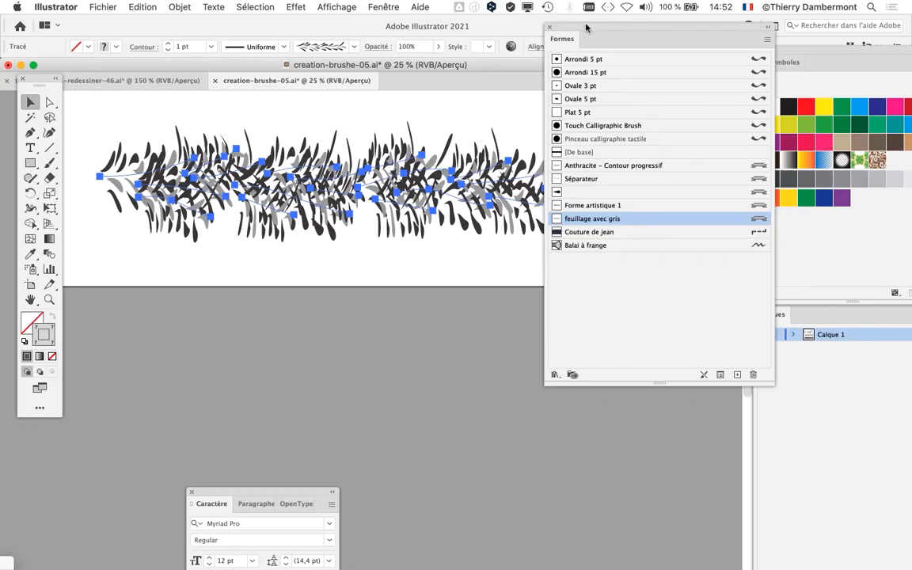
pyautogui.moveTo(586, 27); pyautogui.dragTo(694, 41)
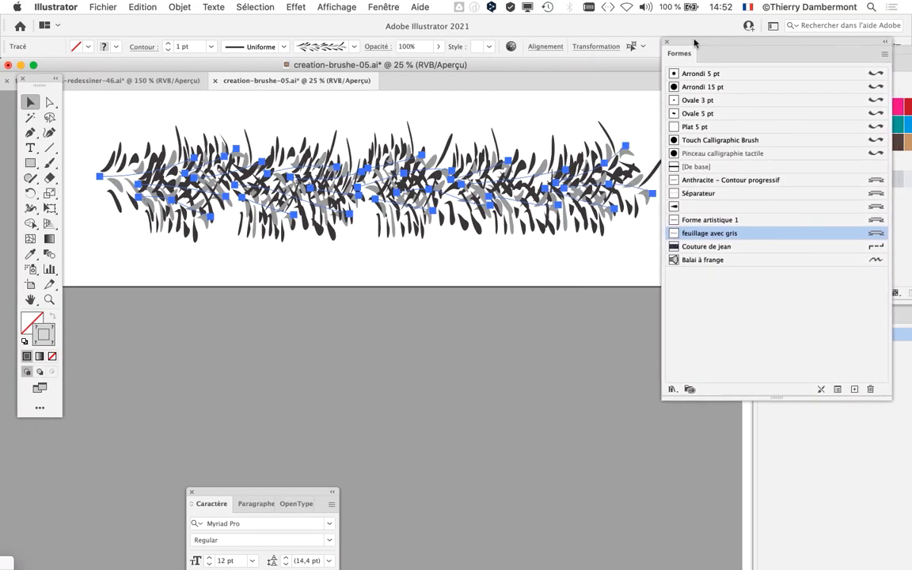
pyautogui.click(144, 7)
pyautogui.click(146, 23)
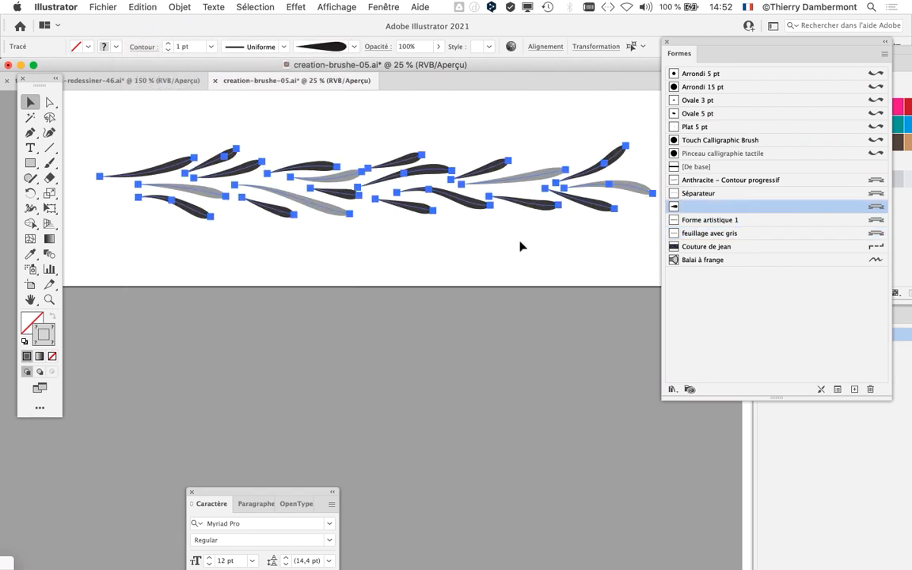
# Step: Deselect the branch and rename the art brush "Forme artistique 1" as "feuillage sans gris (tout noir)"
pyautogui.moveTo(672, 49); pyautogui.dragTo(649, 39)
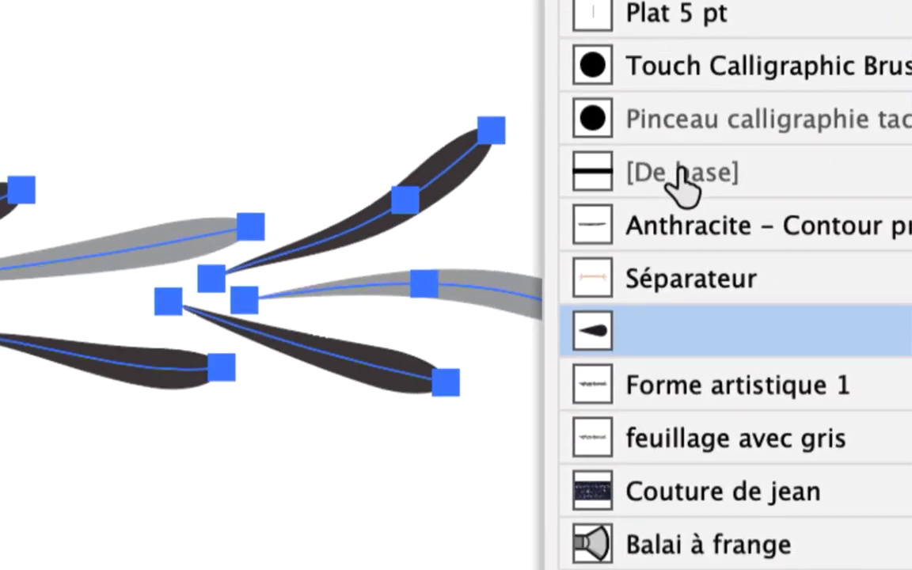
pyautogui.click(528, 225)
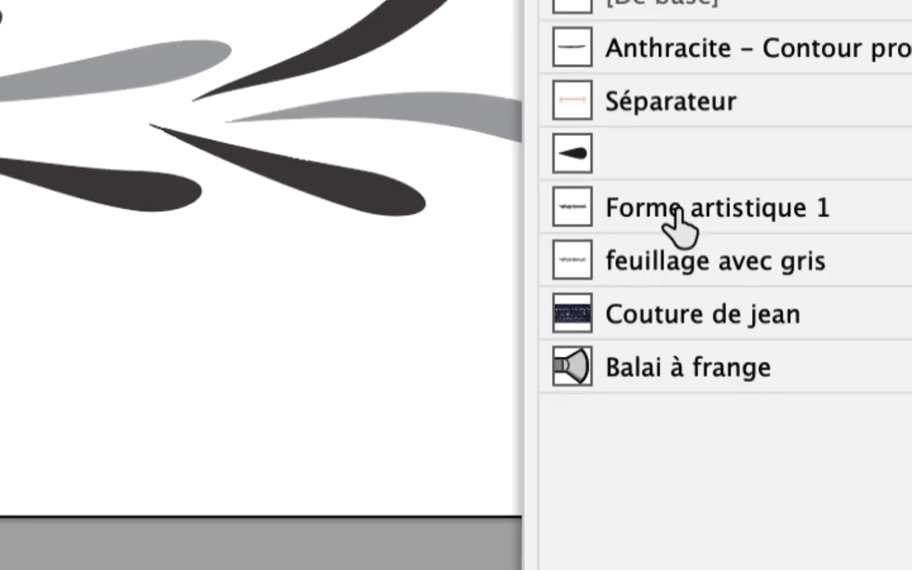
pyautogui.click(677, 214)
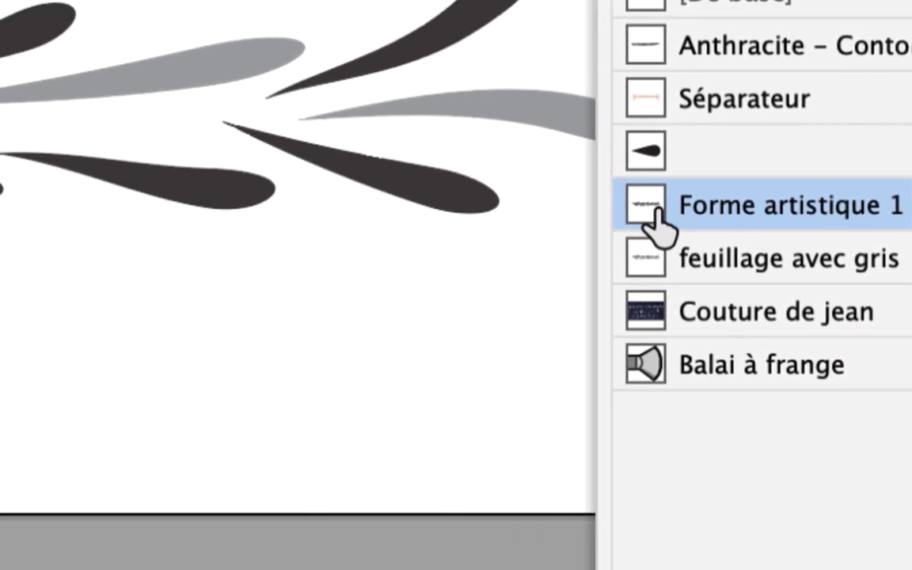
pyautogui.doubleClick(668, 212)
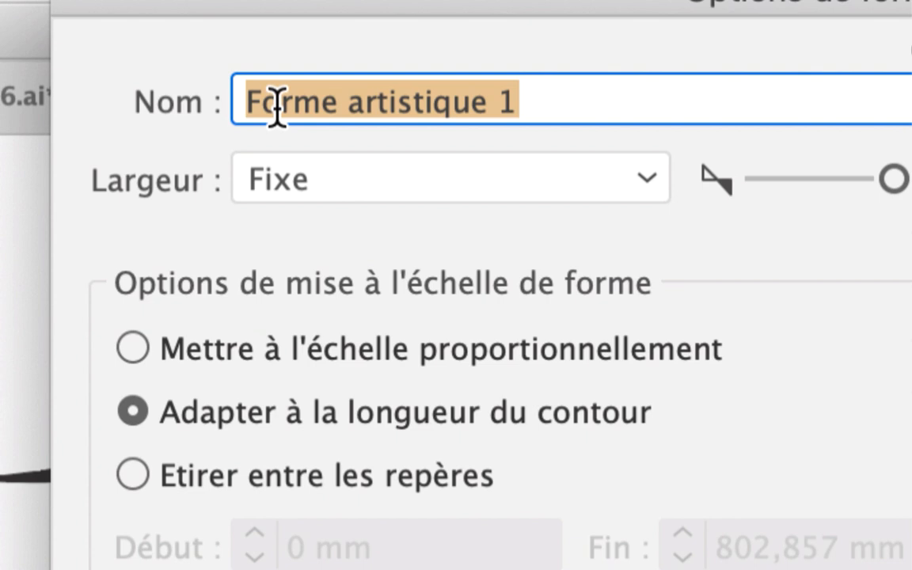
pyautogui.write('forme artisti')
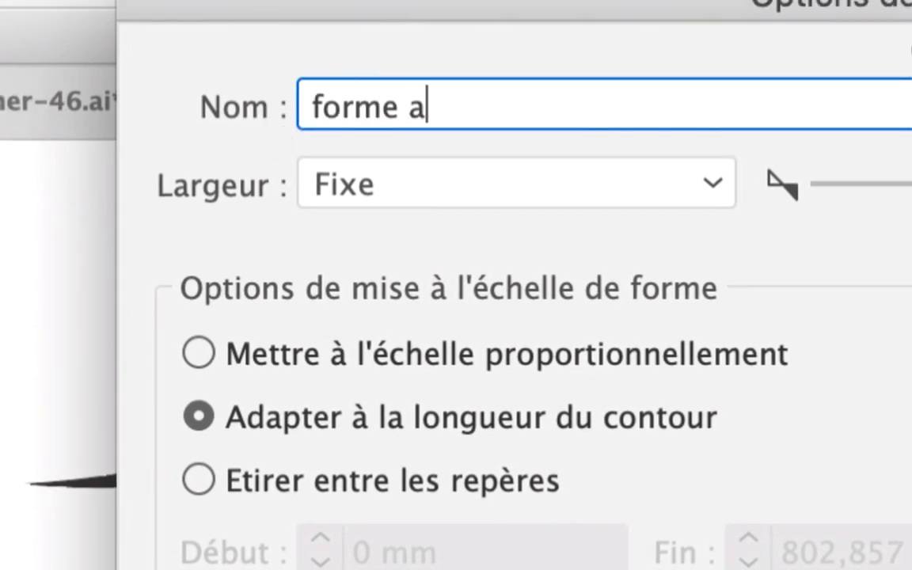
pyautogui.write('que sa')
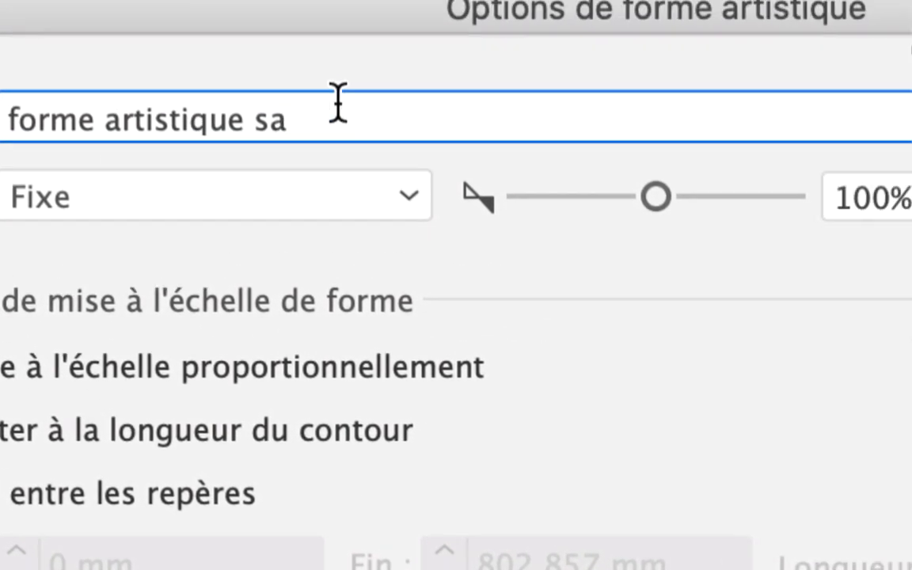
pyautogui.moveTo(335, 106); pyautogui.dragTo(254, 122)
pyautogui.write('feuil')
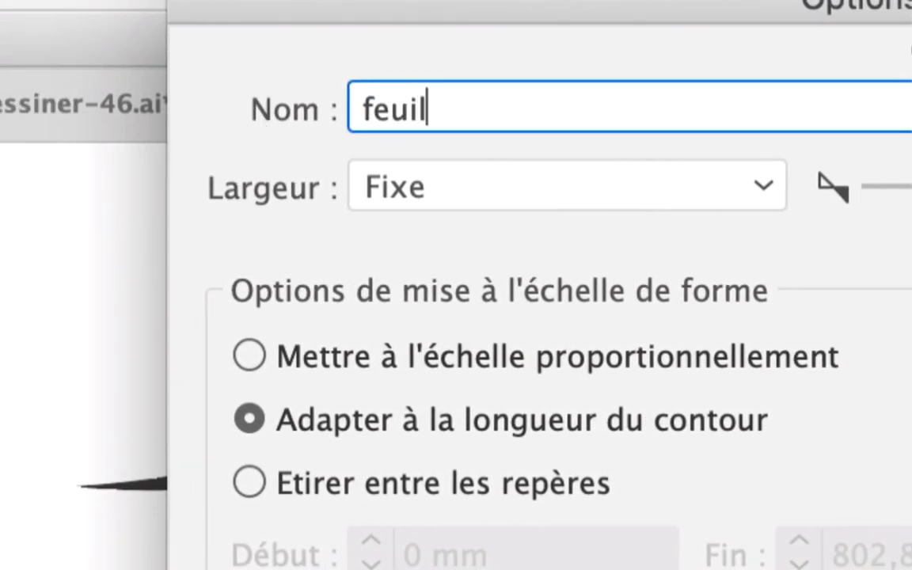
pyautogui.write('lage sans gris (tout noir')
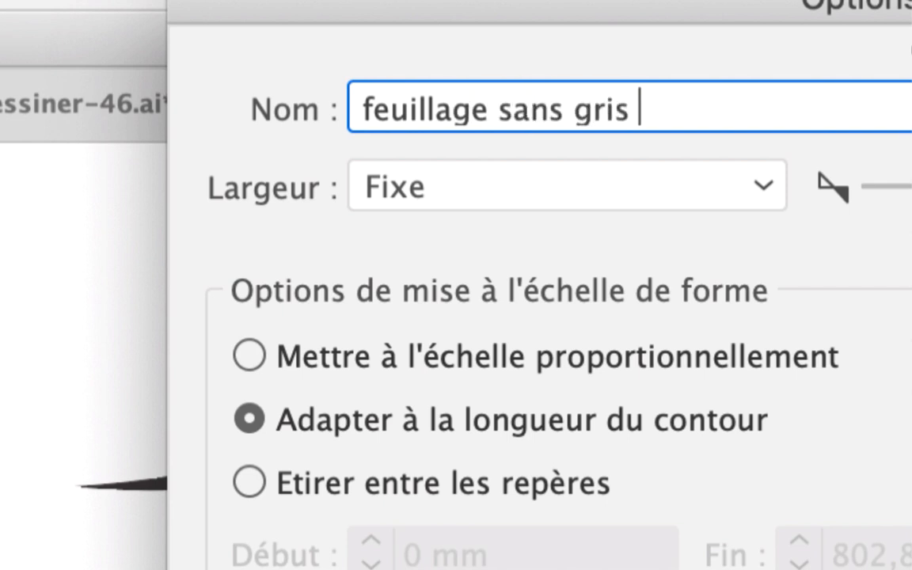
pyautogui.write(')')
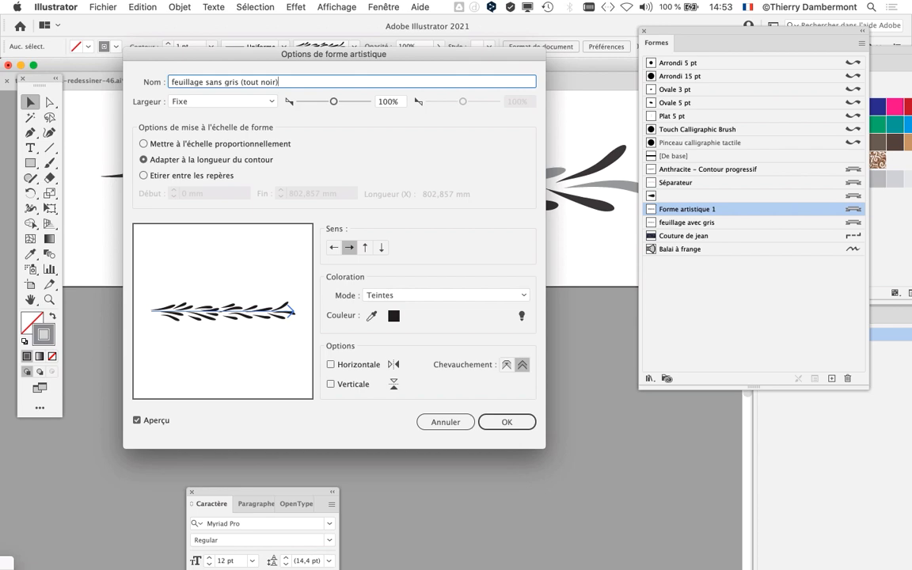
pyautogui.press('Return')
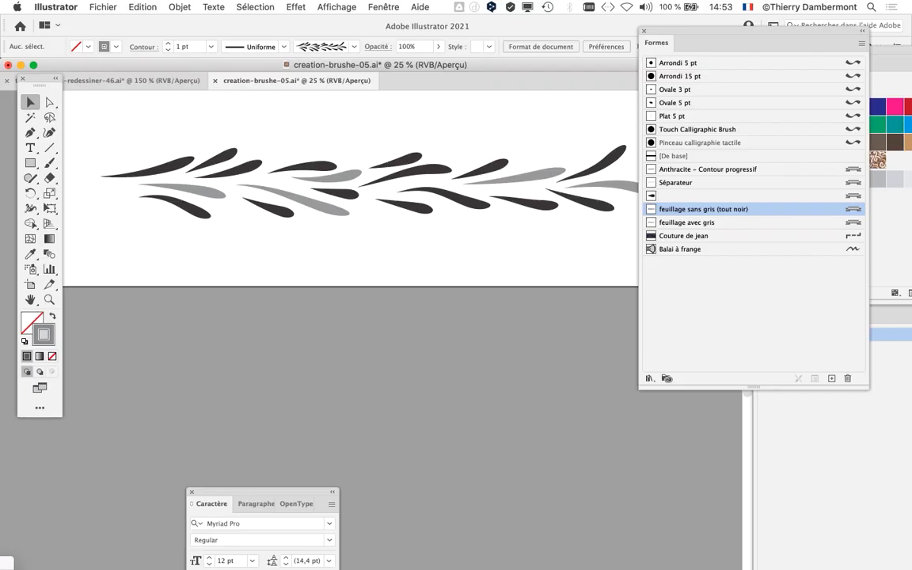
pyautogui.click(131, 80)
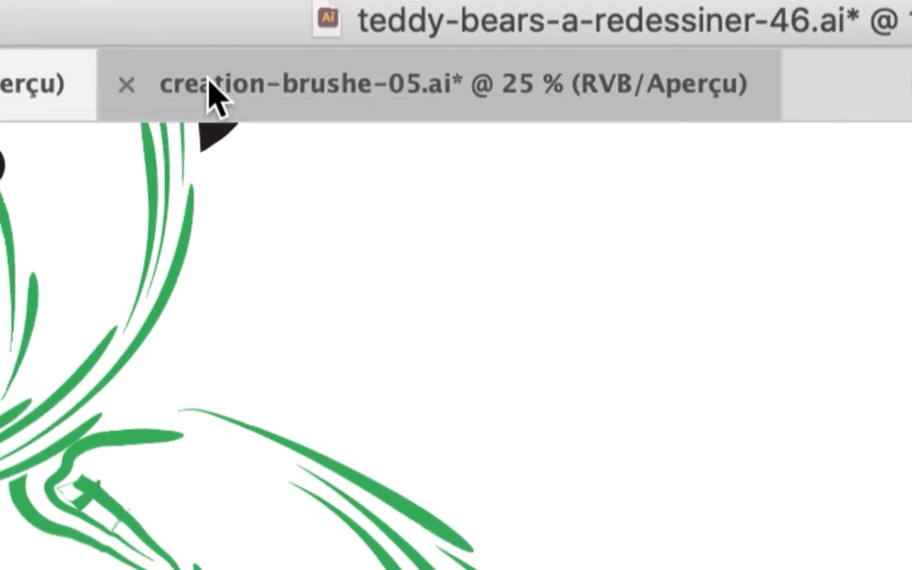
pyautogui.click(645, 87)
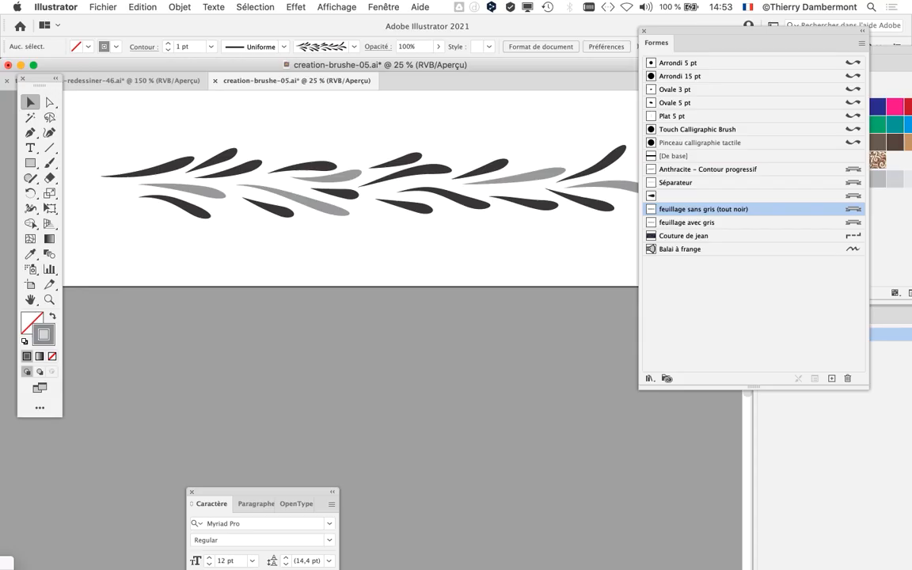
# Step: Draw a new artboard about 1605 × 1561 mm to the right of the existing one and return to the Selection tool
pyautogui.keyDown('alt'); pyautogui.scroll(-1, 269, 277); pyautogui.keyUp('alt')
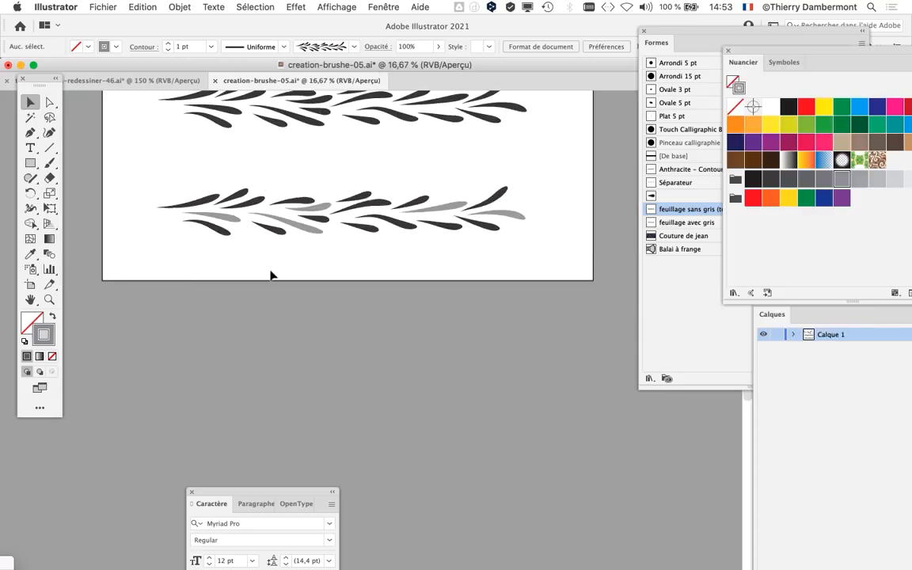
pyautogui.keyDown('alt'); pyautogui.scroll(-1, 269, 280); pyautogui.keyUp('alt')
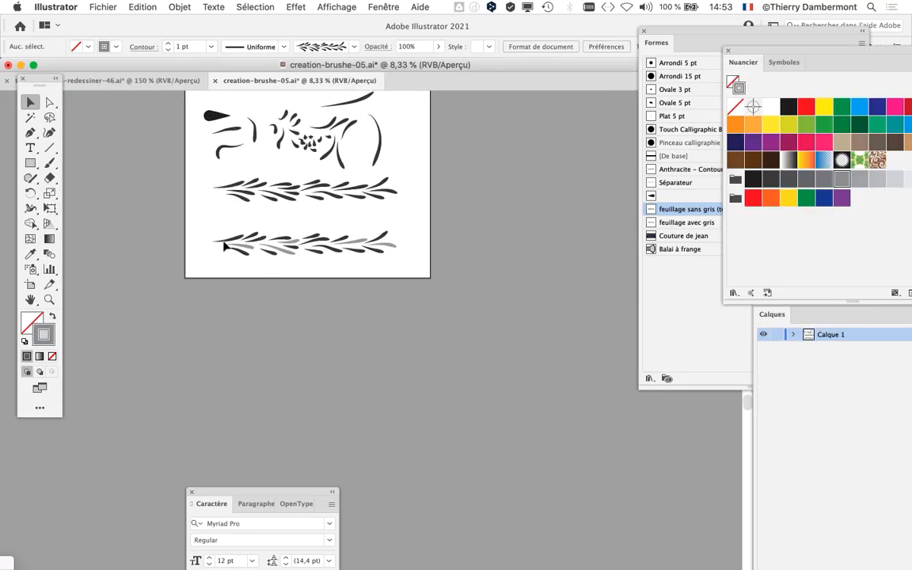
pyautogui.moveTo(225, 246); pyautogui.dragTo(118, 258)
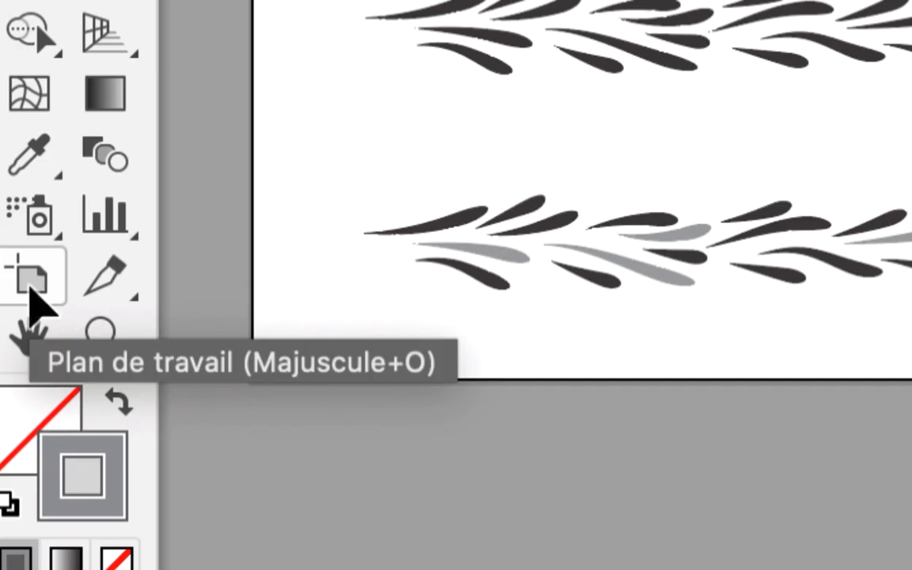
pyautogui.click(30, 287)
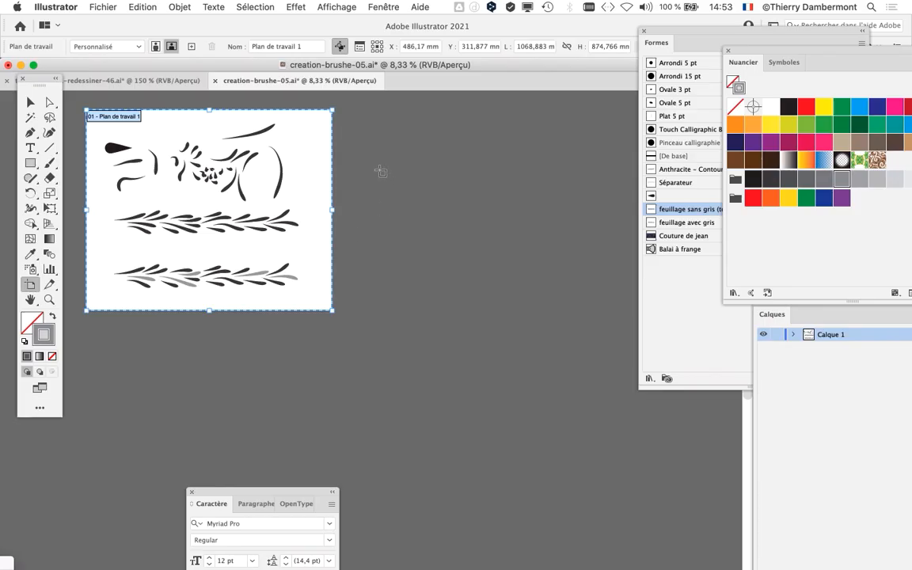
pyautogui.moveTo(358, 147); pyautogui.dragTo(728, 505)
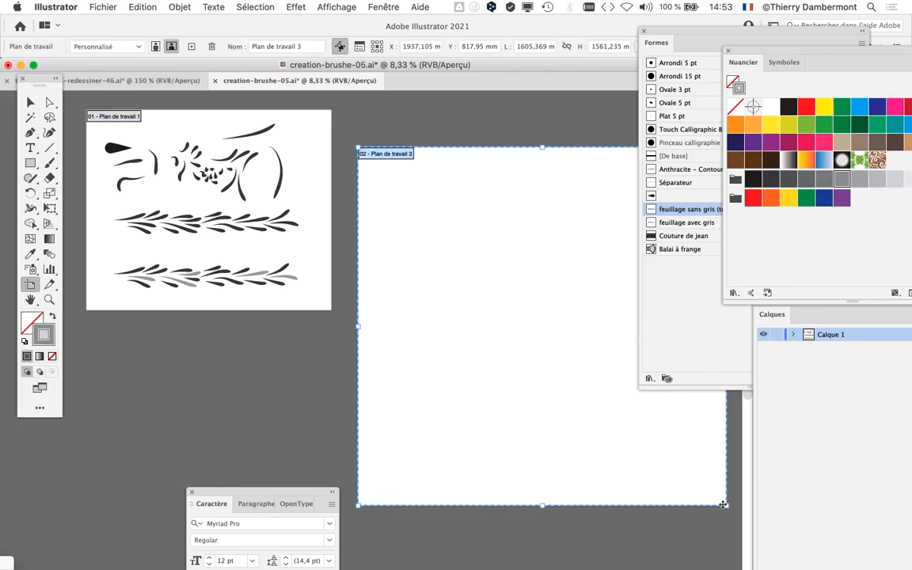
pyautogui.moveTo(481, 347); pyautogui.dragTo(281, 331)
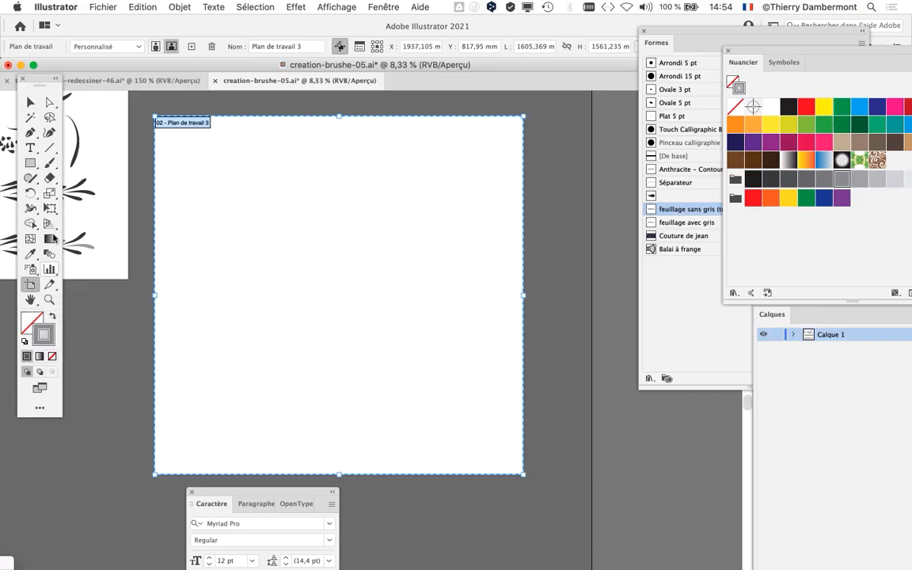
pyautogui.click(30, 102)
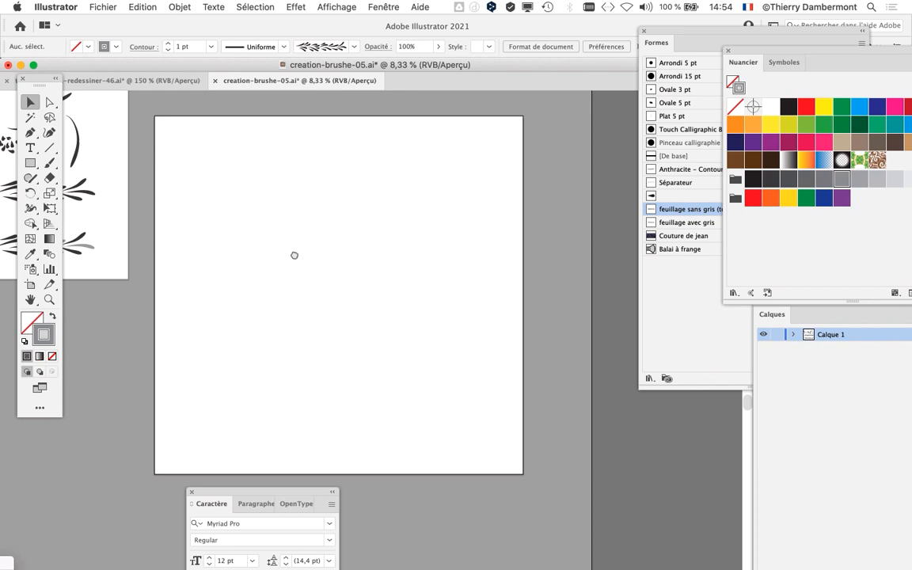
# Step: Paint two wavy strokes sloping down to the right on the blank artboard with the Paintbrush, using the "feuillage avec gris" brush
pyautogui.moveTo(294, 255); pyautogui.dragTo(324, 235)
pyautogui.scroll(1, 276, 201)
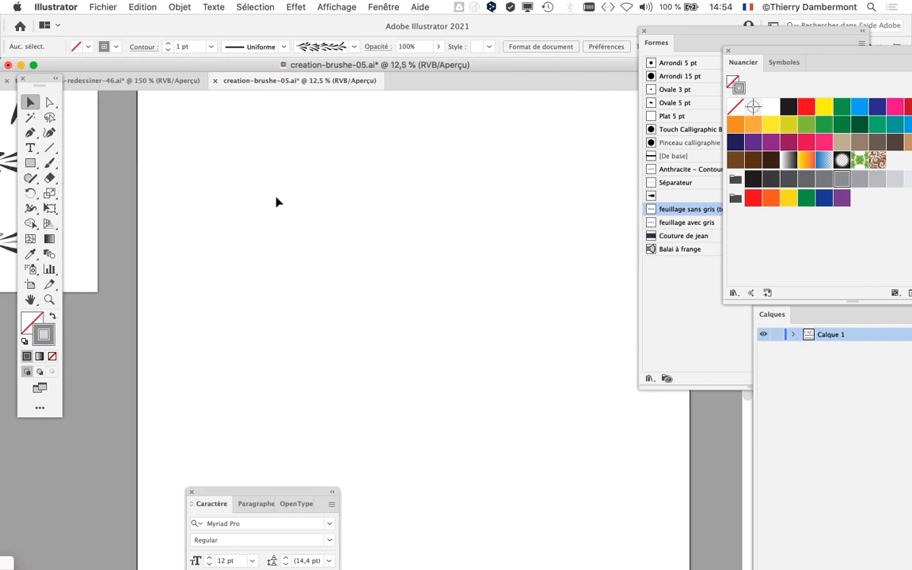
pyautogui.moveTo(276, 202); pyautogui.dragTo(255, 254)
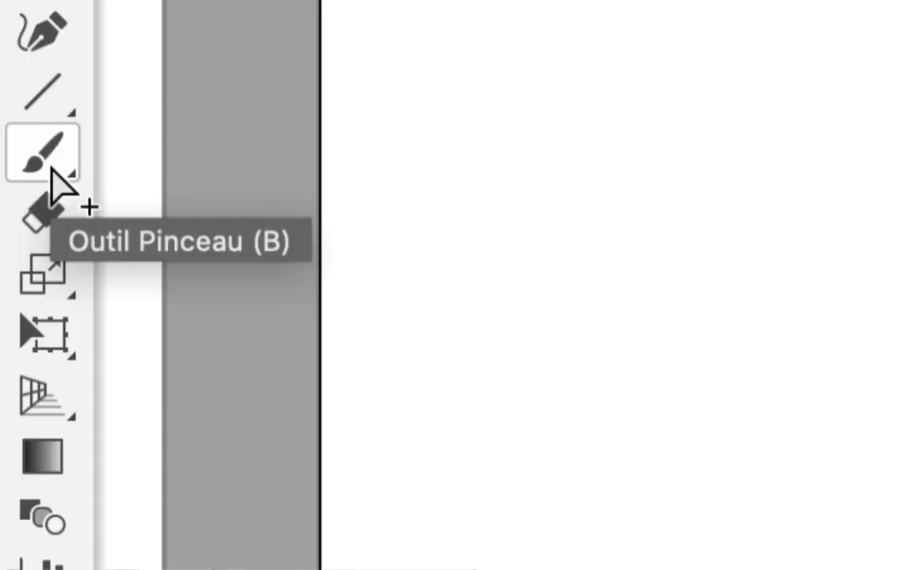
pyautogui.click(48, 162)
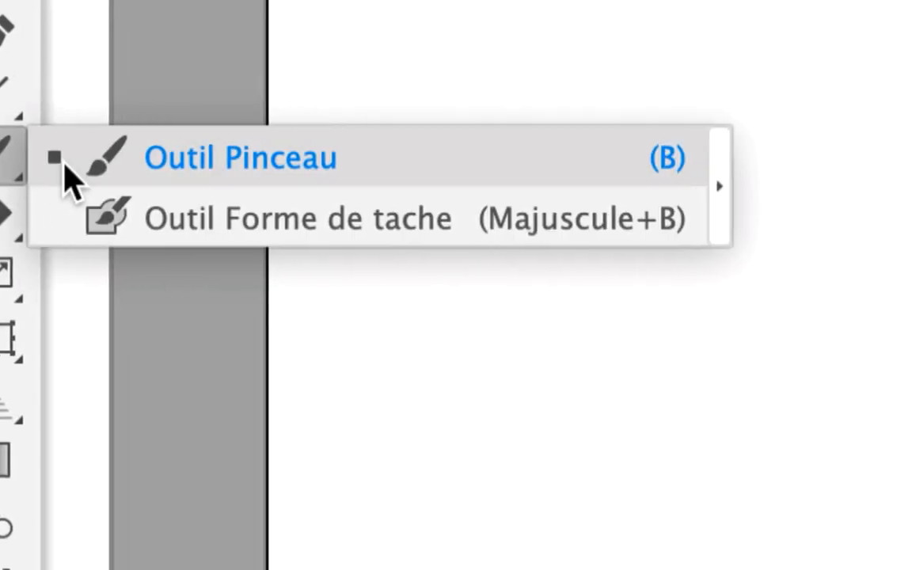
pyautogui.click(131, 163)
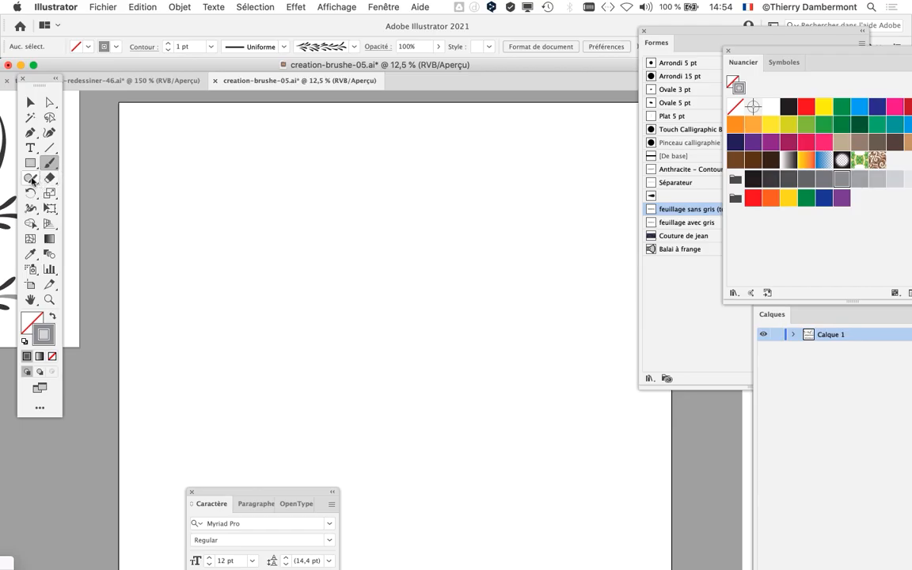
pyautogui.moveTo(253, 494); pyautogui.dragTo(166, 306)
pyautogui.moveTo(659, 40); pyautogui.dragTo(602, 28)
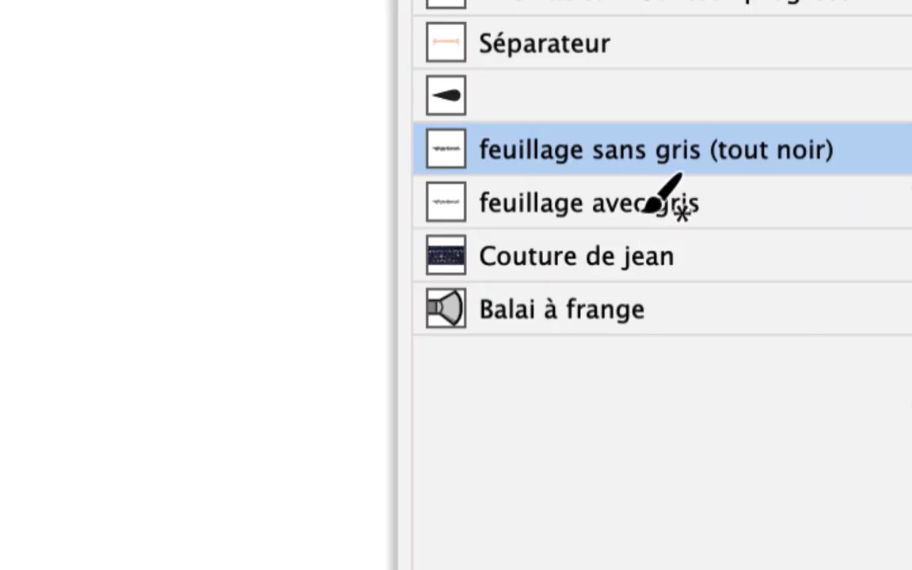
pyautogui.click(647, 206)
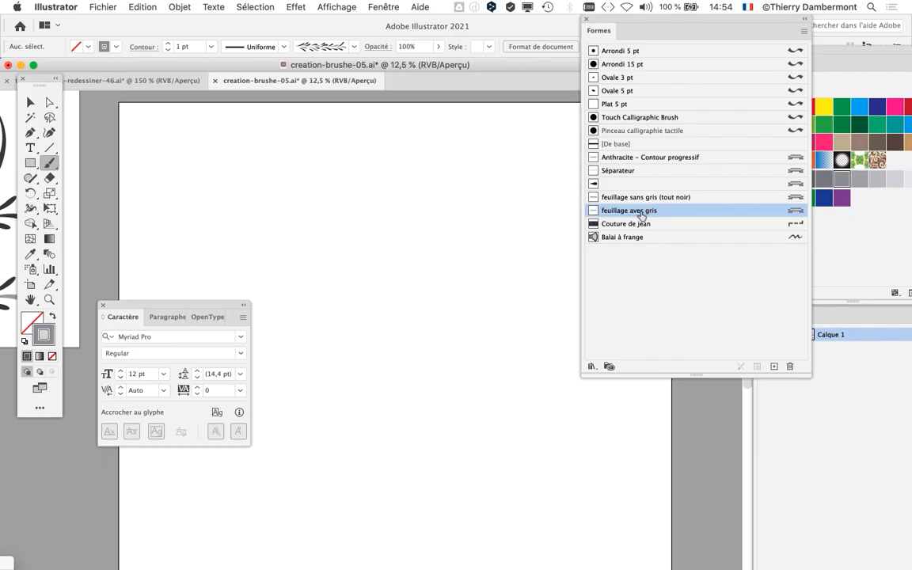
pyautogui.moveTo(199, 168); pyautogui.dragTo(484, 196)
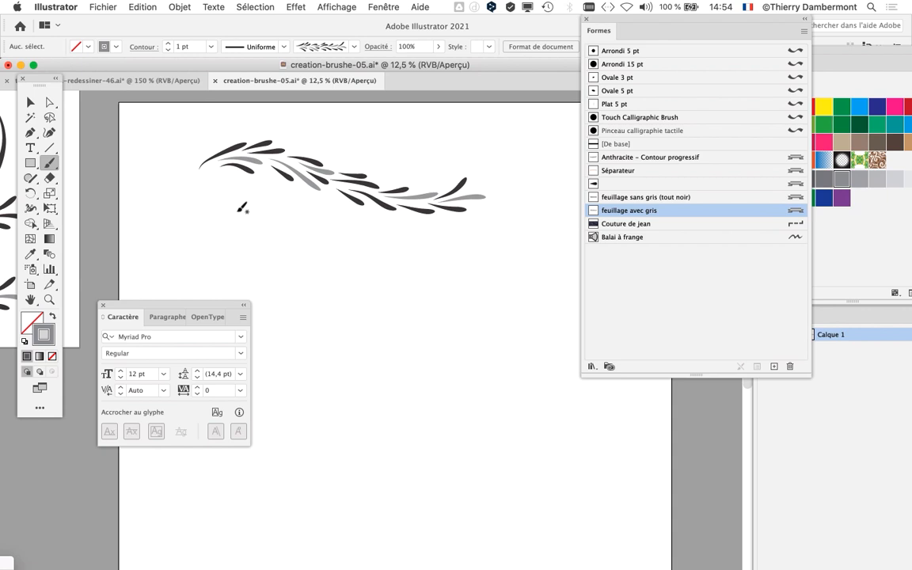
pyautogui.moveTo(340, 260); pyautogui.dragTo(483, 332)
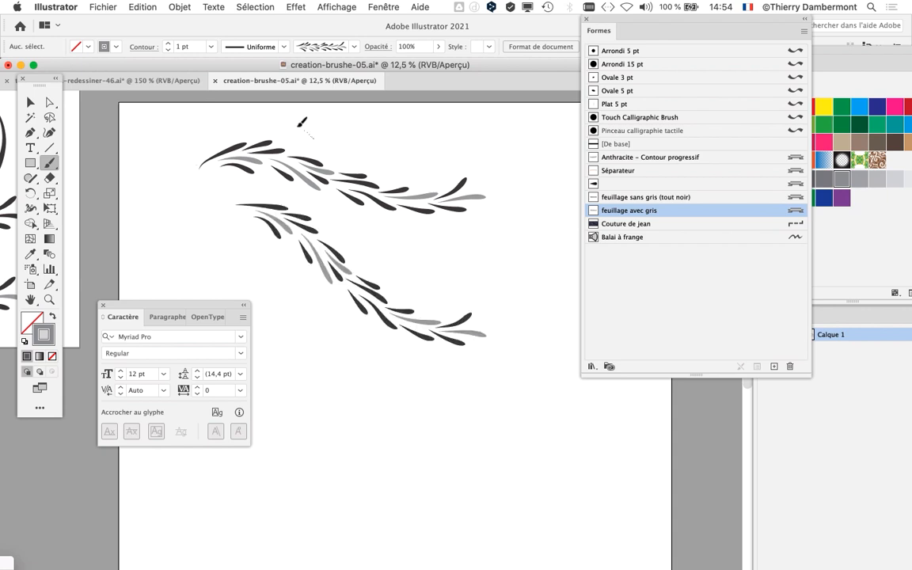
# Step: Try two more foliage strokes, an arc at the artboard's upper left corner and a steep one beneath, and undo both
pyautogui.moveTo(207, 247); pyautogui.dragTo(210, 250)
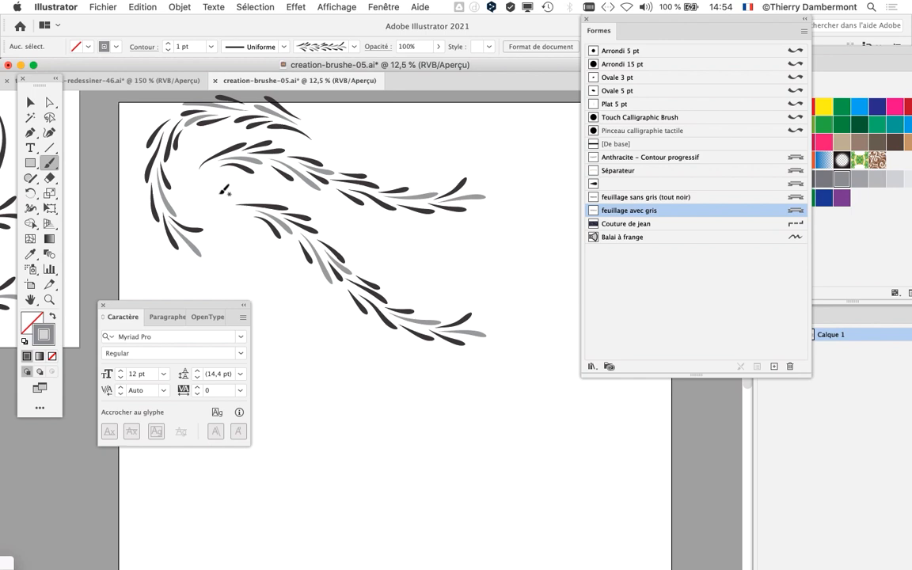
pyautogui.moveTo(216, 195)
pyautogui.mouseDown()
pyautogui.moveTo(236, 243)
pyautogui.moveTo(311, 354)
pyautogui.mouseUp()
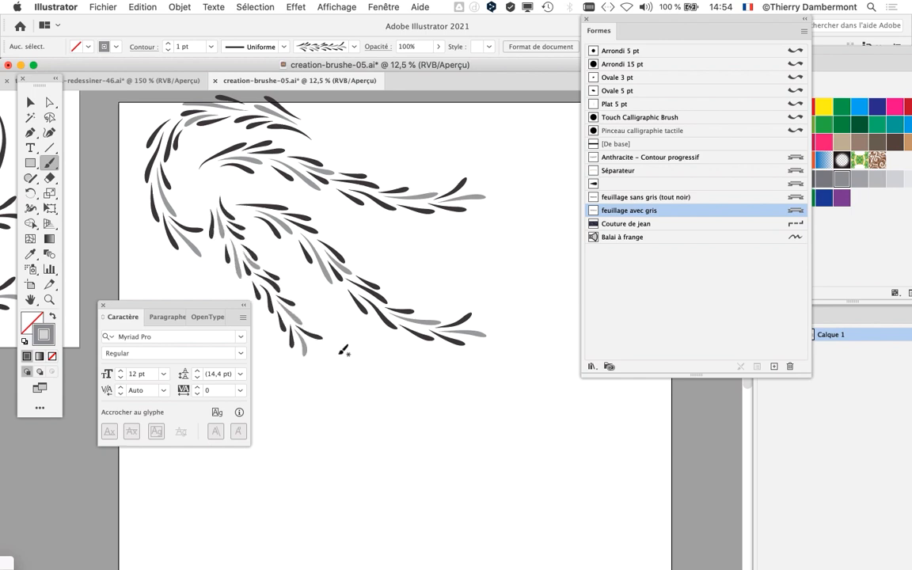
pyautogui.press('super+z')
pyautogui.press('super+z')
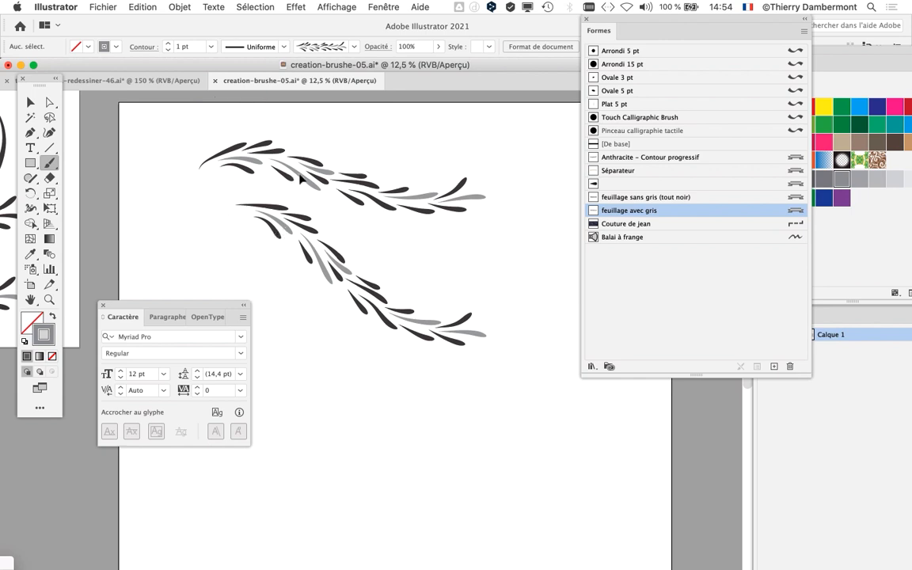
# Step: Draw two plain S-shaped curves with the Pencil tool below the painted foliage strokes
pyautogui.press('super+plus')
pyautogui.press('super+plus')
pyautogui.press('super+plus')
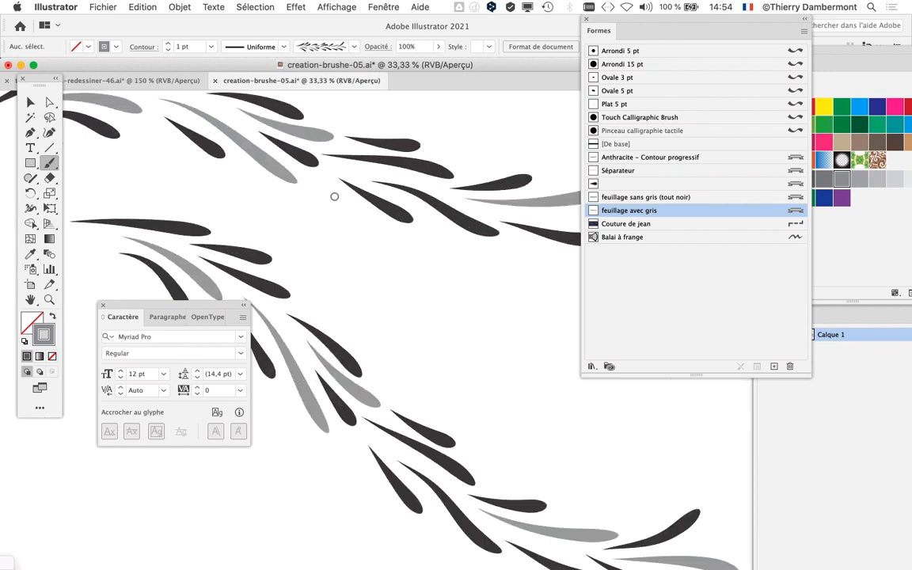
pyautogui.press('super+minus')
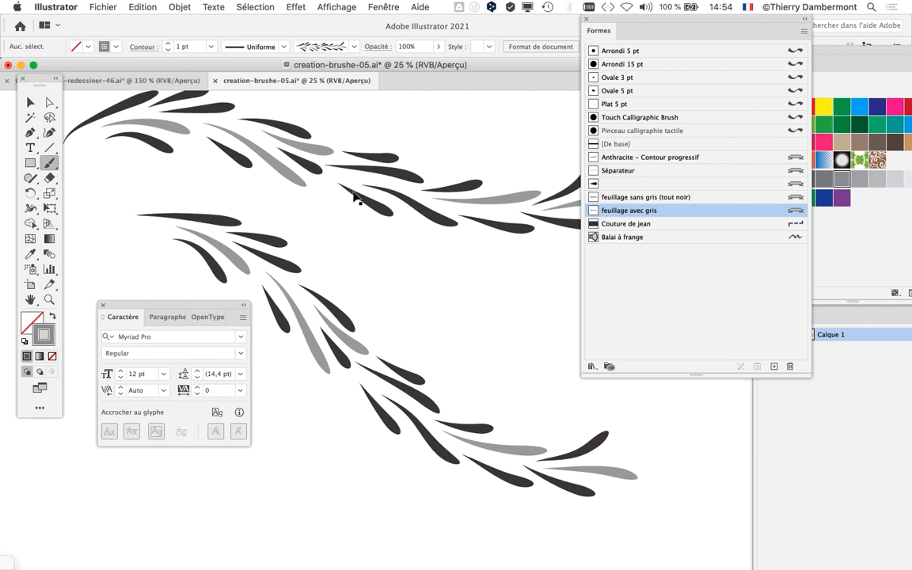
pyautogui.press('super+minus')
pyautogui.scroll(-3, 334, 190)
pyautogui.hscroll(2, 334, 190)
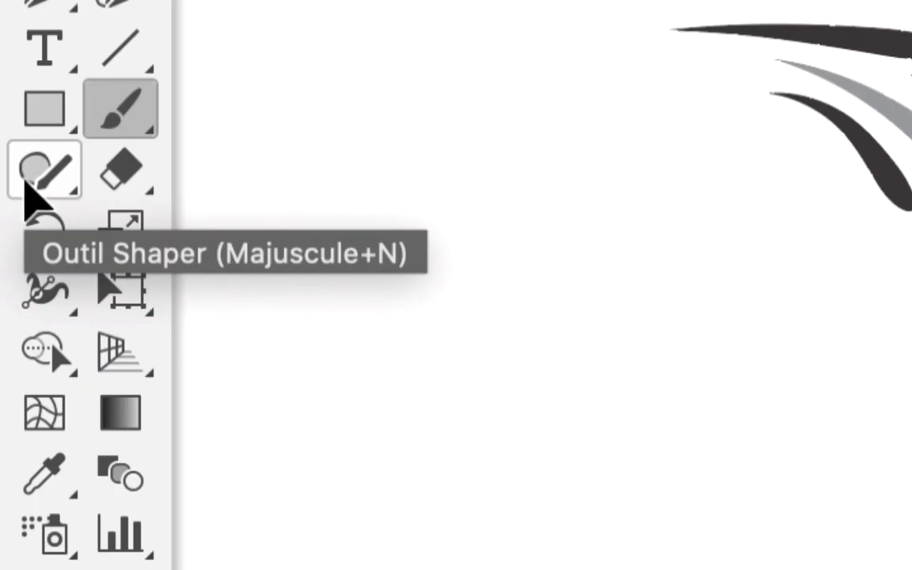
pyautogui.click(25, 181)
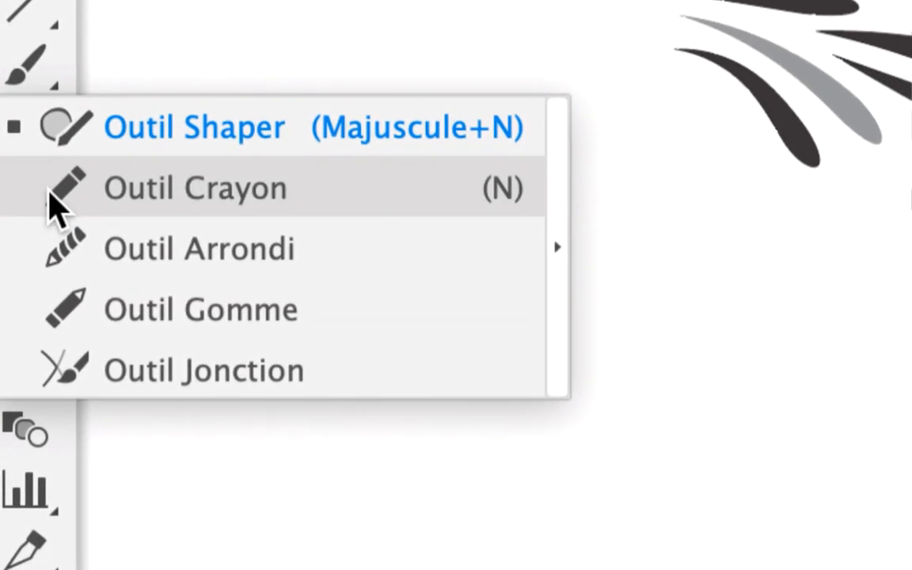
pyautogui.click(49, 194)
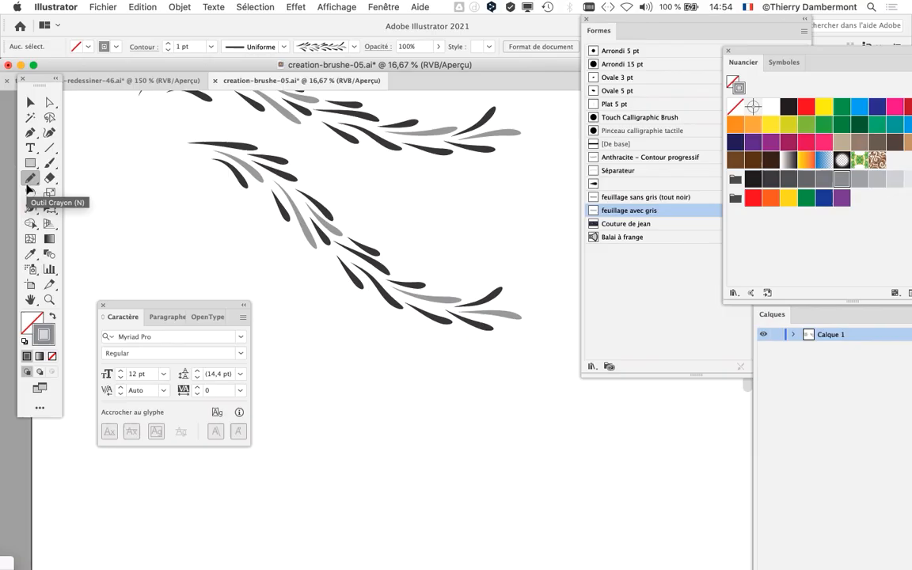
pyautogui.moveTo(167, 216)
pyautogui.mouseDown()
pyautogui.moveTo(311, 322)
pyautogui.moveTo(431, 394)
pyautogui.mouseUp()
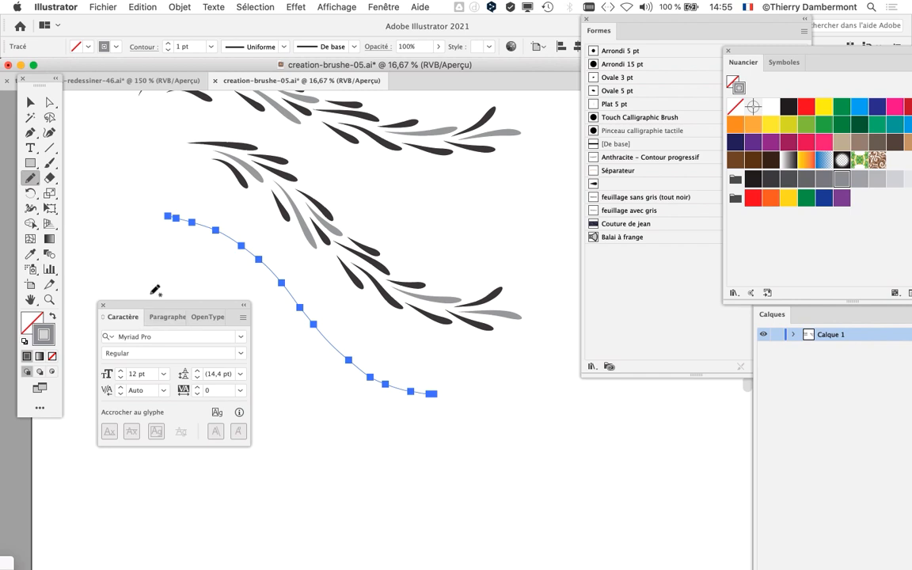
pyautogui.moveTo(175, 273)
pyautogui.mouseDown()
pyautogui.moveTo(355, 457)
pyautogui.moveTo(431, 477)
pyautogui.mouseUp()
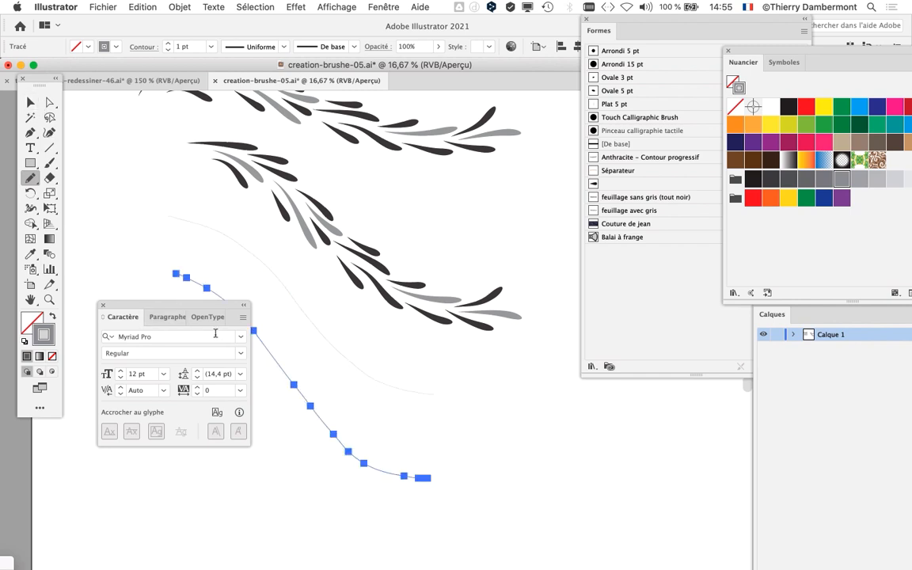
# Step: Move the Character palette clear of the curves, then apply the "feuillage avec gris" brush to both pencil curves and deselect them
pyautogui.moveTo(198, 306); pyautogui.dragTo(137, 423)
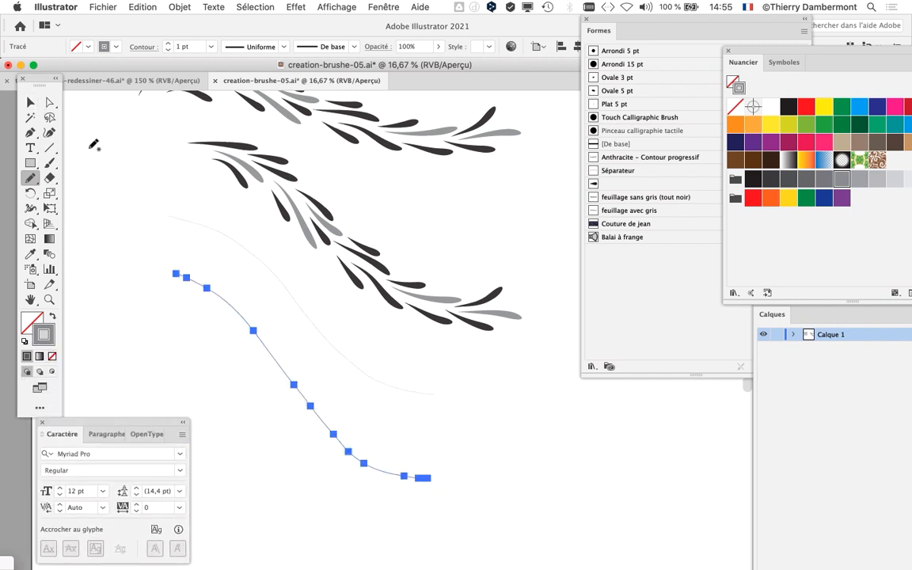
pyautogui.click(30, 102)
pyautogui.click(218, 353)
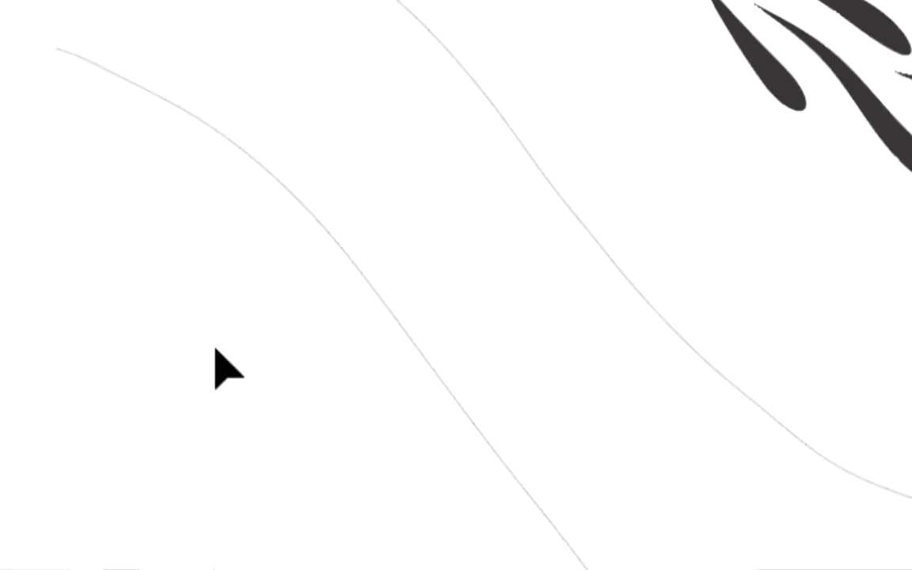
pyautogui.moveTo(217, 350); pyautogui.dragTo(295, 316)
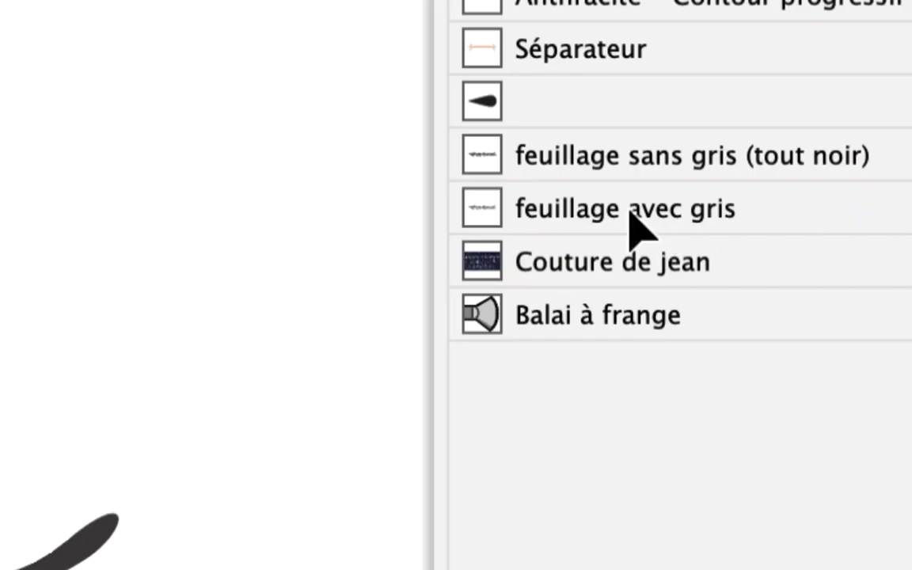
pyautogui.click(633, 222)
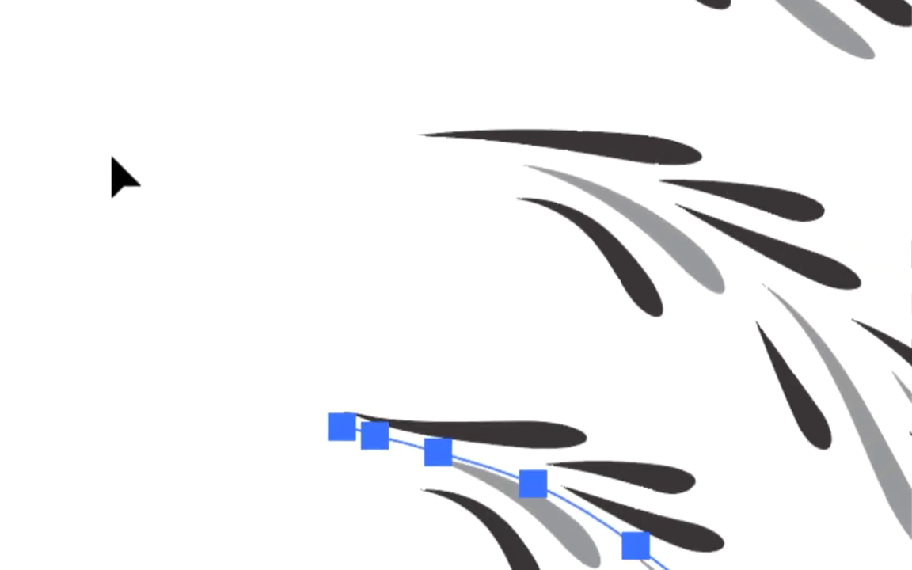
pyautogui.click(83, 49)
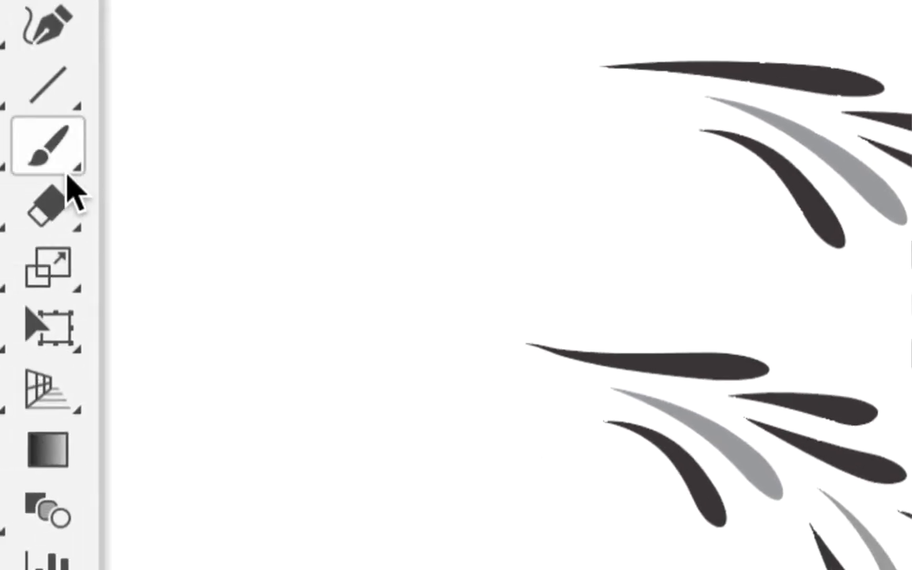
# Step: Set the Paintbrush tool options to keep new strokes selected and to edit selected paths within 20 pixels
pyautogui.click(65, 170)
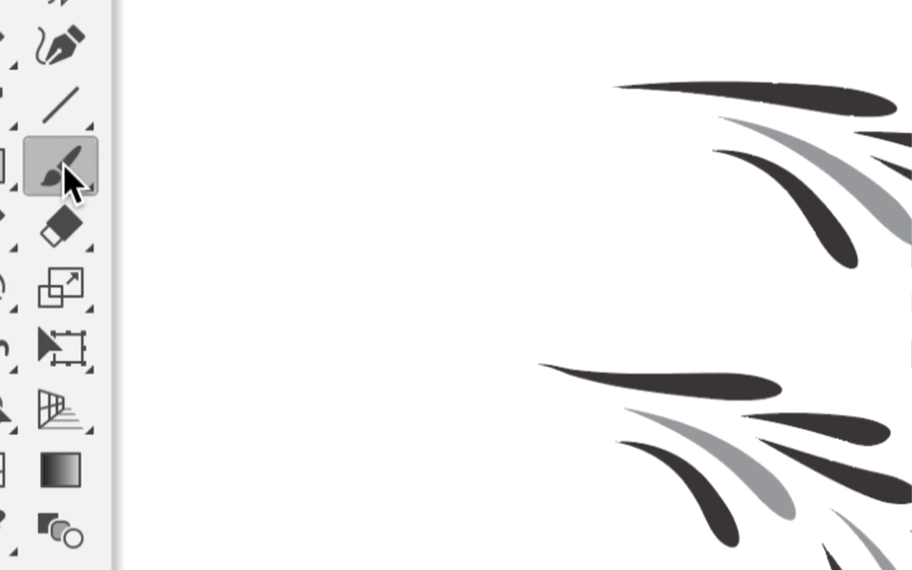
pyautogui.doubleClick(64, 170)
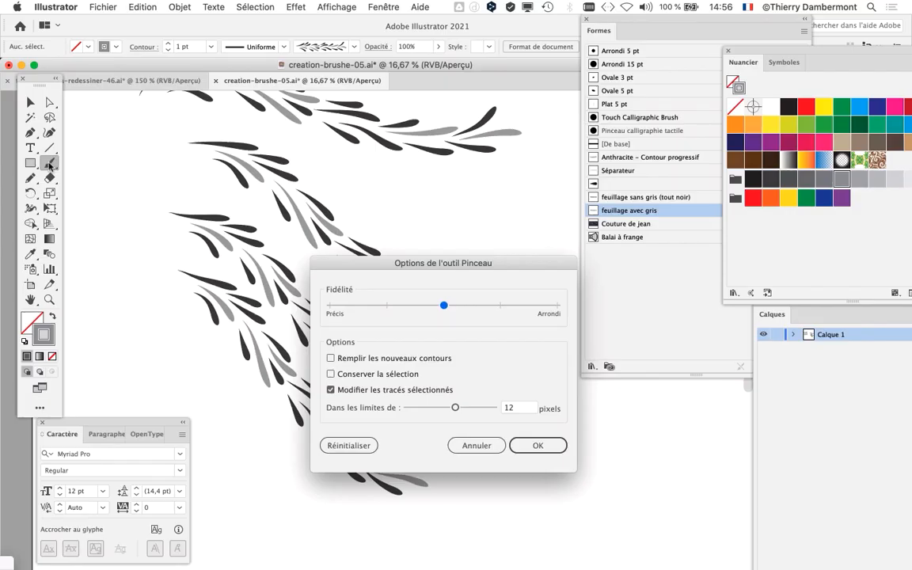
pyautogui.moveTo(375, 265)
pyautogui.mouseDown()
pyautogui.moveTo(407, 188)
pyautogui.moveTo(288, 63)
pyautogui.moveTo(282, 92)
pyautogui.mouseUp()
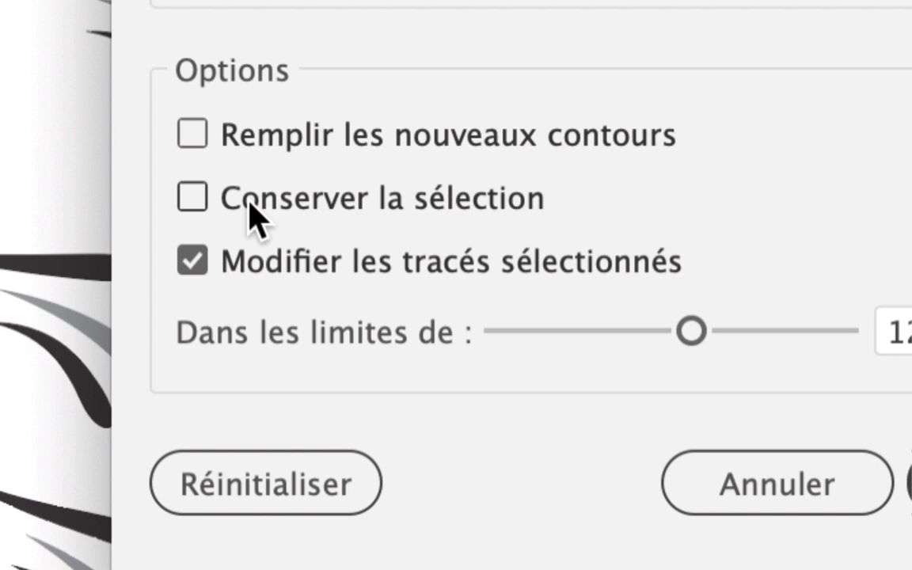
pyautogui.click(252, 215)
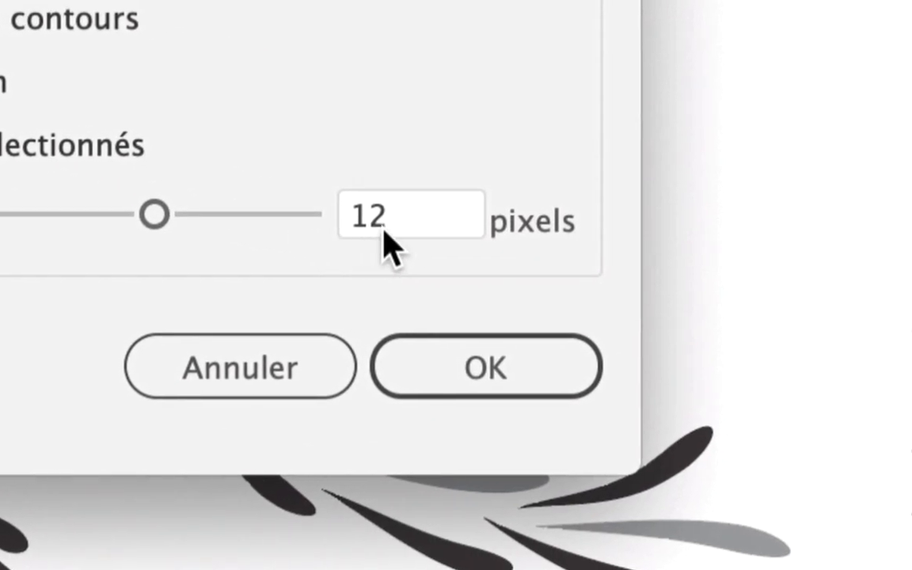
pyautogui.click(602, 281)
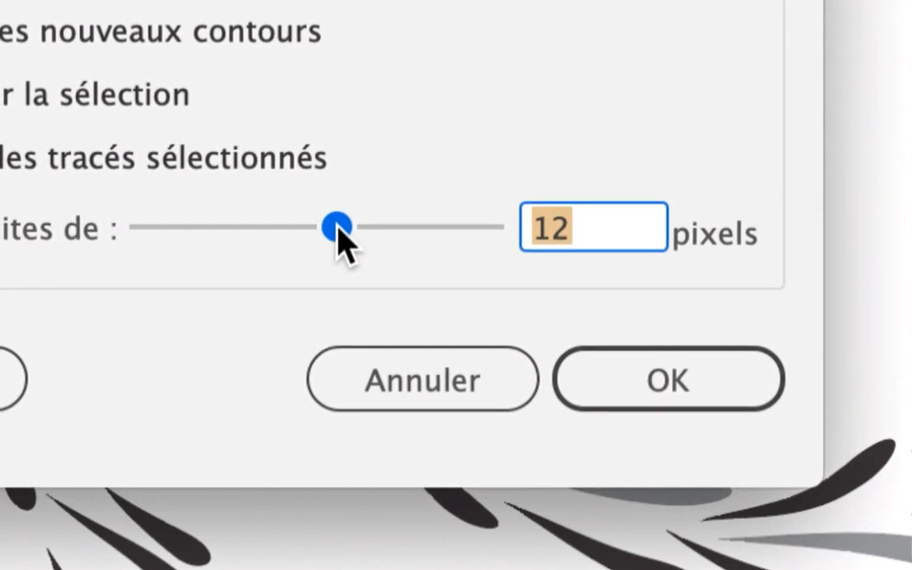
pyautogui.moveTo(209, 218); pyautogui.dragTo(439, 231)
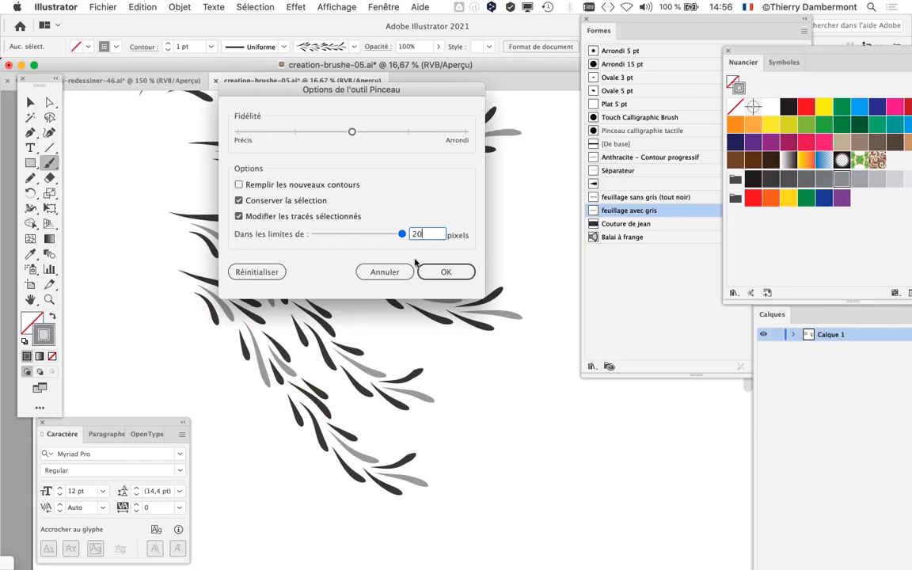
pyautogui.press('Return')
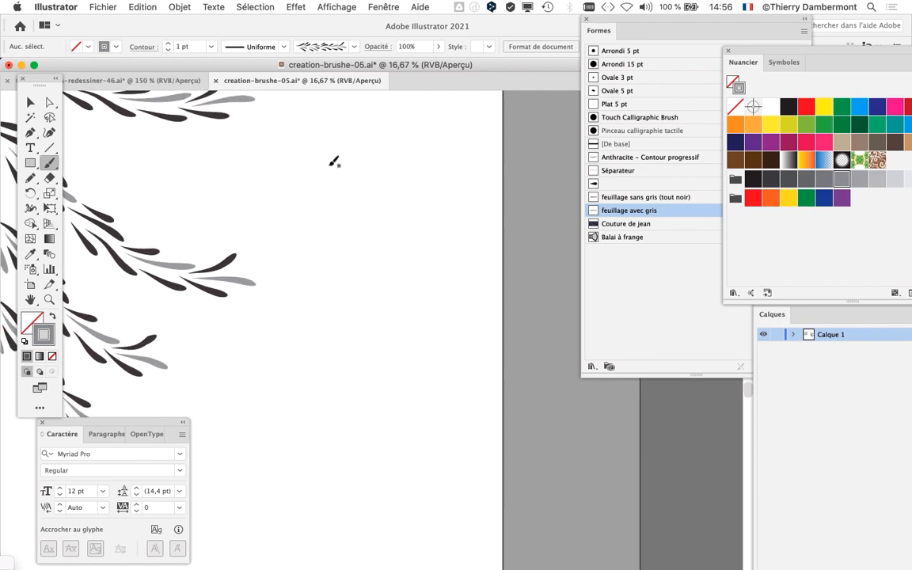
# Step: Paint a vertical foliage stroke in the artboard's empty right part and reshape the selected path into a winding S curve by redrawing over it
pyautogui.moveTo(362, 143)
pyautogui.mouseDown()
pyautogui.moveTo(354, 249)
pyautogui.moveTo(370, 368)
pyautogui.mouseUp()
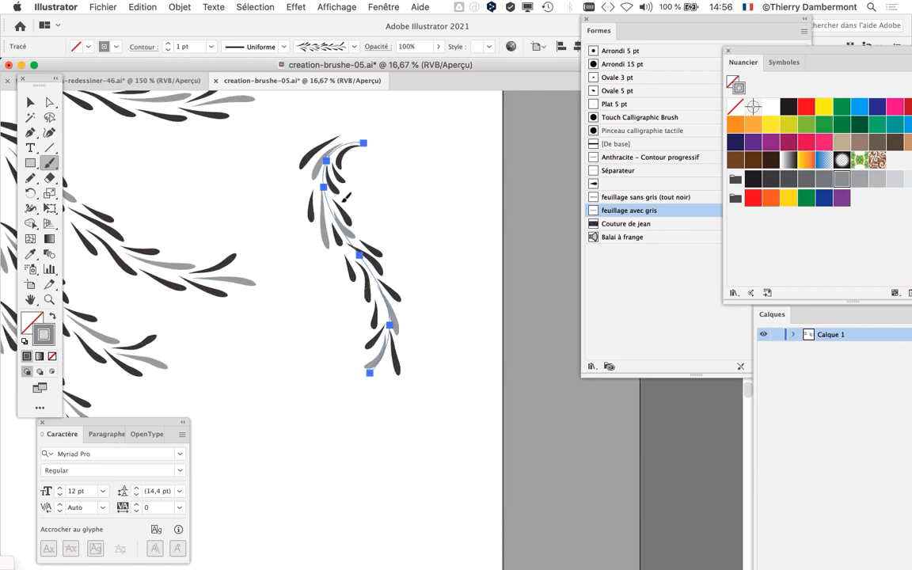
pyautogui.moveTo(345, 198)
pyautogui.mouseDown()
pyautogui.moveTo(440, 294)
pyautogui.moveTo(449, 364)
pyautogui.mouseUp()
pyautogui.moveTo(394, 269)
pyautogui.mouseDown()
pyautogui.moveTo(320, 319)
pyautogui.moveTo(277, 245)
pyautogui.mouseUp()
pyautogui.moveTo(329, 337); pyautogui.dragTo(407, 405)
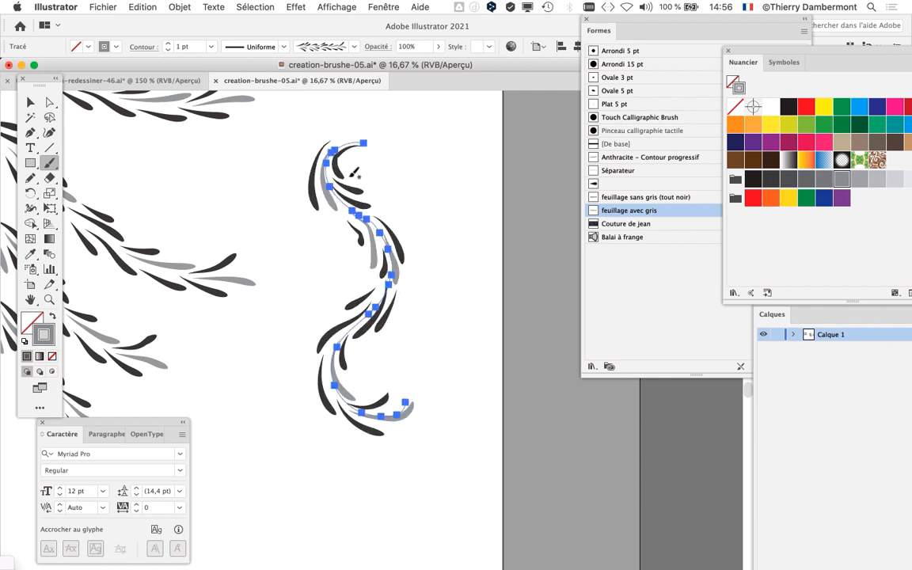
# Step: Try redrawing the selected S curve from its upper end and adding another downward stroke beside it, and undo both
pyautogui.moveTo(332, 147)
pyautogui.mouseDown()
pyautogui.moveTo(273, 190)
pyautogui.moveTo(255, 425)
pyautogui.mouseUp()
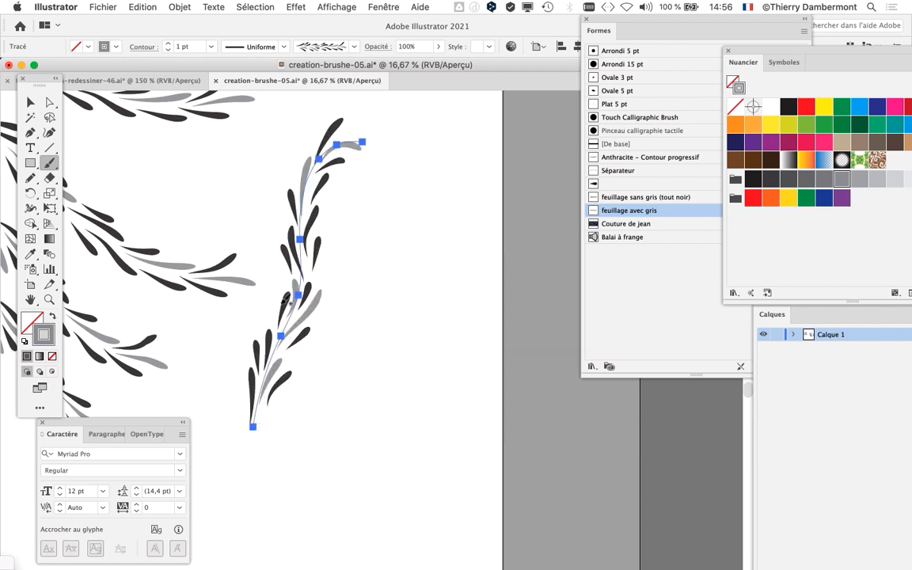
pyautogui.moveTo(342, 164)
pyautogui.mouseDown()
pyautogui.moveTo(409, 319)
pyautogui.moveTo(353, 473)
pyautogui.mouseUp()
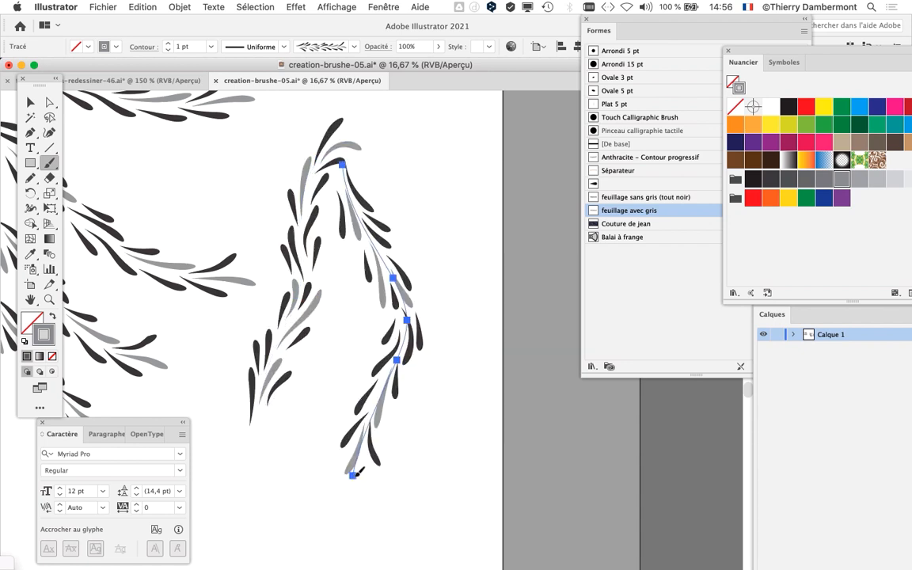
pyautogui.press('super+z')
pyautogui.press('super+z')
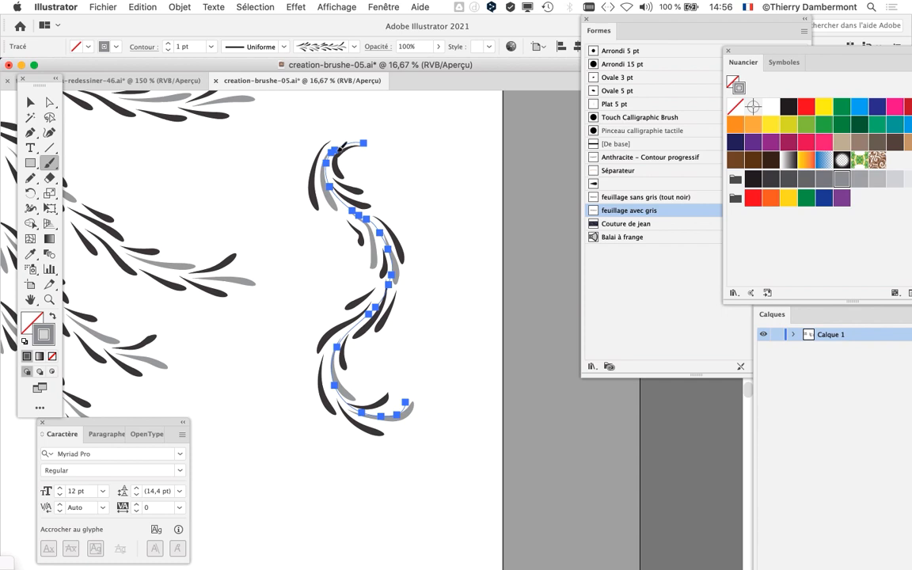
# Step: Try redrawing the selected S curve's upper section toward the lower left, then undo it and the two previous reshapes
pyautogui.moveTo(321, 170)
pyautogui.mouseDown()
pyautogui.moveTo(224, 438)
pyautogui.moveTo(224, 464)
pyautogui.mouseUp()
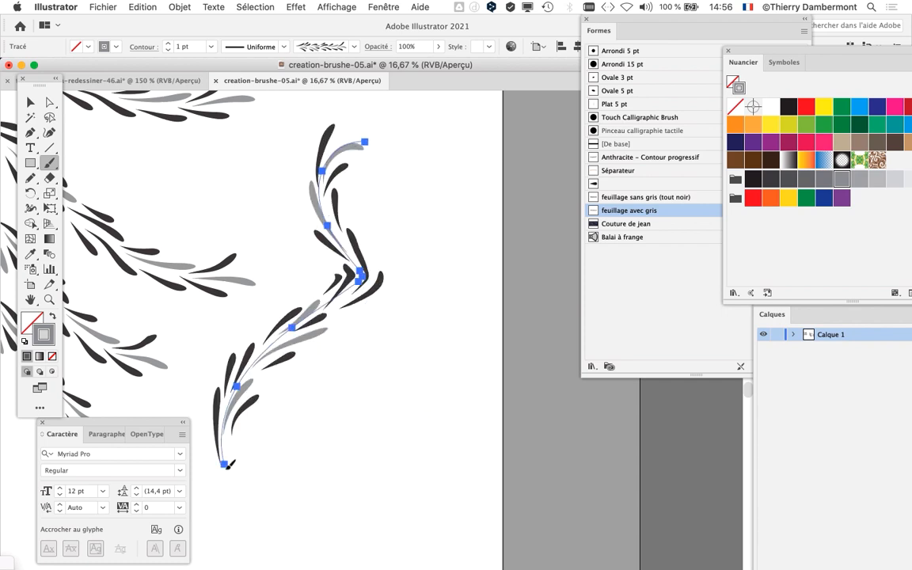
pyautogui.press('super+z')
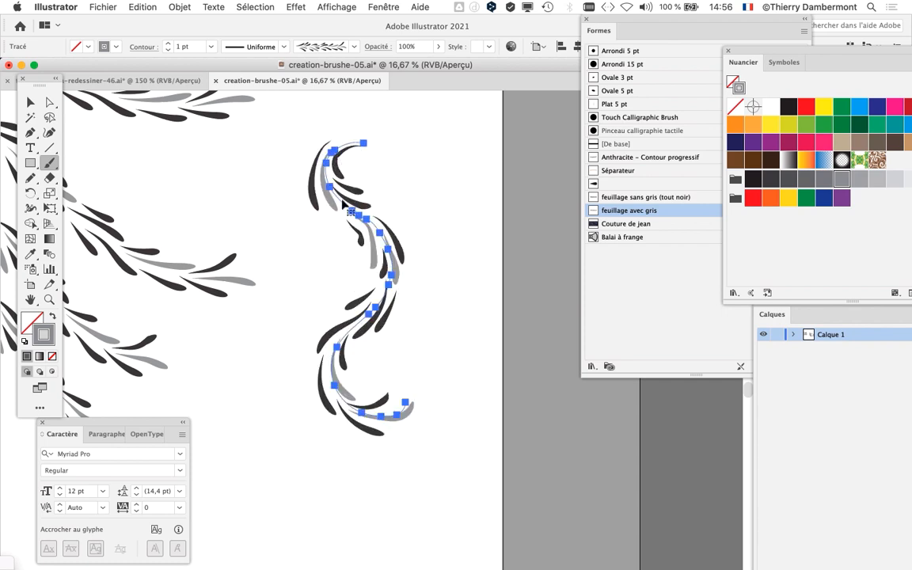
pyautogui.press('super+z')
pyautogui.press('super+z')
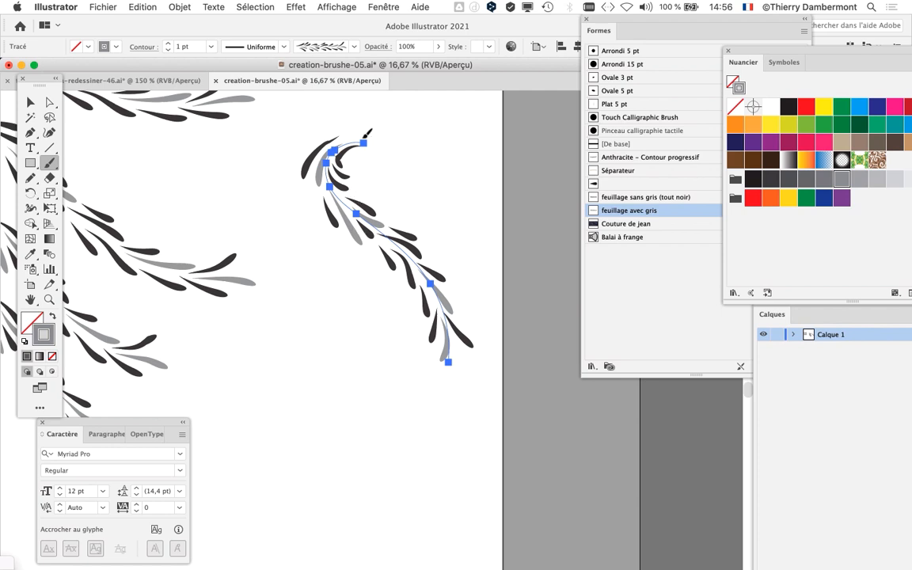
# Step: Try redrawing the selected foliage stroke into a large spiral, then undo all of its reshapes and the original stroke
pyautogui.moveTo(328, 172)
pyautogui.mouseDown()
pyautogui.moveTo(349, 236)
pyautogui.moveTo(349, 402)
pyautogui.moveTo(330, 437)
pyautogui.mouseUp()
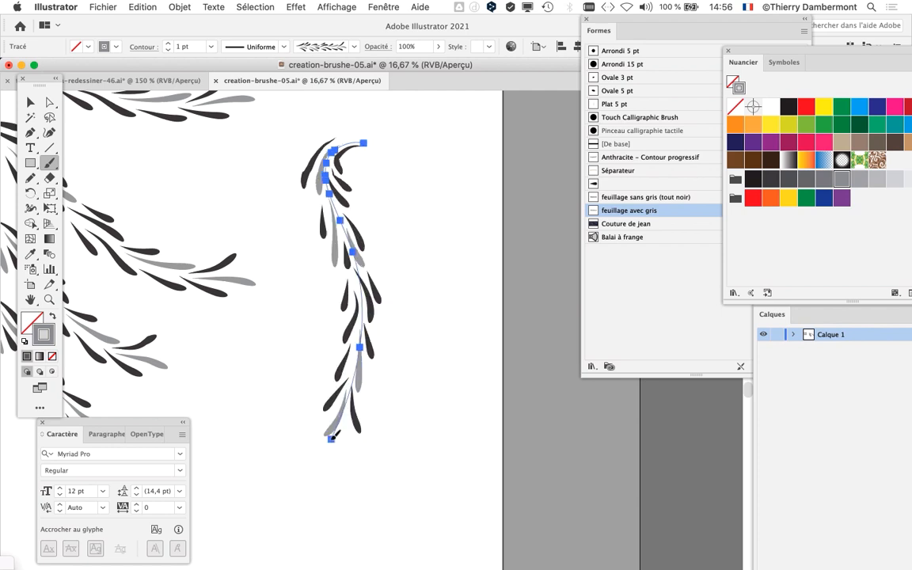
pyautogui.moveTo(352, 230)
pyautogui.mouseDown()
pyautogui.moveTo(390, 312)
pyautogui.moveTo(433, 475)
pyautogui.moveTo(421, 504)
pyautogui.mouseUp()
pyautogui.moveTo(411, 343)
pyautogui.mouseDown()
pyautogui.moveTo(397, 454)
pyautogui.moveTo(277, 512)
pyautogui.moveTo(235, 392)
pyautogui.moveTo(370, 352)
pyautogui.moveTo(373, 444)
pyautogui.moveTo(314, 447)
pyautogui.moveTo(297, 396)
pyautogui.mouseUp()
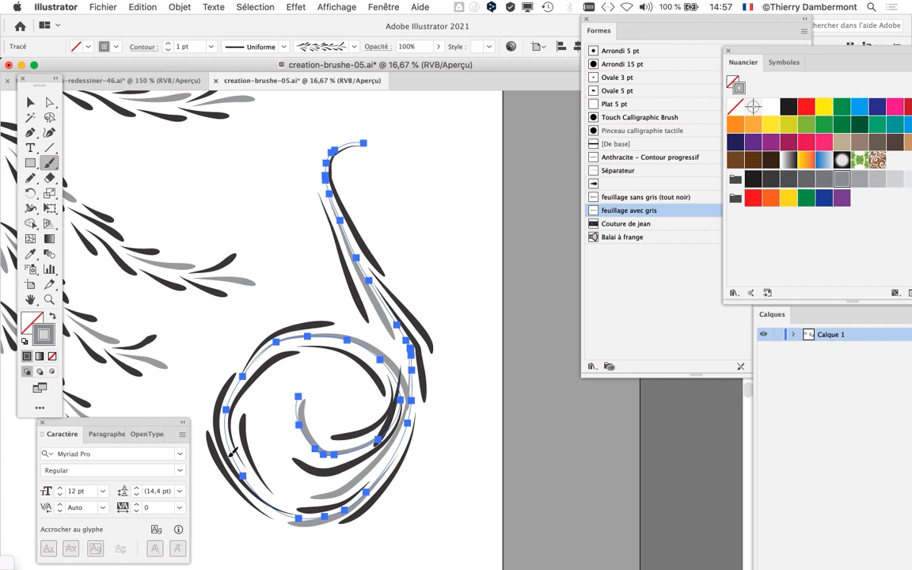
pyautogui.press('super+z')
pyautogui.press('super+z')
pyautogui.press('super+z')
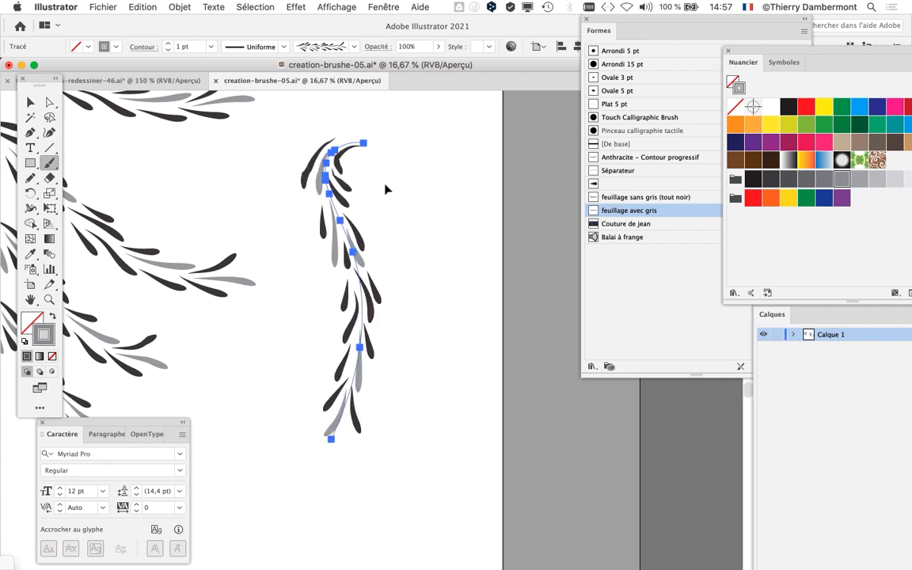
pyautogui.press('super+z')
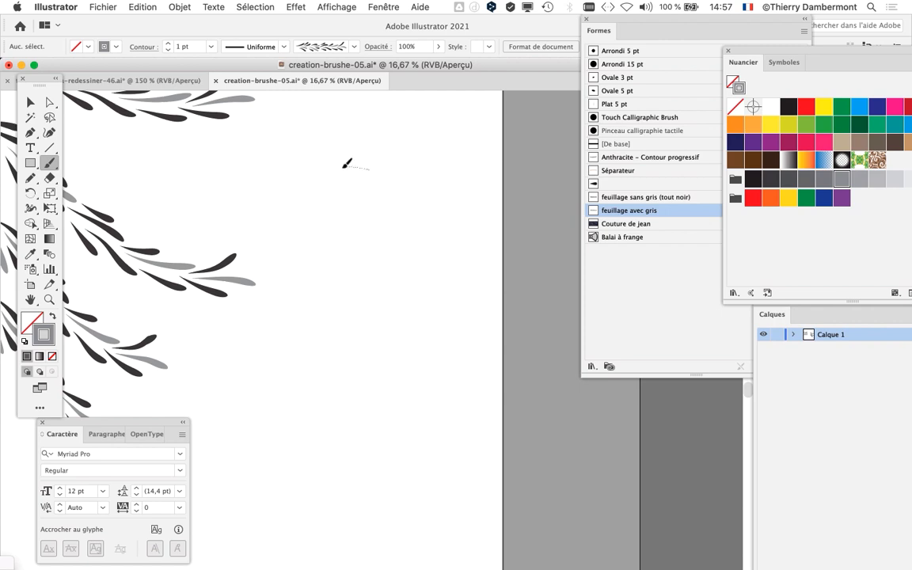
# Step: Paint one long winding foliage stroke in the artboard's empty right part and four short strokes beside its lower bend
pyautogui.moveTo(381, 407)
pyautogui.mouseDown()
pyautogui.moveTo(451, 333)
pyautogui.moveTo(404, 206)
pyautogui.moveTo(467, 193)
pyautogui.mouseUp()
pyautogui.moveTo(540, 451); pyautogui.dragTo(545, 465)
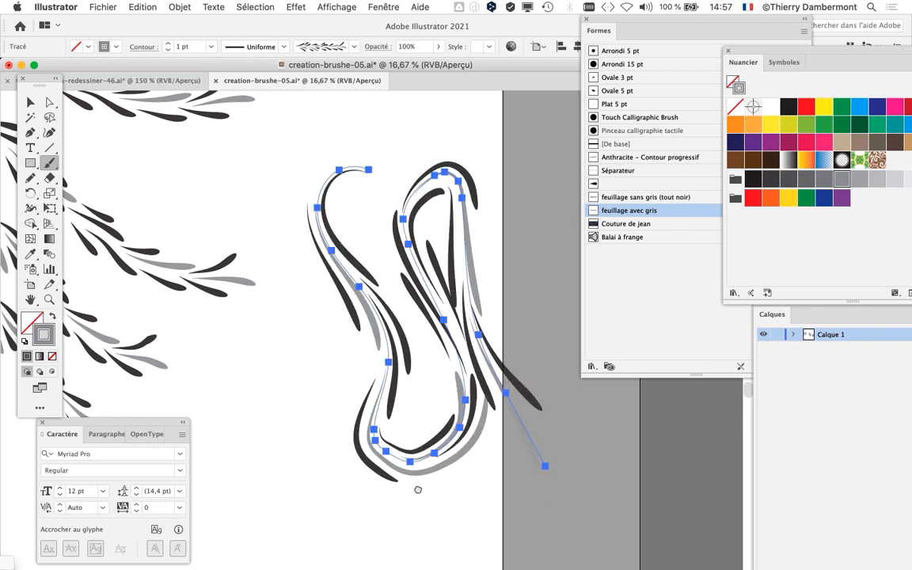
pyautogui.scroll(-5, 417, 489)
pyautogui.hscroll(-3, 418, 489)
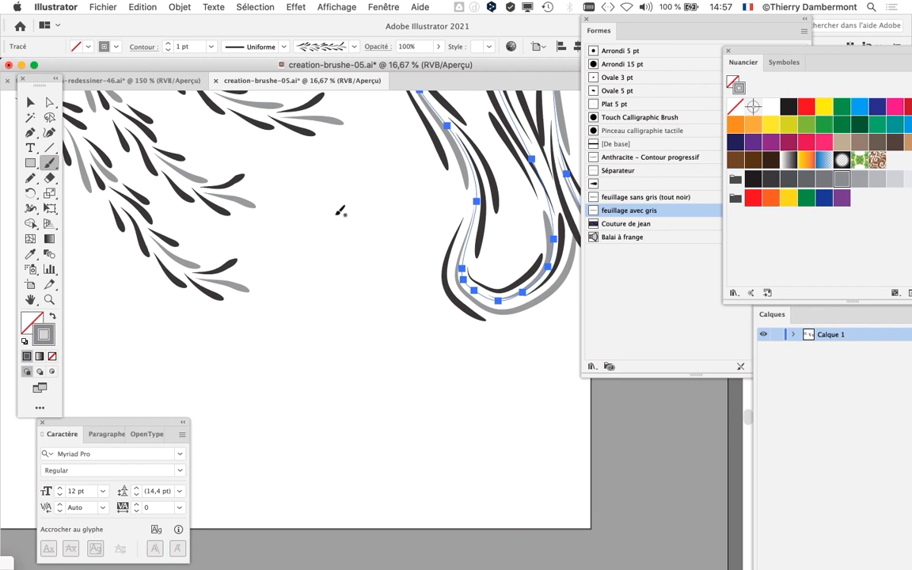
pyautogui.moveTo(337, 214)
pyautogui.mouseDown()
pyautogui.moveTo(367, 250)
pyautogui.moveTo(373, 276)
pyautogui.mouseUp()
pyautogui.moveTo(373, 322)
pyautogui.mouseDown()
pyautogui.moveTo(395, 325)
pyautogui.moveTo(413, 355)
pyautogui.moveTo(422, 353)
pyautogui.mouseUp()
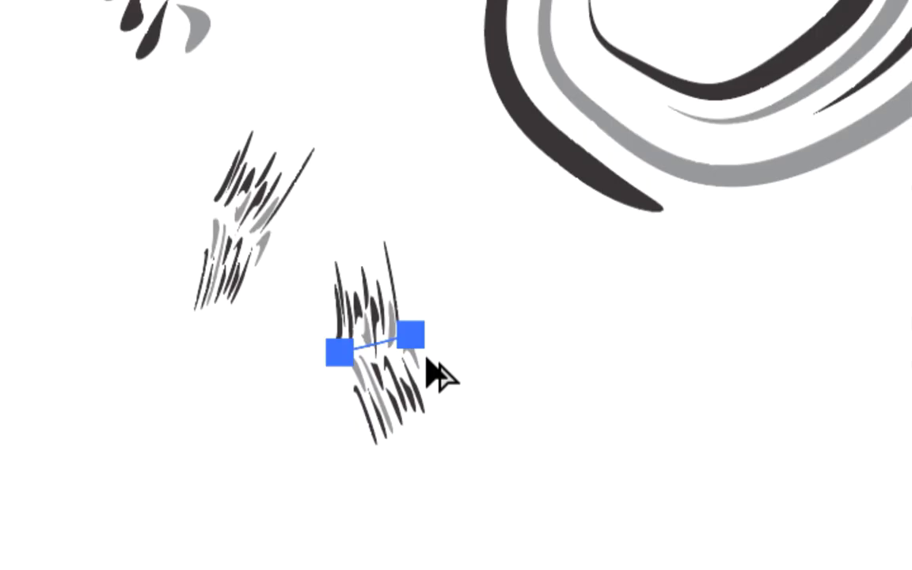
pyautogui.moveTo(488, 316); pyautogui.dragTo(493, 260)
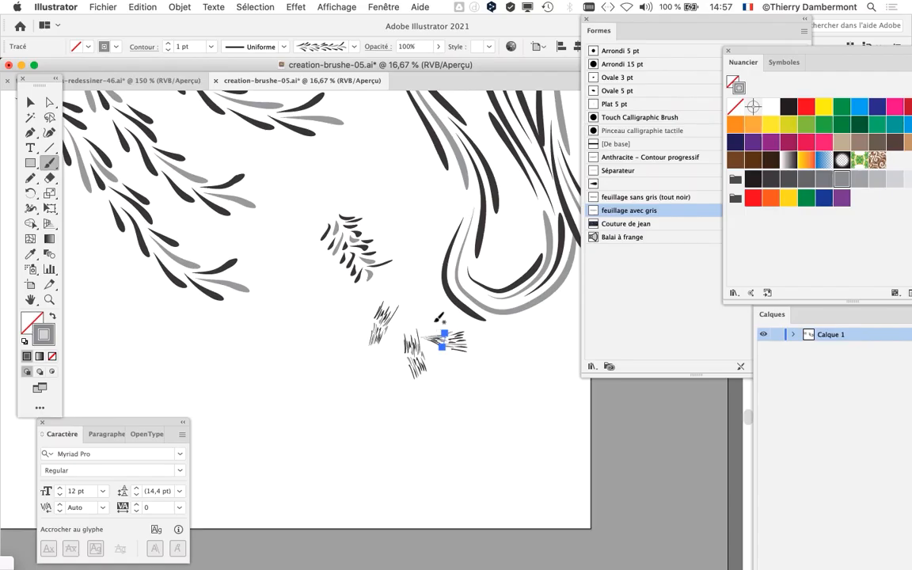
# Step: Delete the long winding test stroke and the short foliage strokes, keeping the four original foliage curves
pyautogui.hscroll(-3, 442, 317)
pyautogui.press('super+minus')
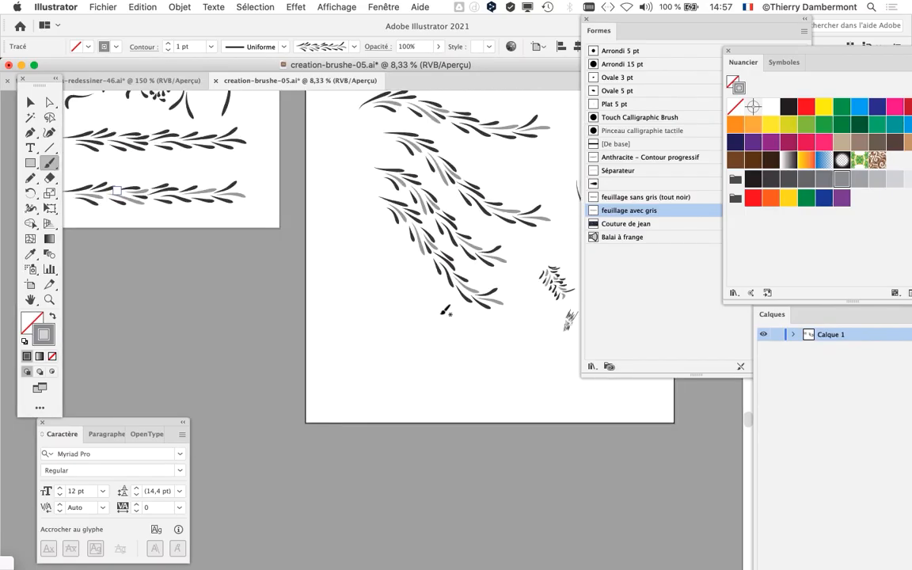
pyautogui.hscroll(5, 445, 311)
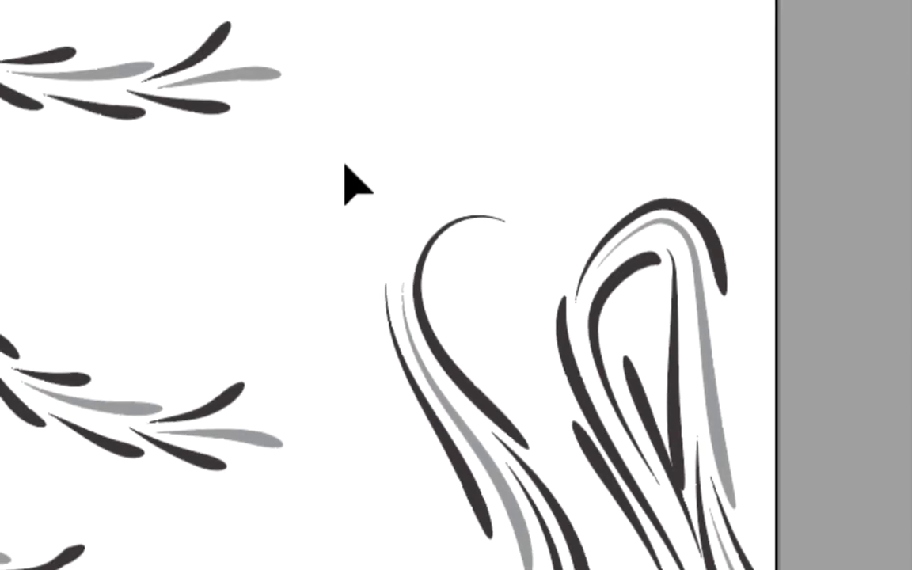
pyautogui.moveTo(189, 60); pyautogui.dragTo(499, 493)
pyautogui.press('Delete')
pyautogui.moveTo(305, 269)
pyautogui.mouseDown()
pyautogui.moveTo(499, 365)
pyautogui.moveTo(660, 502)
pyautogui.mouseUp()
pyautogui.press('Delete')
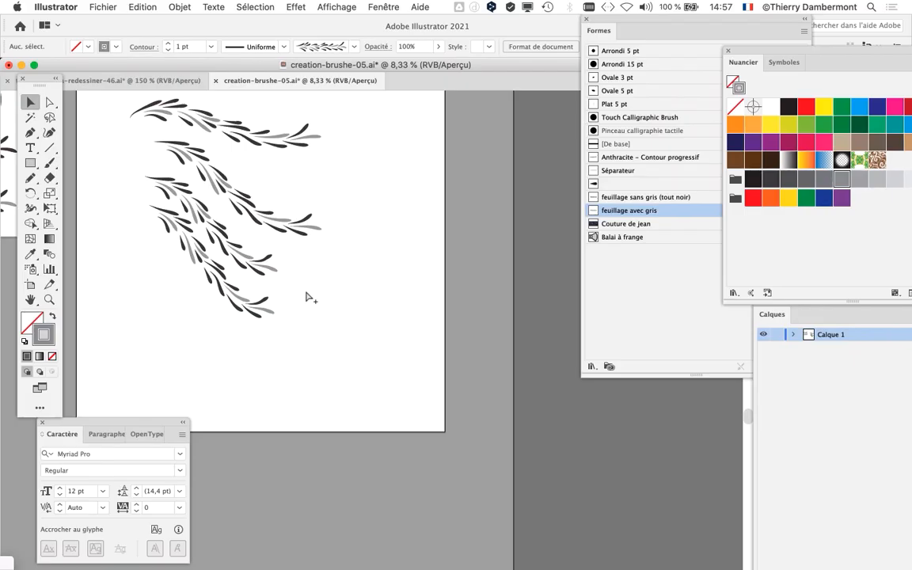
pyautogui.press('super+minus')
pyautogui.moveTo(487, 251); pyautogui.dragTo(363, 282)
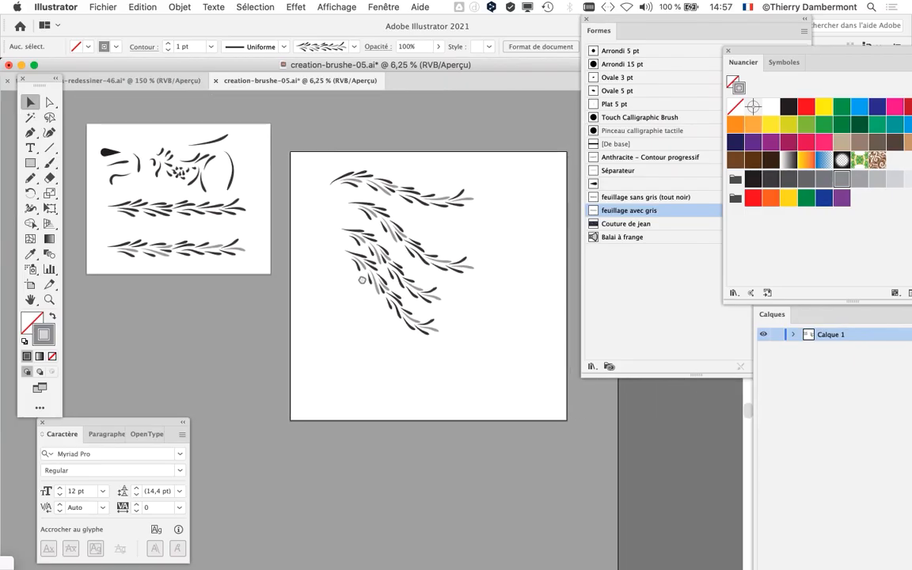
# Step: Switch to Firefox and search the web for "download illustrator brush" in a new tab
pyautogui.moveTo(2, 349)
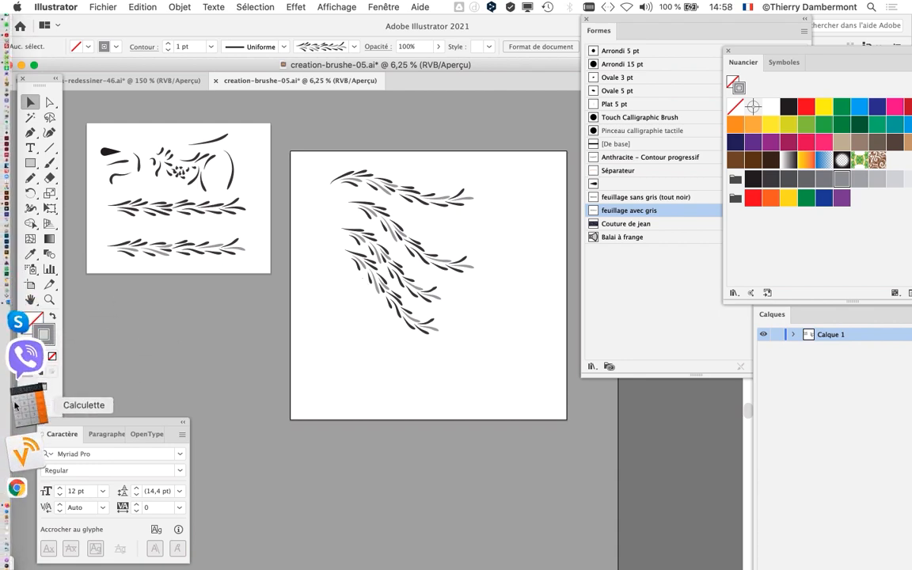
pyautogui.click(22, 424)
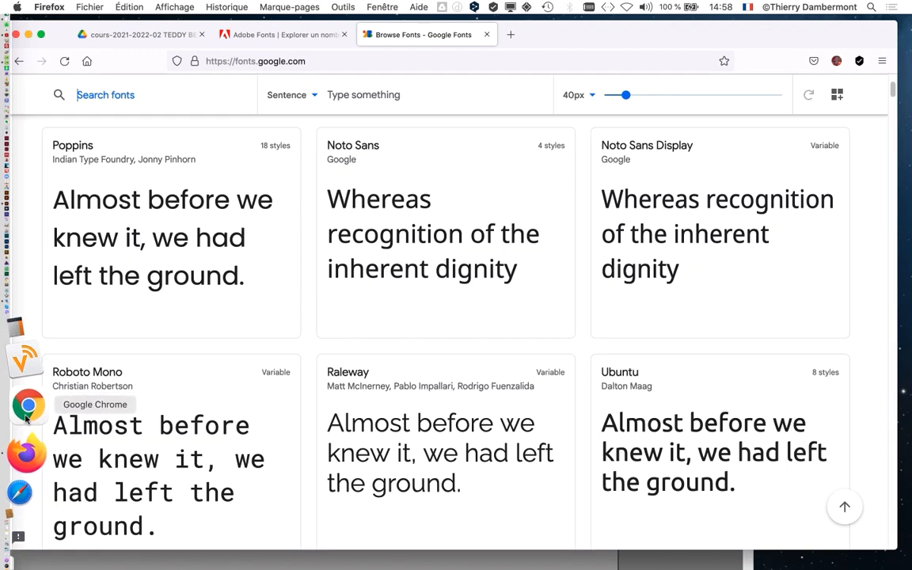
pyautogui.click(510, 36)
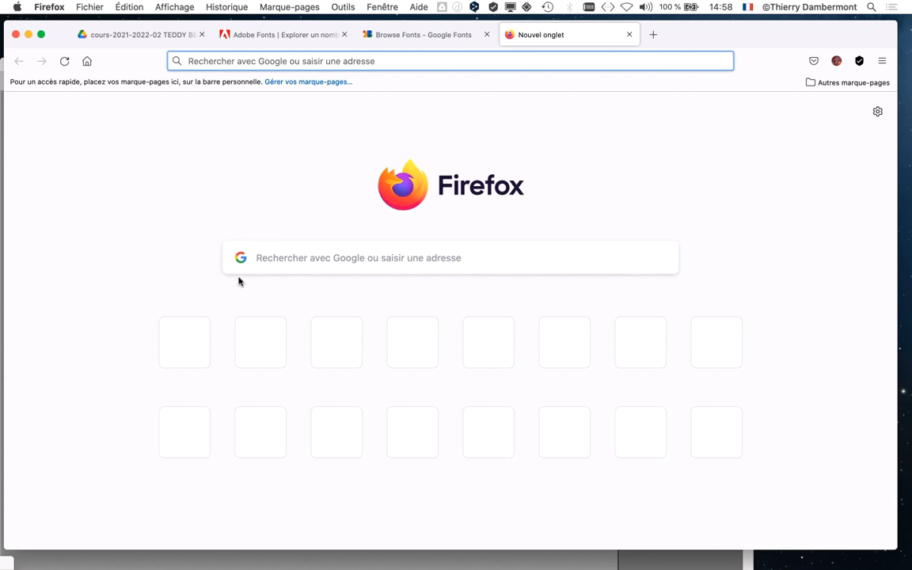
pyautogui.click(281, 258)
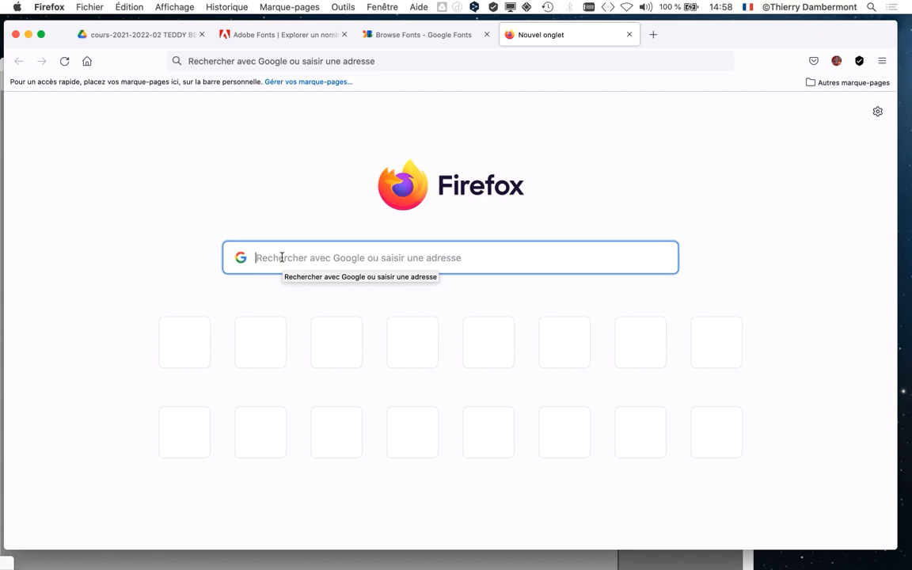
pyautogui.write('do')
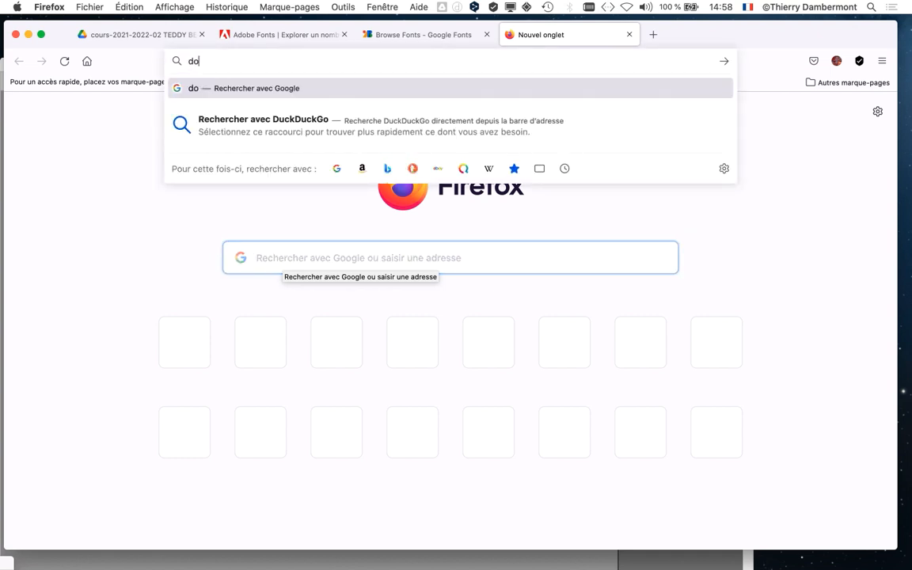
pyautogui.write('wnlaod')
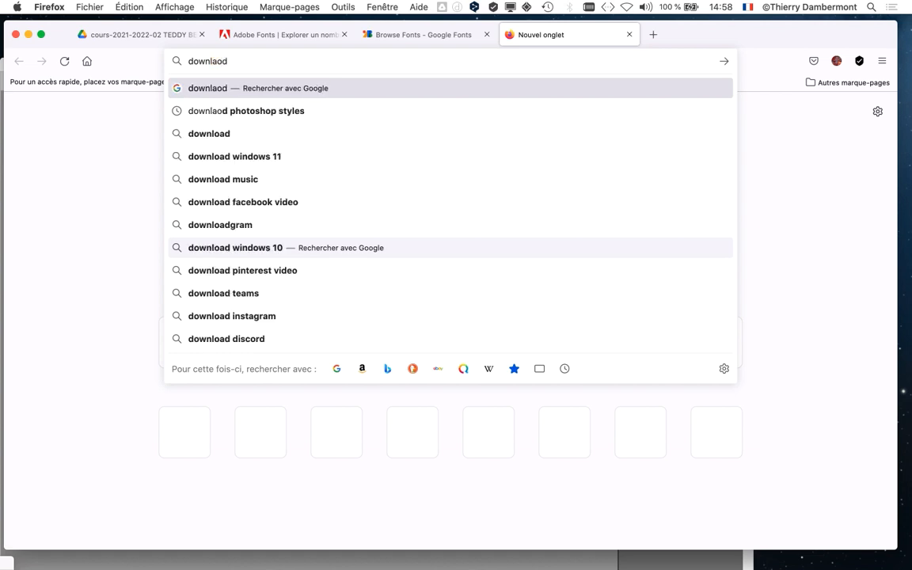
pyautogui.write(' illustrator')
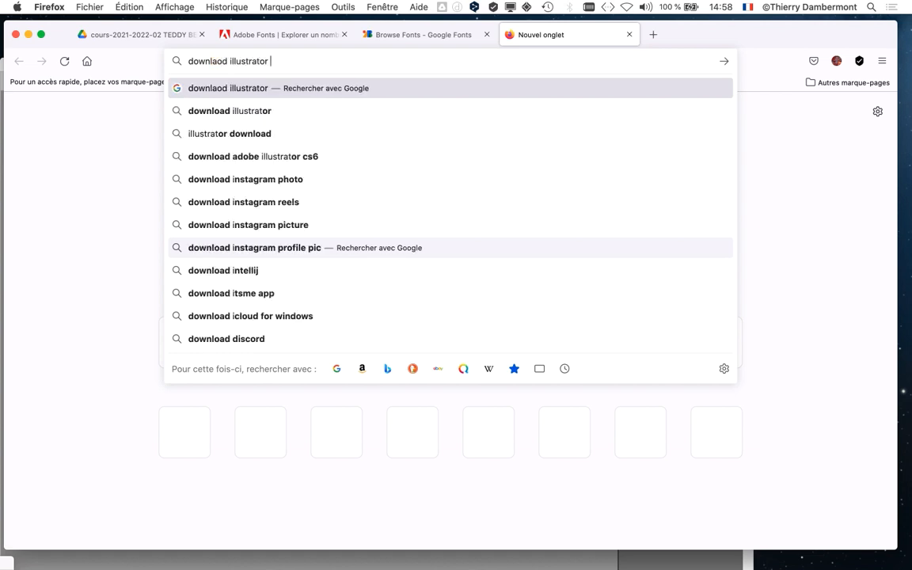
pyautogui.write(' brush')
pyautogui.press('Return')
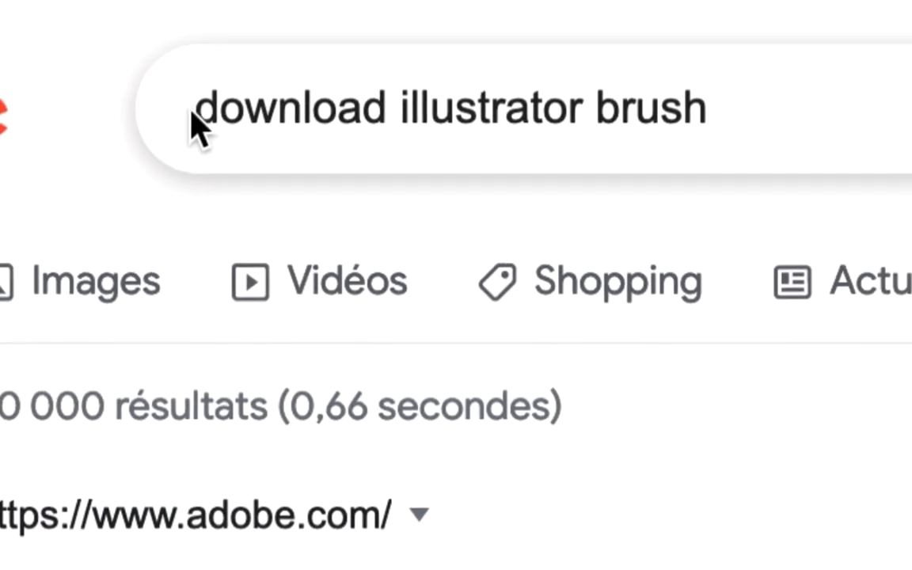
# Step: Open the Creative Bloq result on the 36 best Illustrator brushes in a new tab and browse its free brush sets
pyautogui.tripleClick(198, 106)
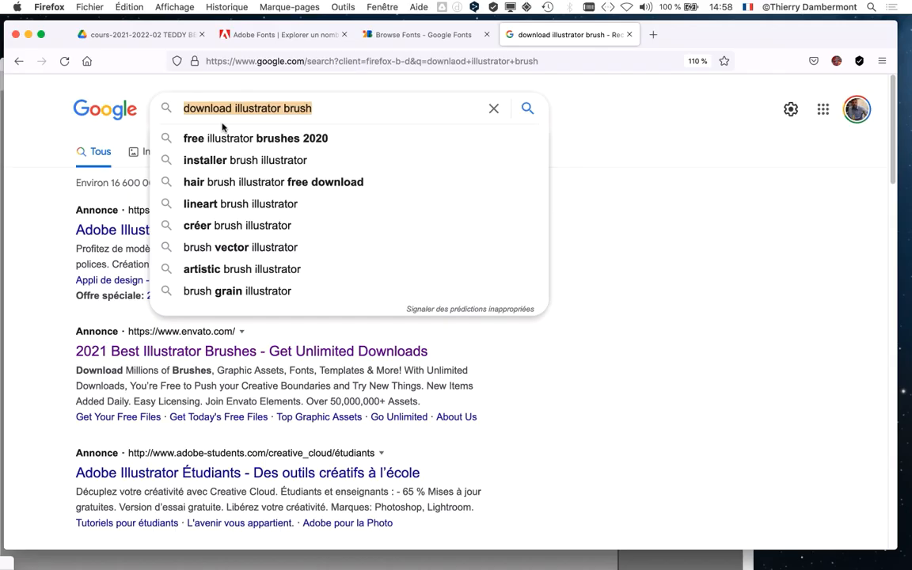
pyautogui.click(617, 203)
pyautogui.scroll(-2, 613, 207)
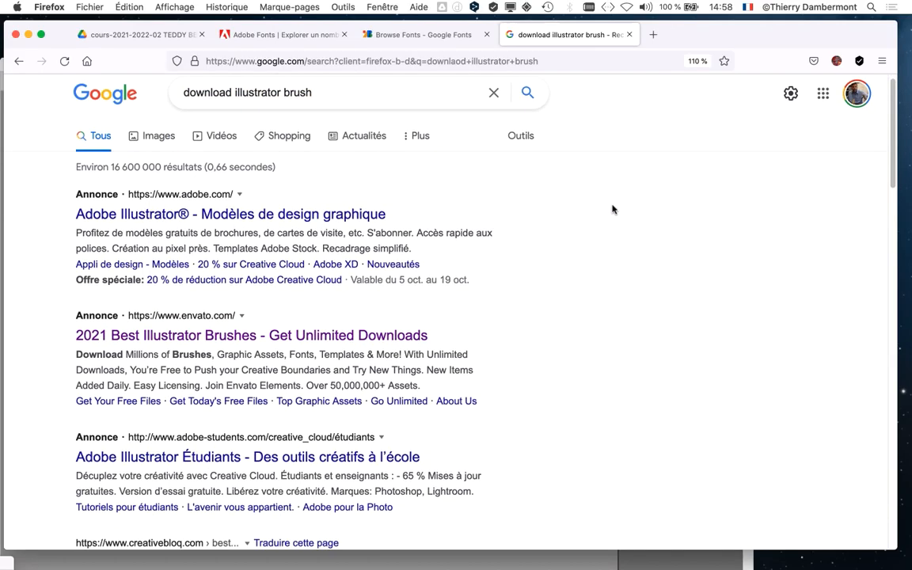
pyautogui.scroll(-6, 609, 214)
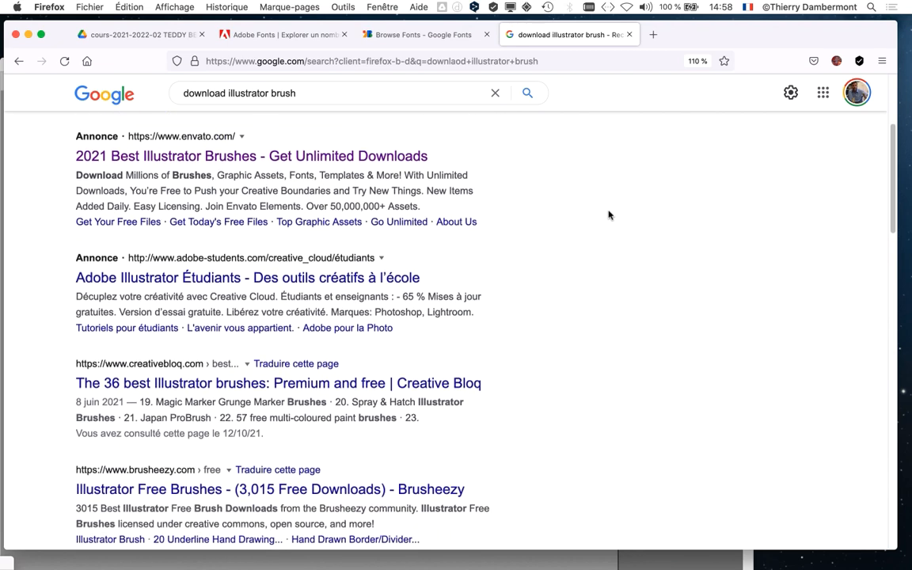
pyautogui.scroll(-2, 608, 213)
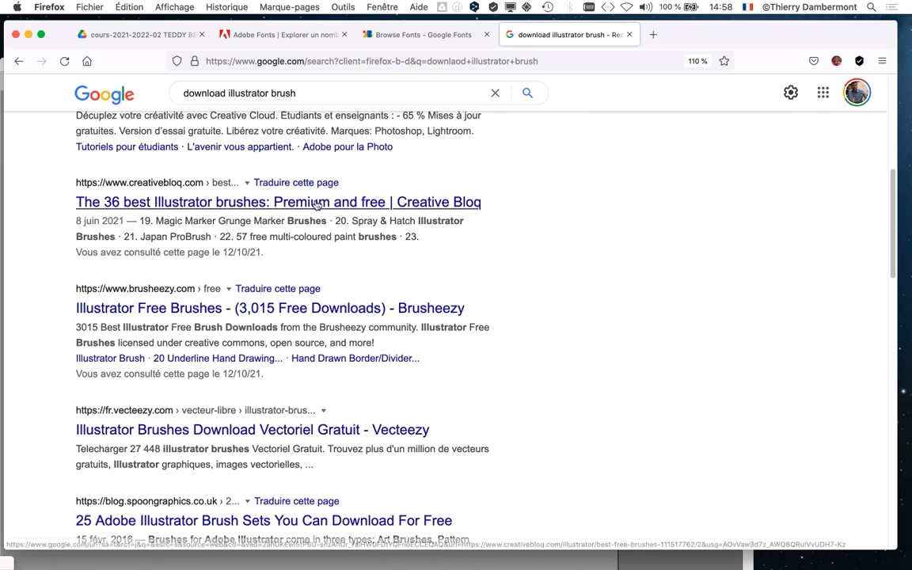
pyautogui.keyDown('super'); pyautogui.click(446, 203); pyautogui.keyUp('super')
pyautogui.click(661, 34)
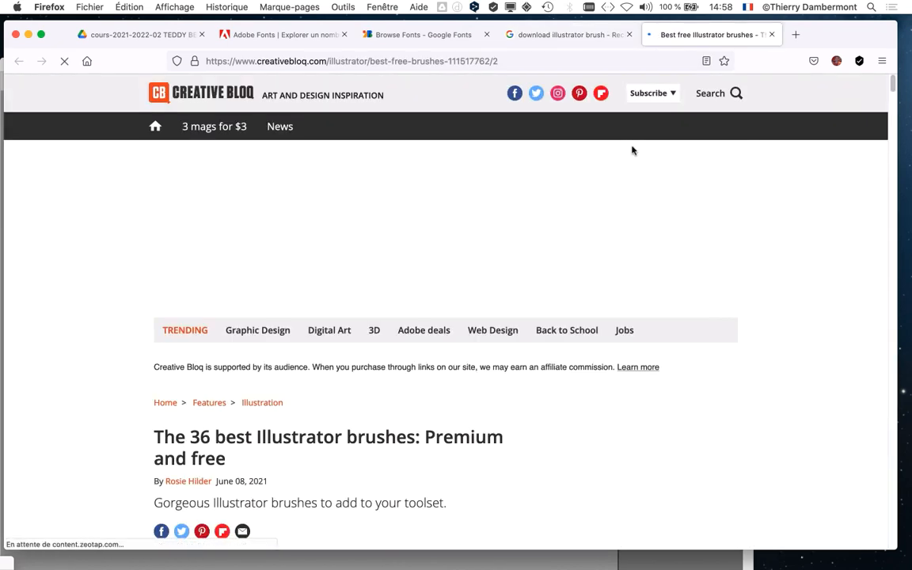
pyautogui.scroll(-10, 552, 212)
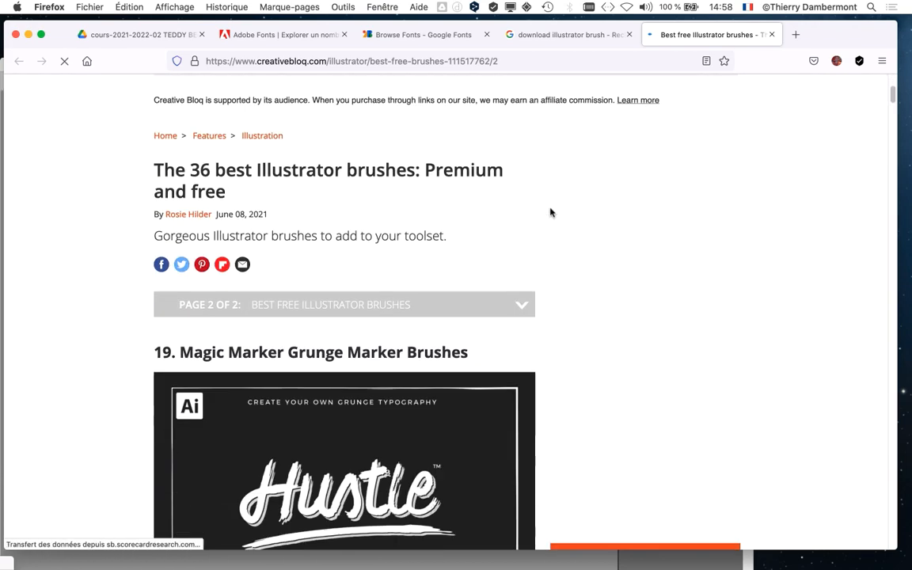
pyautogui.scroll(-5, 552, 215)
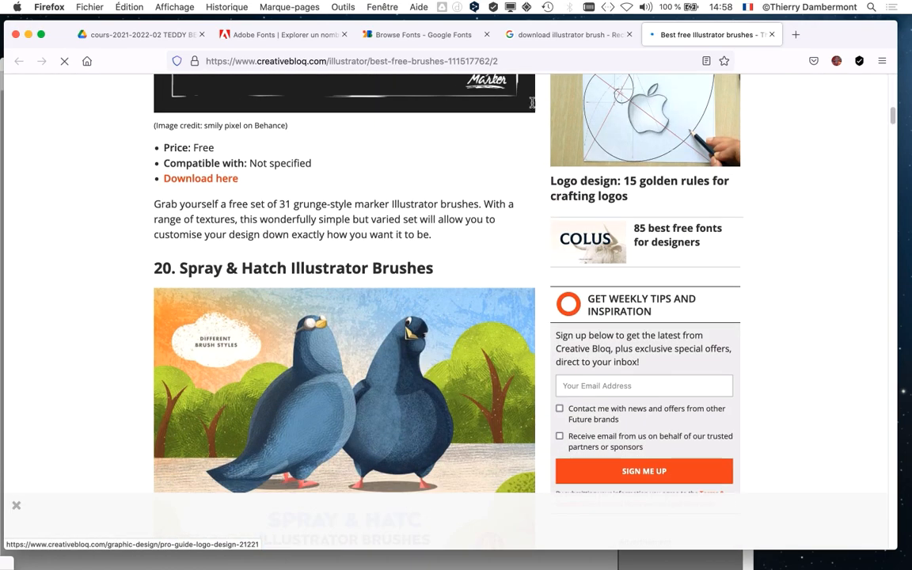
pyautogui.scroll(-15, 509, 253)
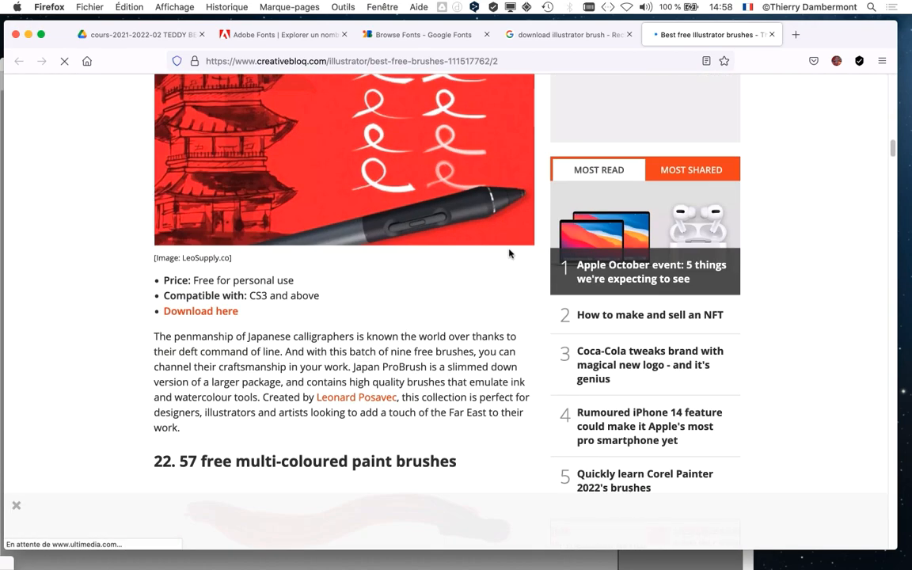
pyautogui.scroll(-5, 509, 253)
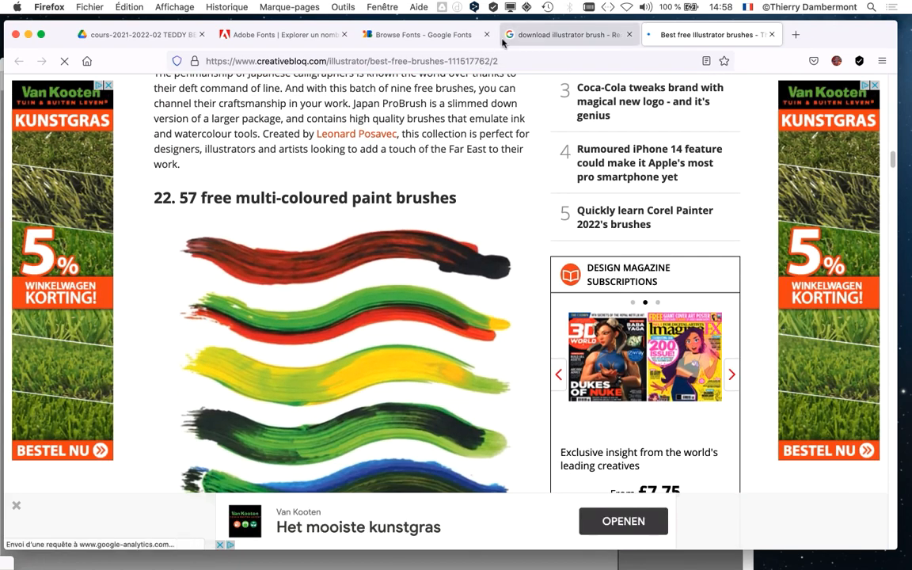
# Step: Return to the Google results for Illustrator brushes and open results page 5
pyautogui.click(538, 35)
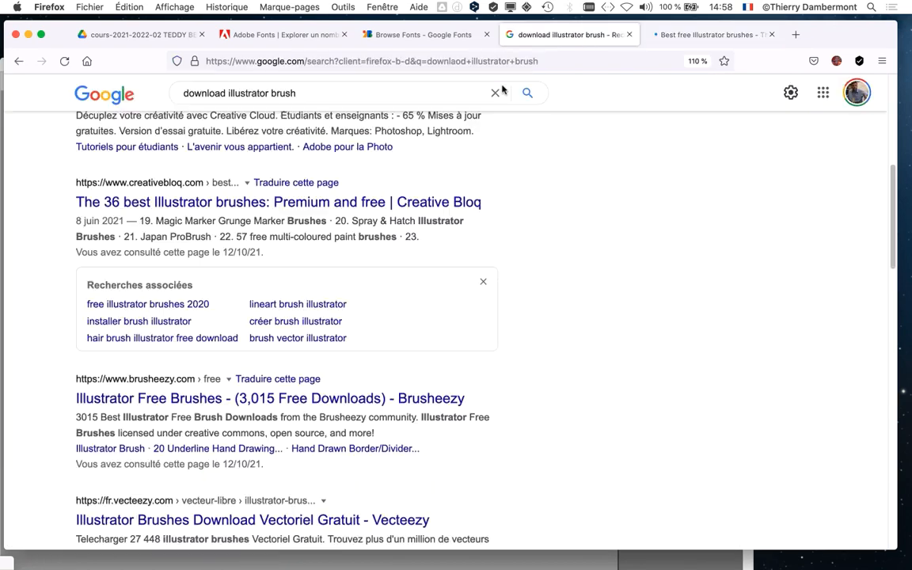
pyautogui.scroll(-15, 468, 244)
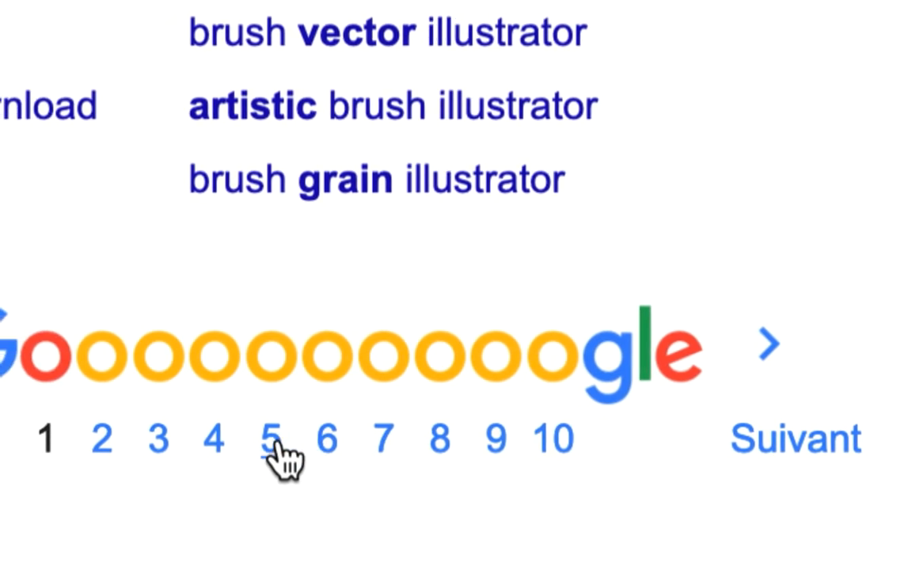
pyautogui.click(275, 445)
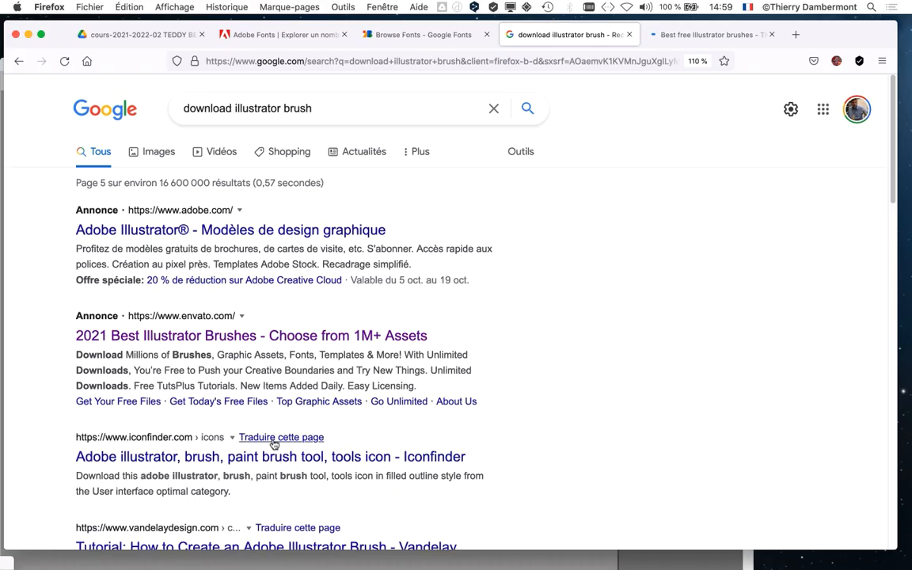
# Step: Open the Envato result "2021 Best Illustrator Brushes" in a new tab and browse its landing page of brush sets and asset categories
pyautogui.scroll(-3, 456, 371)
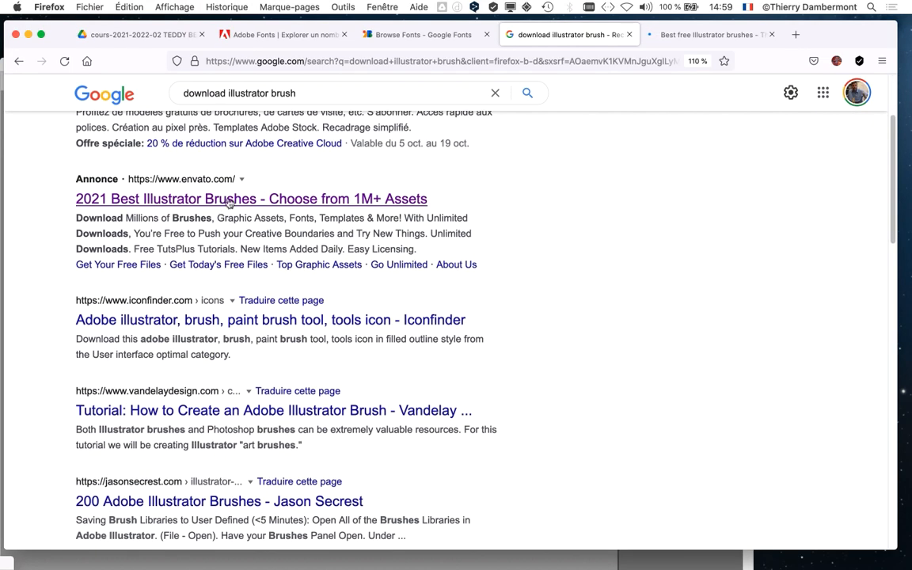
pyautogui.keyDown('super'); pyautogui.click(362, 205); pyautogui.keyUp('super')
pyautogui.click(637, 35)
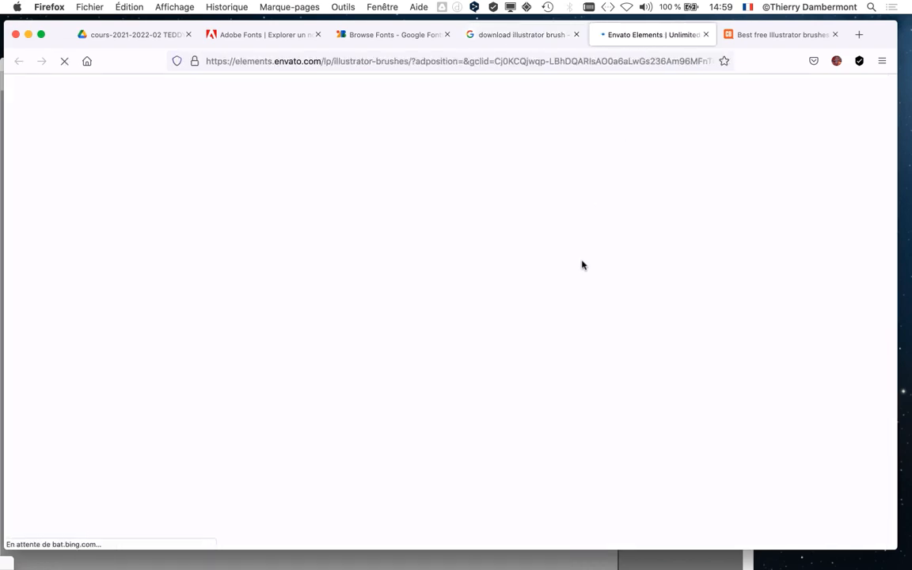
pyautogui.scroll(-10, 585, 271)
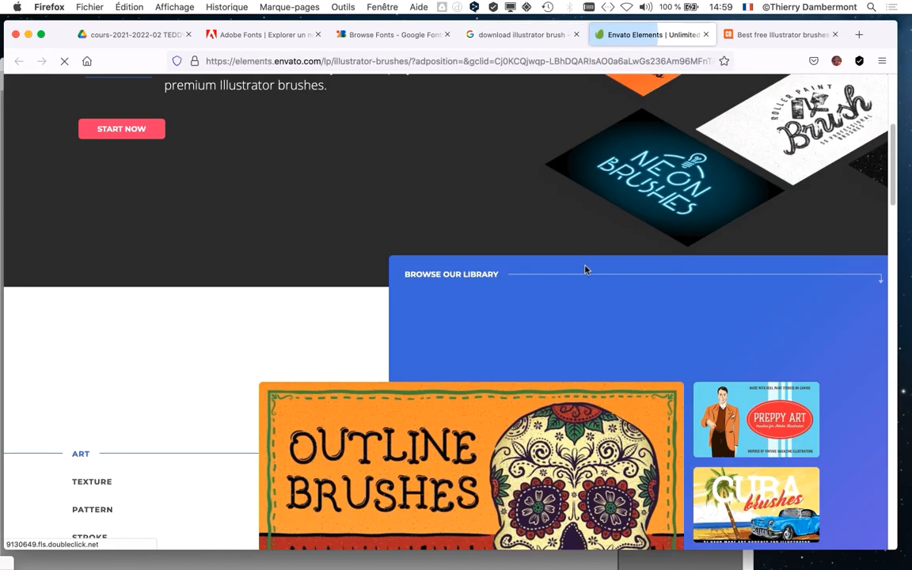
pyautogui.scroll(-15, 585, 274)
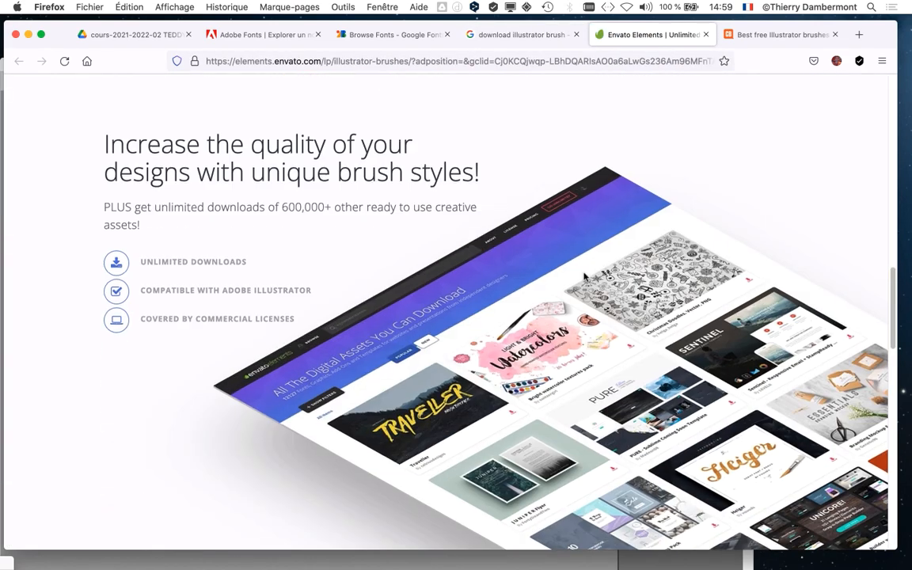
pyautogui.scroll(-5, 582, 280)
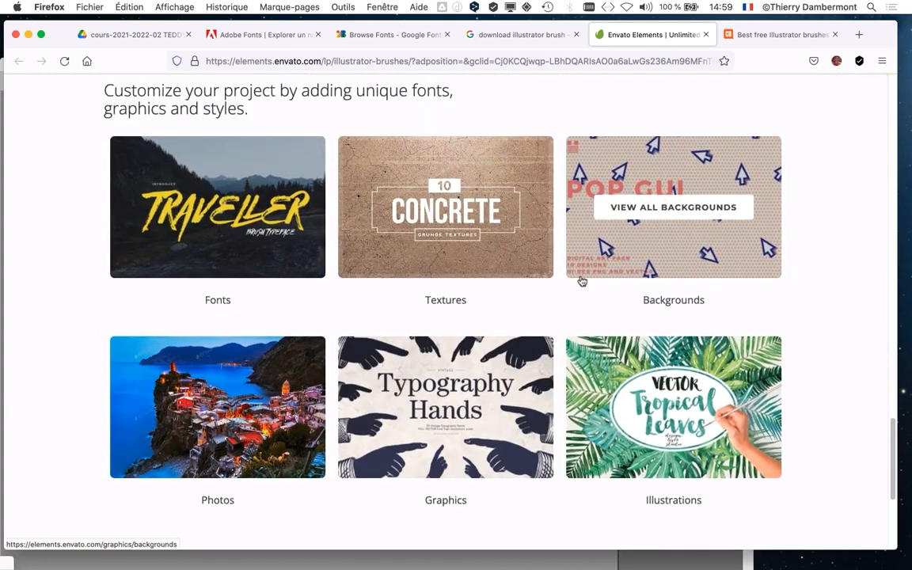
pyautogui.scroll(-3, 579, 276)
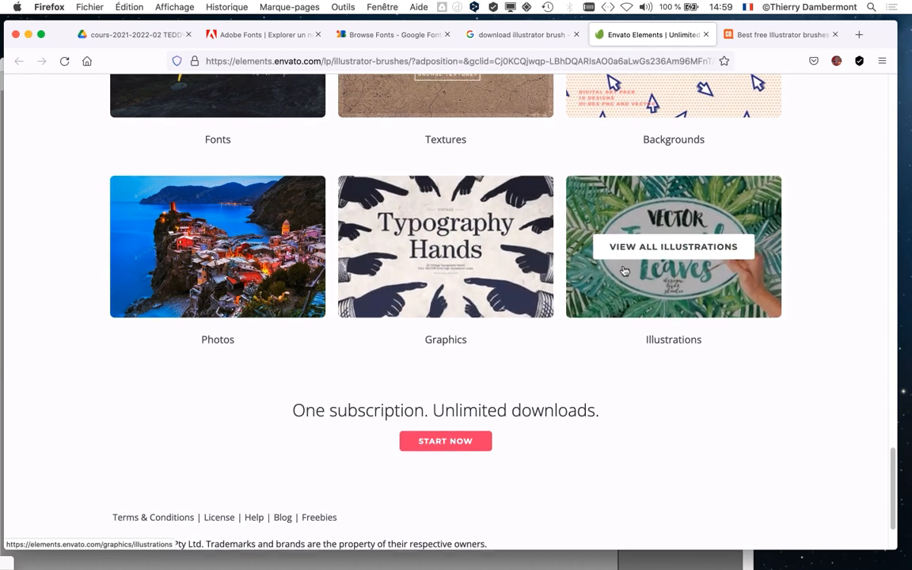
# Step: Open the Neon Brushes item from the More Brushes category, accept the cookie notice and examine its preview images
pyautogui.scroll(5, 634, 272)
pyautogui.scroll(15, 622, 269)
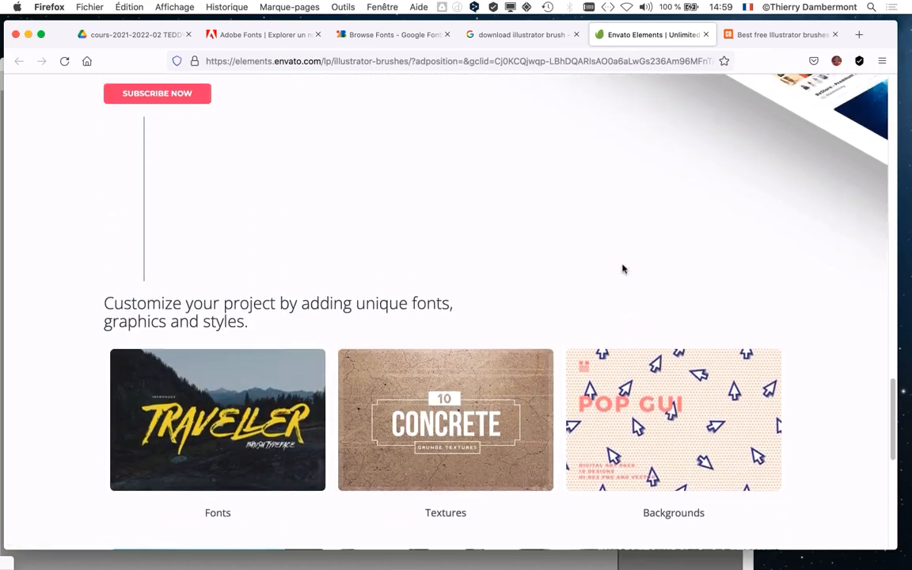
pyautogui.scroll(4, 622, 266)
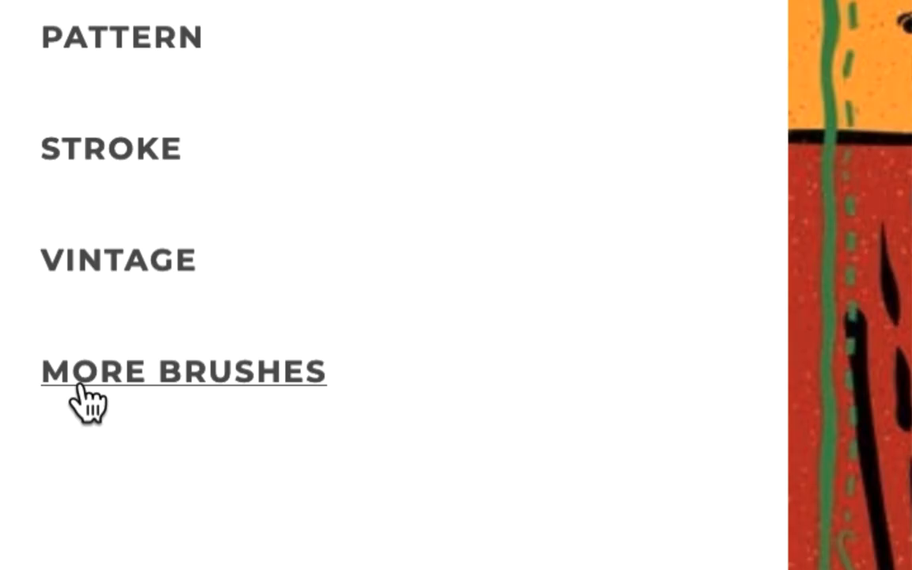
pyautogui.click(79, 387)
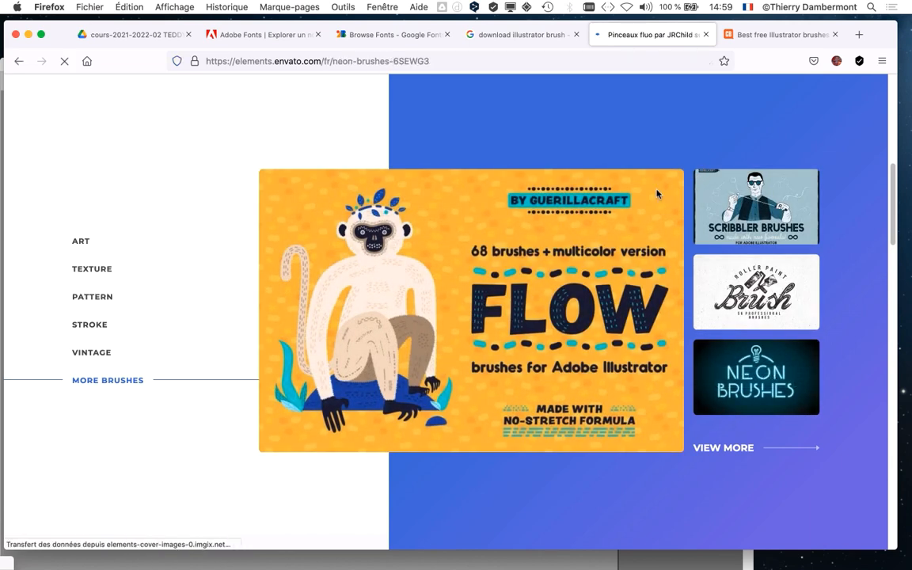
pyautogui.scroll(-5, 562, 214)
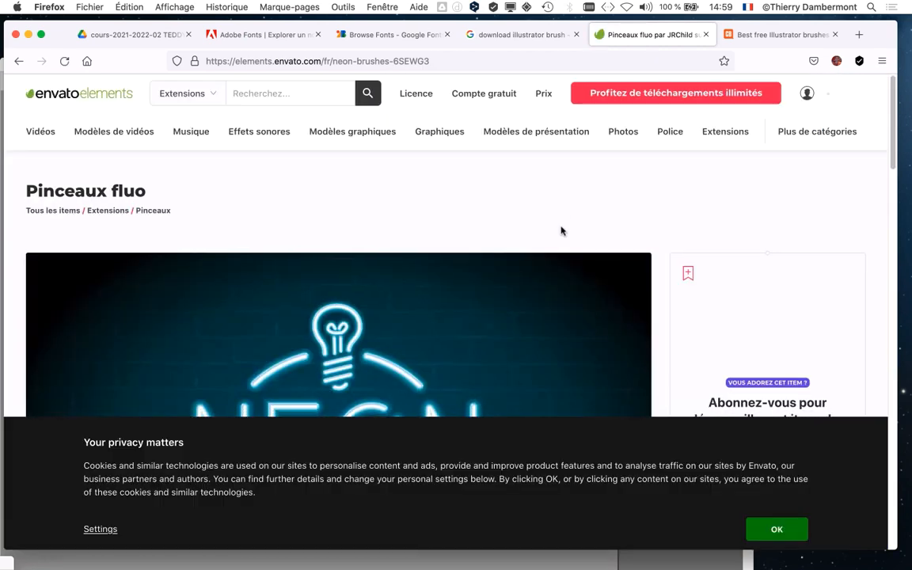
pyautogui.click(777, 537)
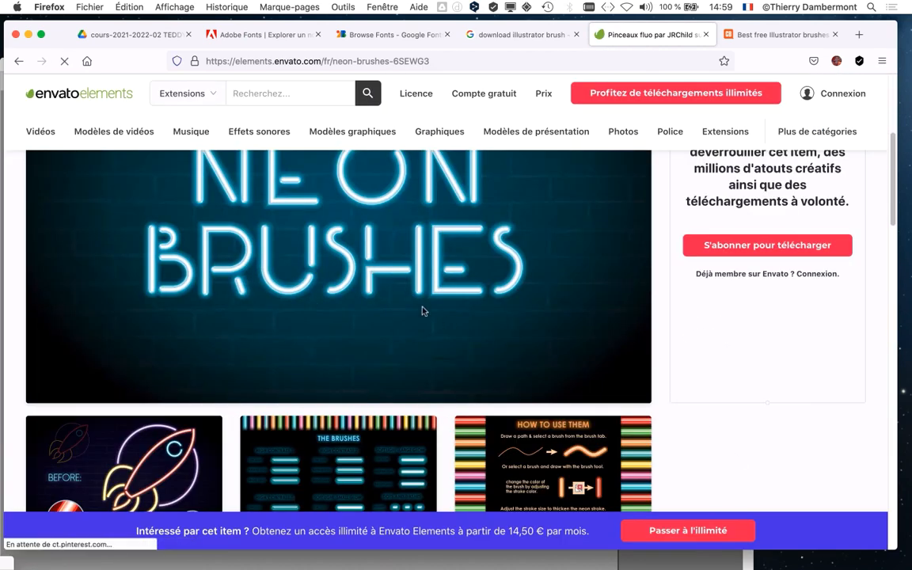
pyautogui.scroll(2, 412, 299)
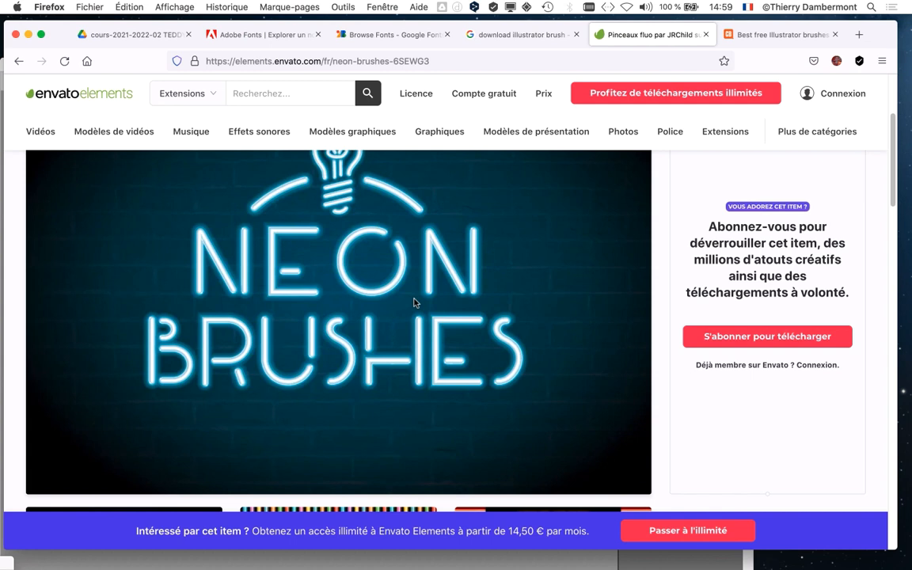
pyautogui.scroll(-6, 417, 305)
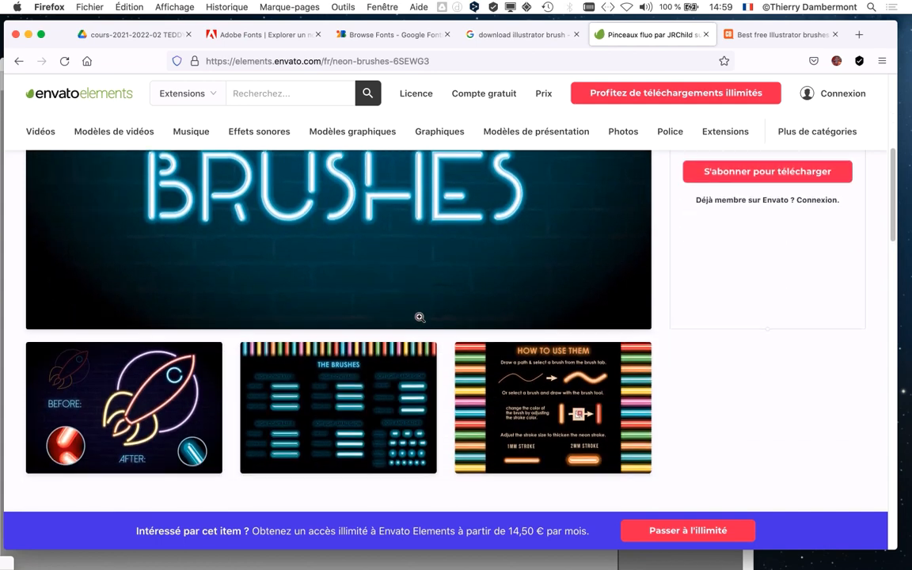
# Step: Minimize Firefox to return to Illustrator and select all four foliage curves on the large artboard
pyautogui.click(28, 35)
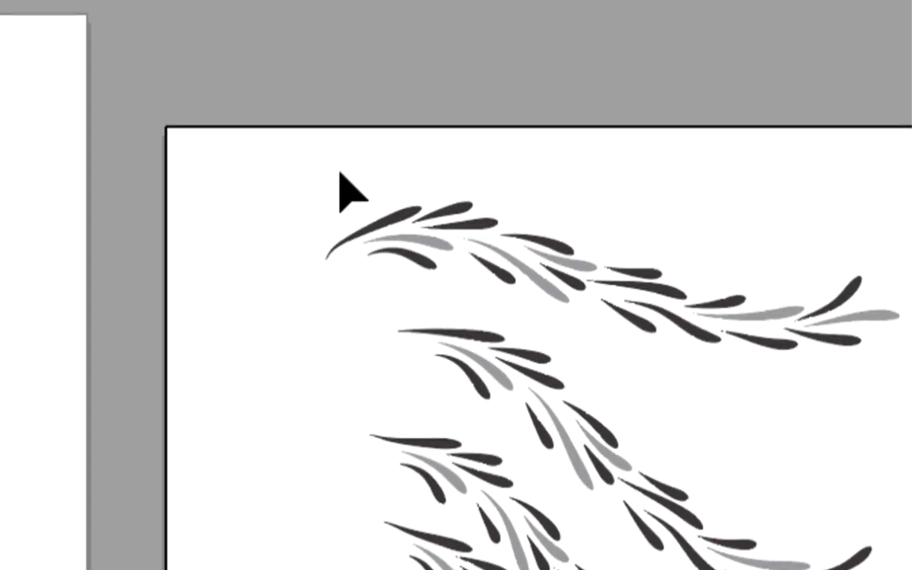
pyautogui.moveTo(244, 2); pyautogui.dragTo(417, 554)
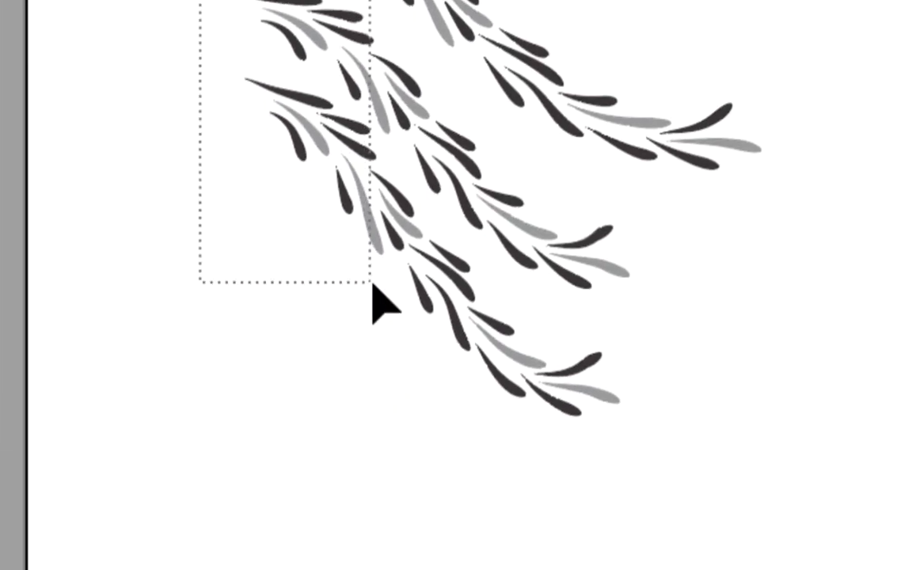
pyautogui.moveTo(373, 287); pyautogui.dragTo(372, 296)
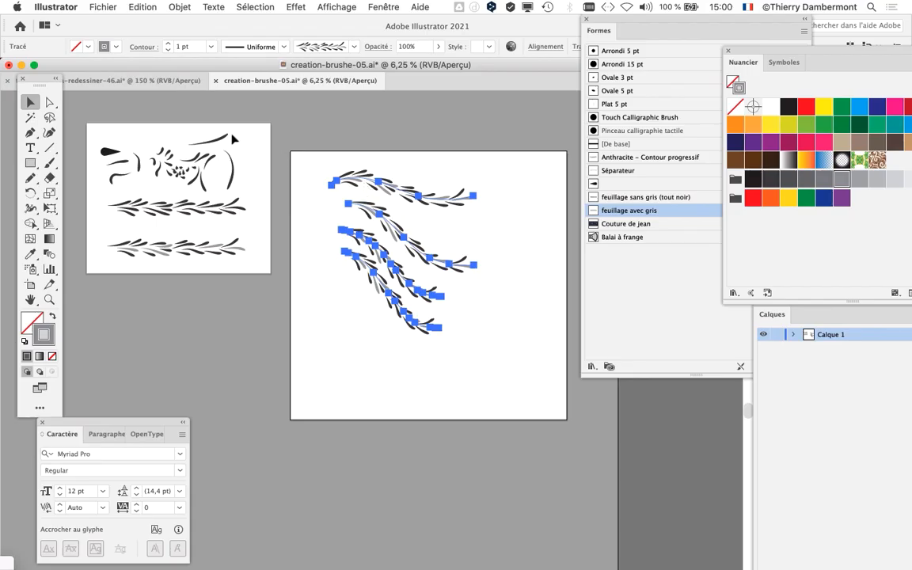
# Step: Move the tool palette clear of the window edge, and reposition the Nuancier palette and make it narrower and taller
pyautogui.moveTo(43, 79); pyautogui.dragTo(69, 41)
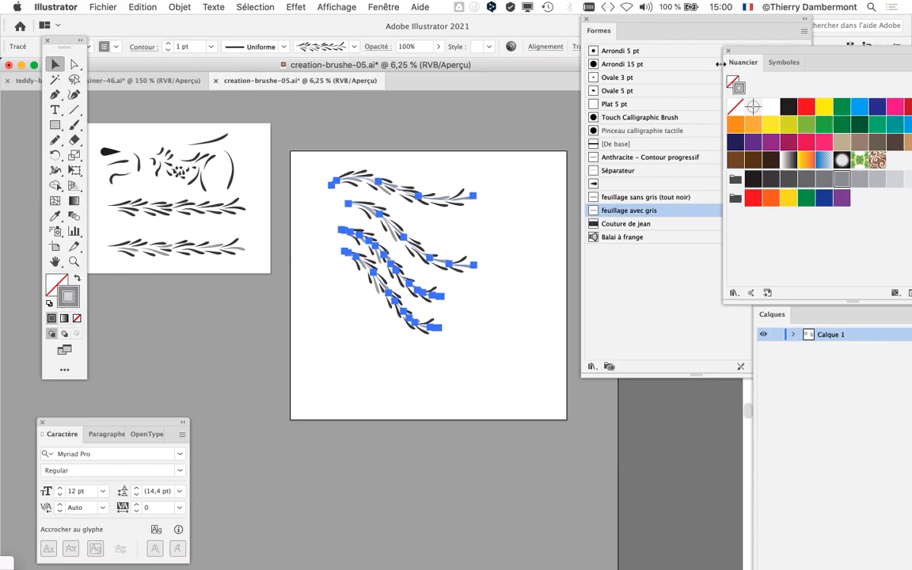
pyautogui.moveTo(742, 54); pyautogui.dragTo(569, 52)
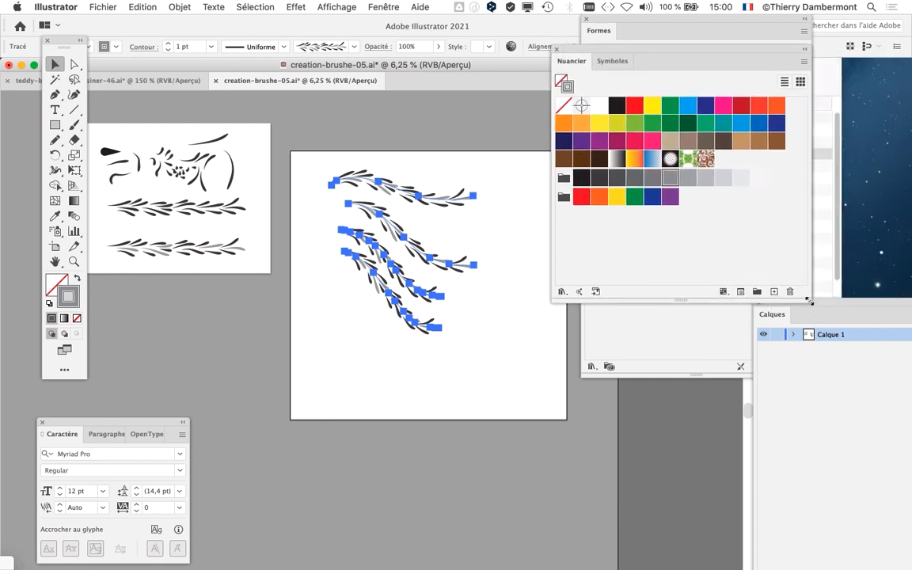
pyautogui.moveTo(808, 301)
pyautogui.mouseDown()
pyautogui.moveTo(743, 323)
pyautogui.moveTo(693, 356)
pyautogui.mouseUp()
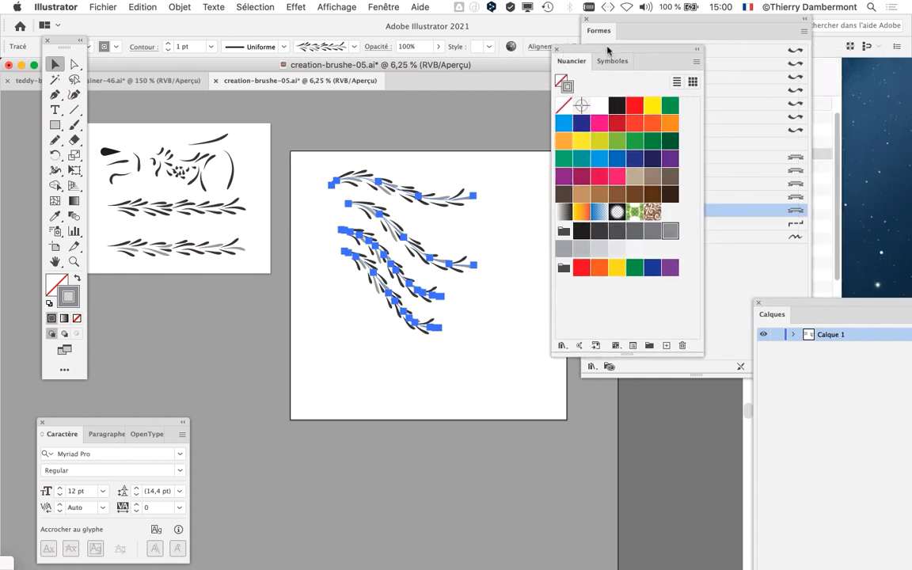
pyautogui.moveTo(607, 51); pyautogui.dragTo(568, 84)
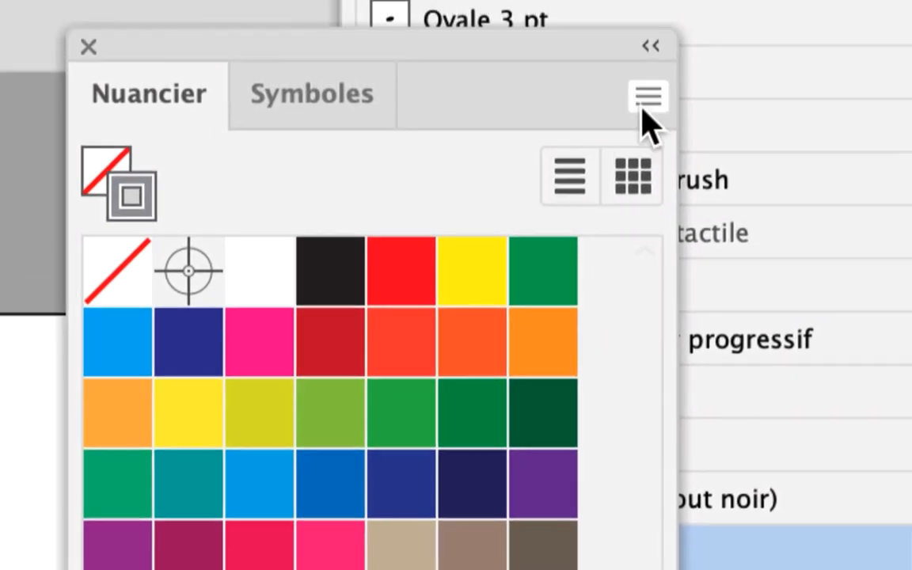
# Step: Load the "RVB de base" swatch library from the default swatch libraries (Nuanciers par défaut)
pyautogui.click(645, 105)
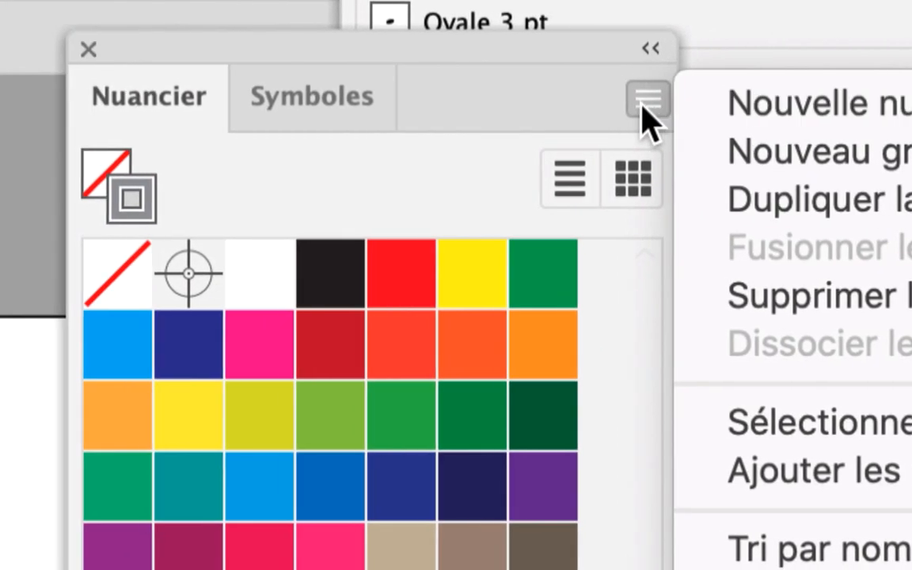
pyautogui.click(645, 106)
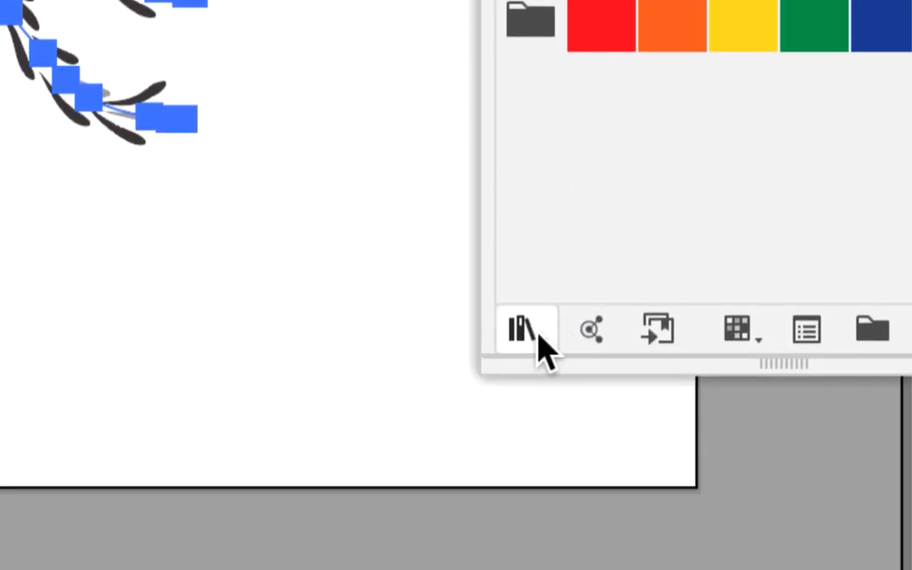
pyautogui.click(529, 329)
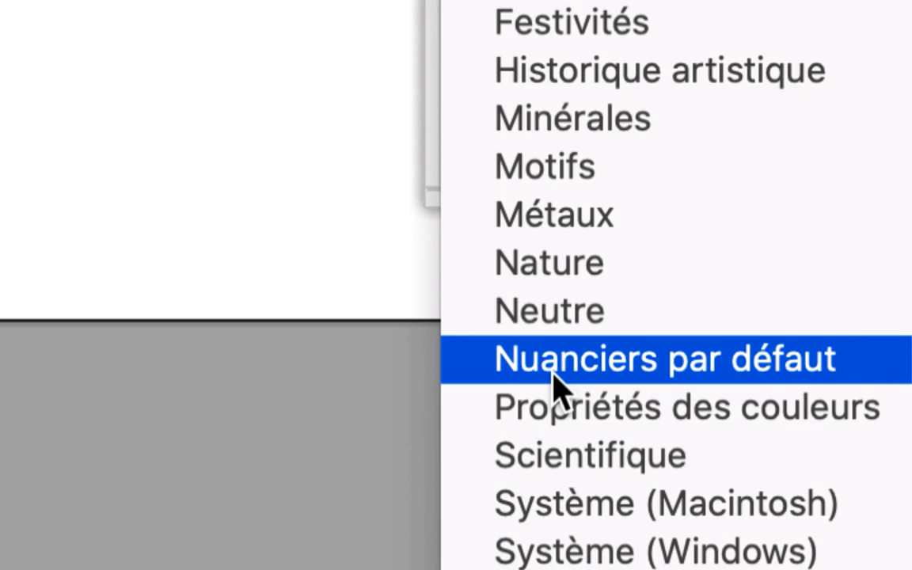
pyautogui.moveTo(554, 372)
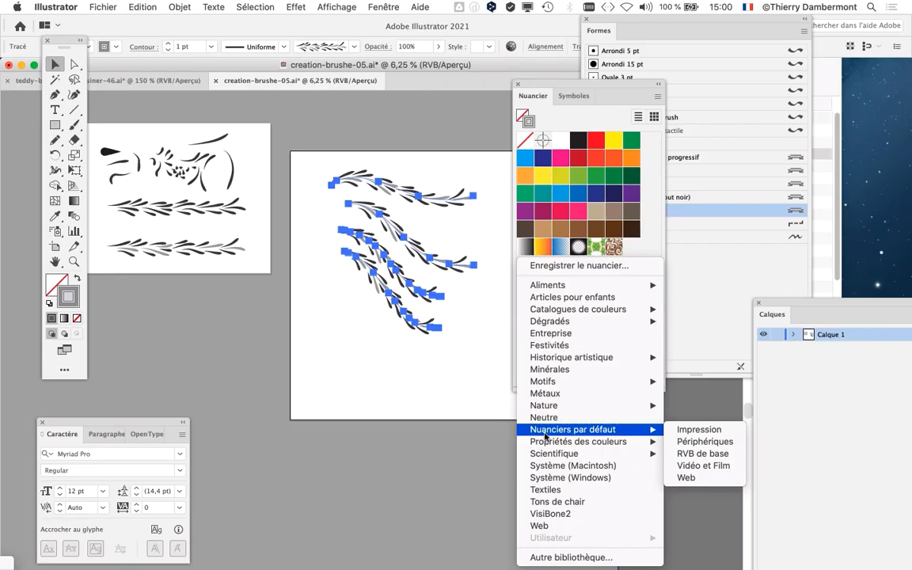
pyautogui.click(503, 74)
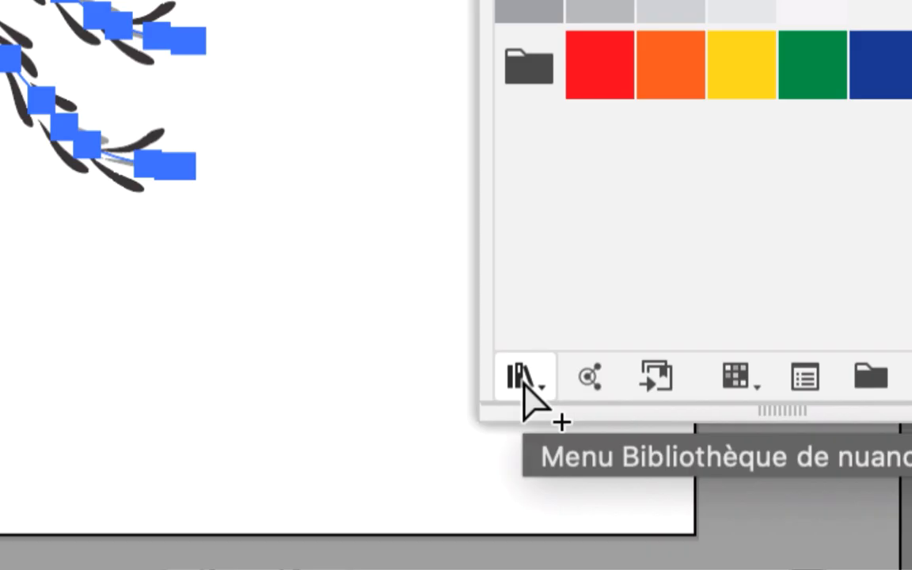
pyautogui.click(522, 384)
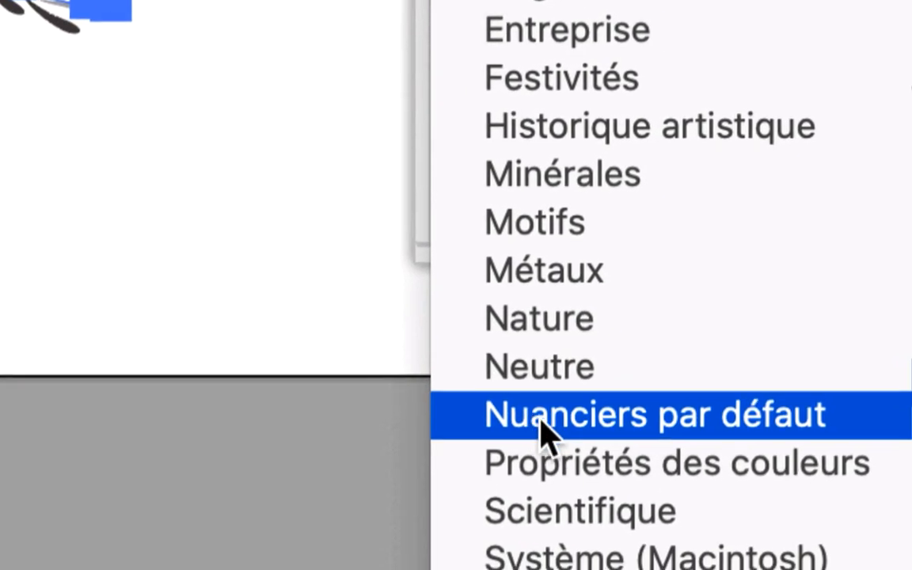
pyautogui.moveTo(602, 431)
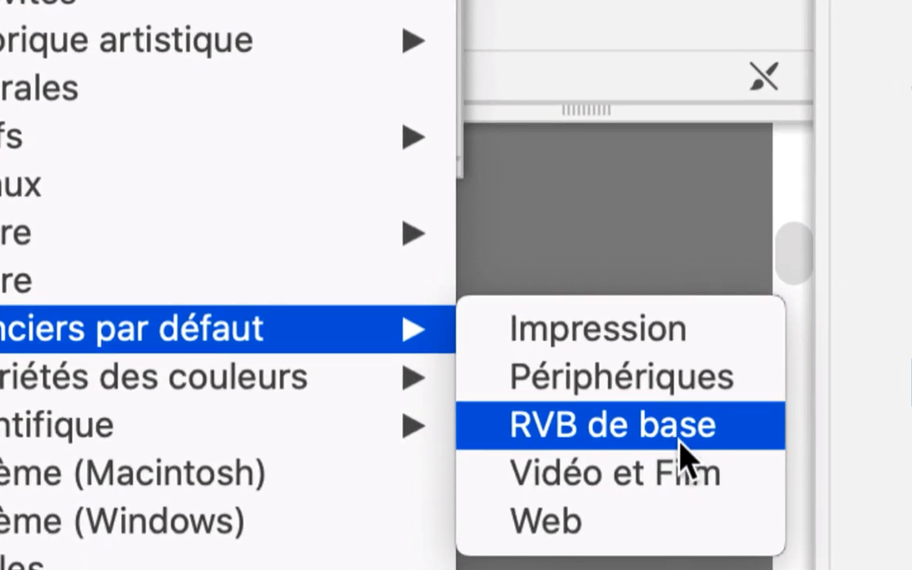
pyautogui.click(681, 441)
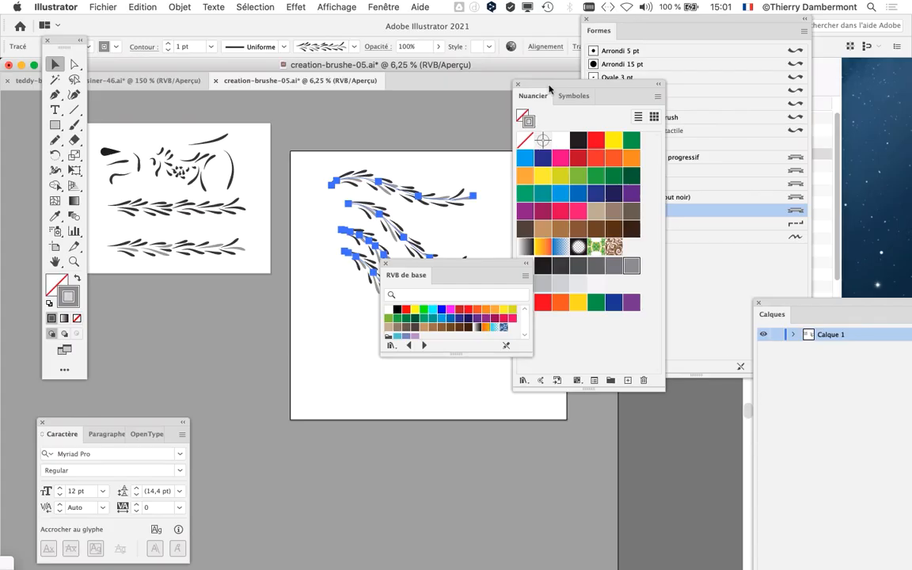
# Step: Arrange the RVB de base and Nuancier palettes side by side, with the RVB de base library enlarged and shown as large thumbnails
pyautogui.moveTo(549, 89); pyautogui.dragTo(735, 75)
pyautogui.moveTo(463, 263); pyautogui.dragTo(572, 76)
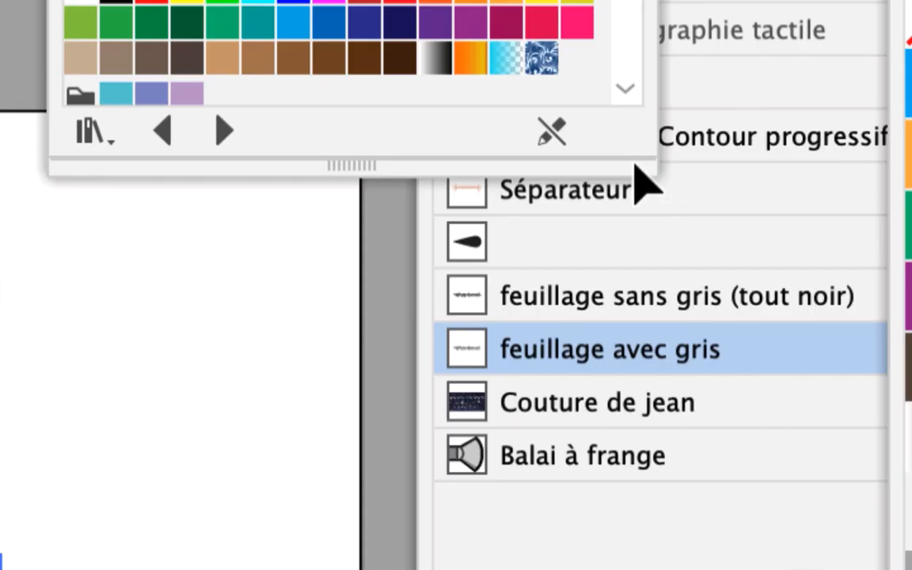
pyautogui.moveTo(647, 167); pyautogui.dragTo(642, 420)
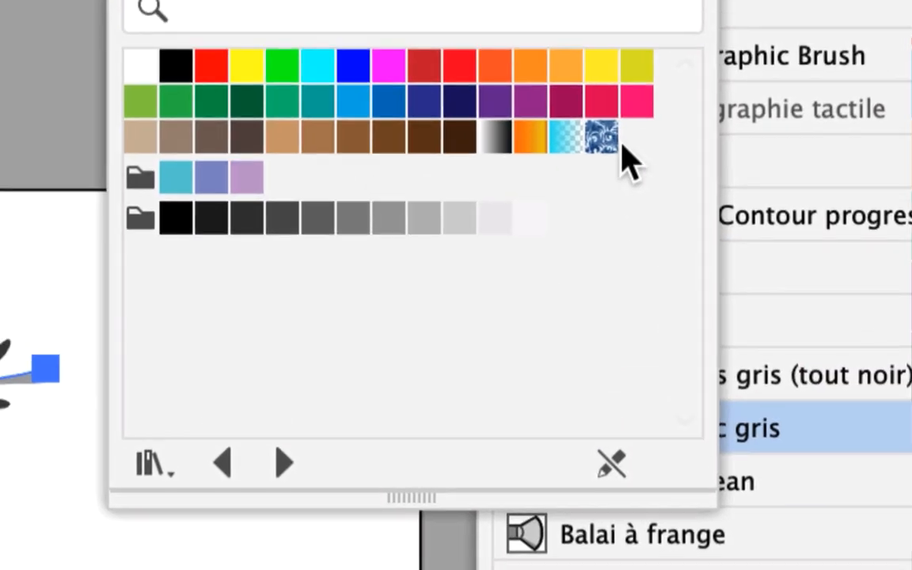
pyautogui.click(633, 105)
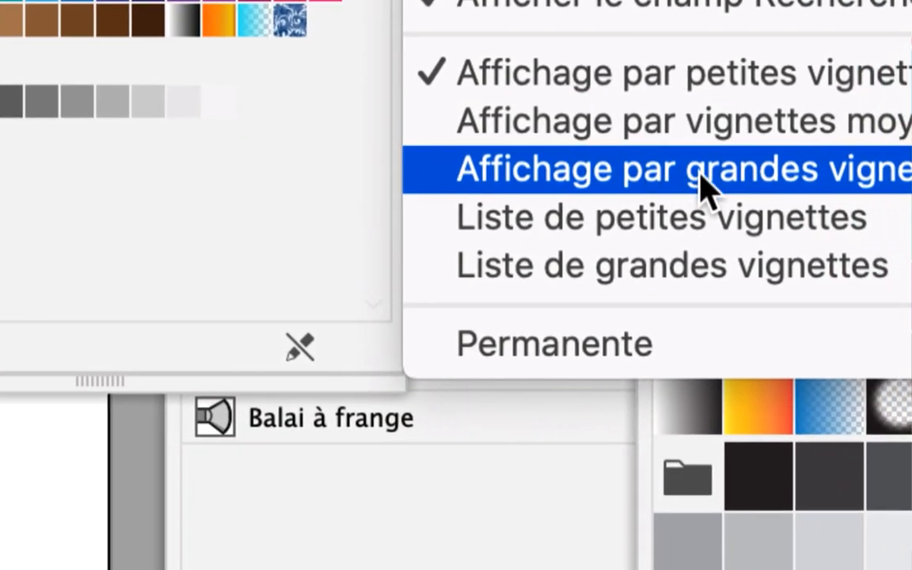
pyautogui.click(795, 207)
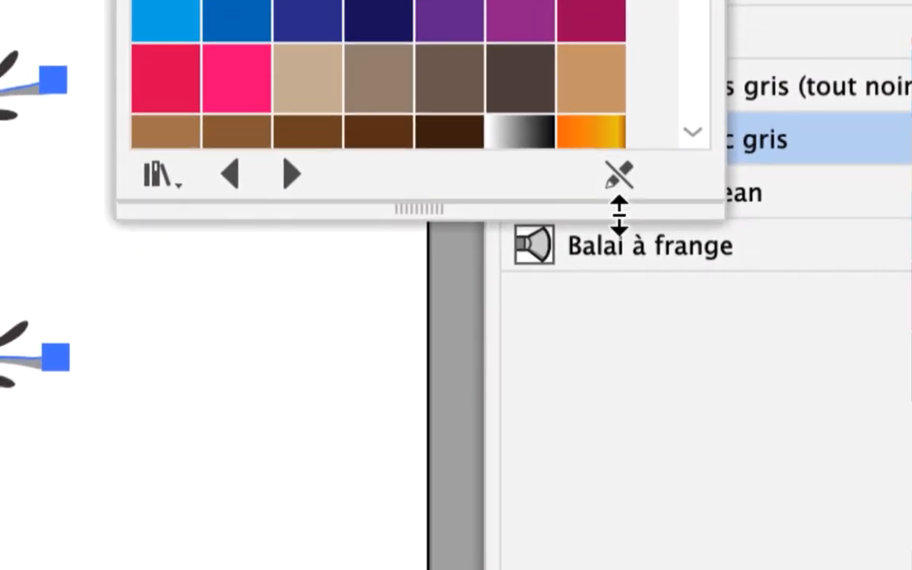
pyautogui.moveTo(606, 323); pyautogui.dragTo(597, 475)
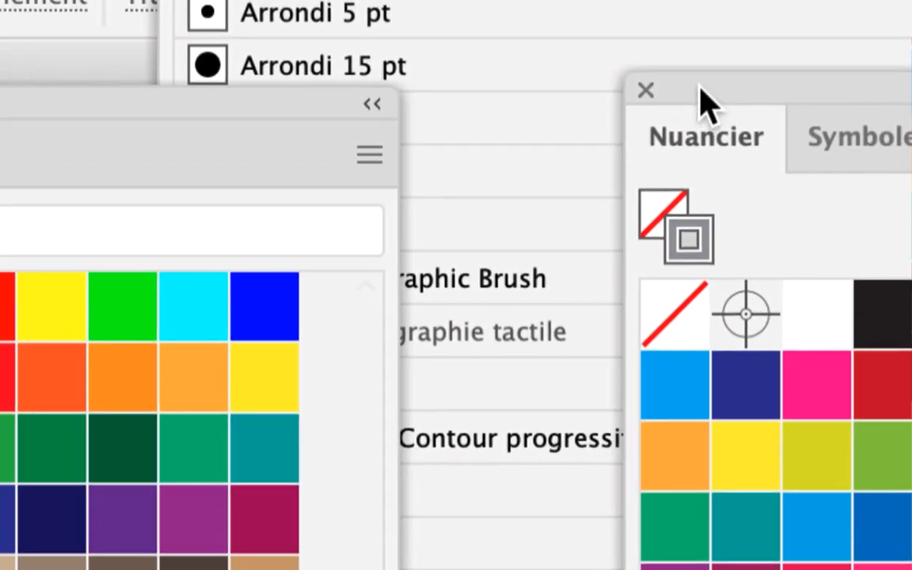
pyautogui.moveTo(703, 102); pyautogui.dragTo(661, 107)
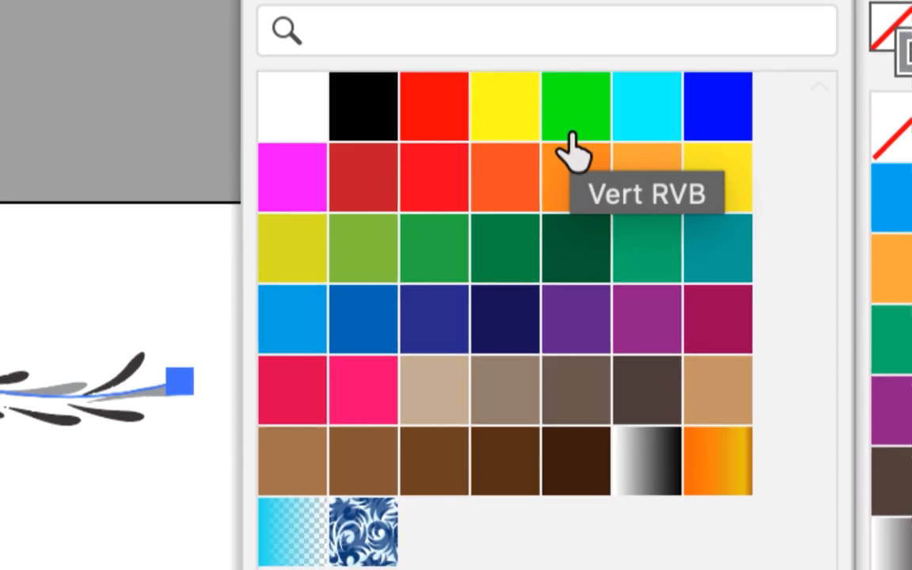
# Step: Set the stroke colour of the selected foliage curves to the cyan swatch of the RVB de base library
pyautogui.click(574, 159)
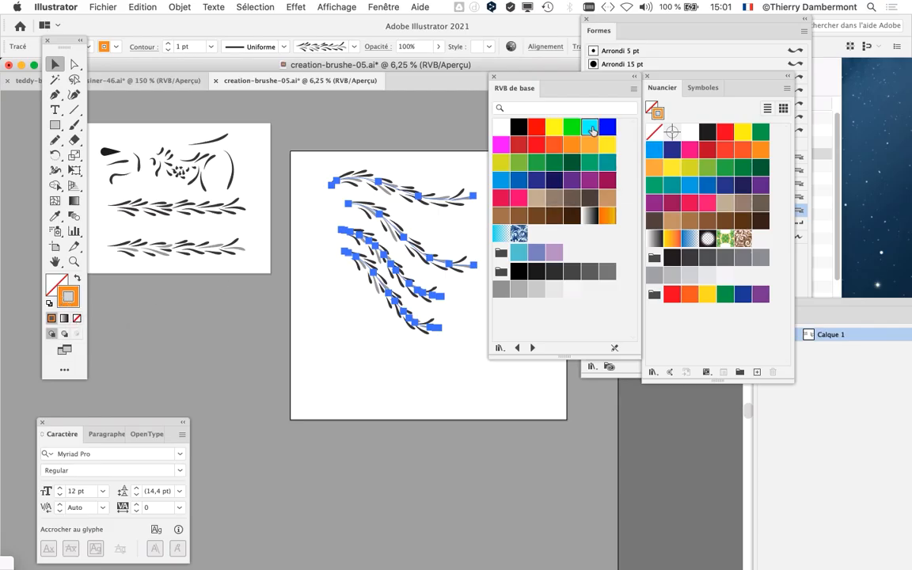
pyautogui.click(589, 127)
pyautogui.scroll(3, 340, 208)
pyautogui.scroll(2, 396, 214)
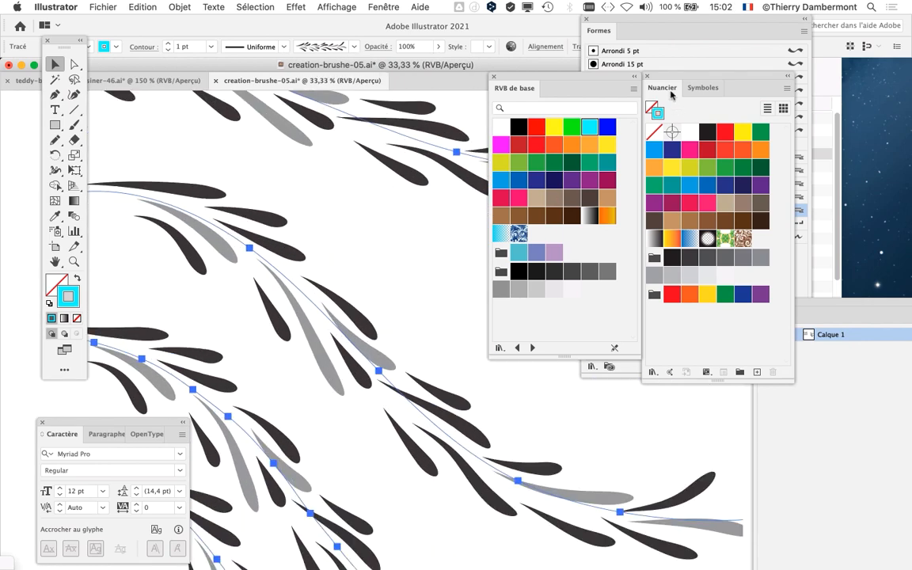
# Step: Move the Nuancier and RVB de base palettes off the Formes palette so the brush list is uncovered
pyautogui.moveTo(661, 87); pyautogui.dragTo(801, 97)
pyautogui.moveTo(556, 81)
pyautogui.mouseDown()
pyautogui.moveTo(649, 111)
pyautogui.moveTo(667, 288)
pyautogui.mouseUp()
pyautogui.moveTo(825, 89); pyautogui.dragTo(802, 290)
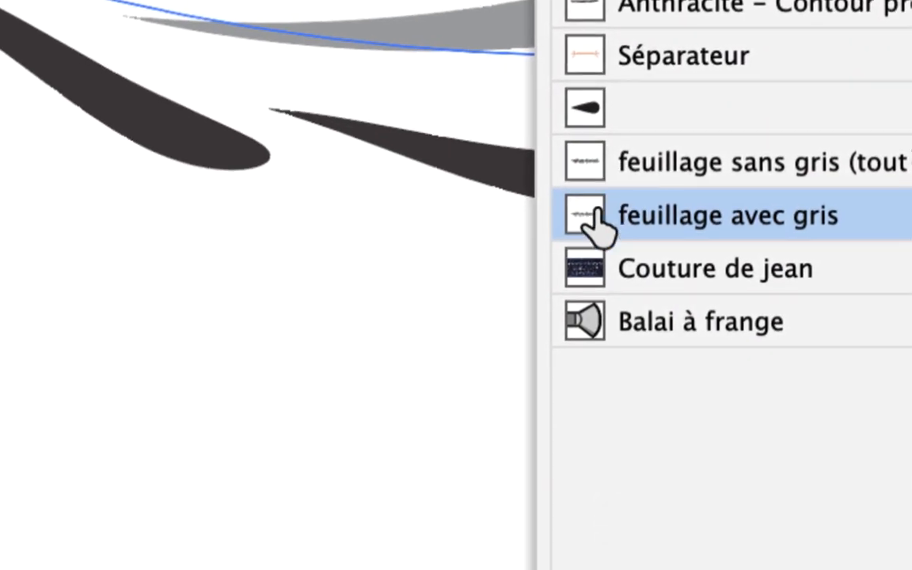
# Step: Open the art brush options of "feuillage avec gris" and set its colorization mode to Teintes
pyautogui.doubleClick(581, 447)
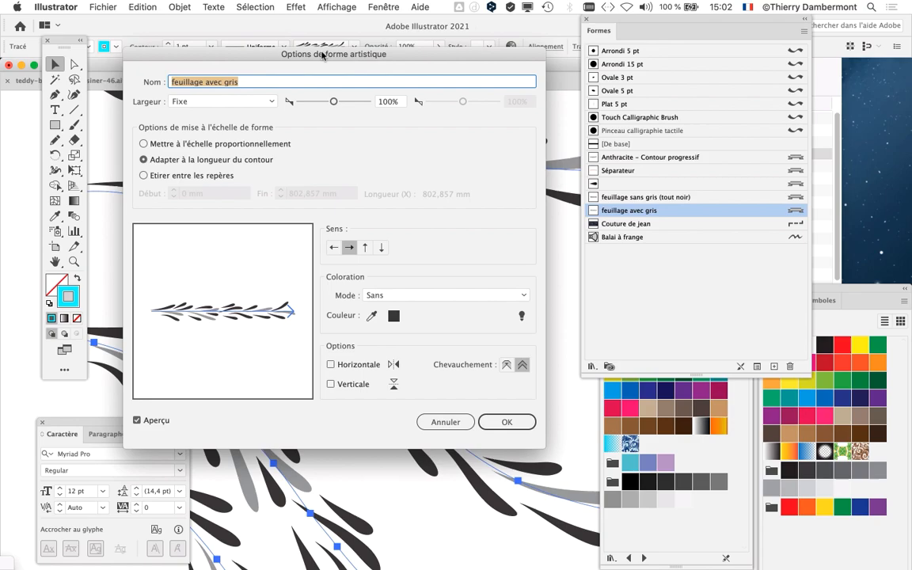
pyautogui.moveTo(321, 29); pyautogui.dragTo(633, 29)
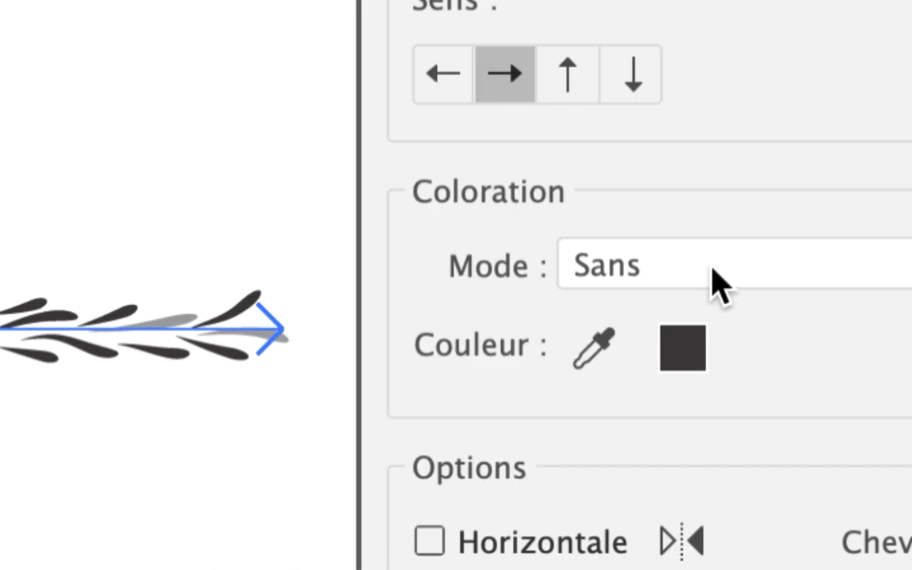
pyautogui.click(711, 279)
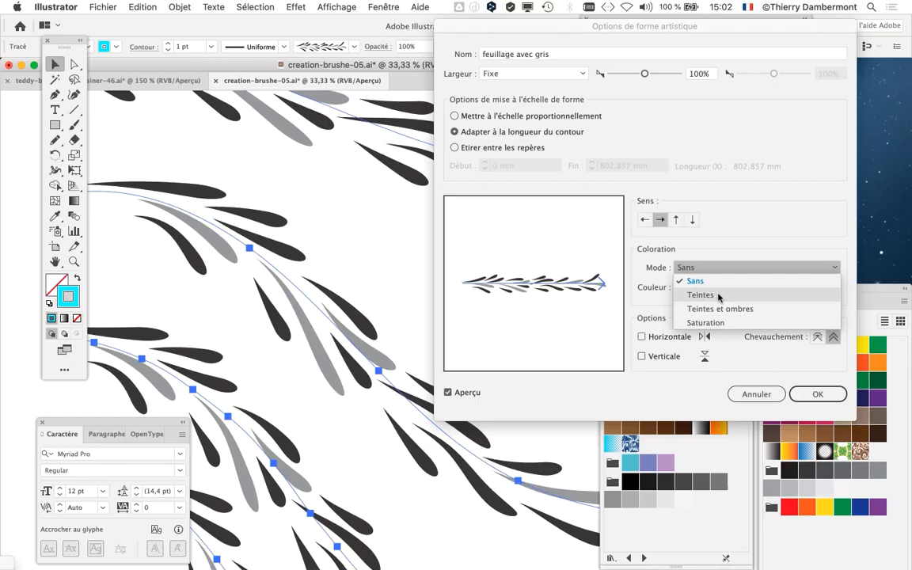
pyautogui.click(700, 294)
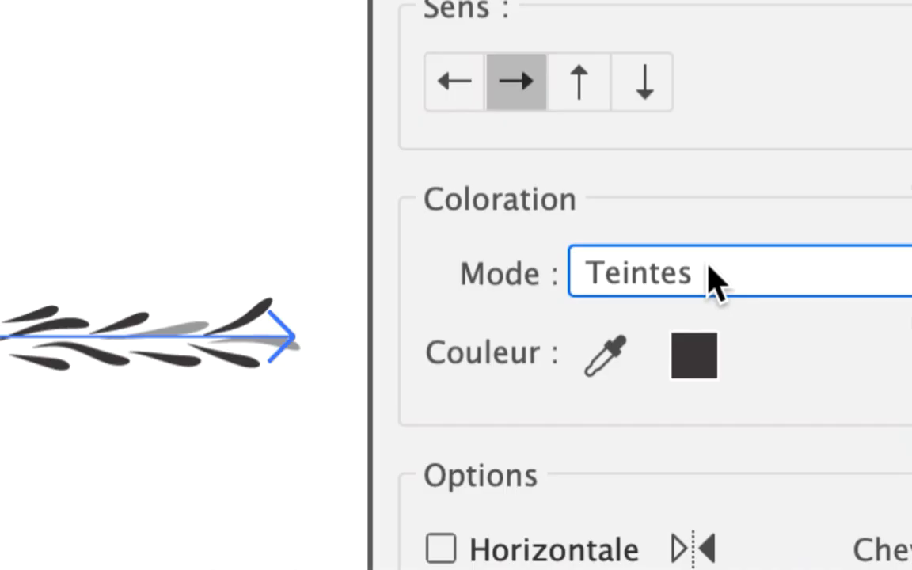
# Step: Compare the Teintes and Teintes et ombres colorization modes, keep Teintes et ombres, and apply the brush change to the existing strokes
pyautogui.click(717, 281)
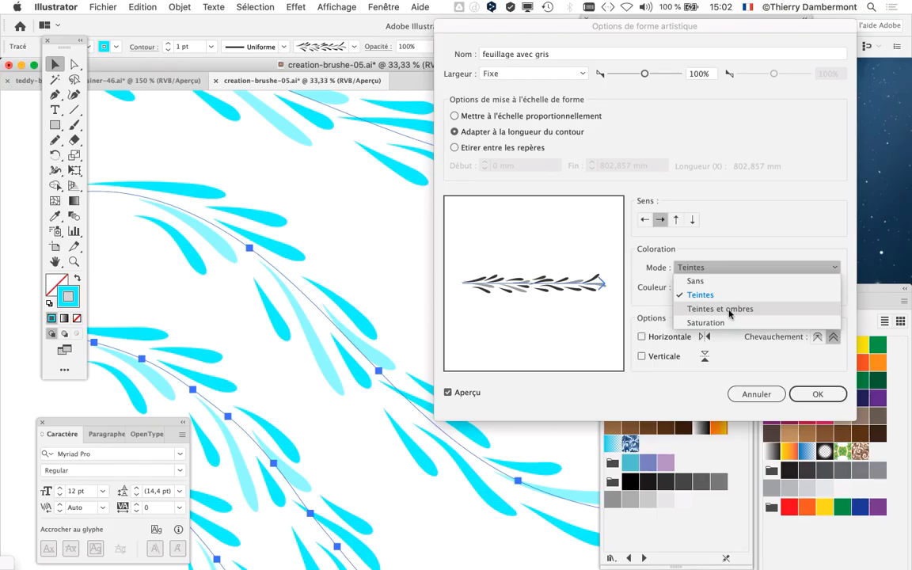
pyautogui.click(728, 310)
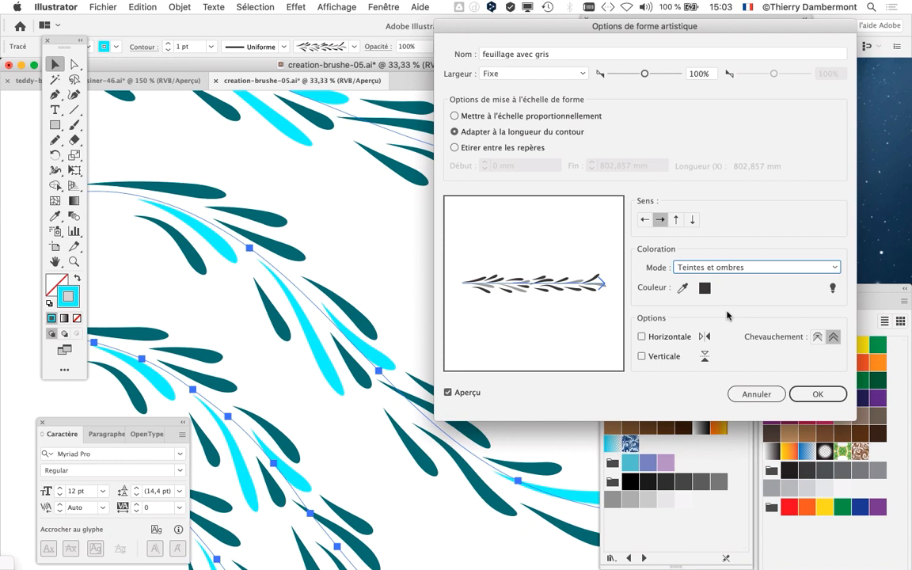
pyautogui.click(686, 267)
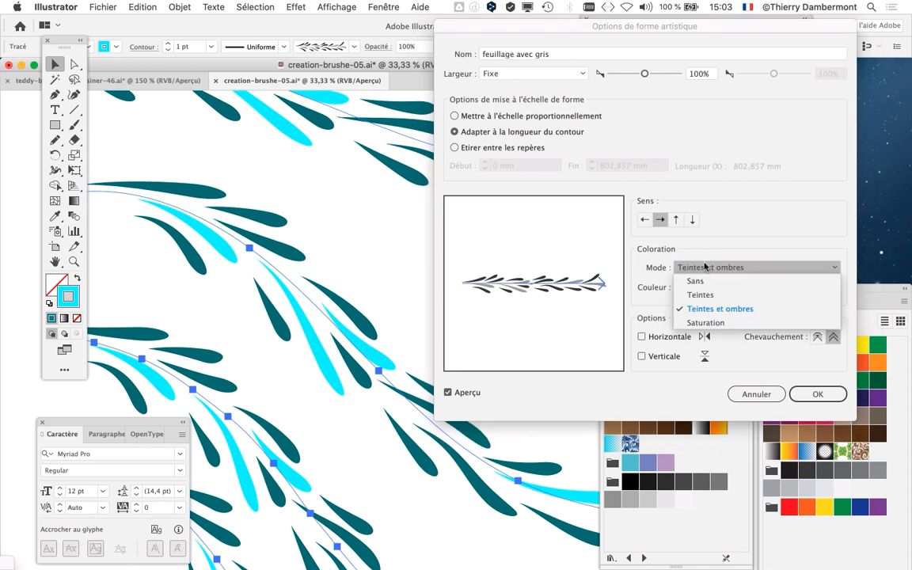
pyautogui.click(701, 294)
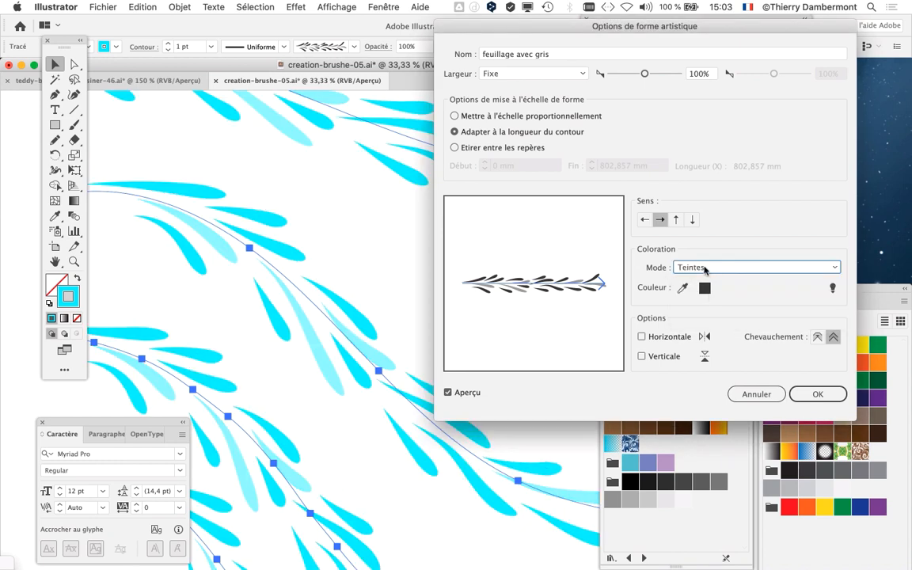
pyautogui.click(710, 266)
pyautogui.click(722, 308)
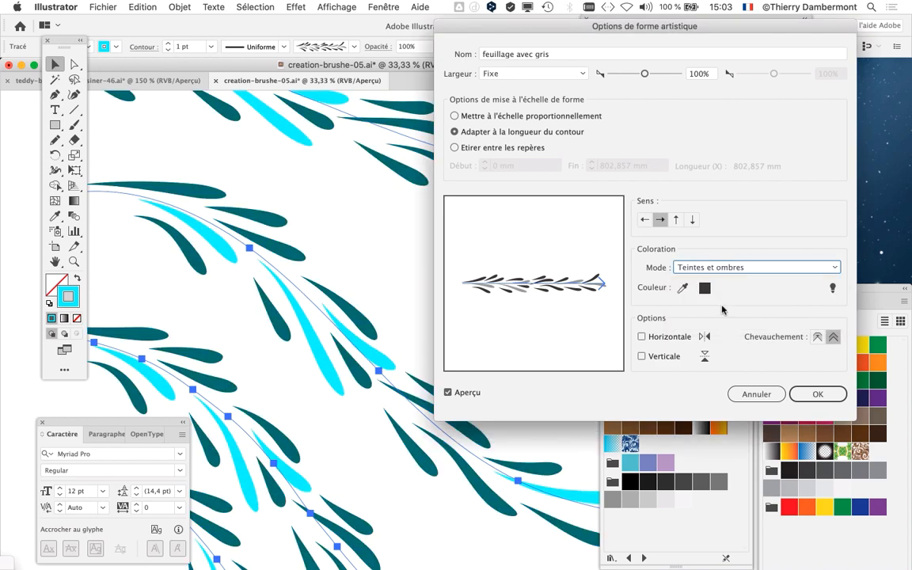
pyautogui.press('Return')
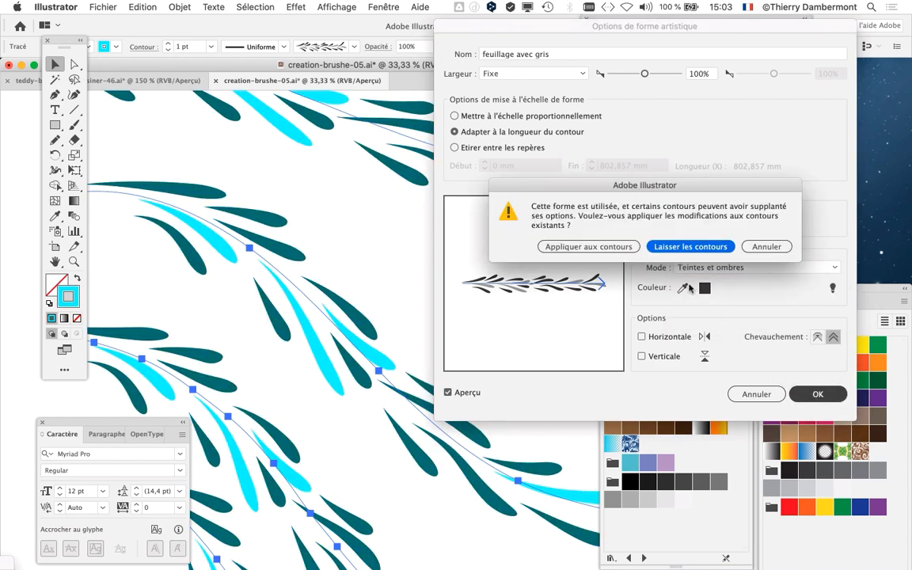
pyautogui.click(576, 247)
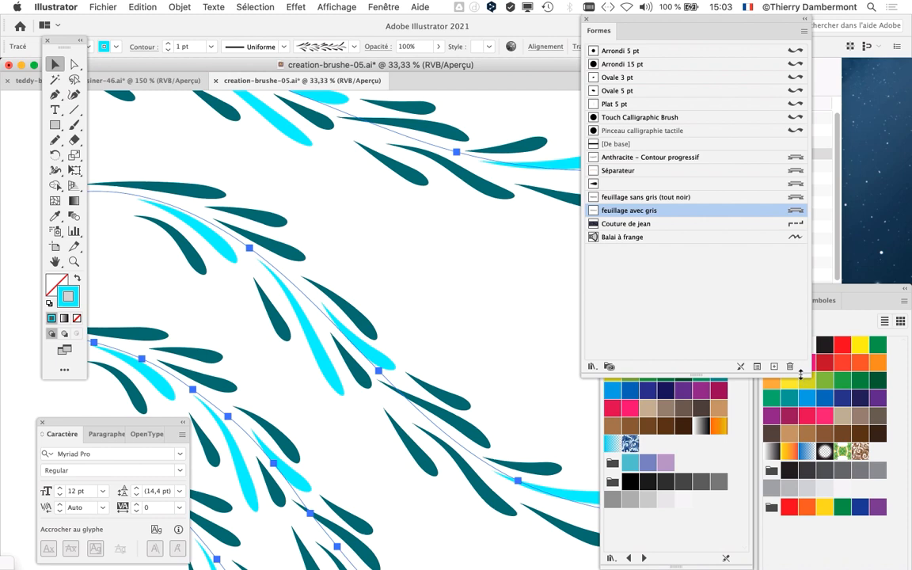
# Step: Shorten the Formes palette and move the RVB de base palette over the foliage artwork
pyautogui.moveTo(800, 374); pyautogui.dragTo(800, 282)
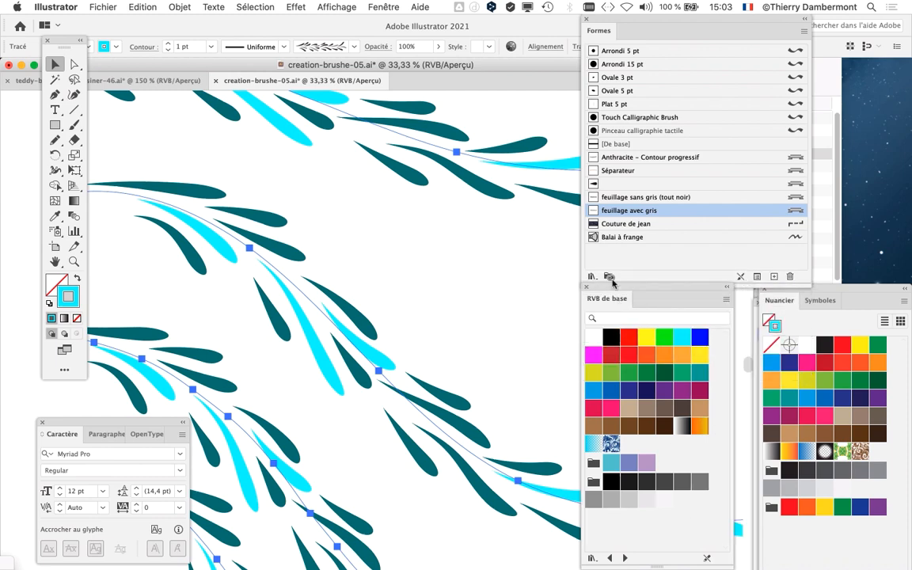
pyautogui.moveTo(606, 298); pyautogui.dragTo(389, 148)
# Step: Try red, yellow, green, cyan, blue, orange, olive and beige swatches from RVB de base on the selected foliage strokes
pyautogui.click(411, 187)
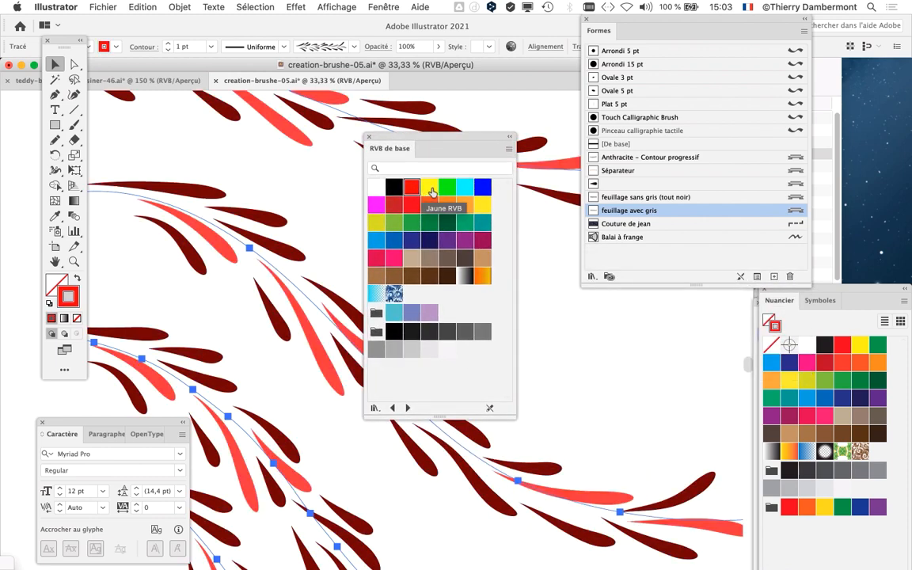
pyautogui.click(430, 189)
pyautogui.click(448, 189)
pyautogui.click(465, 189)
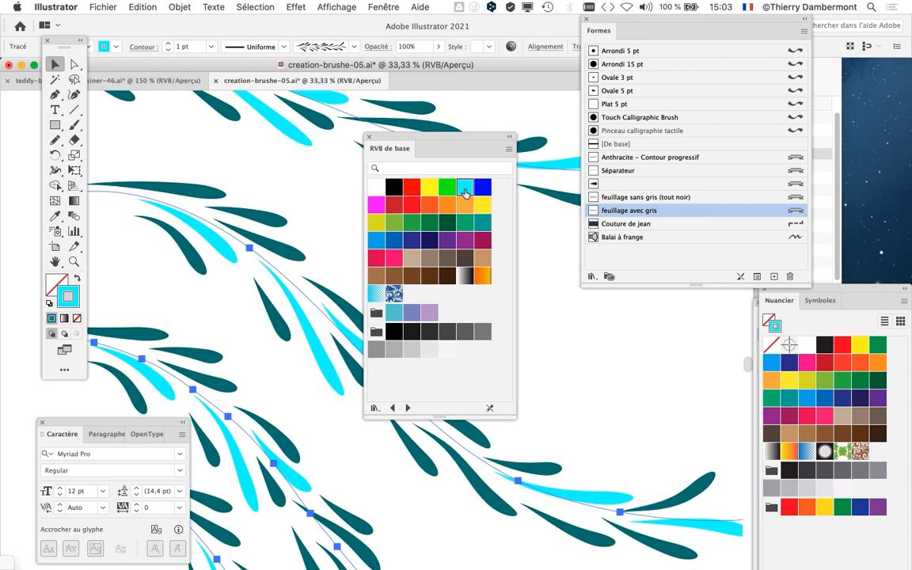
pyautogui.click(482, 187)
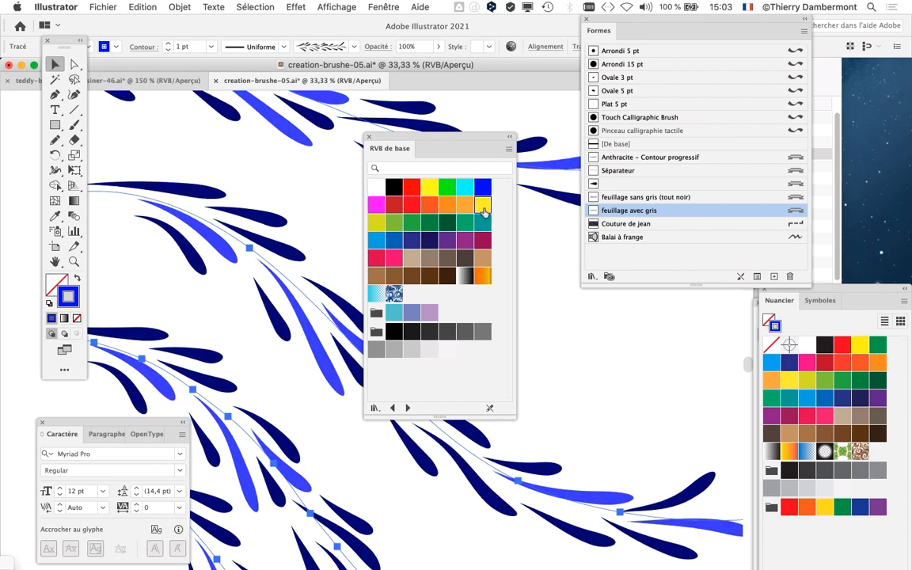
pyautogui.click(483, 205)
pyautogui.click(464, 205)
pyautogui.click(464, 224)
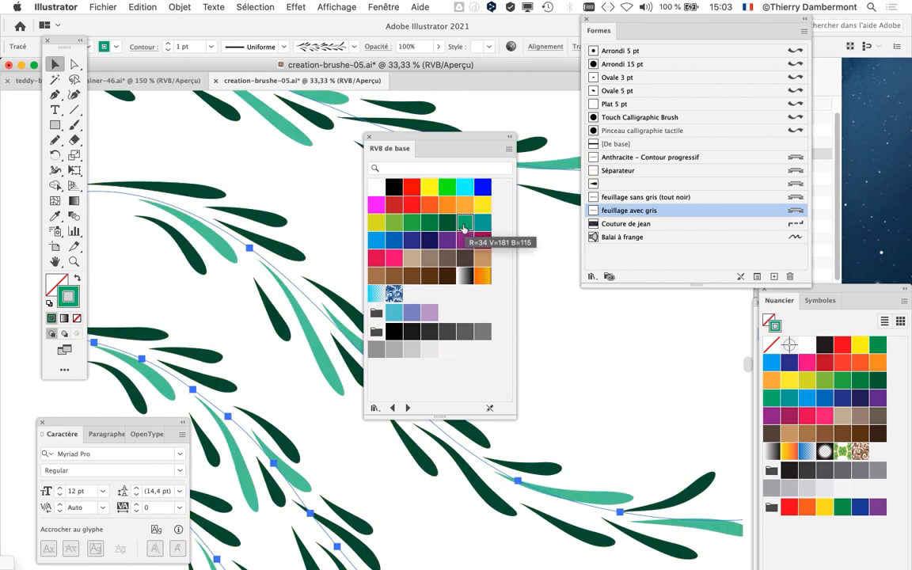
pyautogui.click(448, 224)
pyautogui.click(411, 224)
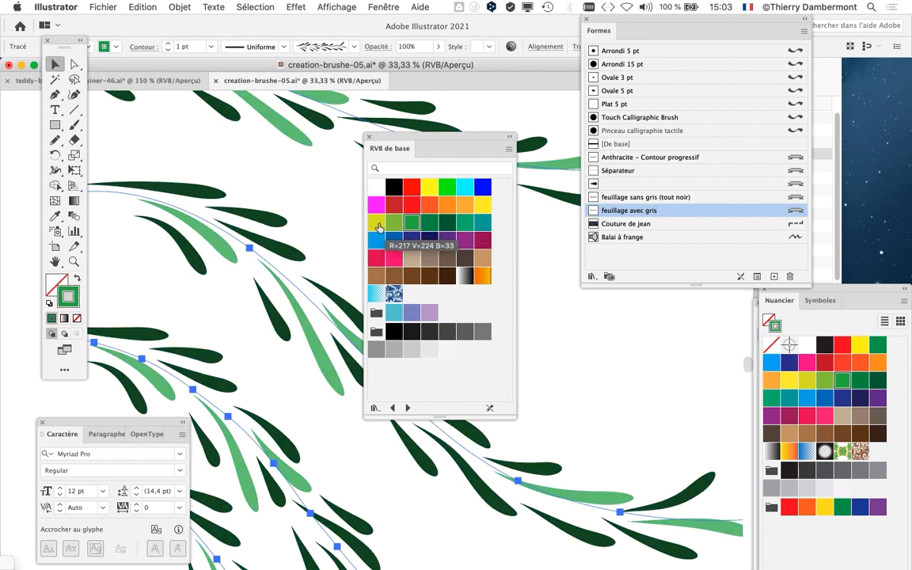
pyautogui.click(377, 225)
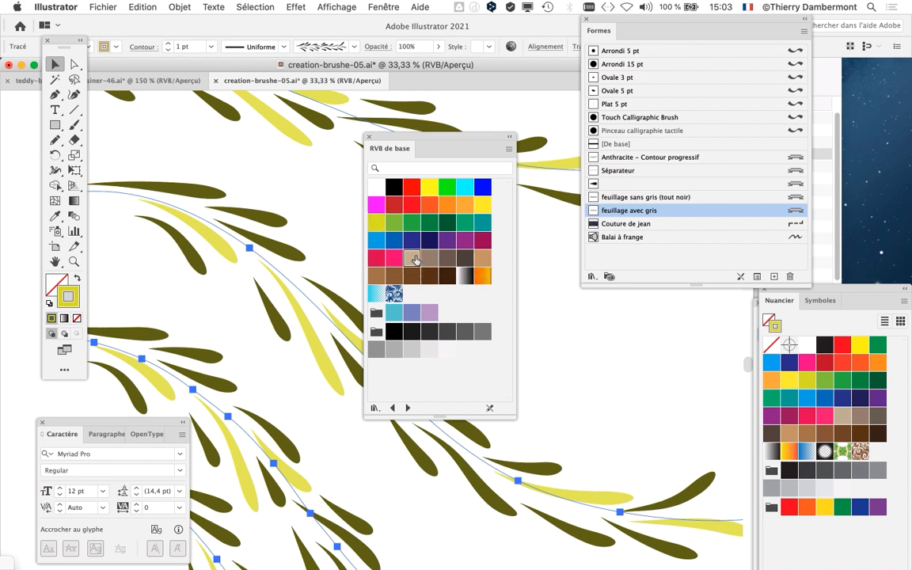
pyautogui.click(415, 259)
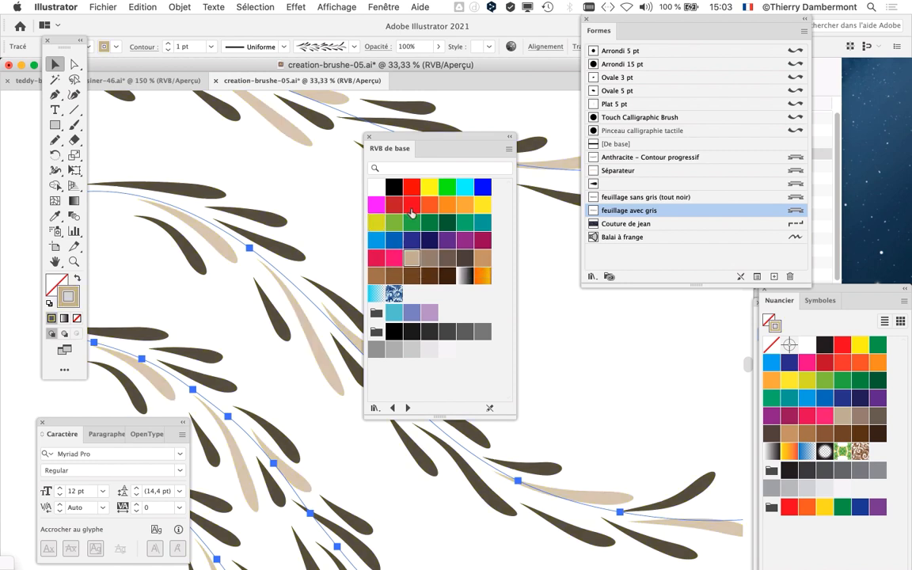
pyautogui.click(411, 223)
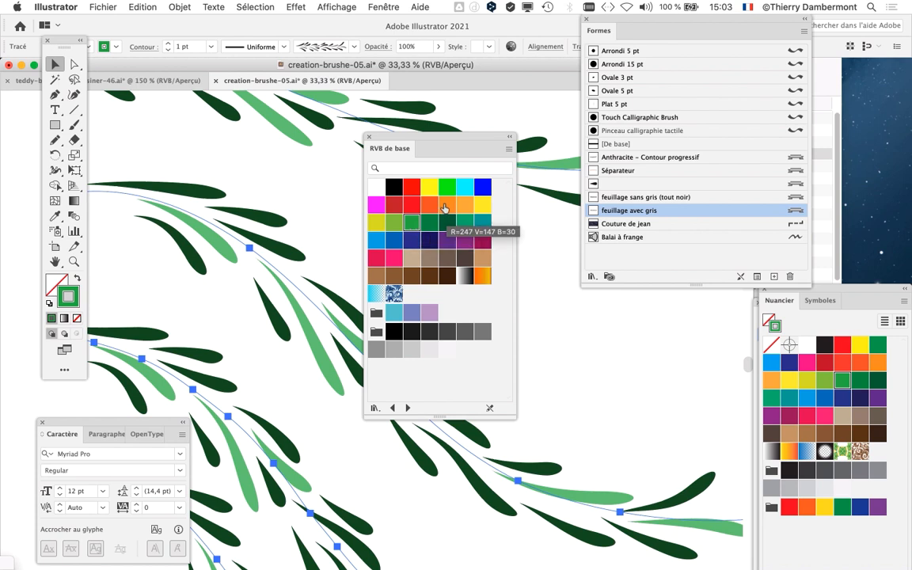
# Step: Apply the orange R=247 V=147 B=30 swatch to the foliage strokes and move the RVB de base palette below the Formes palette
pyautogui.click(445, 209)
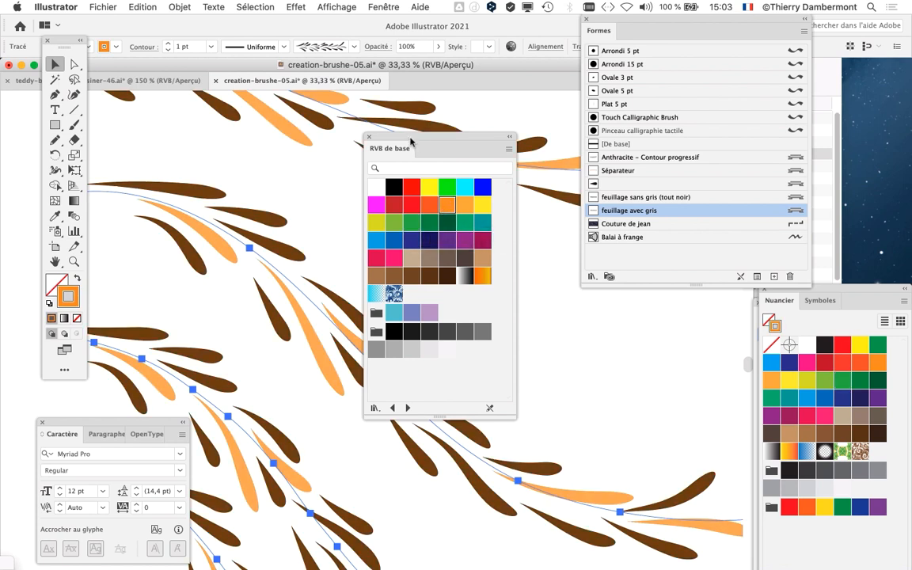
pyautogui.moveTo(412, 140); pyautogui.dragTo(599, 315)
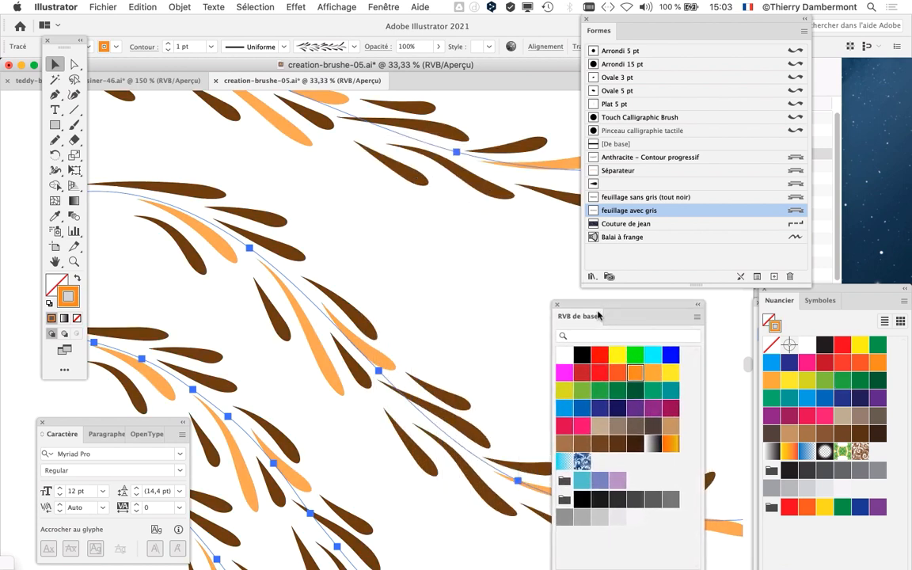
# Step: Save the document under the new name creation-brushe-06.ai in the teddy bear 12 folder, in Adobe Illustrator (ai) format
pyautogui.click(102, 6)
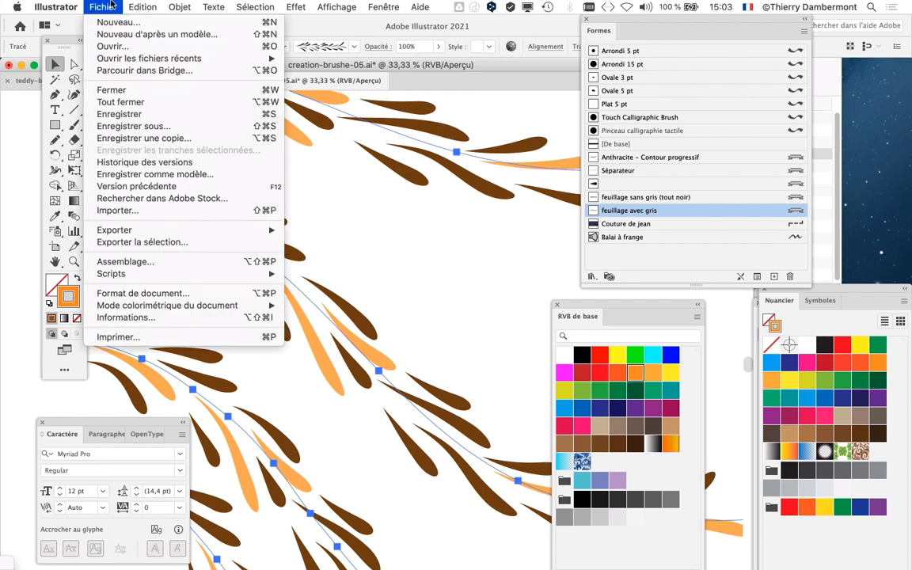
pyautogui.click(158, 127)
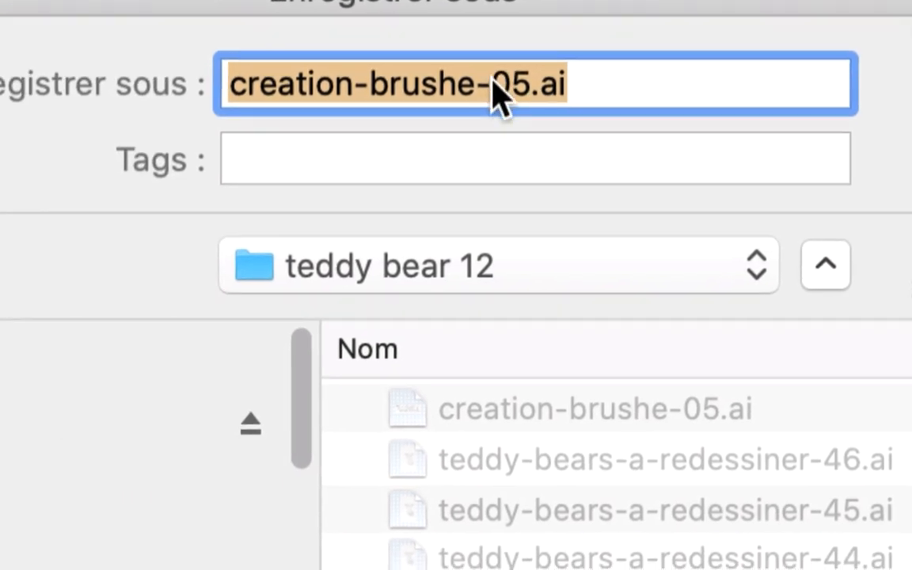
pyautogui.moveTo(340, 104); pyautogui.dragTo(358, 104)
pyautogui.write('6')
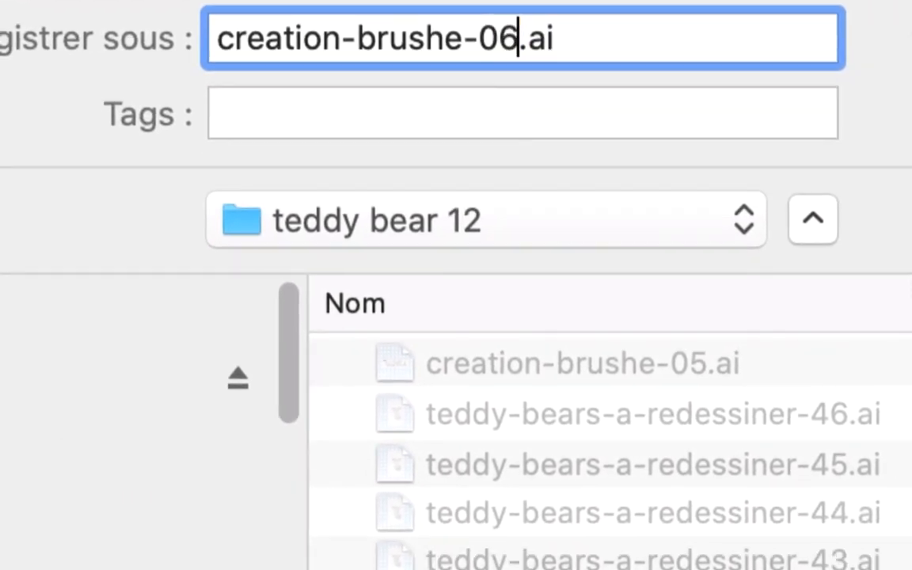
pyautogui.press('Return')
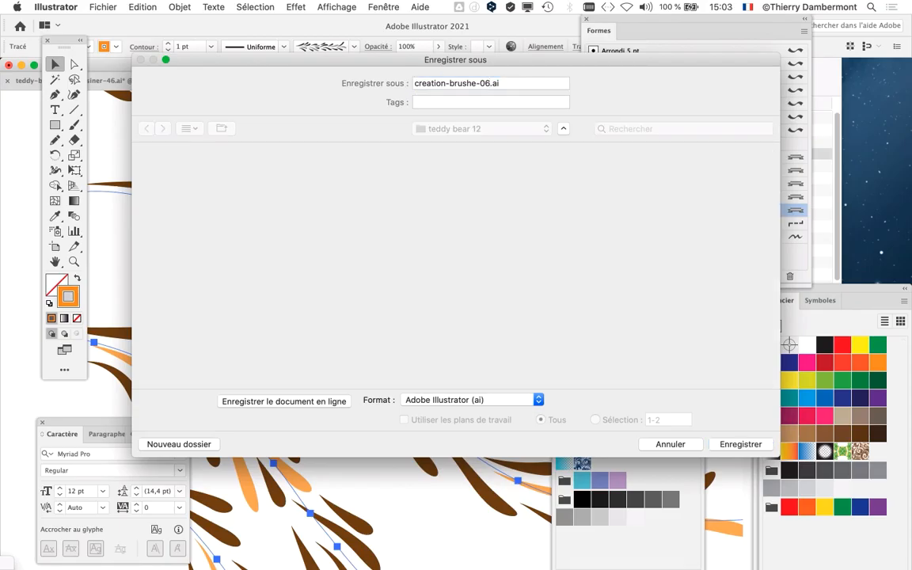
pyautogui.press('Return')
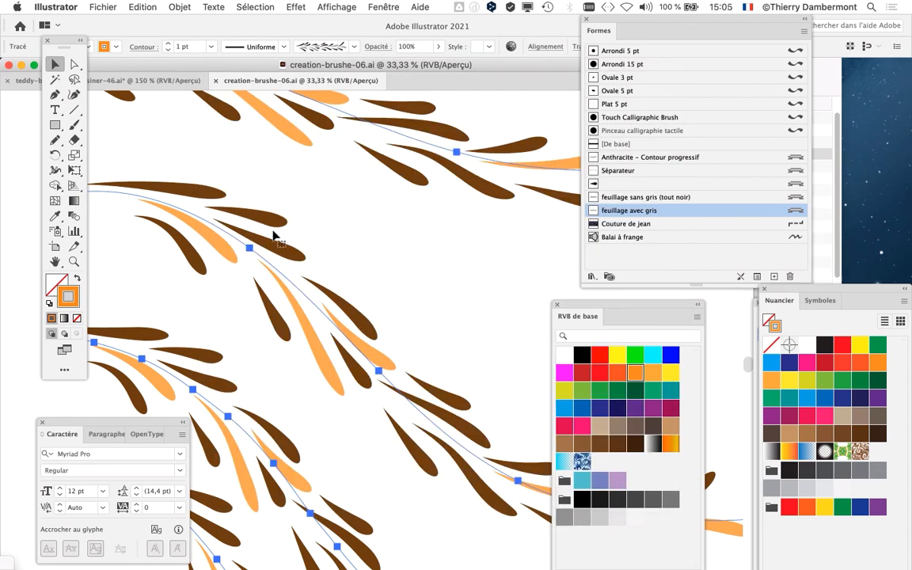
# Step: Move the tool palette lower, deselect the foliage curves, and select only the topmost curve
pyautogui.keyDown('alt'); pyautogui.scroll(-2, 317, 281); pyautogui.keyUp('alt')
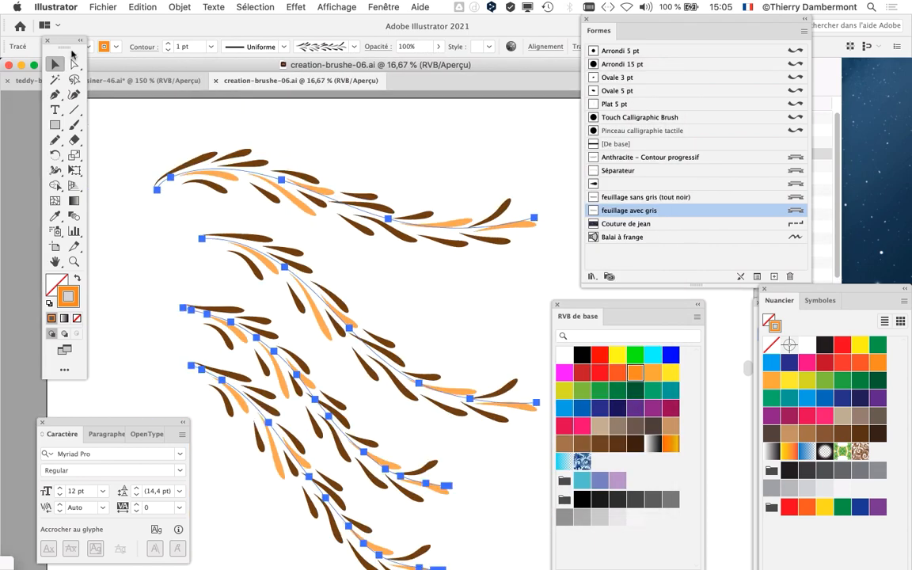
pyautogui.moveTo(66, 41); pyautogui.dragTo(52, 165)
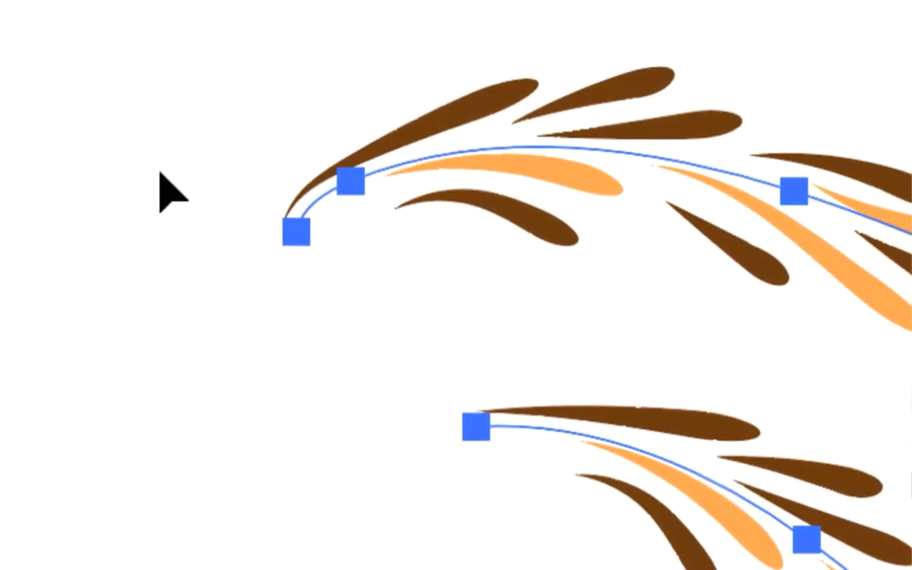
pyautogui.click(172, 193)
pyautogui.click(427, 158)
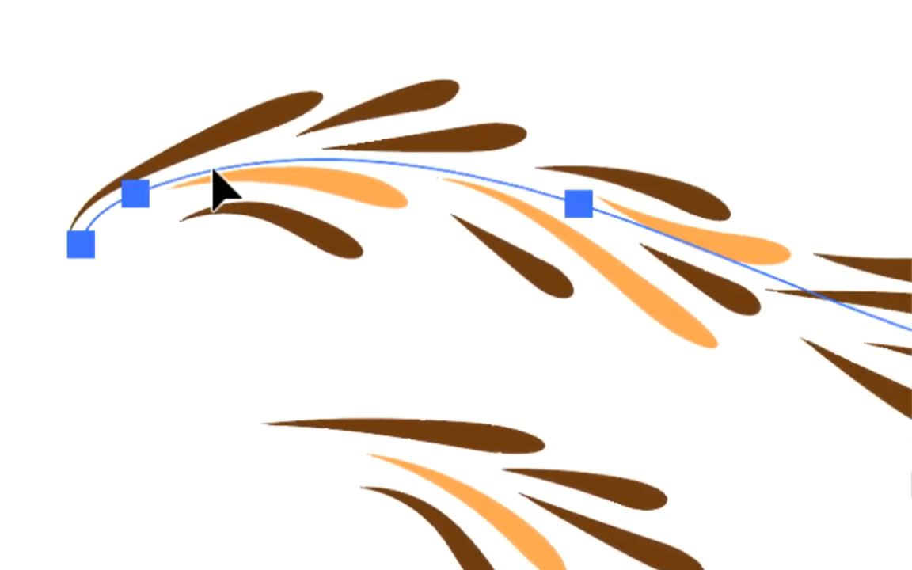
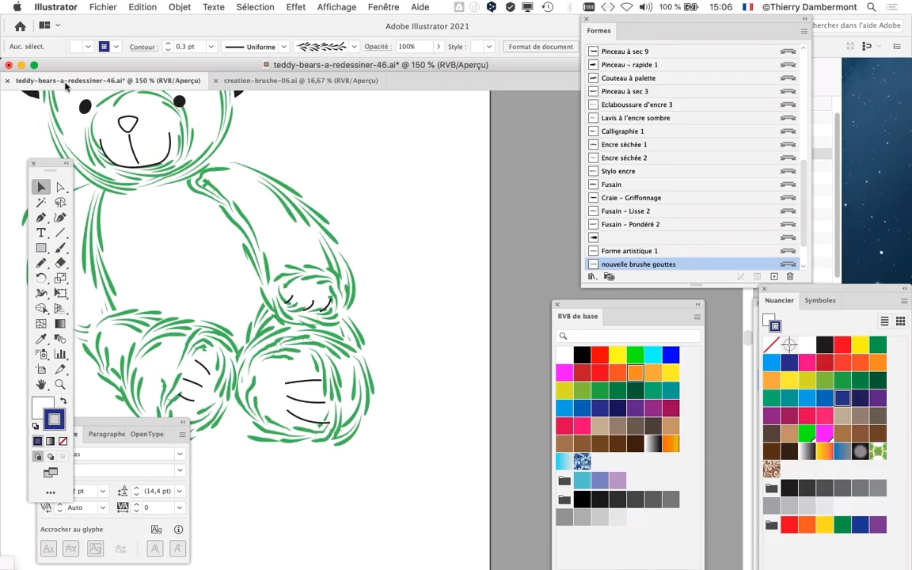
# Step: Paste the copied foliage curve into teddy-bears-a-redessiner-46.ai and move it above the artboard
pyautogui.press('super+minus')
pyautogui.press('super+minus')
pyautogui.moveTo(392, 261); pyautogui.dragTo(615, 192)
pyautogui.hscroll(10, 307, 349)
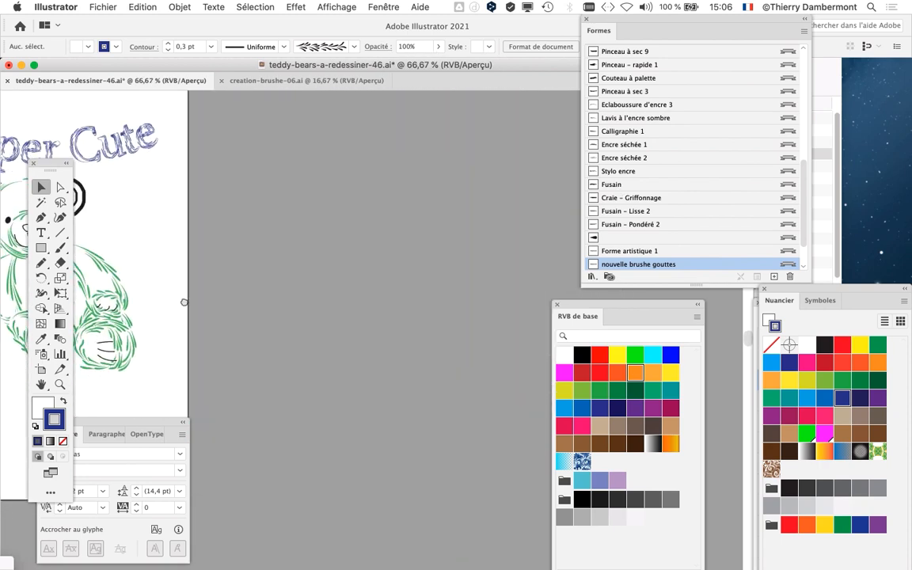
pyautogui.press('super+minus')
pyautogui.press('super+minus')
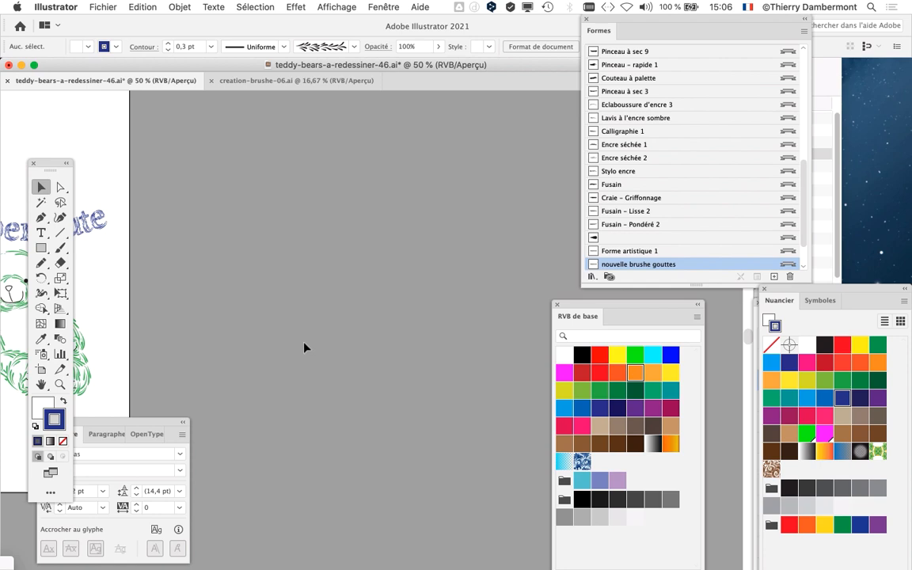
pyautogui.scroll(1, 228, 287)
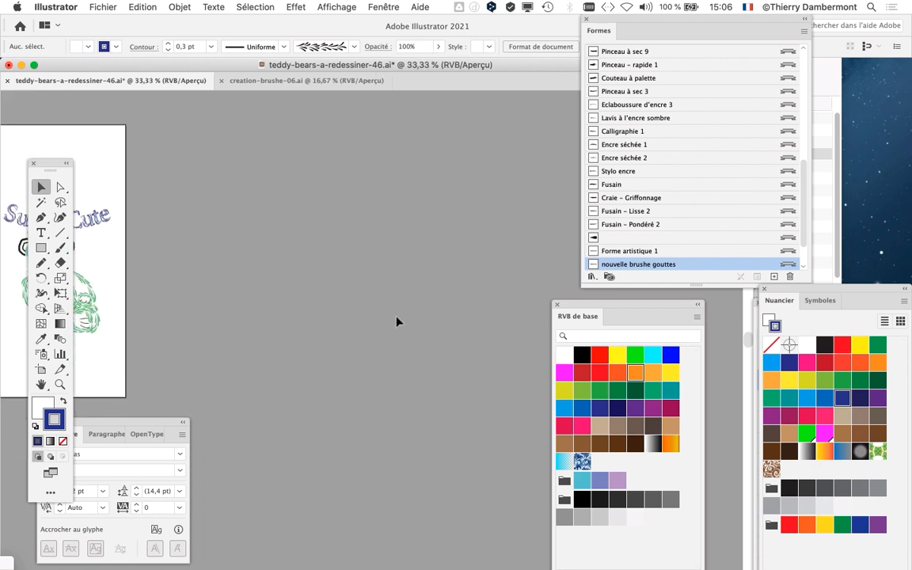
pyautogui.press('super+v')
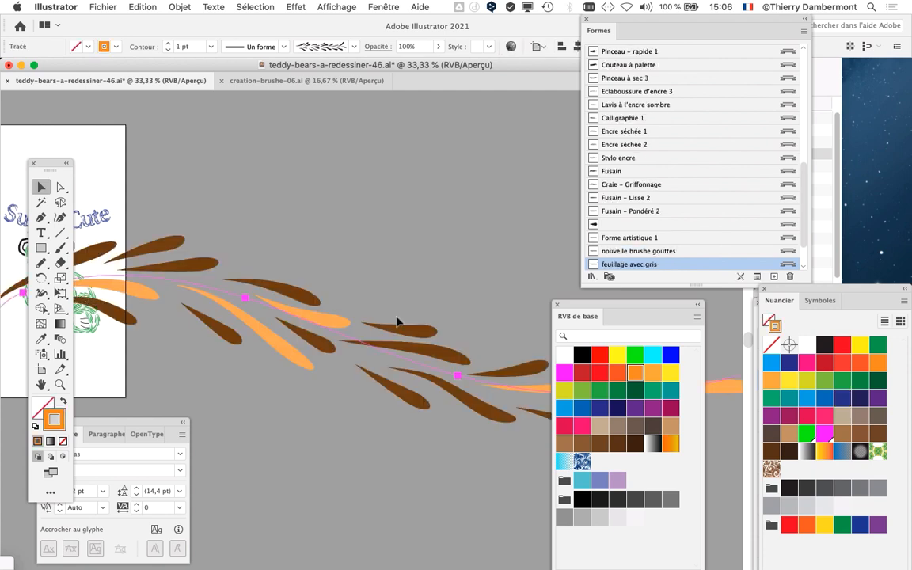
pyautogui.scroll(-1, 395, 322)
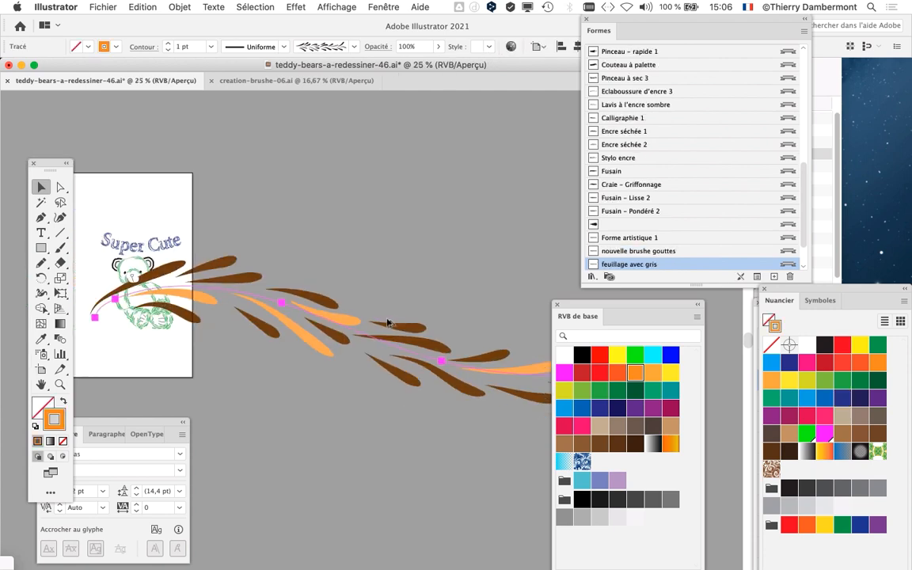
pyautogui.moveTo(320, 329); pyautogui.dragTo(324, 175)
pyautogui.scroll(-1, 348, 220)
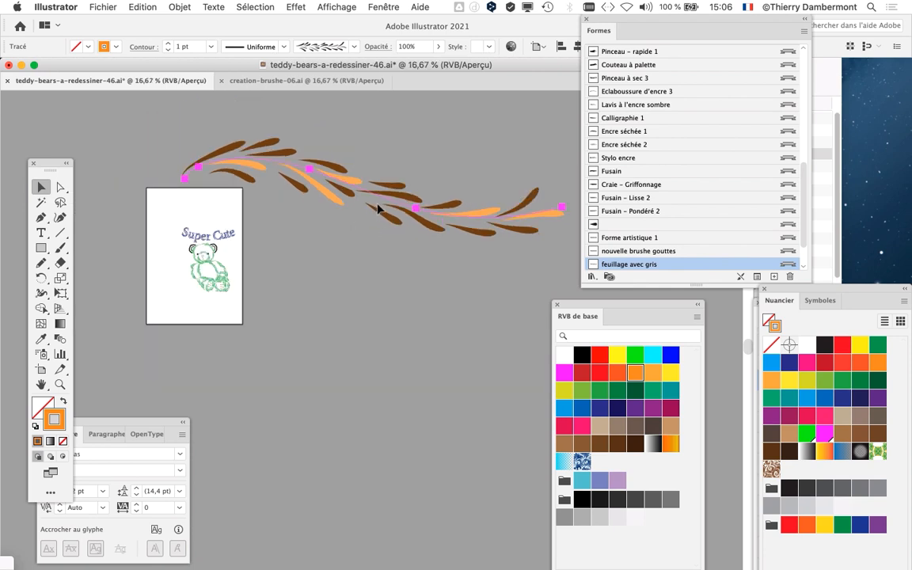
pyautogui.moveTo(378, 198); pyautogui.dragTo(354, 185)
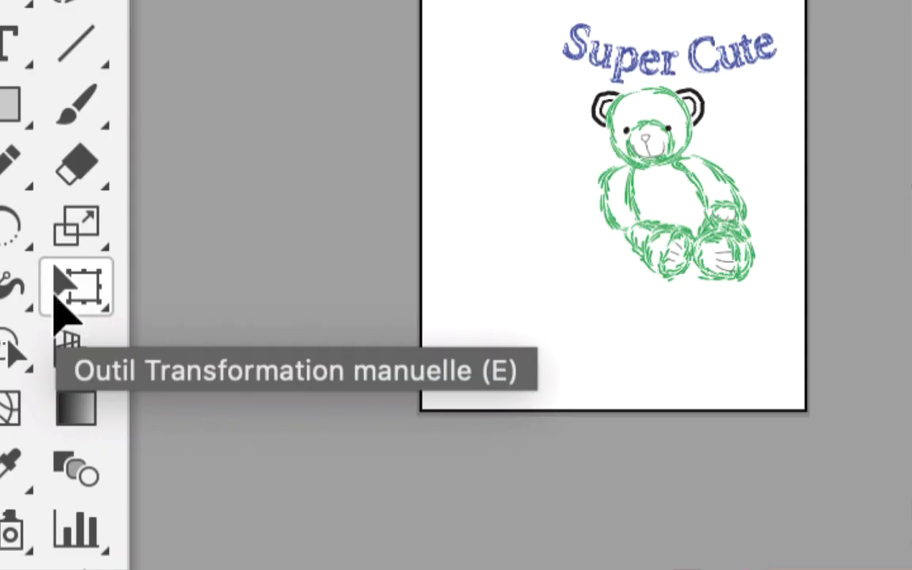
# Step: Scale the pasted foliage curve down with the Free Transform tool and delete it from the document
pyautogui.click(57, 299)
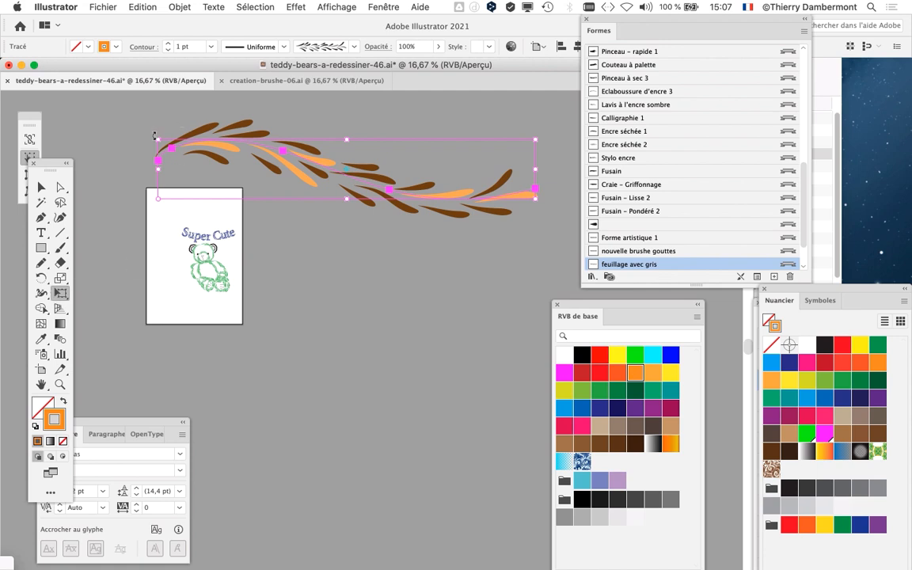
pyautogui.moveTo(535, 190)
pyautogui.mouseDown()
pyautogui.moveTo(274, 130)
pyautogui.moveTo(498, 154)
pyautogui.moveTo(293, 130)
pyautogui.moveTo(584, 186)
pyautogui.moveTo(266, 143)
pyautogui.moveTo(570, 183)
pyautogui.moveTo(306, 152)
pyautogui.moveTo(298, 138)
pyautogui.moveTo(293, 156)
pyautogui.mouseUp()
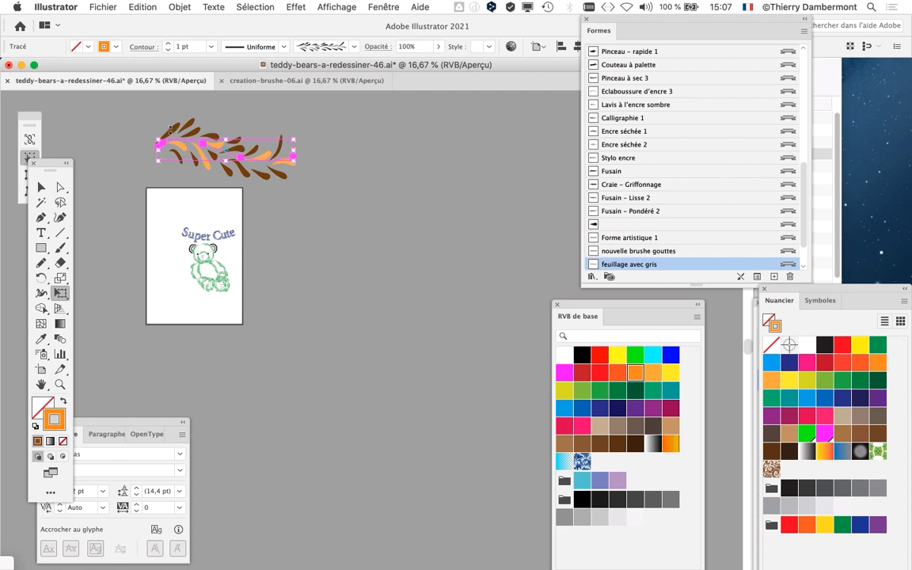
pyautogui.scroll(2, 163, 131)
pyautogui.press('Delete')
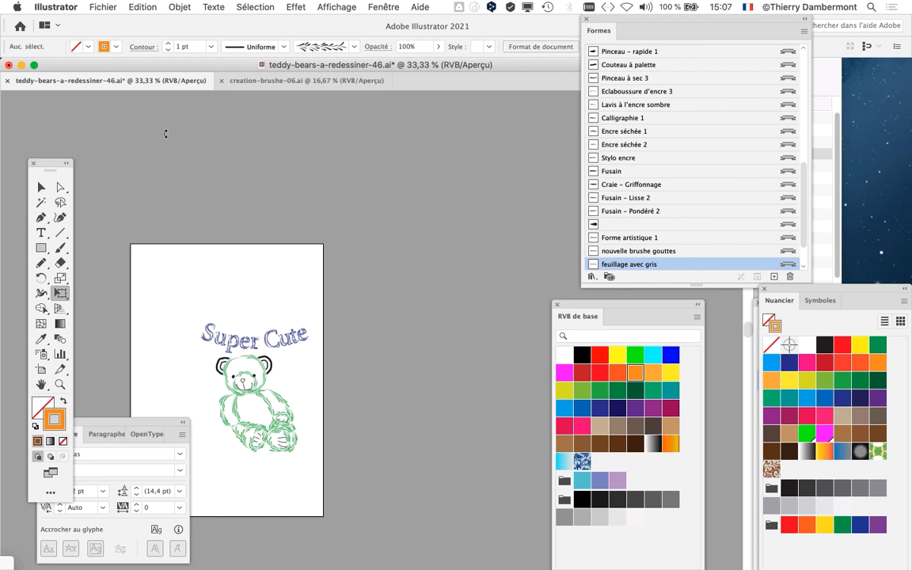
# Step: Enlarge the Formes palette to show the feuillage avec gris brush and move the palette clear of the artboard
pyautogui.moveTo(594, 24); pyautogui.dragTo(364, 63)
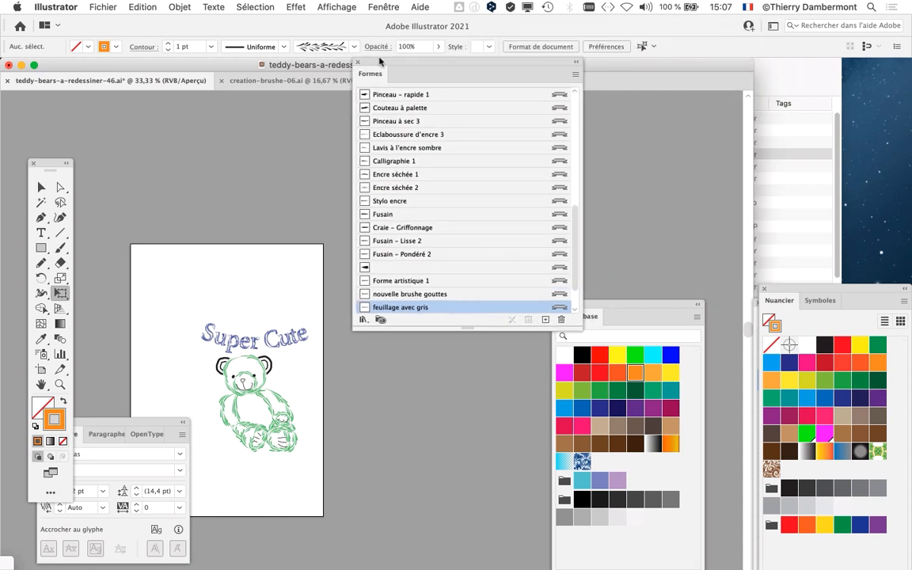
pyautogui.moveTo(576, 320); pyautogui.dragTo(594, 404)
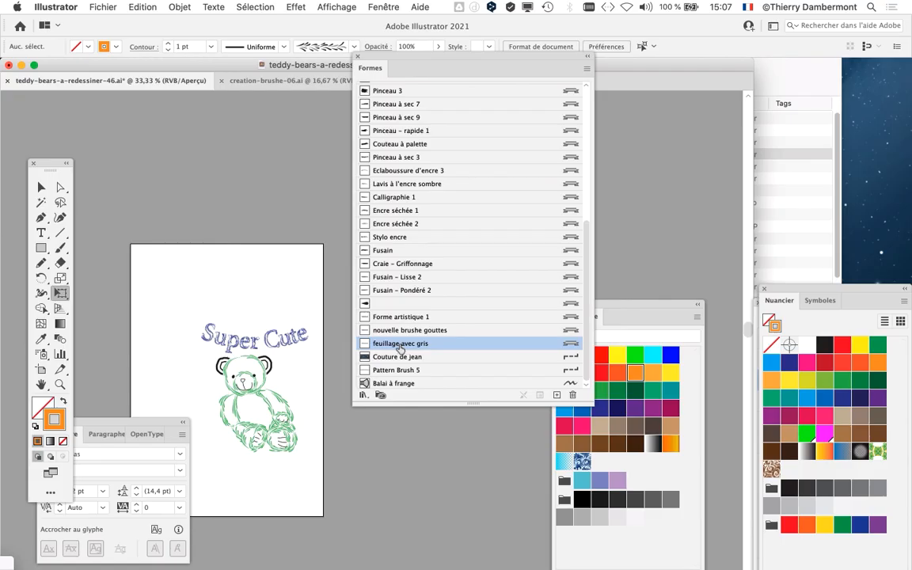
pyautogui.moveTo(474, 65); pyautogui.dragTo(681, 108)
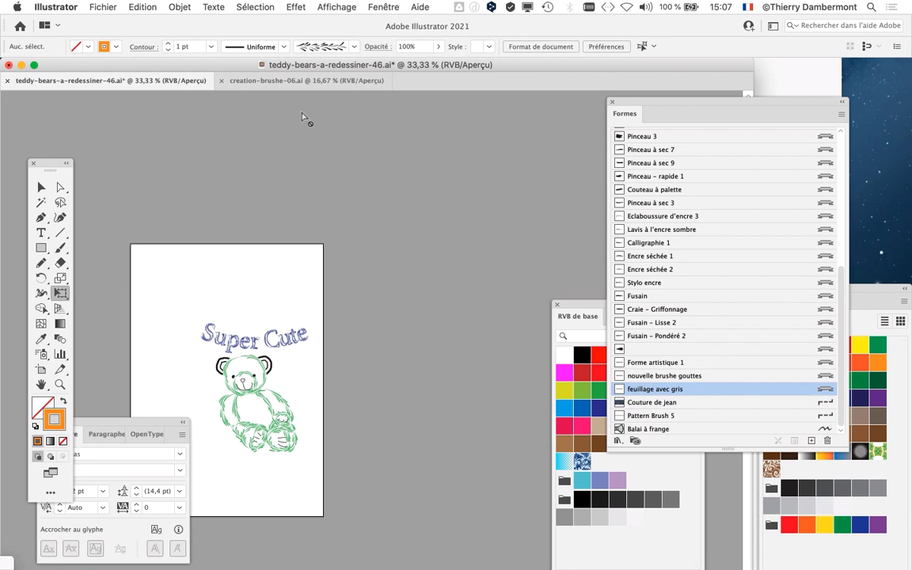
# Step: Paint two foliage strokes with the feuillage avec gris brush, a horizontal one above the artboard and a vertical one beside it
pyautogui.click(62, 250)
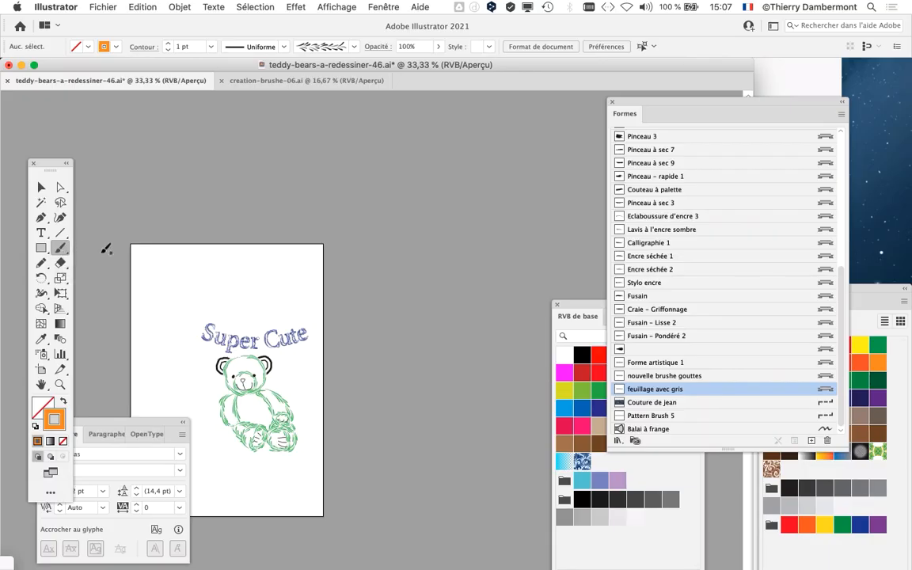
pyautogui.moveTo(210, 133)
pyautogui.mouseDown()
pyautogui.moveTo(293, 180)
pyautogui.moveTo(556, 187)
pyautogui.mouseUp()
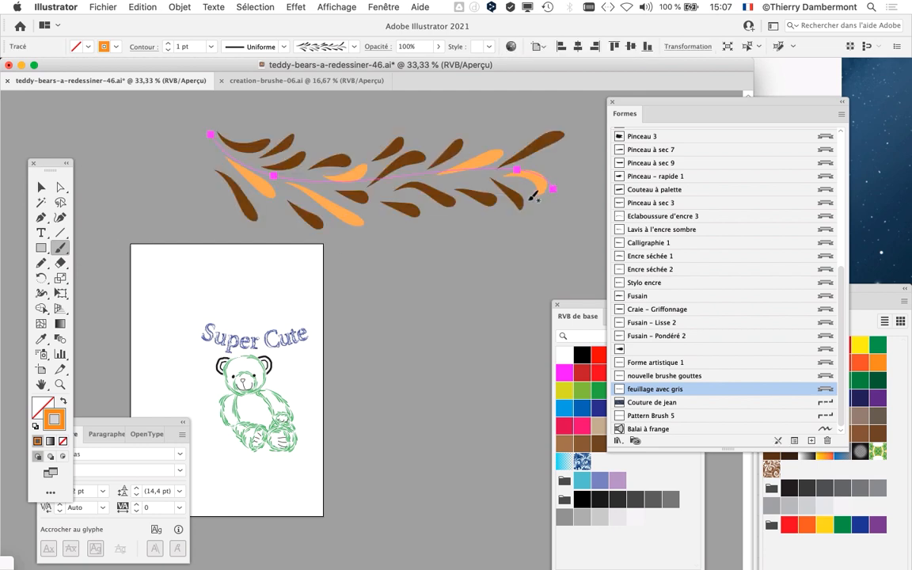
pyautogui.moveTo(507, 233); pyautogui.dragTo(457, 472)
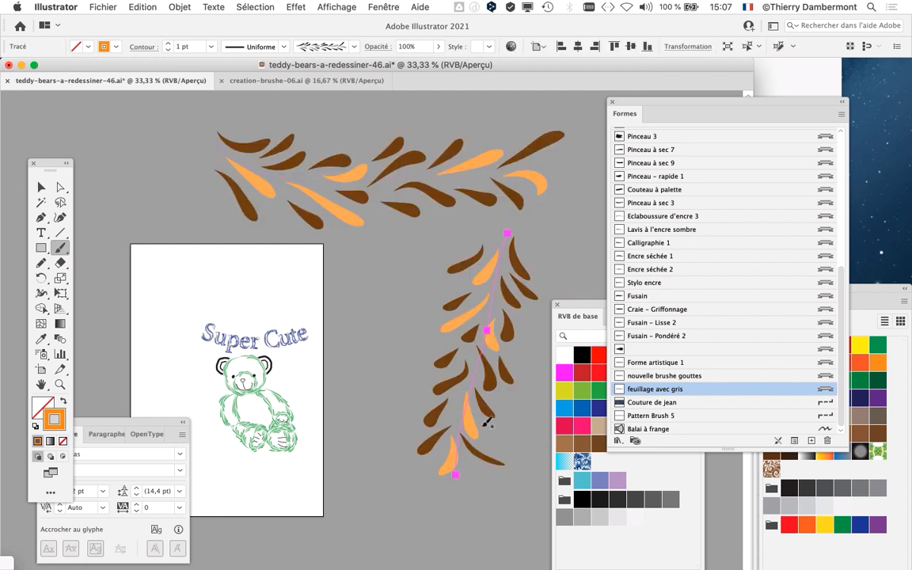
# Step: Delete the horizontal and vertical foliage strokes painted around the artboard
pyautogui.click(41, 187)
pyautogui.click(407, 178)
pyautogui.press('Delete')
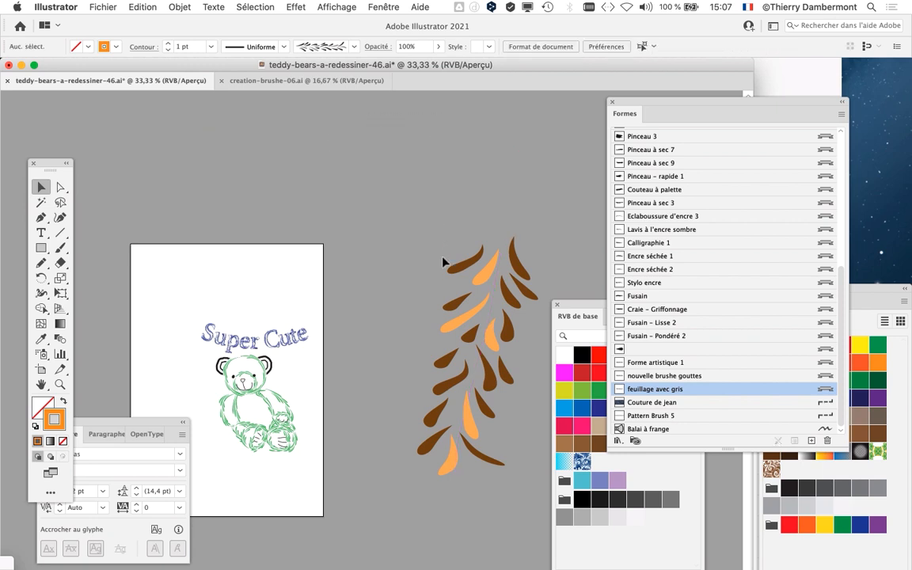
pyautogui.click(459, 341)
pyautogui.press('Delete')
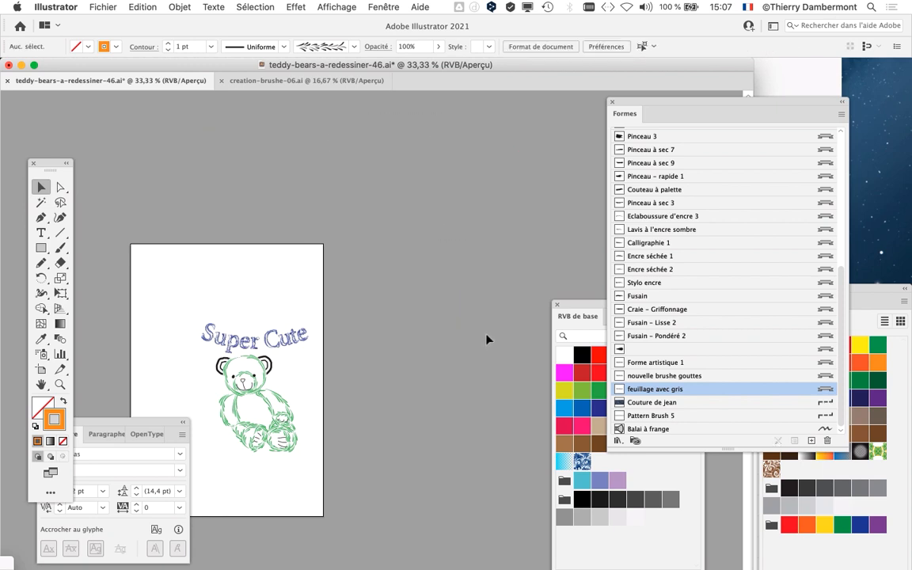
# Step: Place the original artwork of the feuillage avec gris brush from the Formes palette onto the empty canvas beside the teddy bear
pyautogui.moveTo(437, 300); pyautogui.dragTo(301, 218)
pyautogui.moveTo(654, 111); pyautogui.dragTo(620, 71)
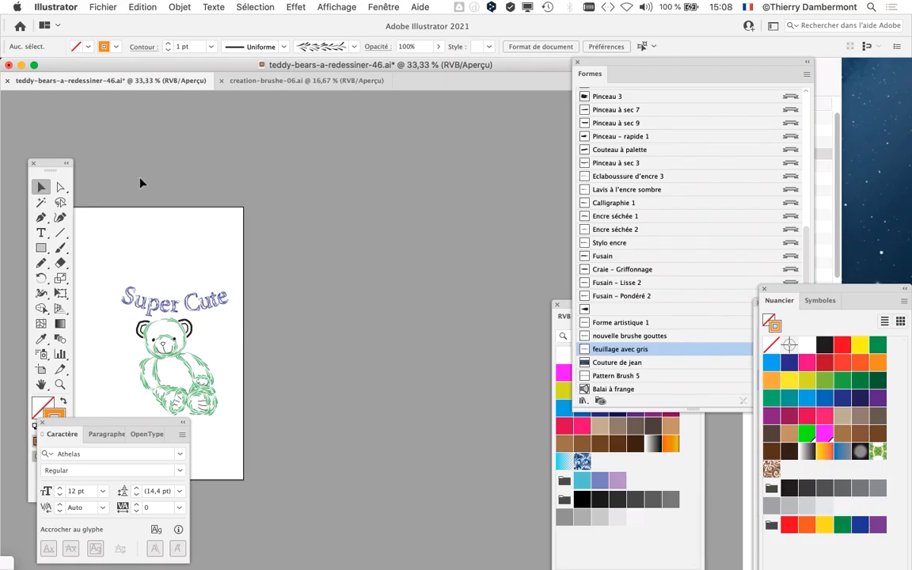
pyautogui.scroll(-5, 173, 243)
pyautogui.hscroll(3, 173, 243)
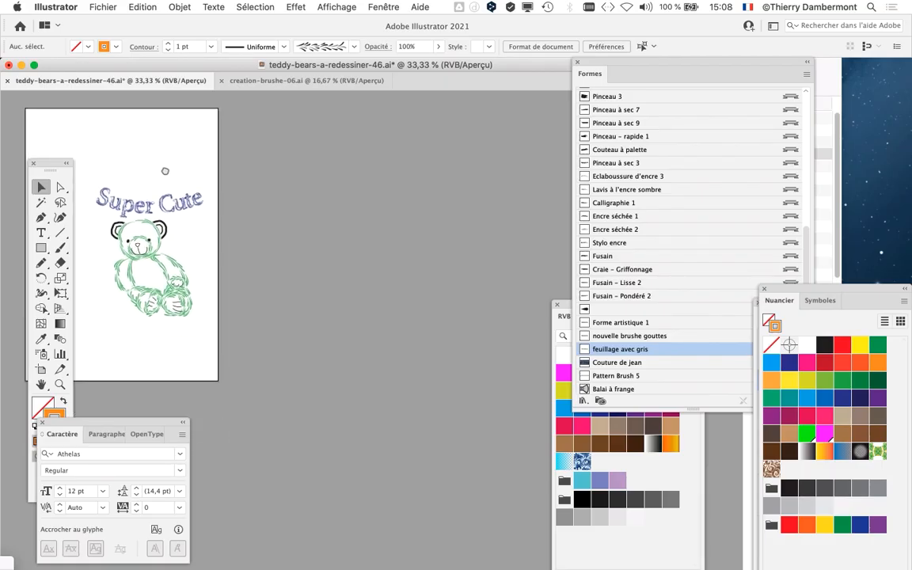
pyautogui.hscroll(4, 342, 316)
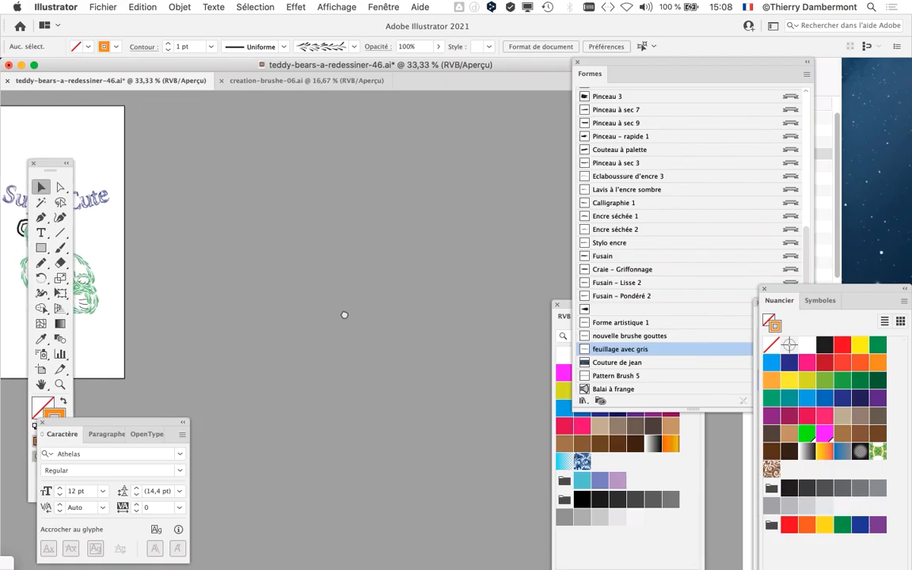
pyautogui.hscroll(-8, 535, 267)
pyautogui.scroll(1, 536, 267)
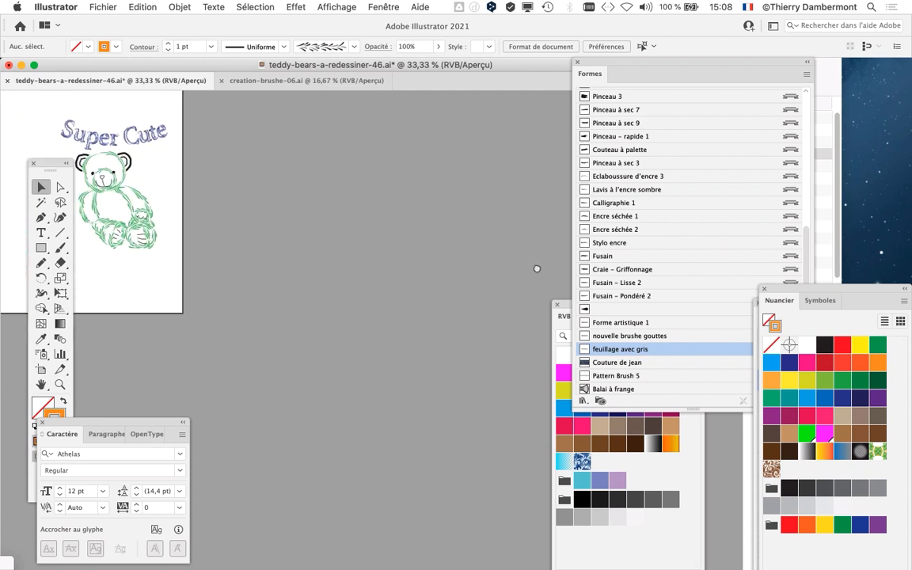
pyautogui.hscroll(6, 198, 301)
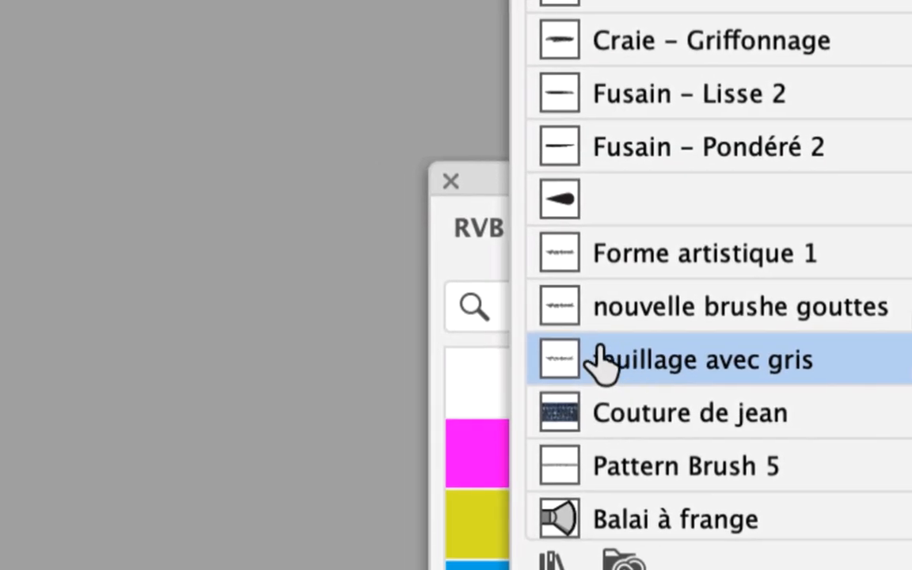
pyautogui.moveTo(592, 352)
pyautogui.mouseDown()
pyautogui.moveTo(534, 356)
pyautogui.moveTo(467, 336)
pyautogui.moveTo(412, 301)
pyautogui.moveTo(381, 265)
pyautogui.mouseUp()
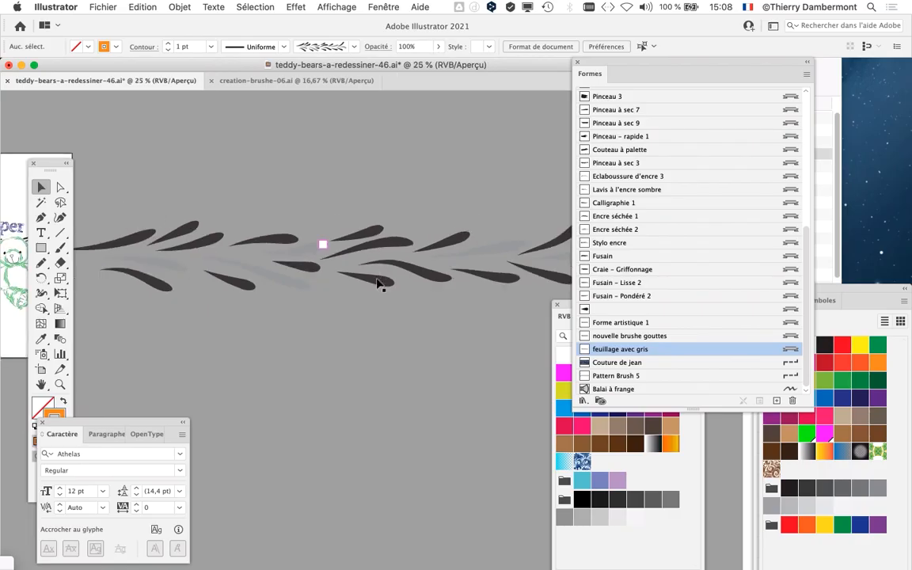
# Step: Move the Formes and RVB de base palettes away so they no longer cover the foliage artwork
pyautogui.hscroll(-5, 379, 314)
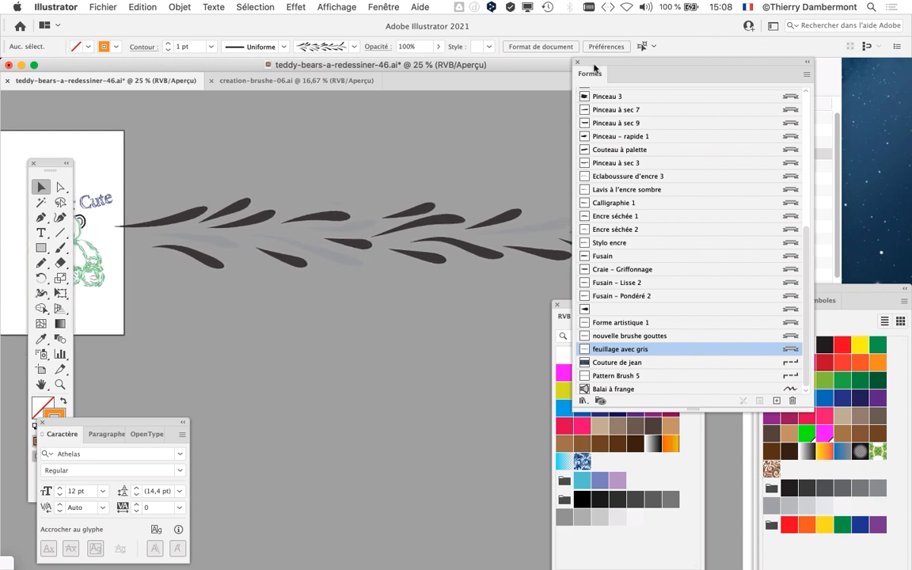
pyautogui.moveTo(595, 64); pyautogui.dragTo(801, 111)
pyautogui.hscroll(-5, 413, 216)
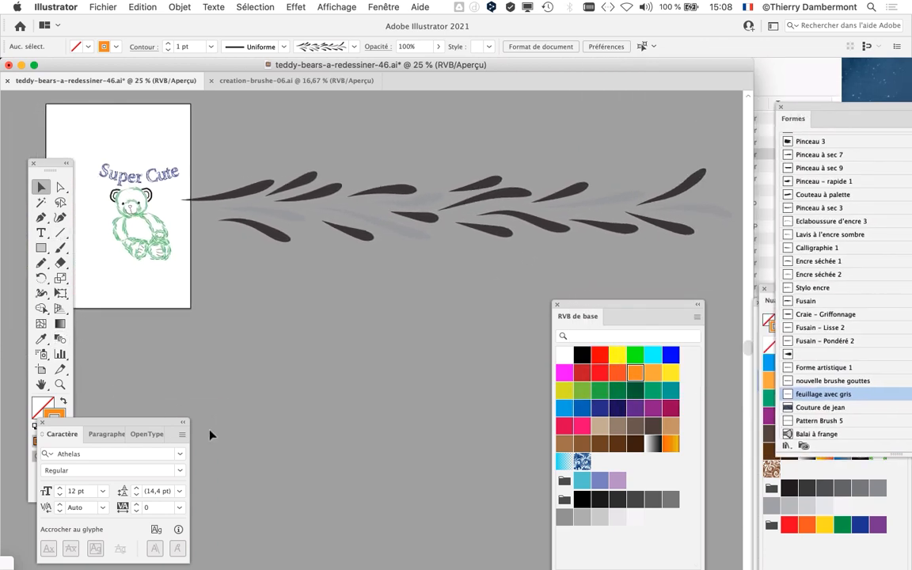
pyautogui.moveTo(590, 299); pyautogui.dragTo(638, 378)
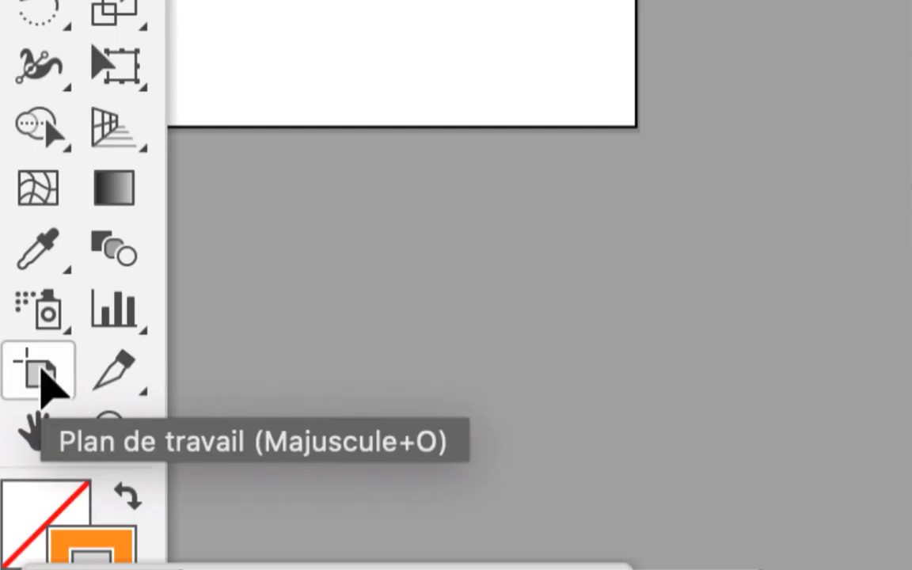
# Step: Widen the teddy bear artboard to about 1207 mm with the Artboard tool so it contains the whole foliage artwork
pyautogui.click(42, 370)
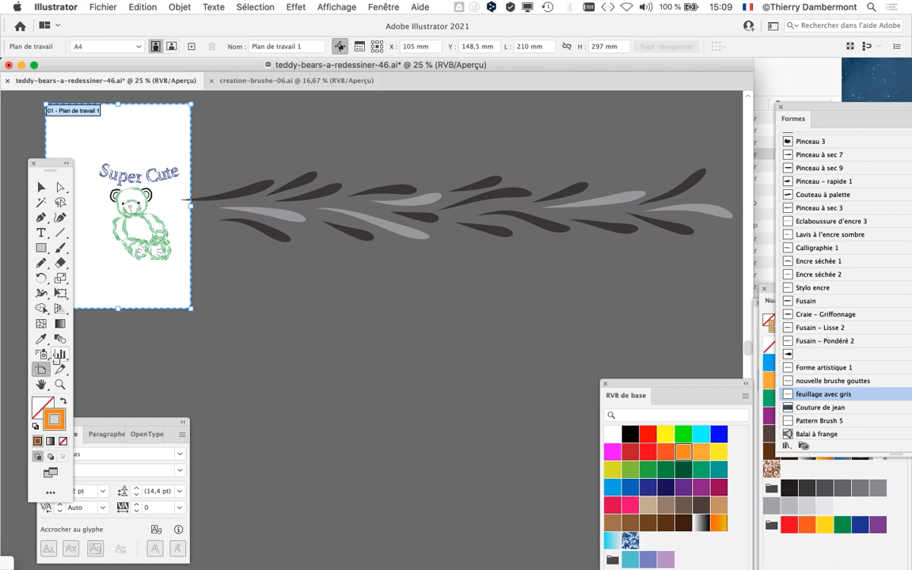
pyautogui.moveTo(190, 184)
pyautogui.mouseDown()
pyautogui.moveTo(742, 240)
pyautogui.moveTo(679, 242)
pyautogui.mouseUp()
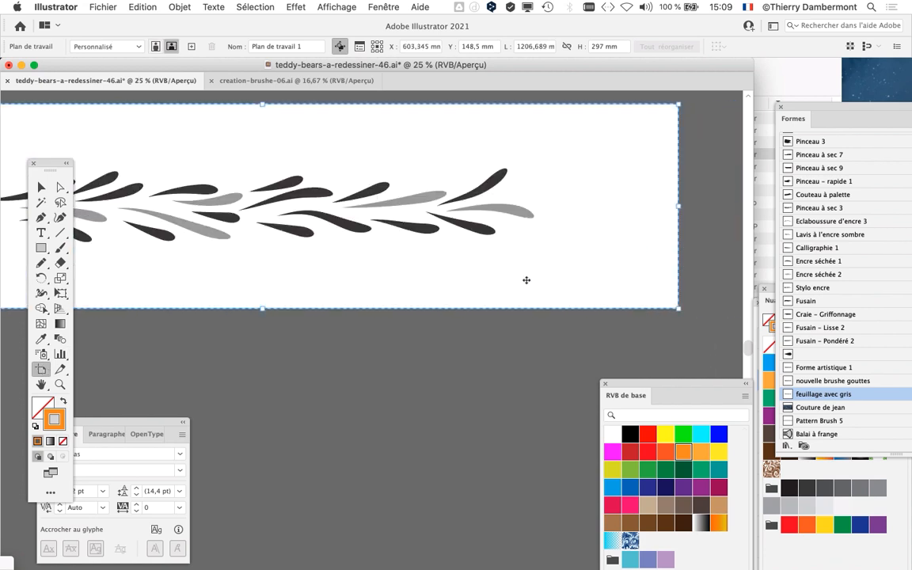
pyautogui.click(41, 187)
pyautogui.hscroll(-5, 200, 281)
pyautogui.scroll(-1, 430, 347)
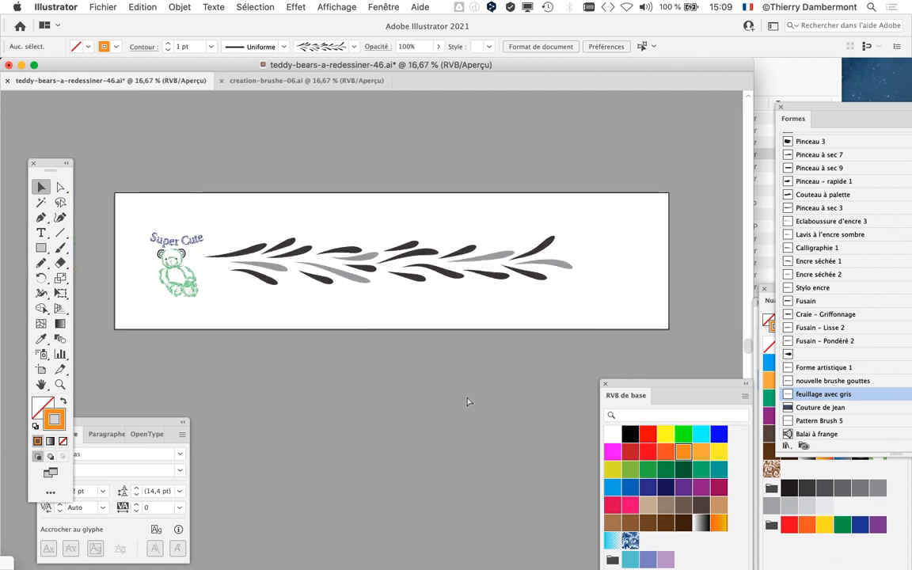
# Step: Switch to outline view and select individual drop outlines of the foliage with Direct Selection to examine their anchor points
pyautogui.scroll(2, 322, 259)
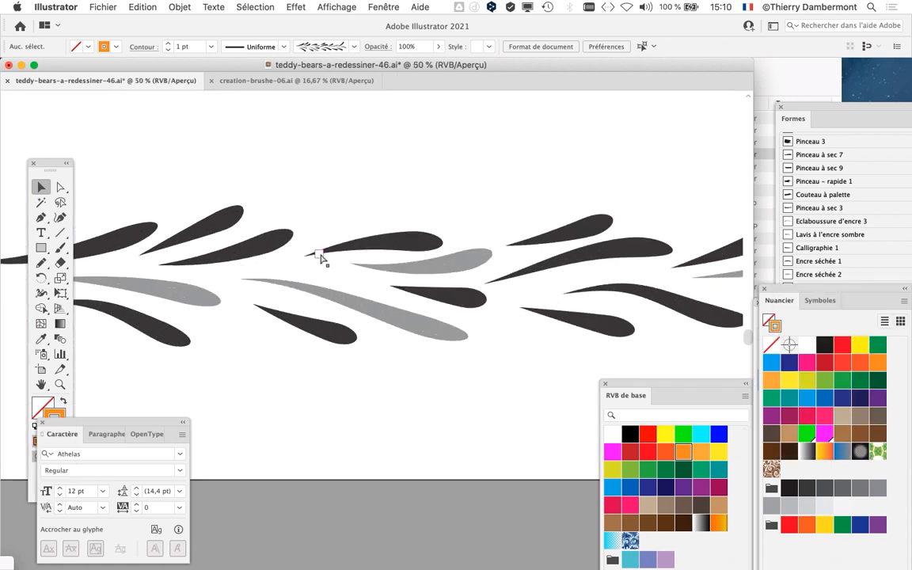
pyautogui.press('super+y')
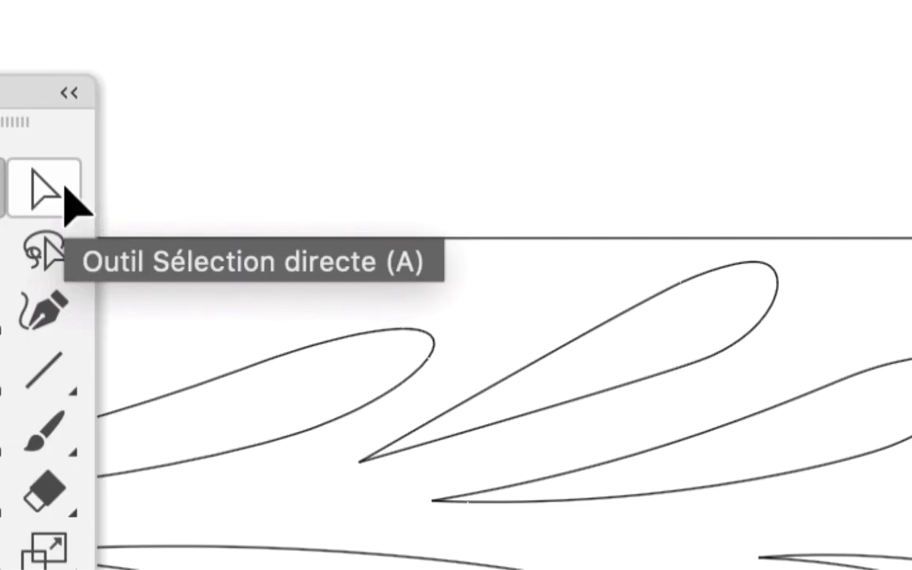
pyautogui.click(67, 202)
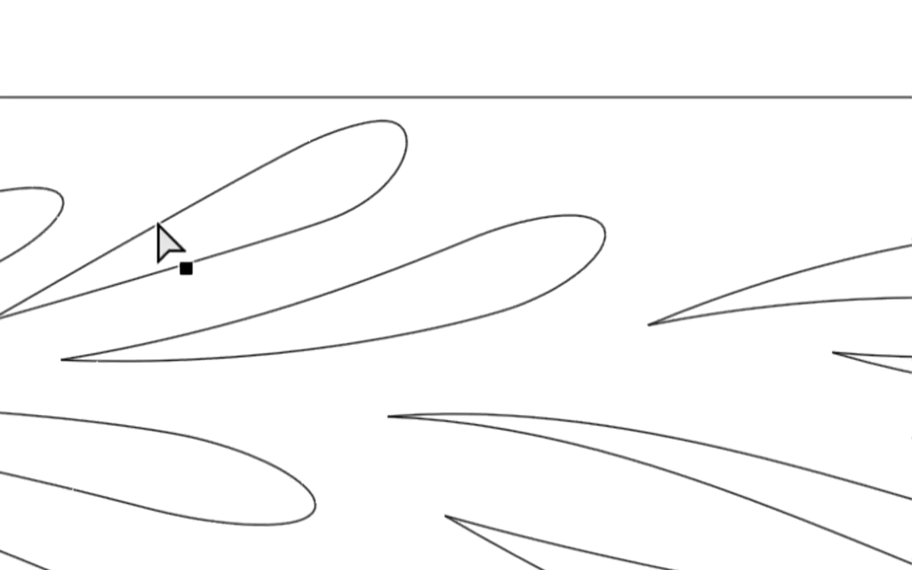
pyautogui.click(158, 226)
pyautogui.click(158, 332)
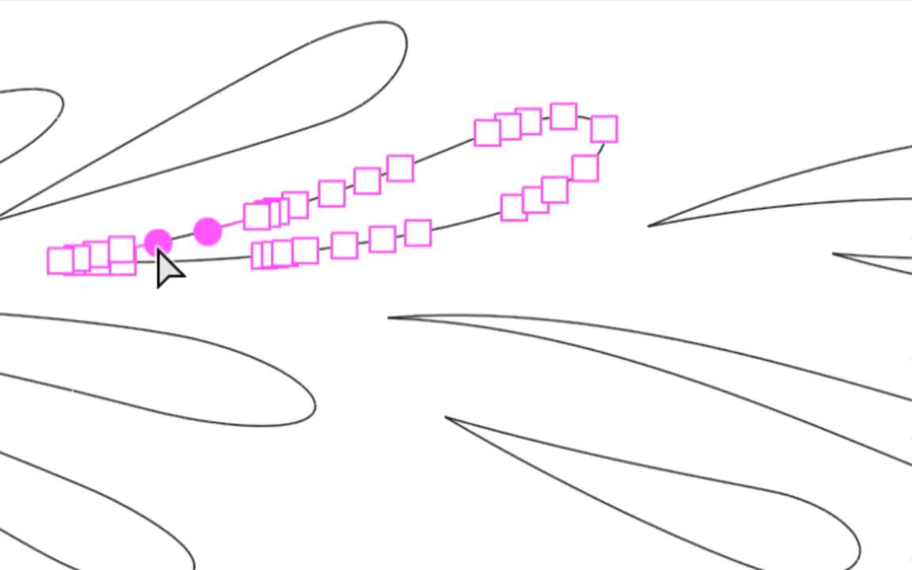
pyautogui.click(158, 333)
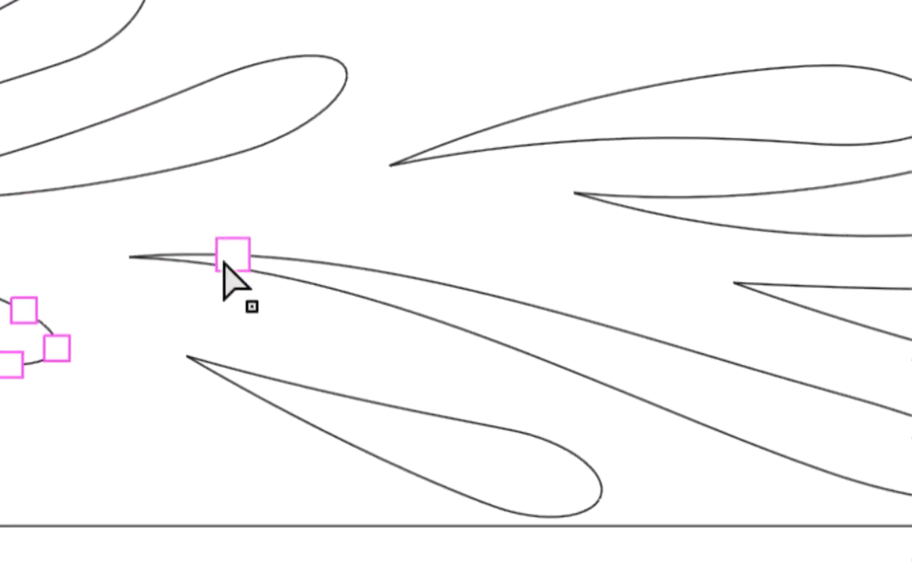
# Step: Select an anchor point on the long drop's upper outline with Direct Selection to inspect its neighbouring points within the foliage
pyautogui.click(342, 266)
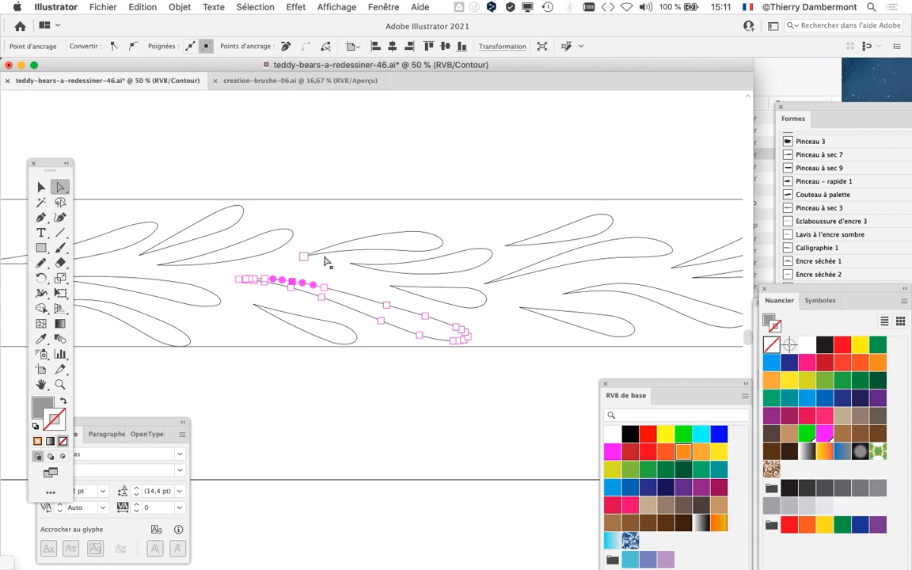
pyautogui.scroll(-1, 372, 259)
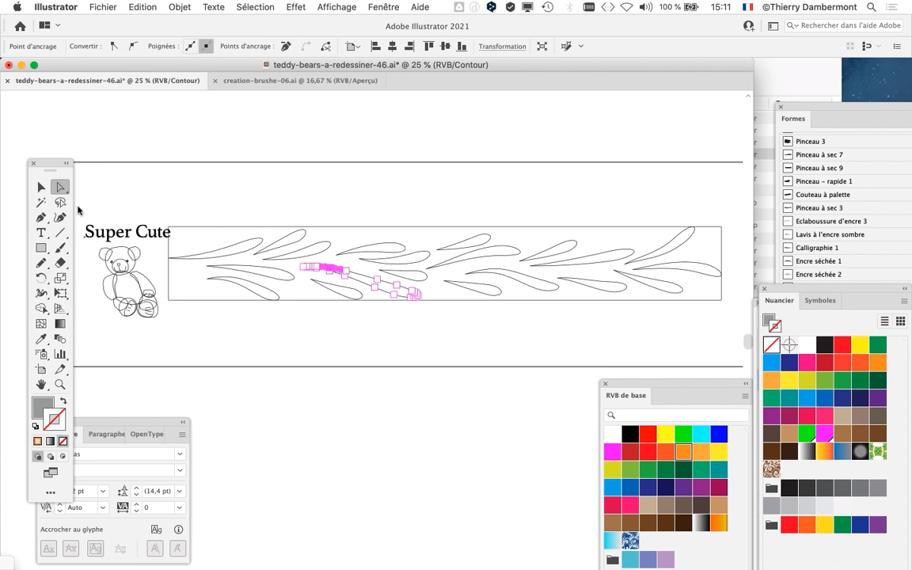
pyautogui.click(40, 187)
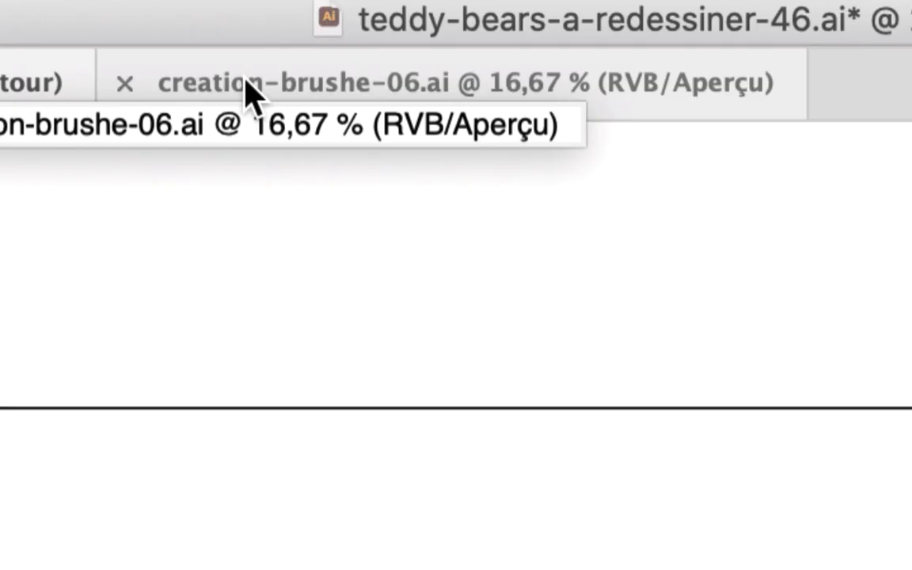
# Step: Switch to creation-brushe-06.ai and select a dark drop and a grey drop of the lower foliage to examine their single brushed paths
pyautogui.click(252, 87)
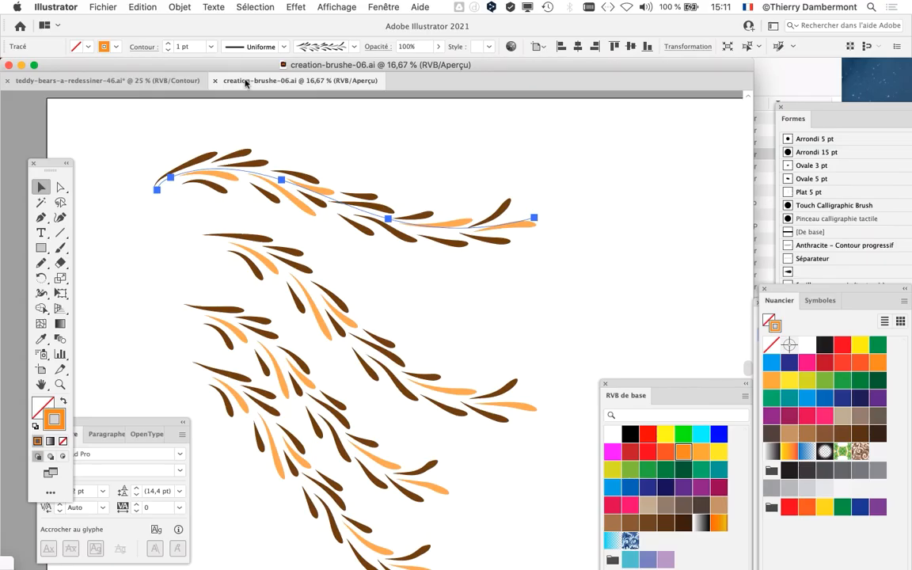
pyautogui.scroll(-4, 417, 251)
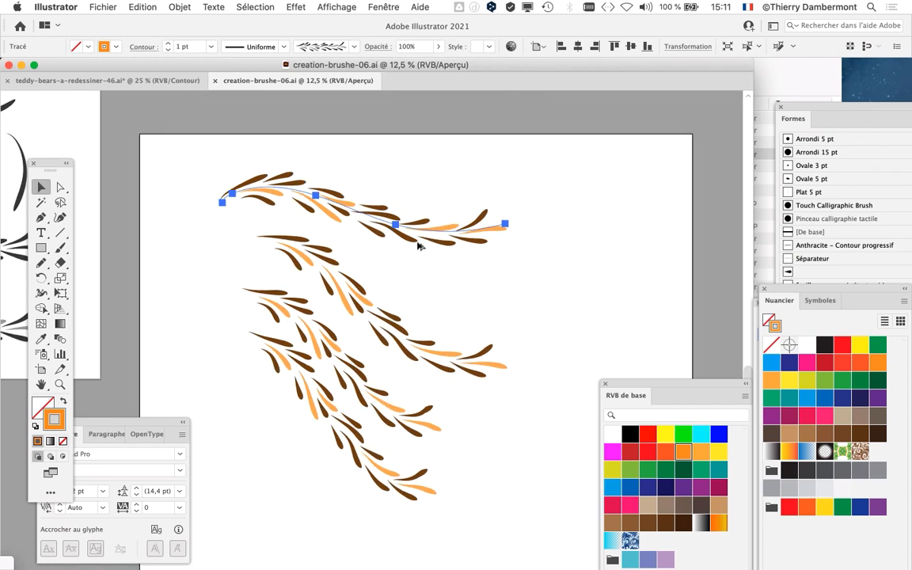
pyautogui.scroll(3, 384, 286)
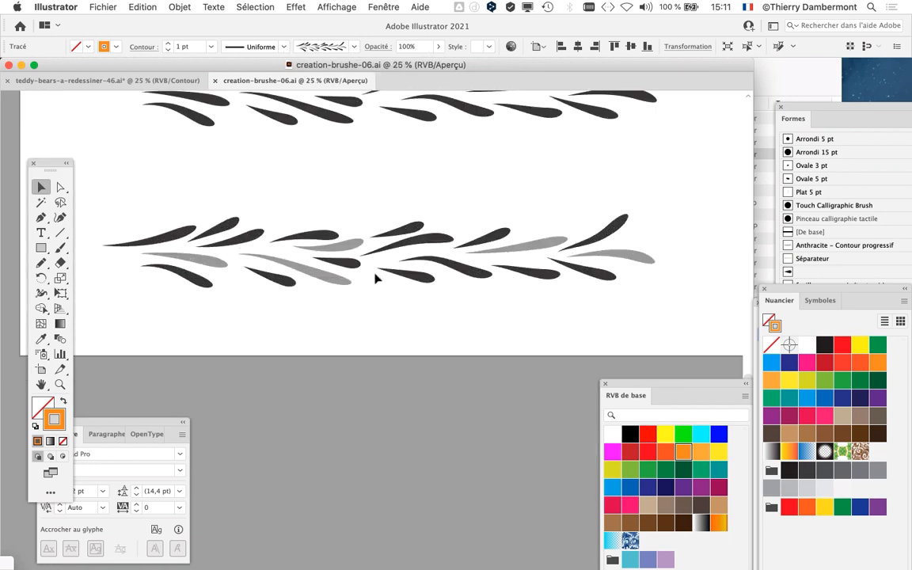
pyautogui.click(314, 239)
pyautogui.scroll(5, 315, 239)
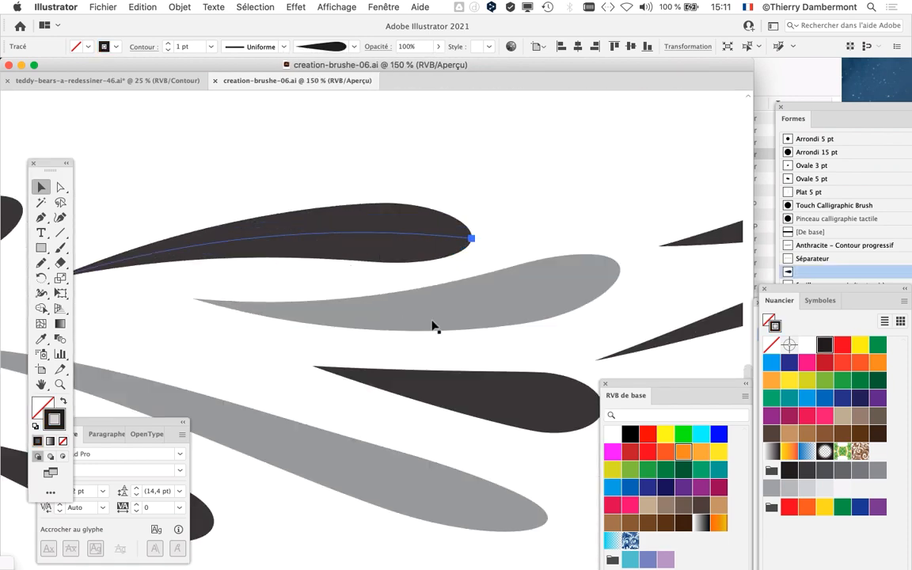
pyautogui.click(437, 321)
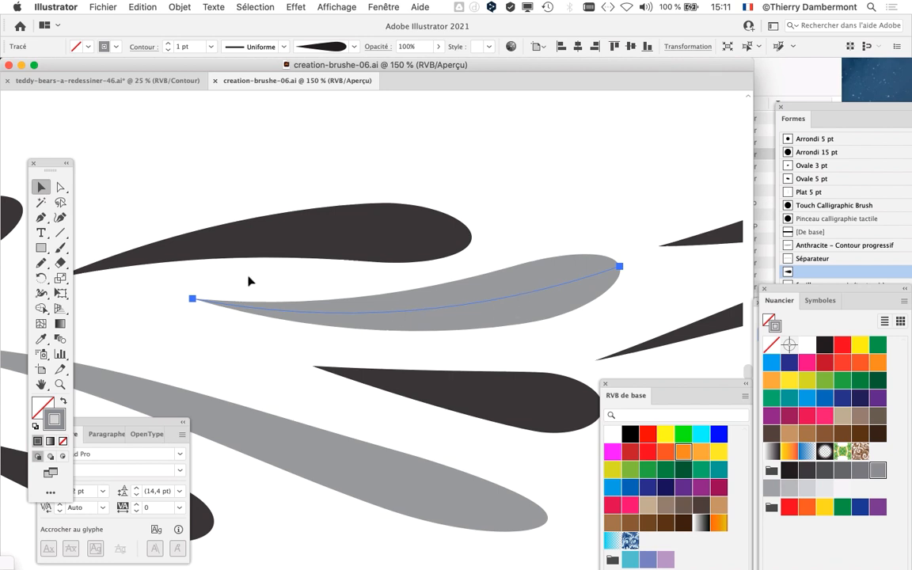
# Step: Reshape the upper grey drop with Direct Selection by lowering its rounded end anchor and raising that anchor's direction handle
pyautogui.click(63, 188)
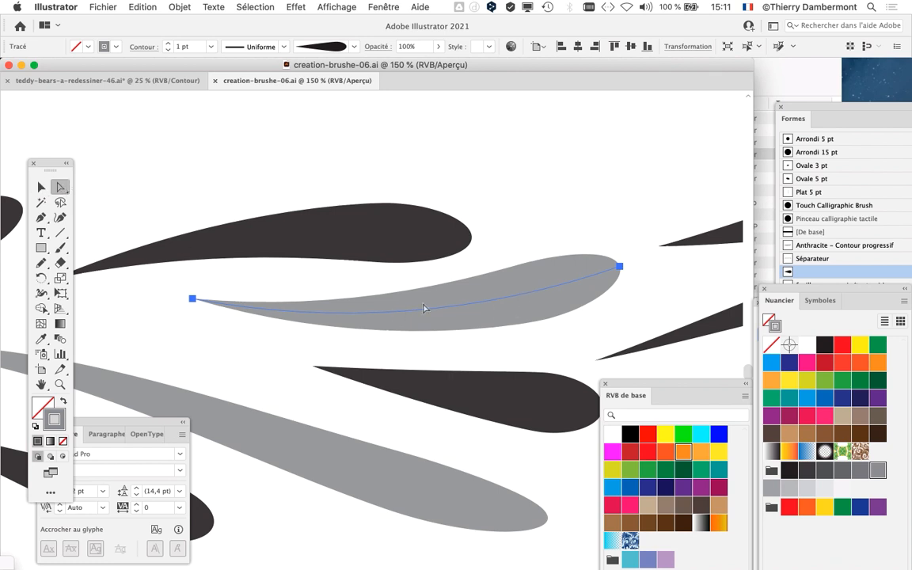
pyautogui.moveTo(620, 267); pyautogui.dragTo(638, 309)
pyautogui.moveTo(502, 356); pyautogui.dragTo(525, 278)
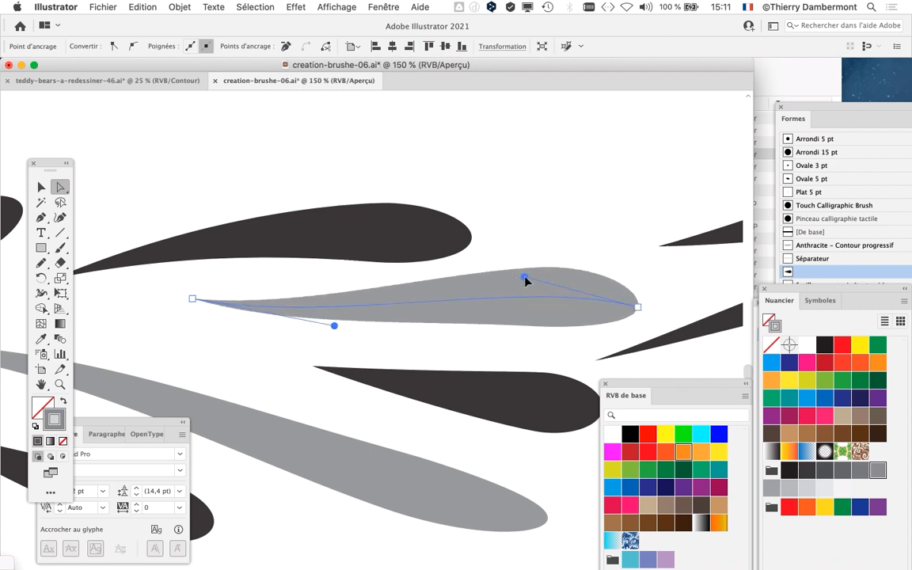
# Step: Return to teddy-bears-a-redessiner-46.ai, deselect the long drop outline and restore the preview display
pyautogui.click(103, 79)
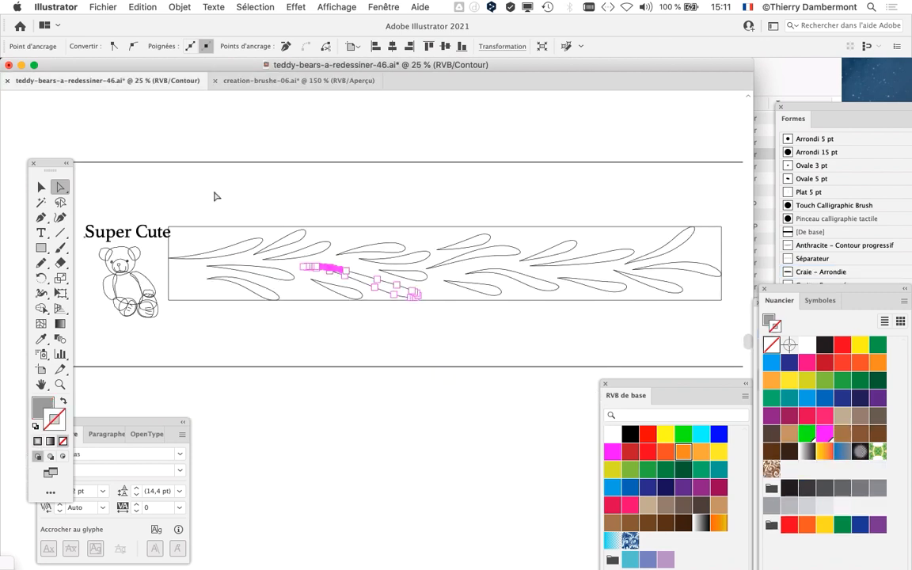
pyautogui.scroll(4, 365, 280)
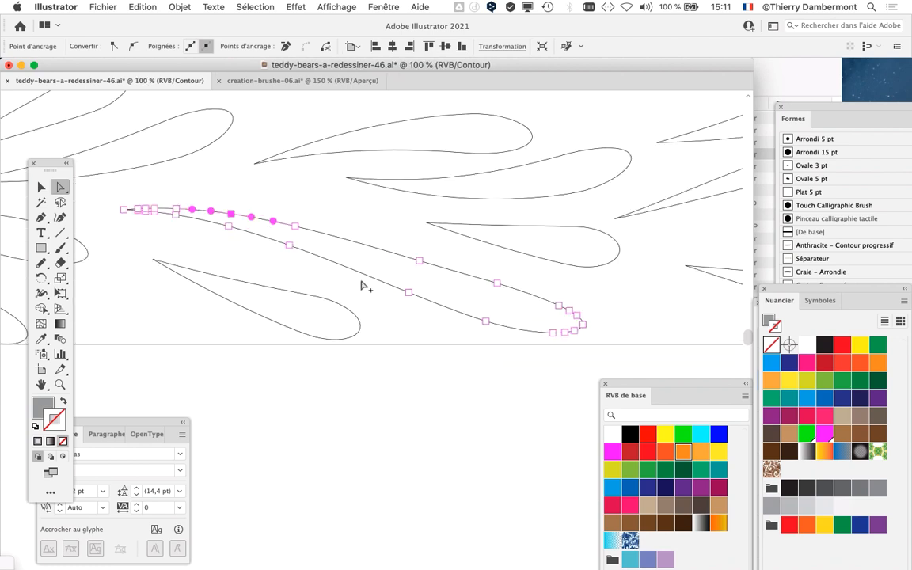
pyautogui.scroll(-4, 363, 287)
pyautogui.click(240, 186)
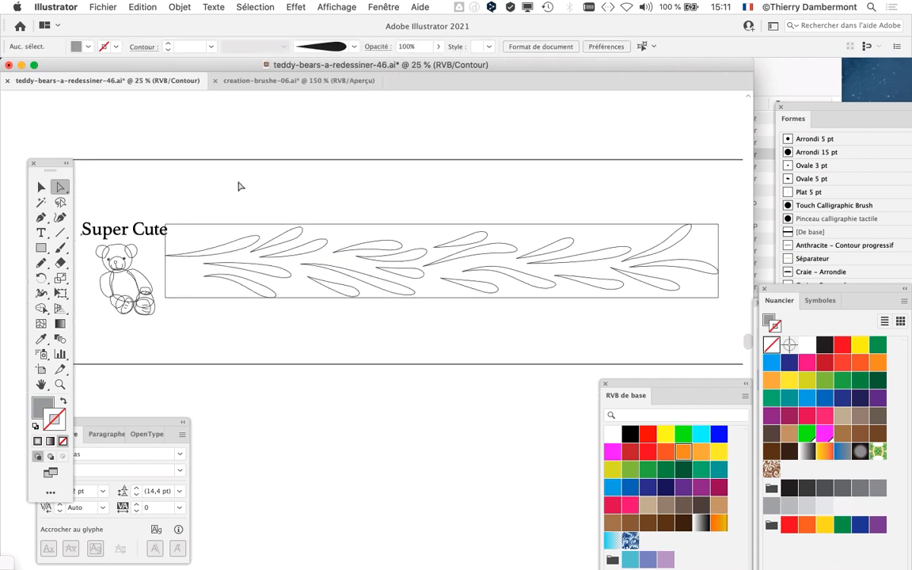
pyautogui.hotkey('ctrl', 'y')
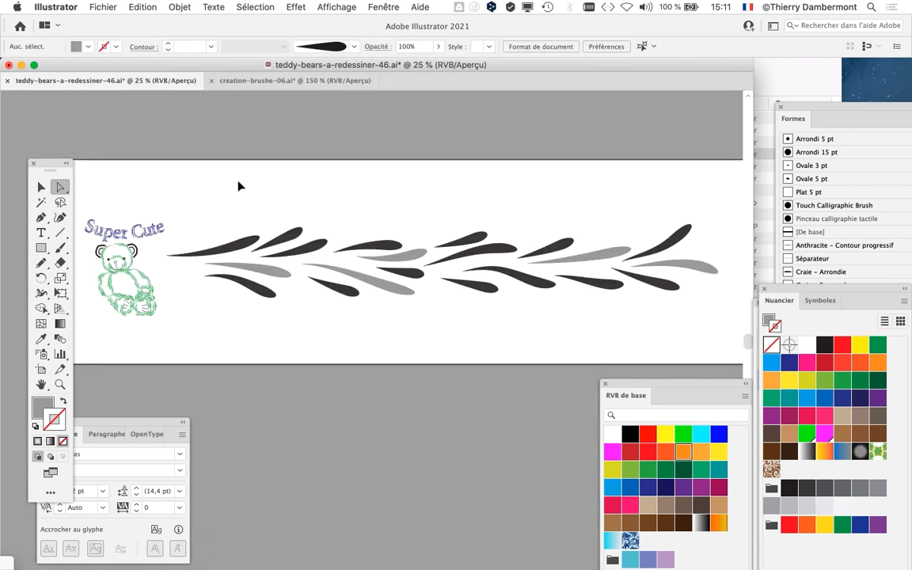
# Step: Select the whole foliage group and scale it down proportionally with Free Transform to about one seventh of its width
pyautogui.click(41, 186)
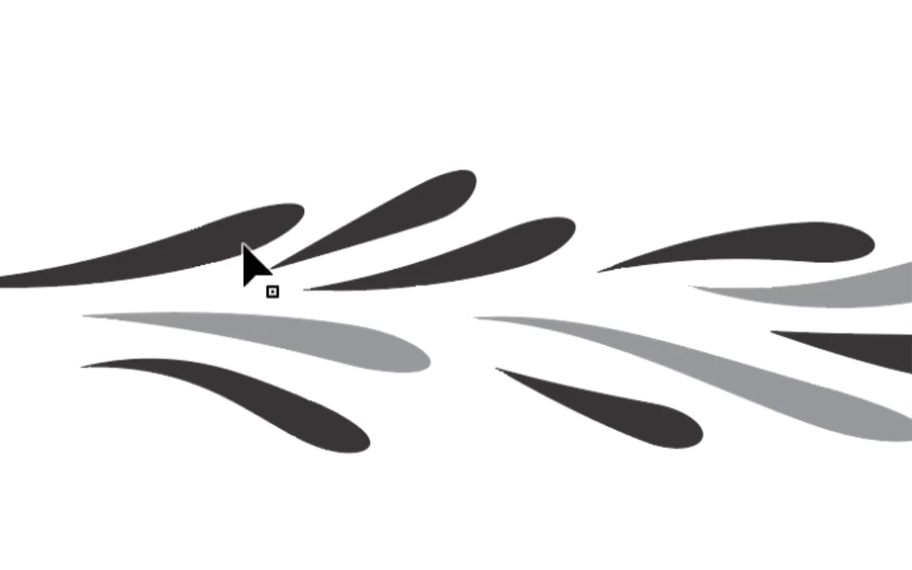
pyautogui.click(246, 249)
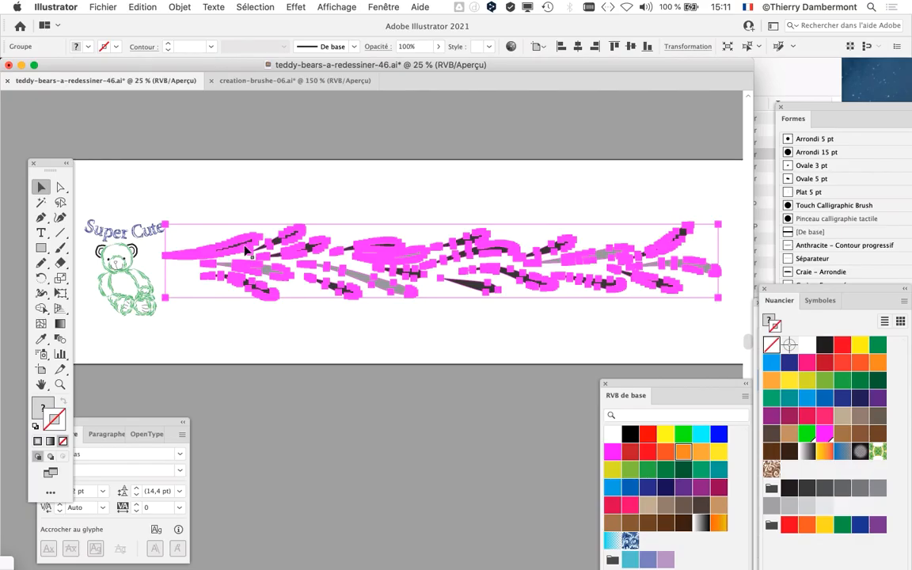
pyautogui.scroll(-2, 240, 247)
pyautogui.hscroll(2, 240, 247)
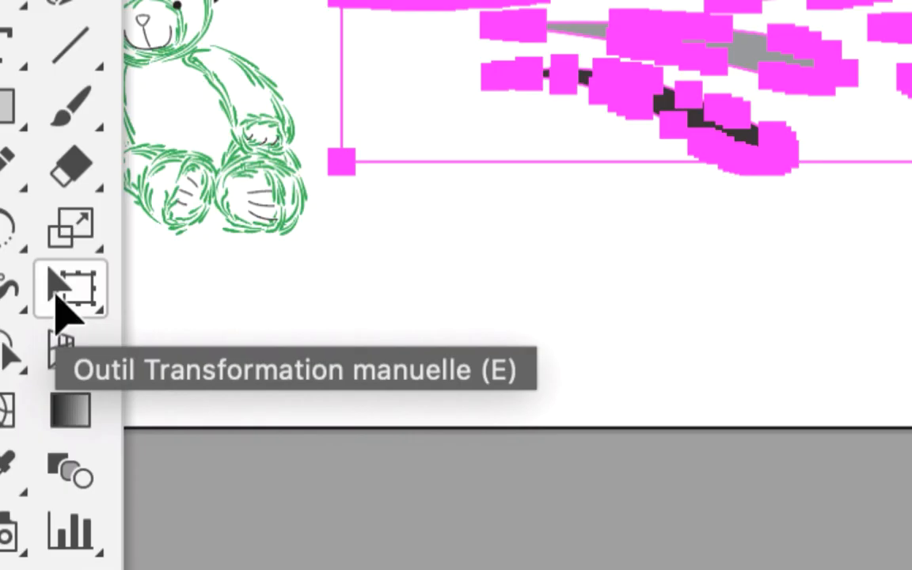
pyautogui.click(70, 289)
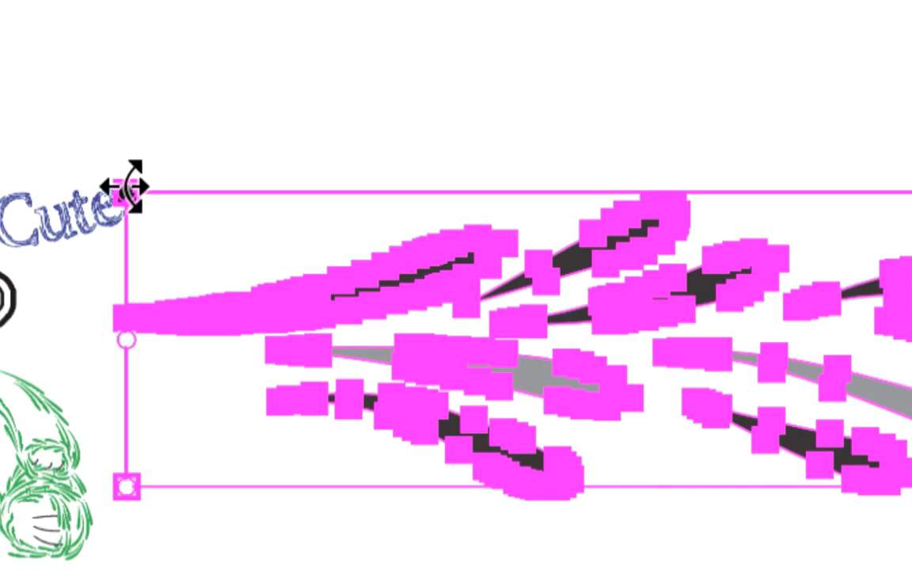
pyautogui.moveTo(126, 187)
pyautogui.mouseDown()
pyautogui.moveTo(213, 218)
pyautogui.moveTo(515, 243)
pyautogui.mouseUp()
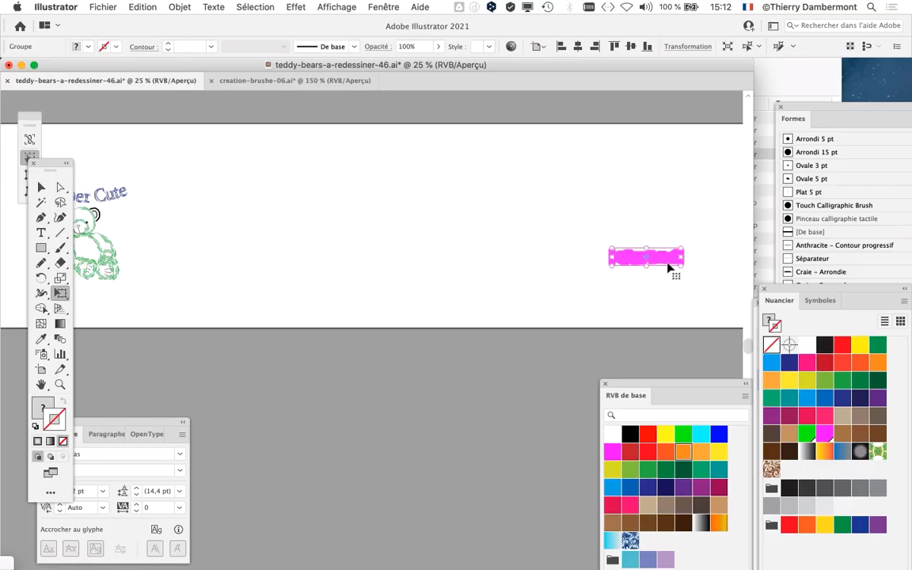
# Step: Move the reduced foliage close beside the teddy bear, shrink it slightly further with Free Transform and deselect it
pyautogui.moveTo(635, 260); pyautogui.dragTo(150, 246)
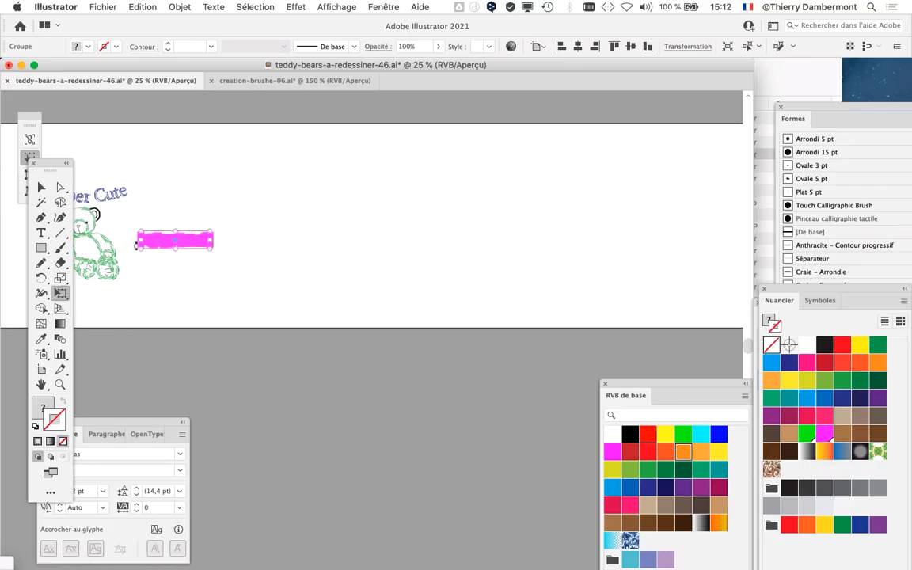
pyautogui.press('super+equal')
pyautogui.press('super+equal')
pyautogui.press('super+equal')
pyautogui.press('super+equal')
pyautogui.press('super+equal')
pyautogui.press('super+minus')
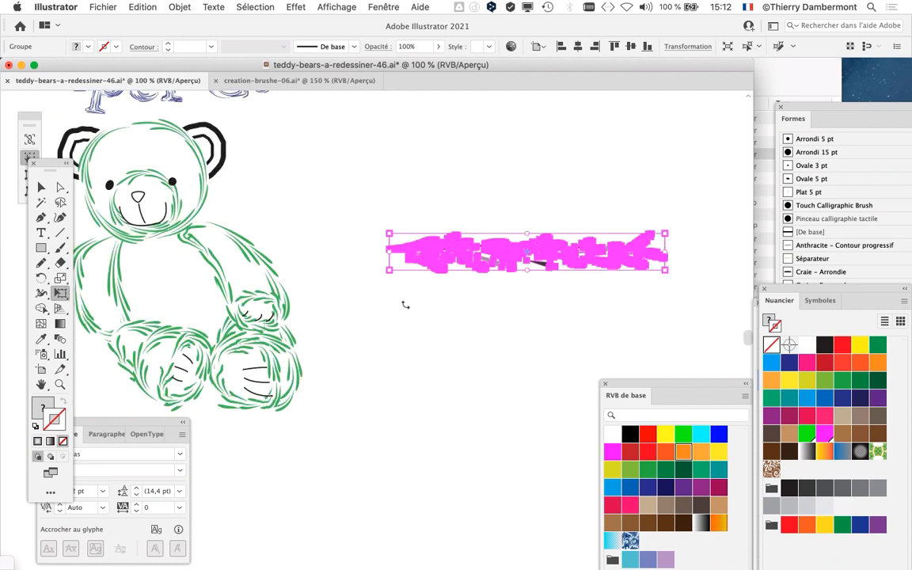
pyautogui.moveTo(388, 234); pyautogui.dragTo(445, 240)
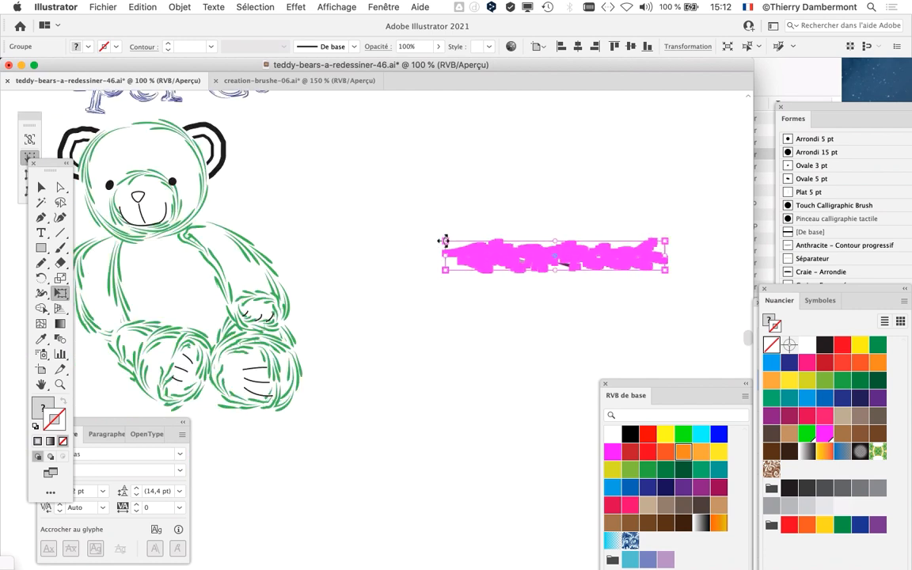
pyautogui.click(41, 187)
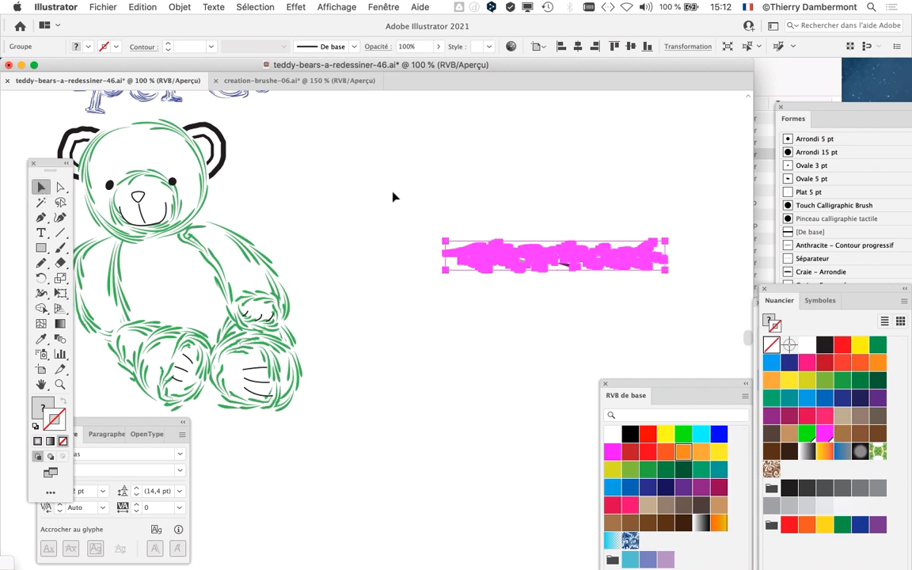
pyautogui.click(411, 217)
pyautogui.scroll(3, 554, 273)
pyautogui.scroll(-5, 554, 274)
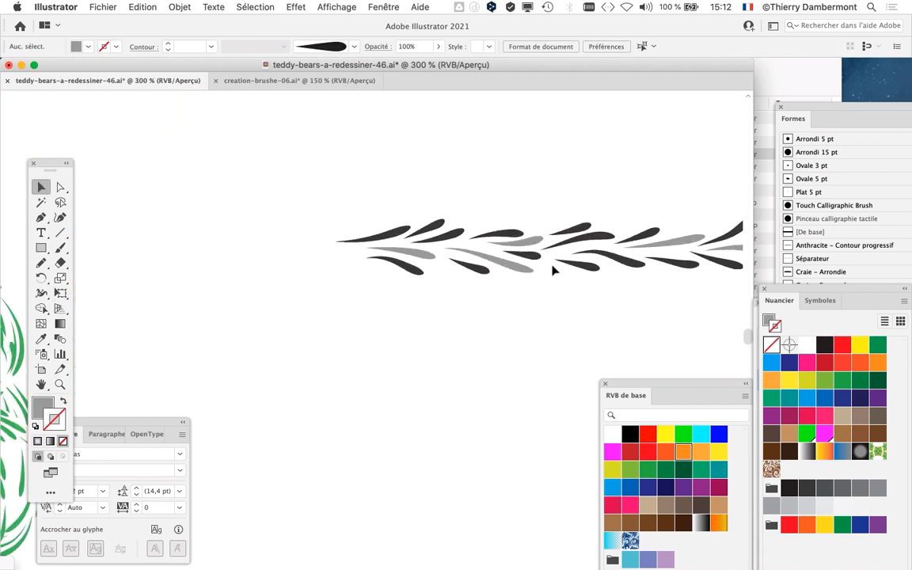
pyautogui.scroll(-1, 554, 273)
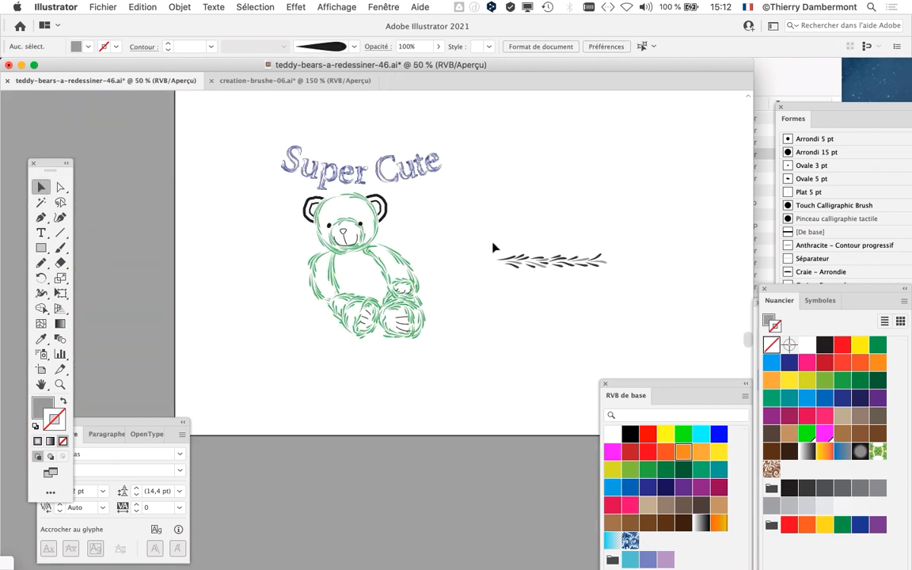
# Step: Save the document as teddy-bears-a-redessiner-47.ai in the teddy bear 12 folder, in Adobe Illustrator format with the offered options
pyautogui.click(99, 7)
pyautogui.click(171, 125)
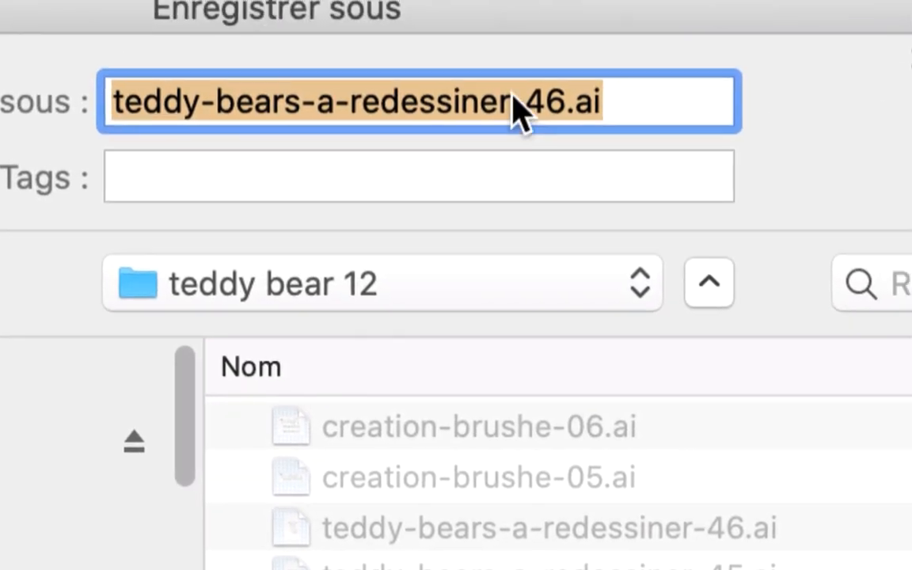
pyautogui.click(512, 83)
pyautogui.moveTo(513, 95); pyautogui.dragTo(536, 123)
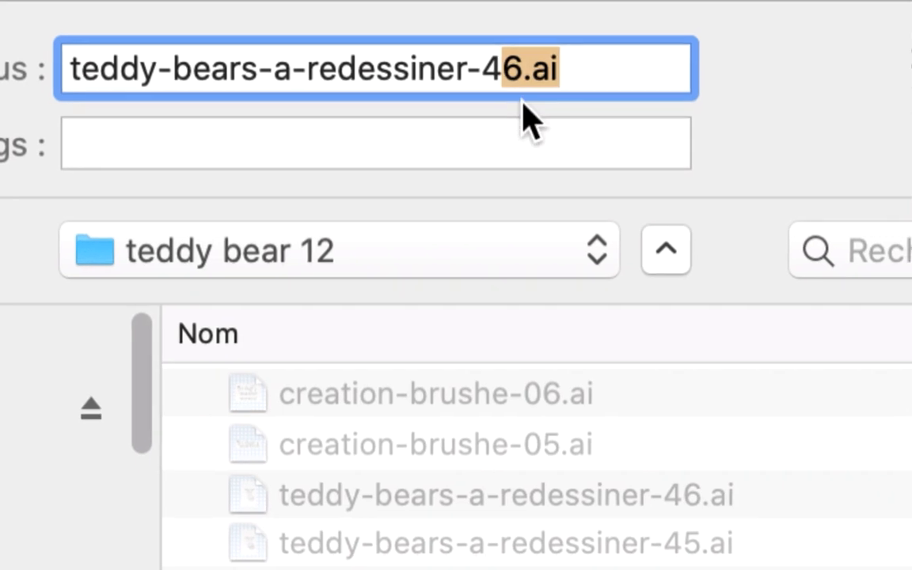
pyautogui.click(527, 101)
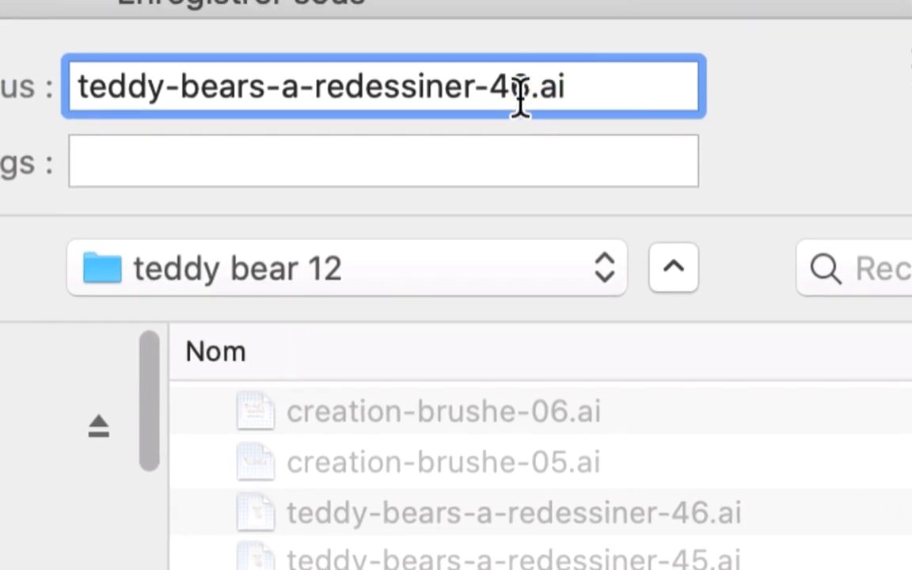
pyautogui.press('super+shift+Left')
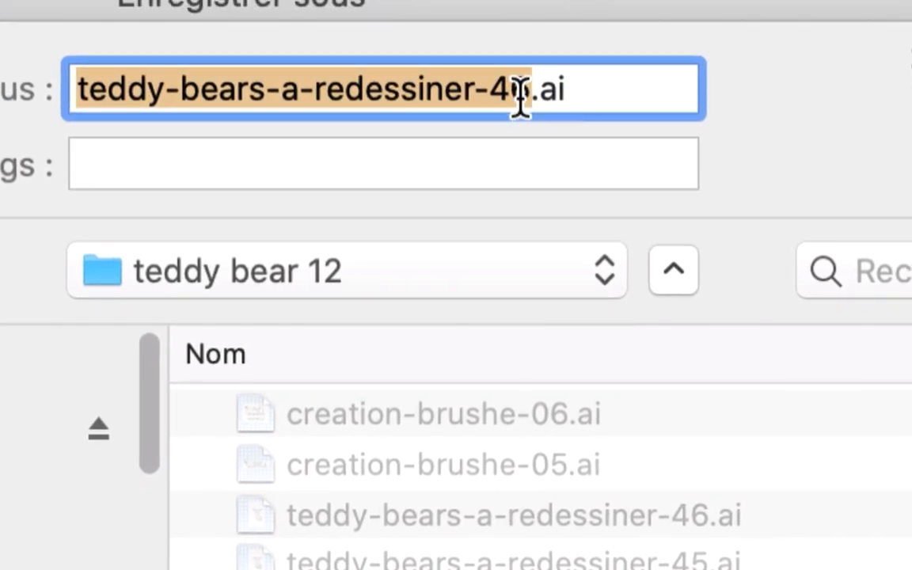
pyautogui.click(526, 91)
pyautogui.press('BackSpace')
pyautogui.write('7')
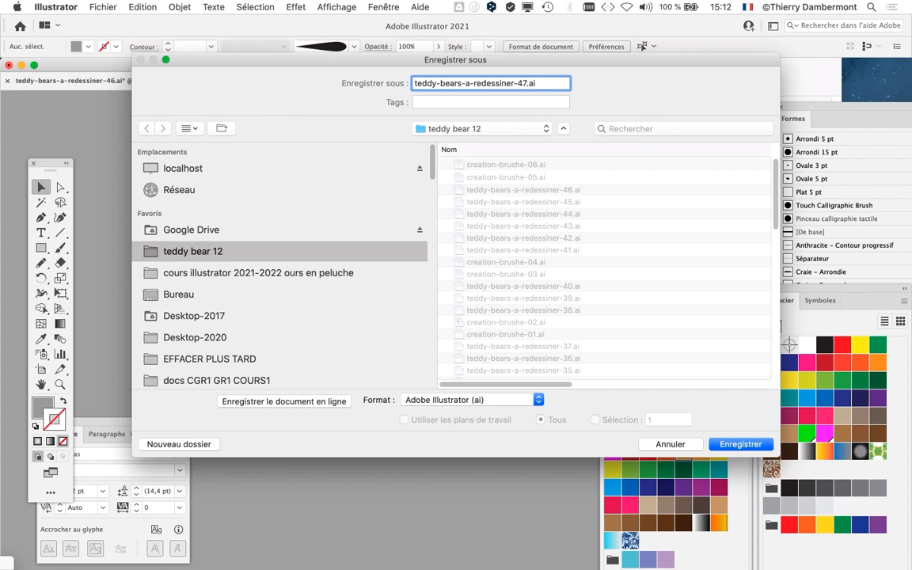
pyautogui.press('Return')
pyautogui.press('Return')
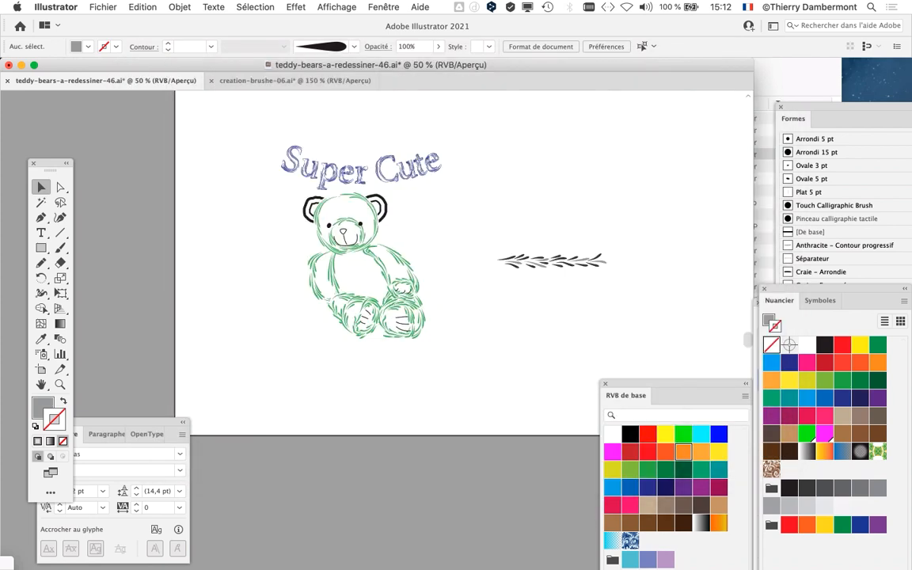
# Step: Select the foliage group and move the tools palette away so it no longer covers the group's pointed end
pyautogui.scroll(4, 562, 299)
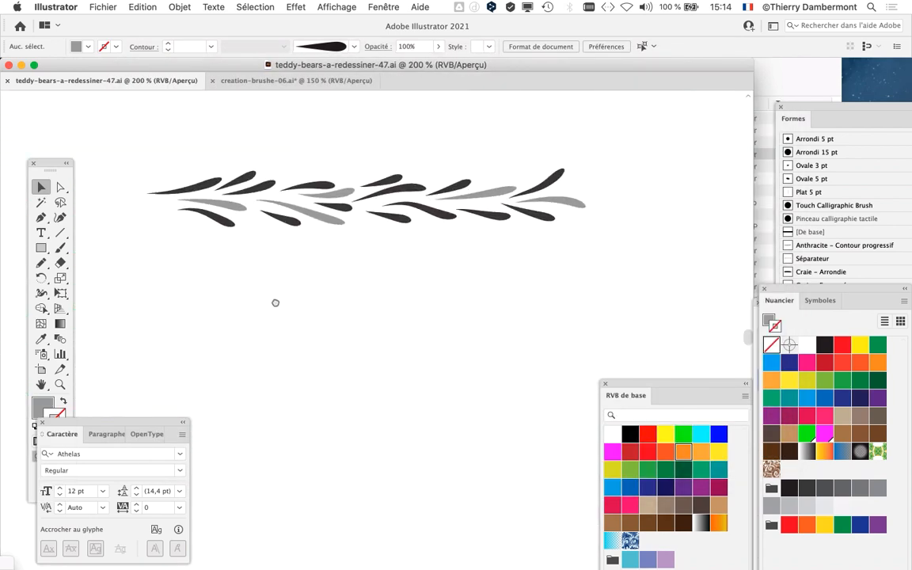
pyautogui.hscroll(3, 168, 214)
pyautogui.click(165, 201)
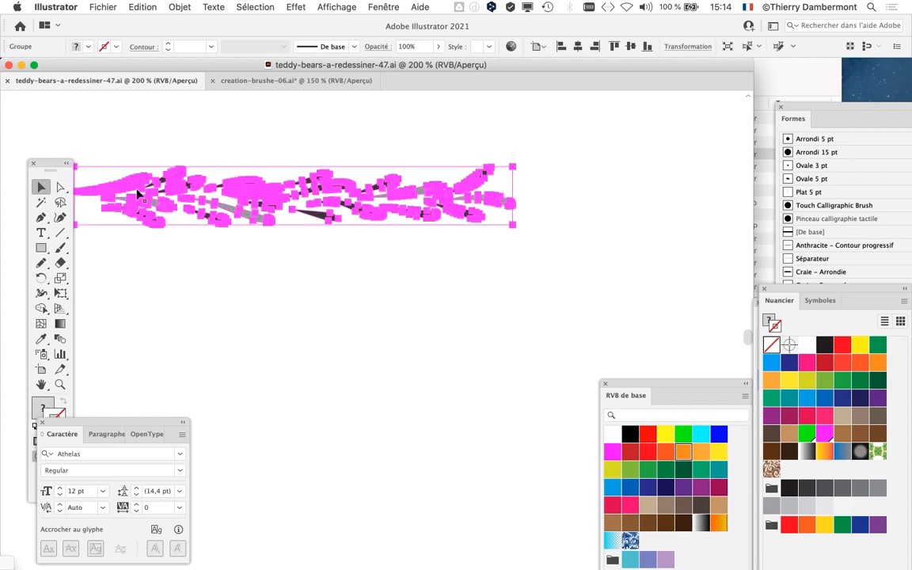
pyautogui.moveTo(55, 165); pyautogui.dragTo(38, 131)
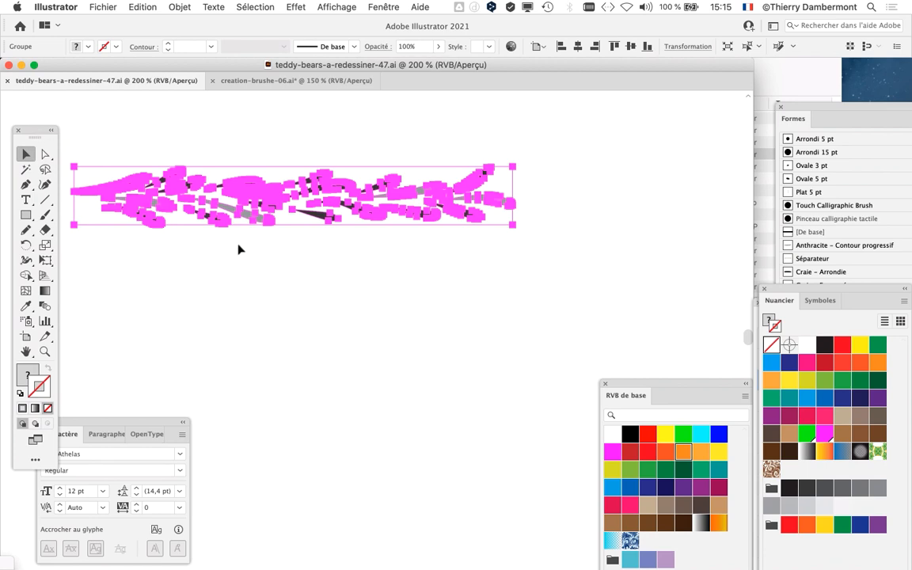
# Step: Switch the selected foliage group to outline view to examine its drop contours and enclosing frame
pyautogui.click(220, 230)
pyautogui.click(229, 188)
pyautogui.press('cmd+y')
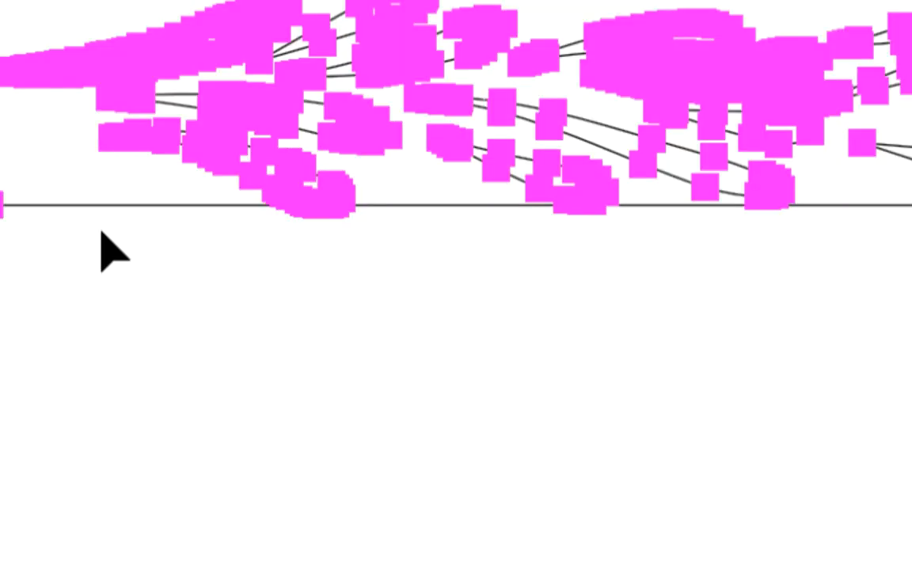
# Step: Deselect the foliage group and return the artwork from outline view to preview display
pyautogui.click(47, 217)
pyautogui.click(30, 206)
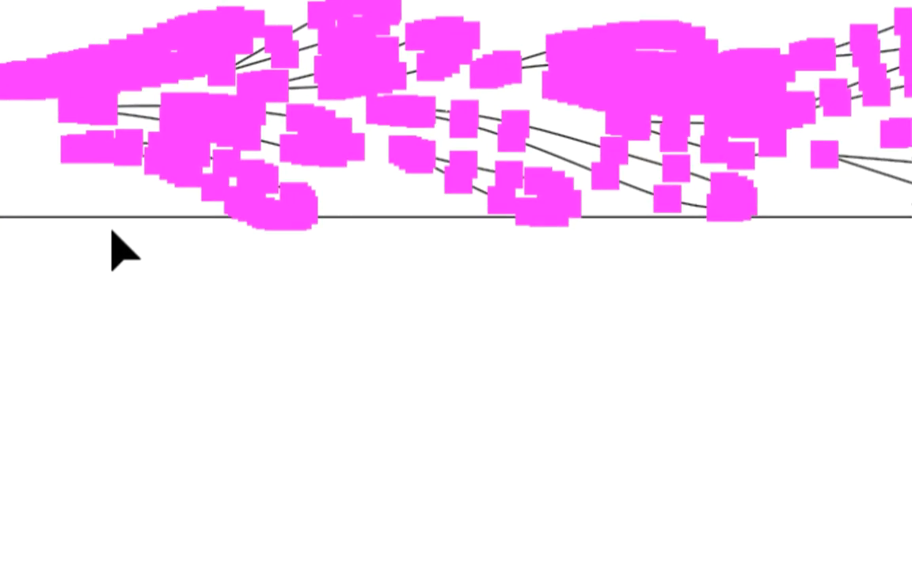
pyautogui.click(112, 231)
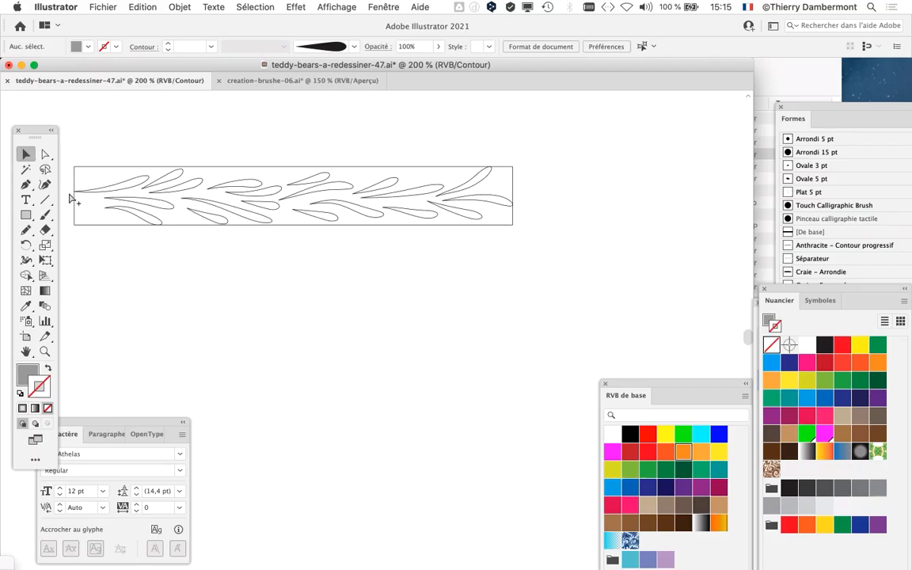
pyautogui.press('super+y')
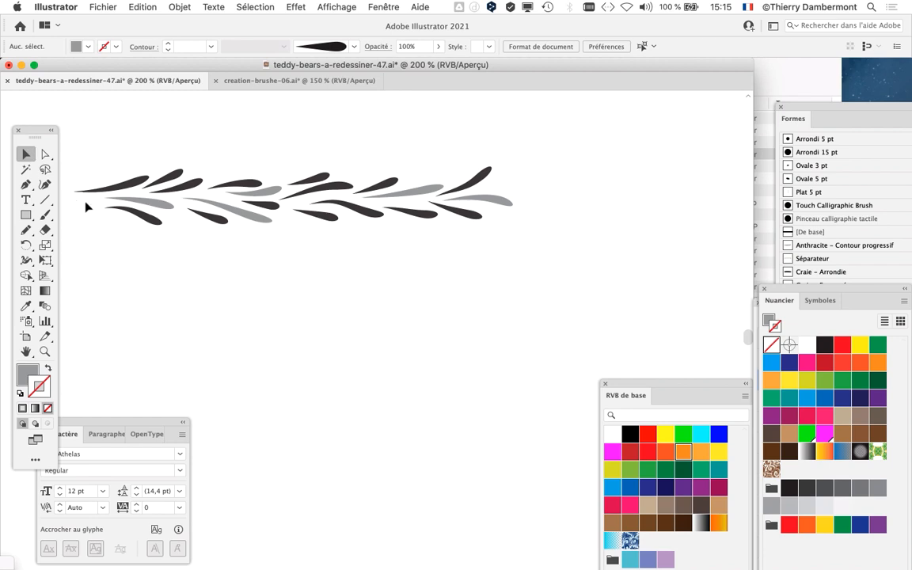
# Step: Select the whole foliage group and bring the Formes brush list beside it, enlarged to show more brushes
pyautogui.click(94, 193)
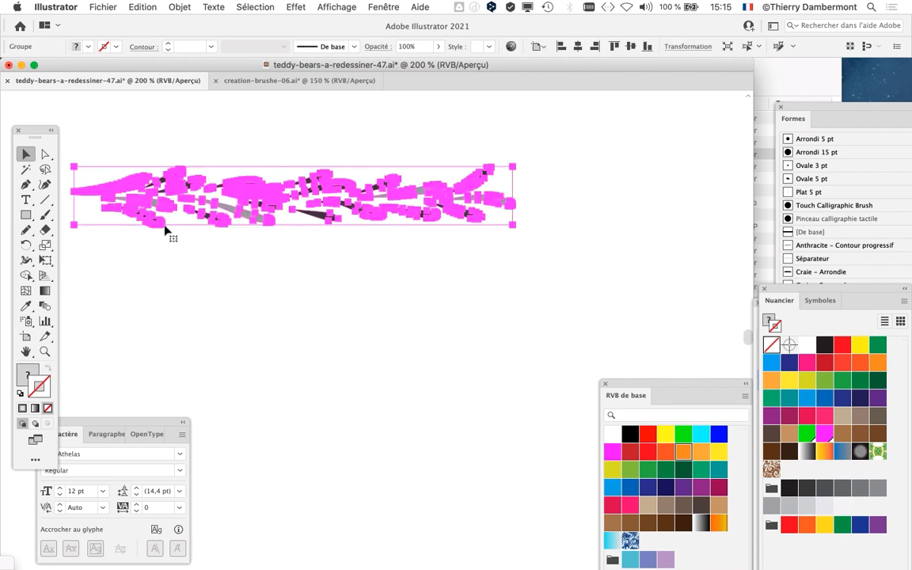
pyautogui.click(373, 6)
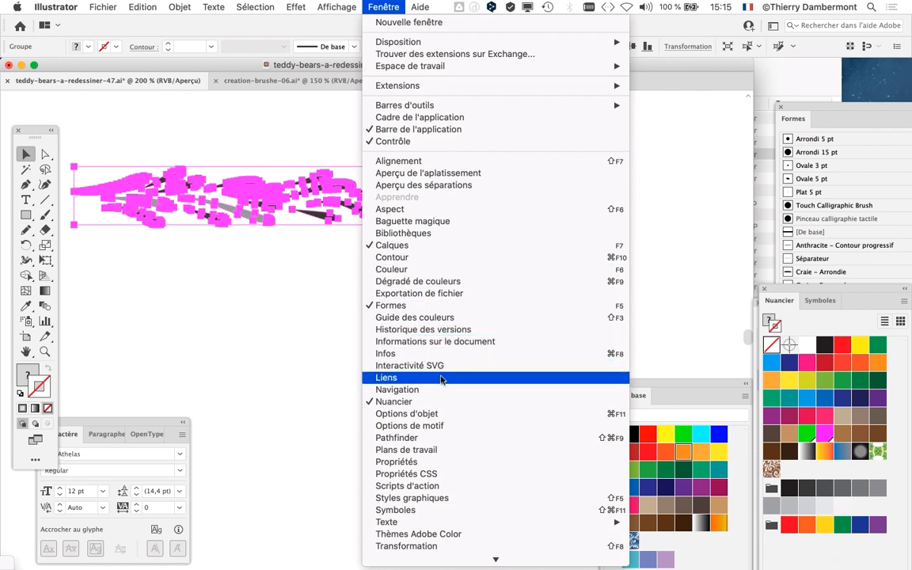
pyautogui.click(434, 305)
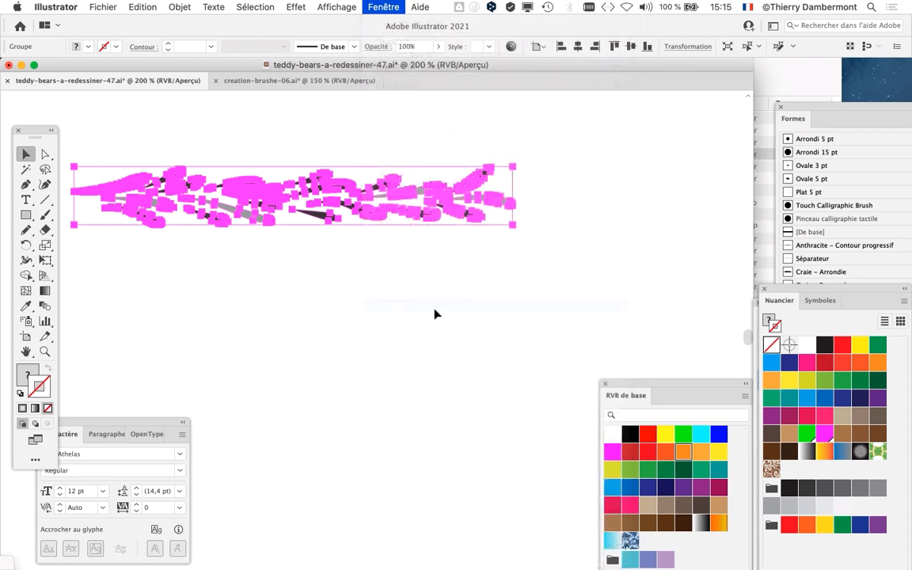
pyautogui.moveTo(812, 115); pyautogui.dragTo(592, 71)
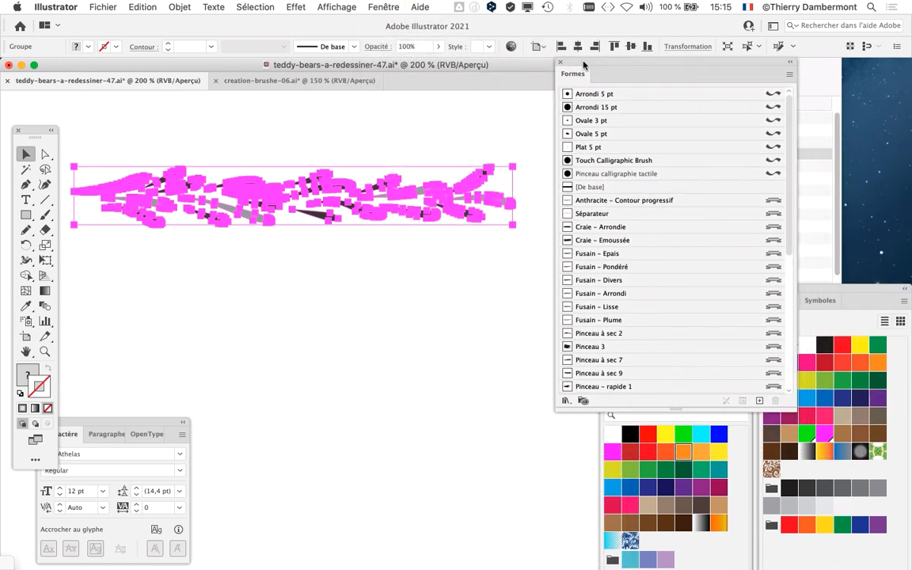
pyautogui.moveTo(792, 407); pyautogui.dragTo(804, 481)
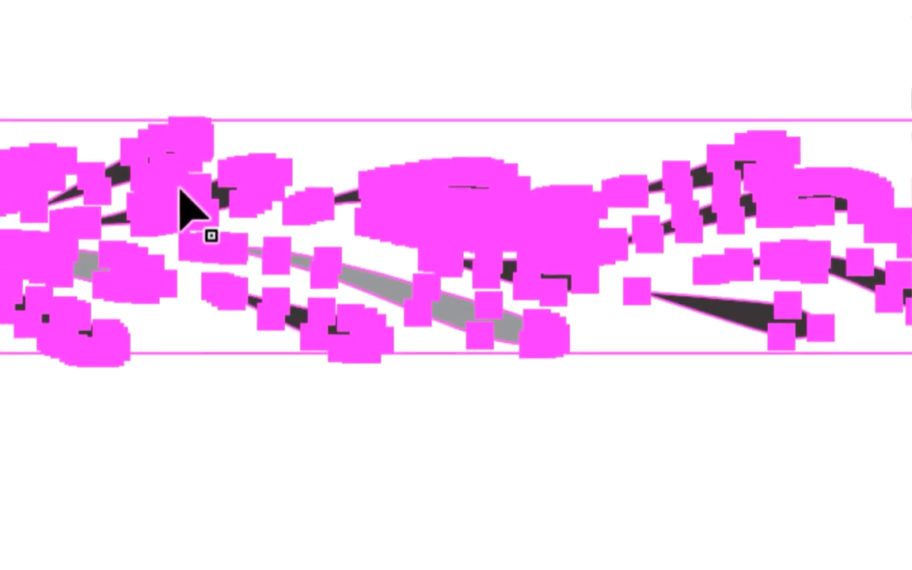
# Step: Create a new art brush from the foliage group below feuillage avec gris, with the coloration mode Teintes et ombres
pyautogui.press('super+shift+a')
pyautogui.moveTo(227, 218)
pyautogui.mouseDown()
pyautogui.moveTo(482, 403)
pyautogui.moveTo(524, 414)
pyautogui.moveTo(529, 388)
pyautogui.moveTo(539, 421)
pyautogui.moveTo(552, 277)
pyautogui.moveTo(571, 228)
pyautogui.mouseUp()
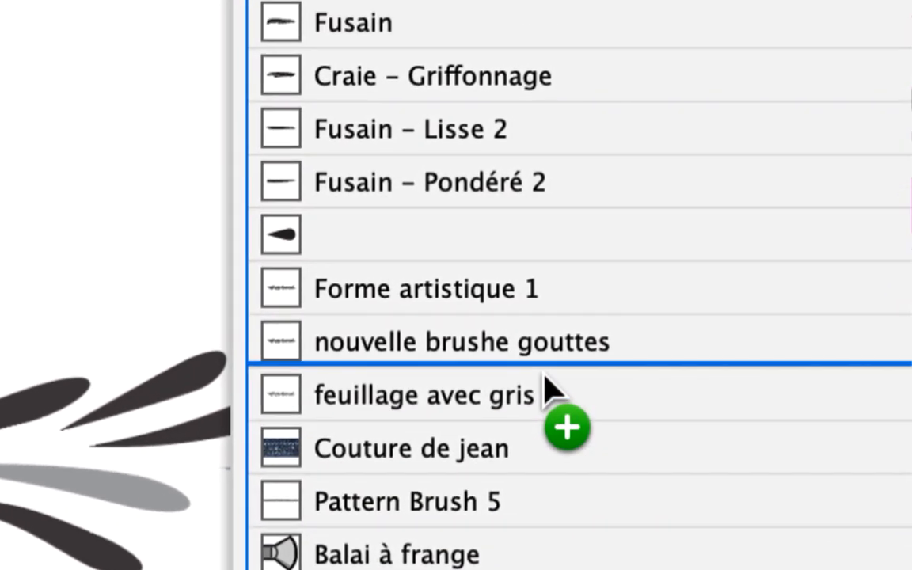
pyautogui.moveTo(546, 388); pyautogui.dragTo(550, 414)
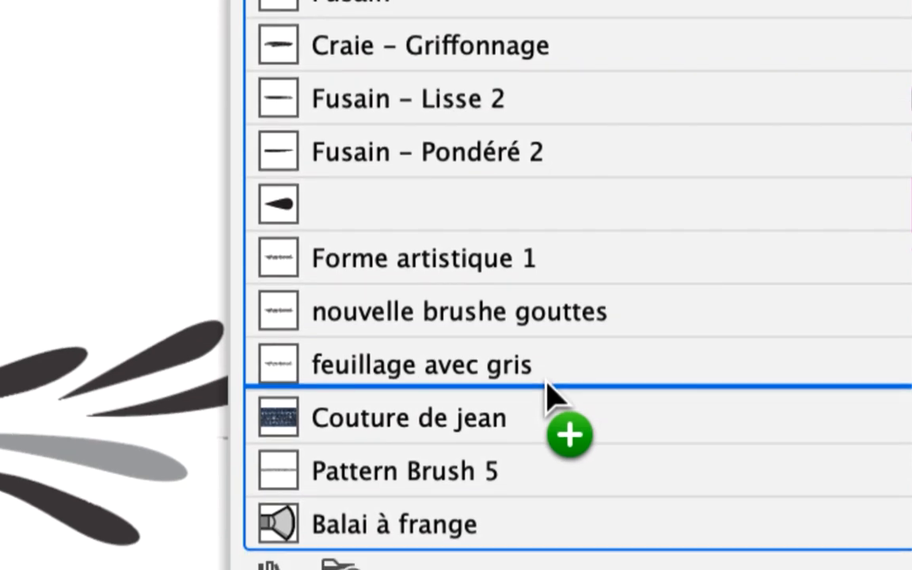
pyautogui.moveTo(546, 382); pyautogui.dragTo(549, 395)
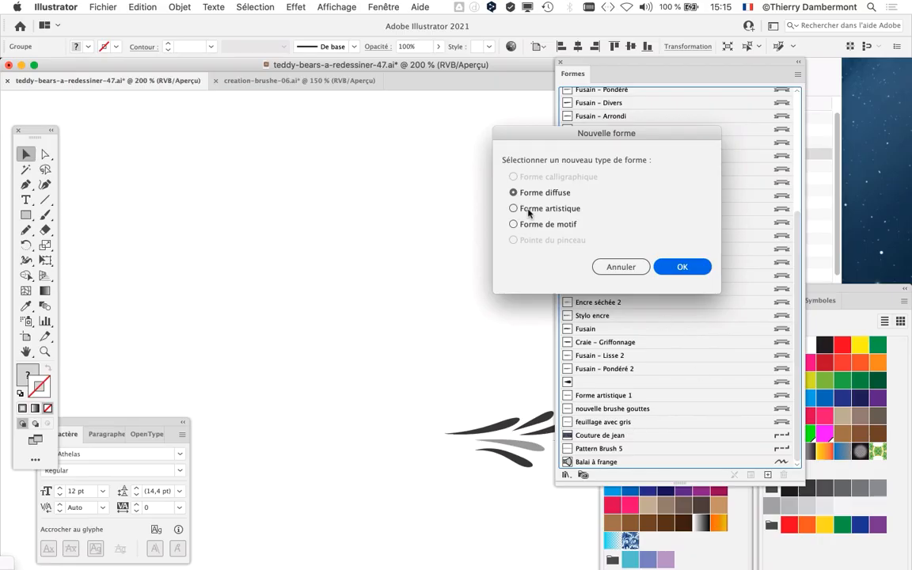
pyautogui.click(522, 210)
pyautogui.click(682, 266)
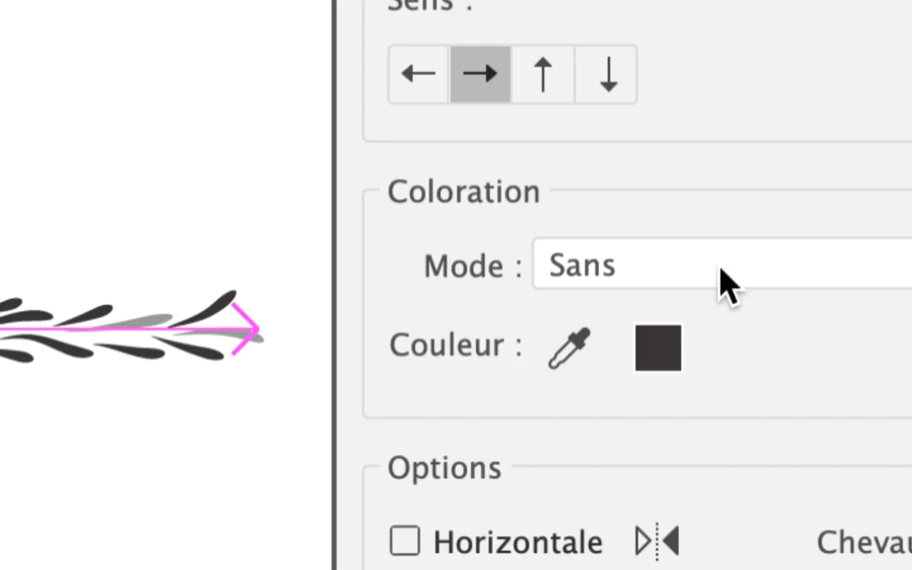
pyautogui.click(720, 268)
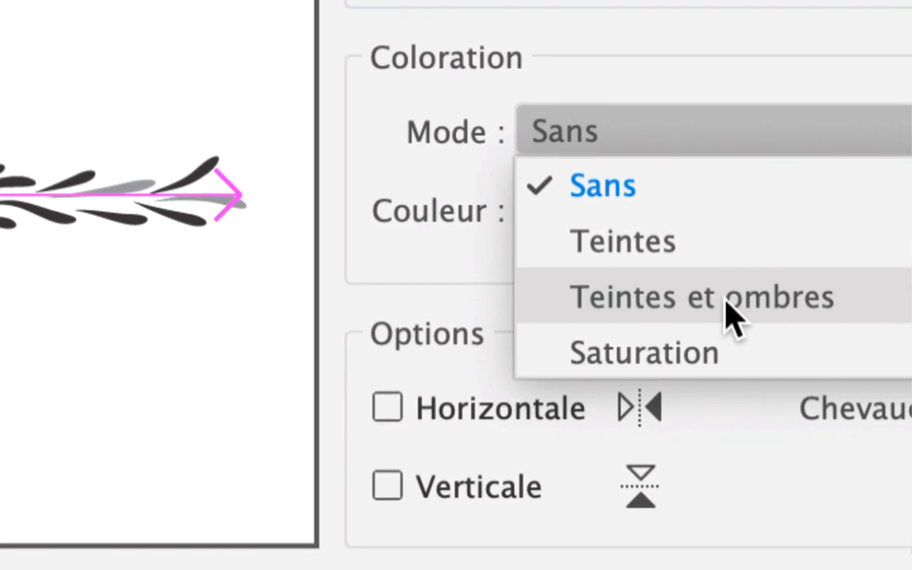
pyautogui.click(732, 304)
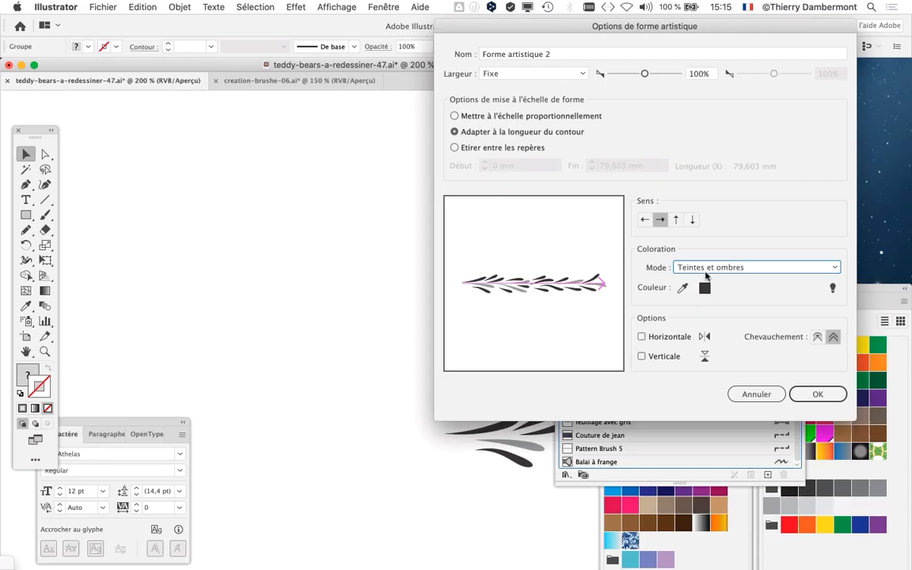
# Step: Name the new art brush "feuillage avec gris (T et ombr)" and accept its options
pyautogui.tripleClick(550, 54)
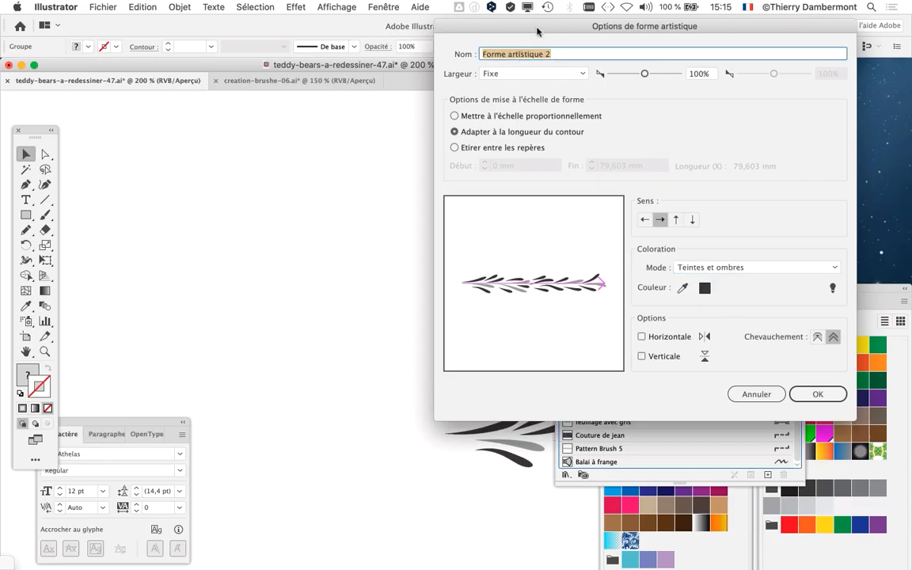
pyautogui.moveTo(435, 232); pyautogui.dragTo(193, 78)
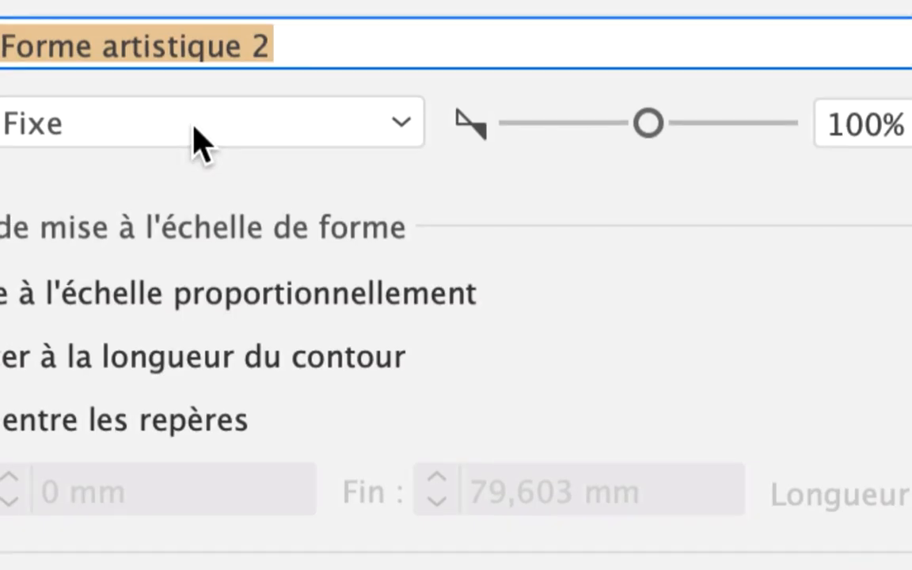
pyautogui.write('feuilla')
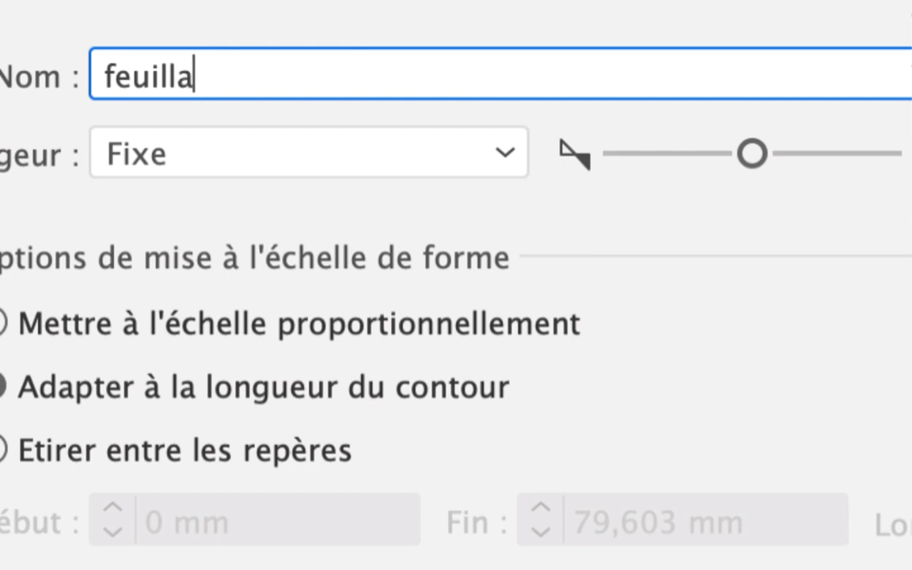
pyautogui.write('ge avec gris (teintes et')
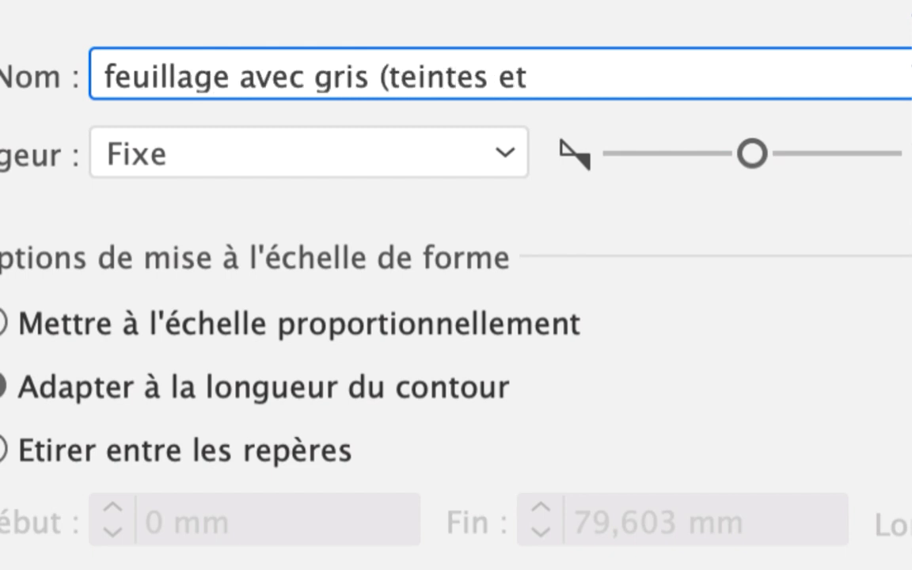
pyautogui.press('BackSpace')
pyautogui.press('BackSpace')
pyautogui.press('BackSpace')
pyautogui.press('BackSpace')
pyautogui.press('BackSpace')
pyautogui.press('BackSpace')
pyautogui.press('BackSpace')
pyautogui.press('BackSpace')
pyautogui.press('BackSpace')
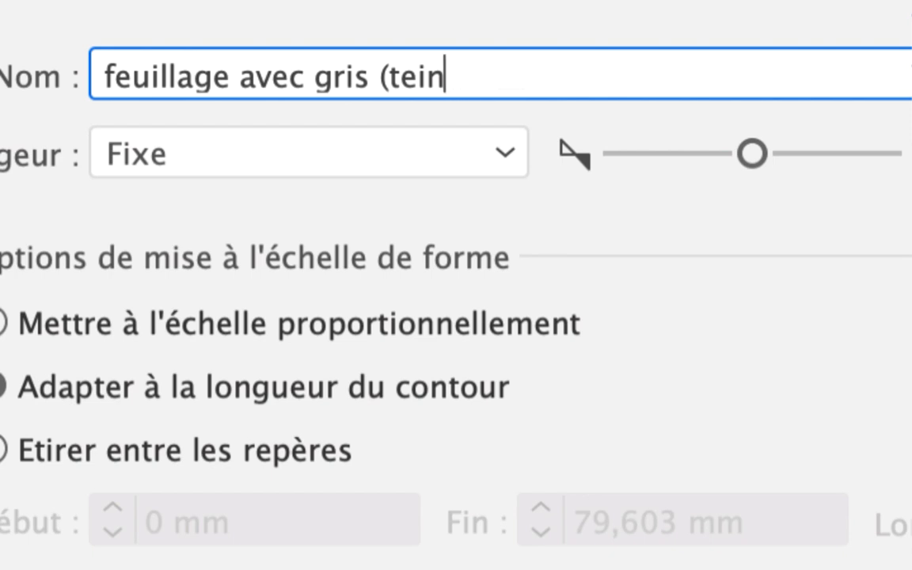
pyautogui.press('BackSpace')
pyautogui.write('T ')
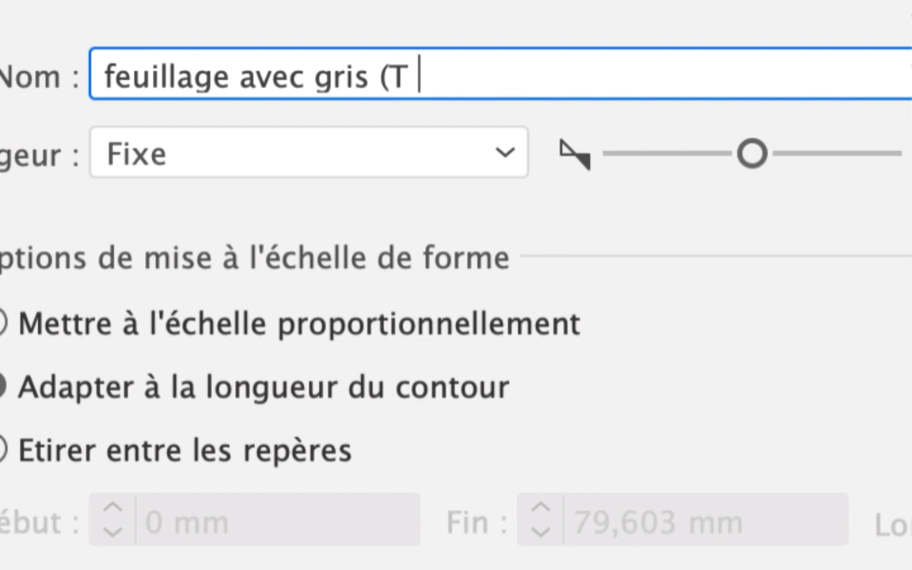
pyautogui.write('et ombre')
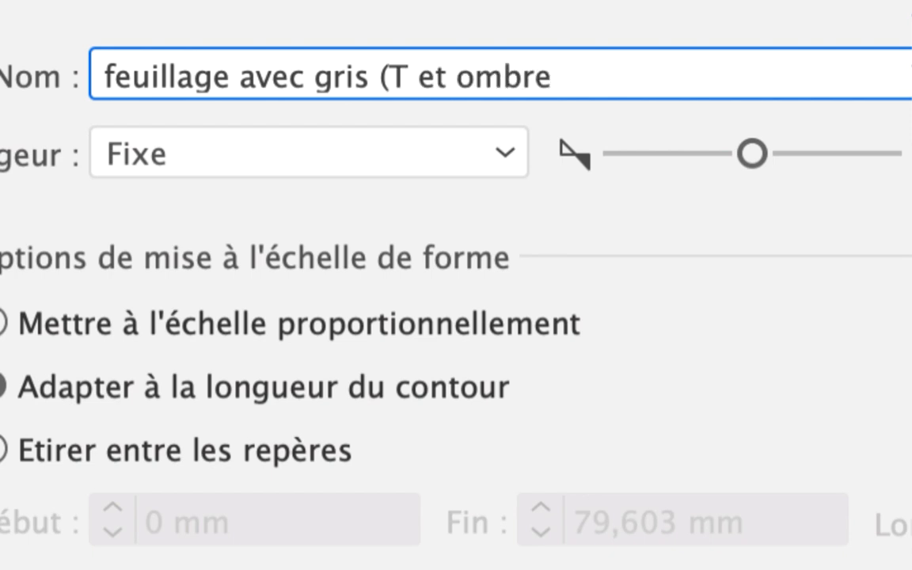
pyautogui.press('BackSpace')
pyautogui.write(')')
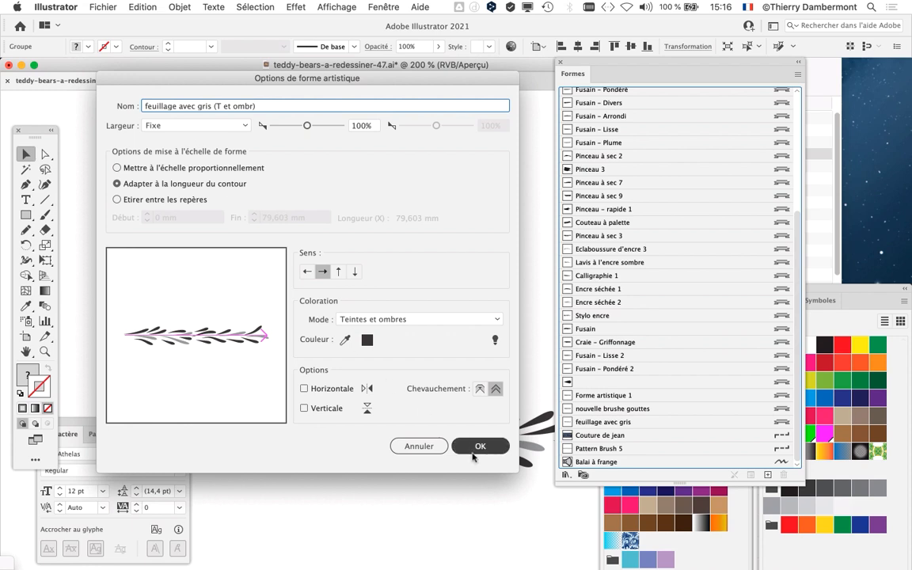
pyautogui.click(475, 449)
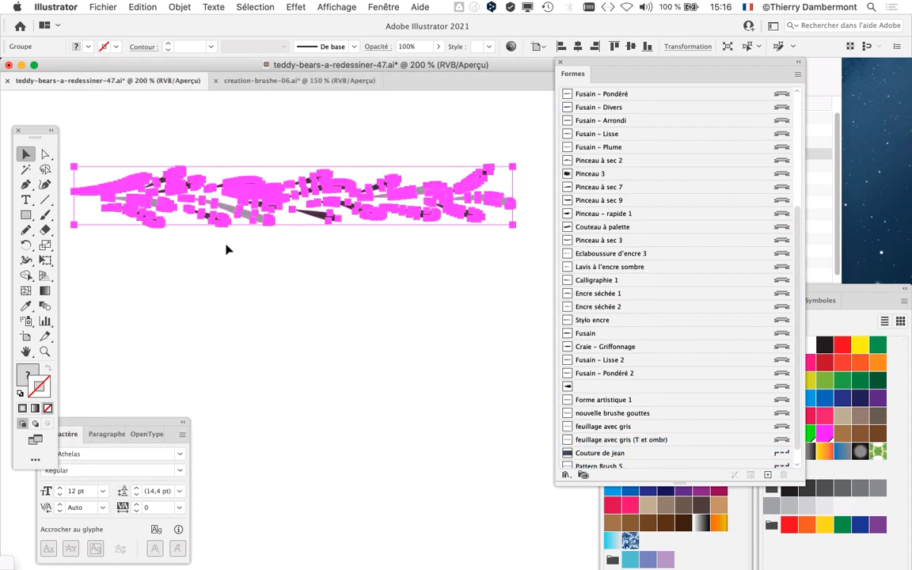
# Step: Delete the source foliage group, return to the teddy bear and move the brush list clear of the drawing
pyautogui.press('Delete')
pyautogui.scroll(-5, 285, 265)
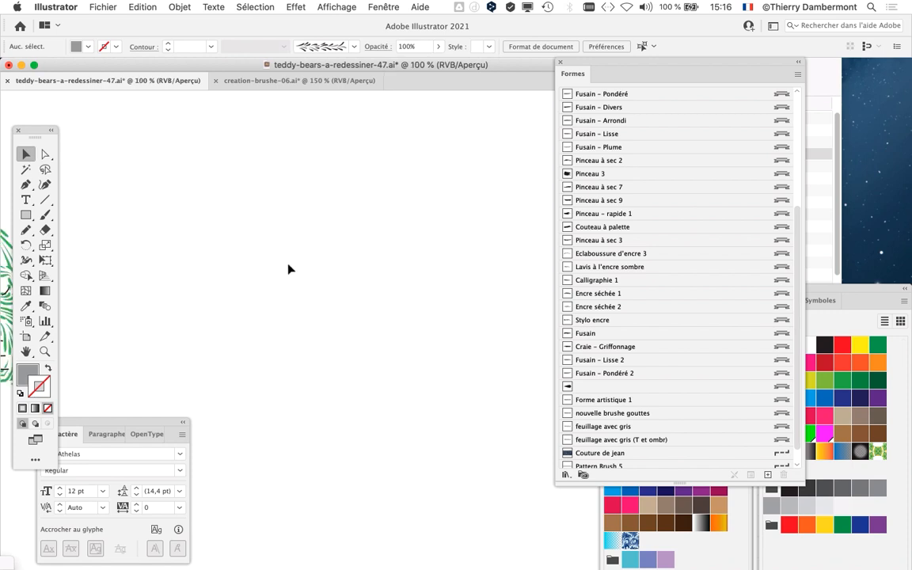
pyautogui.scroll(2, 304, 253)
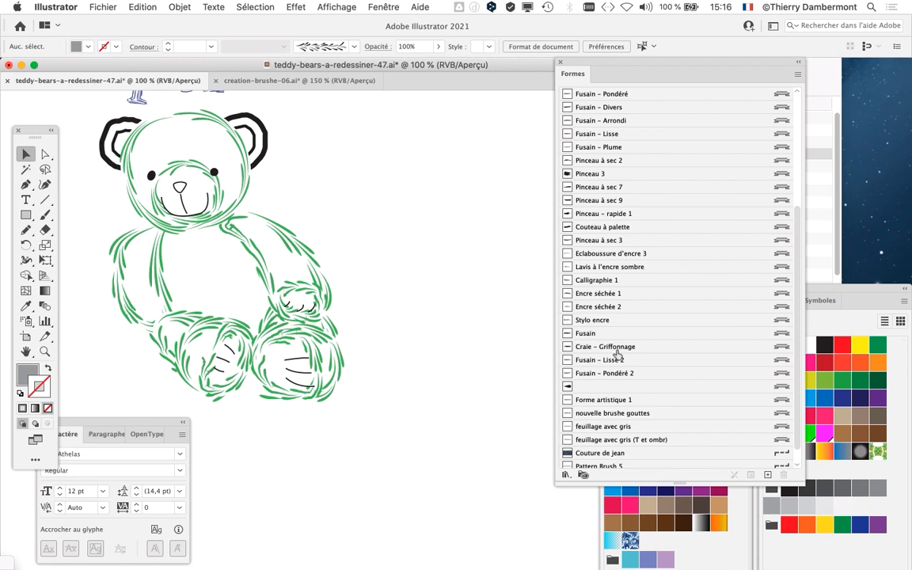
pyautogui.moveTo(599, 68)
pyautogui.mouseDown()
pyautogui.moveTo(538, 49)
pyautogui.moveTo(534, 25)
pyautogui.mouseUp()
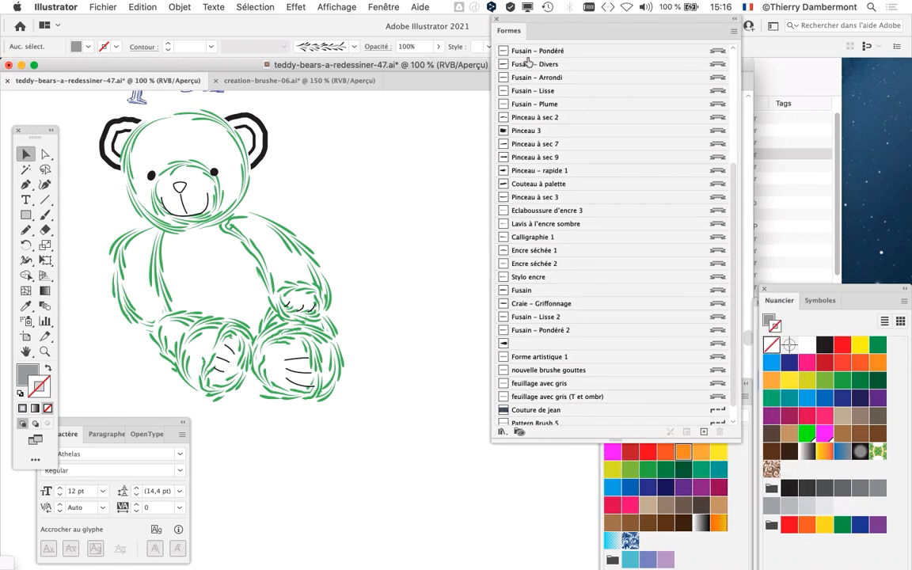
# Step: Examine the teddy bear's underlying paths in outline view, checking the brush used on the arm, and return to preview deselected
pyautogui.scroll(1, 146, 173)
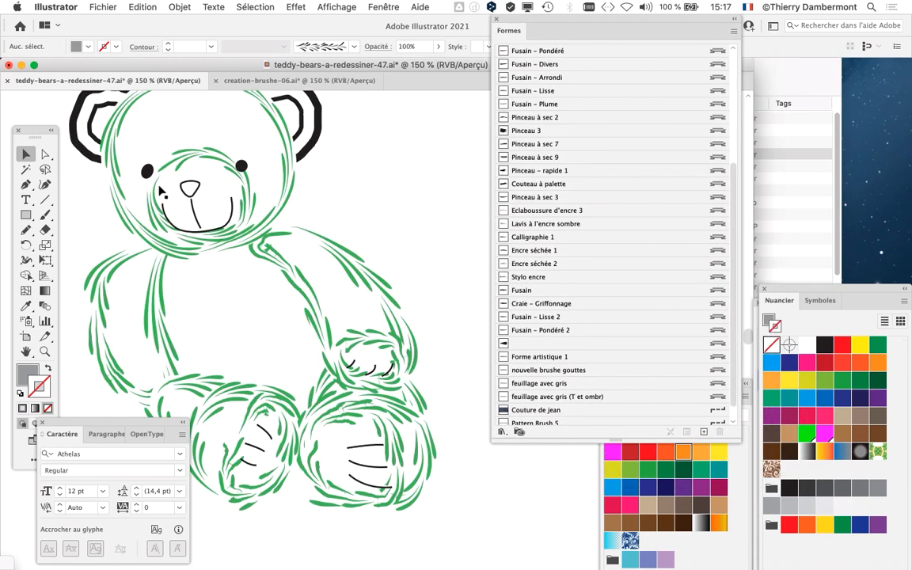
pyautogui.press('super+y')
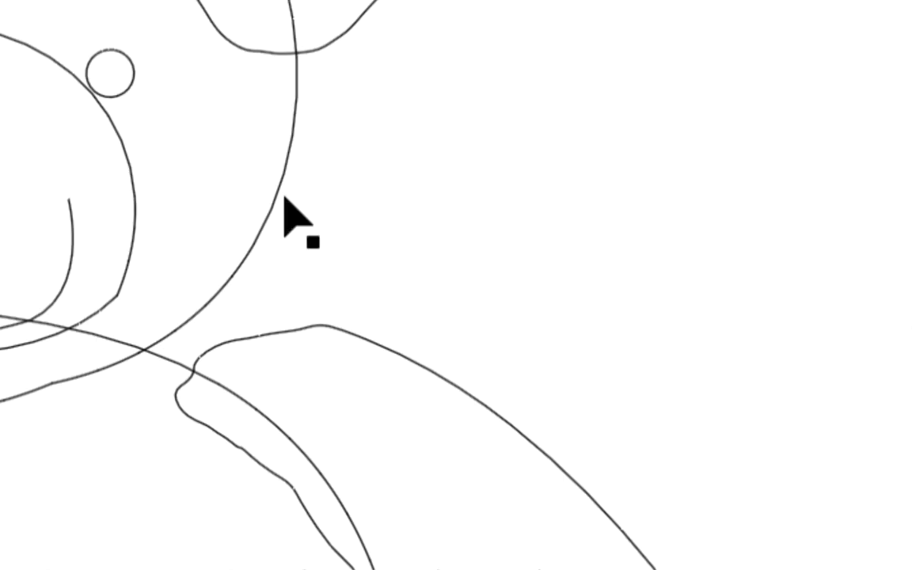
pyautogui.click(296, 226)
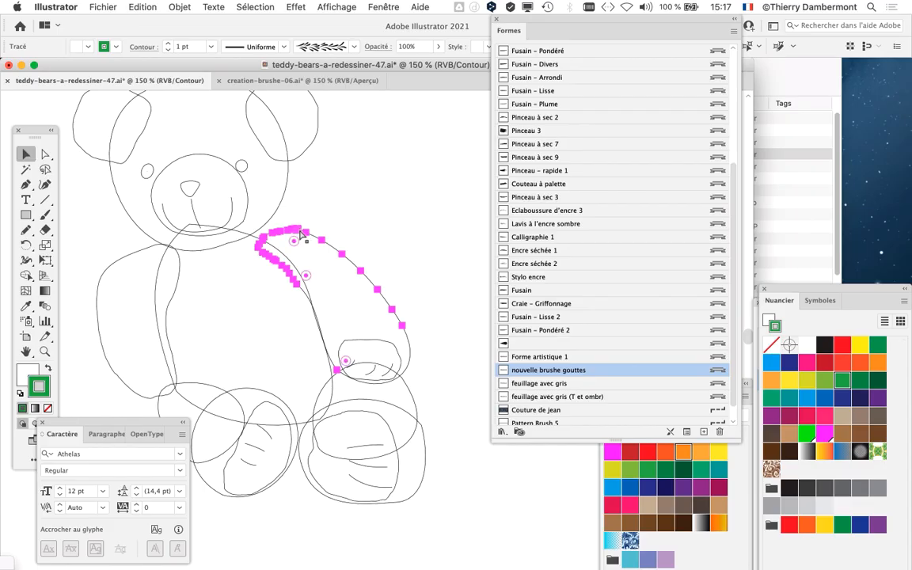
pyautogui.press('super+y')
pyautogui.click(358, 206)
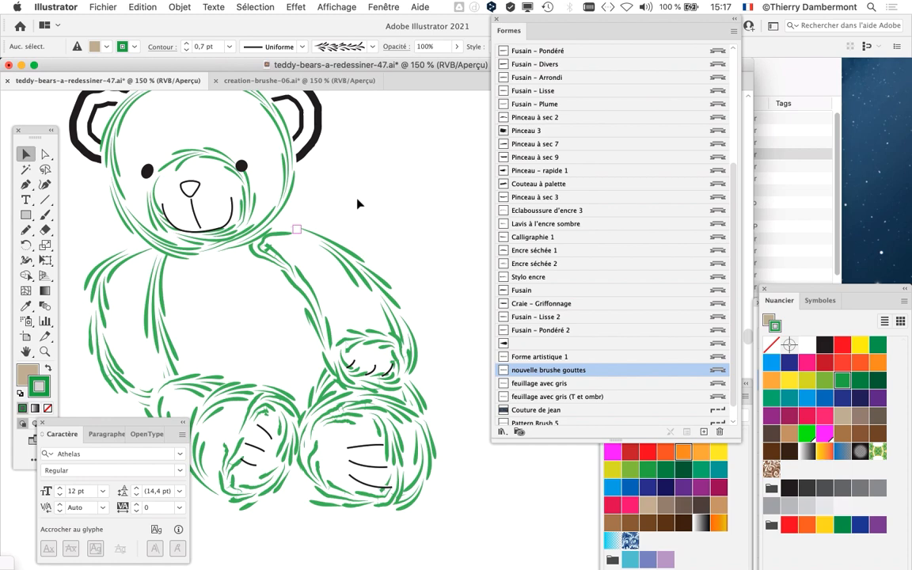
# Step: Select all the teddy bear's green brushed contours and apply the feuillage avec gris (T et ombr) brush to them
pyautogui.scroll(-1, 358, 205)
pyautogui.press('super+a')
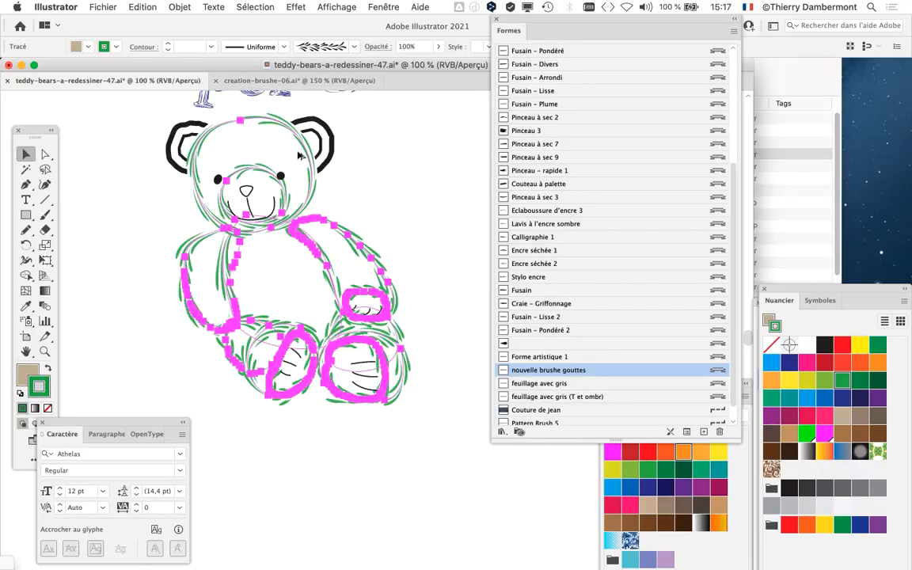
pyautogui.scroll(-2, 310, 200)
pyautogui.scroll(1, 317, 223)
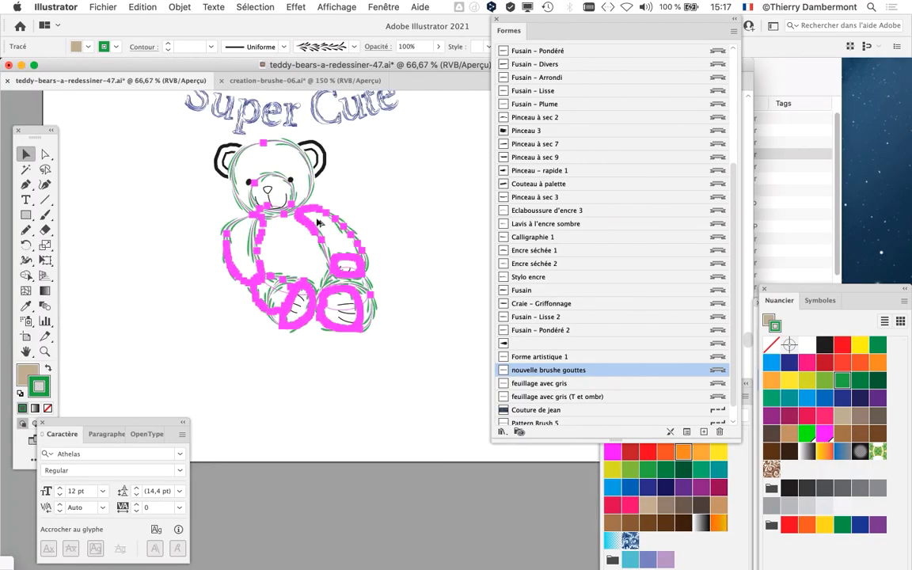
pyautogui.scroll(1, 261, 227)
pyautogui.moveTo(301, 260); pyautogui.dragTo(277, 281)
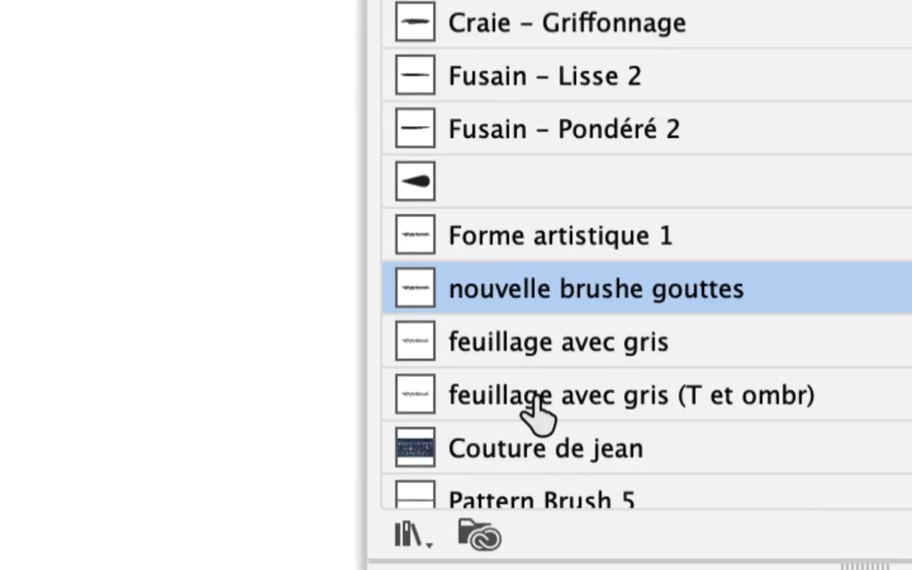
pyautogui.click(534, 398)
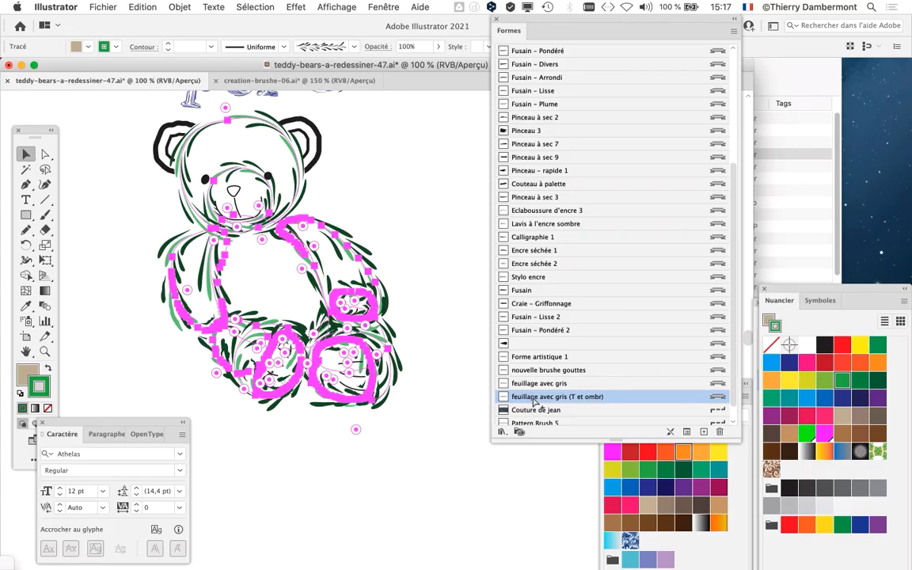
pyautogui.scroll(2, 317, 276)
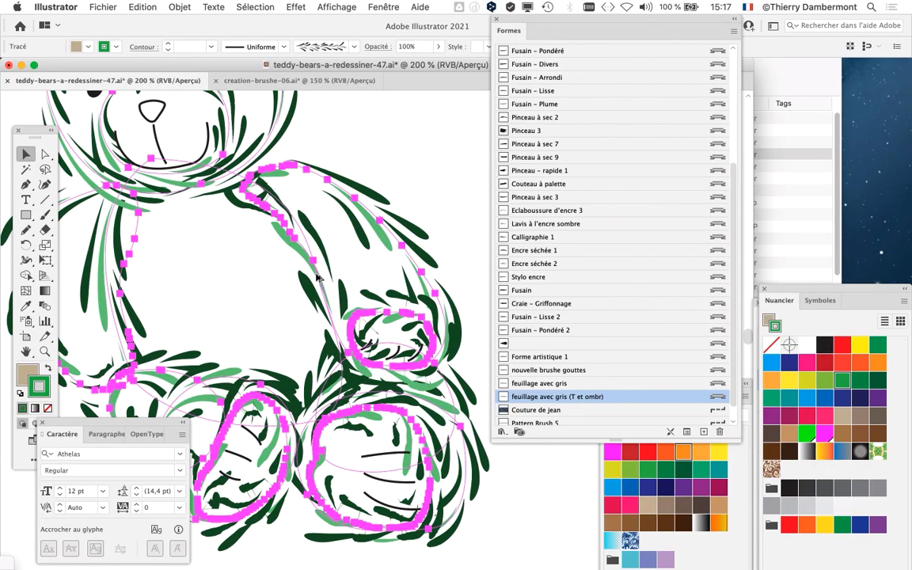
# Step: Try magenta, green and yellow as the stroke colour of the teddy bear's selected brushed contours, settling on teal
pyautogui.scroll(-1, 317, 277)
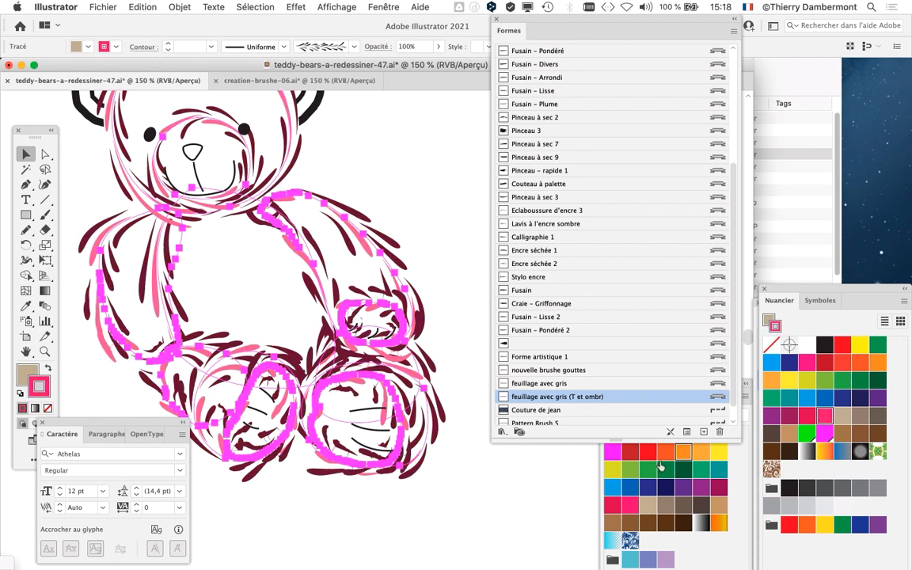
pyautogui.click(610, 443)
pyautogui.click(615, 452)
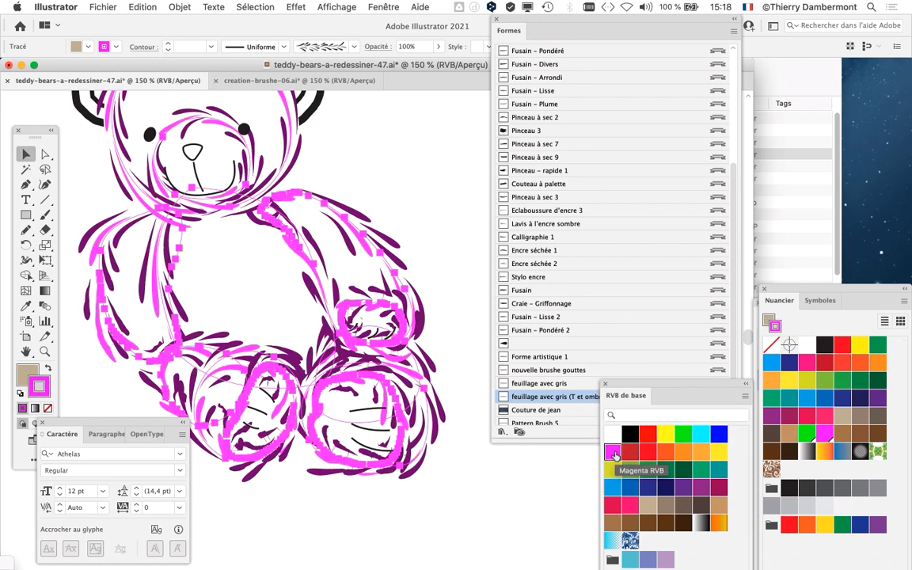
pyautogui.click(665, 435)
pyautogui.click(681, 436)
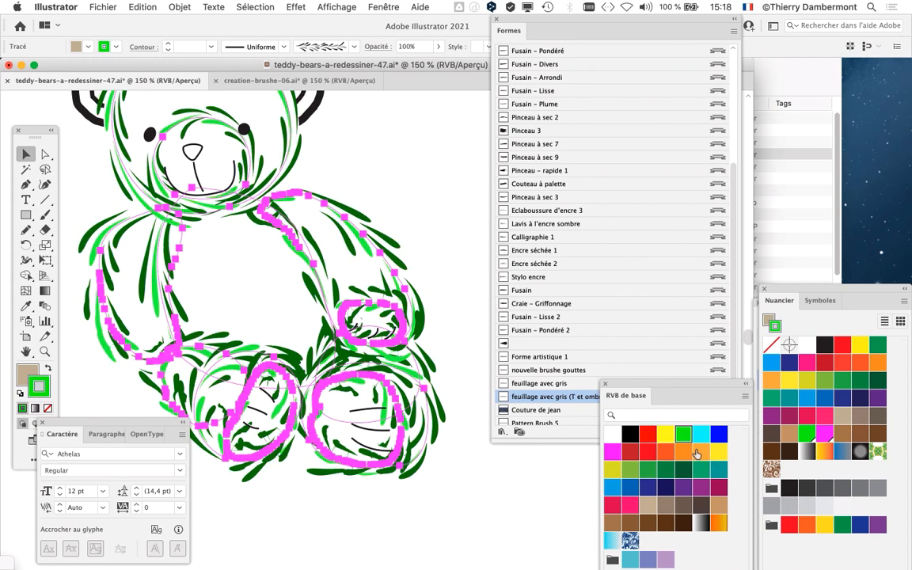
pyautogui.click(718, 452)
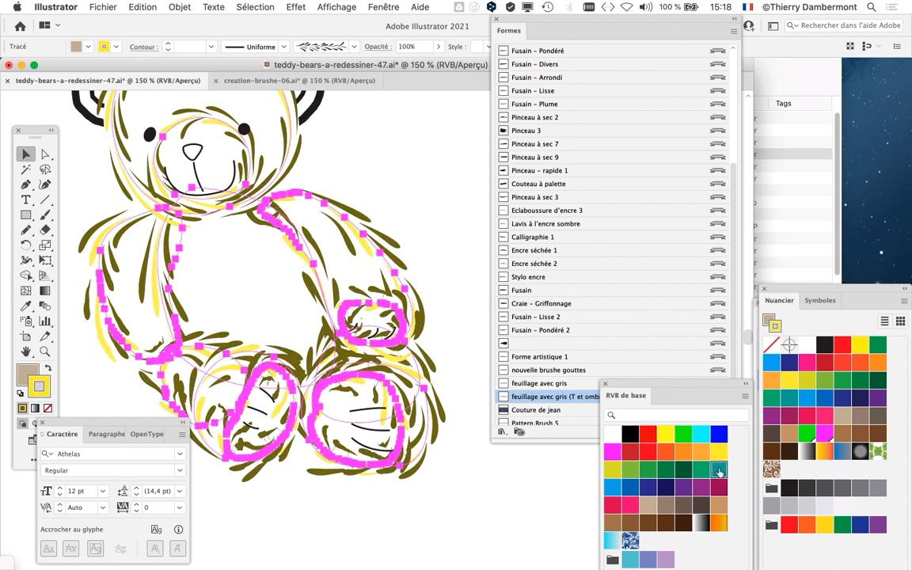
pyautogui.click(717, 469)
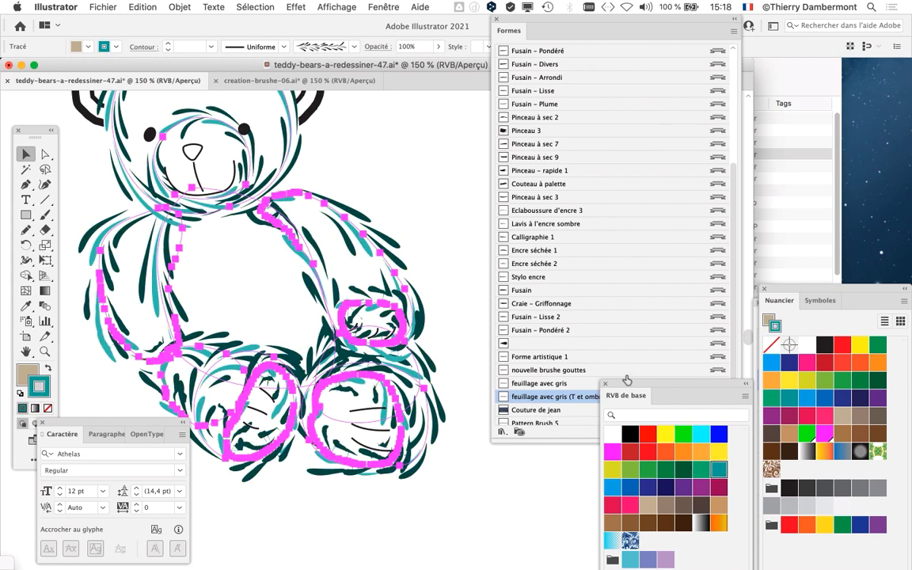
# Step: Reduce the feuillage avec gris (T et ombr) brush's fixed width to 57%, apply the change to the existing contours and deselect them
pyautogui.moveTo(626, 380); pyautogui.dragTo(553, 501)
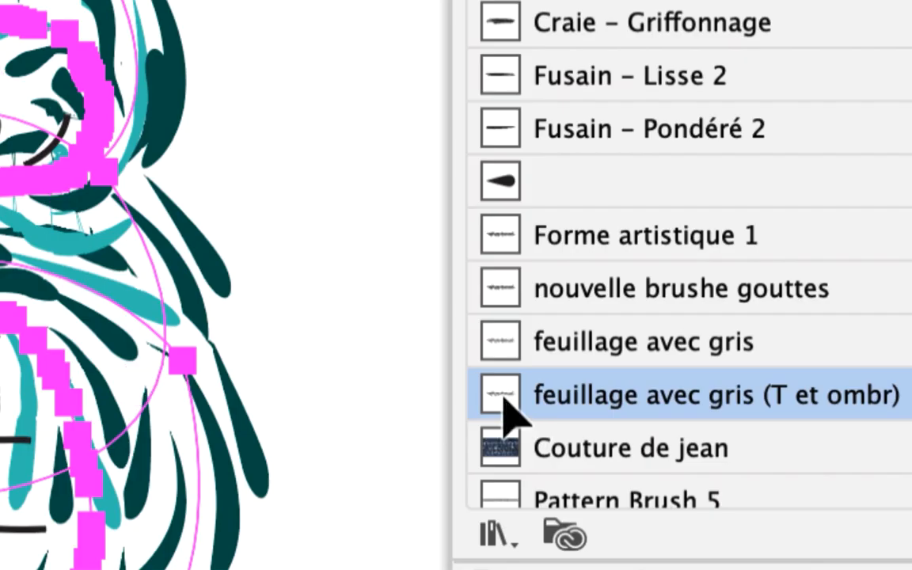
pyautogui.doubleClick(505, 405)
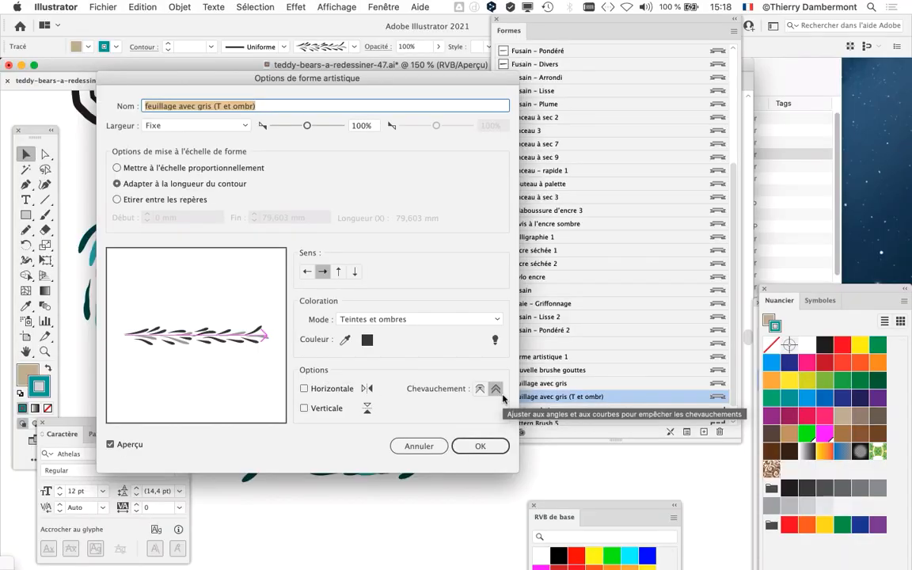
pyautogui.moveTo(295, 82)
pyautogui.mouseDown()
pyautogui.moveTo(671, 48)
pyautogui.moveTo(638, 35)
pyautogui.mouseUp()
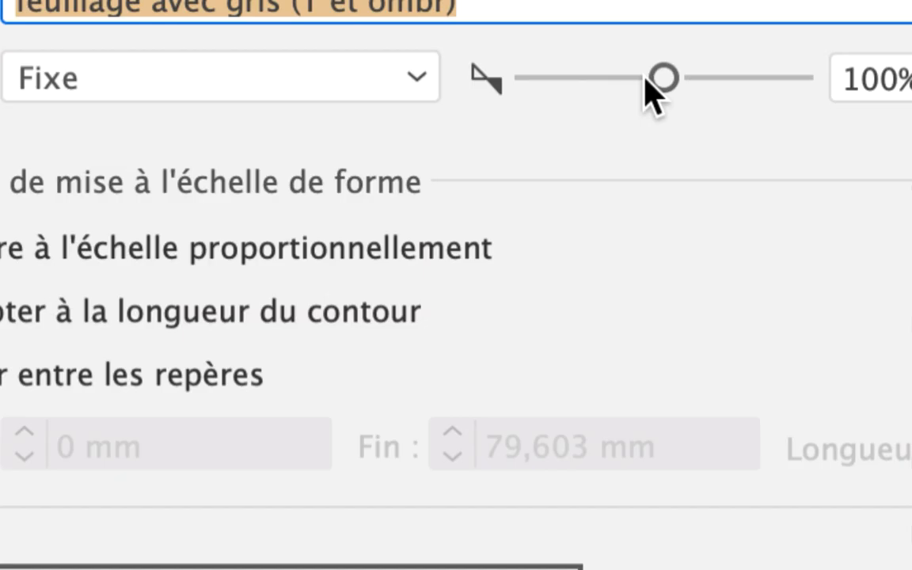
pyautogui.moveTo(646, 78); pyautogui.dragTo(620, 81)
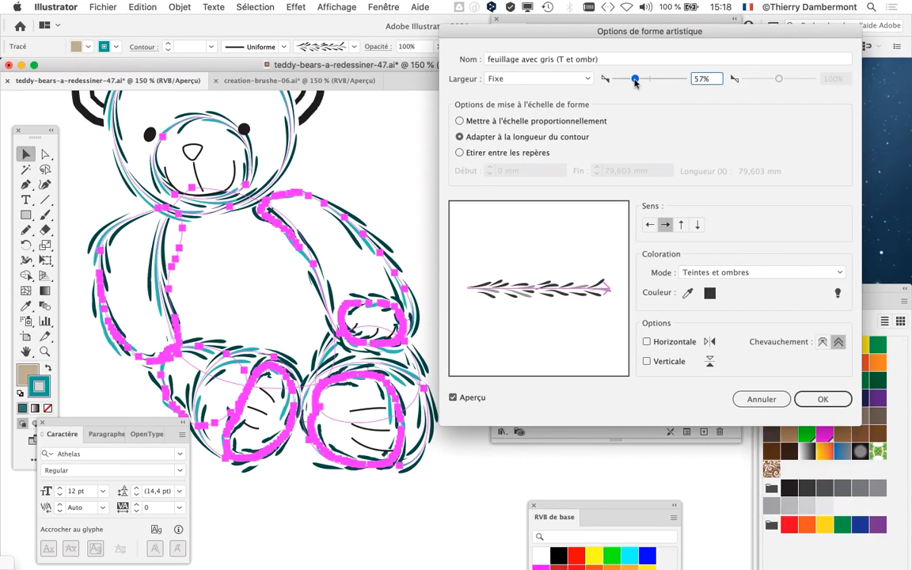
pyautogui.press('Return')
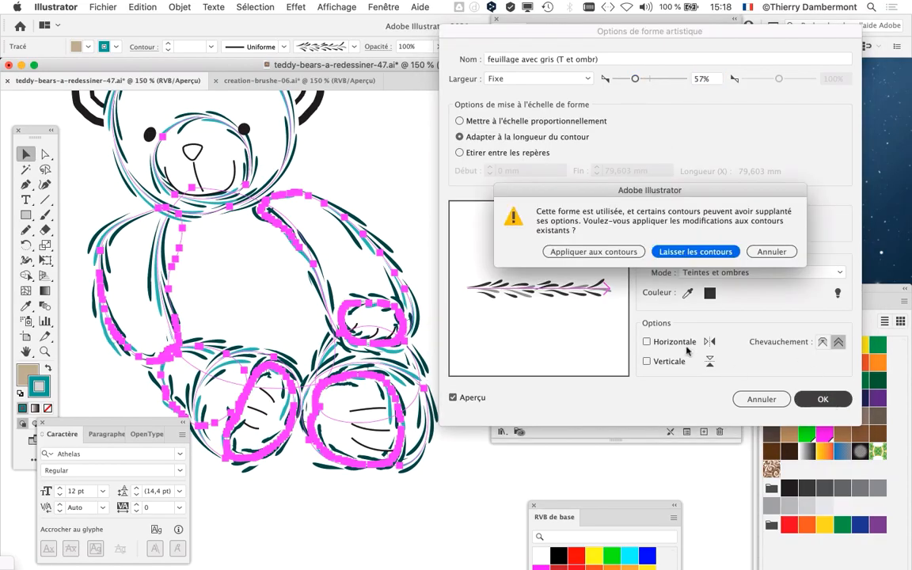
pyautogui.click(532, 226)
pyautogui.click(391, 198)
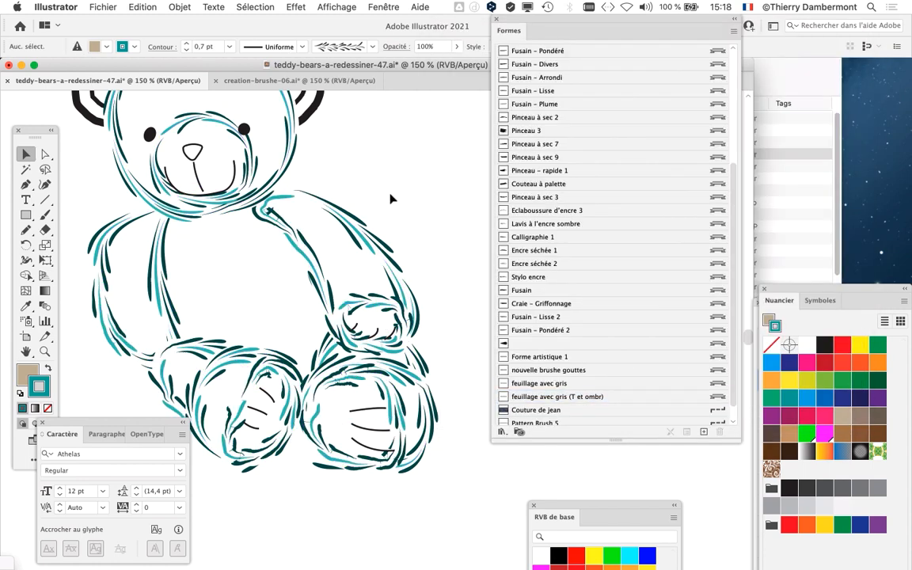
# Step: Examine the jagged strokes on the sole below the bear's hand and inspect that path's anchor points in outline view
pyautogui.scroll(3, 284, 338)
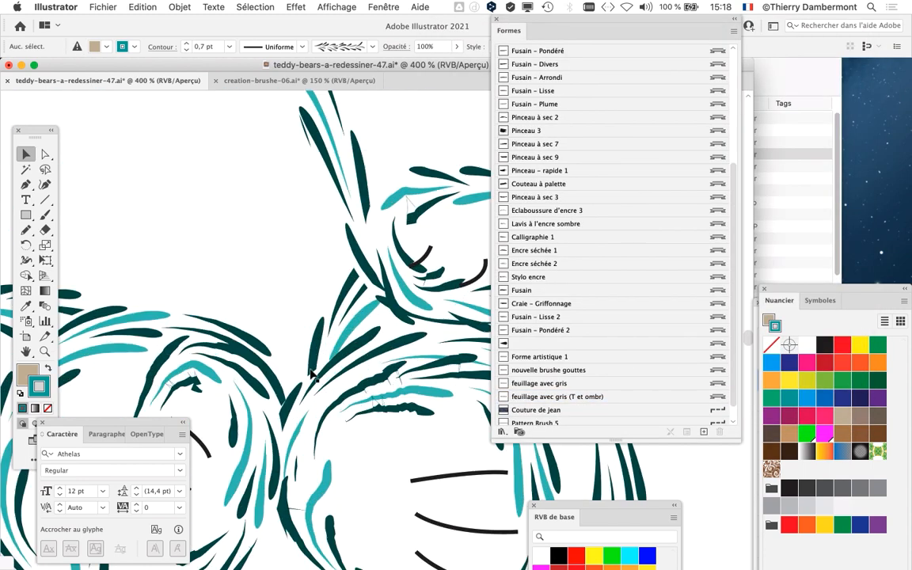
pyautogui.scroll(5, 226, 289)
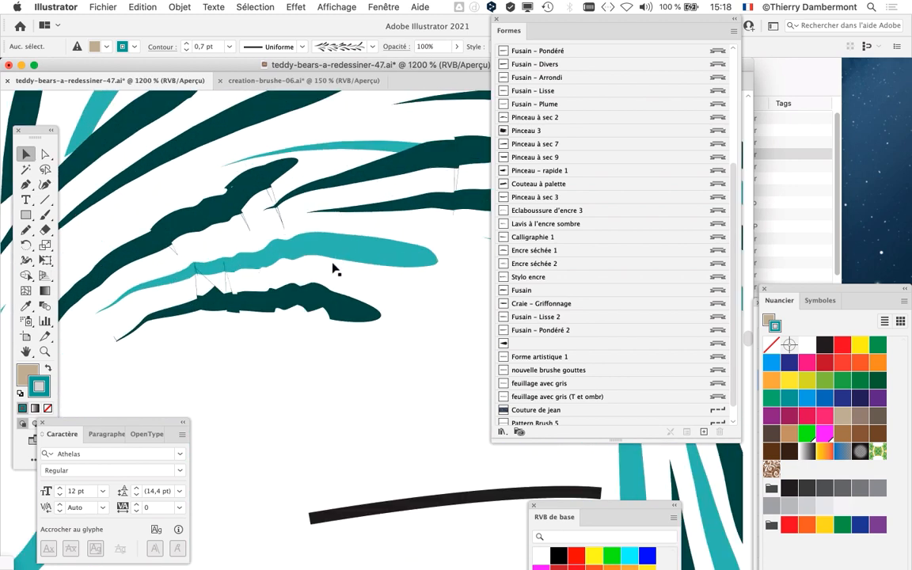
pyautogui.scroll(-3, 332, 269)
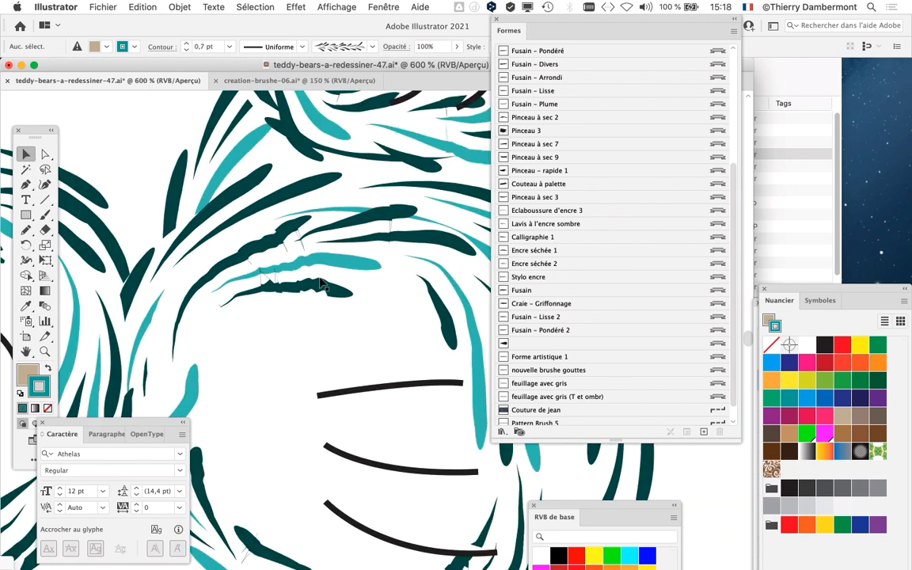
pyautogui.hotkey('ctrl', 'y')
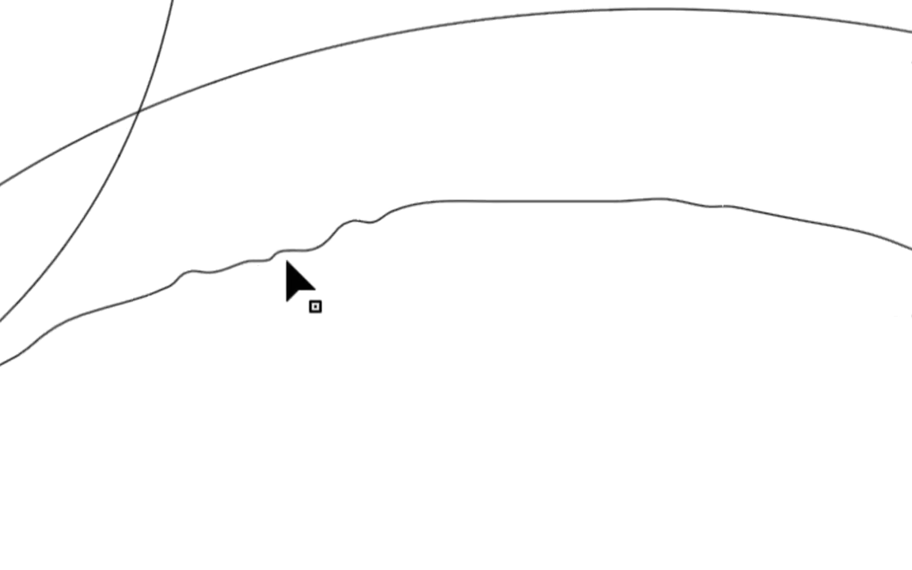
pyautogui.click(401, 212)
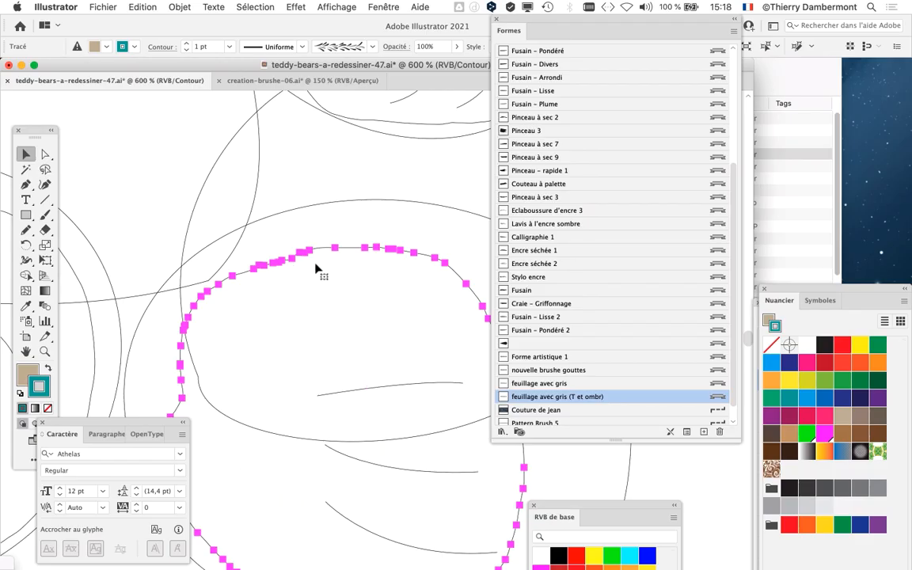
pyautogui.scroll(-5, 331, 244)
pyautogui.scroll(2, 364, 348)
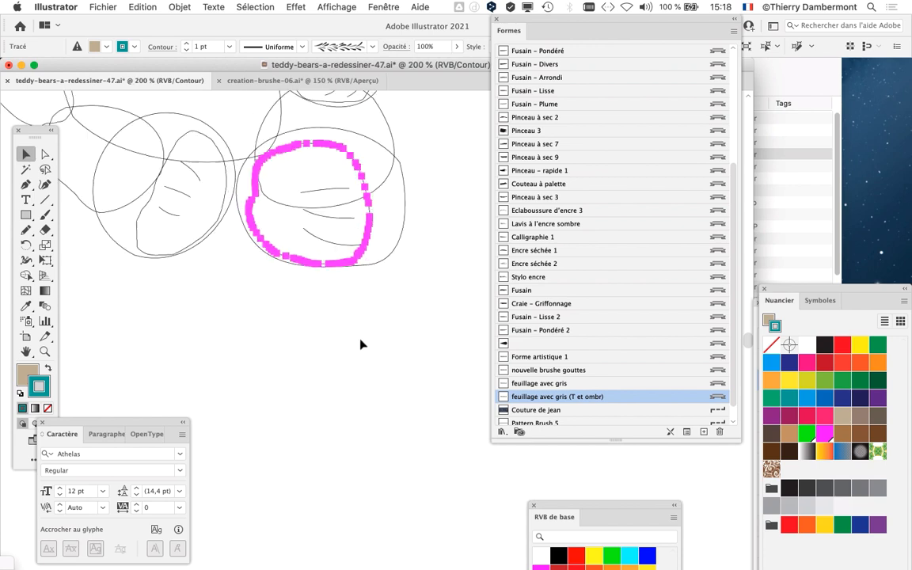
pyautogui.moveTo(344, 326); pyautogui.dragTo(401, 430)
pyautogui.click(401, 431)
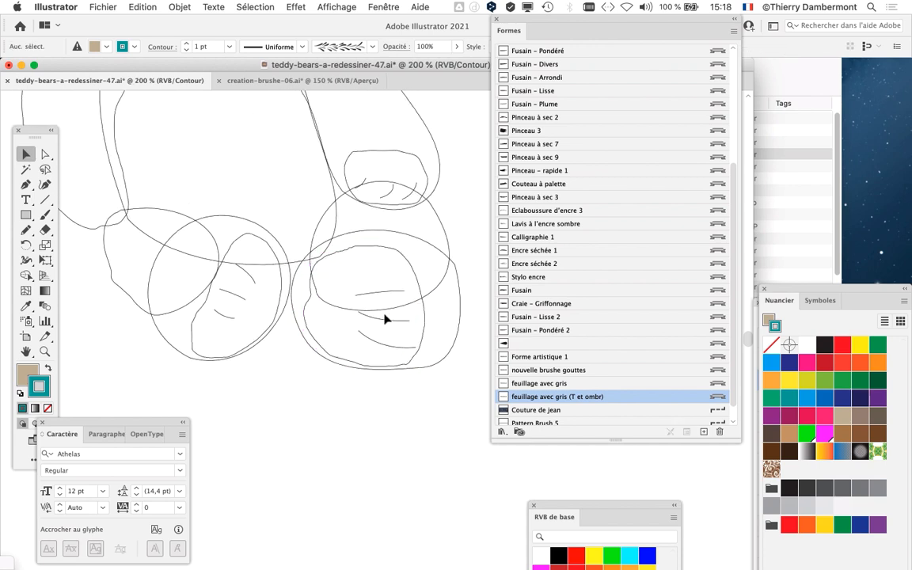
# Step: Simplify the irregular sole path of the foot below the bear's hand, deselect it and return to preview
pyautogui.click(363, 252)
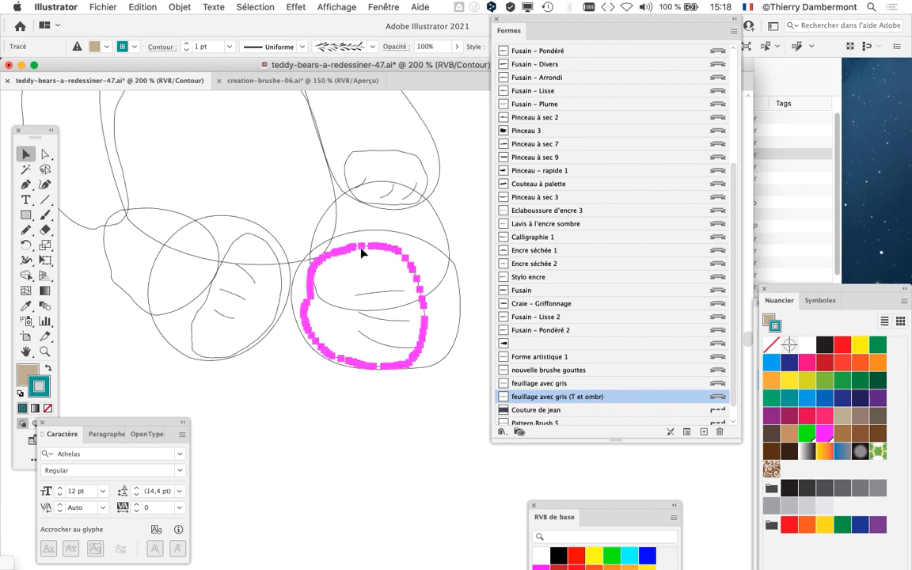
pyautogui.click(180, 7)
pyautogui.moveTo(200, 288)
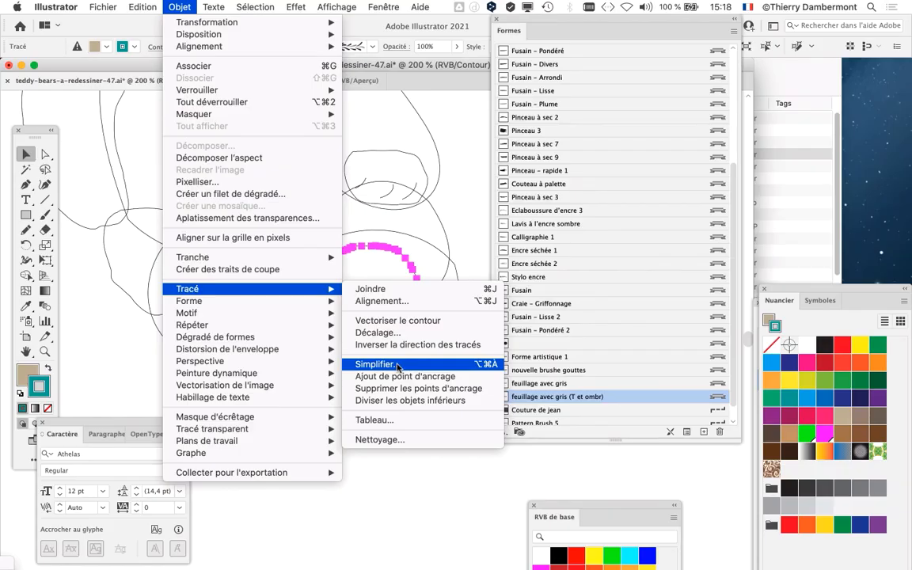
pyautogui.click(395, 364)
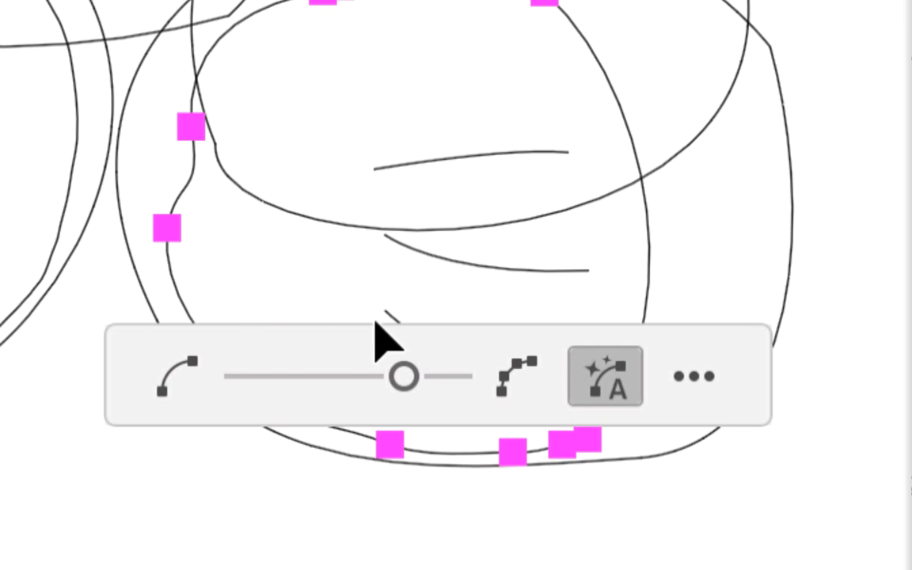
pyautogui.moveTo(403, 376); pyautogui.dragTo(357, 371)
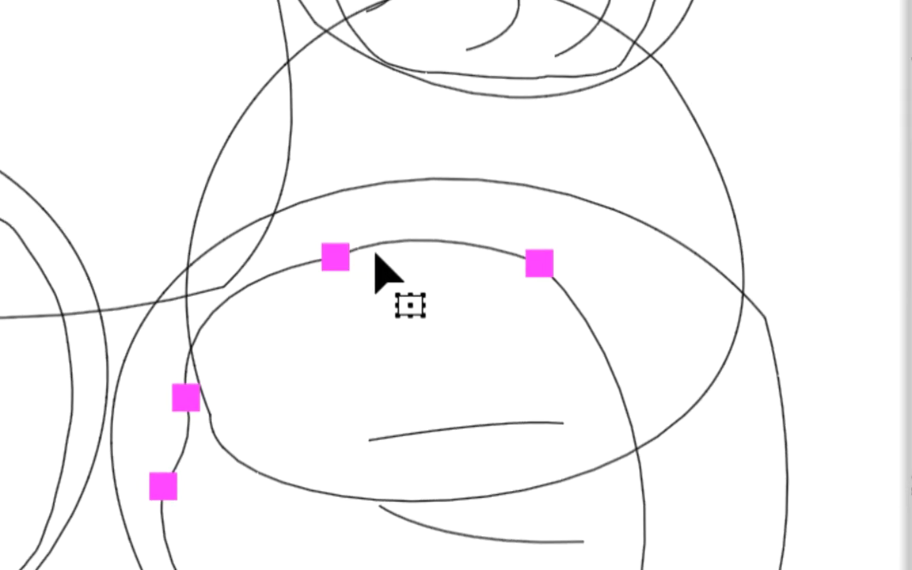
pyautogui.click(325, 345)
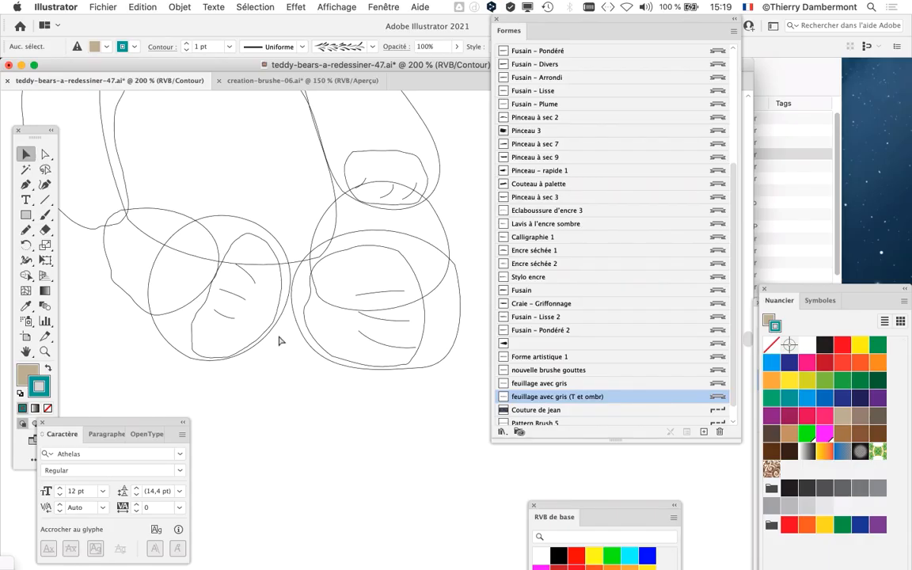
pyautogui.press('super+y')
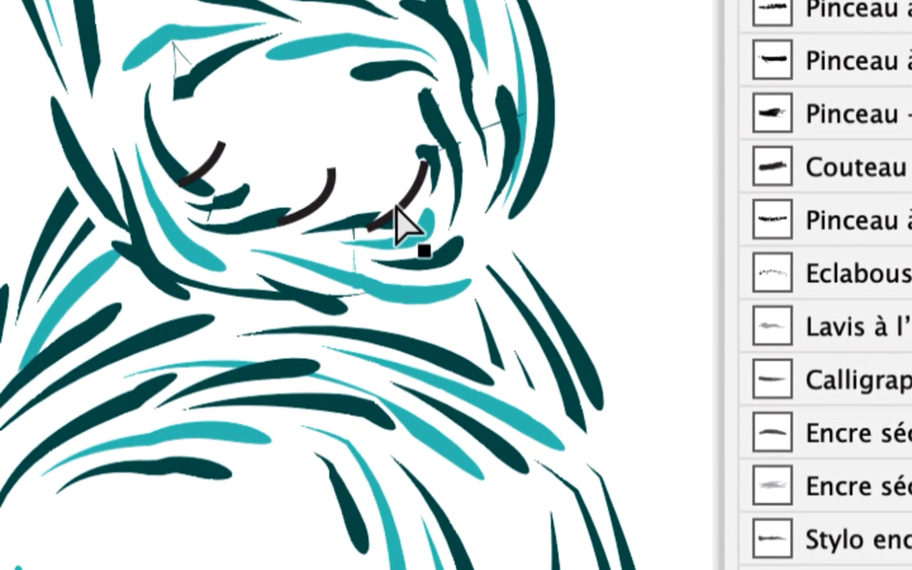
# Step: In outline view, simplify the pad path inside the bear's hand with automatic simplification and deselect it
pyautogui.press('super+y')
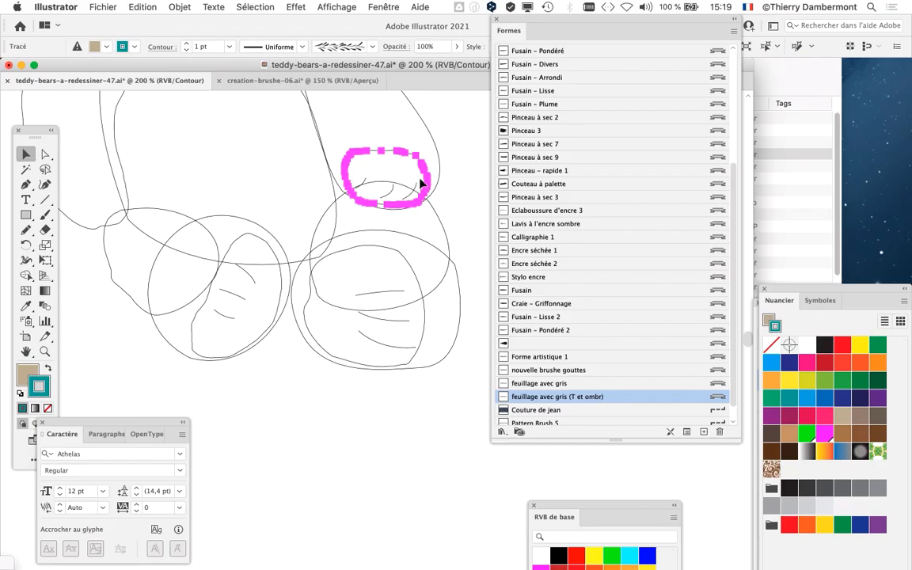
pyautogui.scroll(2, 407, 194)
pyautogui.moveTo(313, 199); pyautogui.dragTo(266, 278)
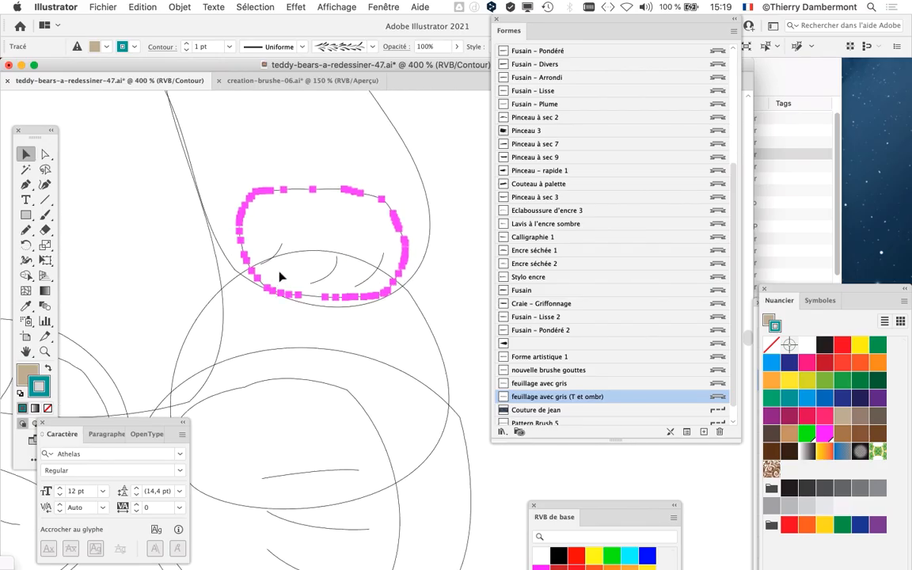
pyautogui.scroll(1, 280, 276)
pyautogui.click(179, 6)
pyautogui.moveTo(200, 300)
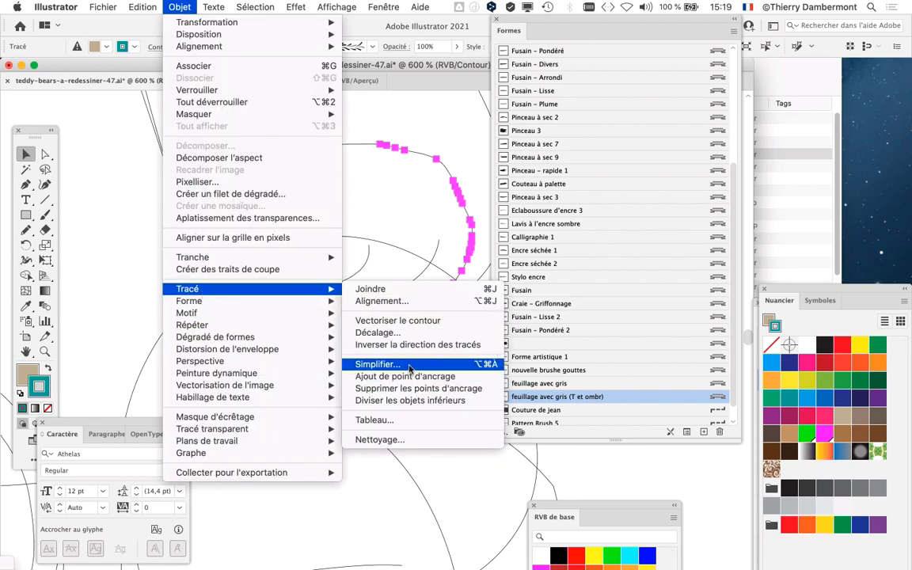
pyautogui.click(409, 367)
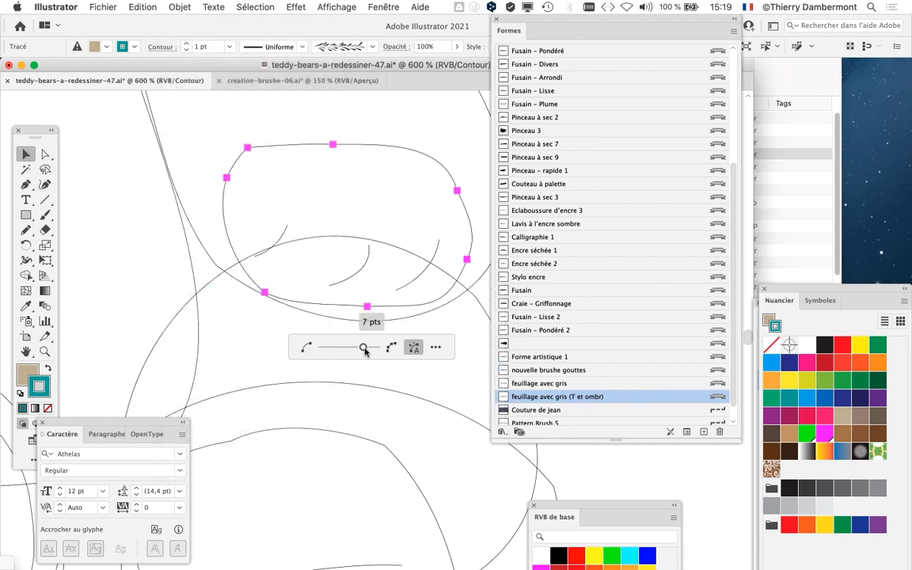
pyautogui.click(606, 464)
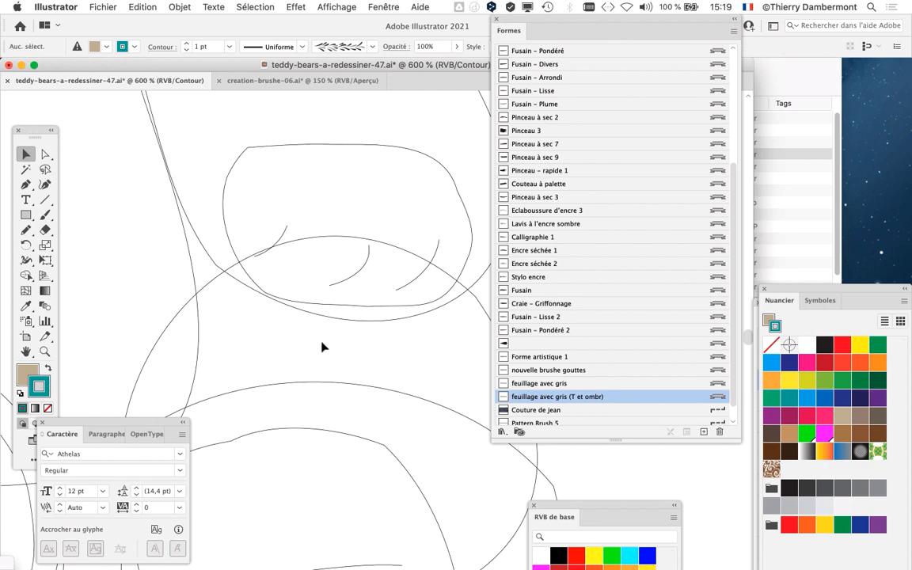
# Step: Move the brush list clear of the drawing and check the simplified contours on the bear's body in preview
pyautogui.scroll(-2, 322, 347)
pyautogui.moveTo(535, 21); pyautogui.dragTo(754, 79)
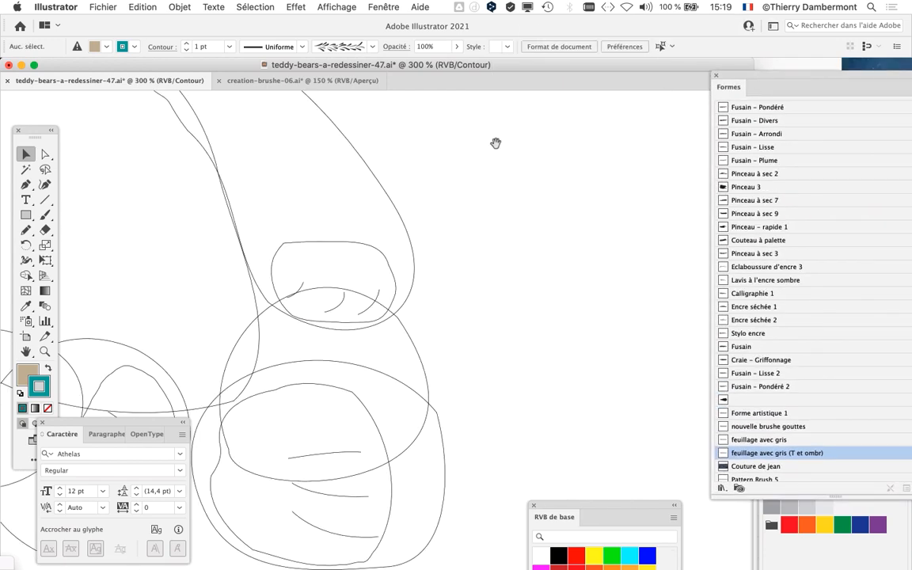
pyautogui.moveTo(495, 143); pyautogui.dragTo(617, 177)
pyautogui.scroll(-1, 283, 301)
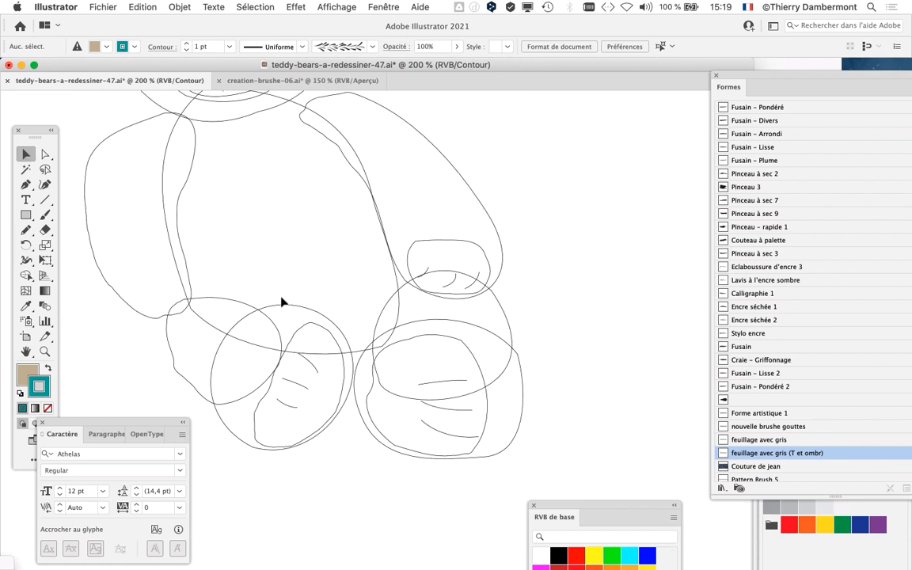
pyautogui.press('super+y')
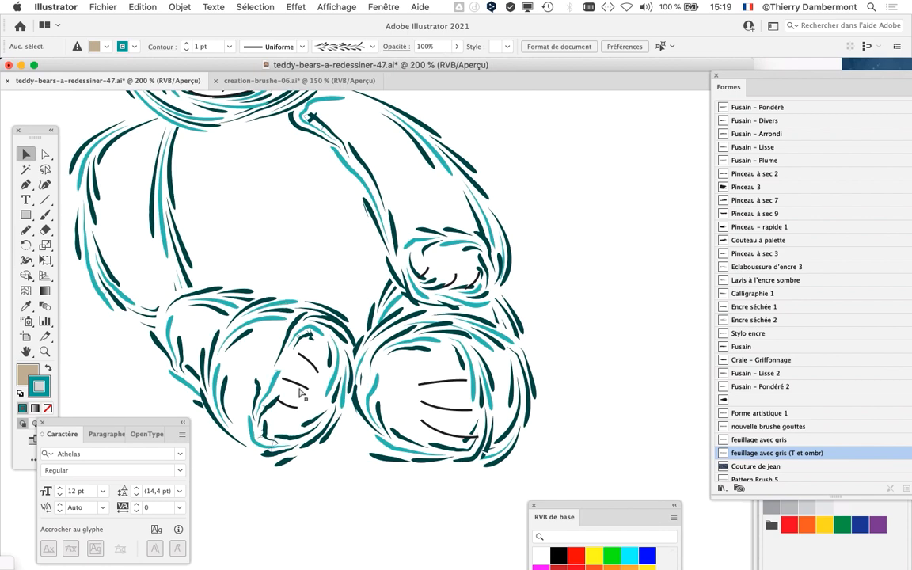
# Step: Return to outline view and simplify the tilted sole path of the bear's other foot with automatic simplification
pyautogui.press('super+y')
pyautogui.scroll(2, 255, 420)
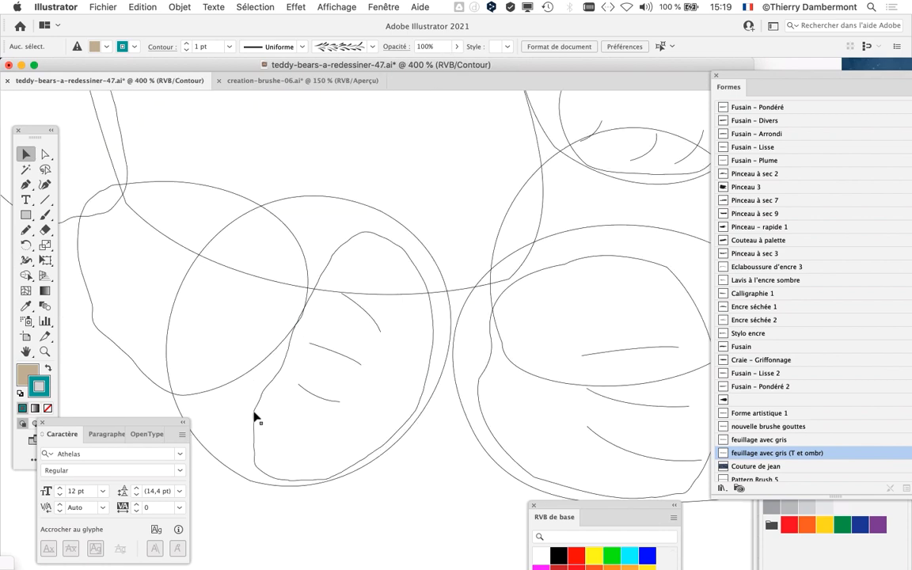
pyautogui.click(259, 408)
pyautogui.click(180, 7)
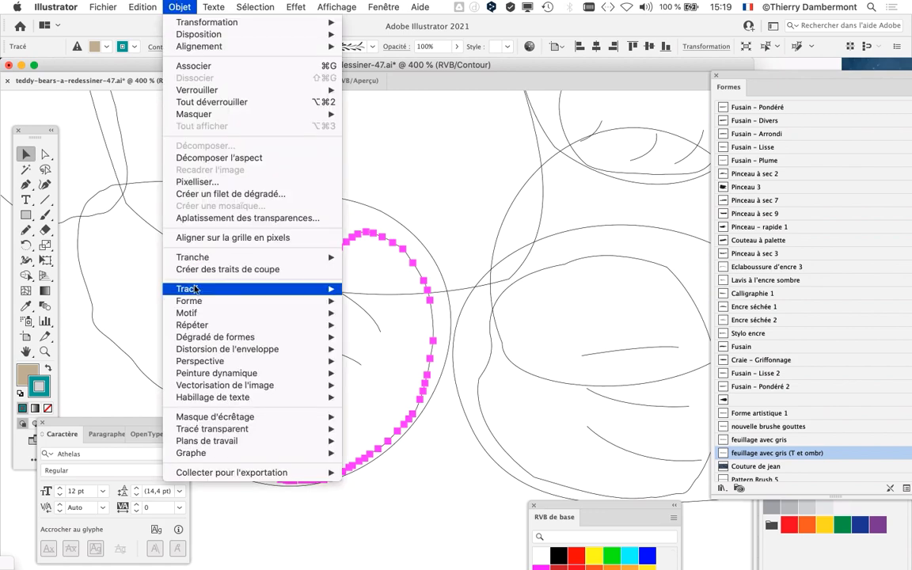
pyautogui.moveTo(237, 288)
pyautogui.click(408, 363)
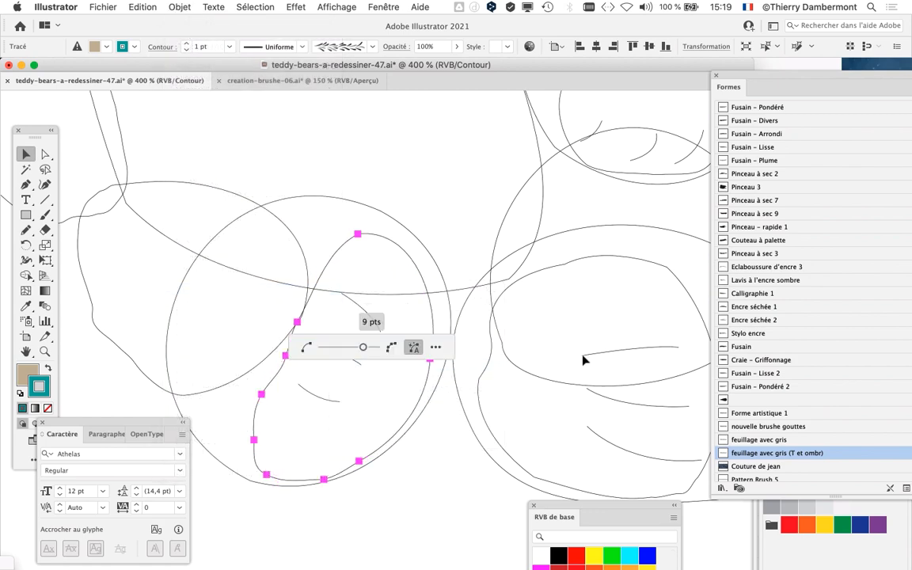
# Step: Deselect the simplified sole path, return to preview and examine the brushed strokes on the bear's body, hand and feet
pyautogui.click(430, 466)
pyautogui.press('super+minus')
pyautogui.press('super+minus')
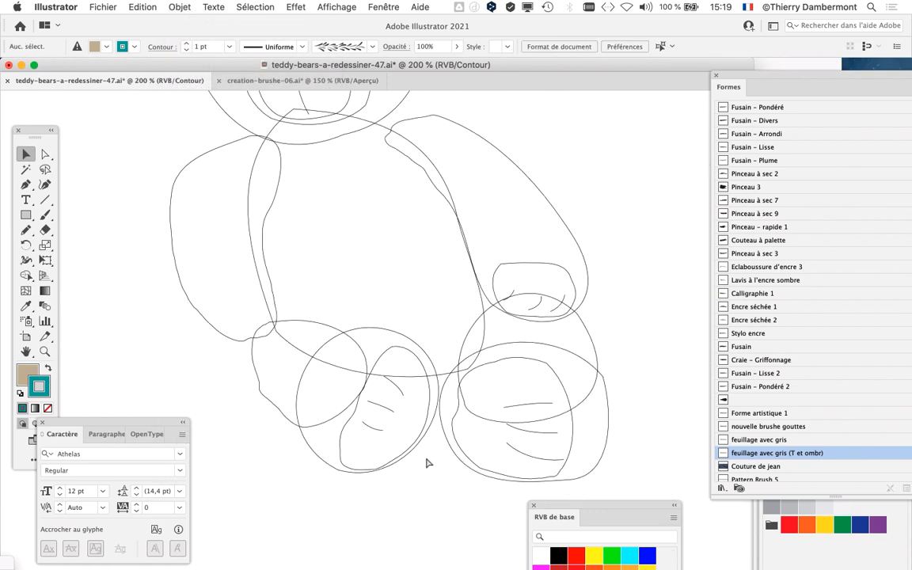
pyautogui.press('super+y')
pyautogui.press('super+minus')
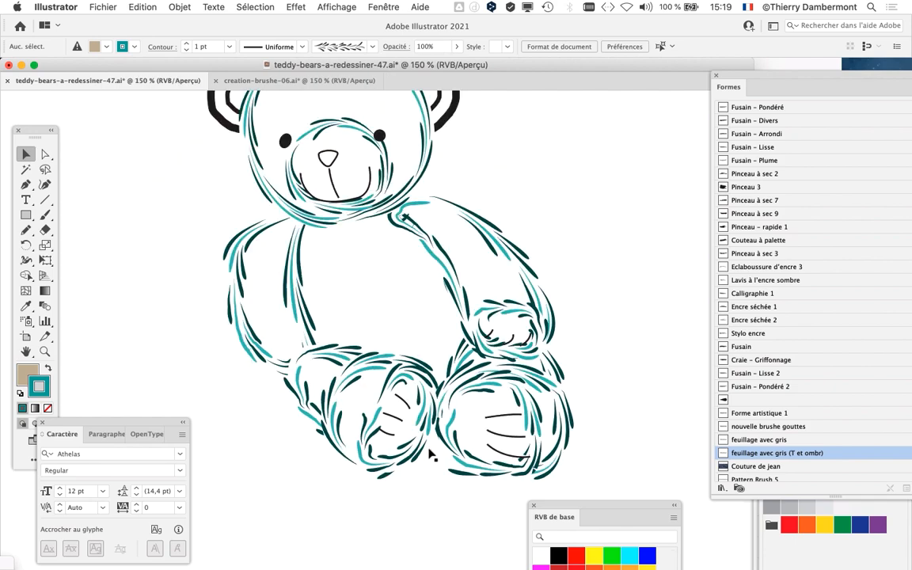
pyautogui.scroll(2, 513, 361)
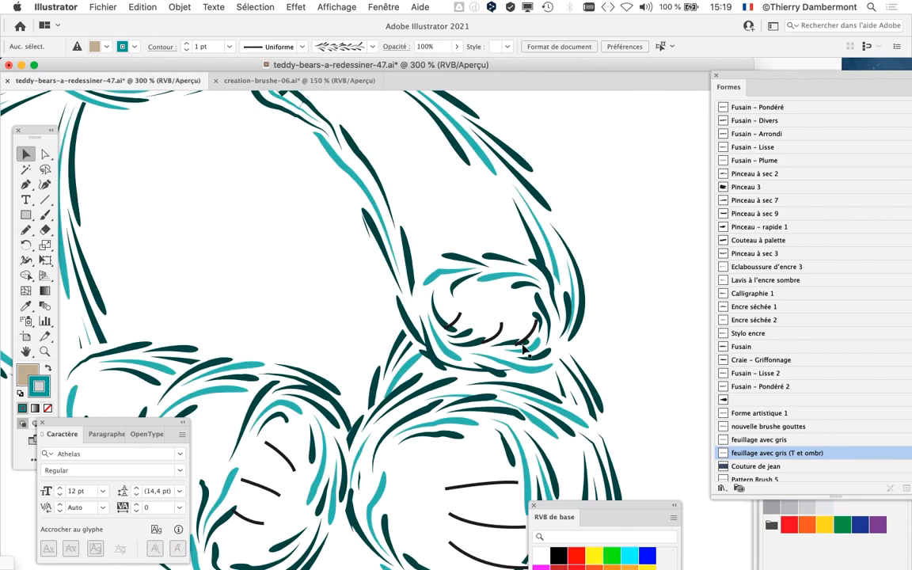
pyautogui.scroll(-2, 520, 353)
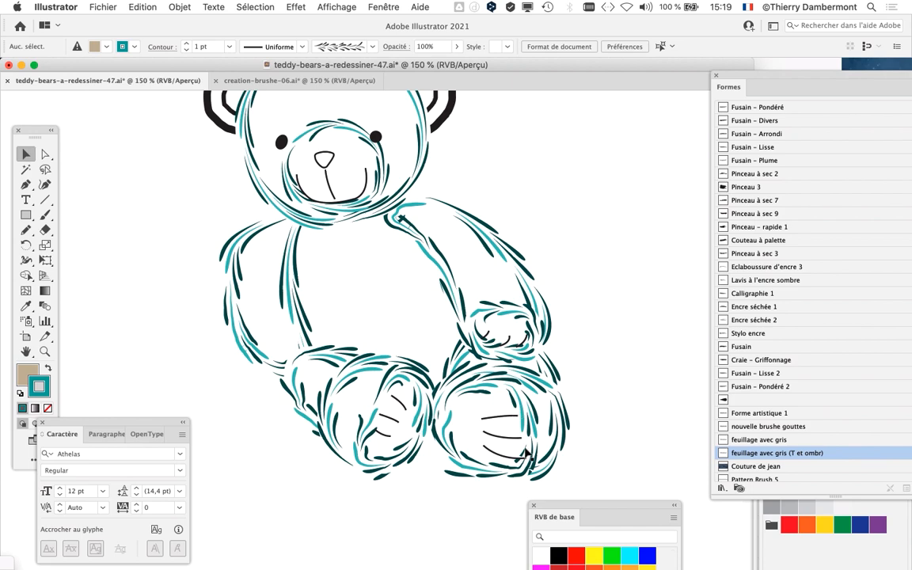
pyautogui.scroll(2, 525, 455)
pyautogui.scroll(-2, 525, 455)
pyautogui.scroll(-2, 331, 393)
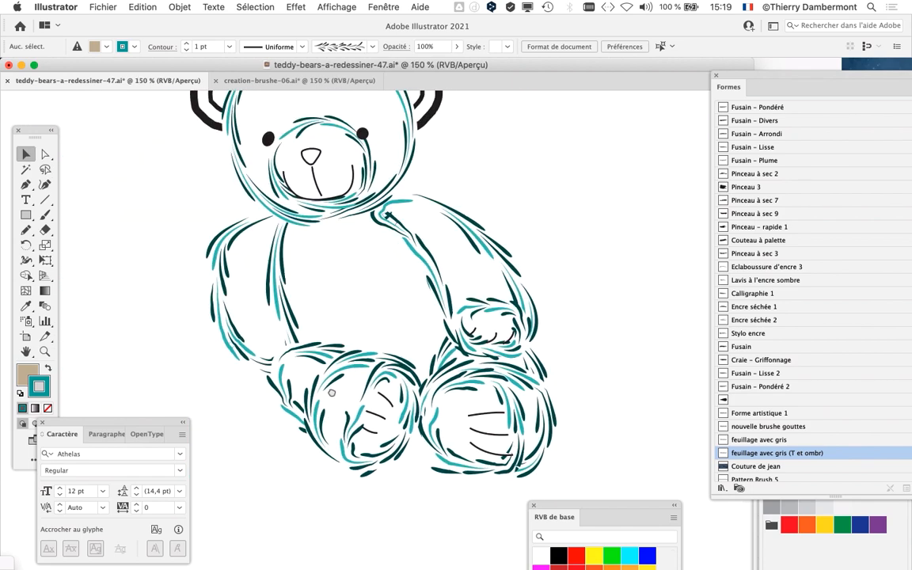
# Step: Select the inner sole paths of both feet together with the help of outline view, and return to preview
pyautogui.scroll(-3, 332, 393)
pyautogui.hscroll(5, 332, 393)
pyautogui.click(383, 335)
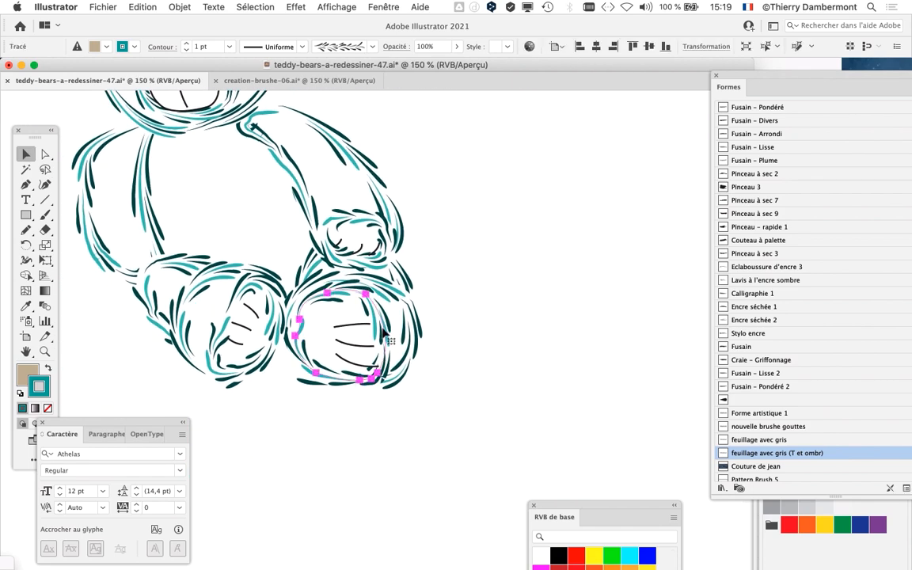
pyautogui.scroll(2, 383, 335)
pyautogui.hscroll(-5, 383, 325)
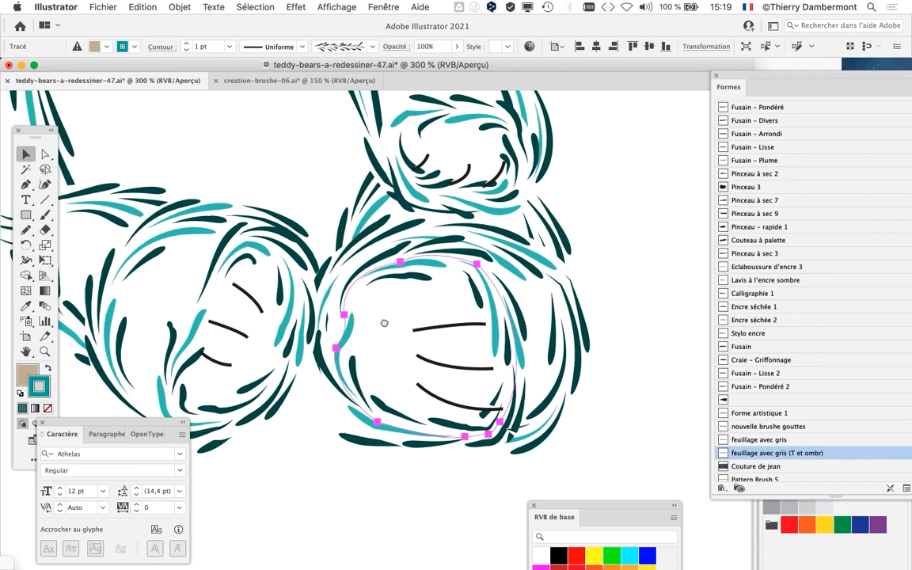
pyautogui.press('super+y')
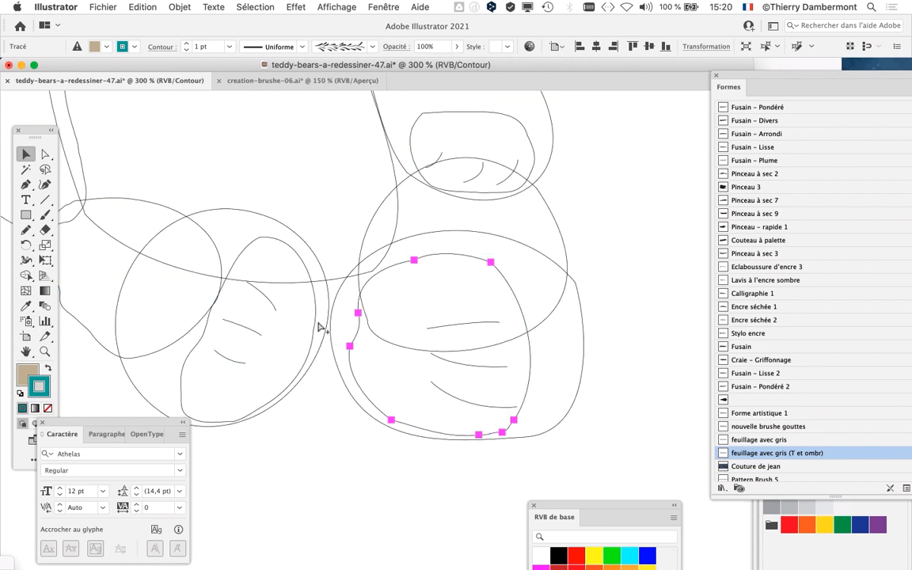
pyautogui.press('v')
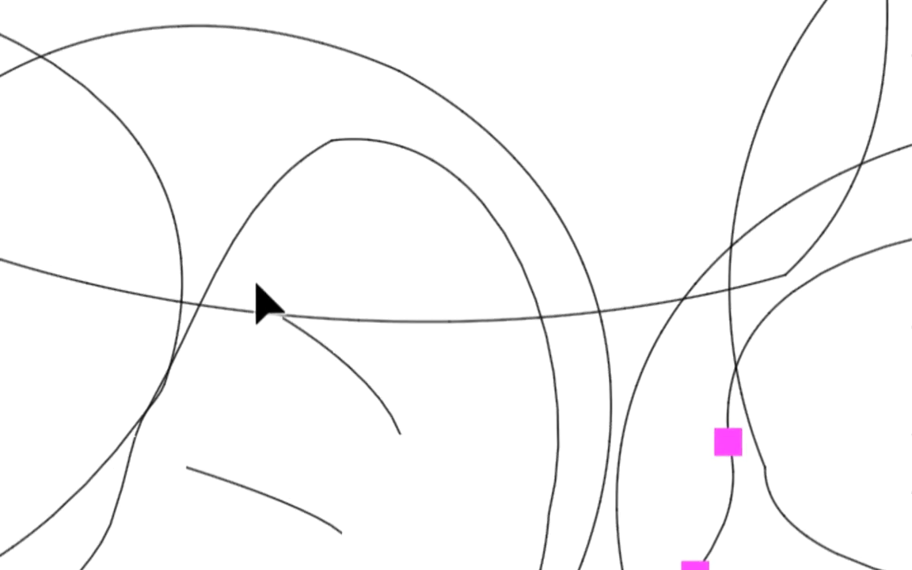
pyautogui.click(251, 274)
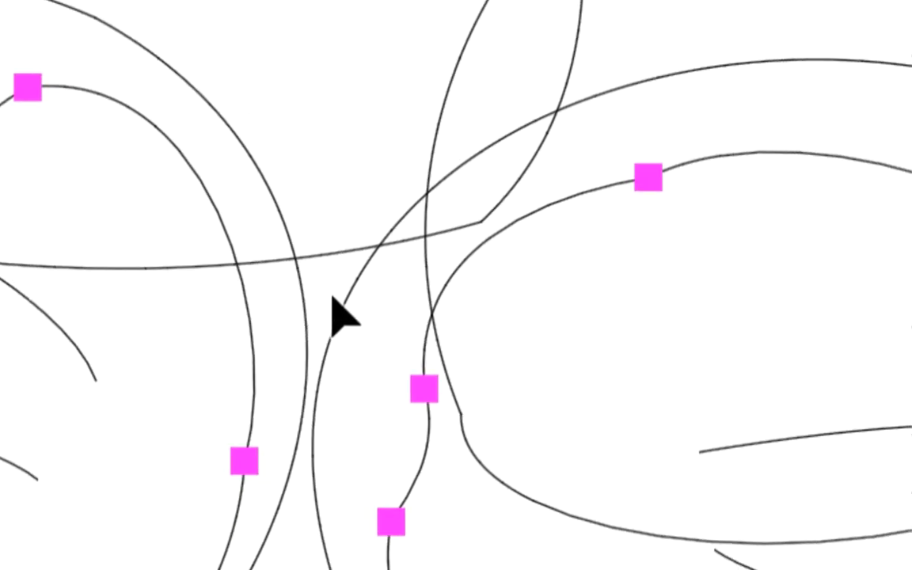
pyautogui.press('a')
pyautogui.press('v')
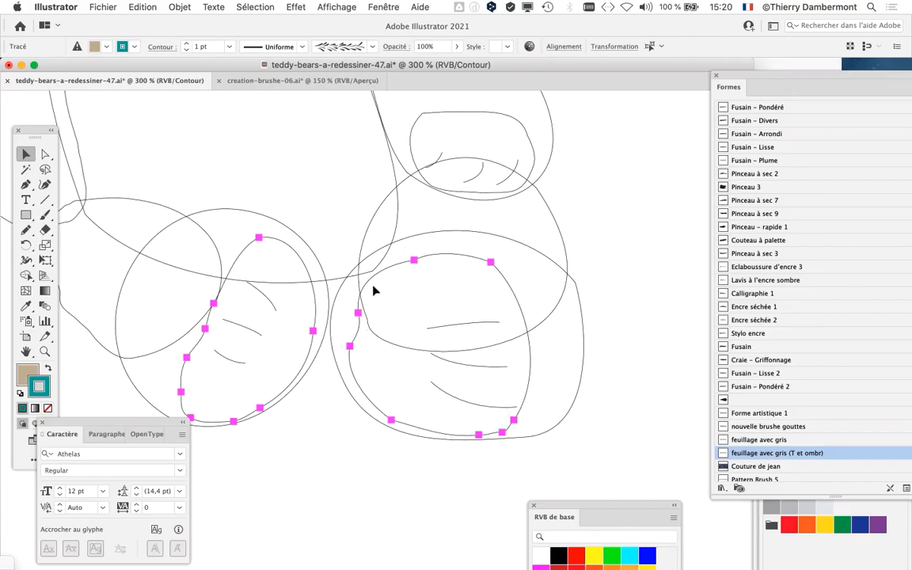
pyautogui.scroll(-1, 357, 370)
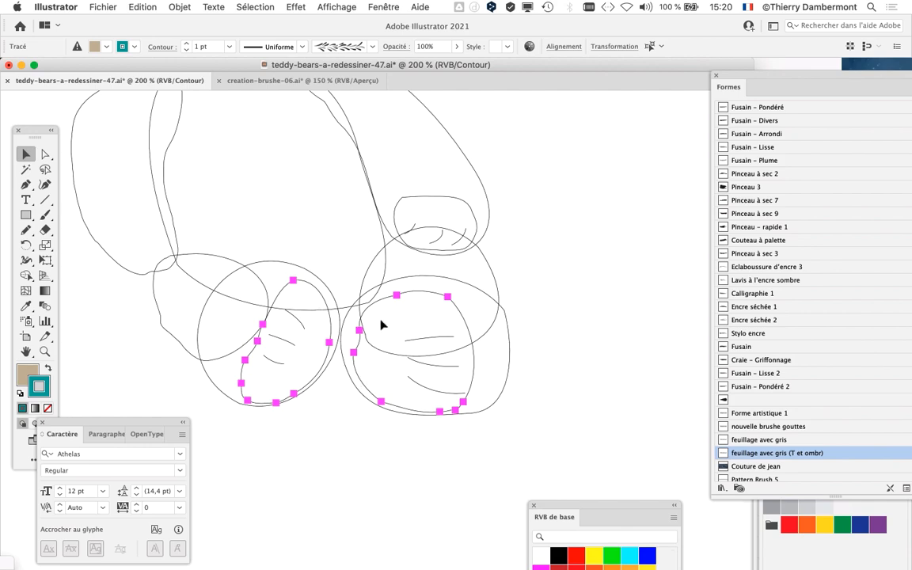
pyautogui.press('super+y')
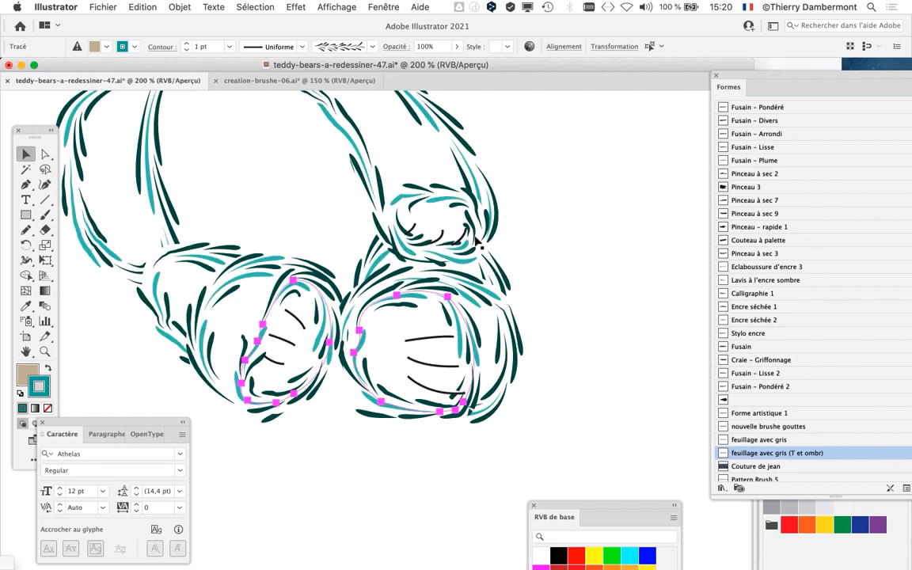
# Step: Show the stroke settings, set both sole paths' weight to 0,5 pt and move the settings clear of the drawing
pyautogui.click(383, 6)
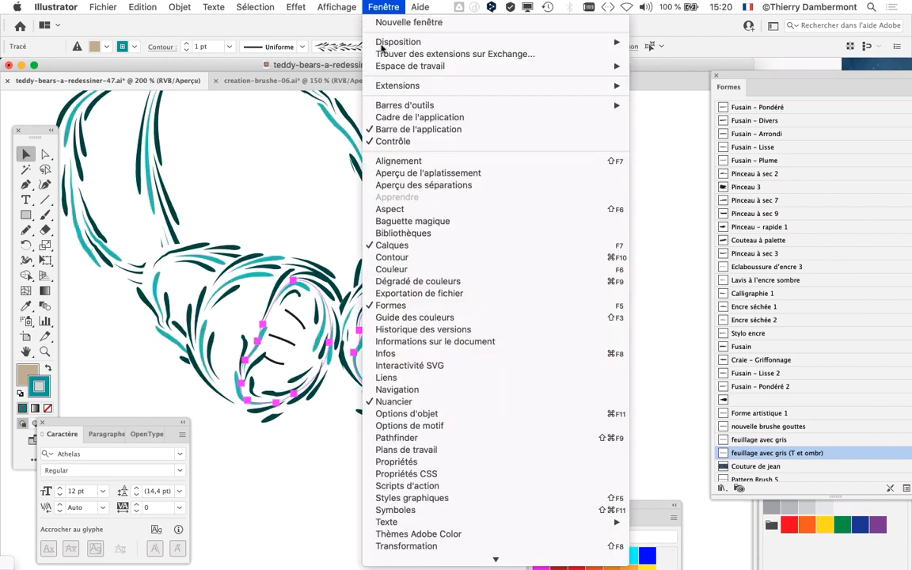
pyautogui.click(412, 257)
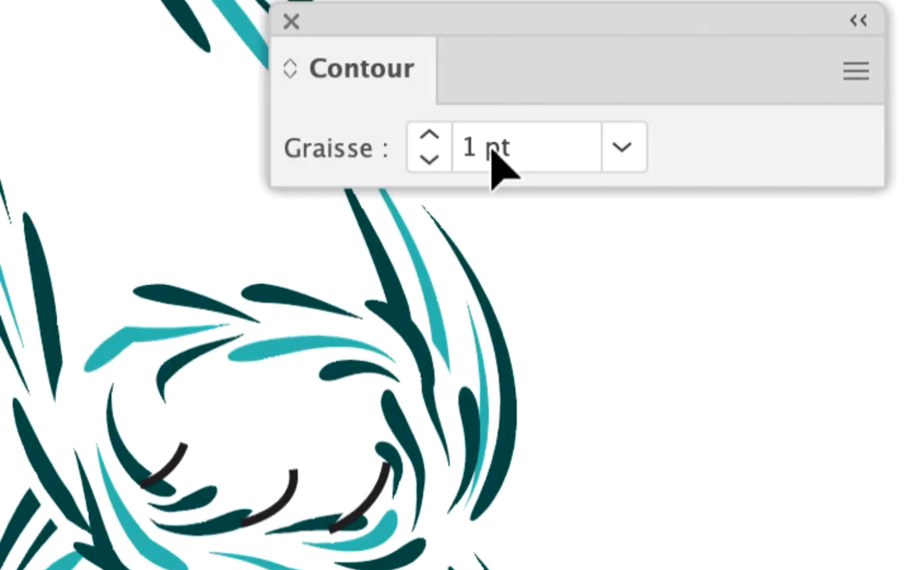
pyautogui.click(524, 149)
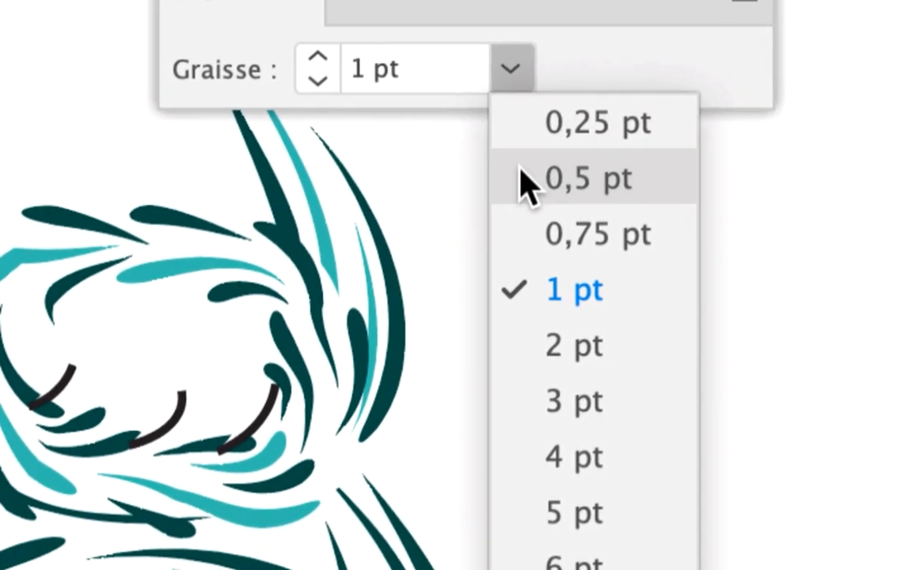
pyautogui.click(535, 204)
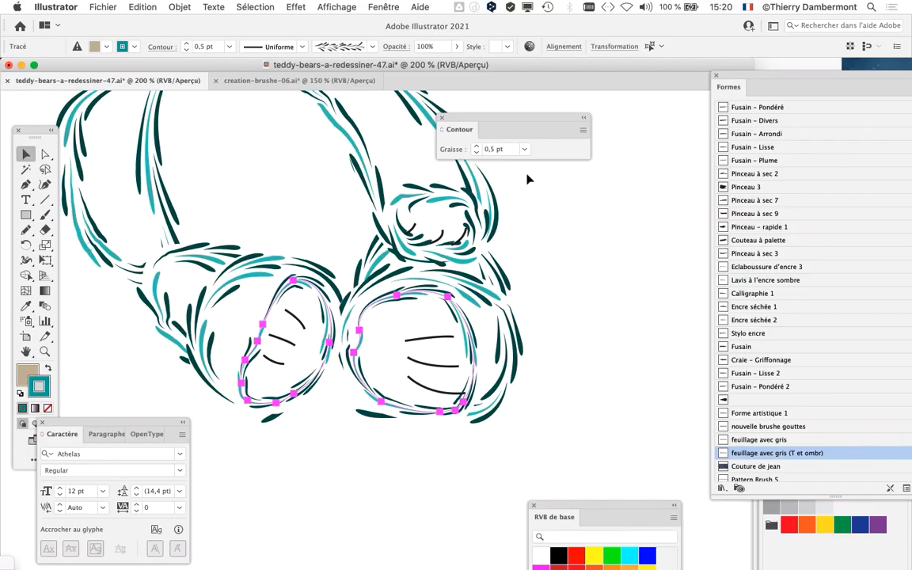
pyautogui.moveTo(494, 119); pyautogui.dragTo(606, 121)
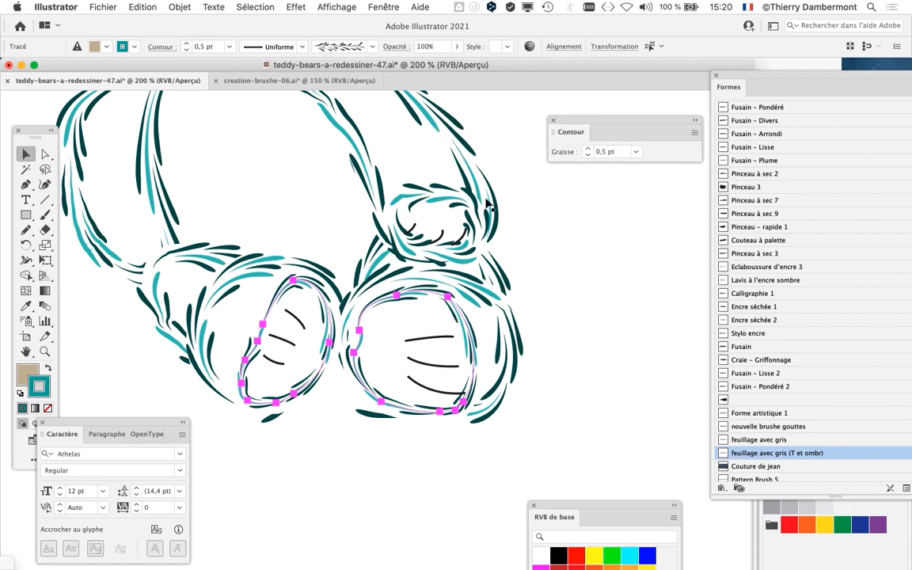
# Step: Set the stroke weight of the pad path inside the bear's hand to 0,5 pt and deselect it
pyautogui.click(434, 197)
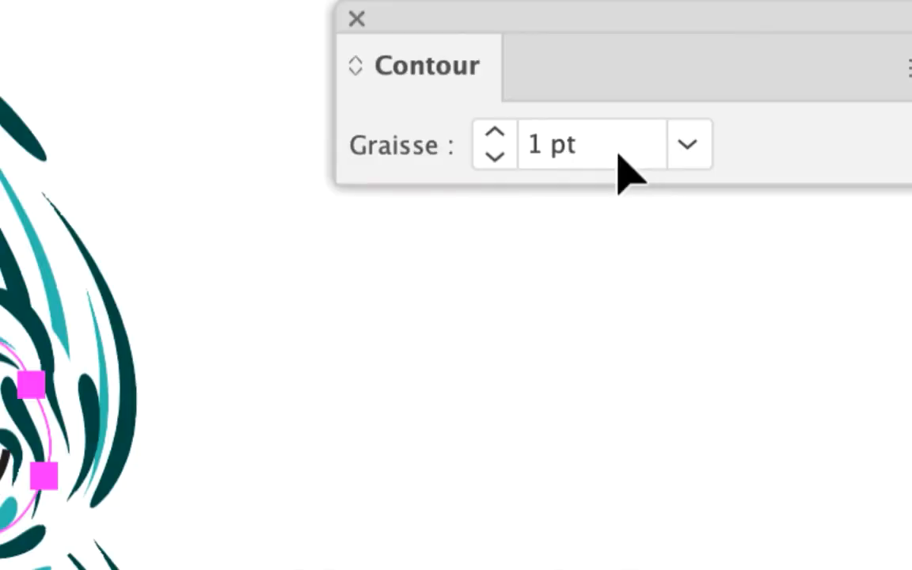
pyautogui.click(685, 145)
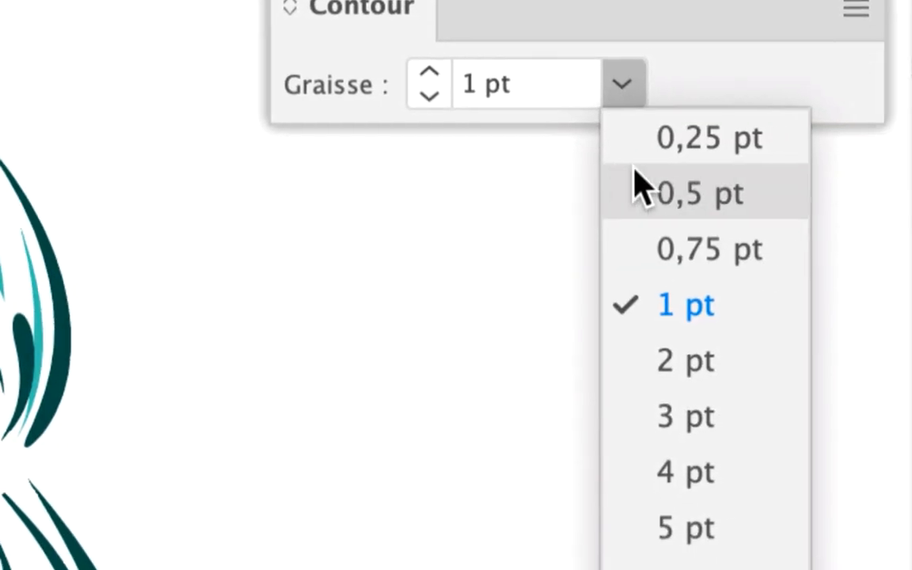
pyautogui.click(704, 247)
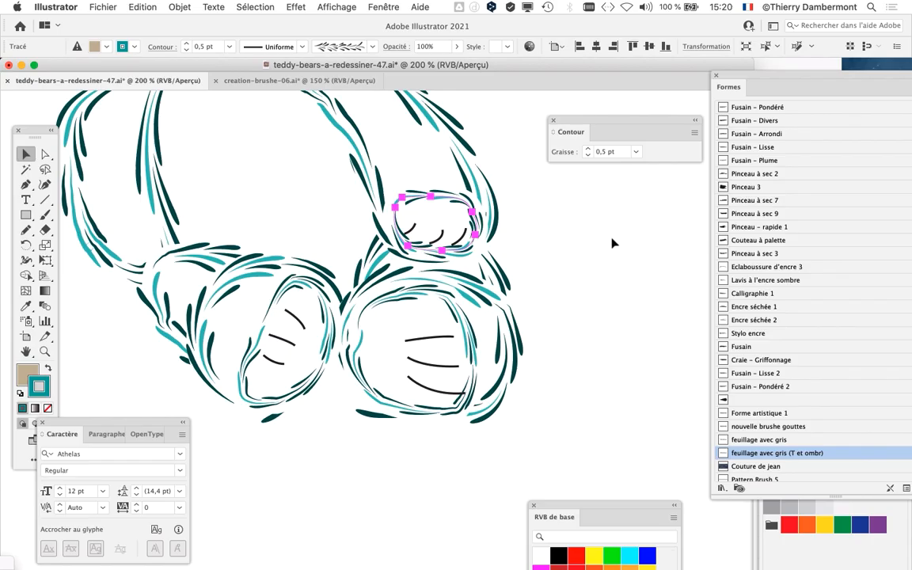
pyautogui.click(612, 243)
pyautogui.press('super+minus')
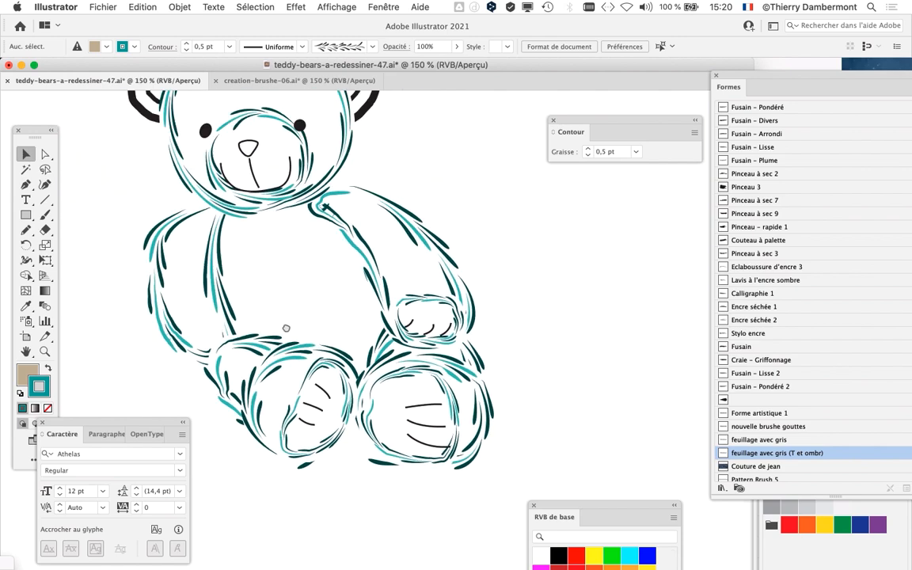
# Step: Check the stroke weights of the bear's head and muzzle contours, then deselect and review the whole bear
pyautogui.press('super+z')
pyautogui.press('super+plus')
pyautogui.click(343, 231)
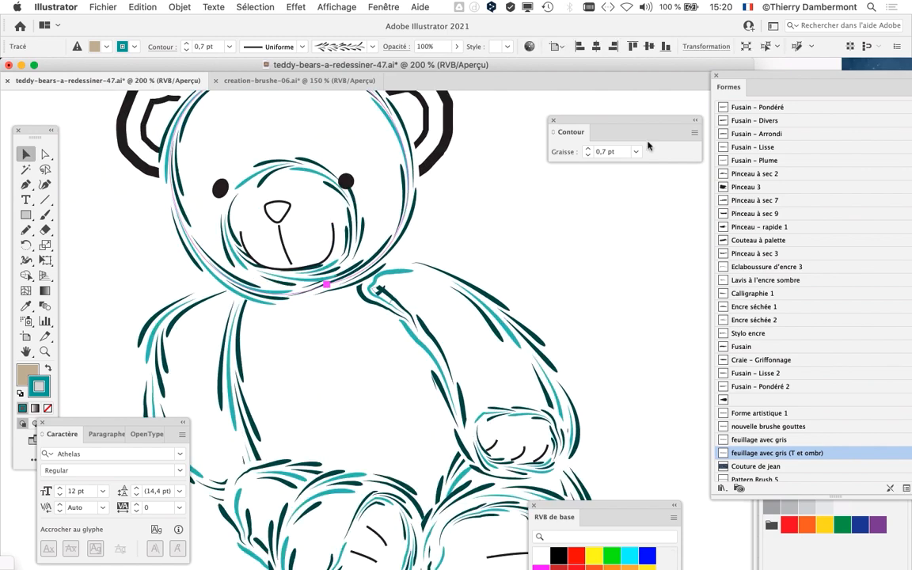
pyautogui.click(336, 185)
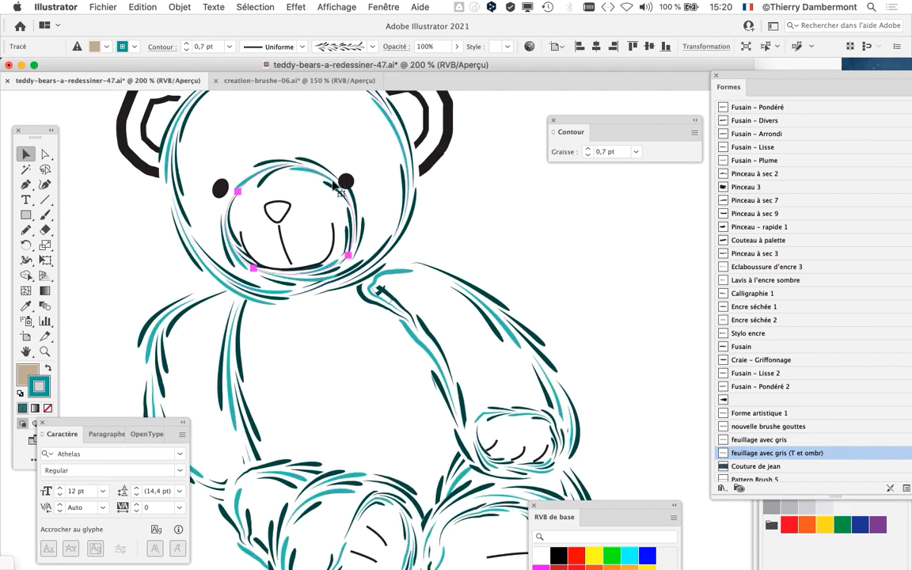
pyautogui.moveTo(601, 121); pyautogui.dragTo(382, 127)
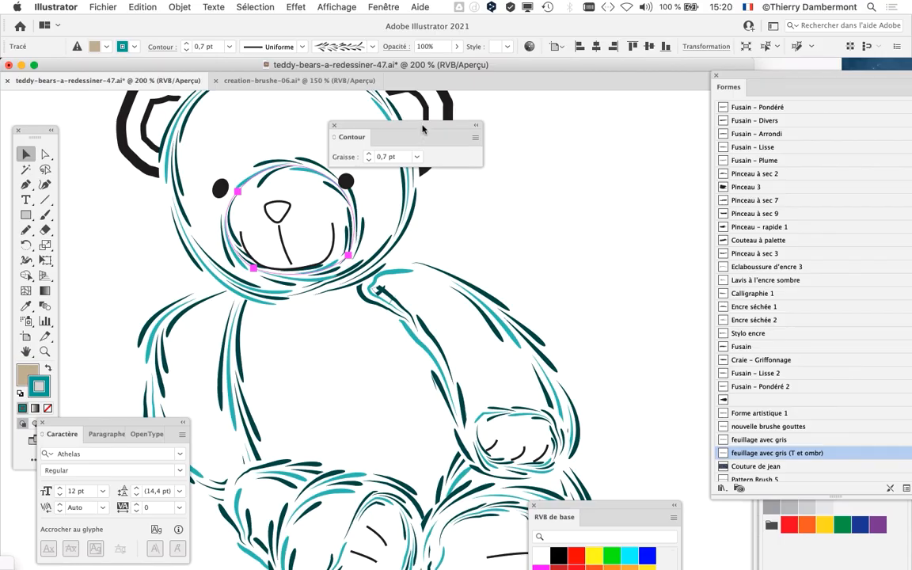
pyautogui.moveTo(423, 129); pyautogui.dragTo(619, 131)
pyautogui.click(551, 270)
pyautogui.press('super+minus')
pyautogui.press('super+minus')
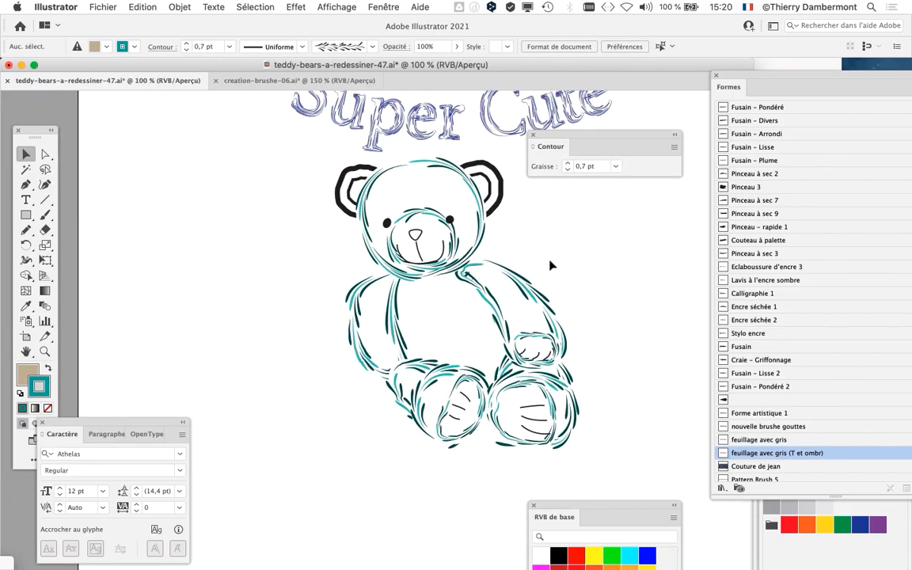
pyautogui.moveTo(335, 239); pyautogui.dragTo(275, 270)
# Step: Save the document under the new name teddy-bears-a-redessiner-48.ai in the teddy bear 12 folder, accepting the Illustrator 2020 format options
pyautogui.click(103, 7)
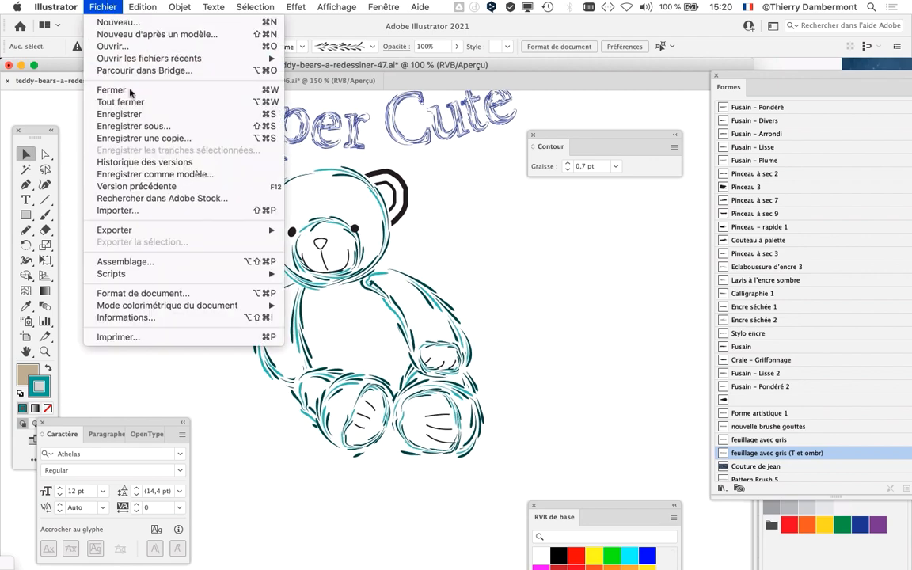
pyautogui.click(129, 126)
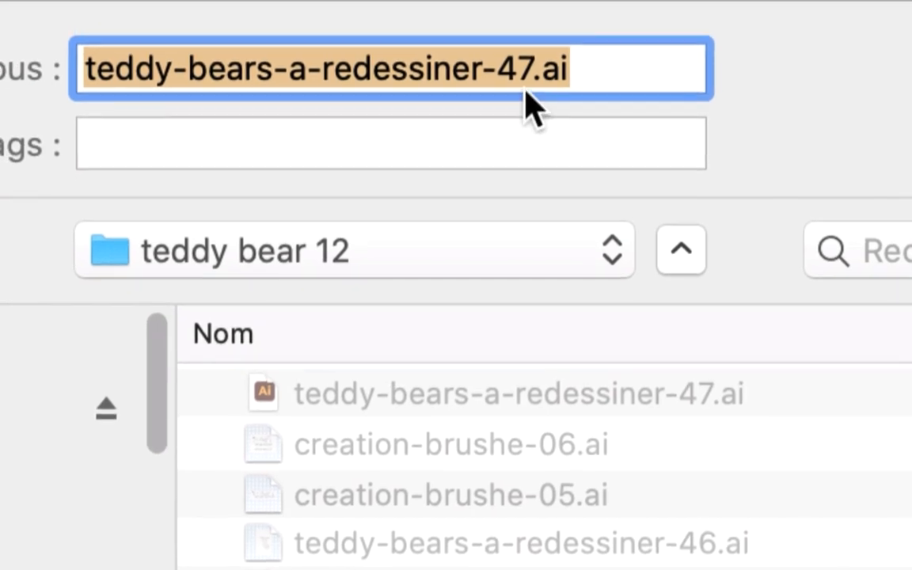
pyautogui.click(508, 34)
pyautogui.hotkey('shift', 'Right')
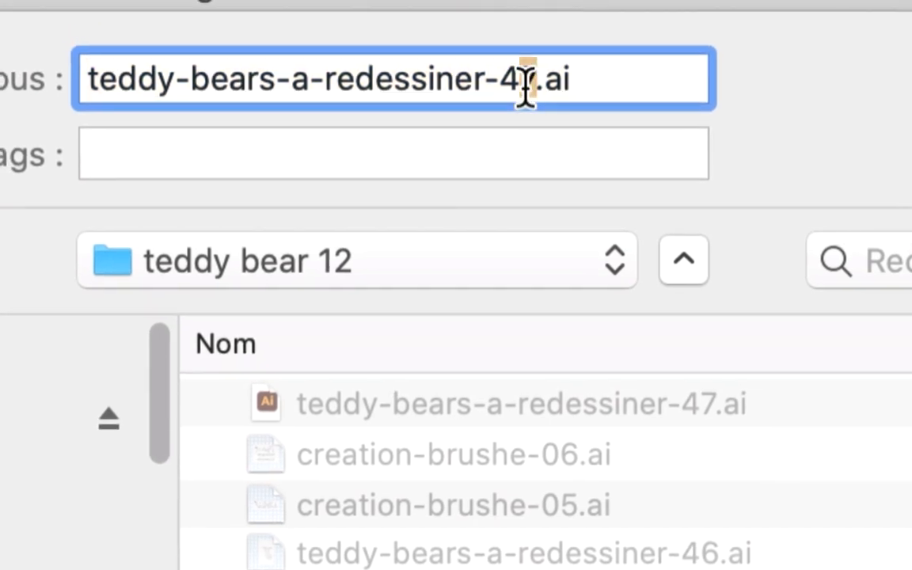
pyautogui.write('8')
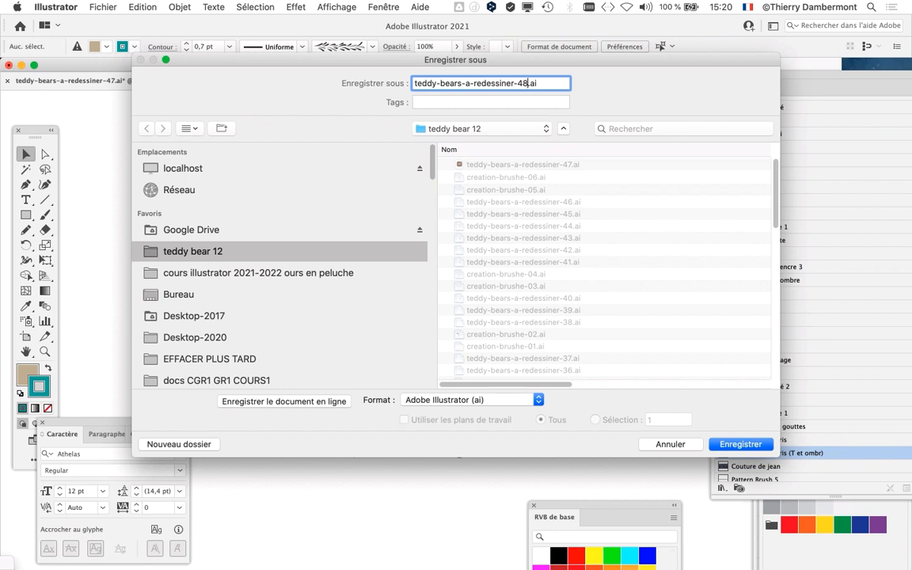
pyautogui.press('Return')
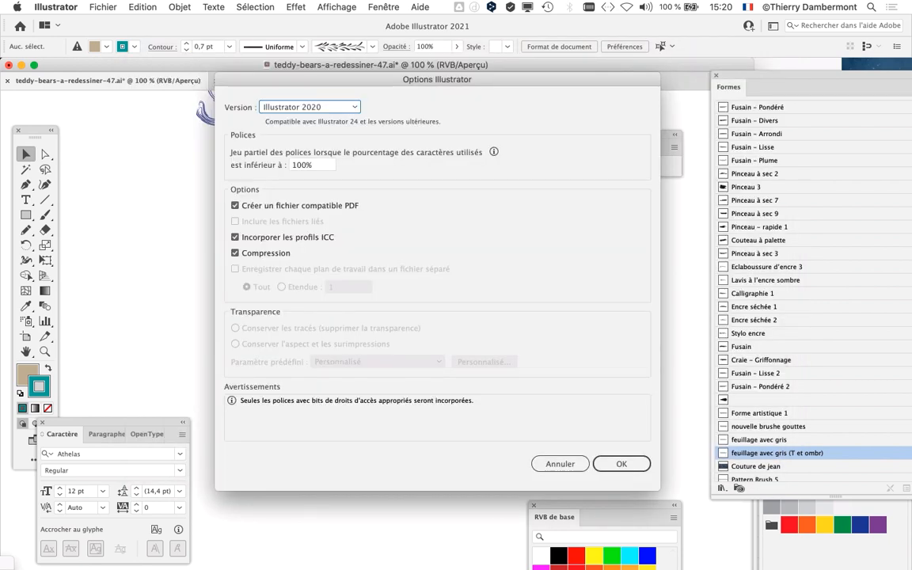
pyautogui.press('Return')
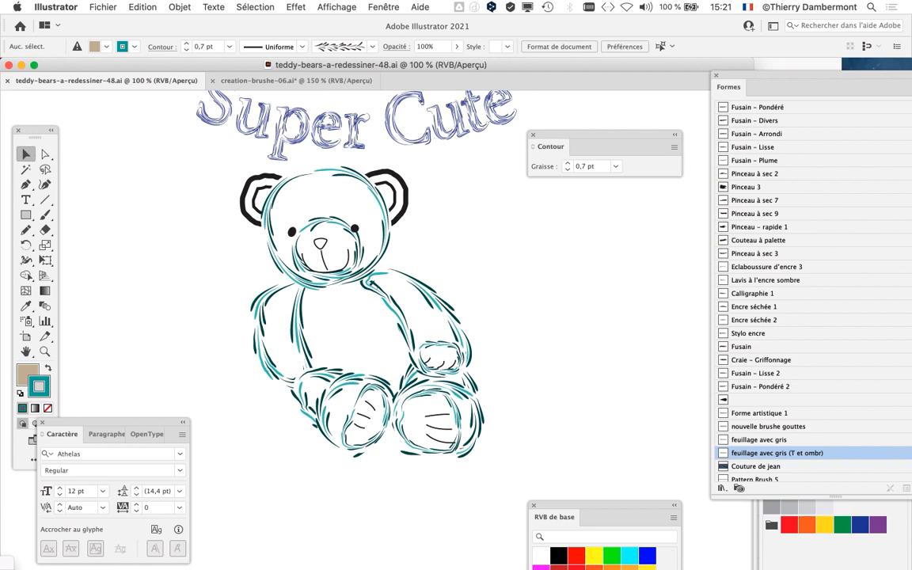
pyautogui.press('super+equal')
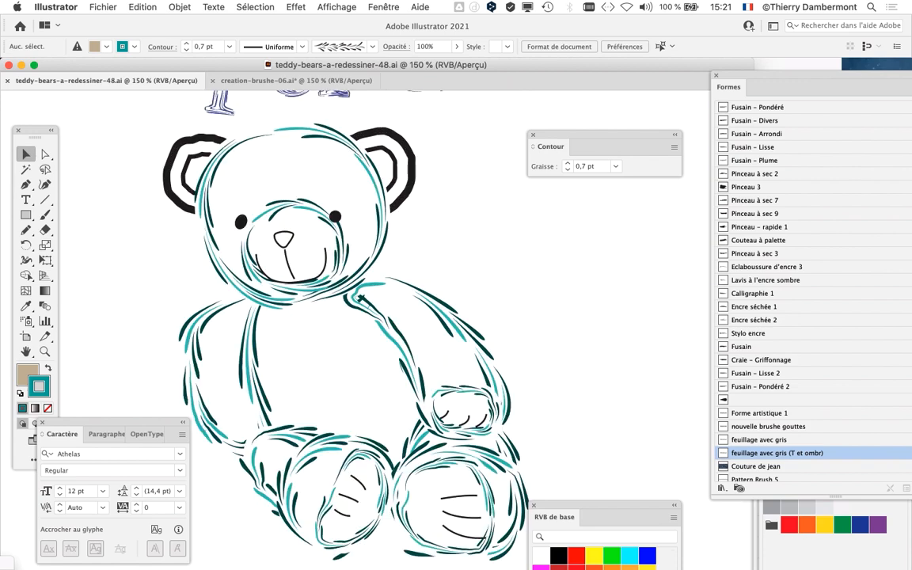
pyautogui.click(295, 6)
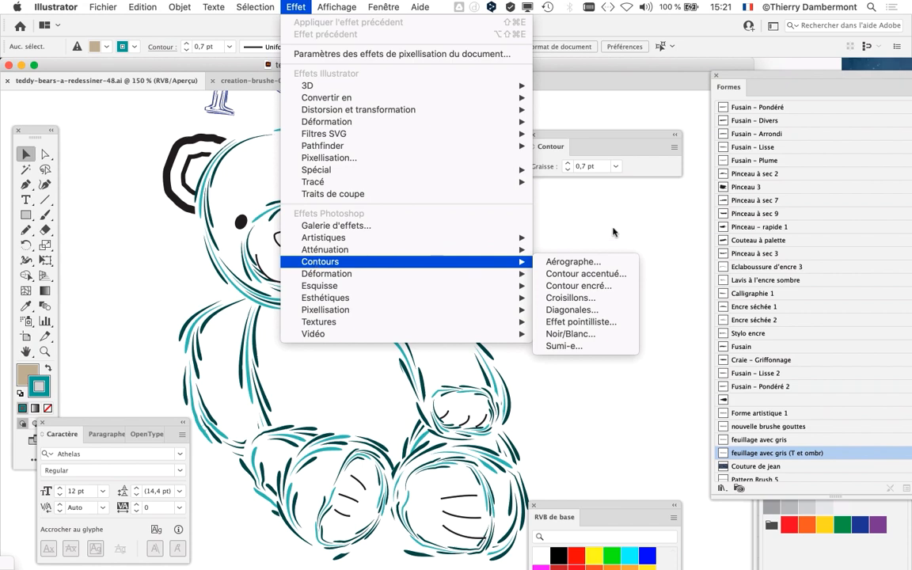
pyautogui.click(552, 207)
pyautogui.scroll(-1, 438, 253)
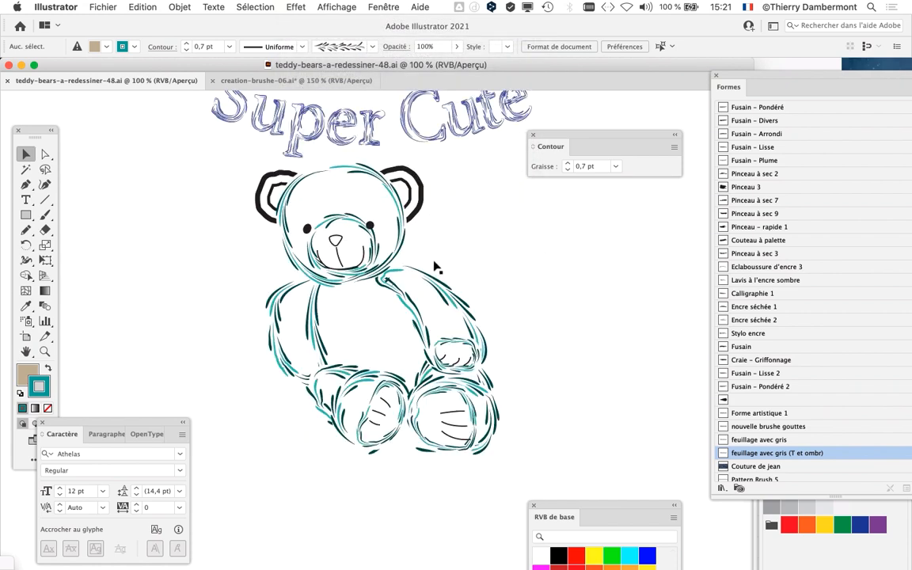
# Step: Simplify the irregular path of the arm with the raised paw automatically in outline view, deselect it and return to preview
pyautogui.scroll(4, 436, 264)
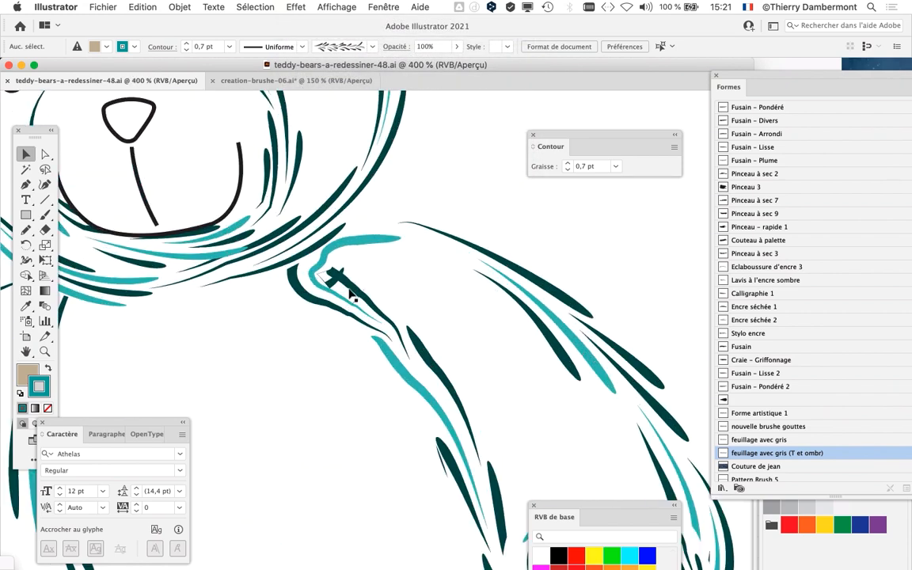
pyautogui.press('super+y')
pyautogui.click(353, 307)
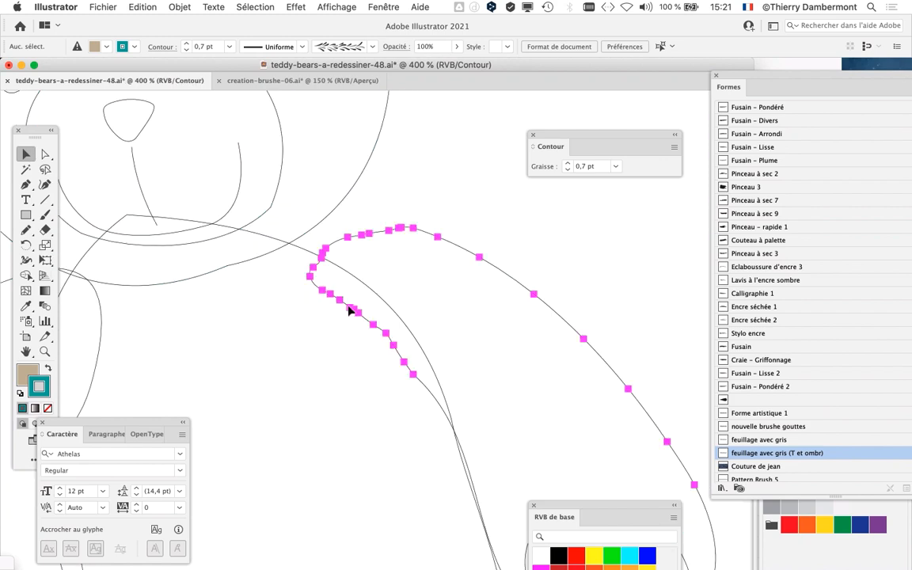
pyautogui.click(179, 6)
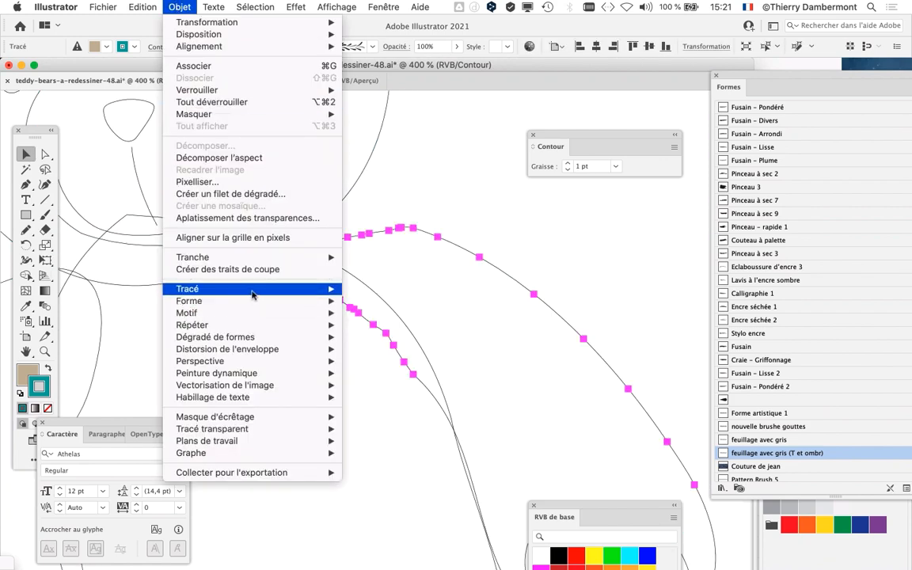
pyautogui.moveTo(321, 289)
pyautogui.click(424, 365)
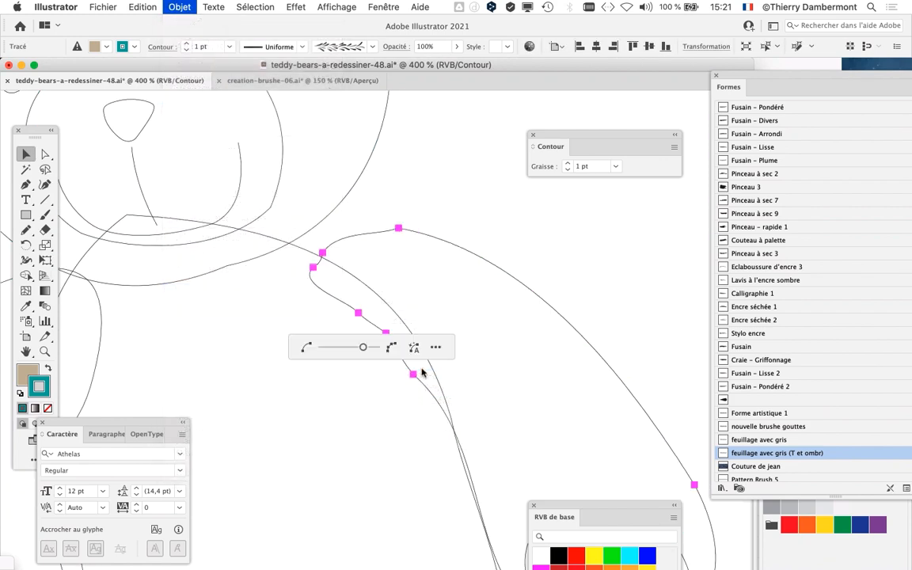
pyautogui.click(482, 213)
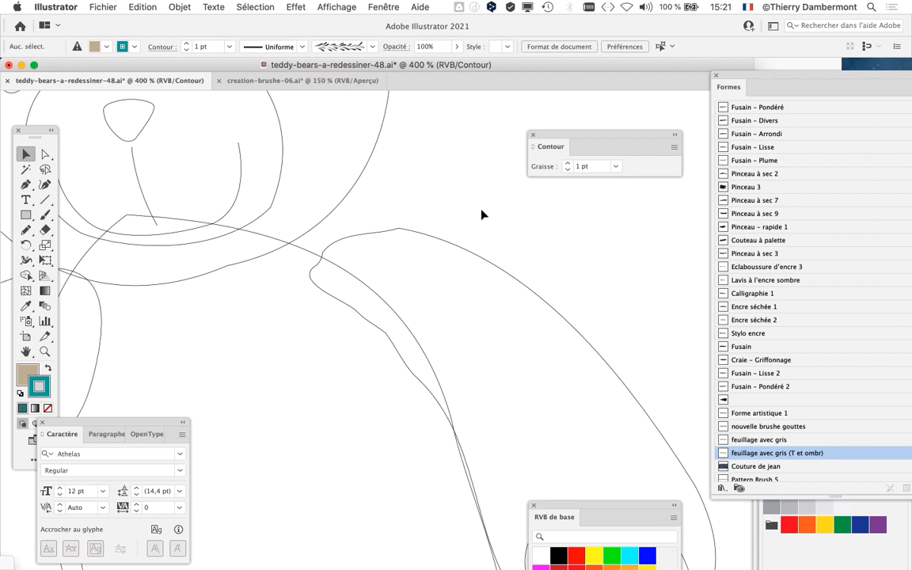
pyautogui.scroll(-4, 481, 213)
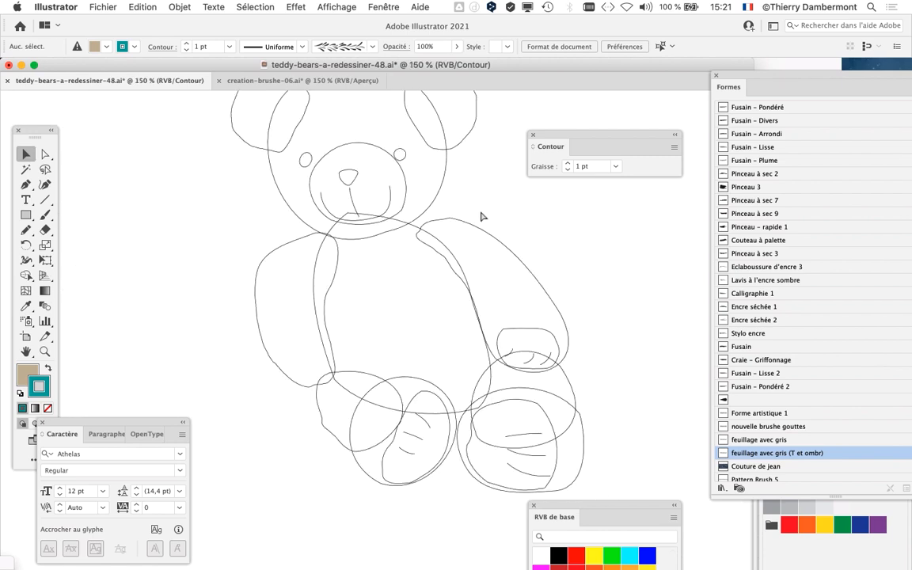
pyautogui.press('super+y')
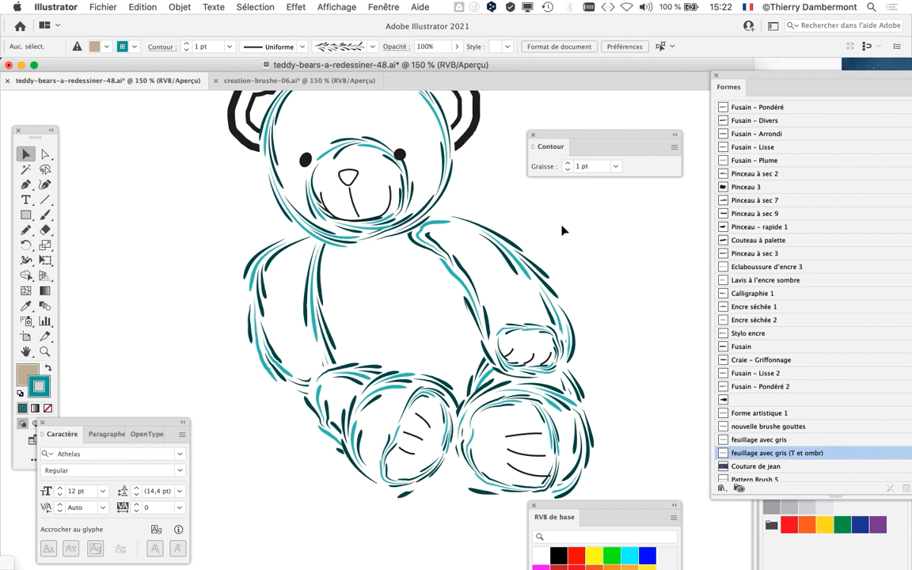
# Step: Save the document under the new name teddy-bears-a-redessiner-49.ai in the teddy bear 12 folder, accepting the Illustrator 2020 format options
pyautogui.press('super+minus')
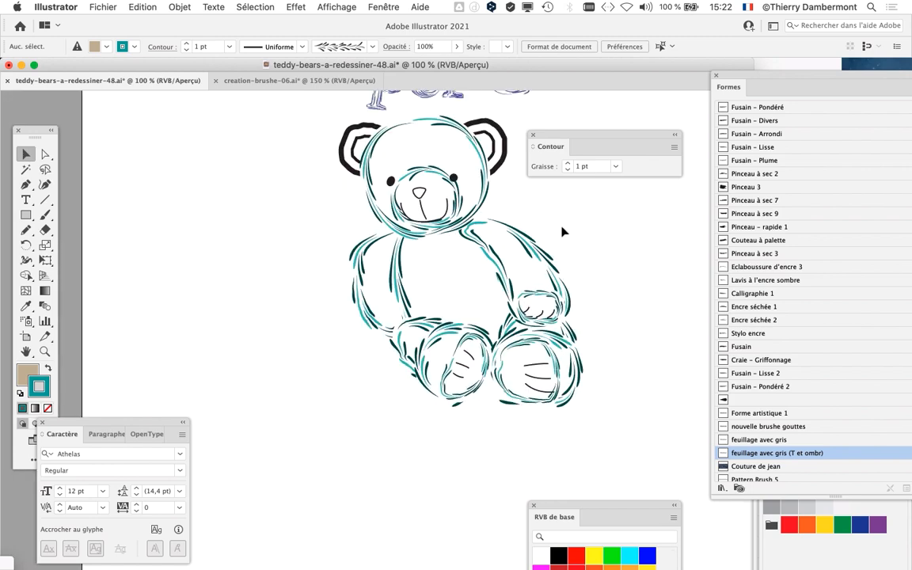
pyautogui.moveTo(559, 229); pyautogui.dragTo(346, 332)
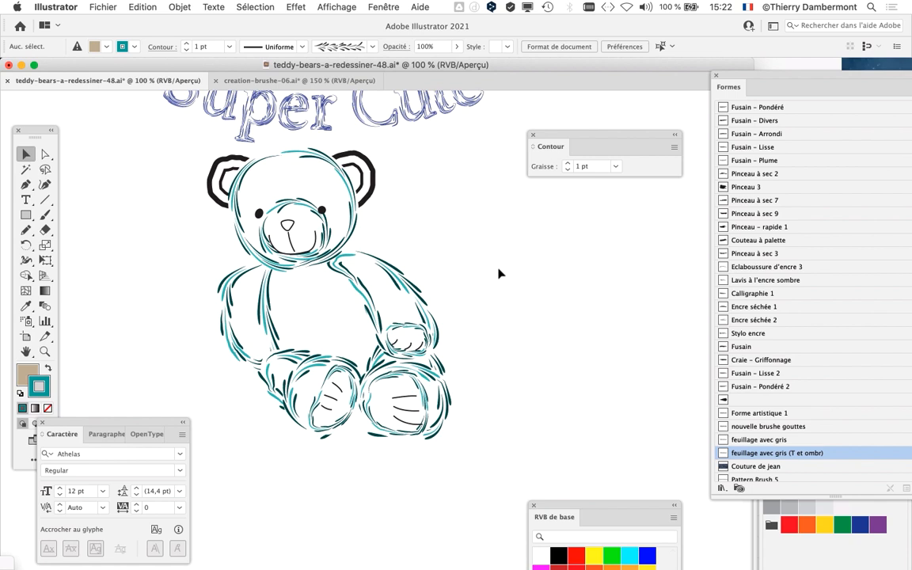
pyautogui.press('super+plus')
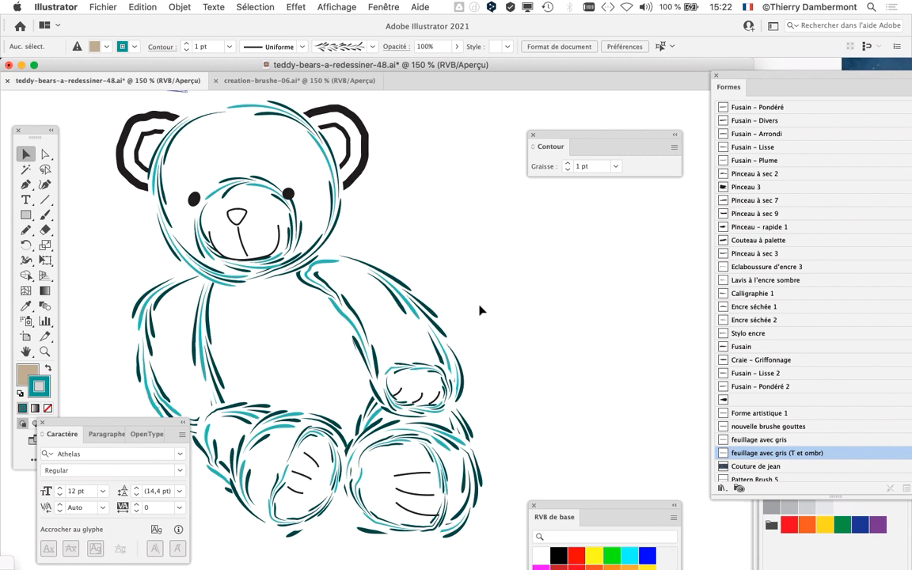
pyautogui.click(102, 6)
pyautogui.click(143, 119)
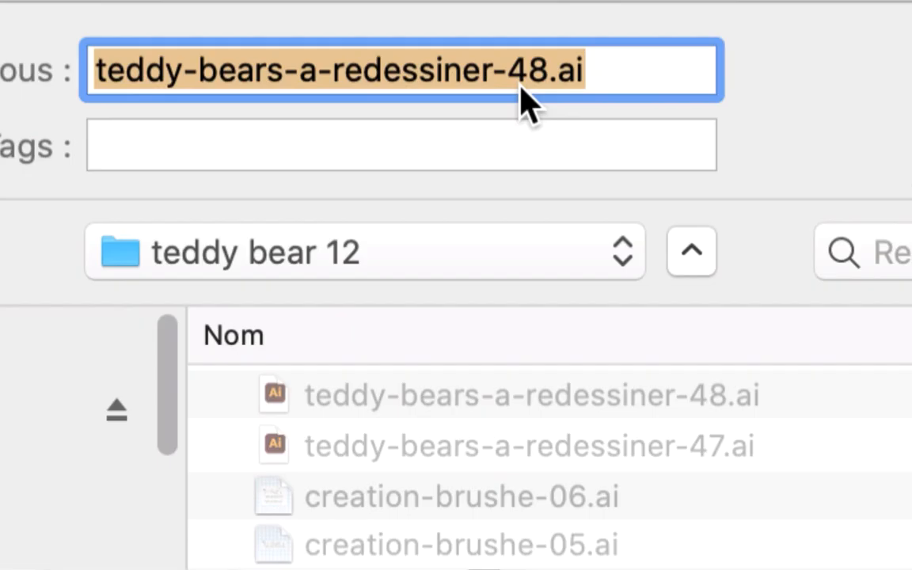
pyautogui.click(520, 83)
pyautogui.hotkey('shift', 'Right')
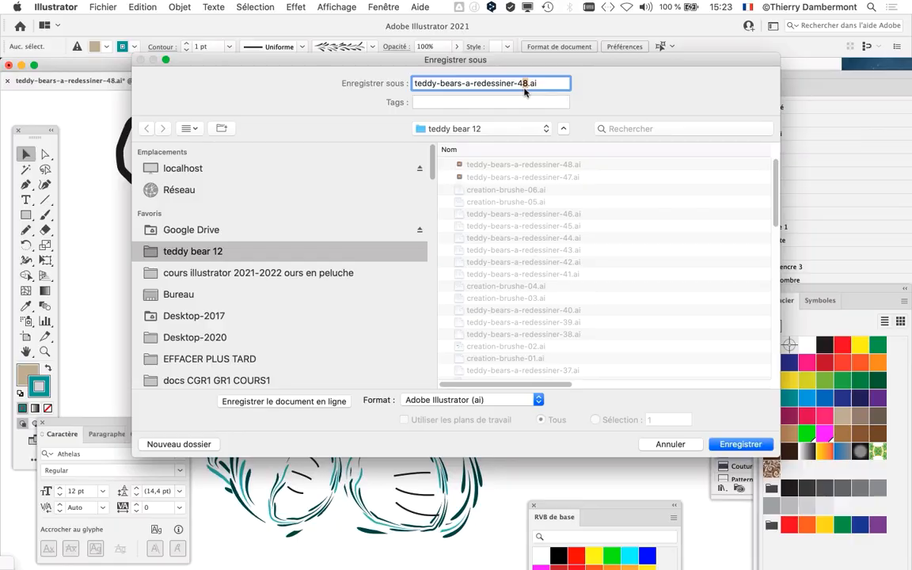
pyautogui.write('9')
pyautogui.press('Return')
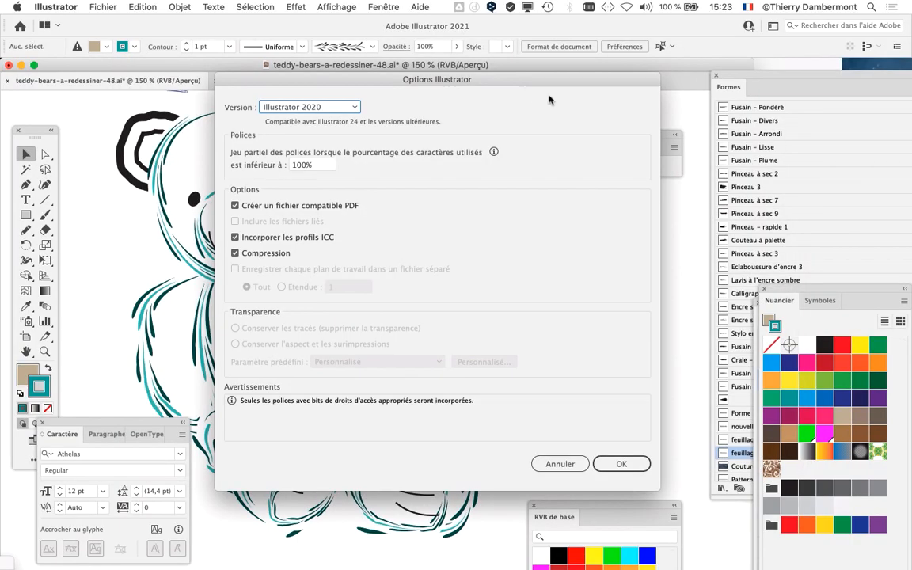
pyautogui.click(622, 462)
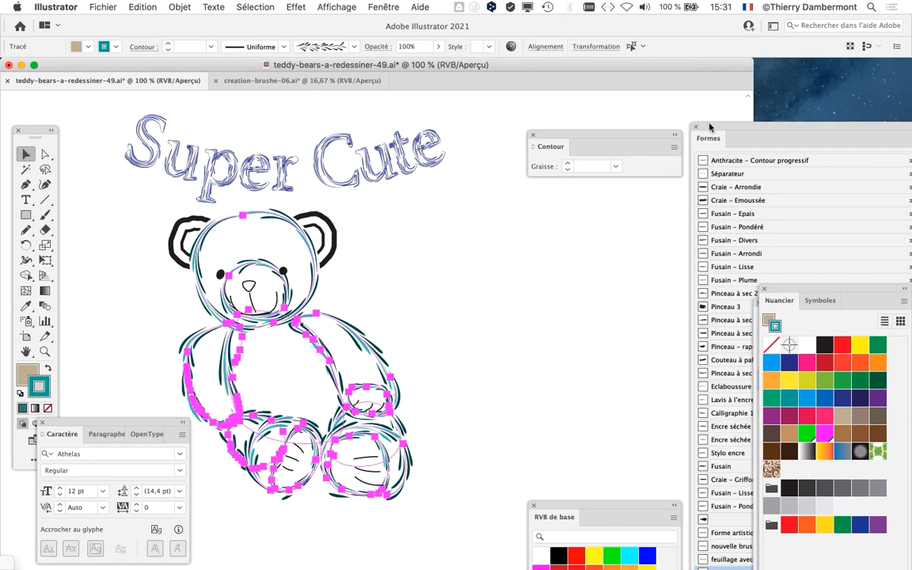
# Step: Try the feuillage avec gris brush on the selected bear contours and undo its application
pyautogui.moveTo(710, 128); pyautogui.dragTo(431, 4)
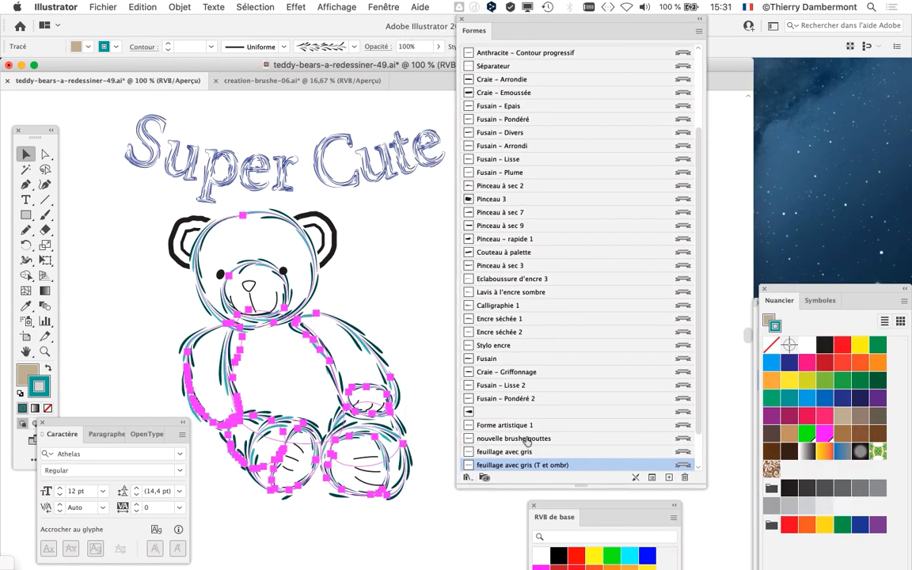
pyautogui.scroll(-3, 526, 441)
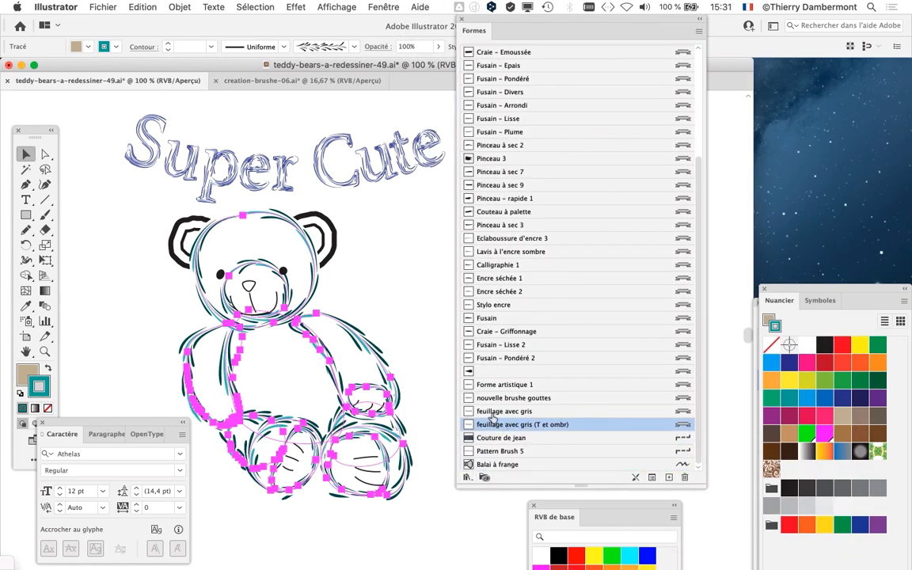
pyautogui.click(493, 422)
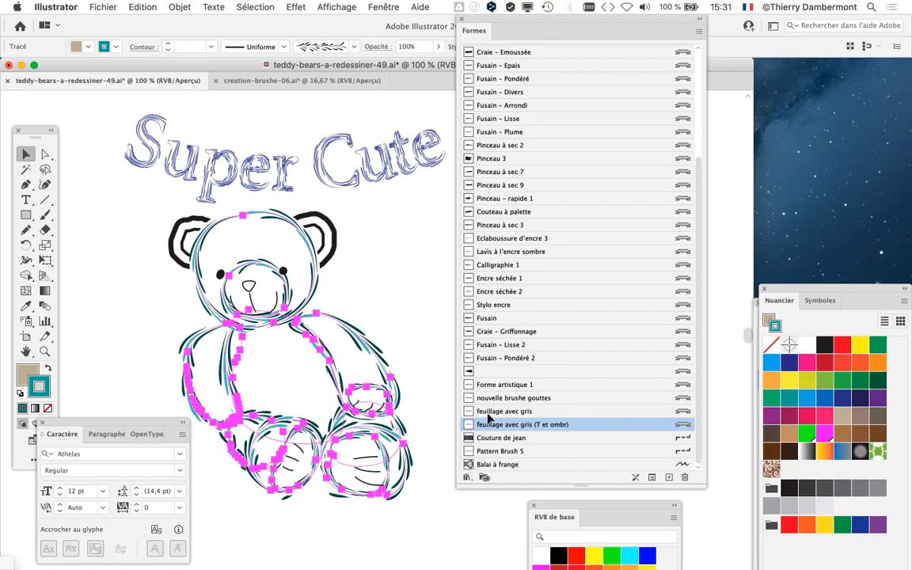
pyautogui.click(488, 412)
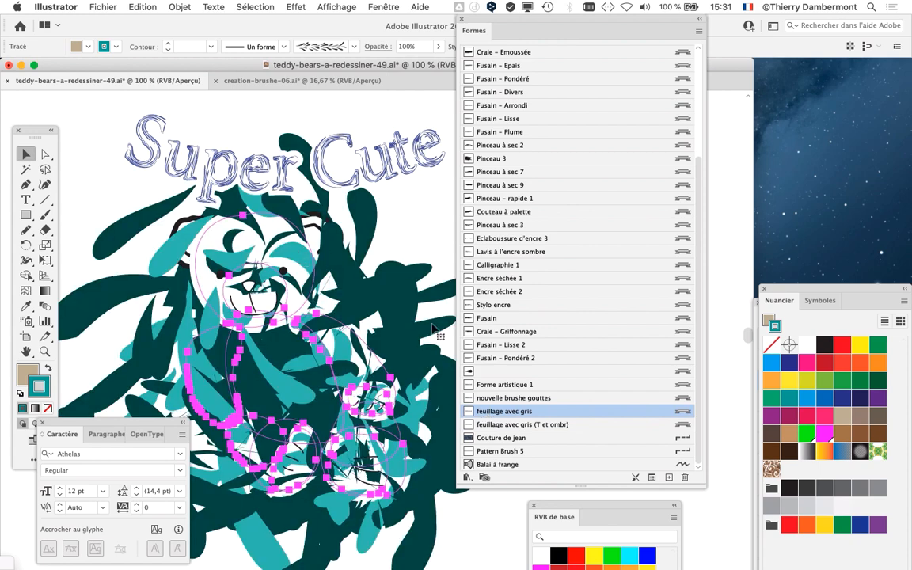
pyautogui.click(143, 6)
pyautogui.click(162, 29)
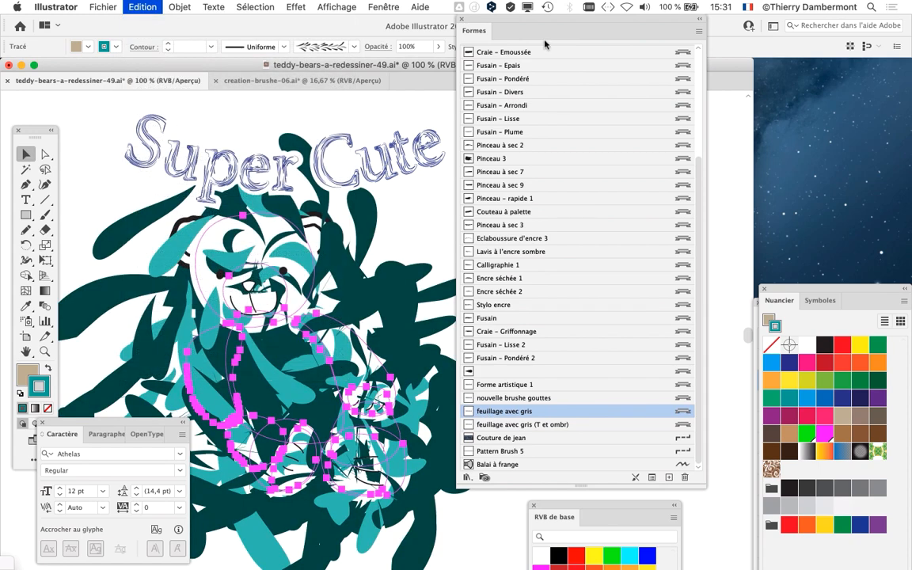
# Step: Move the brush list clear of the drawing and deselect the bear's contours
pyautogui.moveTo(507, 19); pyautogui.dragTo(769, 65)
pyautogui.press('super+minus')
pyautogui.press('super+minus')
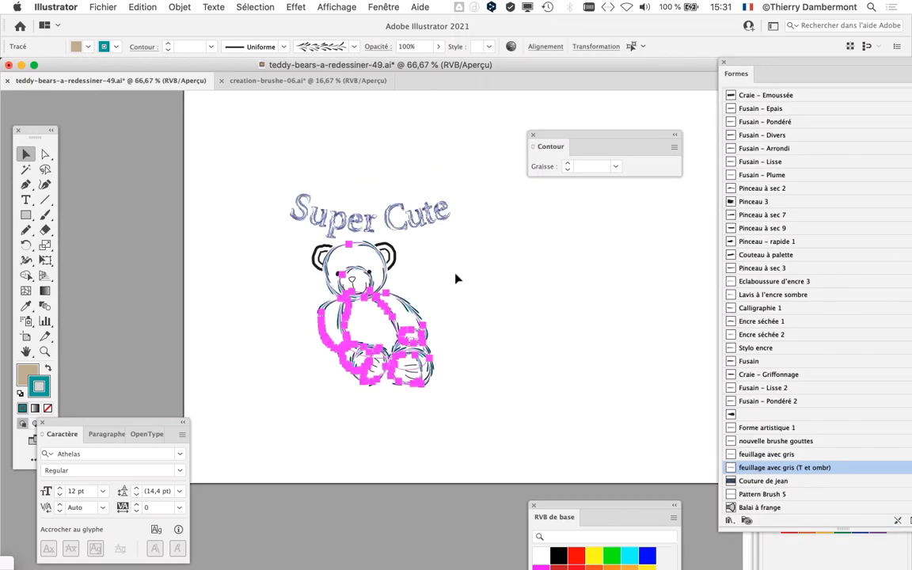
pyautogui.moveTo(457, 276); pyautogui.dragTo(251, 250)
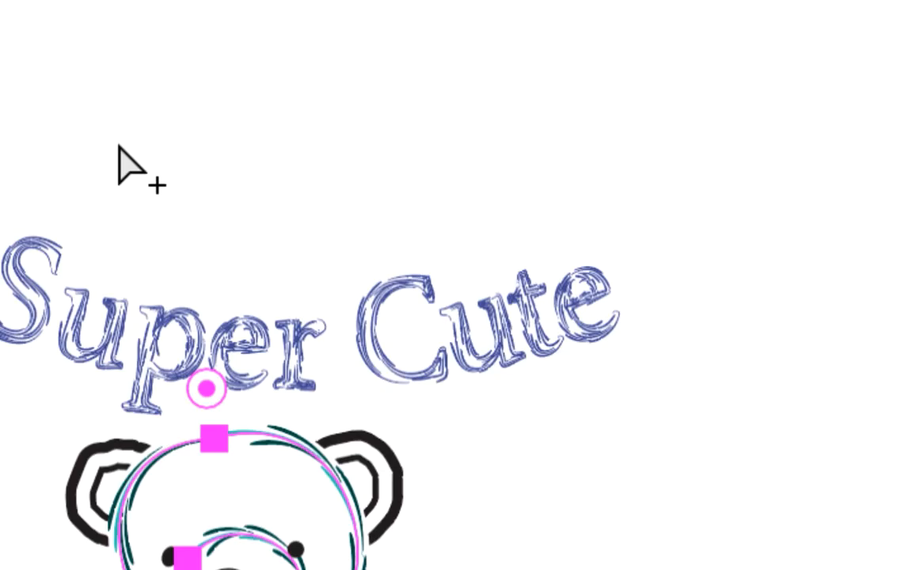
pyautogui.click(118, 144)
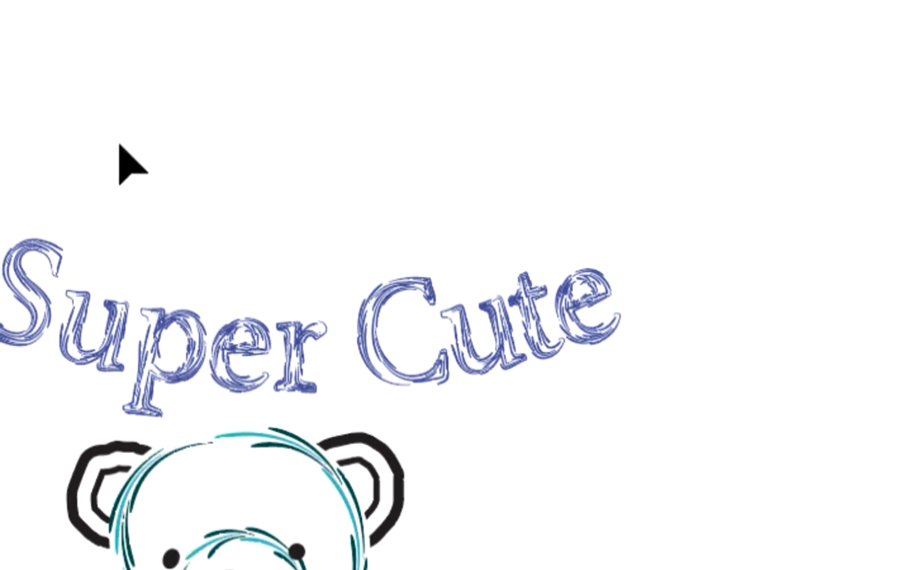
# Step: Paint a long horizontal test stroke with the feuillage avec gris brush in the empty area beside the bear and delete it
pyautogui.click(60, 189)
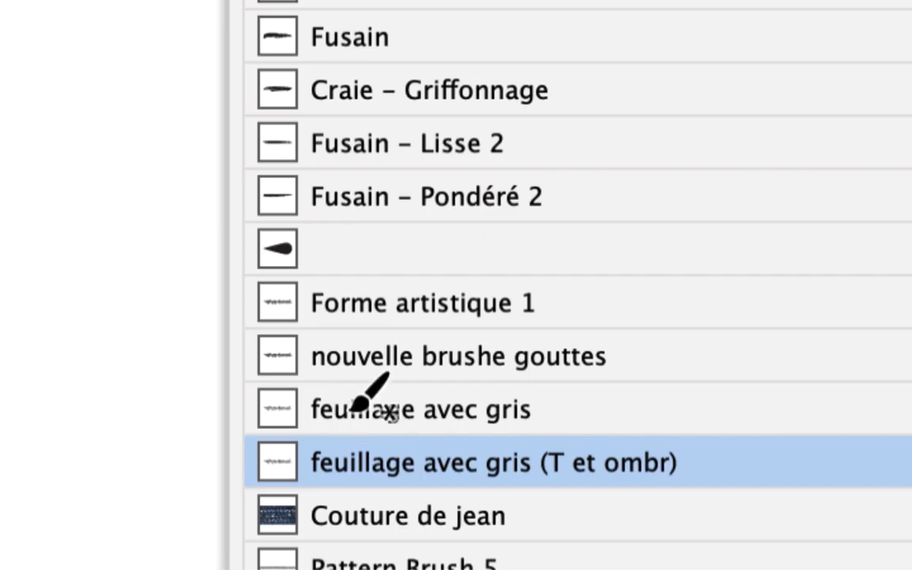
pyautogui.click(350, 410)
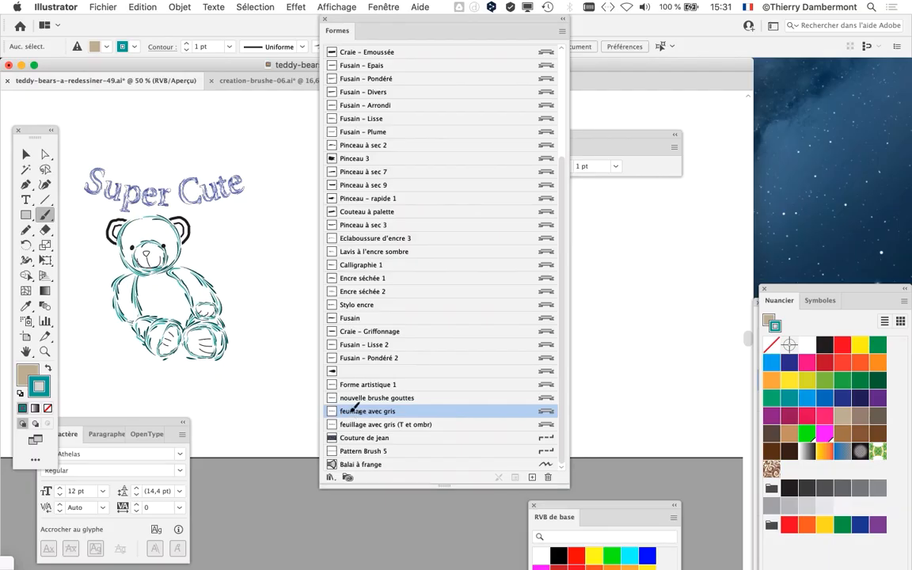
pyautogui.moveTo(313, 22); pyautogui.dragTo(798, 131)
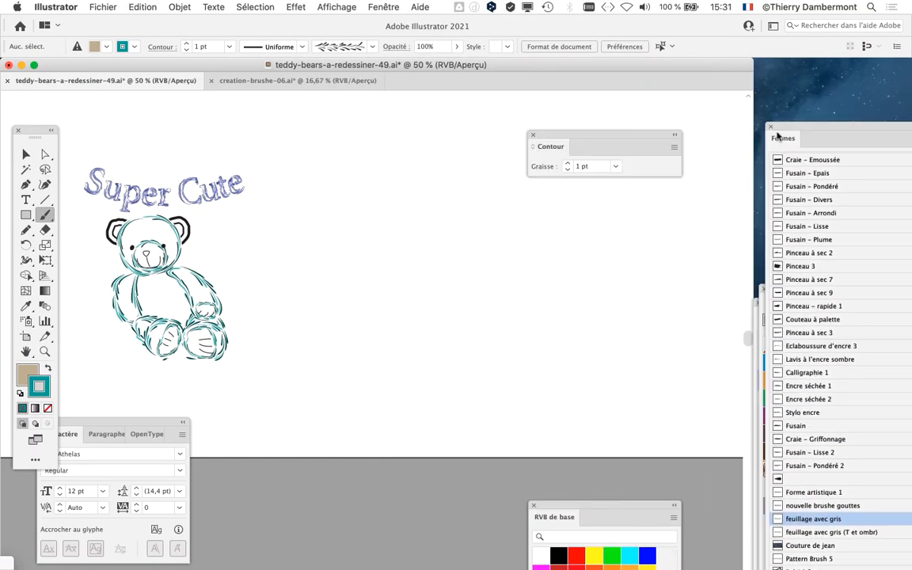
pyautogui.press('super+minus')
pyautogui.moveTo(338, 292)
pyautogui.mouseDown()
pyautogui.moveTo(216, 269)
pyautogui.moveTo(704, 256)
pyautogui.mouseUp()
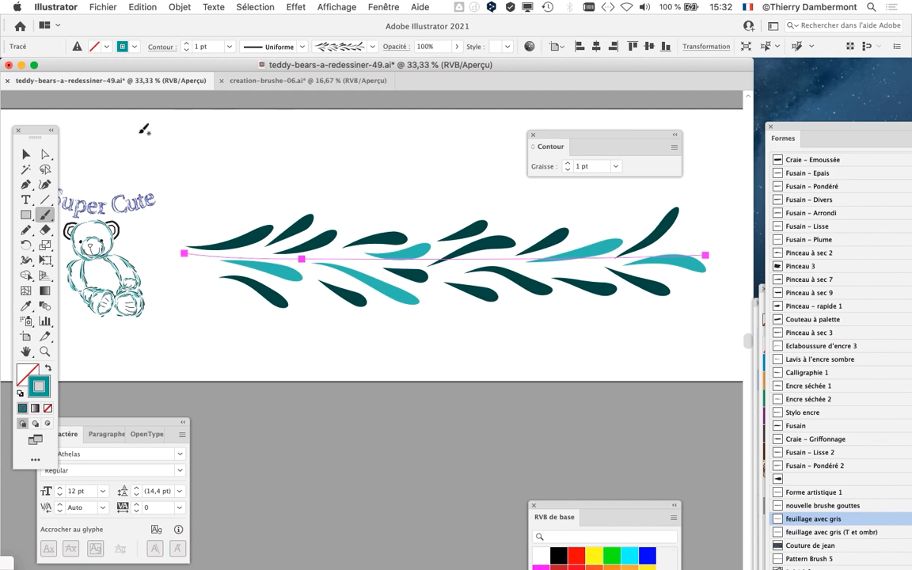
pyautogui.click(27, 155)
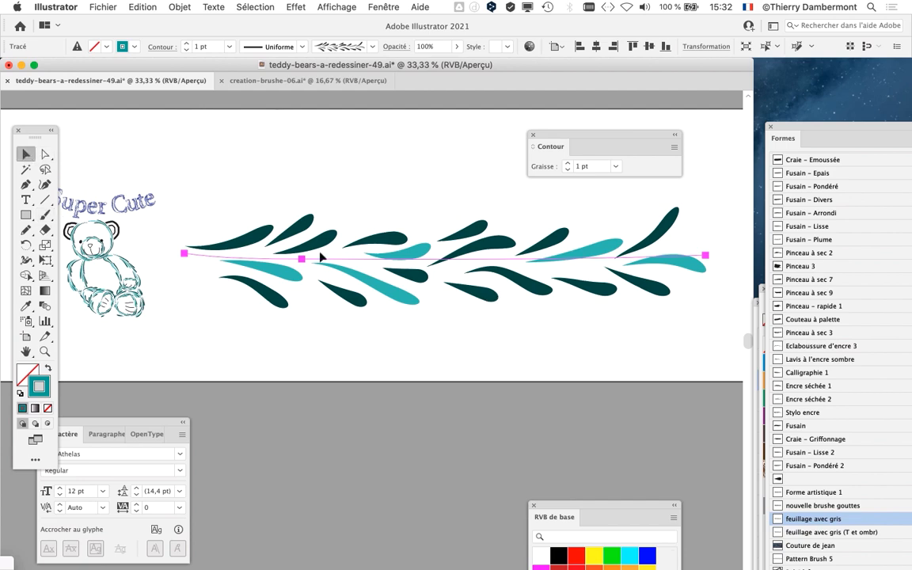
pyautogui.press('Delete')
# Step: Shorten the brush list, delete the feuillage avec gris brush from it and move the list clear of the drawing
pyautogui.moveTo(783, 127); pyautogui.dragTo(391, 5)
pyautogui.moveTo(587, 484); pyautogui.dragTo(574, 386)
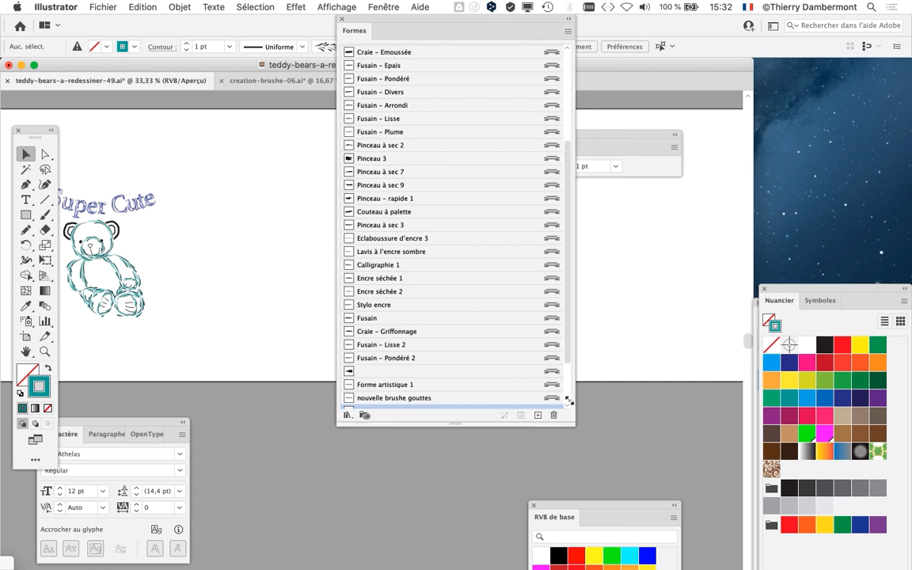
pyautogui.scroll(-3, 475, 328)
pyautogui.click(396, 305)
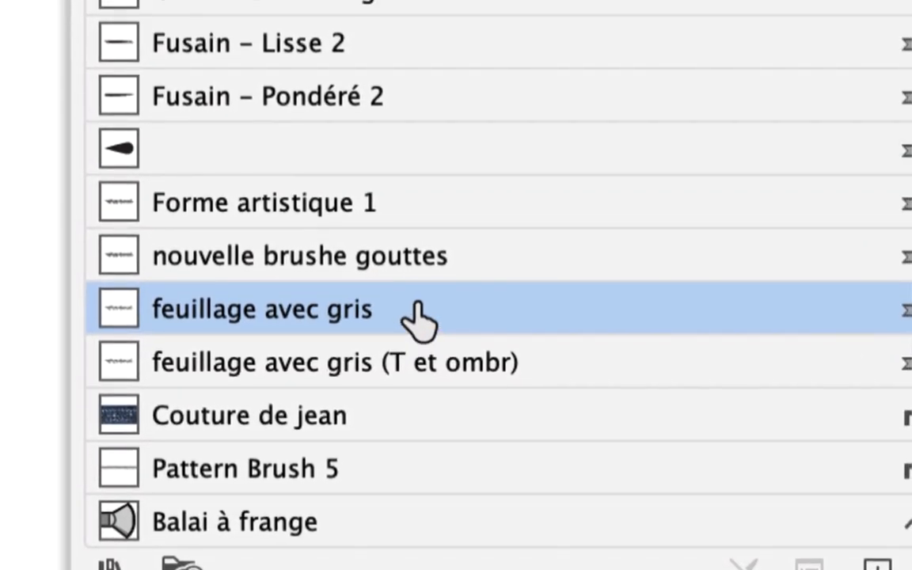
pyautogui.moveTo(416, 307); pyautogui.dragTo(870, 569)
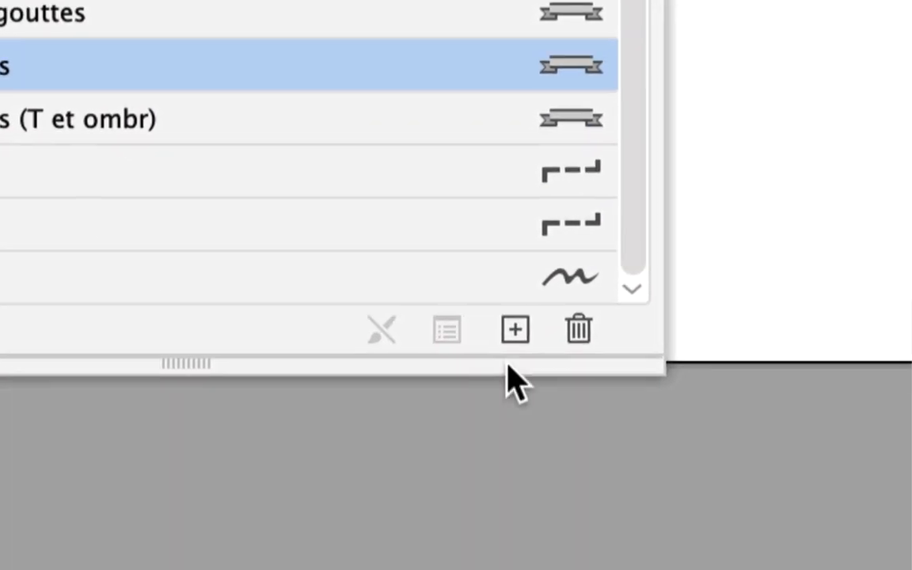
pyautogui.moveTo(515, 384)
pyautogui.mouseDown()
pyautogui.moveTo(585, 339)
pyautogui.moveTo(582, 331)
pyautogui.mouseUp()
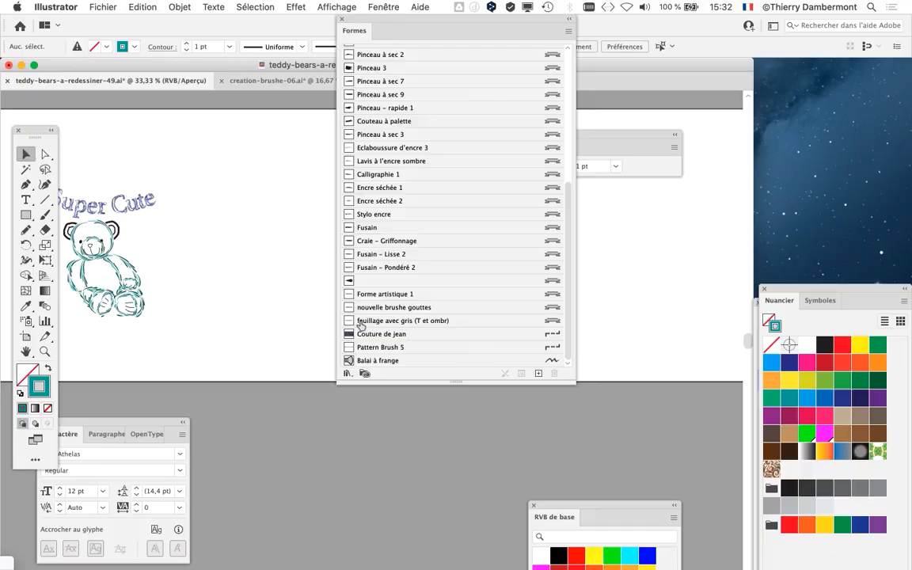
pyautogui.moveTo(421, 29)
pyautogui.mouseDown()
pyautogui.moveTo(500, 36)
pyautogui.moveTo(741, 101)
pyautogui.mouseUp()
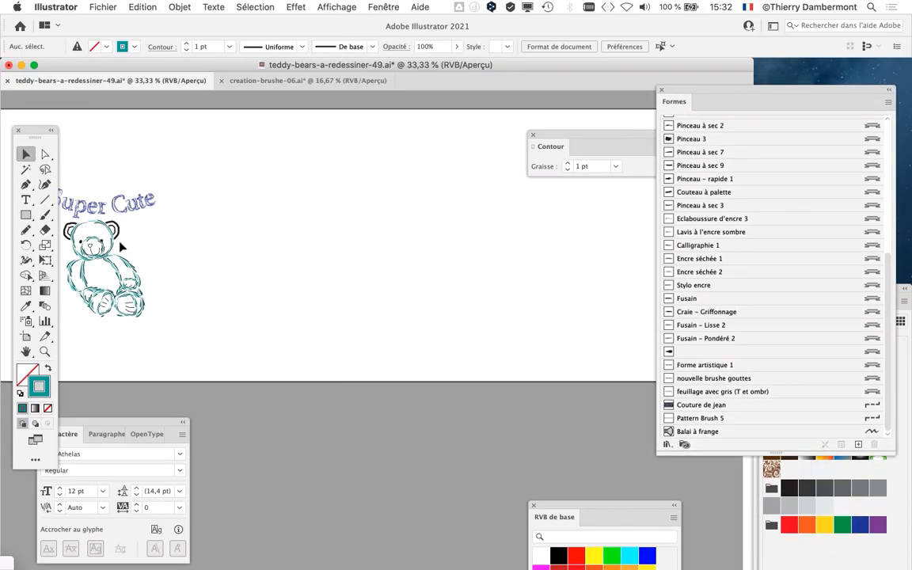
# Step: Bring the whole bear and its Super Cute title into view and save the document under its current name
pyautogui.press('super+plus')
pyautogui.press('super+plus')
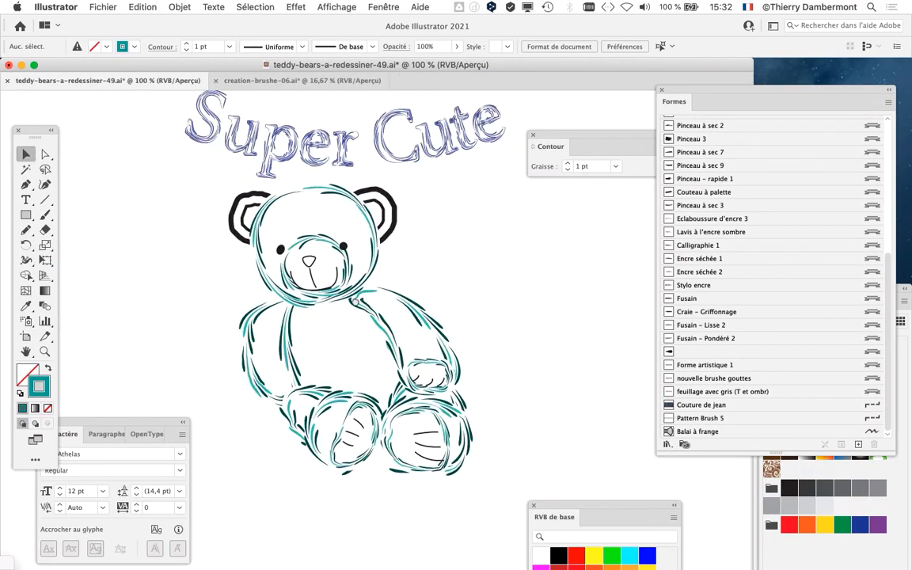
pyautogui.click(102, 7)
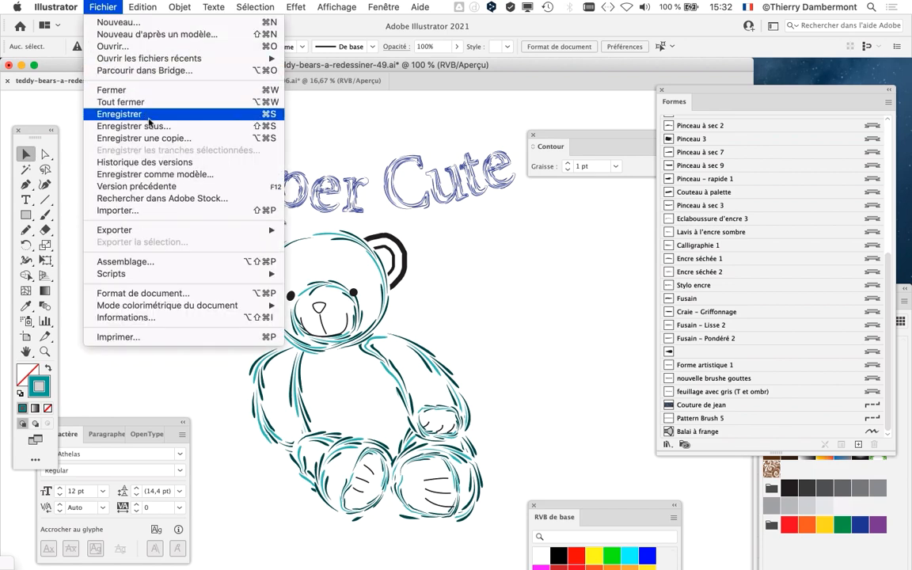
pyautogui.click(148, 121)
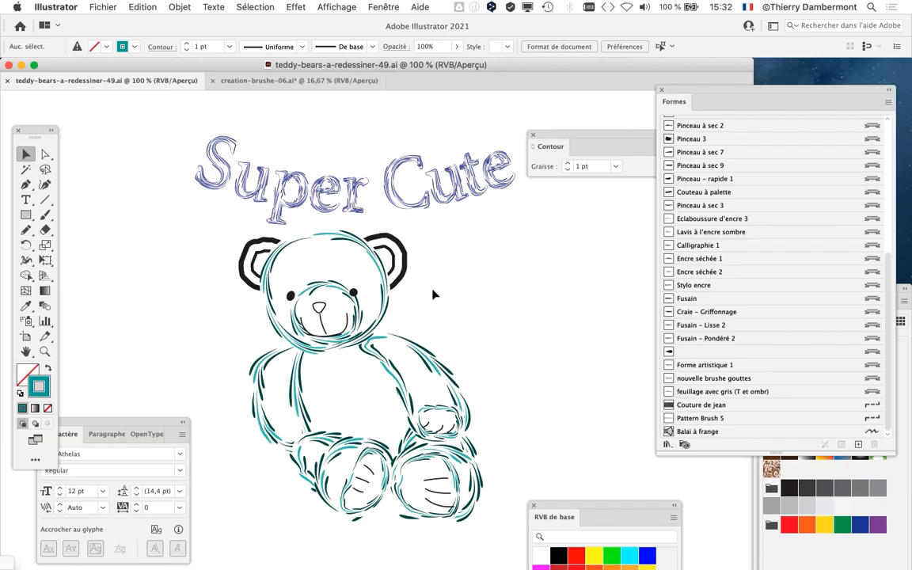
# Step: Examine the brushed contours where the bear's arm meets the folded leg, selecting the leg path and deselecting it
pyautogui.scroll(-1, 432, 479)
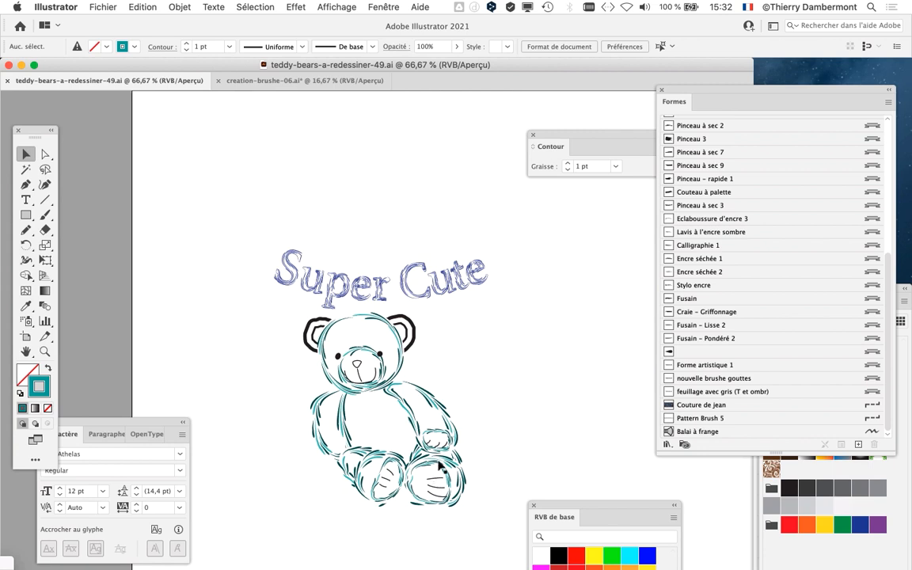
pyautogui.scroll(1, 425, 454)
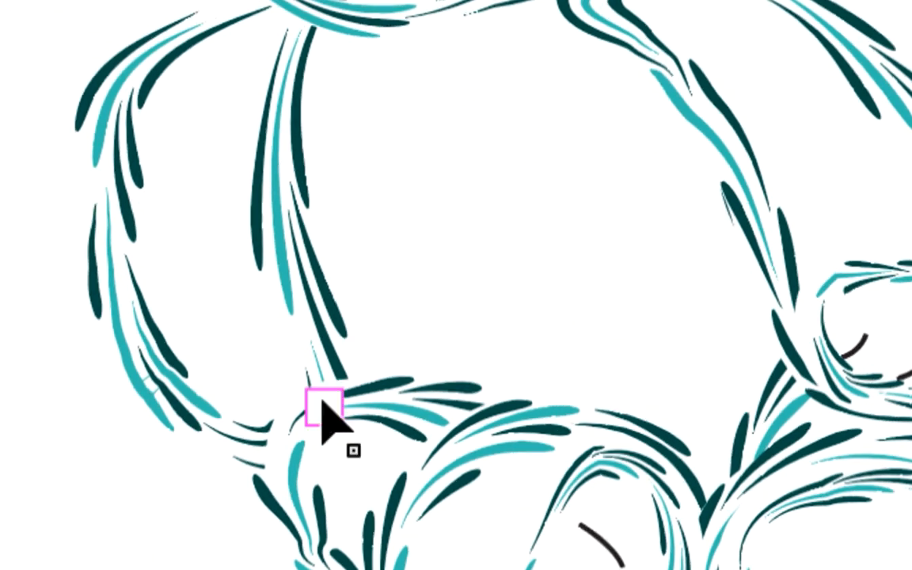
pyautogui.click(325, 423)
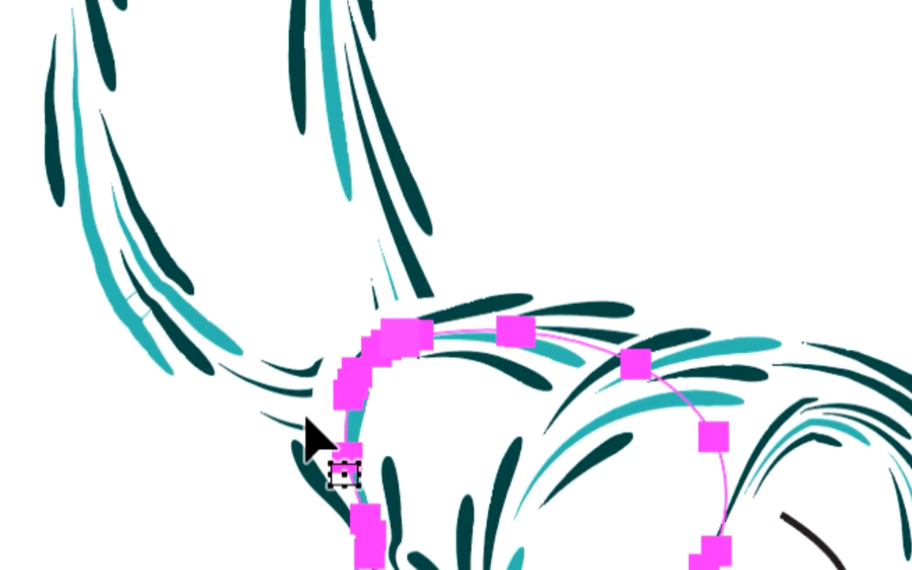
pyautogui.click(161, 550)
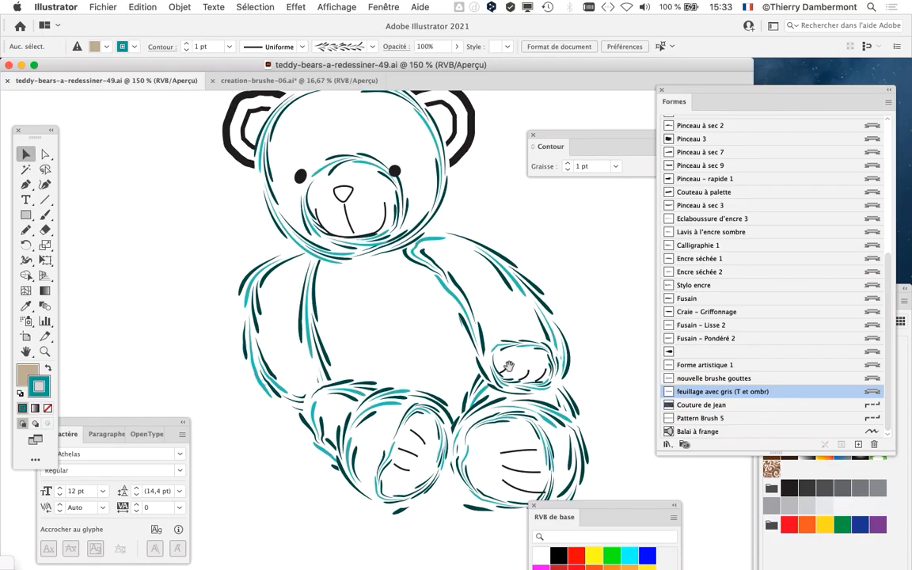
# Step: Bring the layer list into view next to the bear and collapse the dessin layer
pyautogui.moveTo(507, 366); pyautogui.dragTo(337, 319)
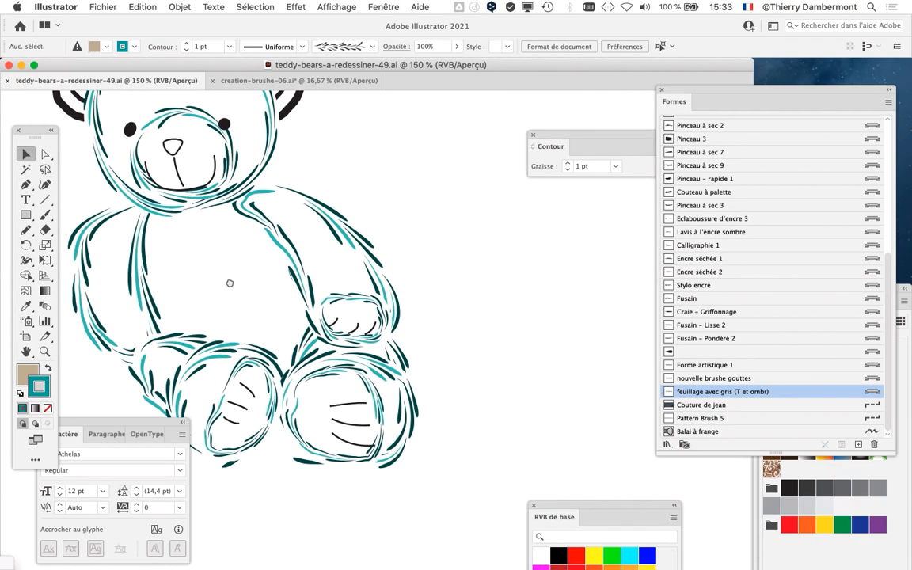
pyautogui.click(383, 7)
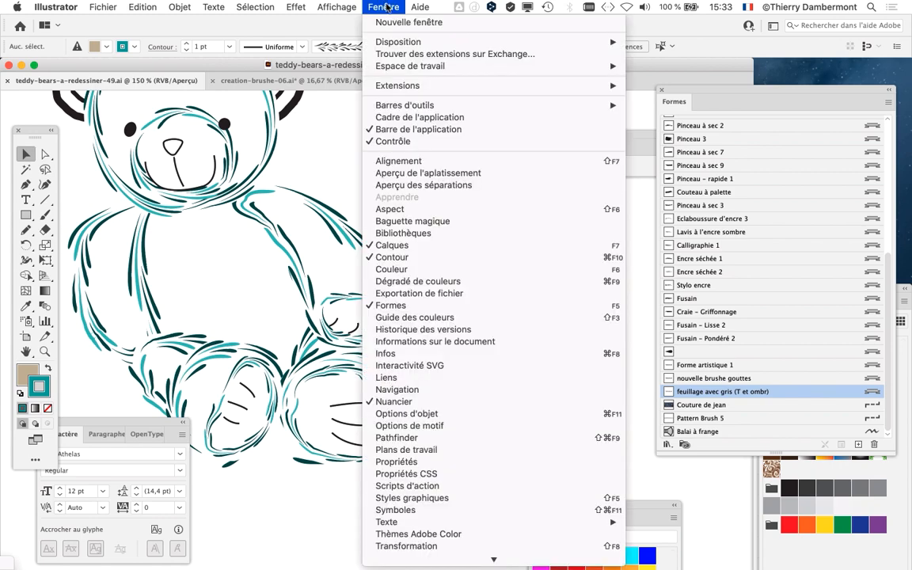
pyautogui.click(418, 246)
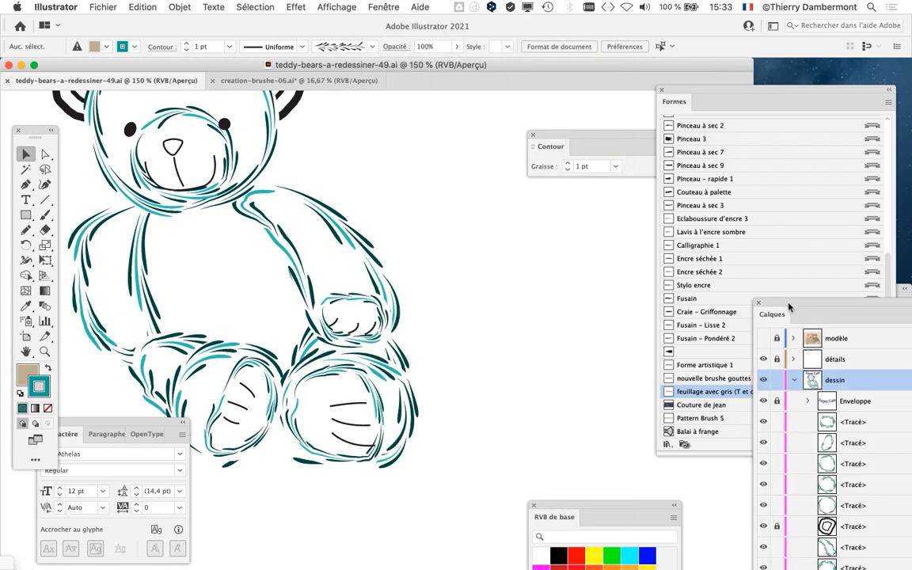
pyautogui.moveTo(790, 307); pyautogui.dragTo(454, 23)
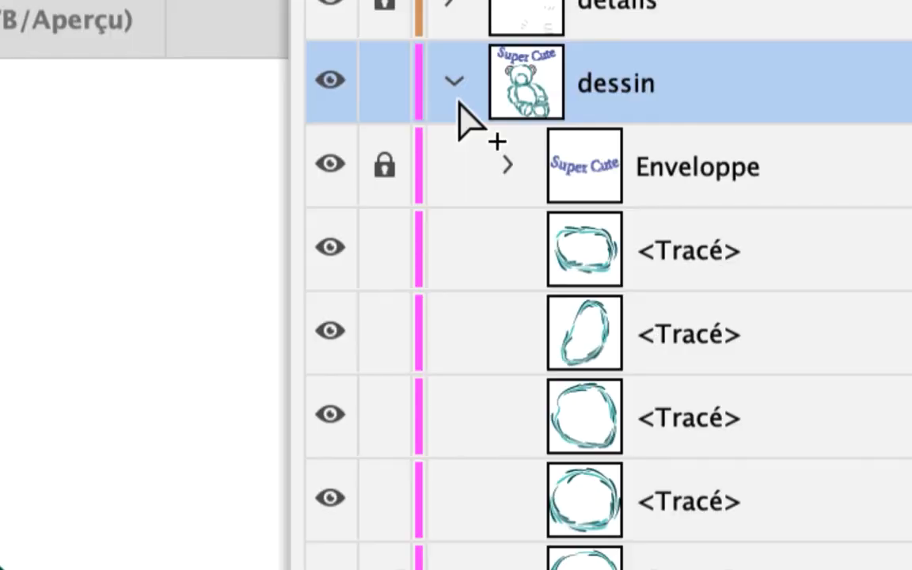
pyautogui.click(452, 82)
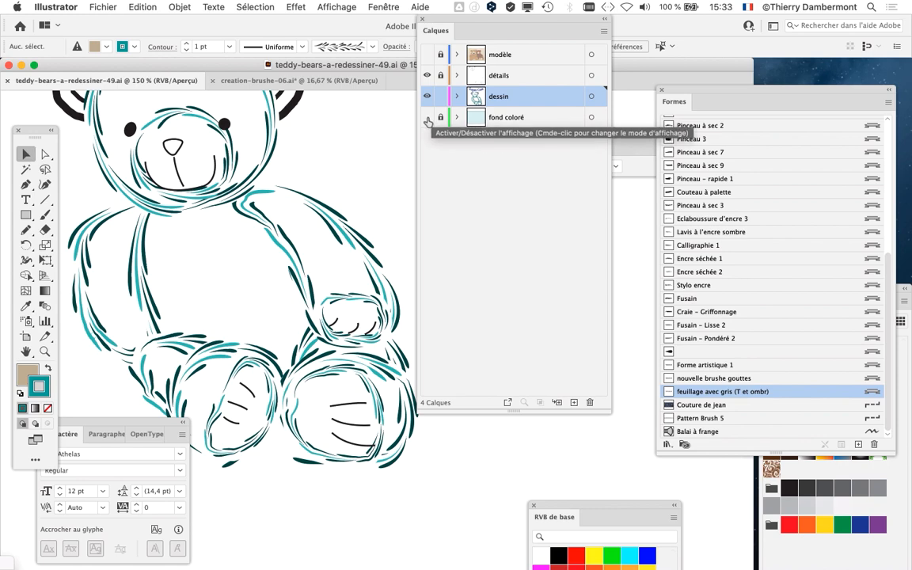
# Step: Show the fond coloré layer behind the bear and move the layer list clear of the drawing
pyautogui.click(426, 118)
pyautogui.moveTo(429, 26); pyautogui.dragTo(594, 62)
pyautogui.scroll(1, 368, 335)
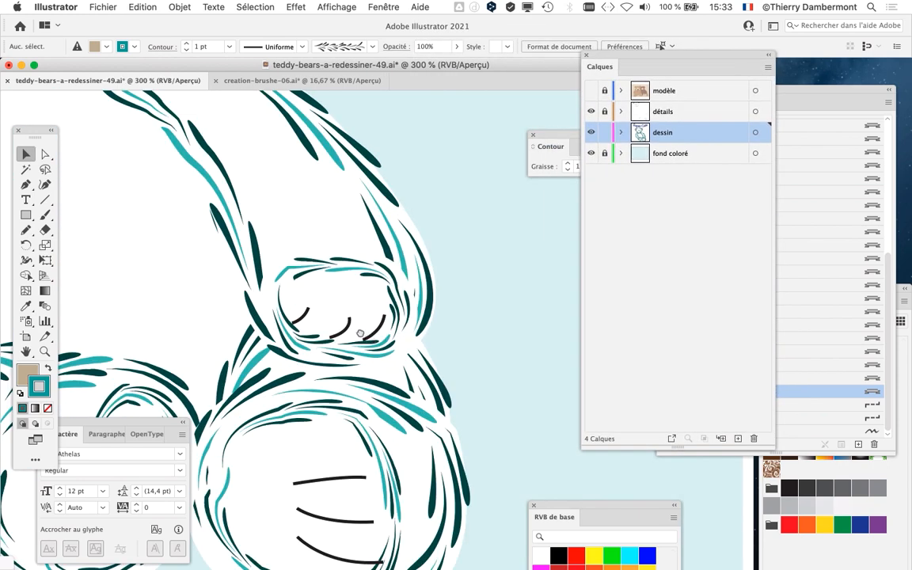
pyautogui.moveTo(360, 334); pyautogui.dragTo(453, 275)
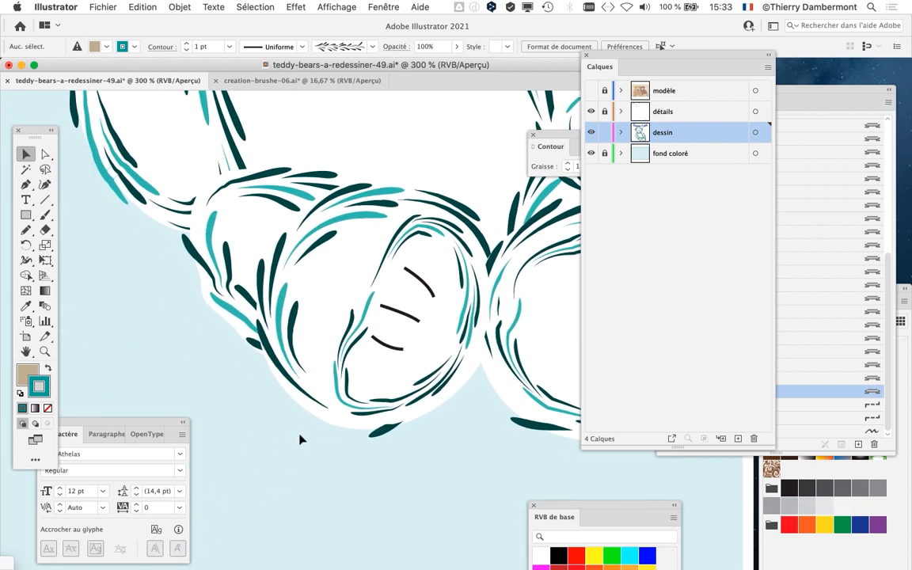
pyautogui.scroll(4, 336, 420)
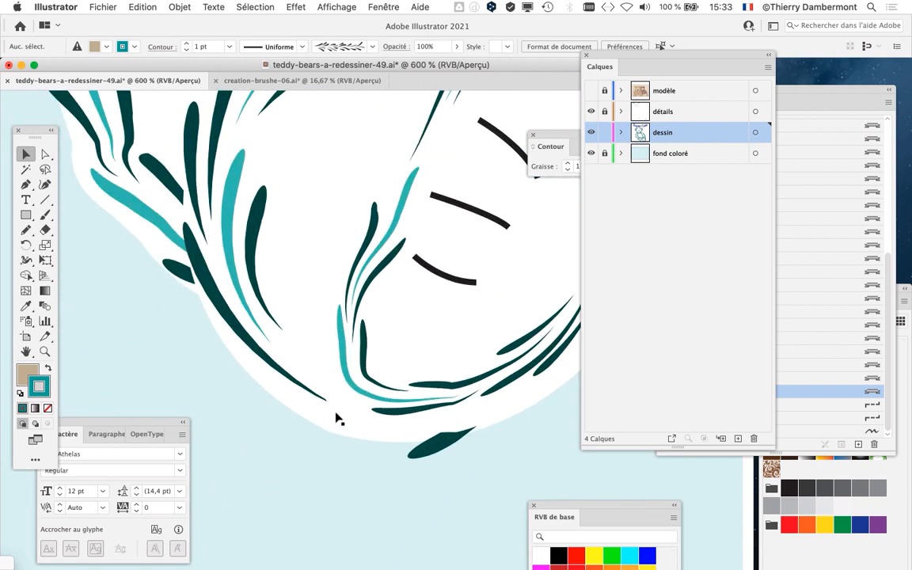
# Step: Pull the folded leg shape away from the body onto the empty background and undo the move
pyautogui.click(232, 275)
pyautogui.scroll(-3, 347, 410)
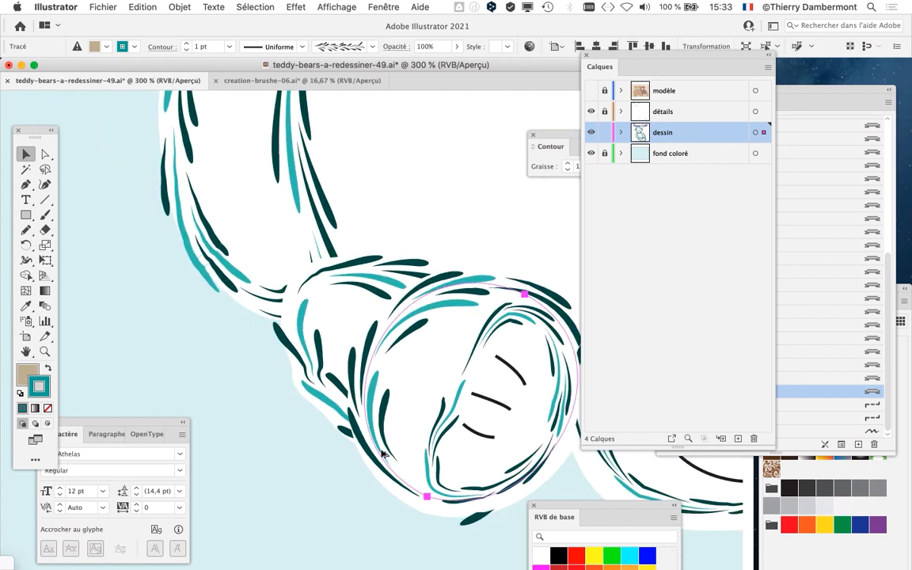
pyautogui.click(398, 318)
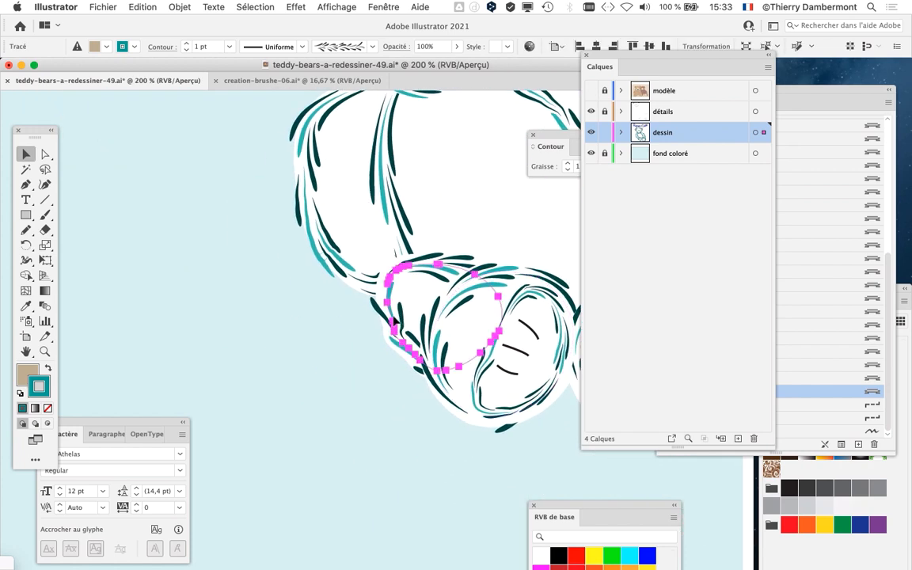
pyautogui.moveTo(394, 322); pyautogui.dragTo(158, 308)
pyautogui.press('cmd+z')
# Step: Pull the round foot shape in front of the folded leg out onto the background and undo the move
pyautogui.click(438, 387)
pyautogui.moveTo(439, 388); pyautogui.dragTo(131, 341)
pyautogui.press('cmd+z')
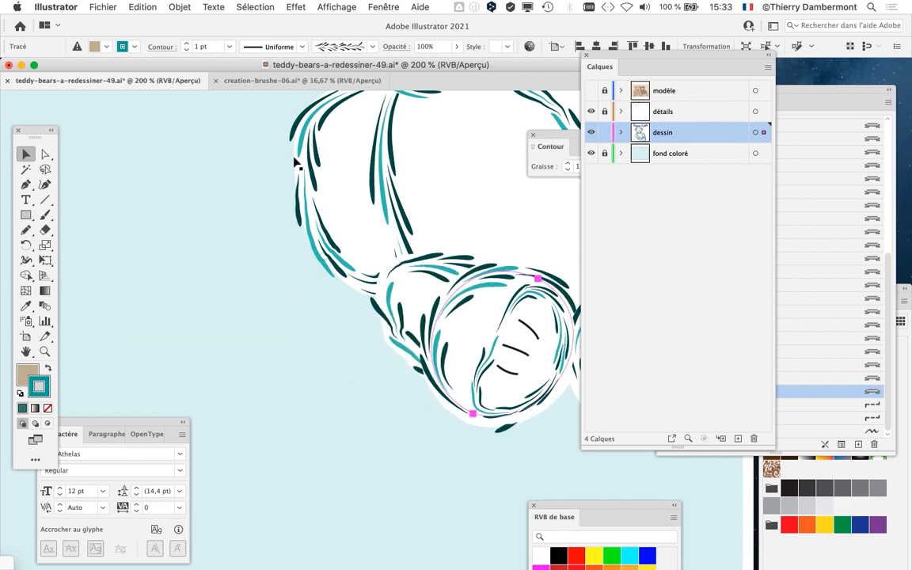
# Step: Pull the arm beside the folded leg away from the body, return it to its original position and deselect it
pyautogui.click(303, 169)
pyautogui.moveTo(303, 169); pyautogui.dragTo(160, 229)
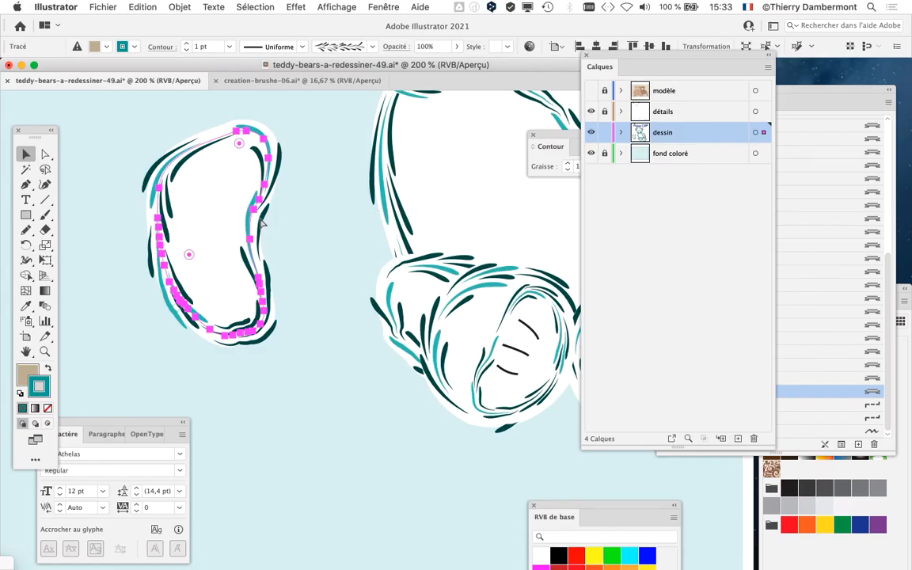
pyautogui.moveTo(260, 222); pyautogui.dragTo(402, 271)
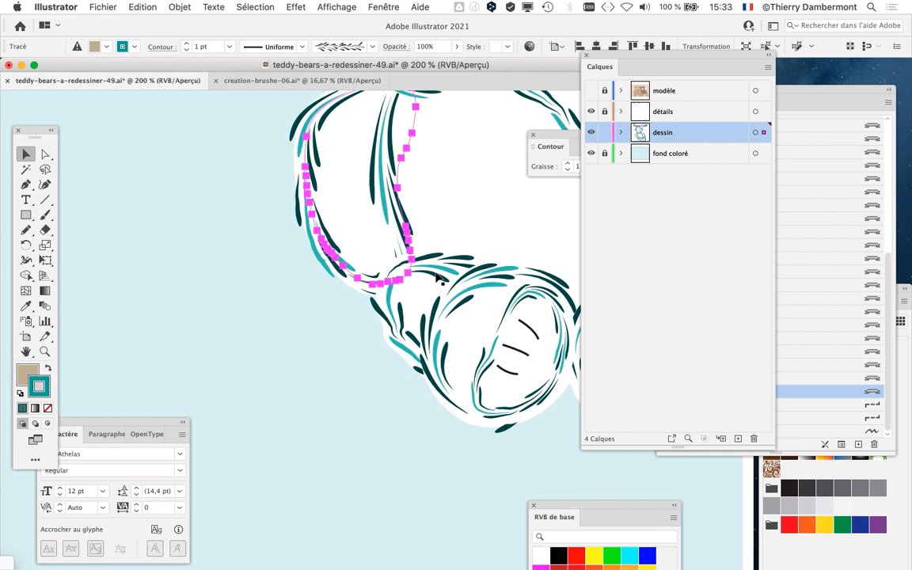
pyautogui.scroll(-3, 436, 277)
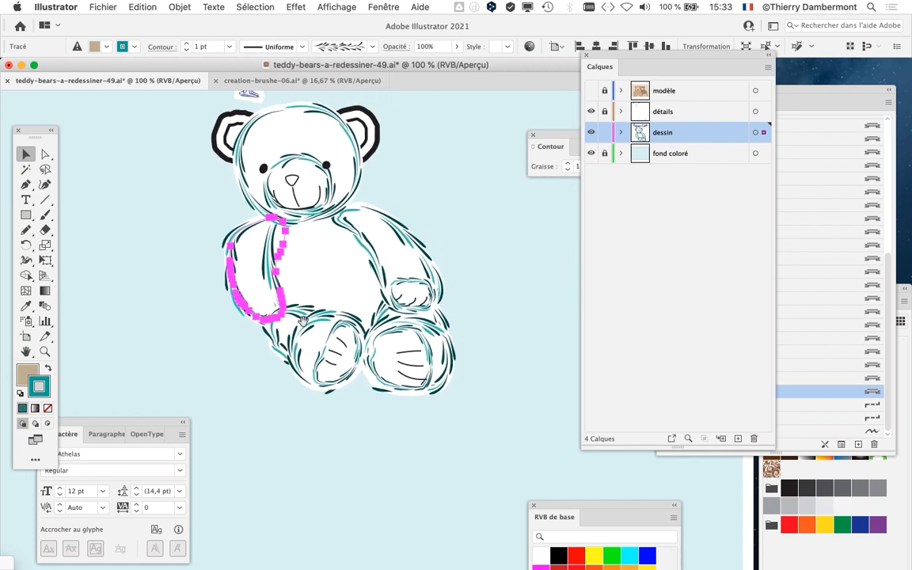
pyautogui.click(136, 195)
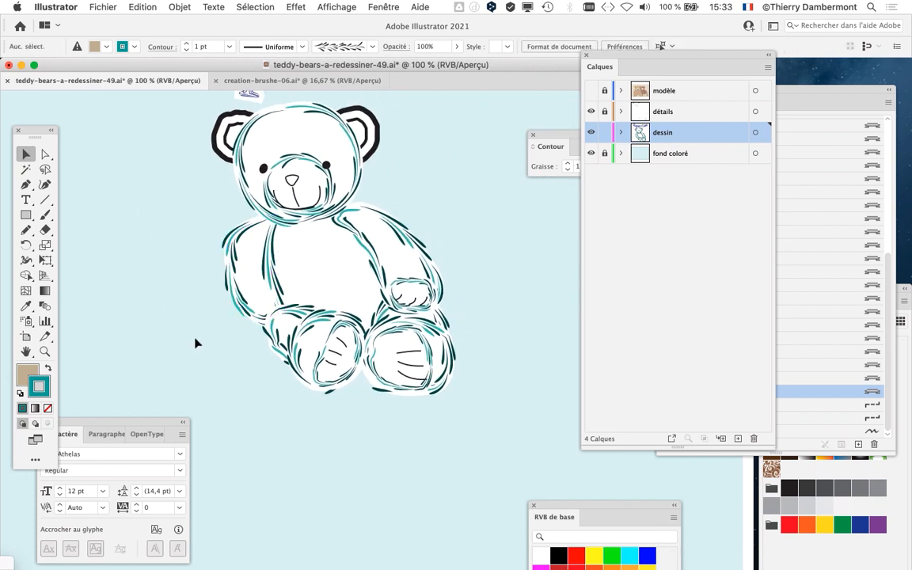
# Step: Switch to Finder, preview teddy-bears-a-redessiner-22.ai from the teddy bear 12 folder and close the preview
pyautogui.scroll(2, 196, 332)
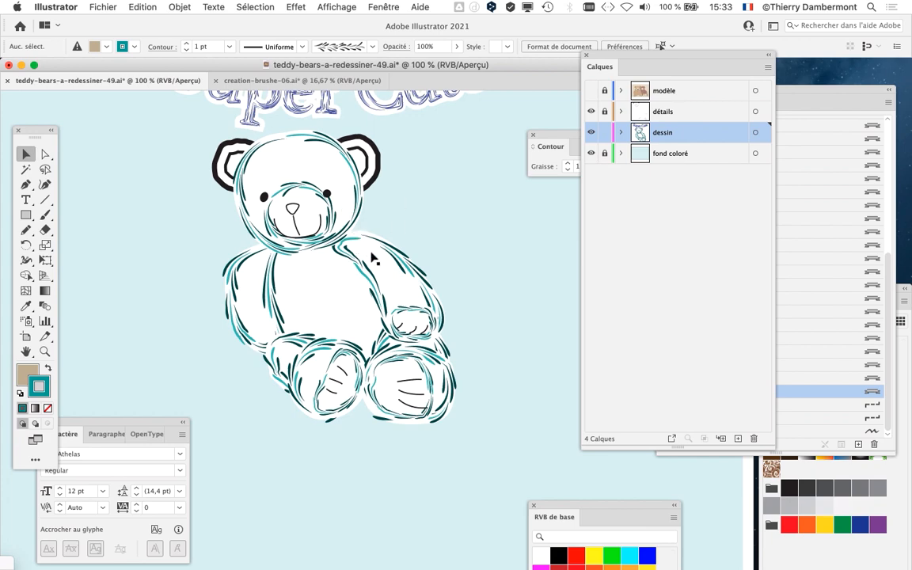
pyautogui.press('super+Tab')
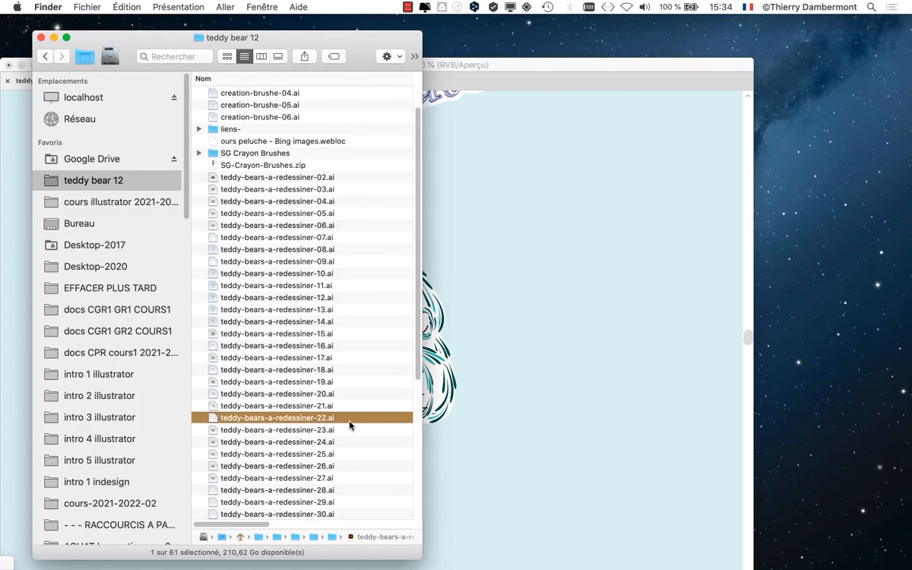
pyautogui.scroll(-5, 349, 420)
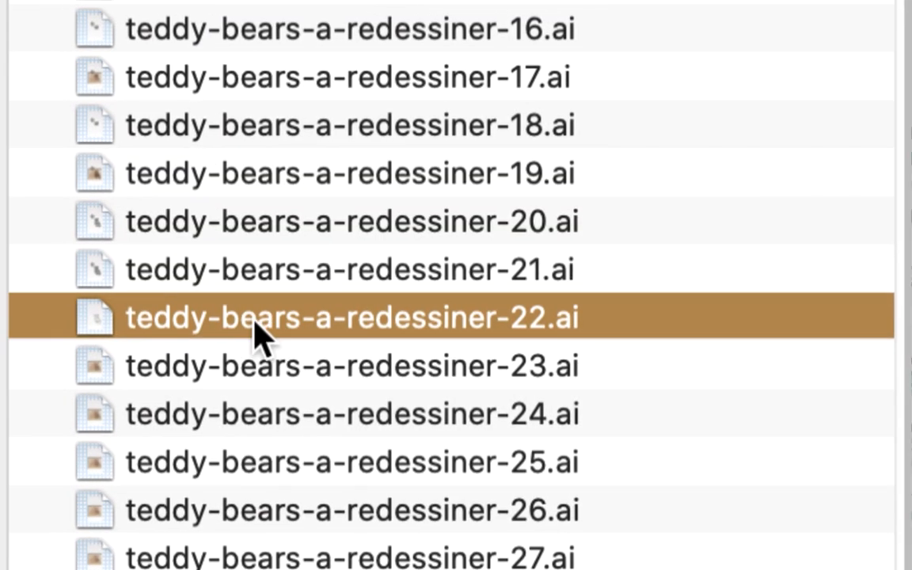
pyautogui.press('space')
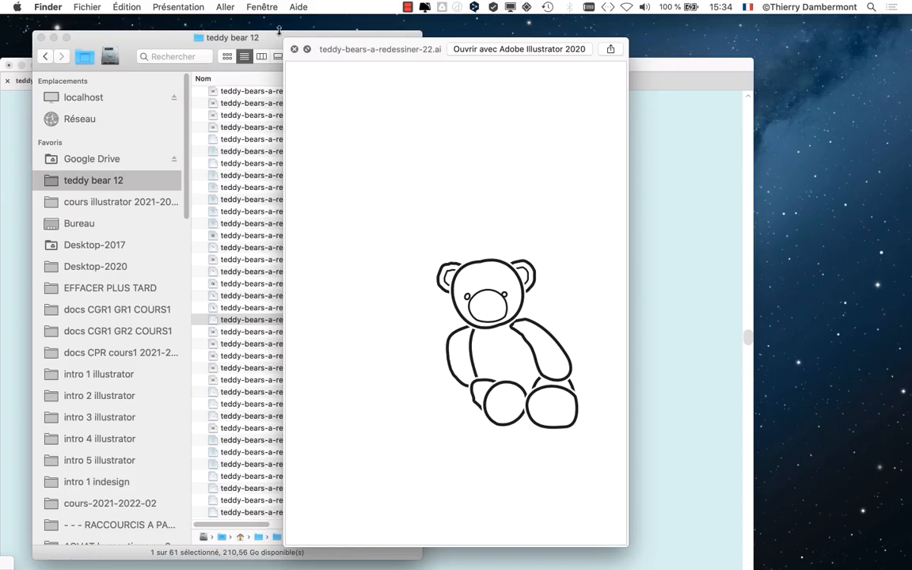
pyautogui.click(294, 50)
# Step: Move the Finder window aside to uncover the bear and return to the Illustrator drawing
pyautogui.moveTo(261, 44); pyautogui.dragTo(715, 53)
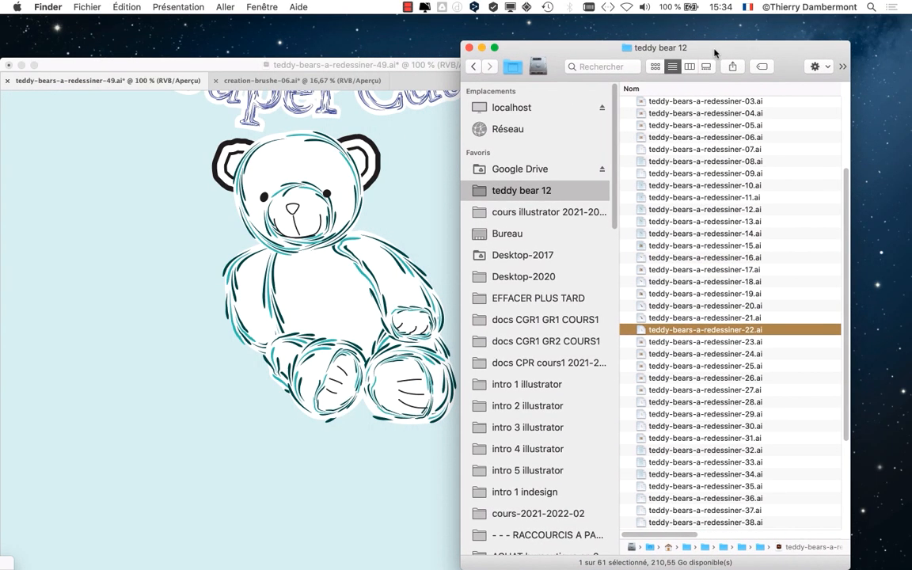
pyautogui.moveTo(543, 54); pyautogui.dragTo(677, 53)
pyautogui.scroll(5, 425, 261)
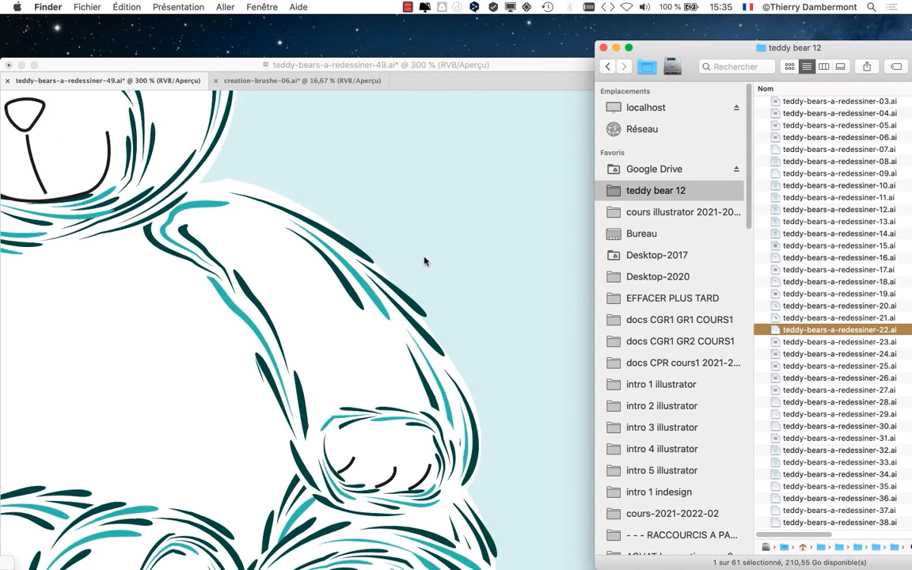
pyautogui.scroll(-3, 311, 273)
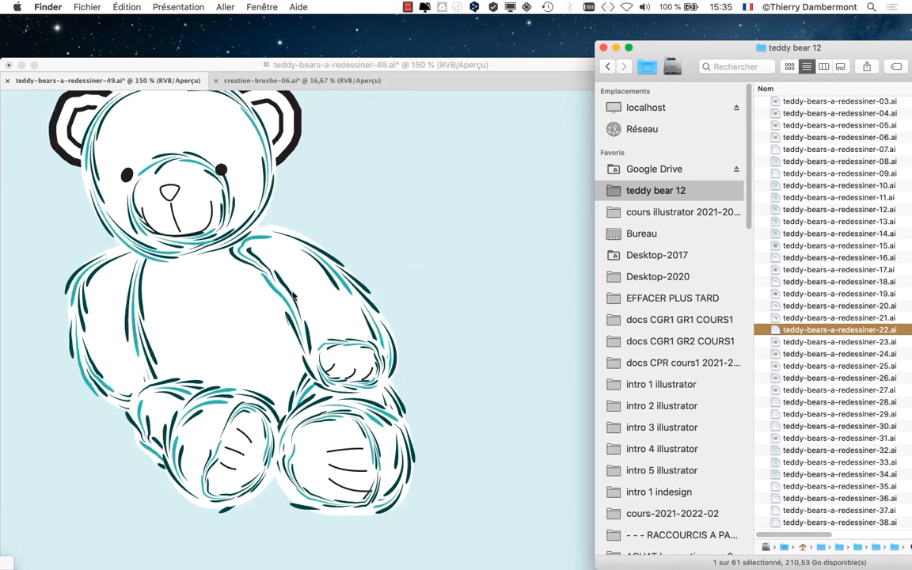
pyautogui.scroll(1, 293, 295)
pyautogui.click(372, 87)
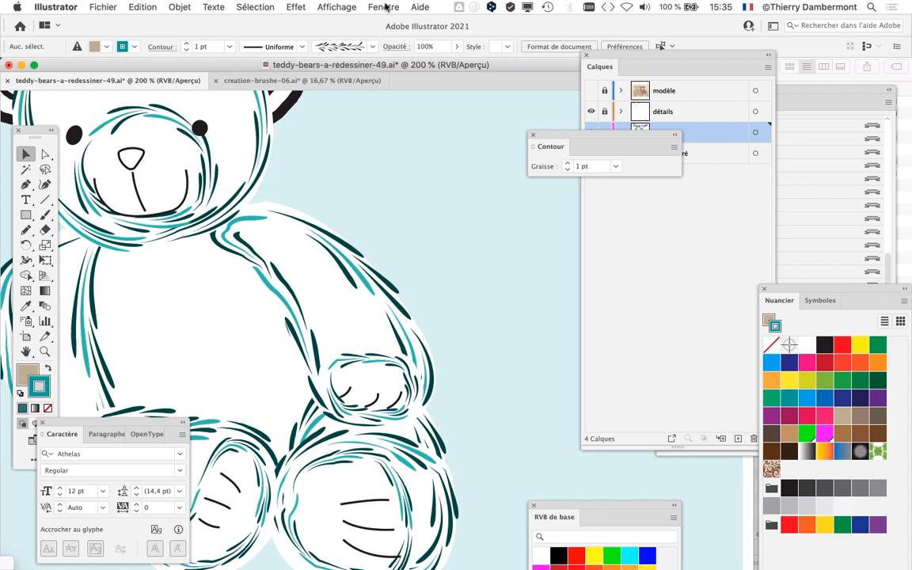
# Step: Move the Contour panel away from the layer list and hide the fond coloré layer
pyautogui.click(385, 6)
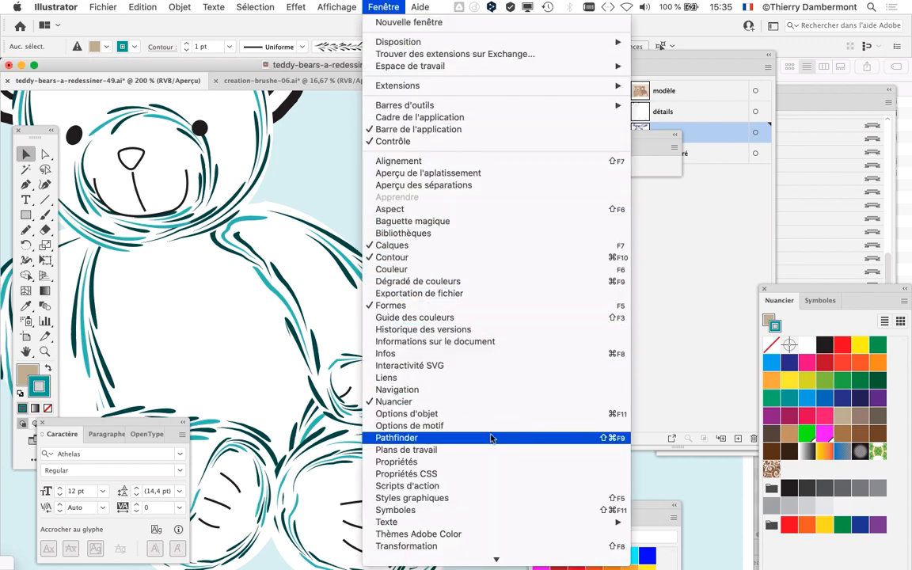
pyautogui.click(652, 221)
pyautogui.moveTo(554, 136); pyautogui.dragTo(385, 112)
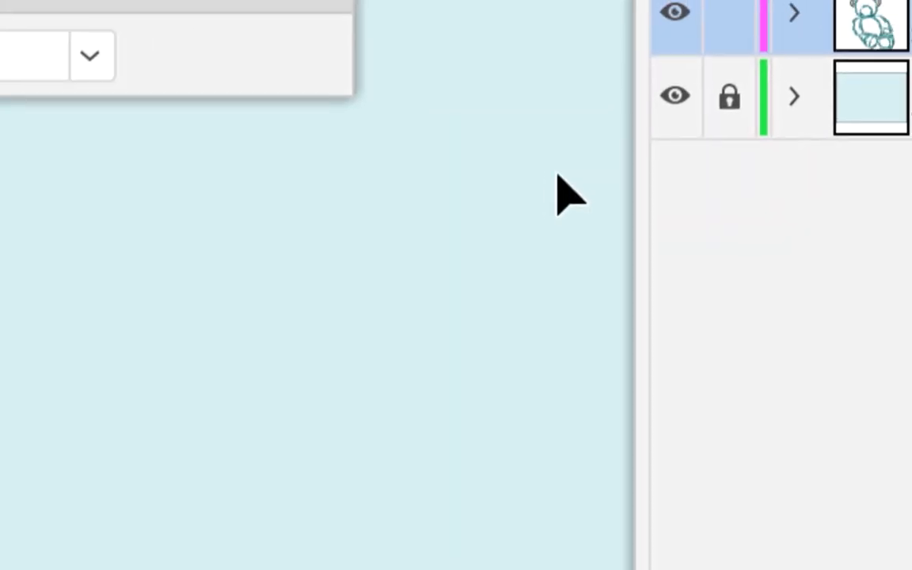
pyautogui.click(586, 153)
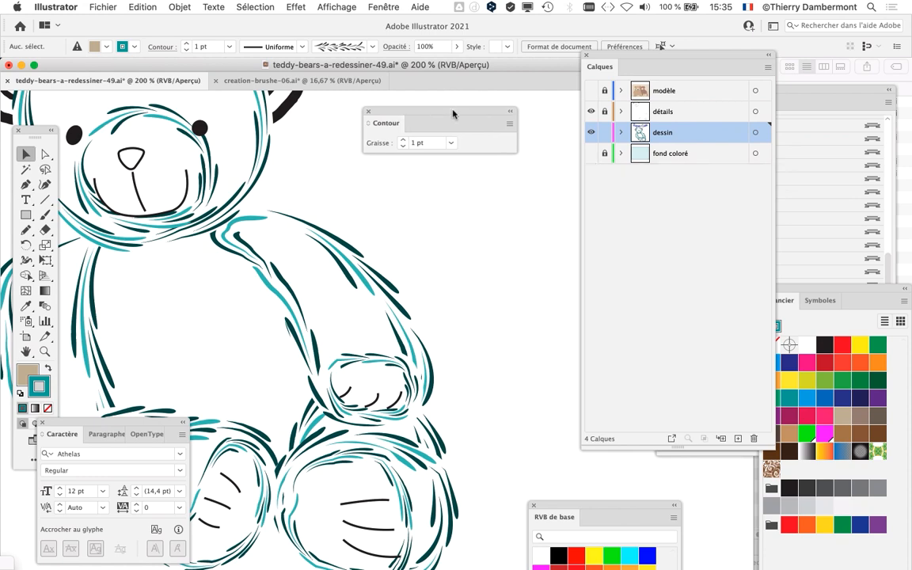
pyautogui.moveTo(453, 114); pyautogui.dragTo(529, 108)
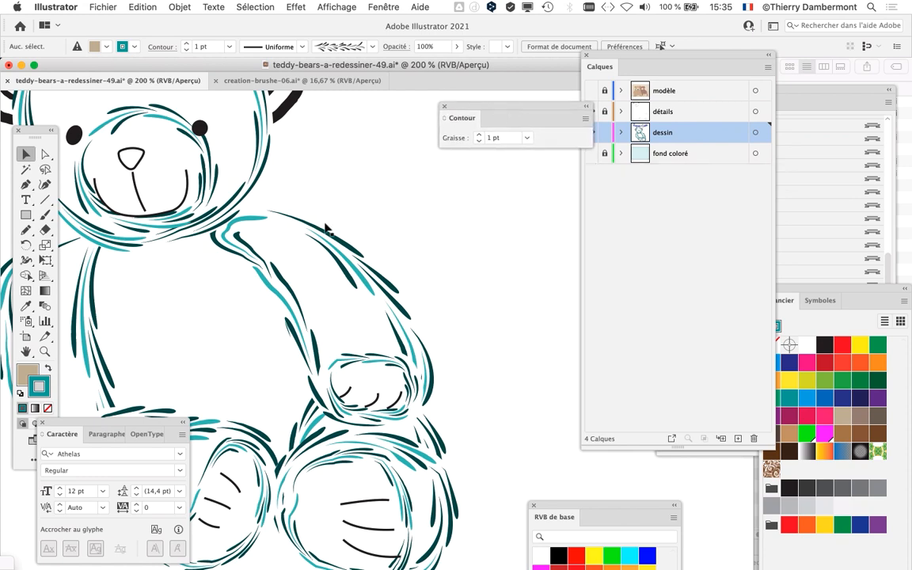
# Step: Select the bear's arm, leg, paw and opposite arm contours one after another to examine their paths
pyautogui.scroll(-3, 327, 229)
pyautogui.scroll(3, 240, 264)
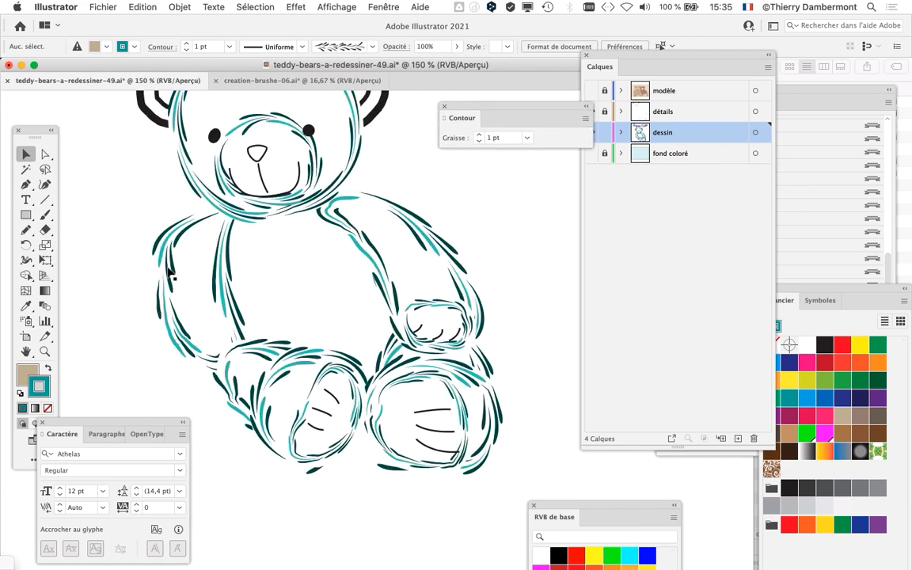
pyautogui.click(169, 243)
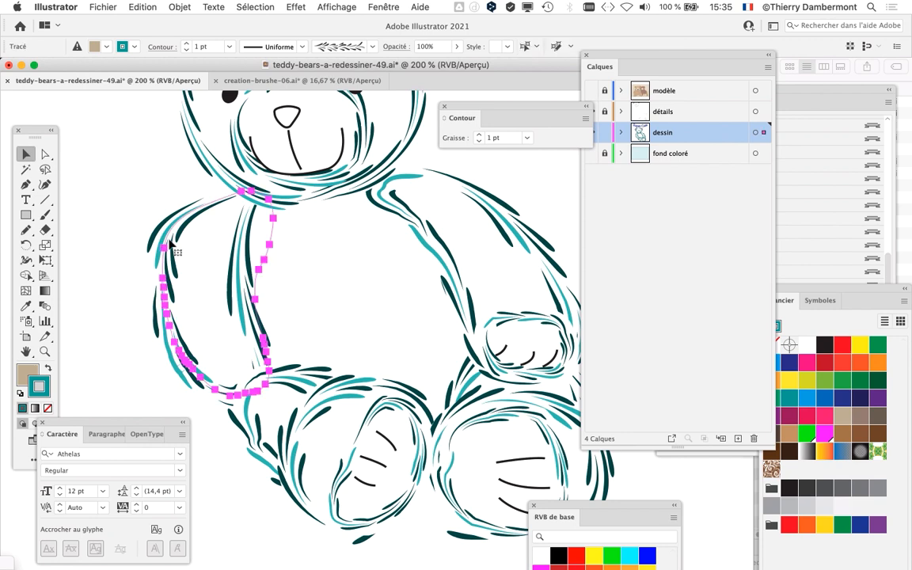
pyautogui.click(261, 445)
pyautogui.click(364, 526)
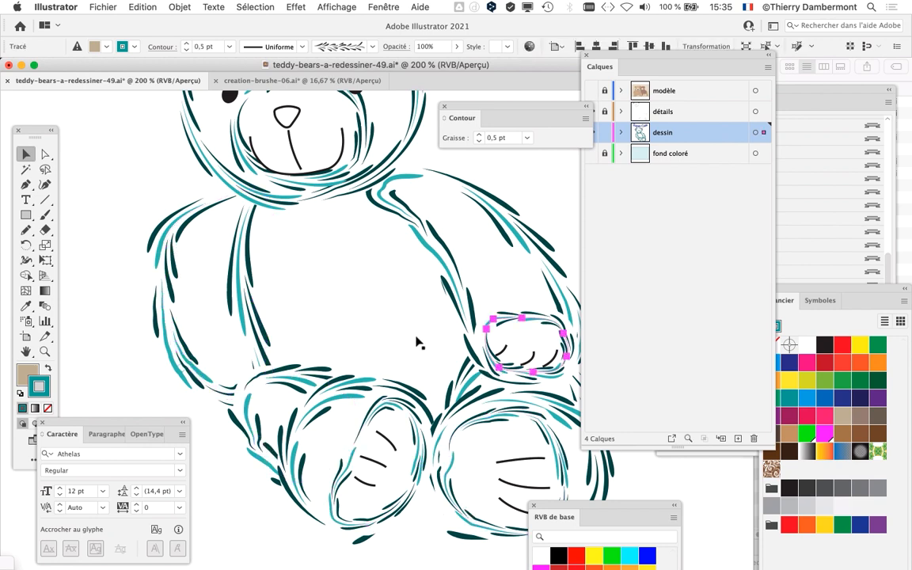
pyautogui.click(509, 186)
pyautogui.click(498, 207)
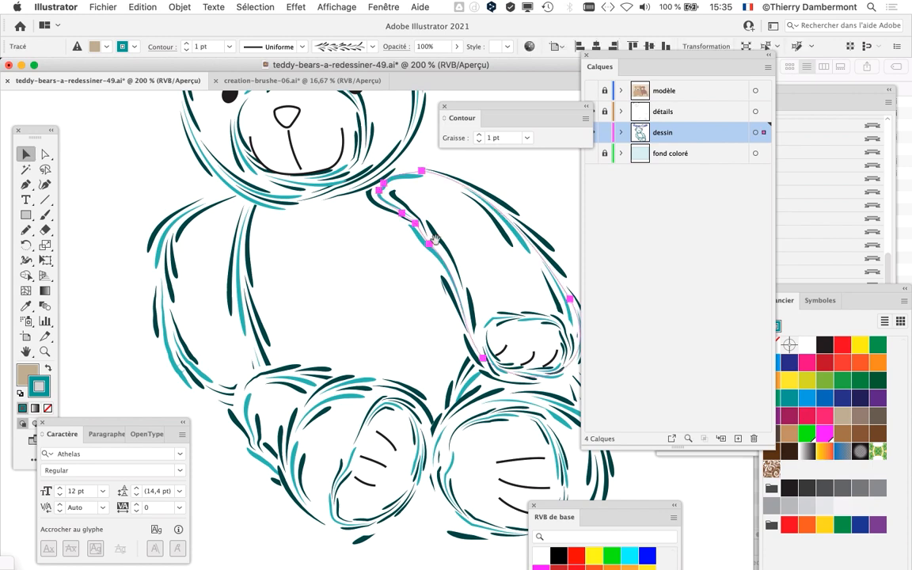
# Step: Close the Contour stroke settings and display the selected arm's Aspect attributes over the empty area beside the bear
pyautogui.hscroll(5, 260, 228)
pyautogui.click(444, 106)
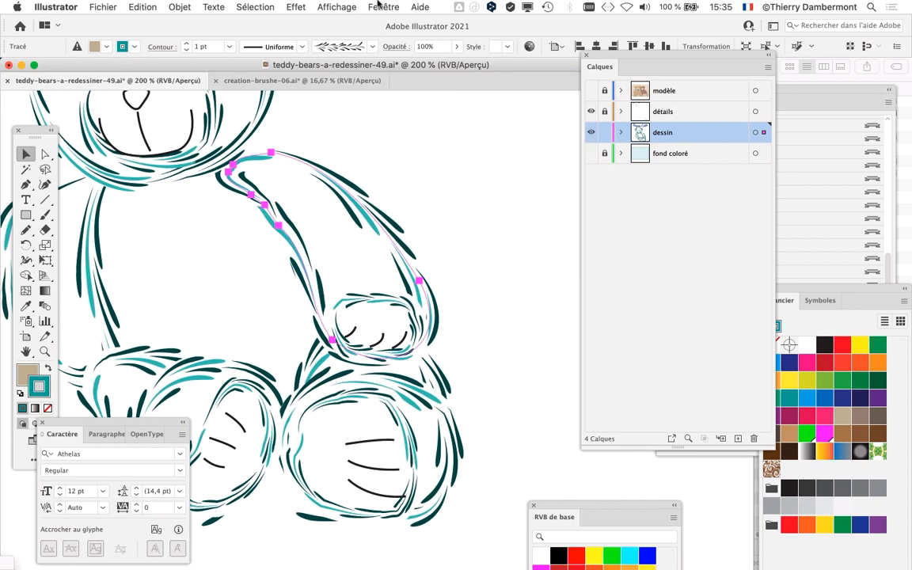
pyautogui.click(383, 8)
pyautogui.click(413, 209)
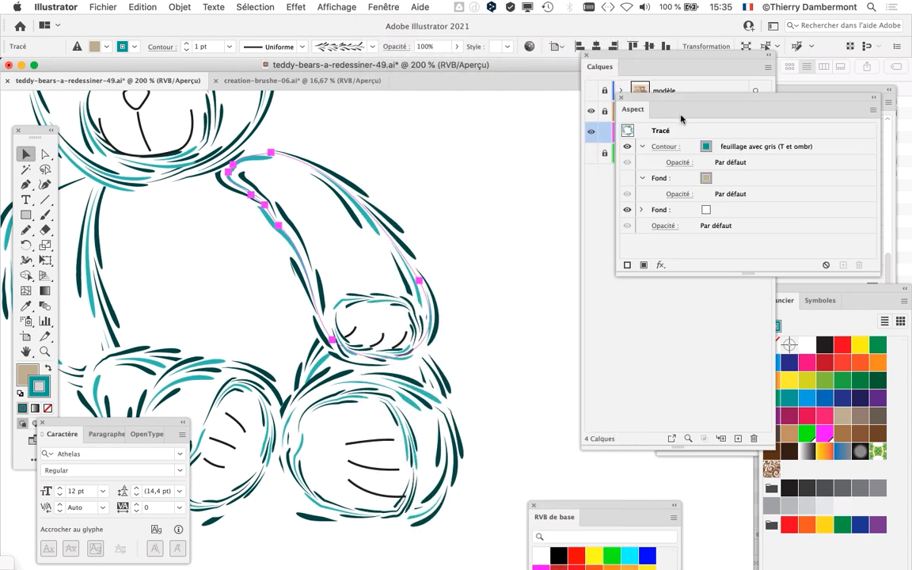
pyautogui.moveTo(658, 127); pyautogui.dragTo(440, 127)
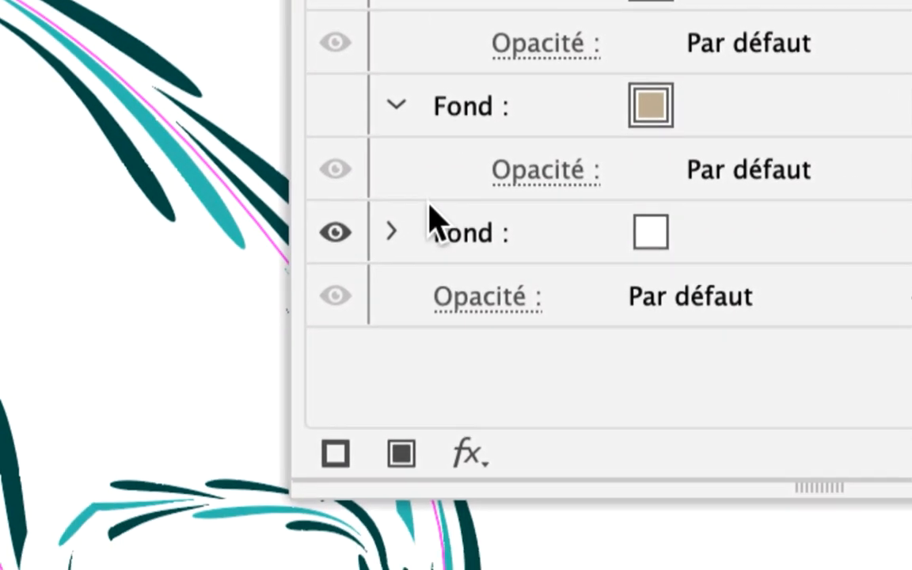
# Step: Inspect the Décalage effect settings on the arm's white fill, cancel the dialog and close the Aspect attributes
pyautogui.click(362, 204)
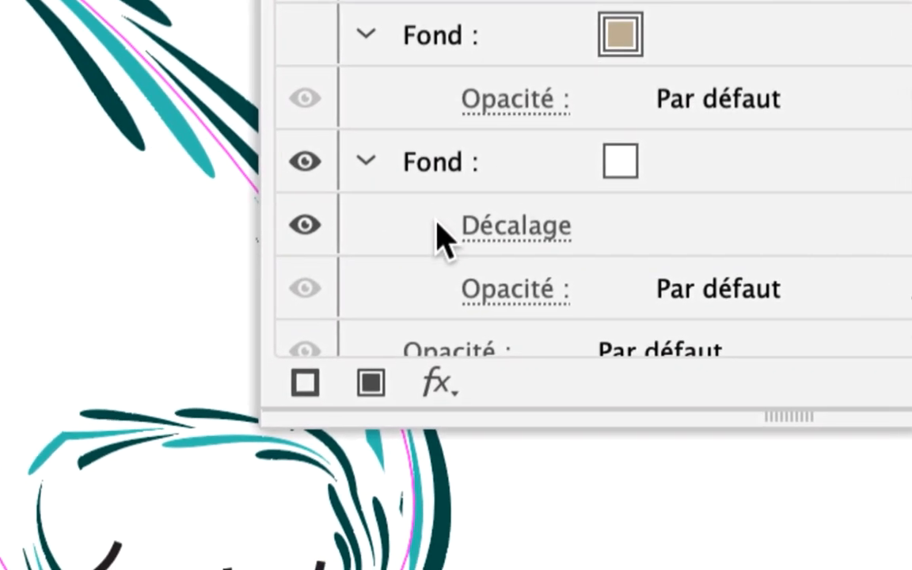
pyautogui.click(505, 230)
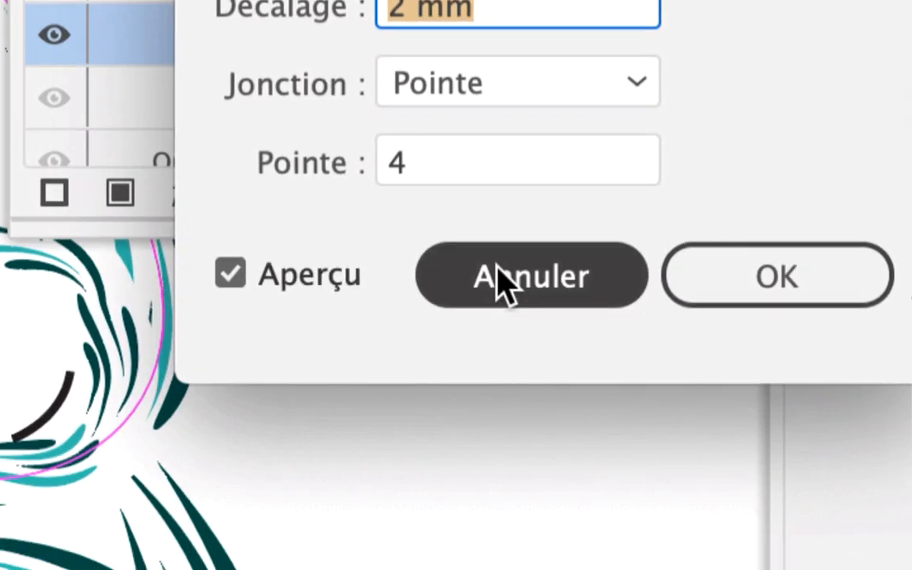
pyautogui.click(500, 281)
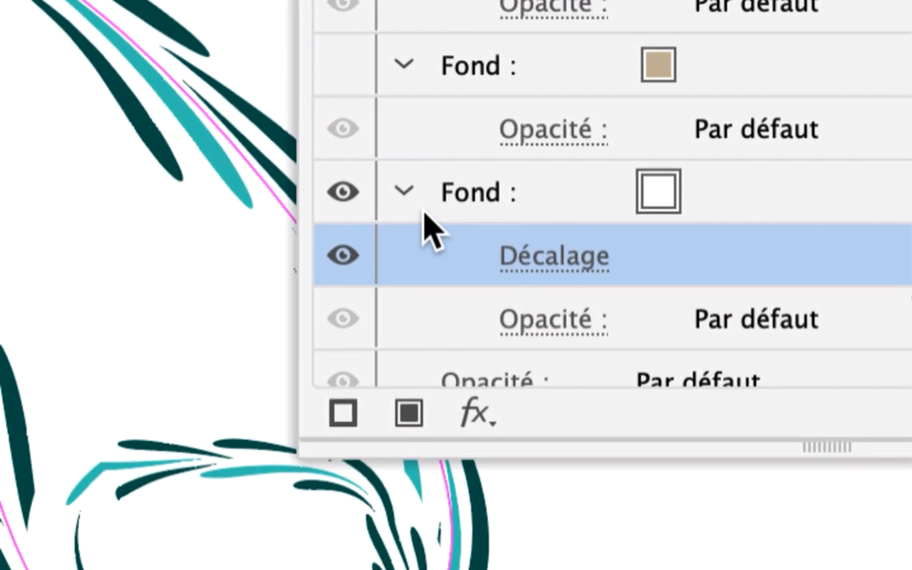
pyautogui.click(421, 208)
pyautogui.click(408, 119)
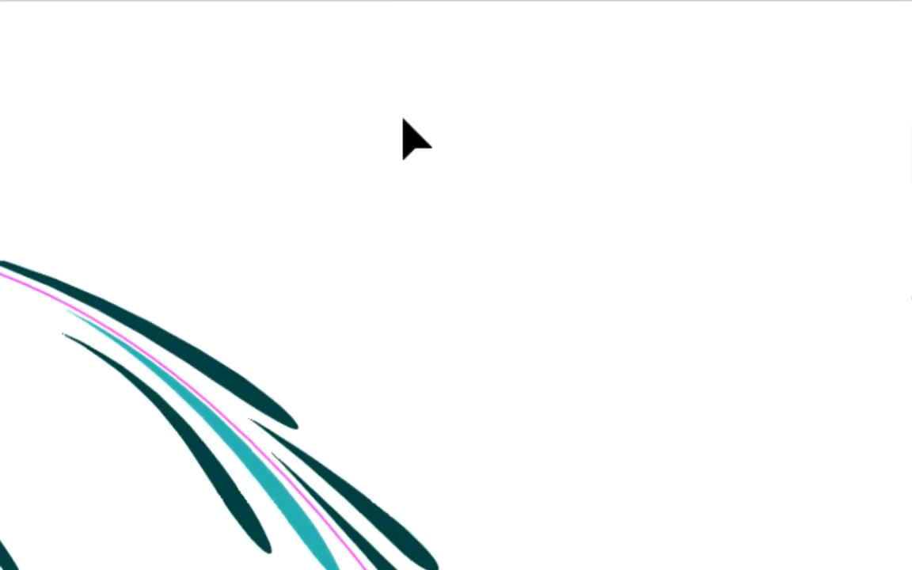